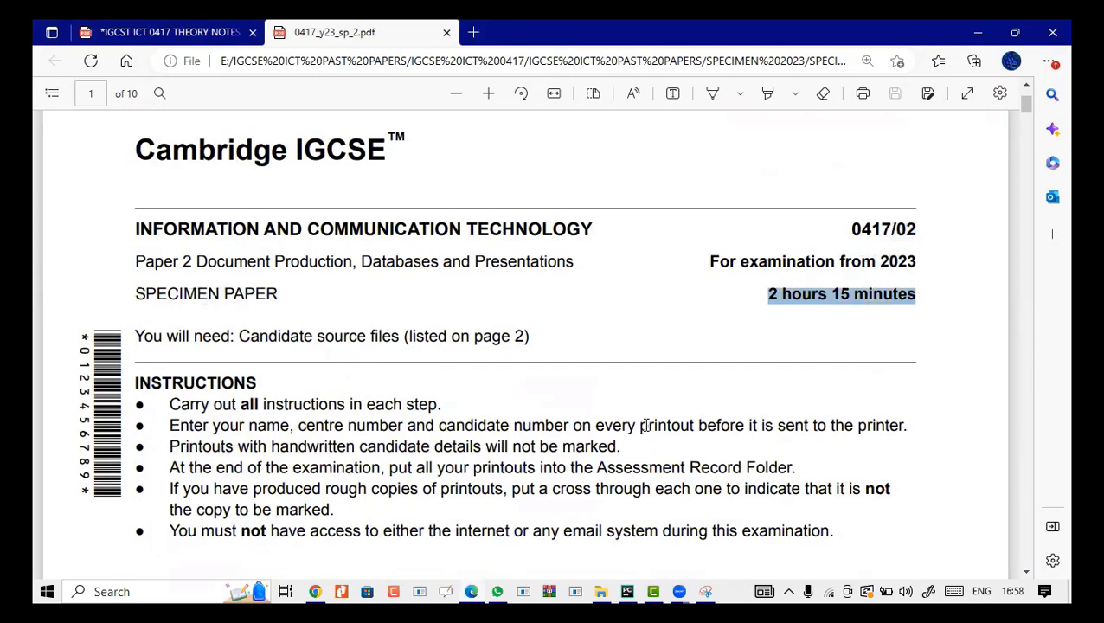
# Examine the exam paper's source file list and Task 1 instructions, and check the supplied files in the 0417_y23_ss_2 folder.
pyautogui.scroll(1, 645, 432)
pyautogui.scroll(-10, 646, 433)
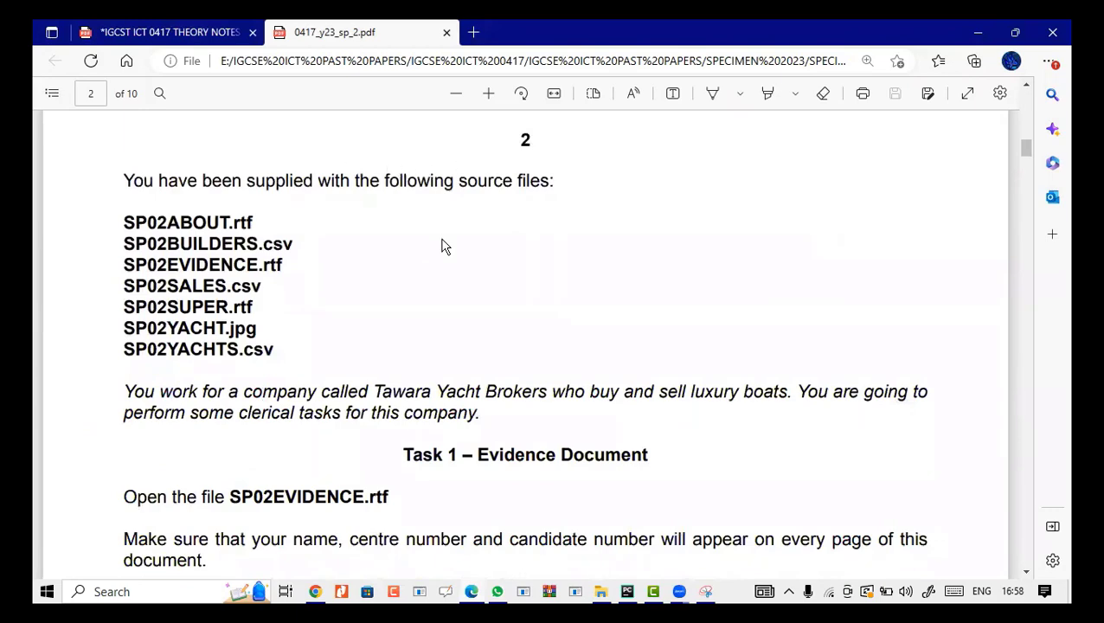
pyautogui.click(600, 591)
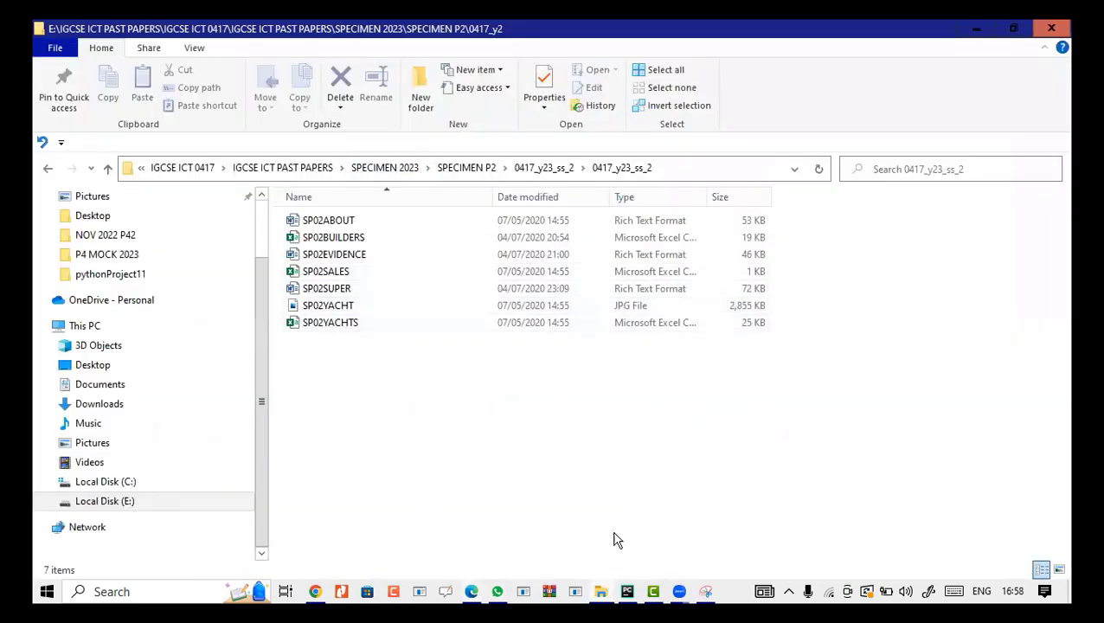
pyautogui.click(976, 30)
pyautogui.scroll(-1, 523, 369)
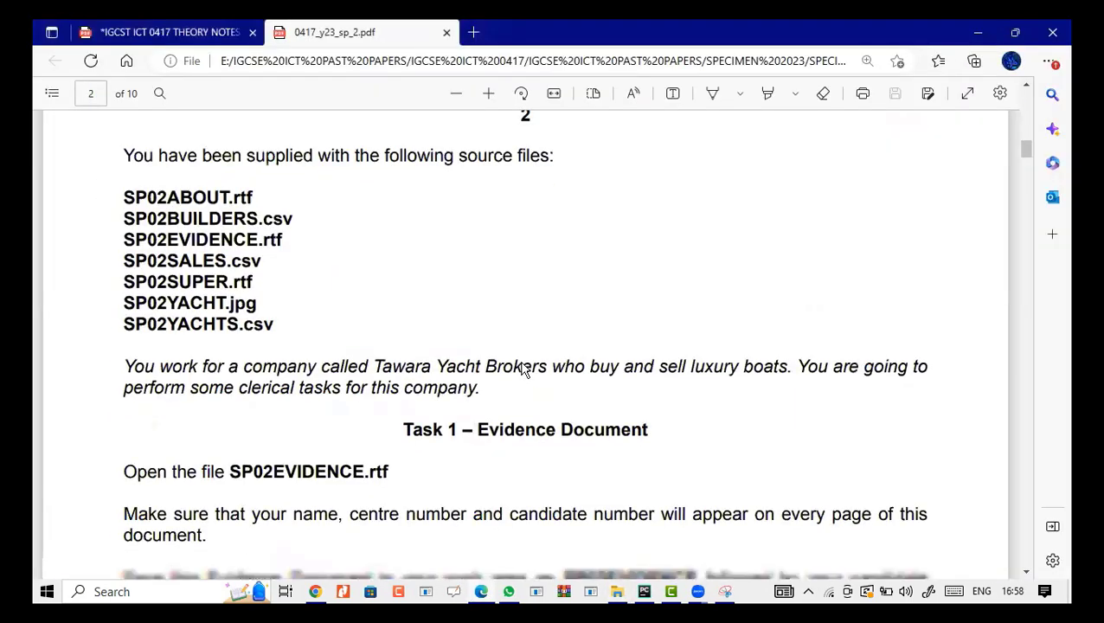
pyautogui.scroll(-3, 523, 368)
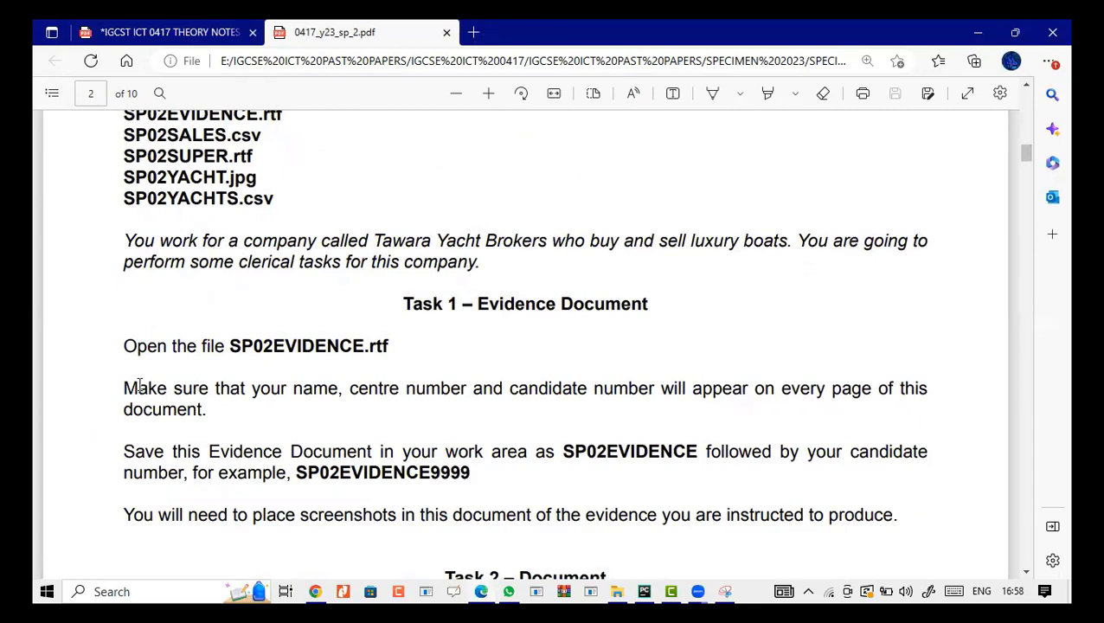
pyautogui.moveTo(141, 266); pyautogui.dragTo(488, 257)
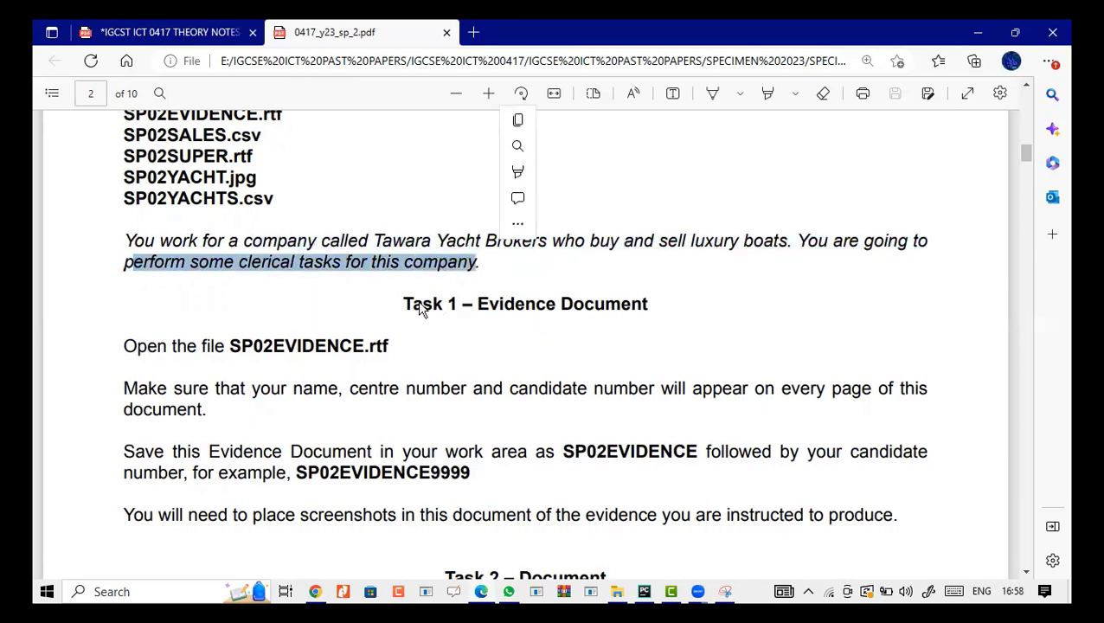
pyautogui.scroll(-3, 433, 329)
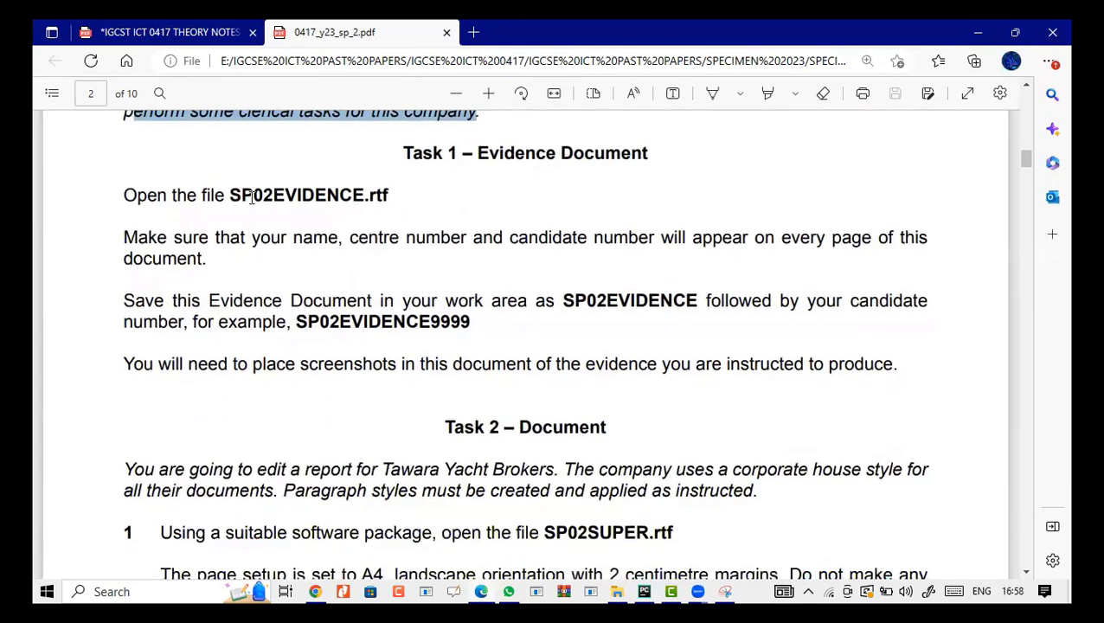
pyautogui.moveTo(232, 195); pyautogui.dragTo(397, 148)
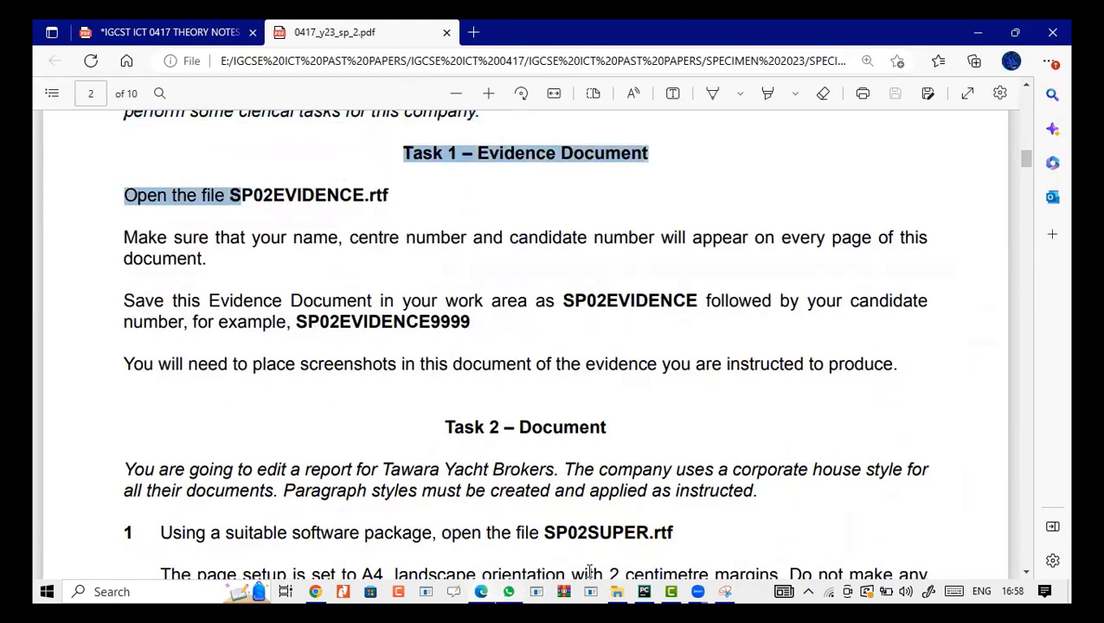
# Open SP02EVIDENCE.rtf from the 0417_y23_ss_2 source folder in Word and look through its evidence placeholders.
pyautogui.click(620, 592)
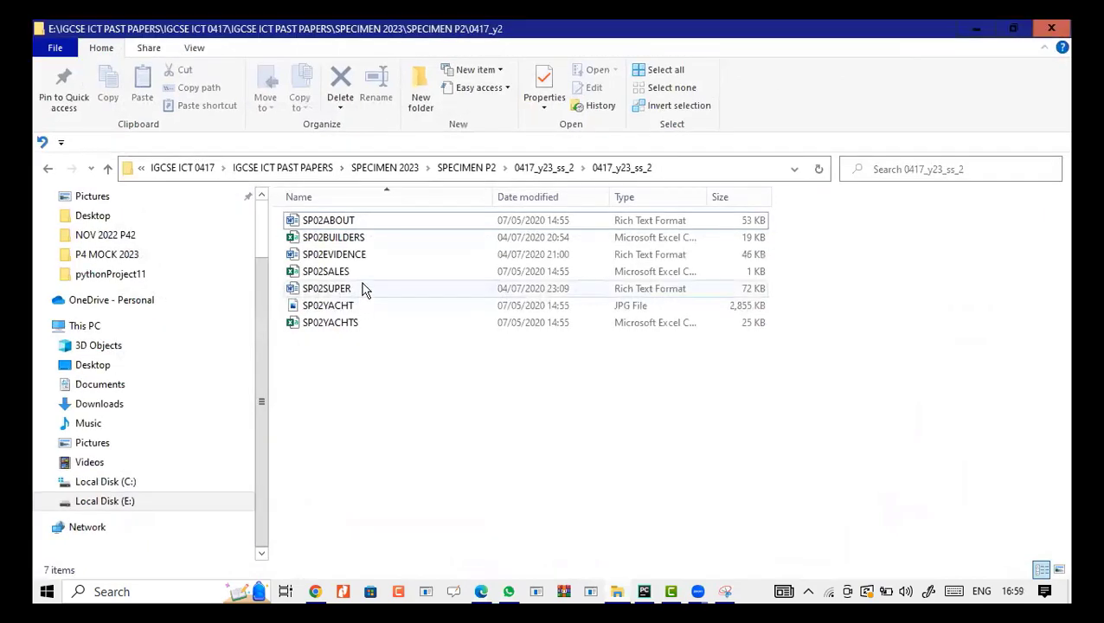
pyautogui.doubleClick(370, 255)
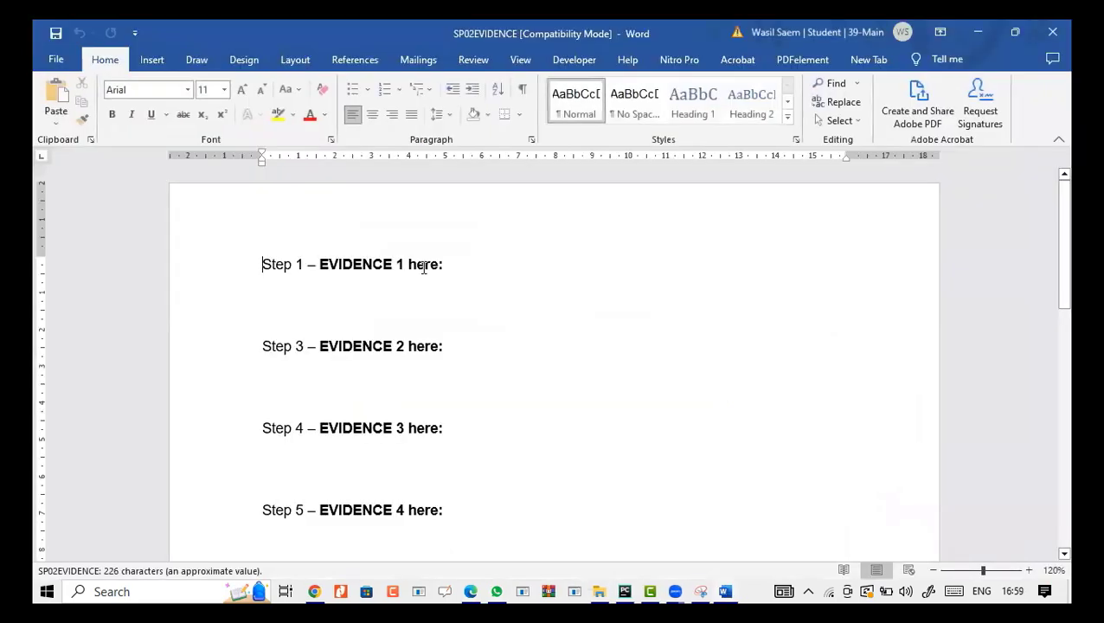
pyautogui.scroll(-5, 480, 387)
pyautogui.scroll(3, 482, 384)
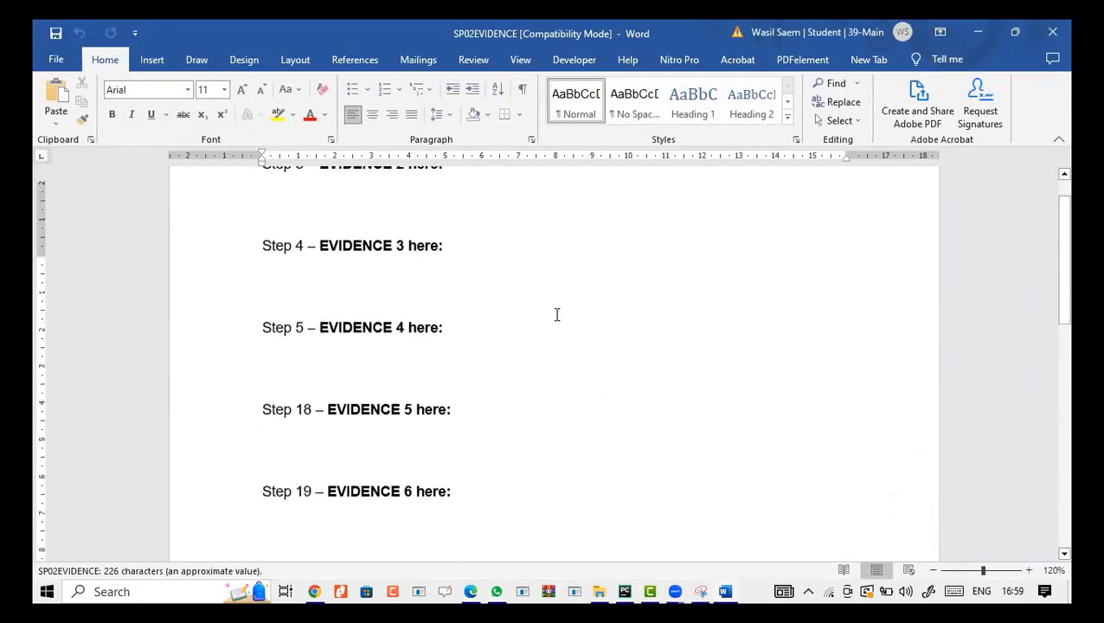
pyautogui.scroll(3, 556, 314)
pyautogui.click(977, 32)
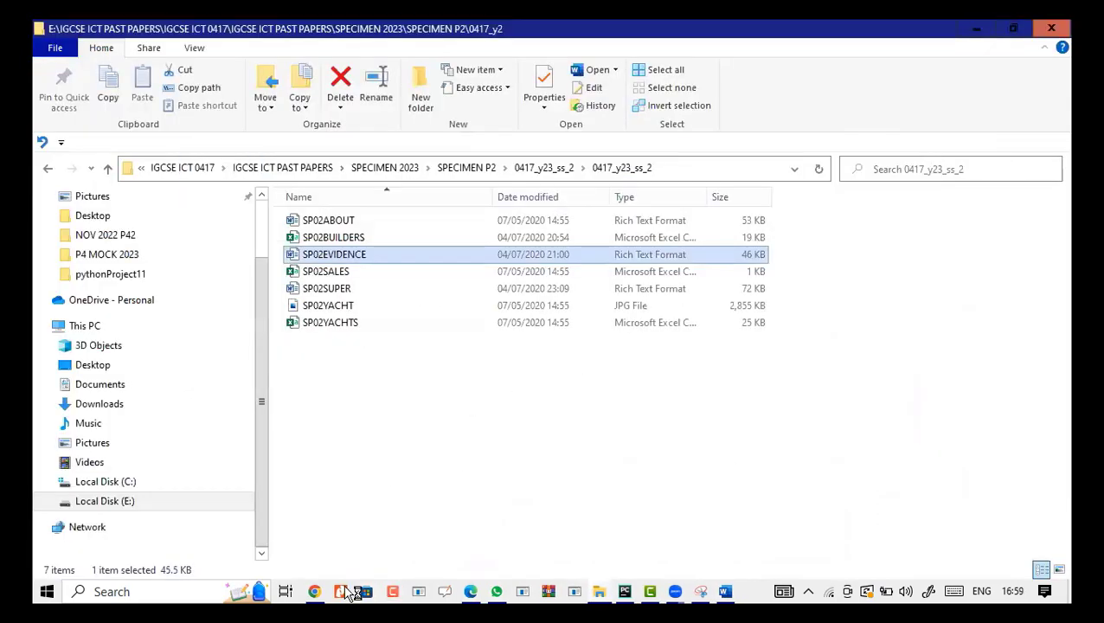
# Switch to the exam paper in Edge and read Task 1's requirements for candidate details and the evidence document's filename.
pyautogui.click(478, 591)
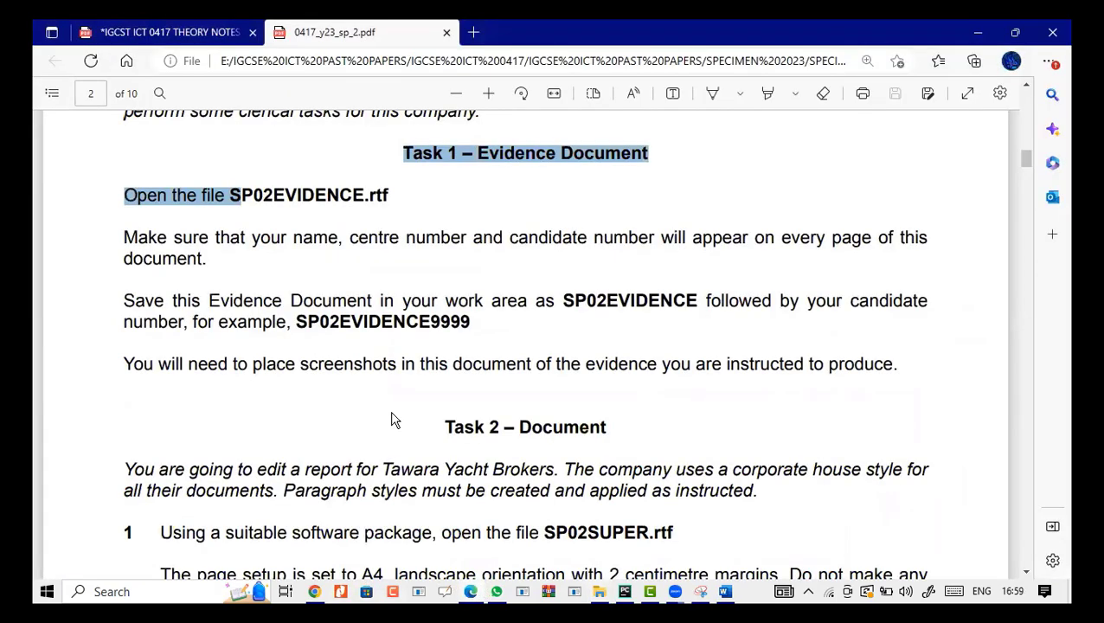
pyautogui.scroll(-2, 391, 420)
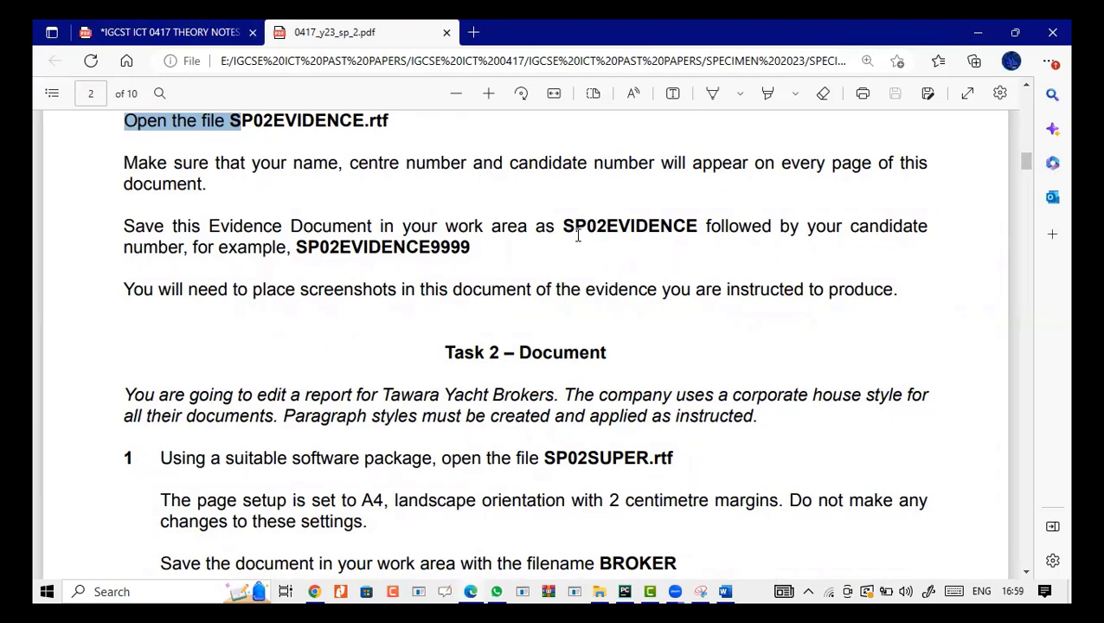
pyautogui.moveTo(564, 225); pyautogui.dragTo(692, 215)
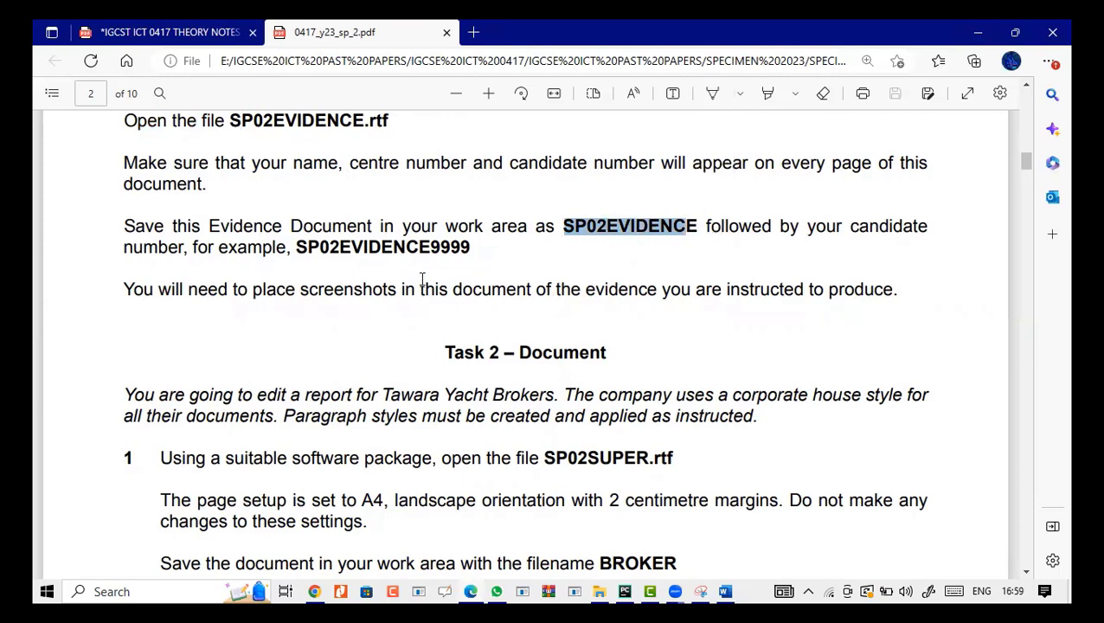
pyautogui.moveTo(299, 250); pyautogui.dragTo(474, 256)
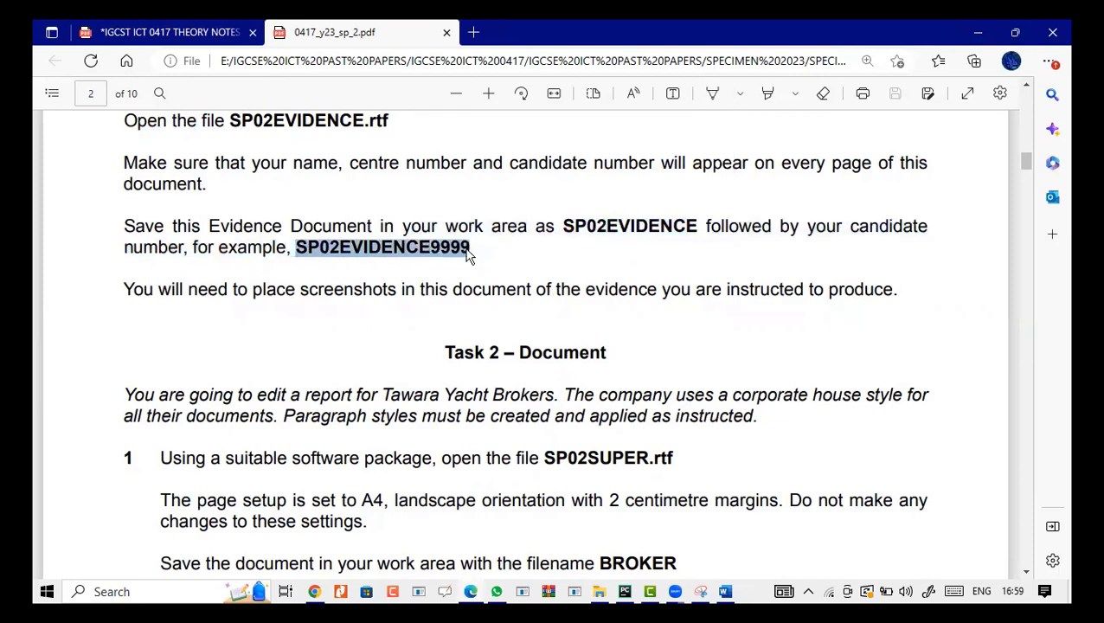
# Switch to the SP02EVIDENCE document in Word and insert a blank three-column page header.
pyautogui.click(725, 591)
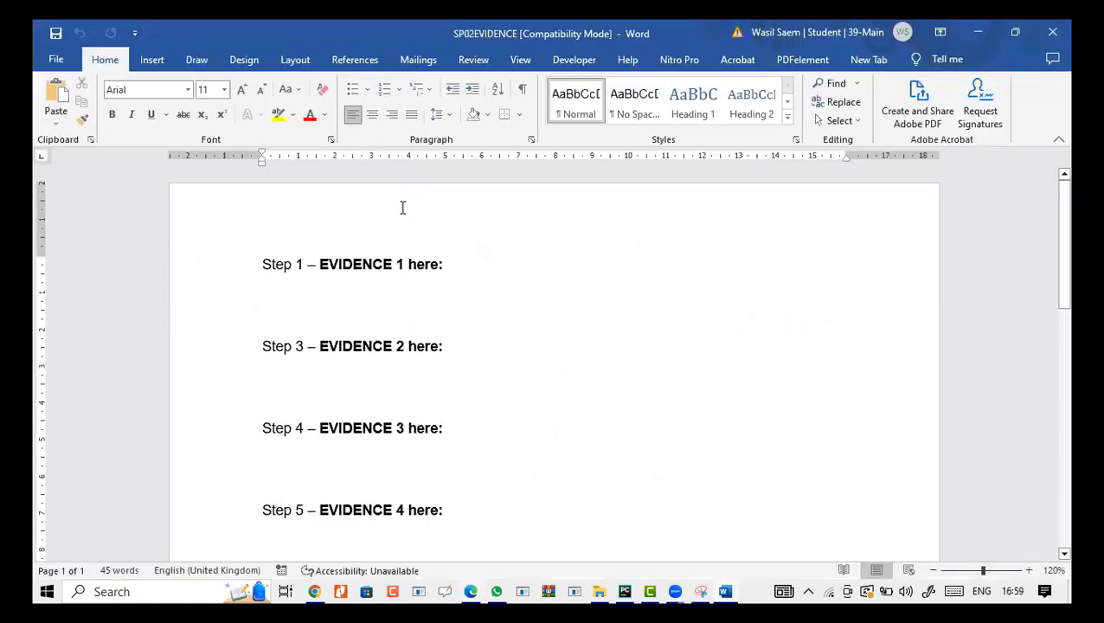
pyautogui.click(402, 208)
pyautogui.doubleClick(365, 224)
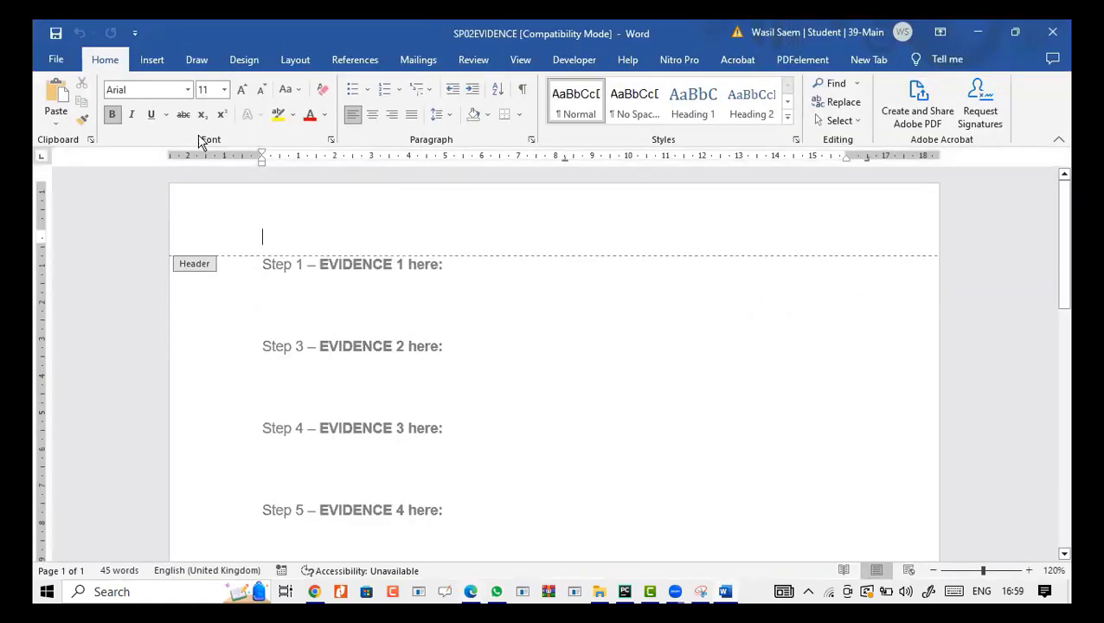
pyautogui.click(147, 59)
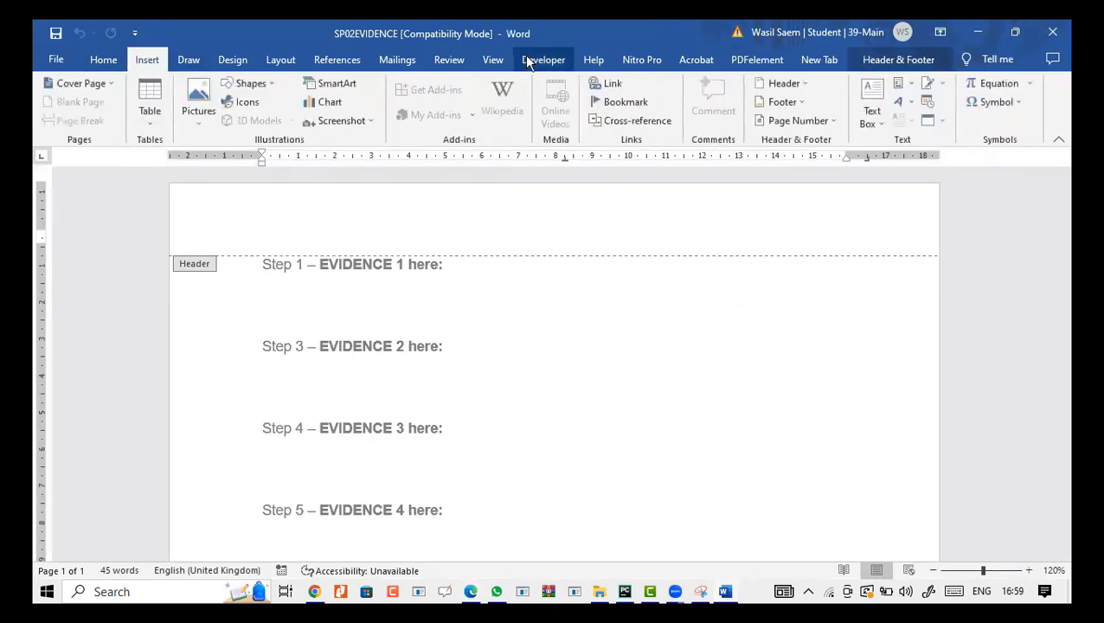
pyautogui.click(795, 83)
pyautogui.click(793, 246)
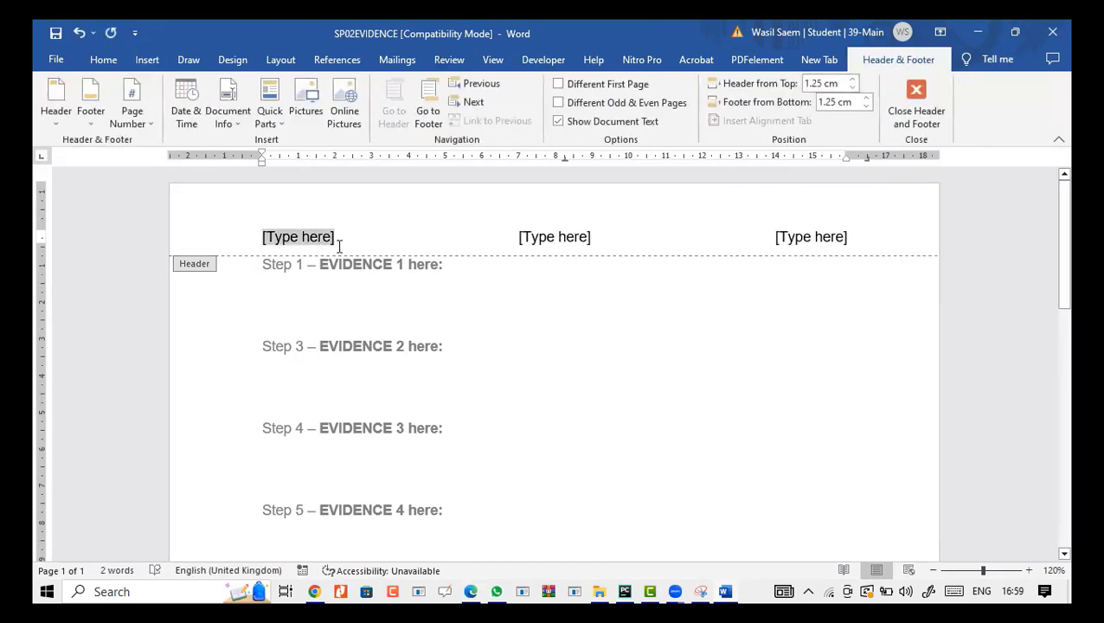
# Fill the three header placeholders with the candidate's name, "Center NO" and "Candidate No", and return to the document body.
pyautogui.write('Mr ')
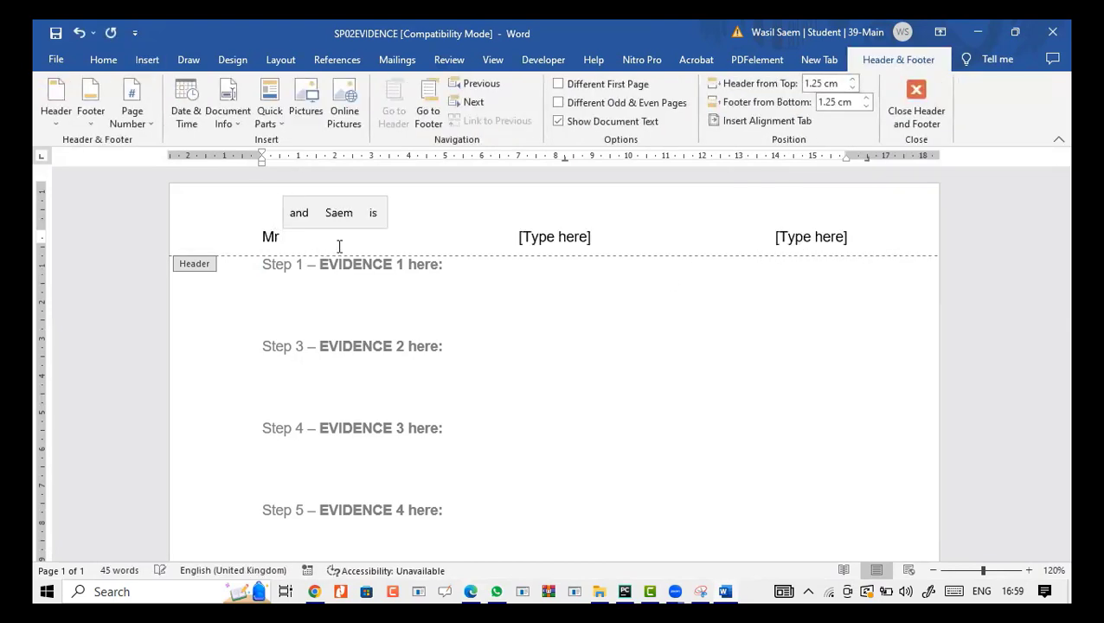
pyautogui.write('Sam')
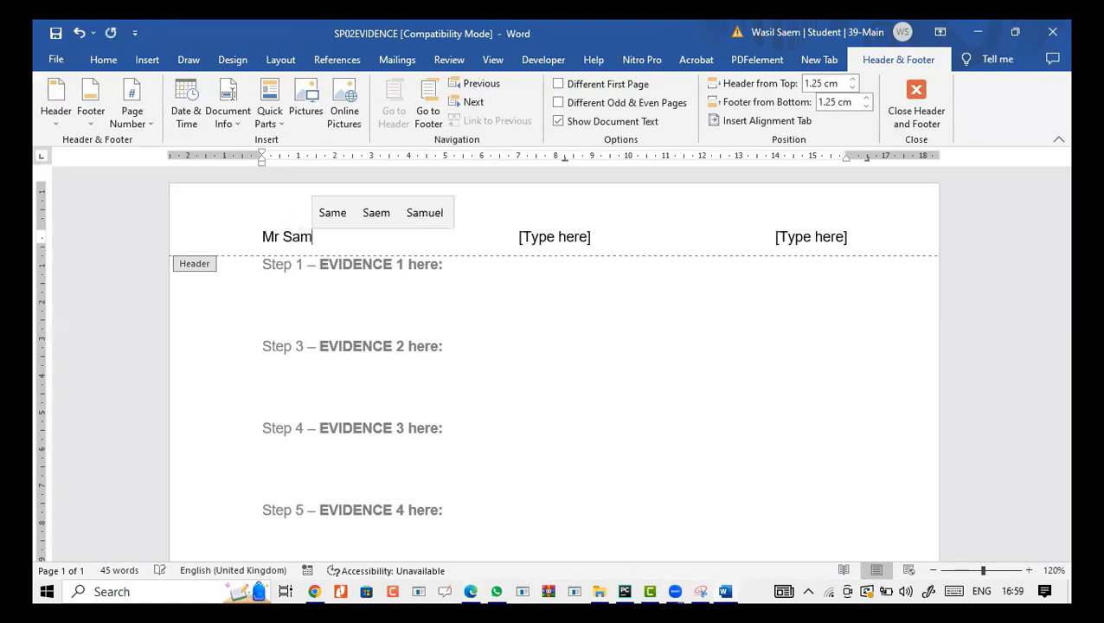
pyautogui.press('BackSpace')
pyautogui.write('em')
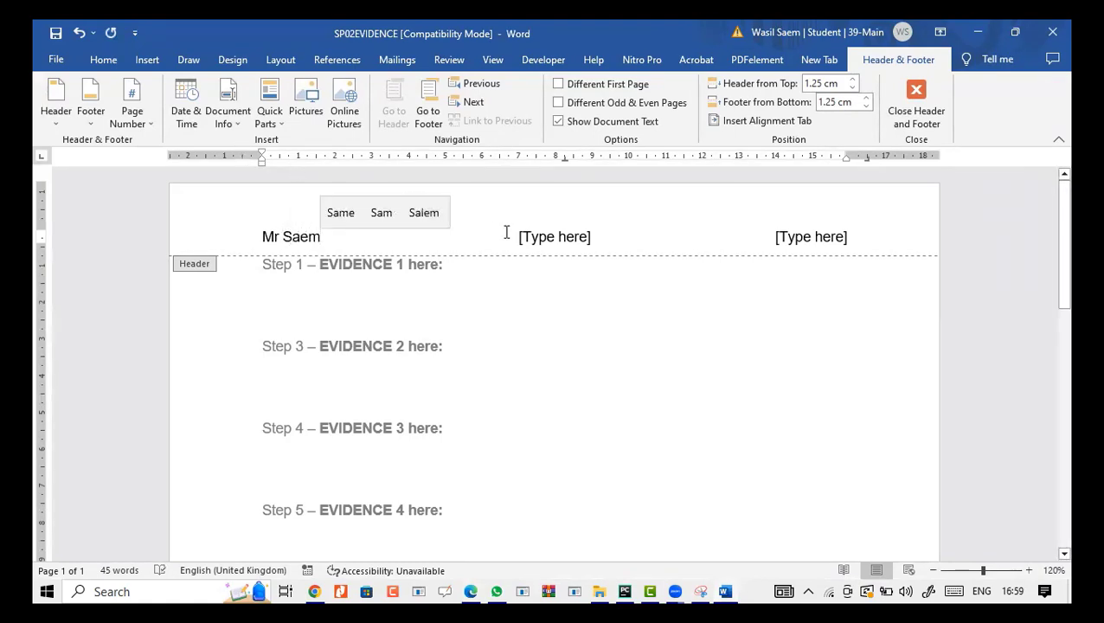
pyautogui.click(555, 243)
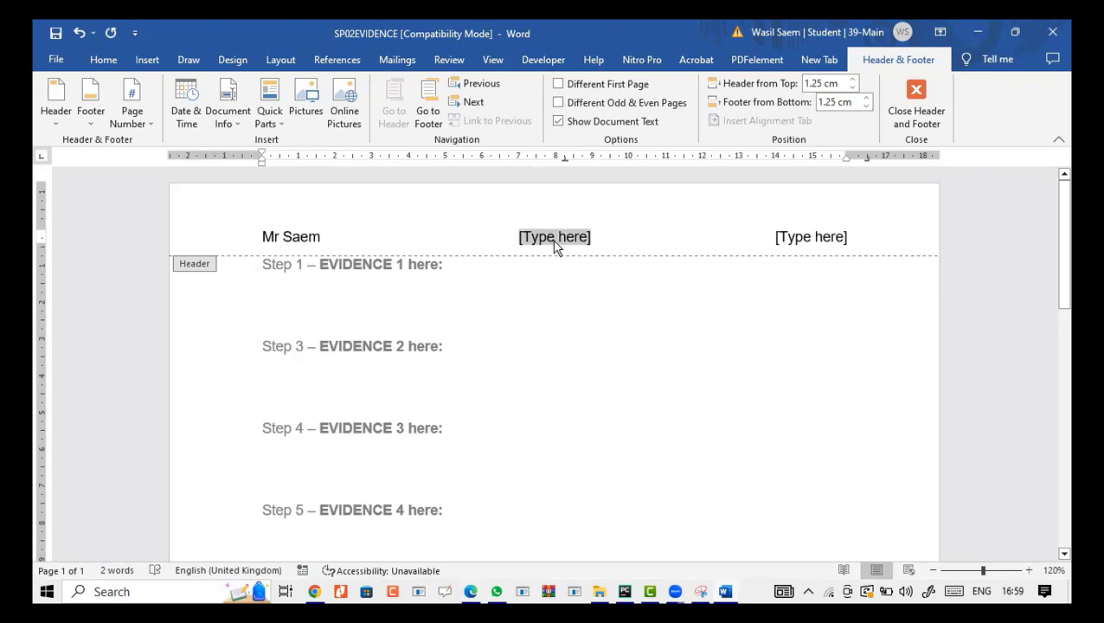
pyautogui.write('Center ')
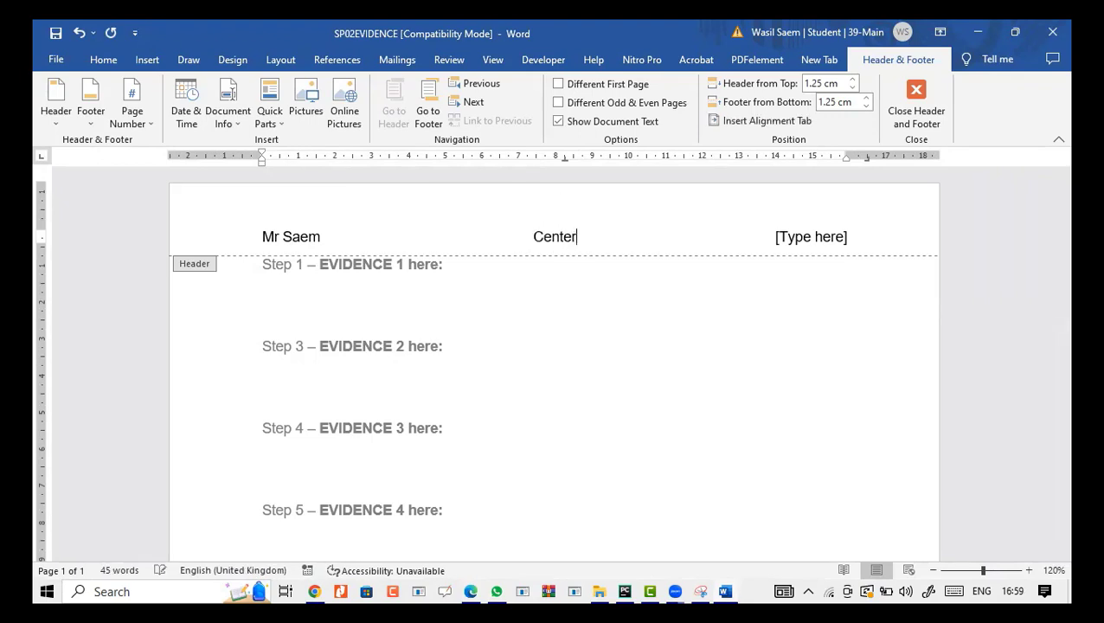
pyautogui.write('NO')
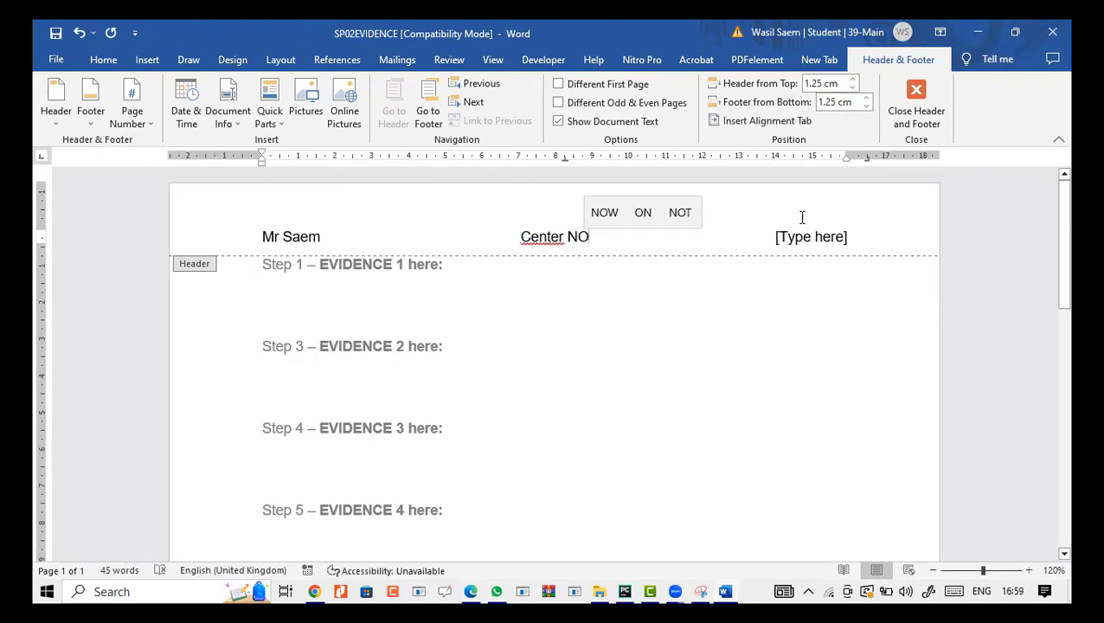
pyautogui.click(811, 238)
pyautogui.write('Ca')
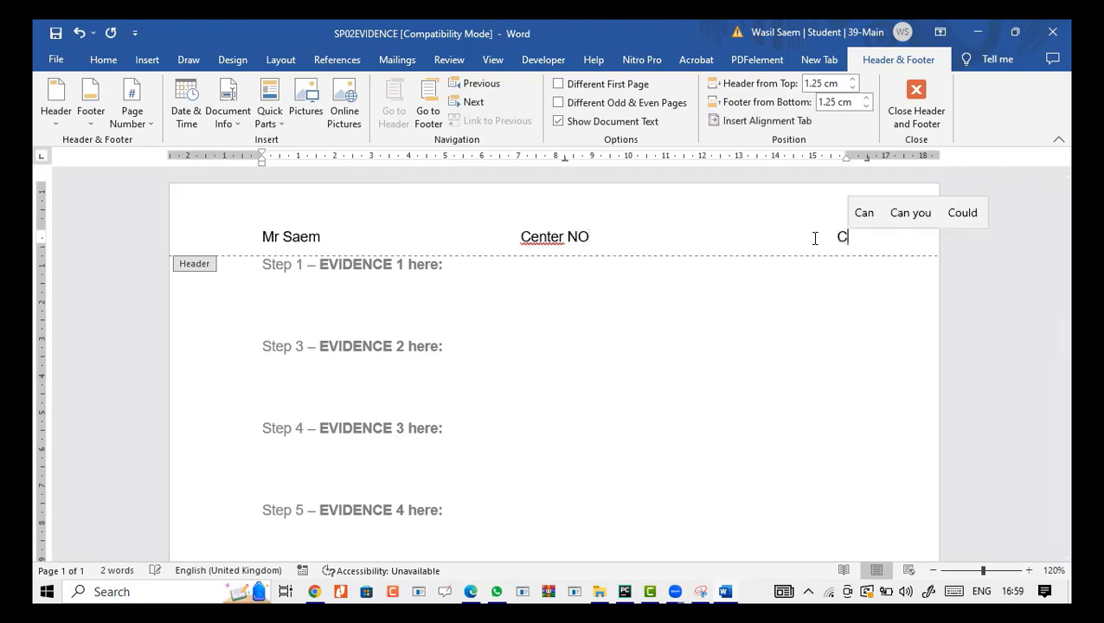
pyautogui.write('ndidate ')
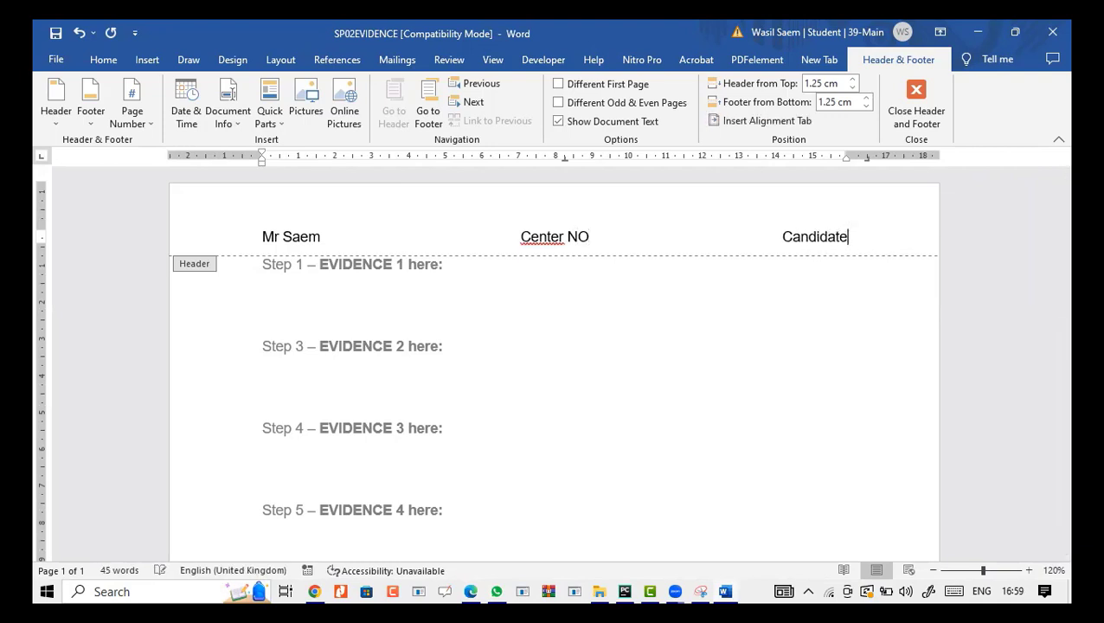
pyautogui.write('No')
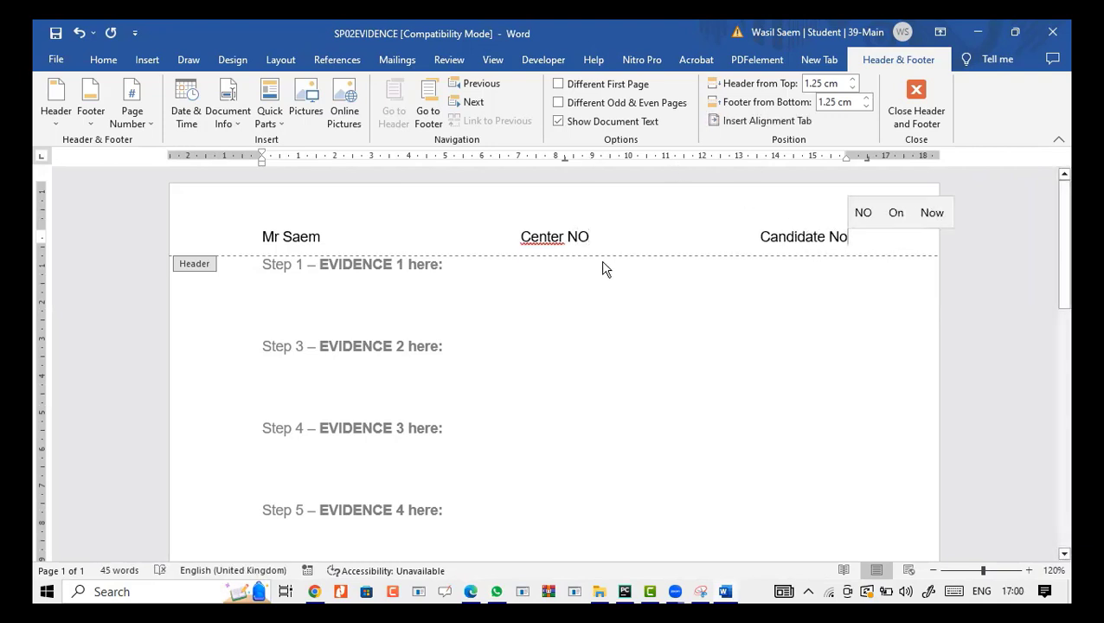
pyautogui.doubleClick(574, 296)
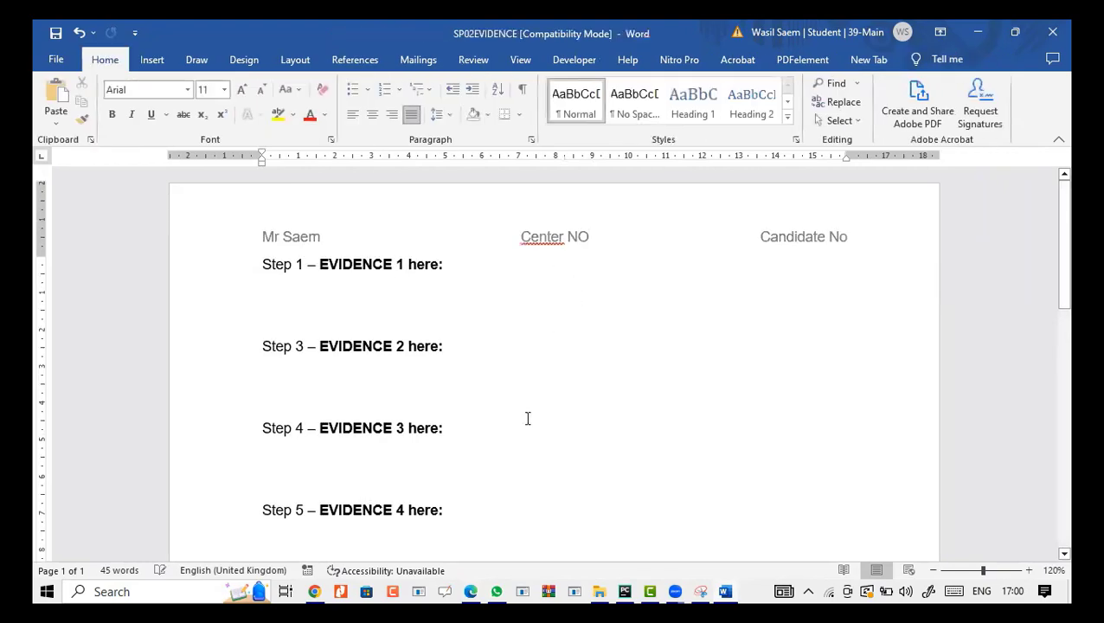
# Switch to the exam paper in Edge, read Task 2 step 1 about SP02SUPER.rtf, and check the source files folder.
pyautogui.hotkey('alt', 'Tab')
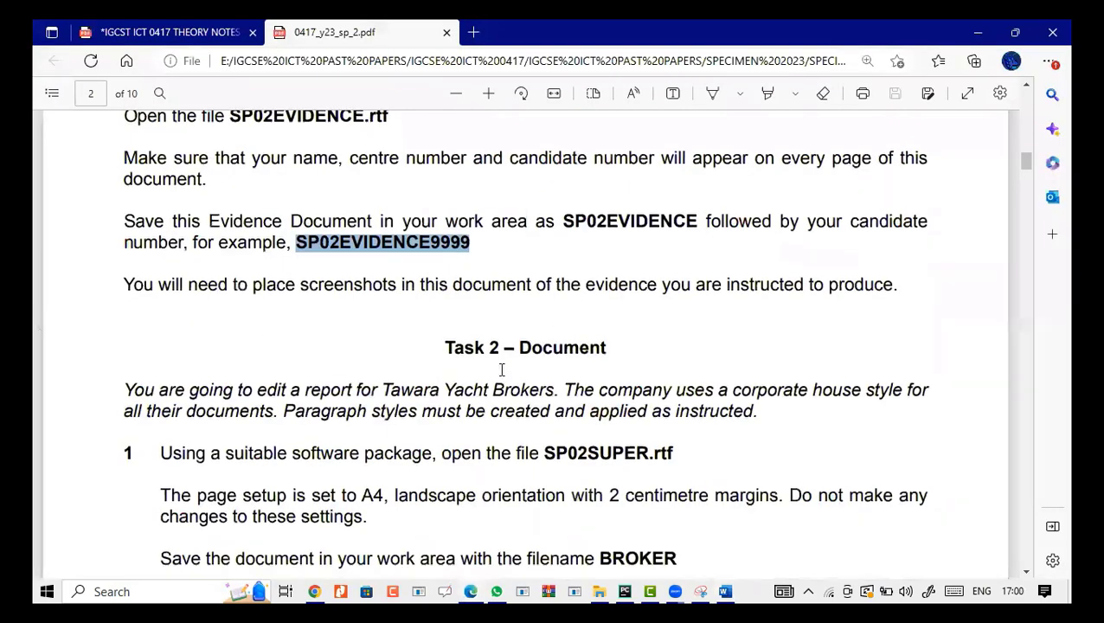
pyautogui.scroll(-3, 499, 364)
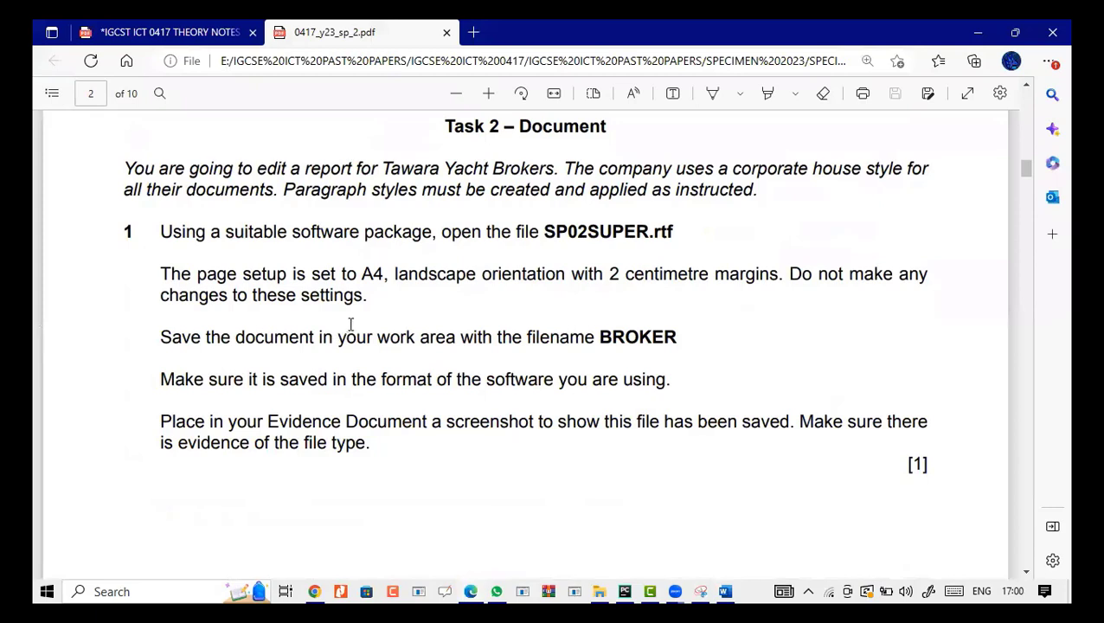
pyautogui.moveTo(341, 169); pyautogui.dragTo(542, 161)
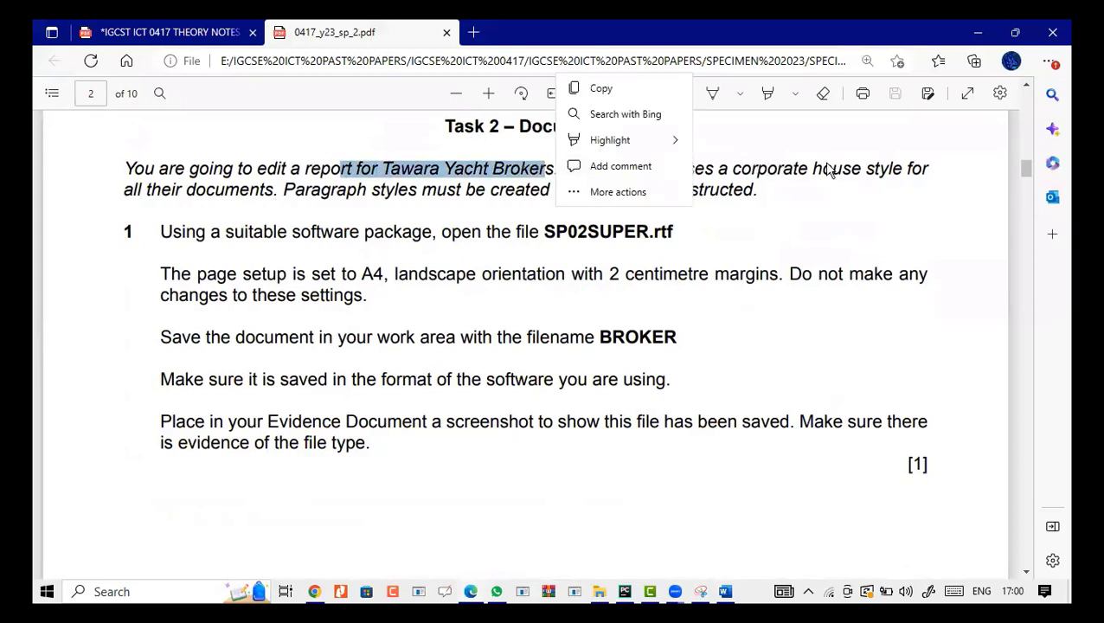
pyautogui.click(267, 205)
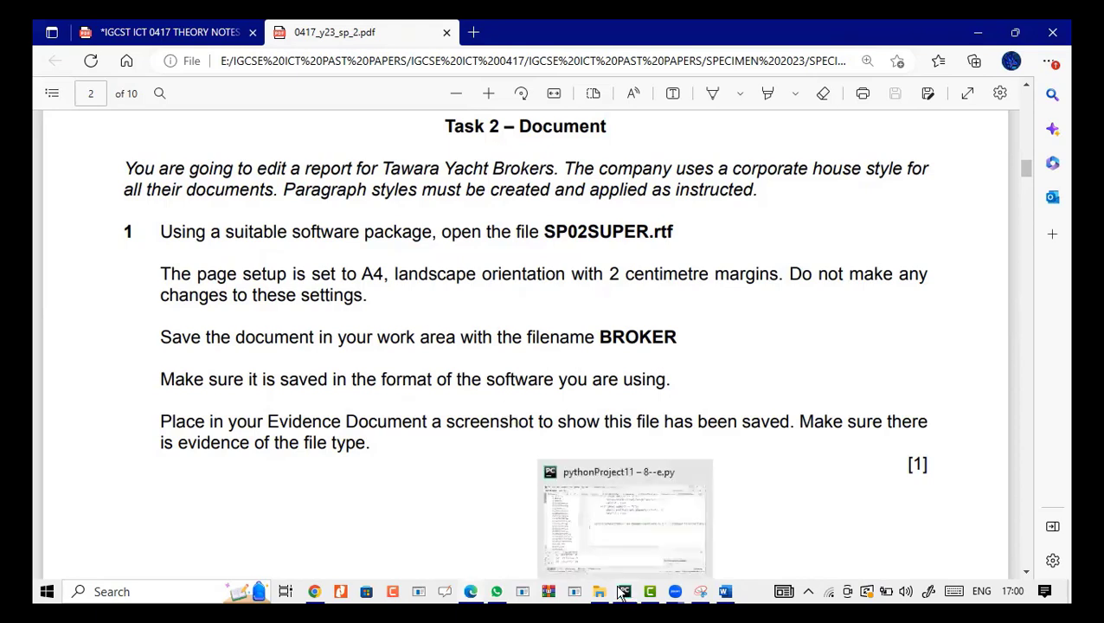
pyautogui.moveTo(600, 591)
pyautogui.click(580, 551)
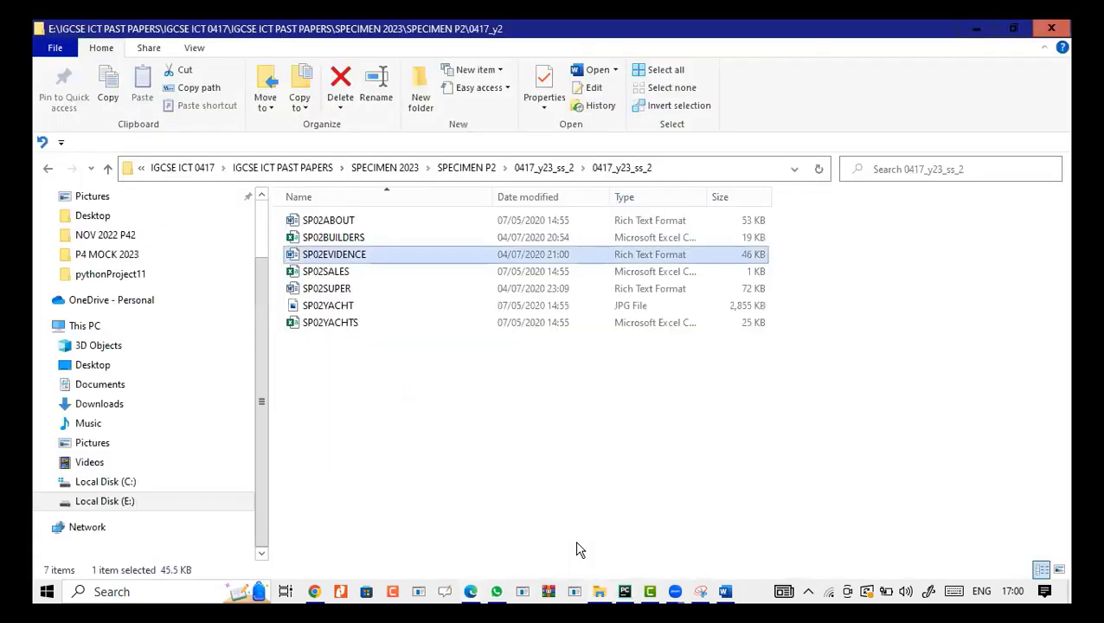
pyautogui.click(473, 592)
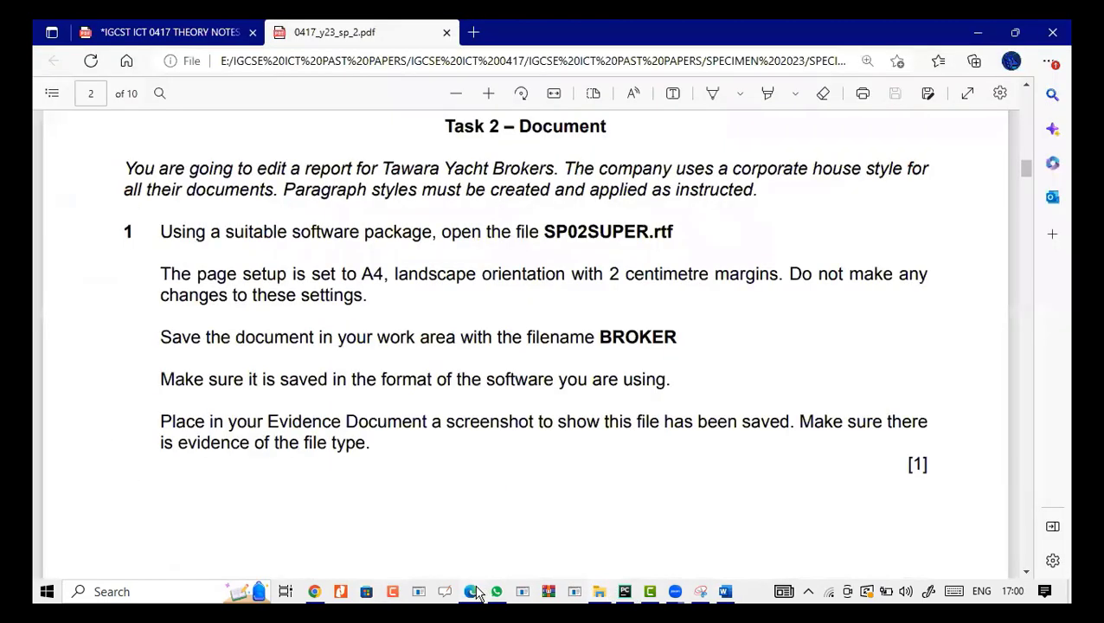
# Open SP02SUPER from the source files folder in Word and set the document zoom to 110%.
pyautogui.click(473, 592)
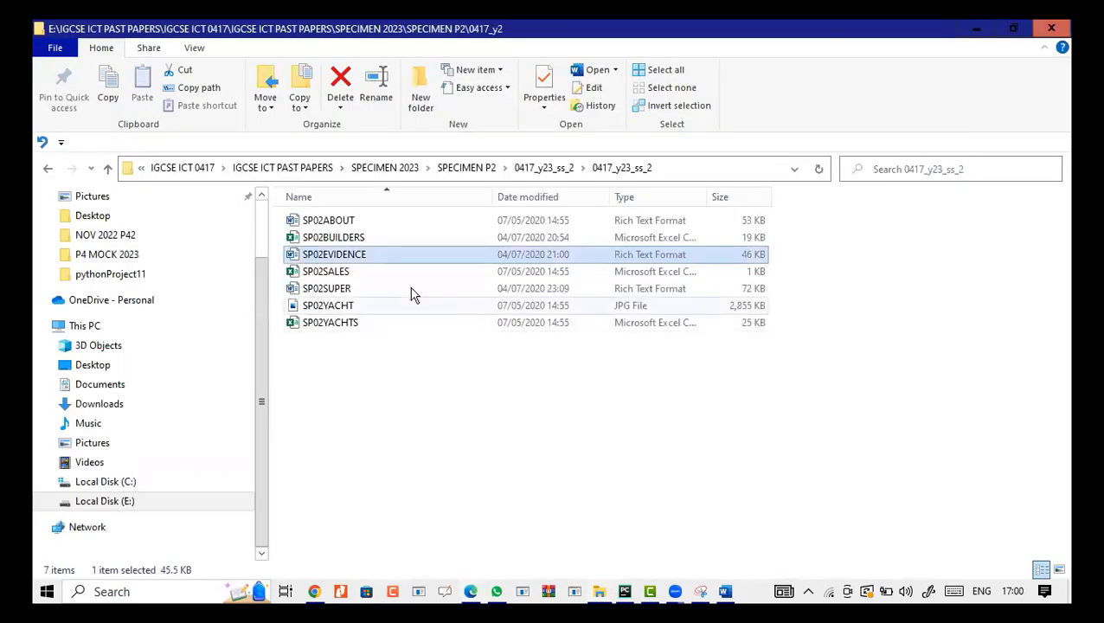
pyautogui.click(385, 290)
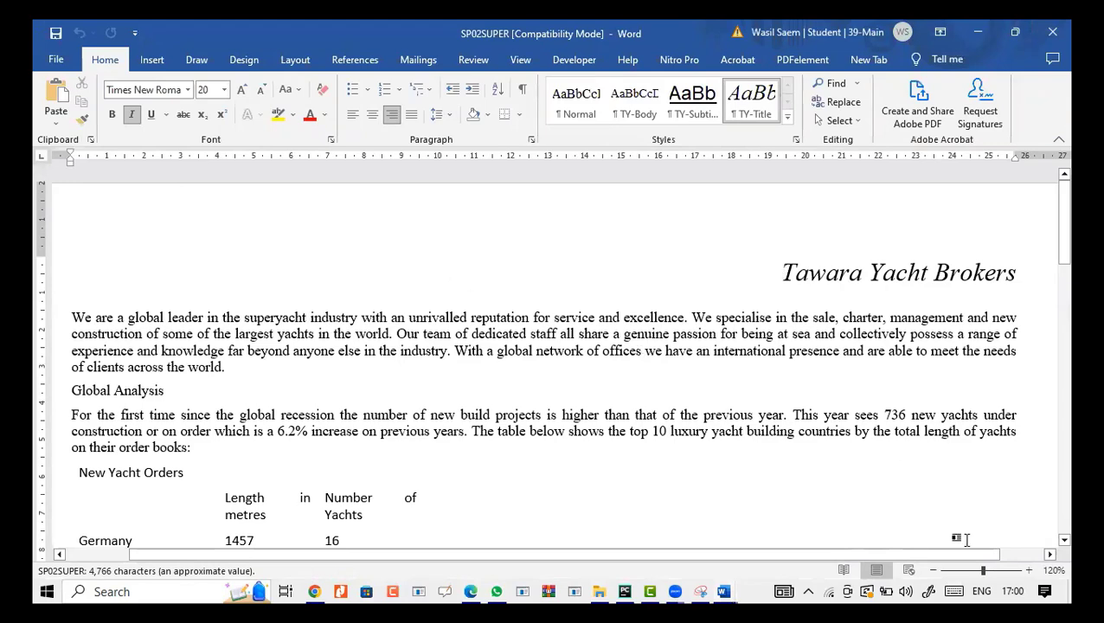
pyautogui.click(934, 571)
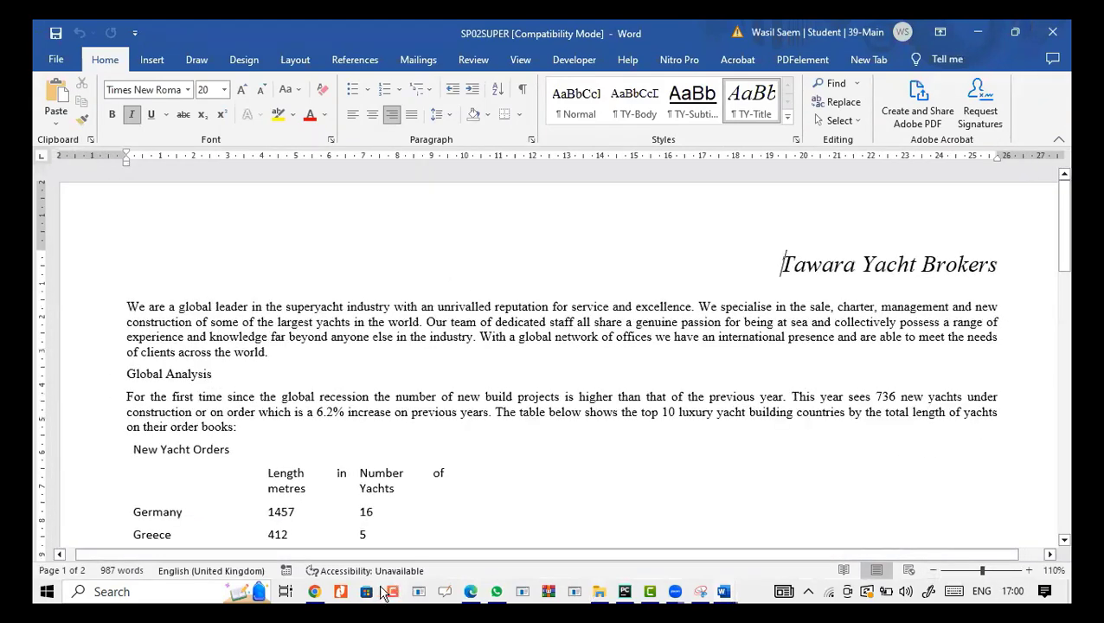
# Switch to the exam paper in Edge and read Task 2 step 1's page setup requirements.
pyautogui.click(315, 592)
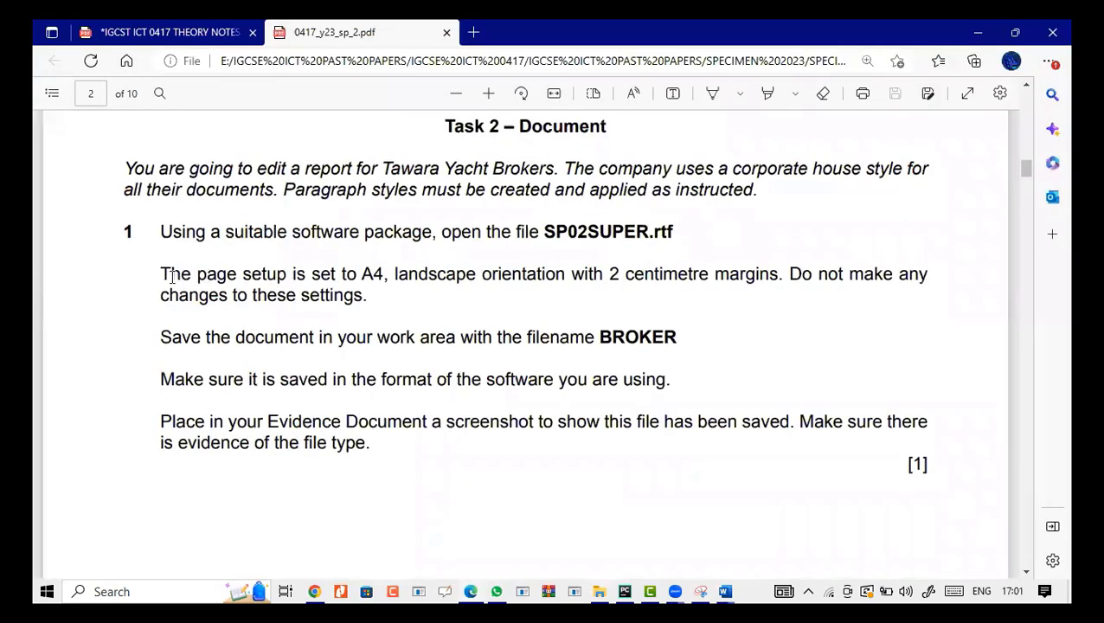
pyautogui.moveTo(172, 275); pyautogui.dragTo(381, 275)
pyautogui.click(323, 279)
pyautogui.click(725, 591)
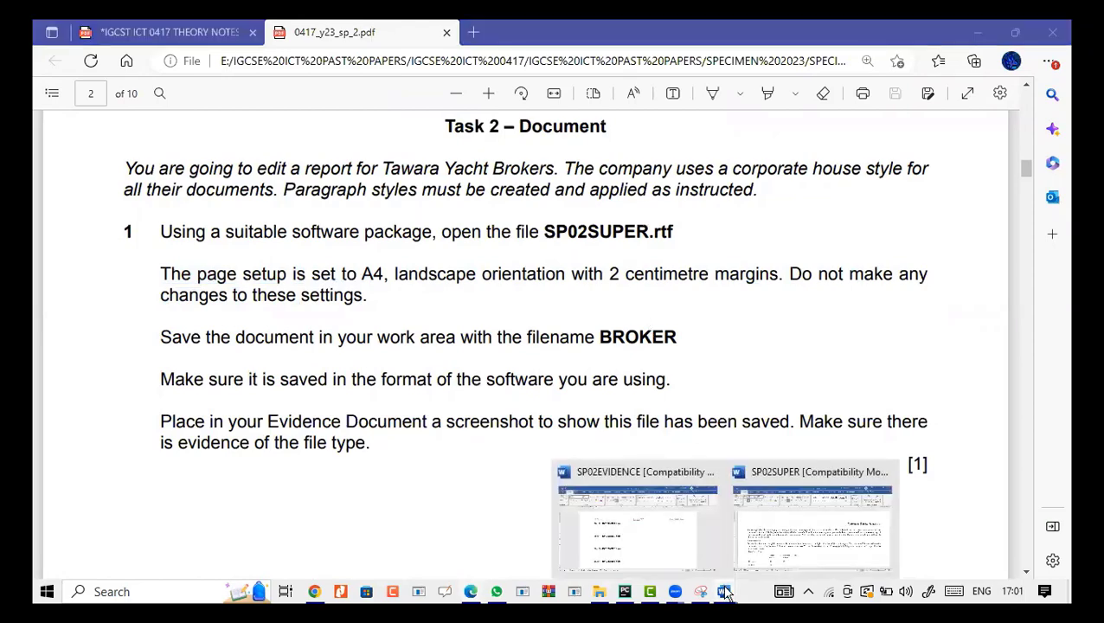
# Check the paper size, orientation and margins of SP02SUPER in Word against the exam paper's page setup requirements.
pyautogui.click(813, 519)
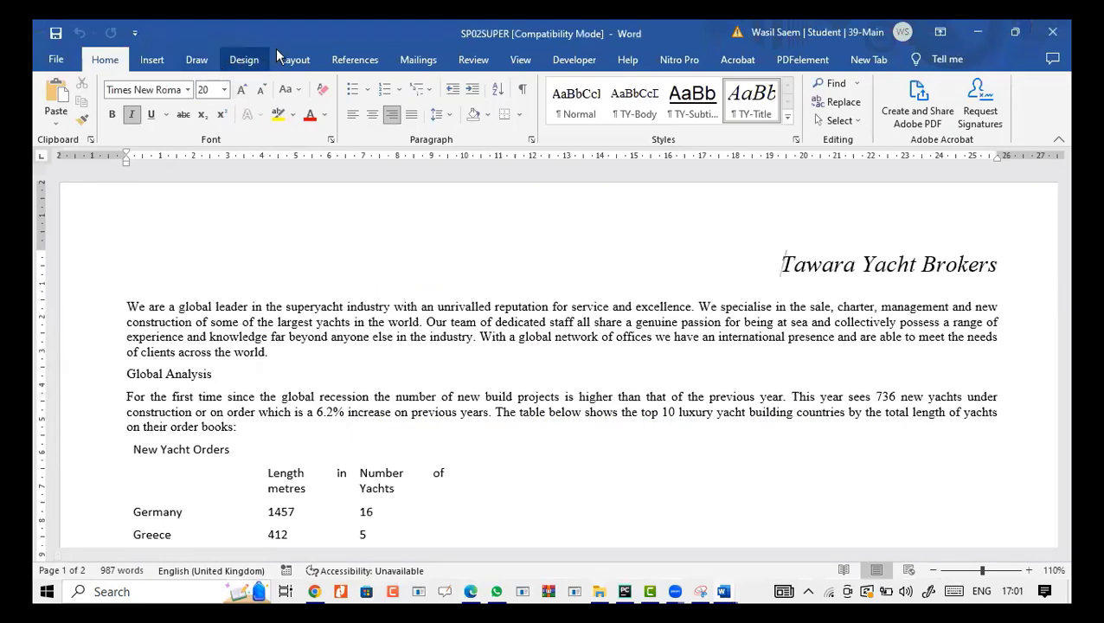
pyautogui.click(295, 60)
pyautogui.click(149, 113)
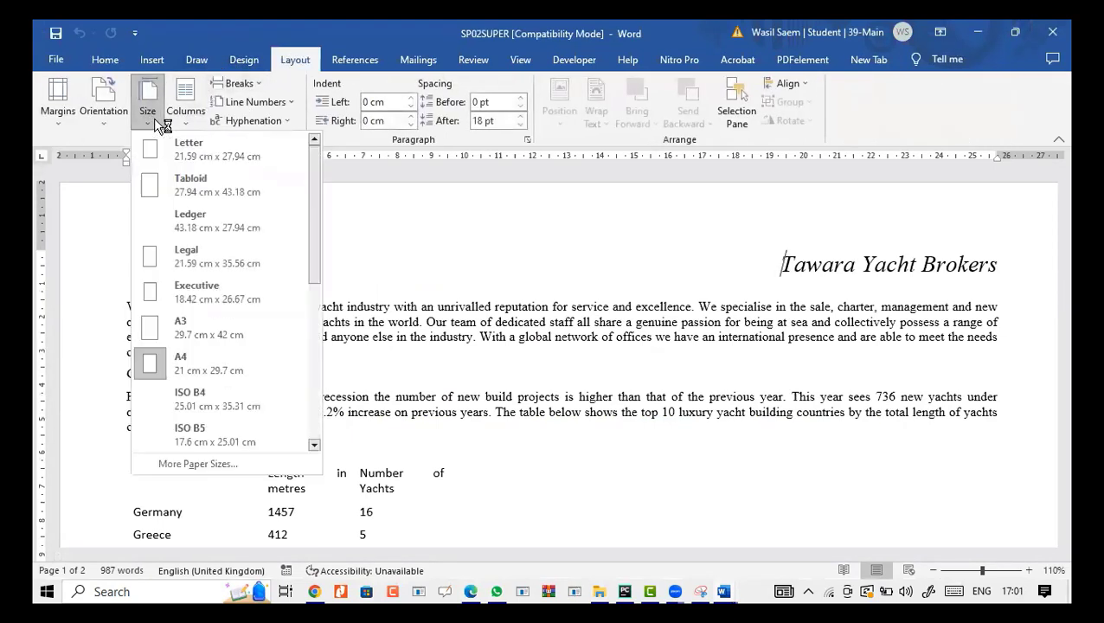
pyautogui.click(102, 119)
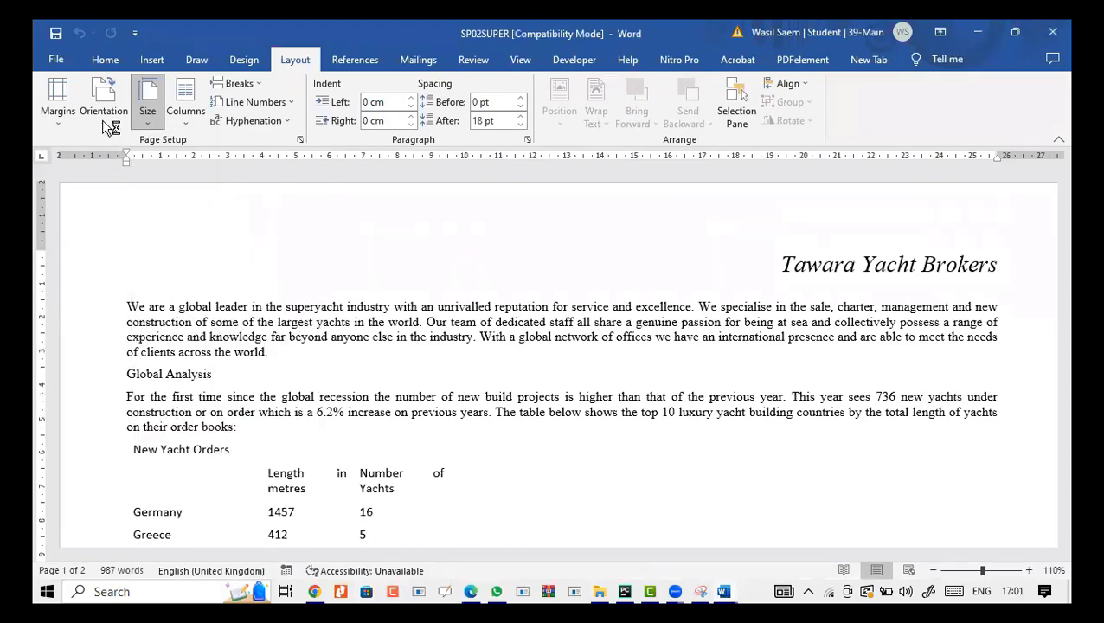
pyautogui.click(102, 119)
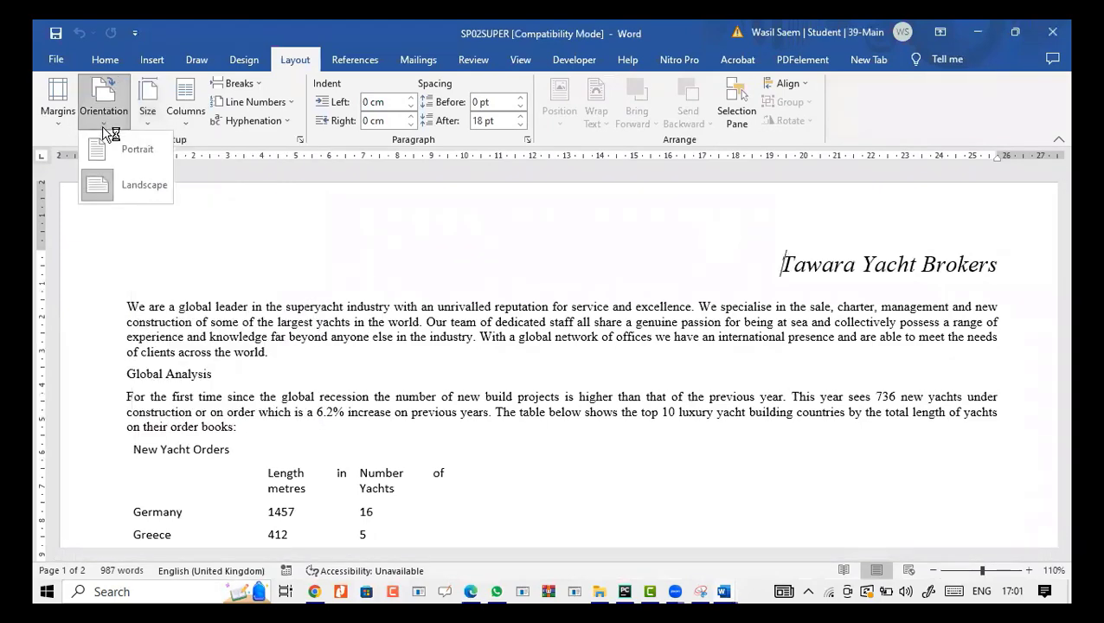
pyautogui.click(469, 591)
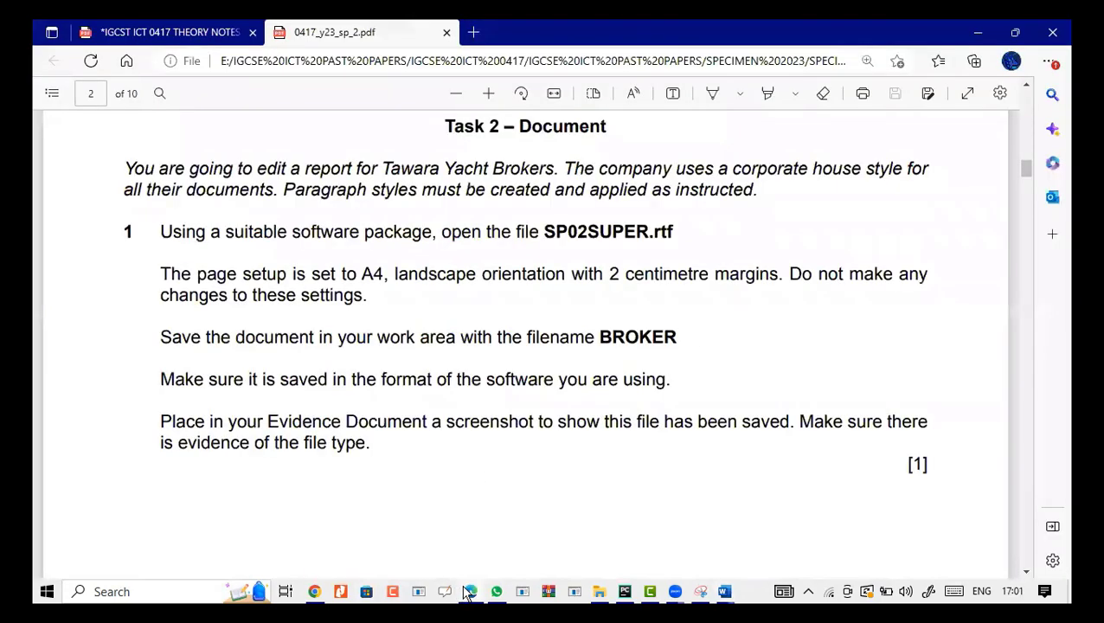
pyautogui.click(469, 591)
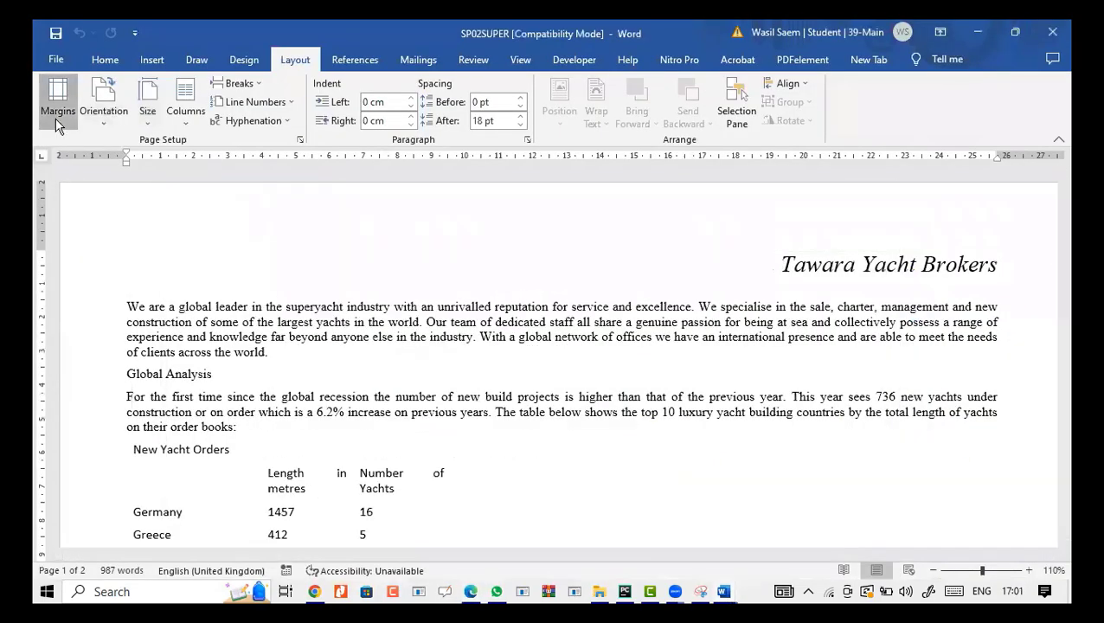
pyautogui.click(55, 100)
pyautogui.click(181, 458)
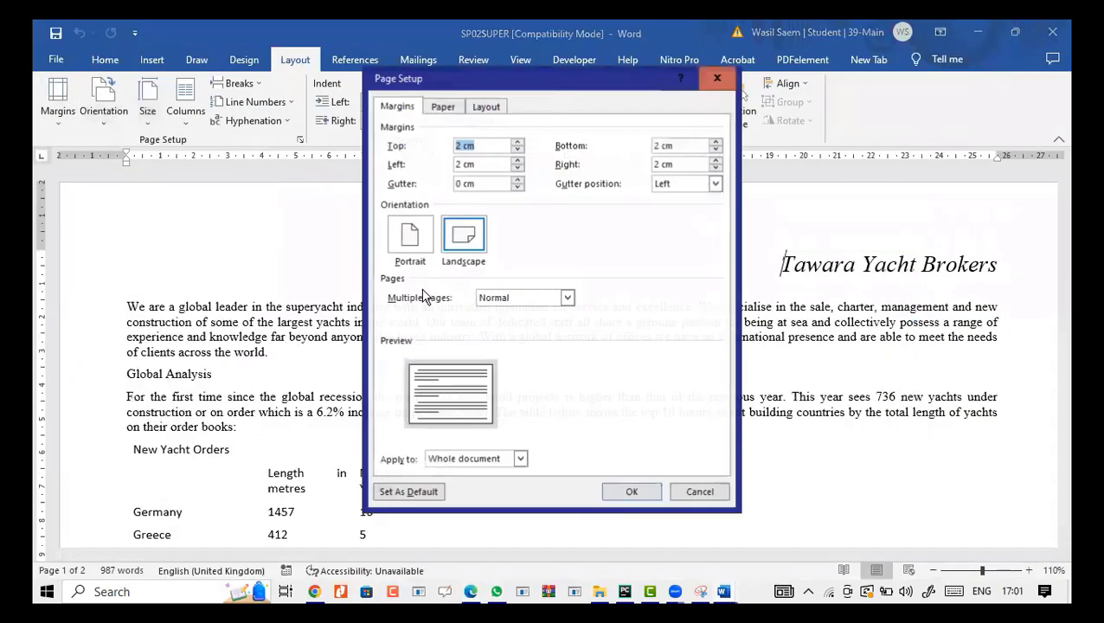
pyautogui.click(479, 247)
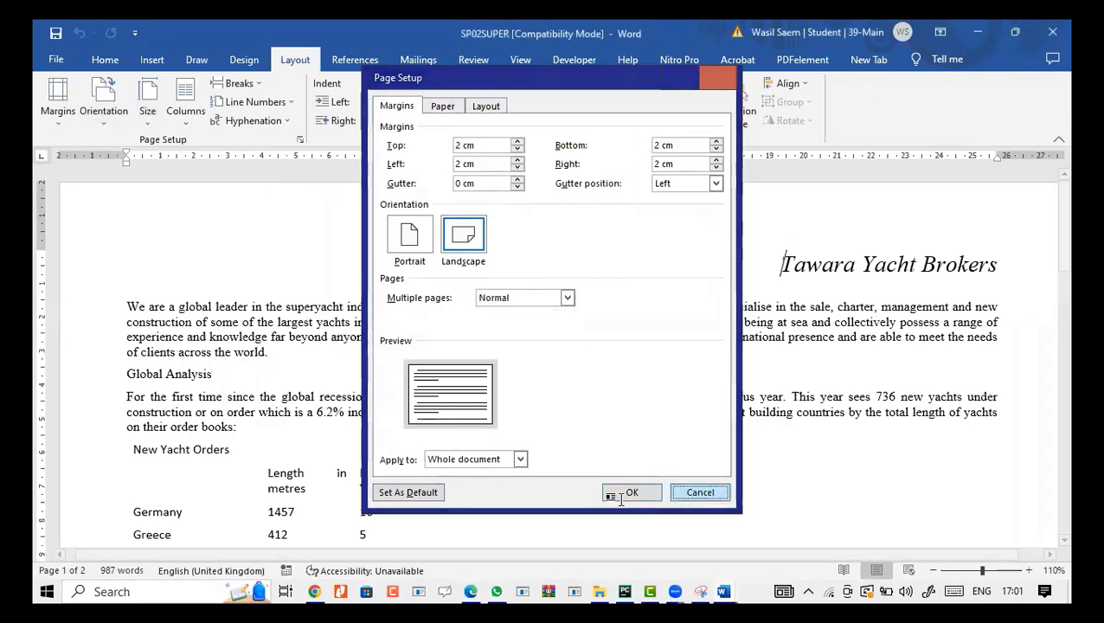
pyautogui.click(631, 491)
# Switch to the exam paper in Edge and read the filename required for saving the Task 2 document.
pyautogui.click(471, 591)
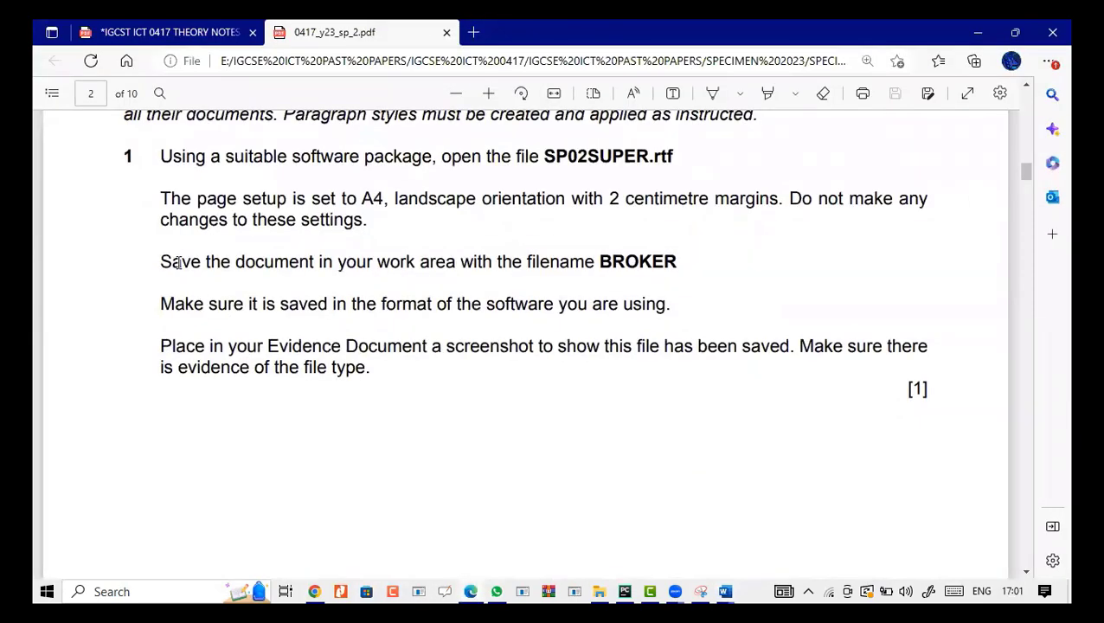
pyautogui.moveTo(597, 267); pyautogui.dragTo(678, 264)
pyautogui.click(702, 122)
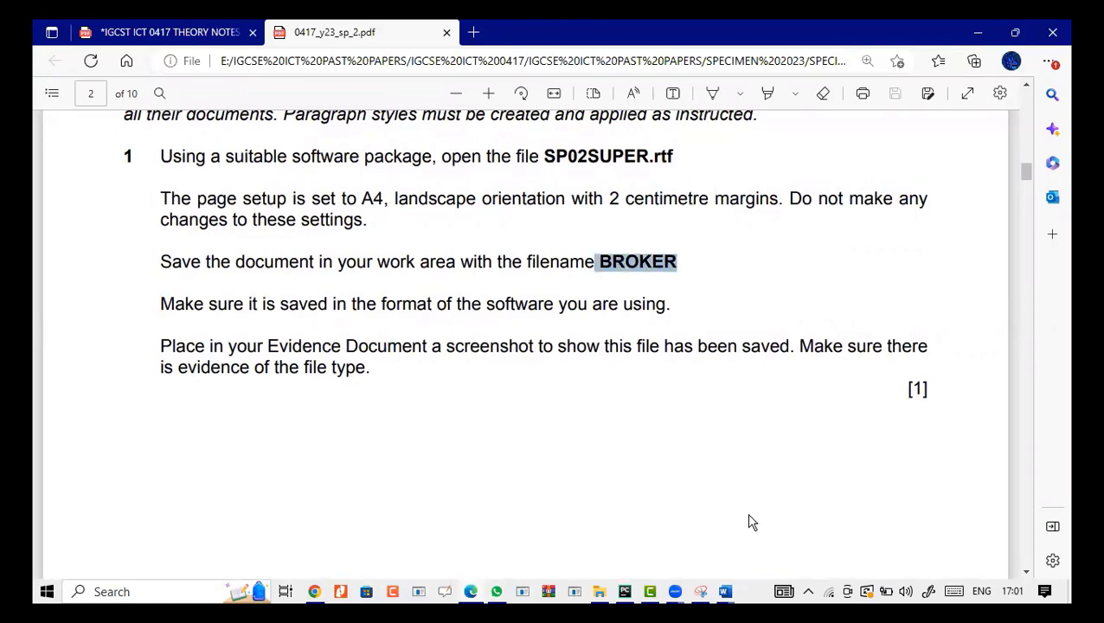
# Switch to SP02SUPER in Word and save a copy as BROKER in Rich Text Format in the source files folder.
pyautogui.click(725, 591)
pyautogui.click(793, 531)
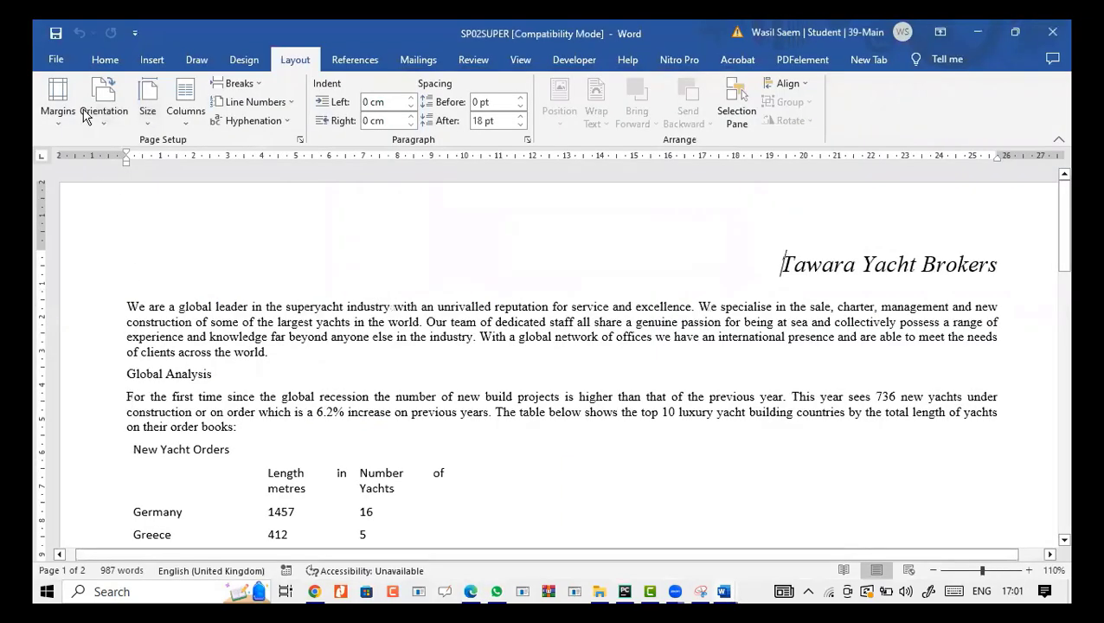
pyautogui.click(56, 60)
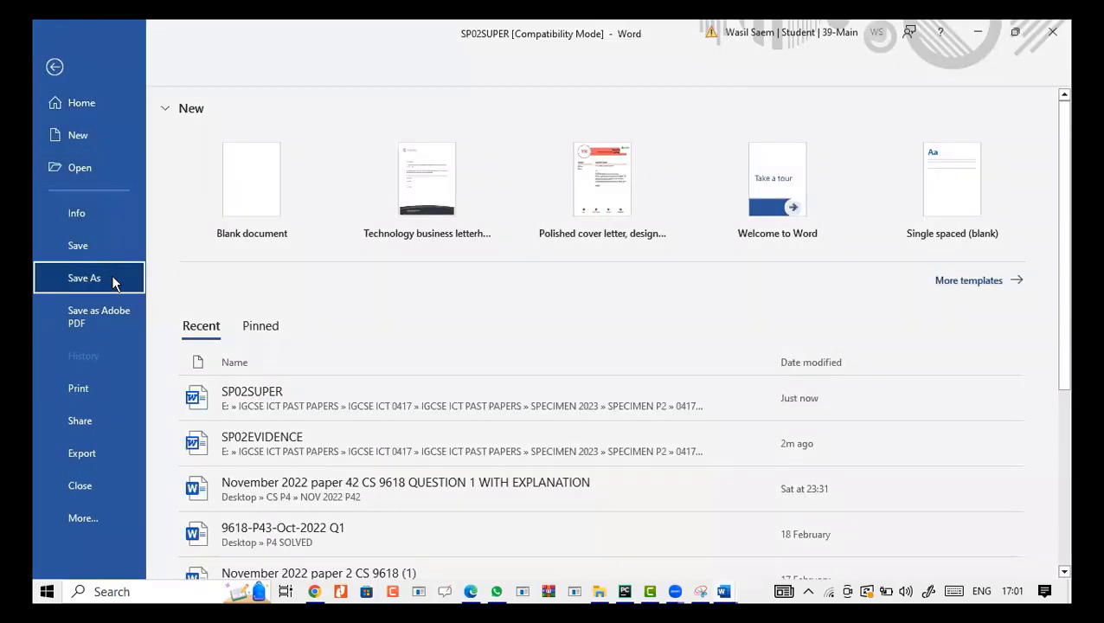
pyautogui.click(113, 278)
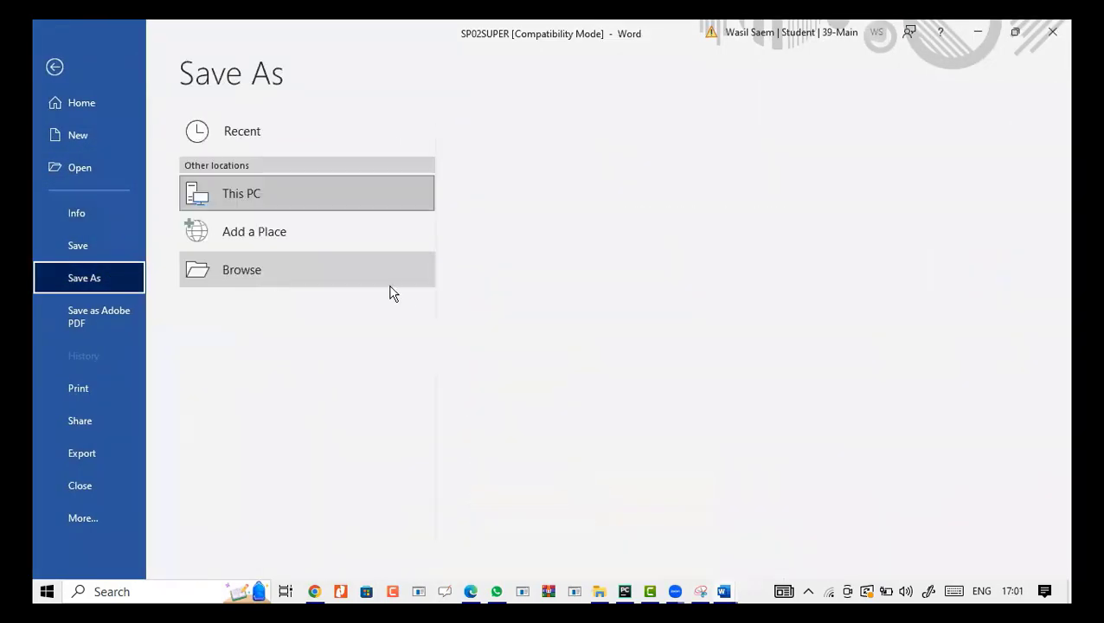
pyautogui.click(422, 285)
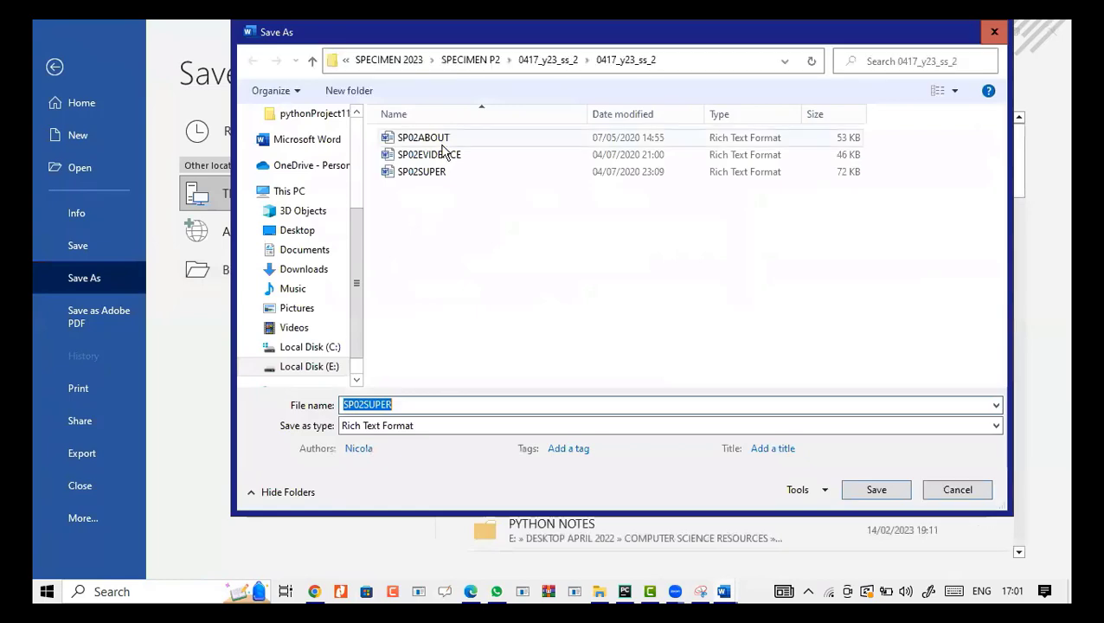
pyautogui.write('BROKER')
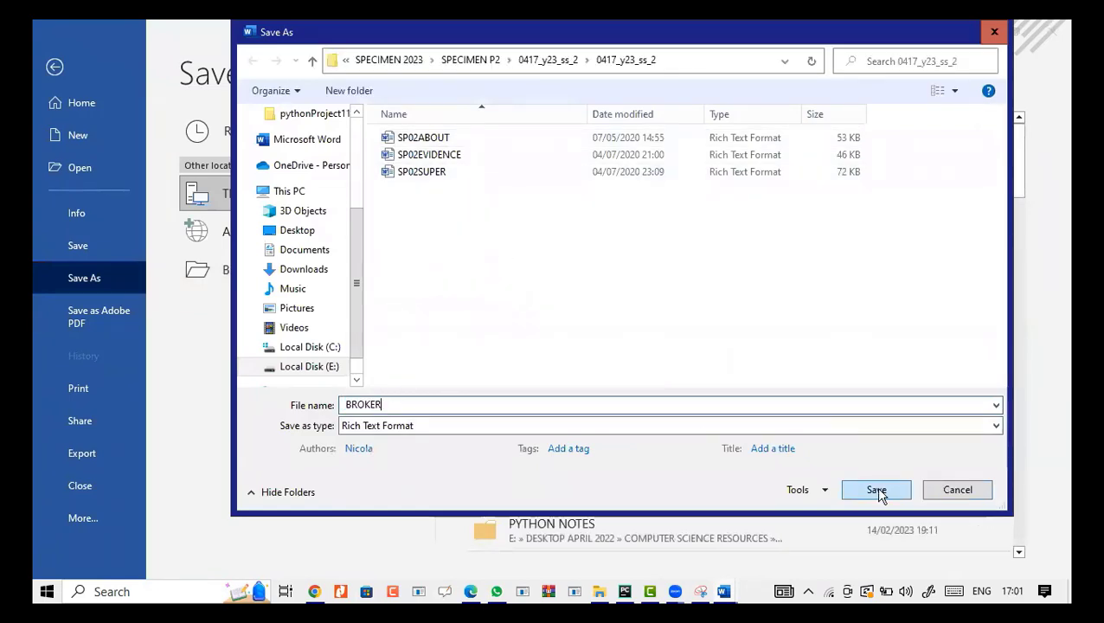
pyautogui.click(875, 488)
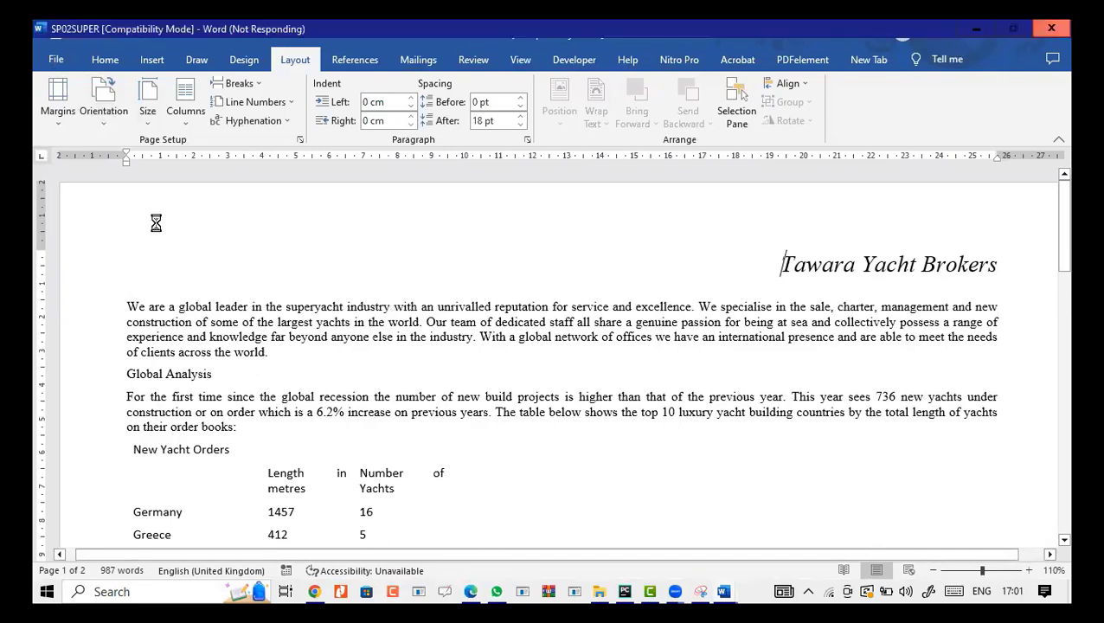
# Check the exam paper's file format requirement and save BROKER in Word as a Word Document in the same folder.
pyautogui.moveTo(472, 592)
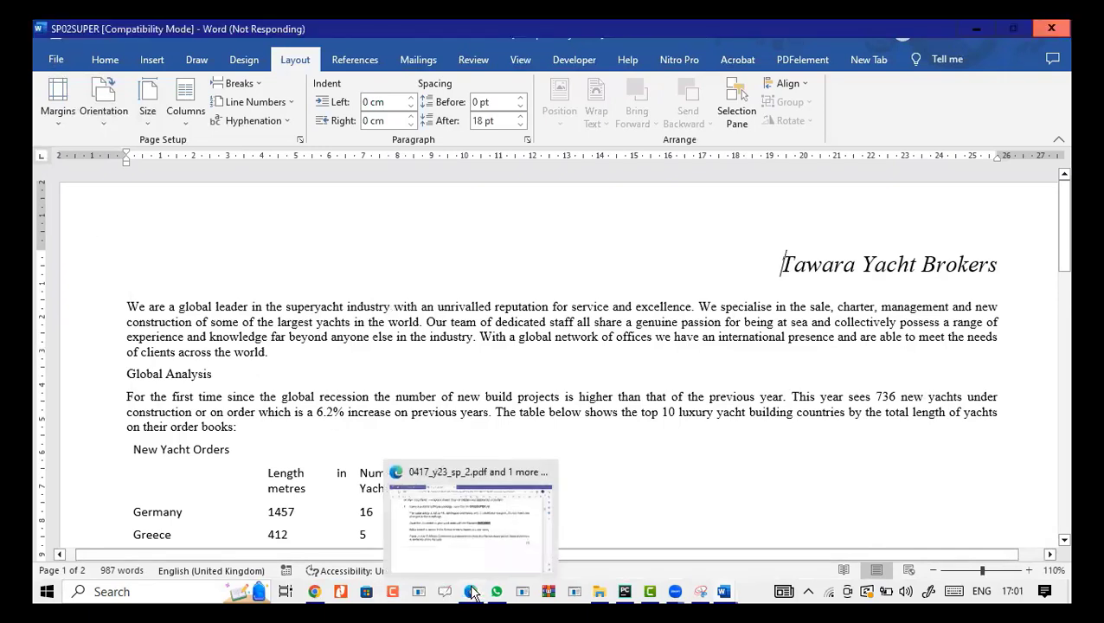
pyautogui.click(467, 515)
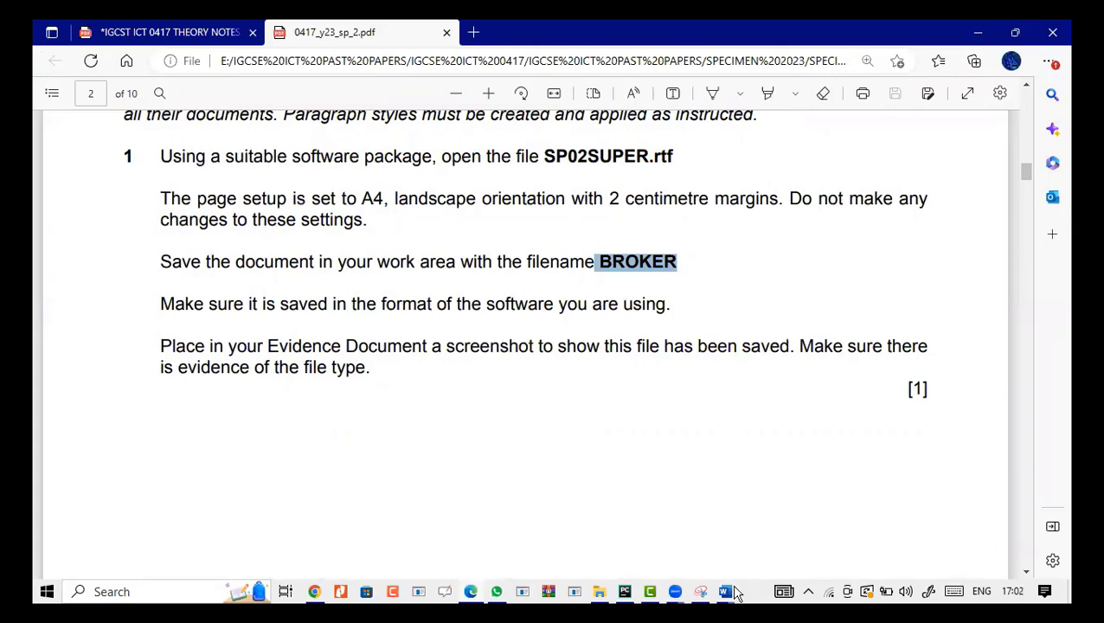
pyautogui.moveTo(729, 592)
pyautogui.click(796, 554)
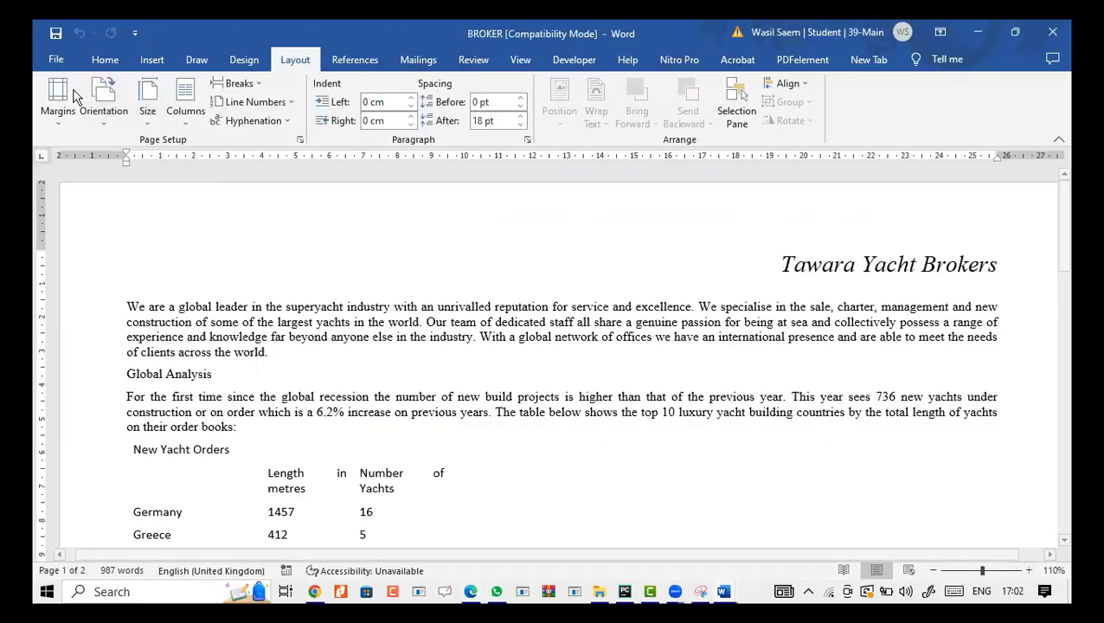
pyautogui.click(56, 60)
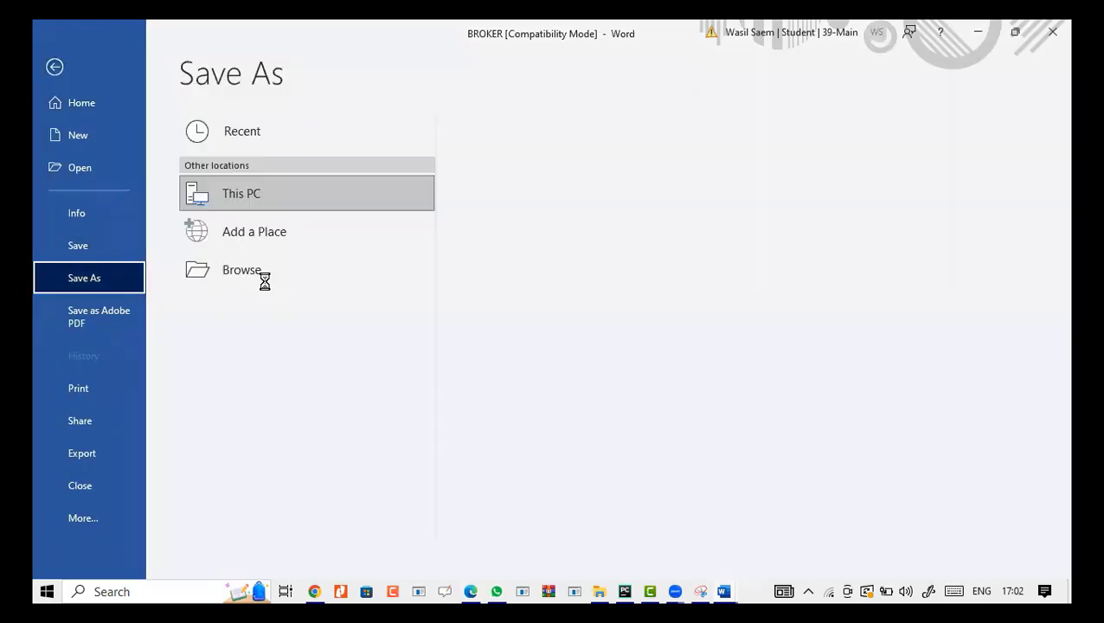
pyautogui.click(259, 275)
pyautogui.click(389, 427)
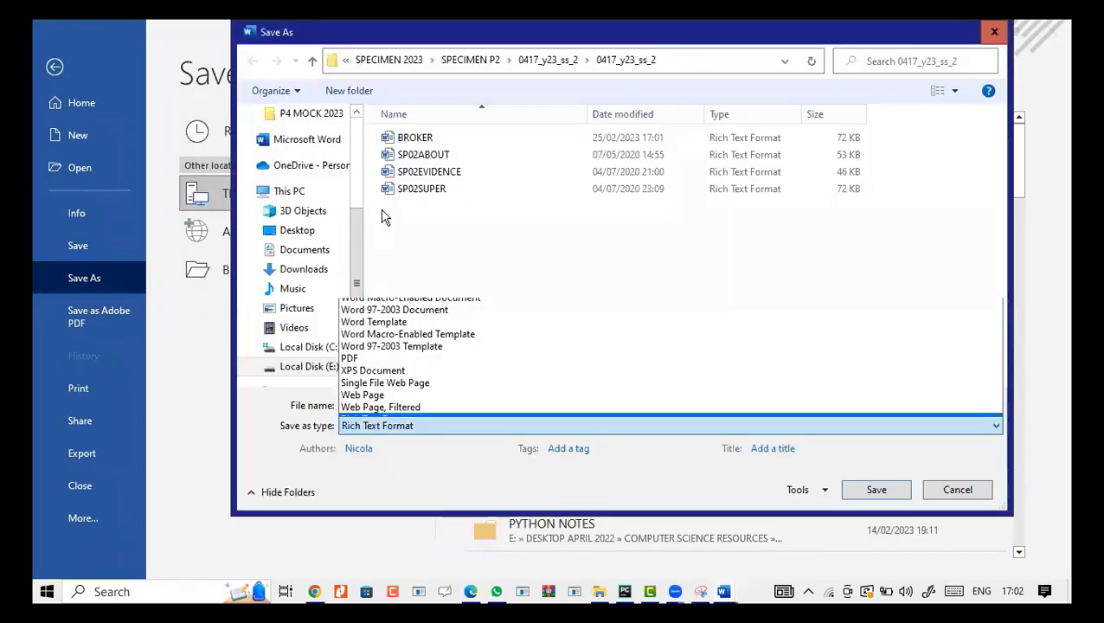
pyautogui.click(383, 210)
pyautogui.click(874, 547)
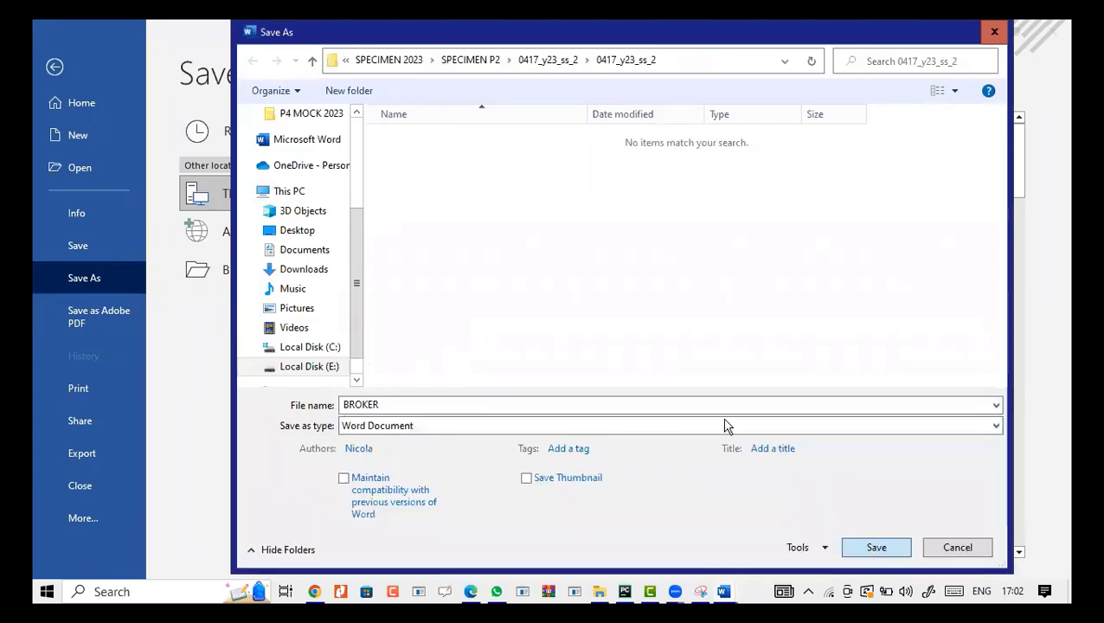
pyautogui.click(591, 346)
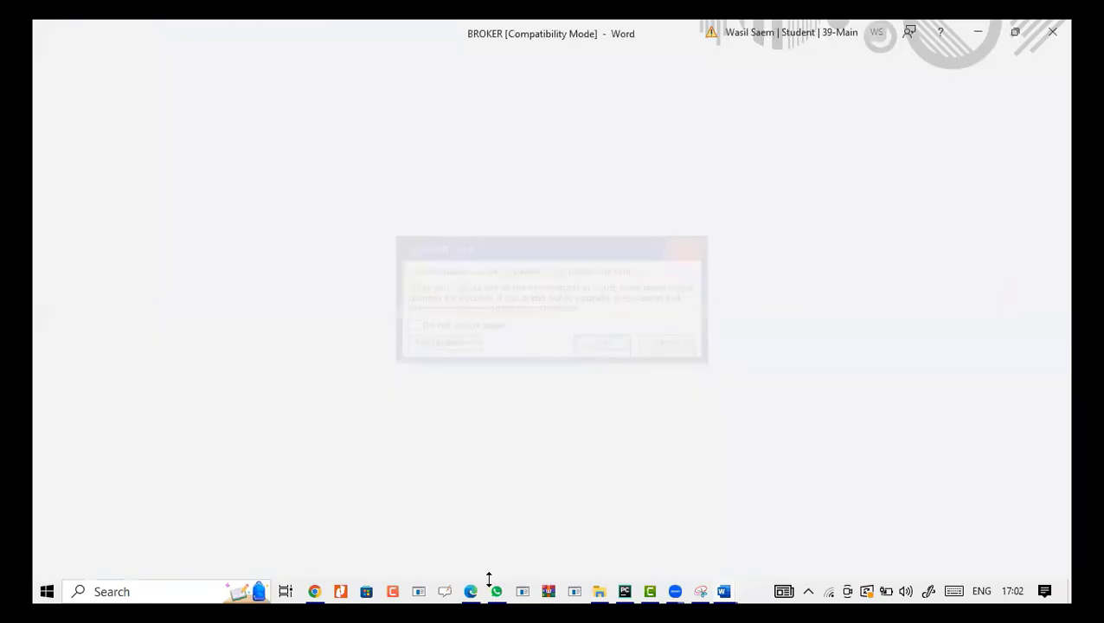
# Switch to the exam paper in Edge and read what evidence screenshot step 1 requires.
pyautogui.hotkey('alt', 'Tab')
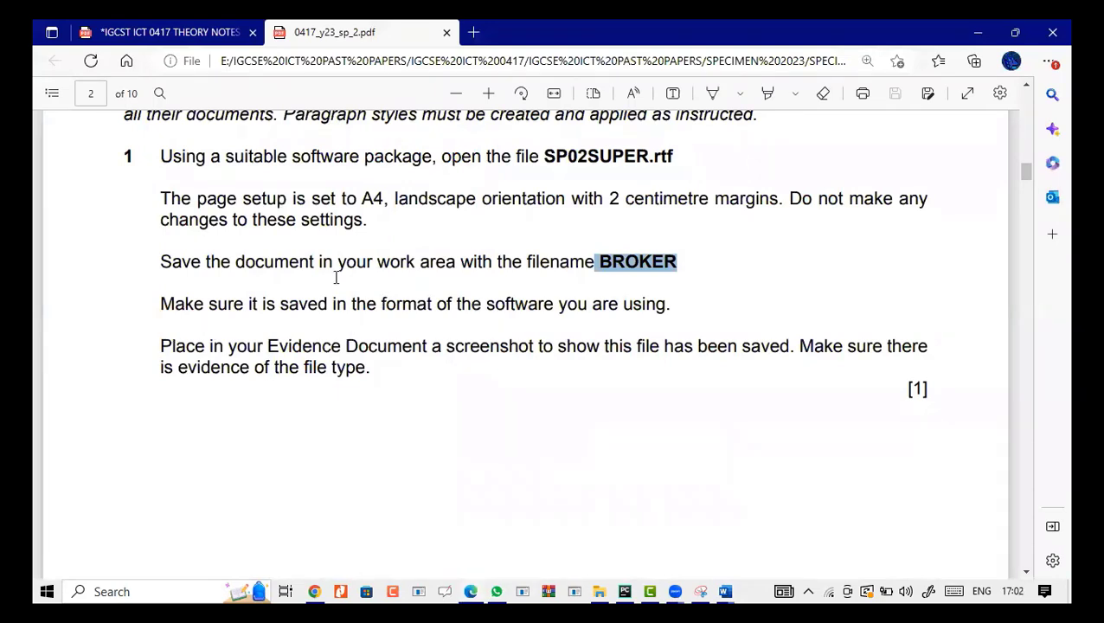
pyautogui.scroll(-1, 436, 268)
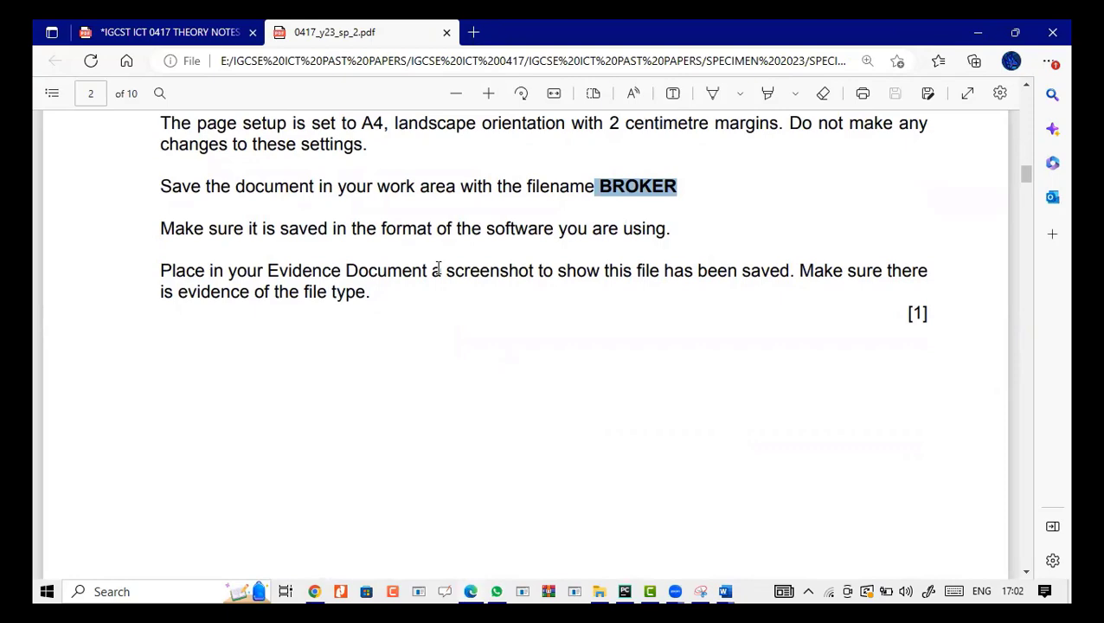
pyautogui.scroll(-1, 438, 269)
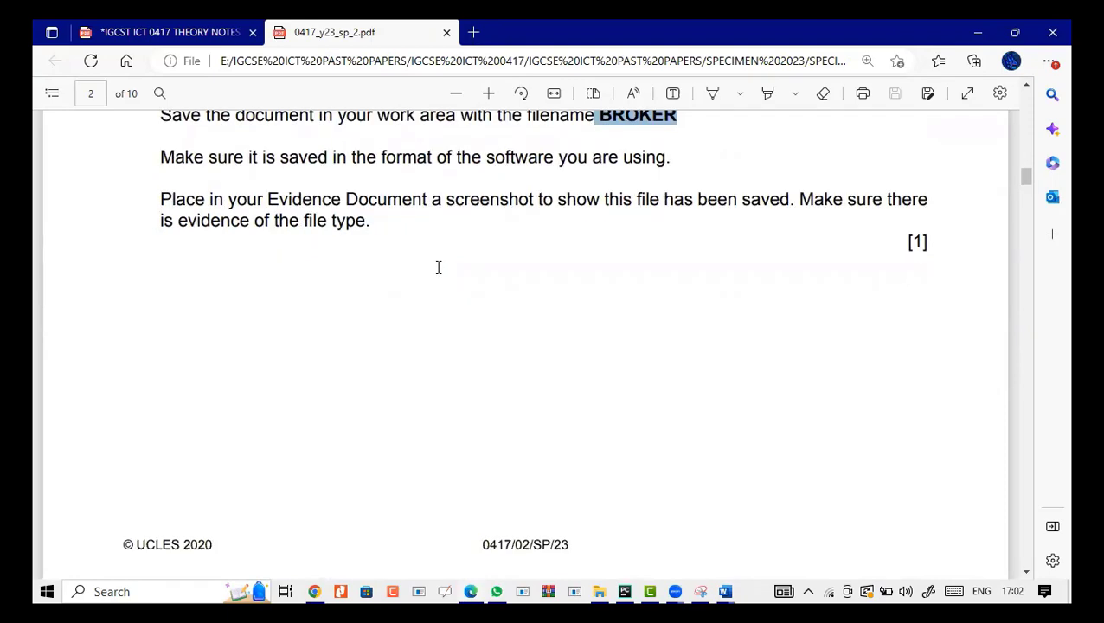
# In File Explorer, widen the Type column to fit its contents and select the BROKER Word document in the source files folder.
pyautogui.click(602, 591)
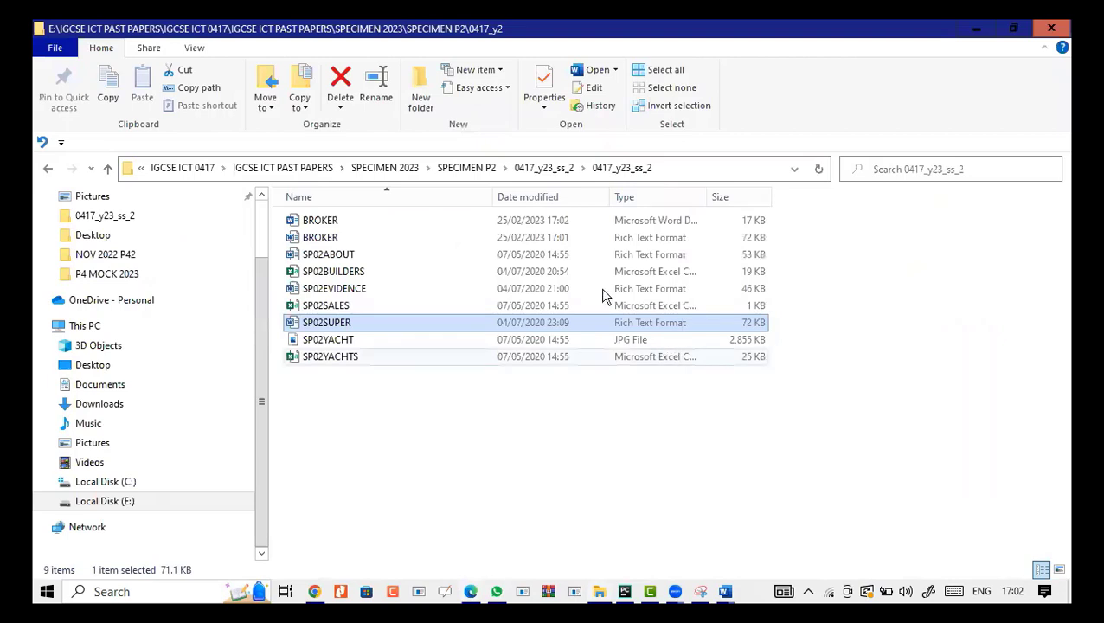
pyautogui.doubleClick(707, 196)
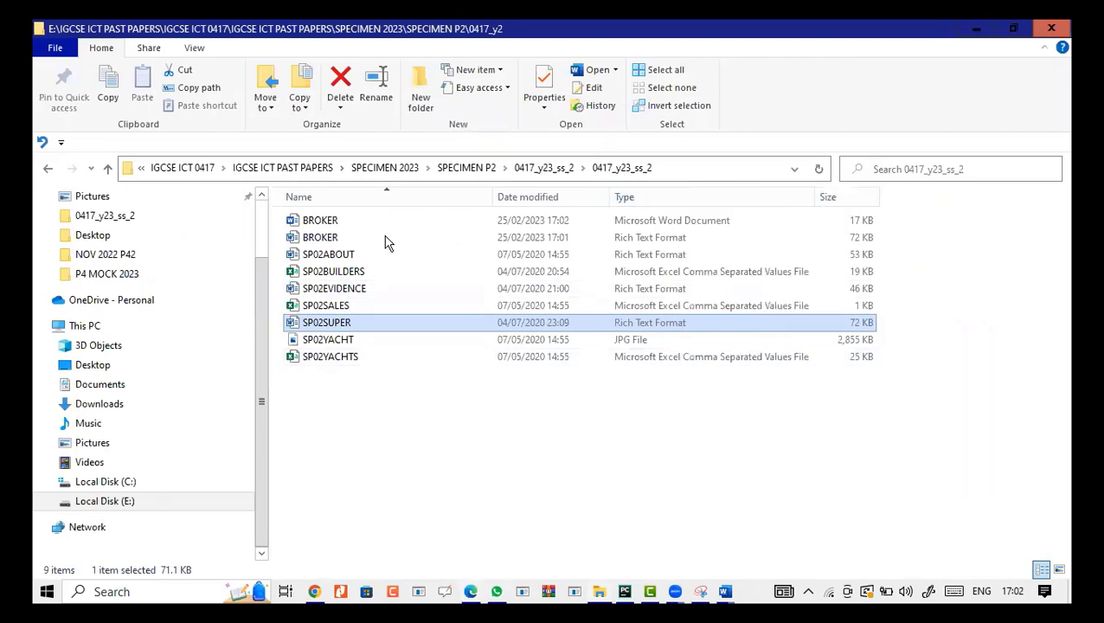
pyautogui.click(631, 221)
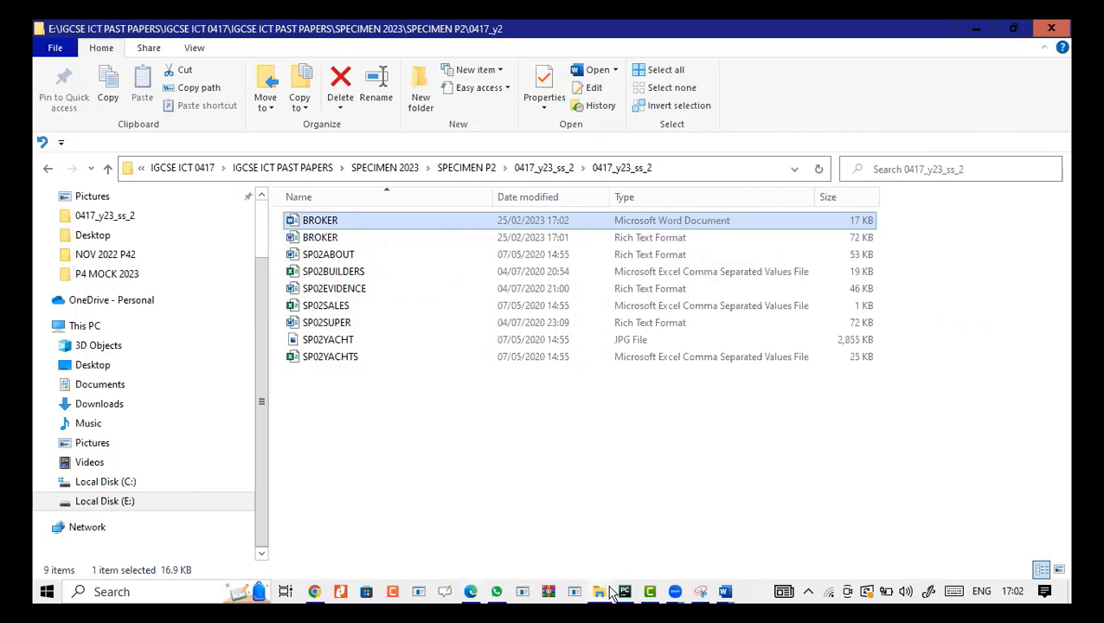
pyautogui.click(468, 591)
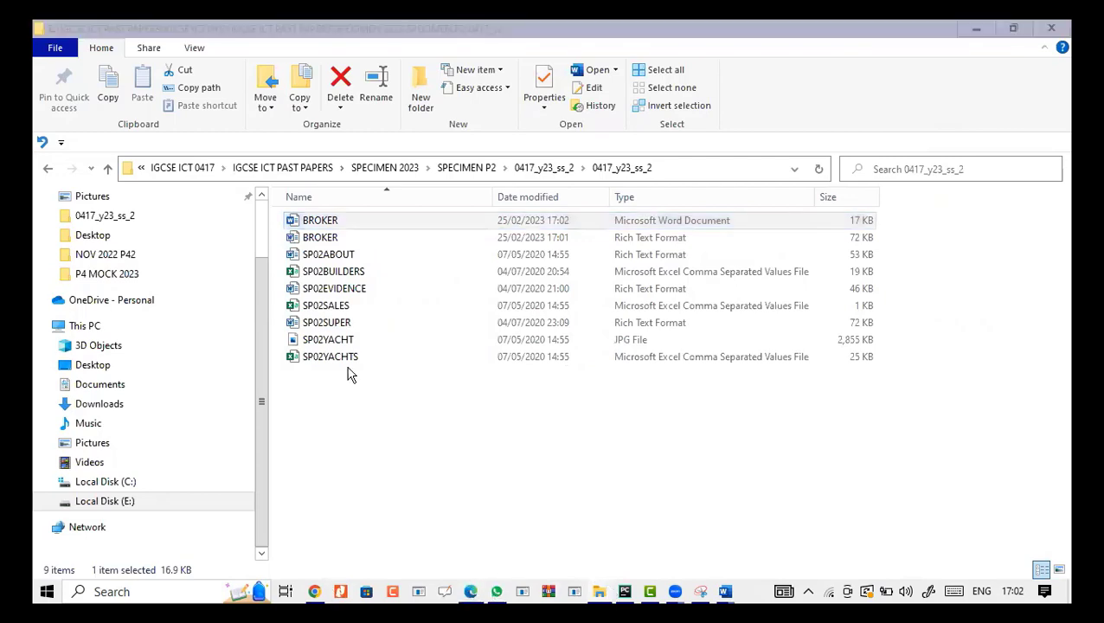
# Read the footer requirements in task 2 of the exam paper and switch to the BROKER document in Word.
pyautogui.scroll(-3, 352, 373)
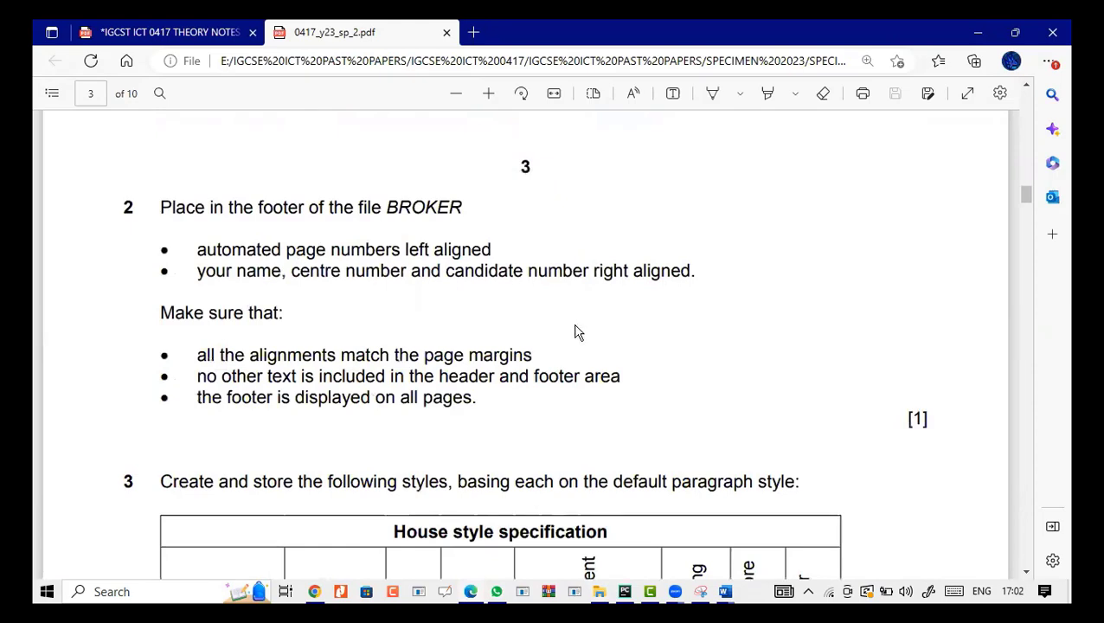
pyautogui.click(725, 591)
pyautogui.click(799, 542)
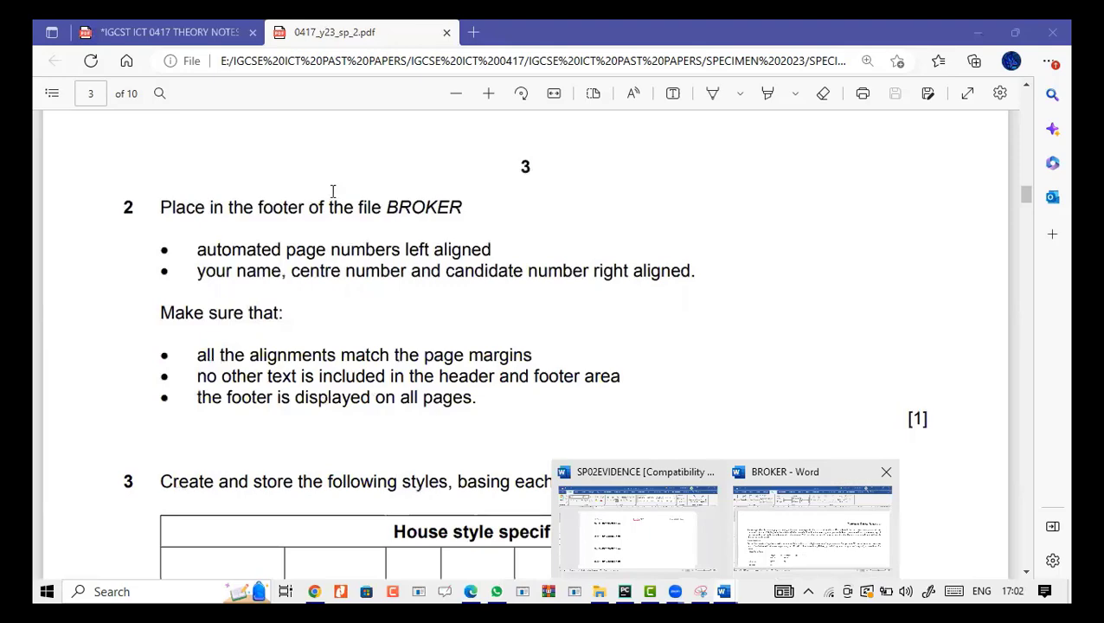
pyautogui.click(161, 64)
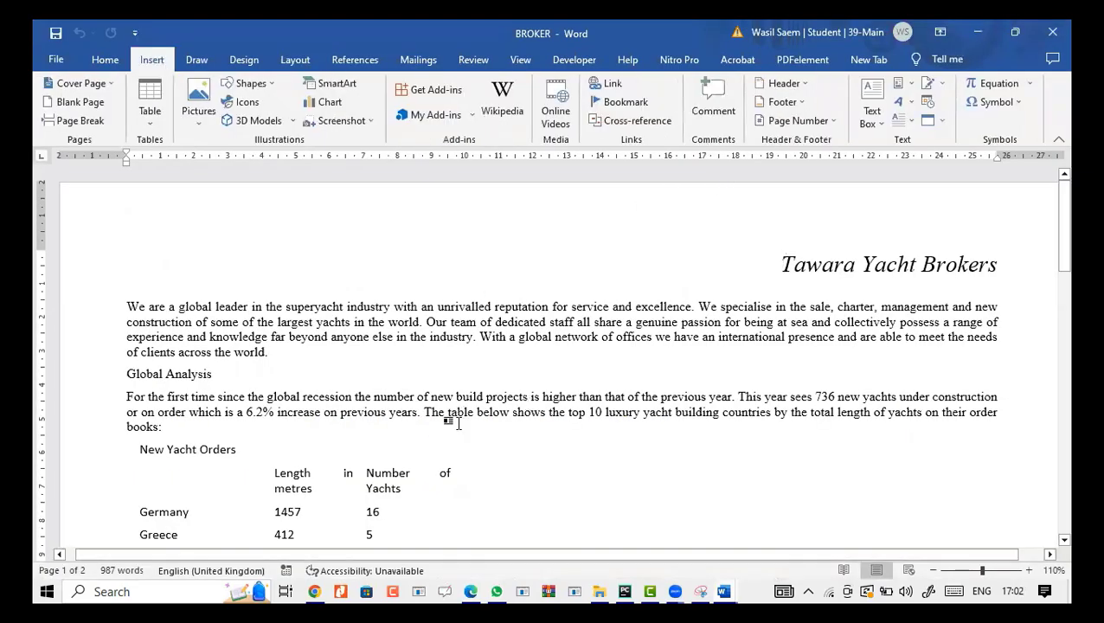
# Insert a Blank (Three Columns) footer in the BROKER document.
pyautogui.scroll(-9, 450, 420)
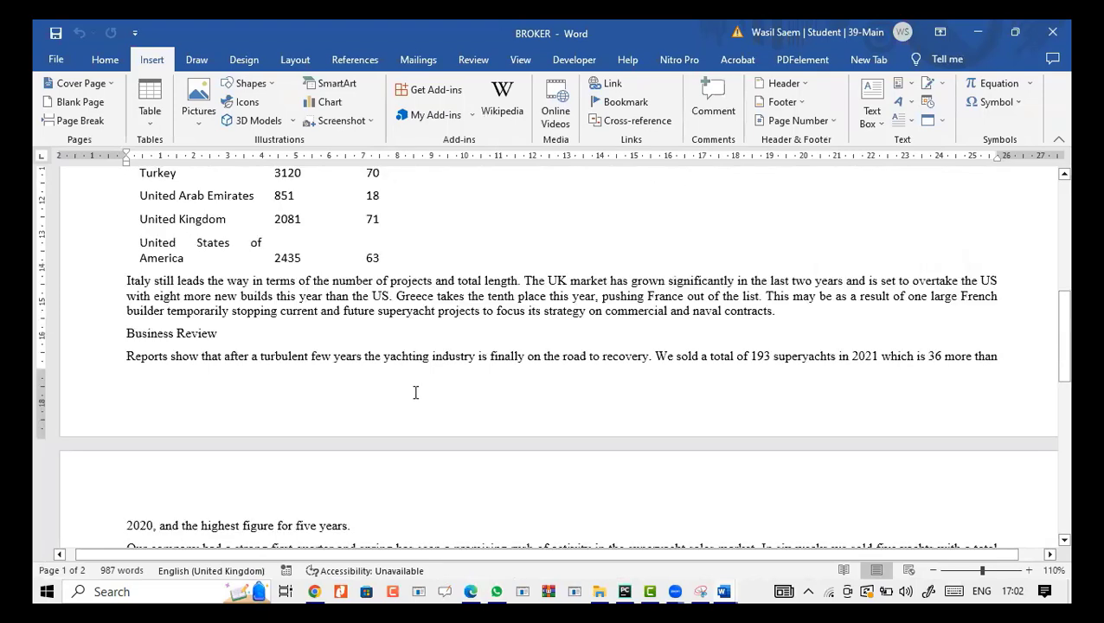
pyautogui.click(416, 393)
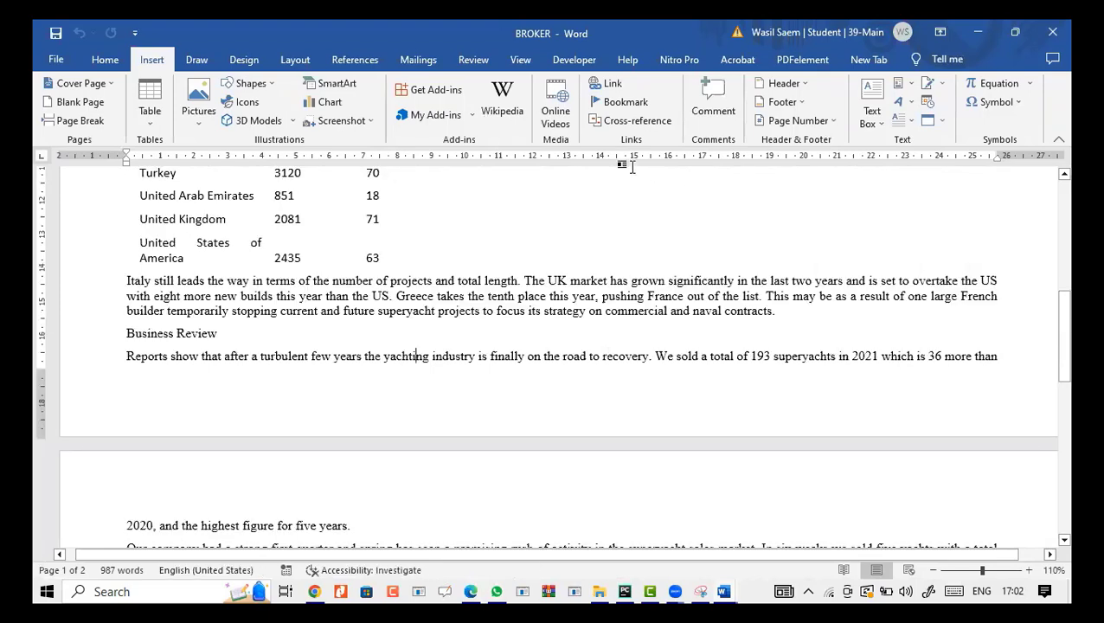
pyautogui.click(793, 102)
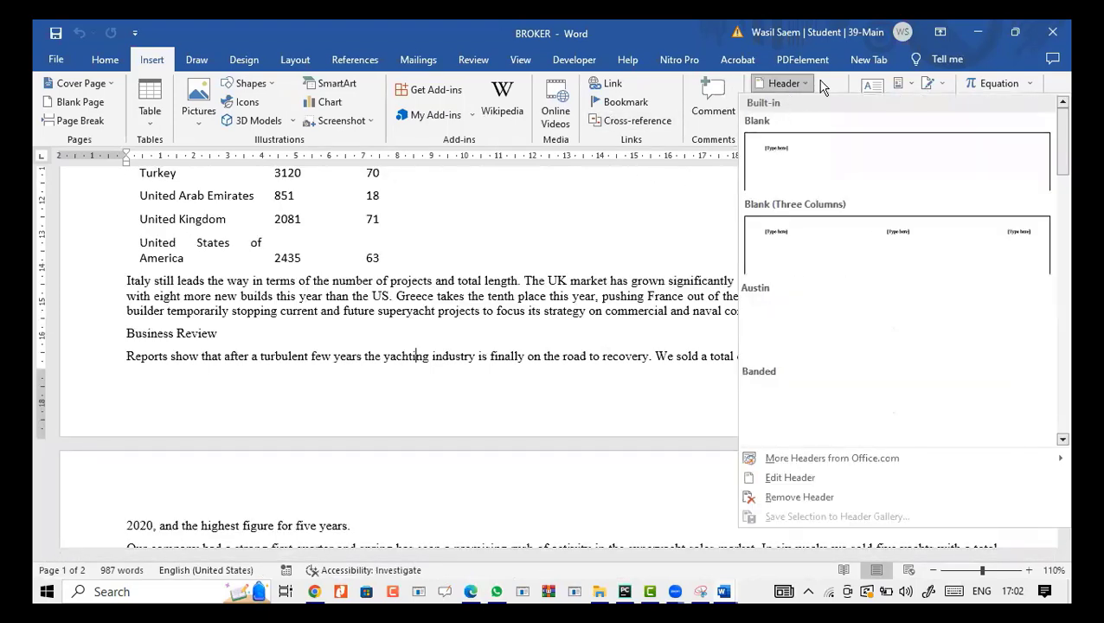
pyautogui.click(801, 104)
pyautogui.click(804, 106)
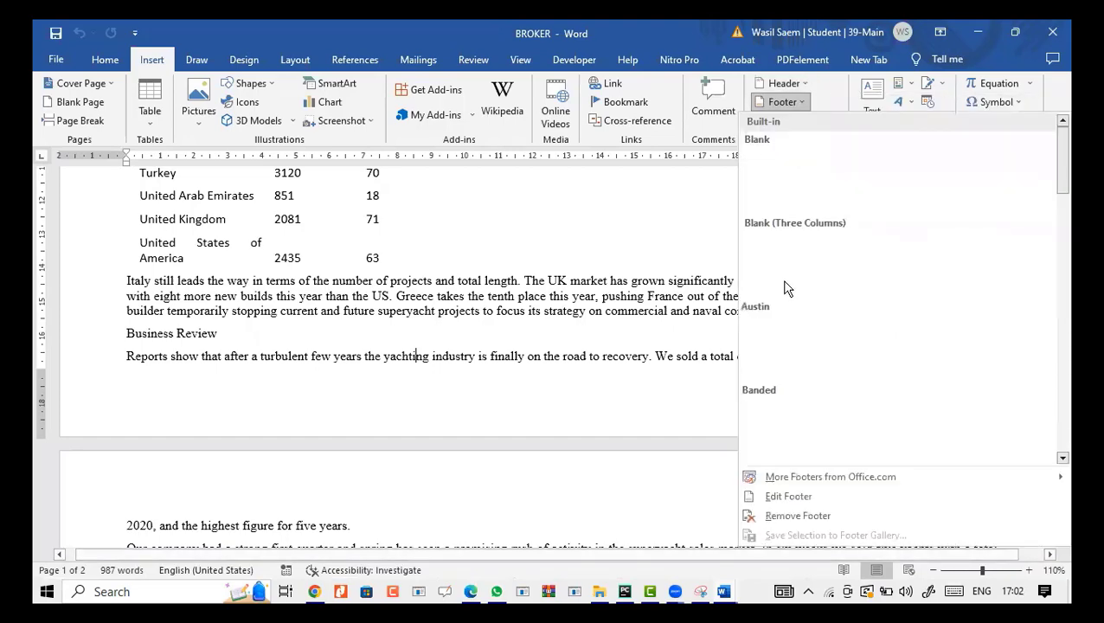
pyautogui.click(788, 285)
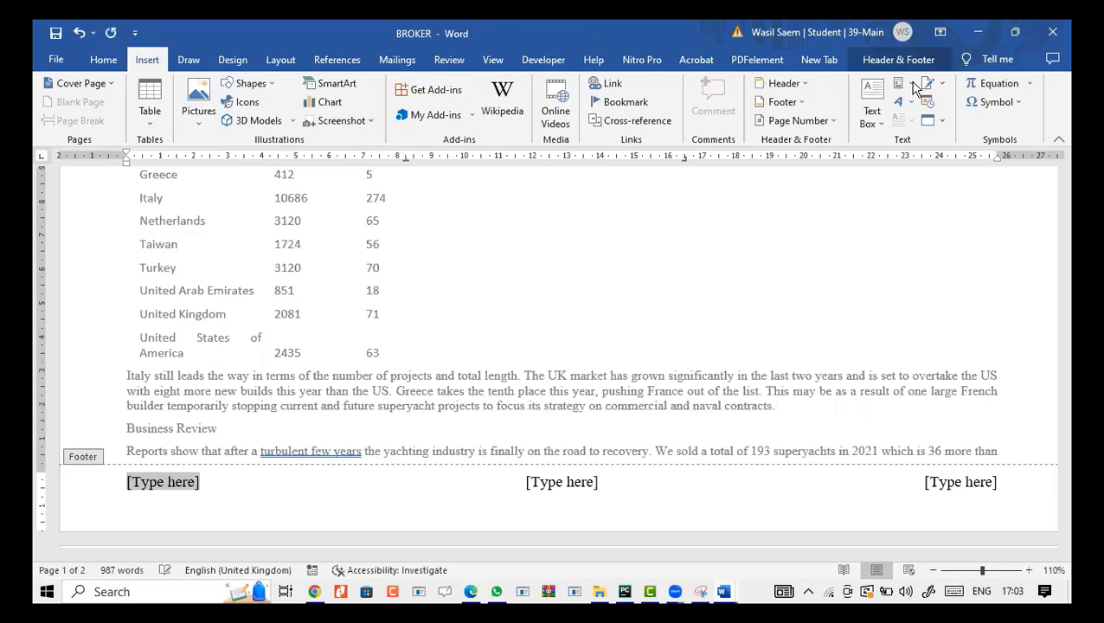
pyautogui.click(910, 83)
pyautogui.click(915, 147)
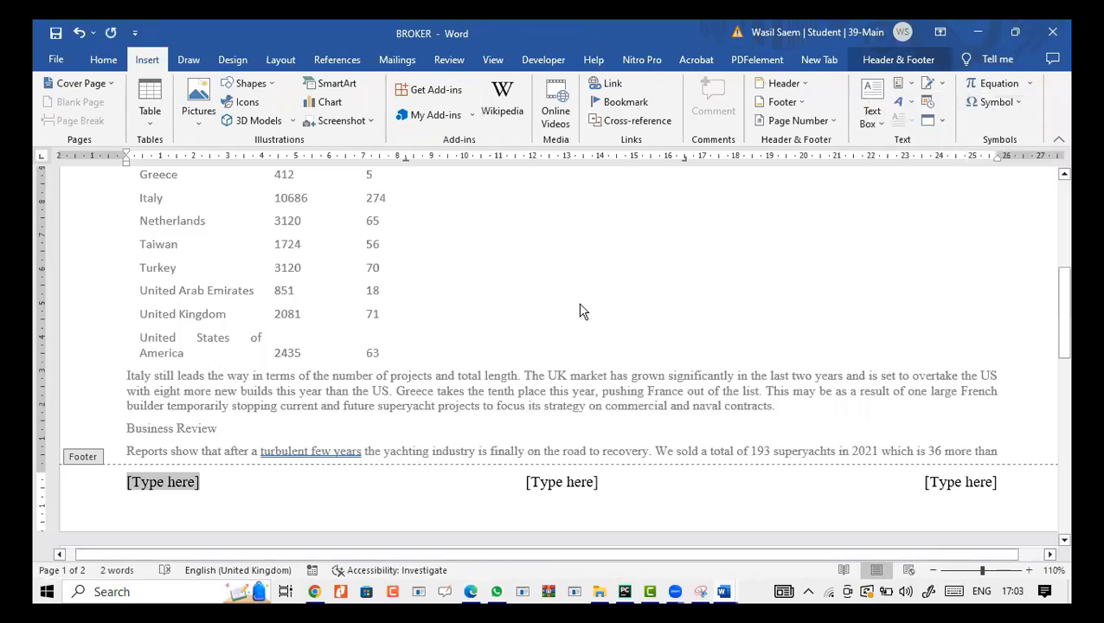
pyautogui.scroll(-3, 349, 328)
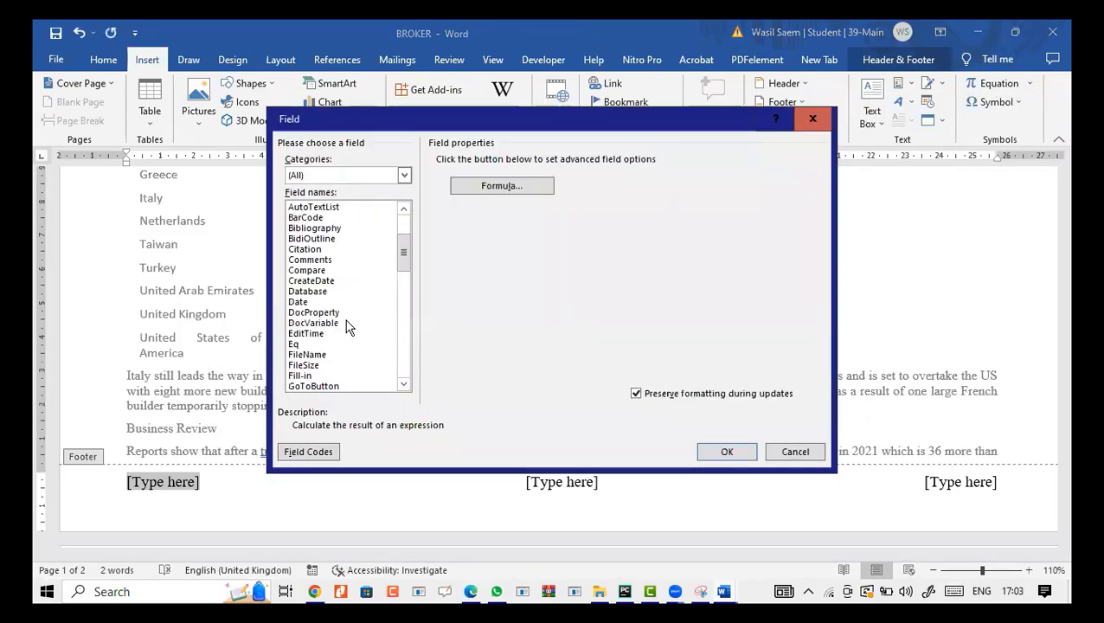
pyautogui.scroll(-3, 348, 328)
pyautogui.scroll(-1, 349, 328)
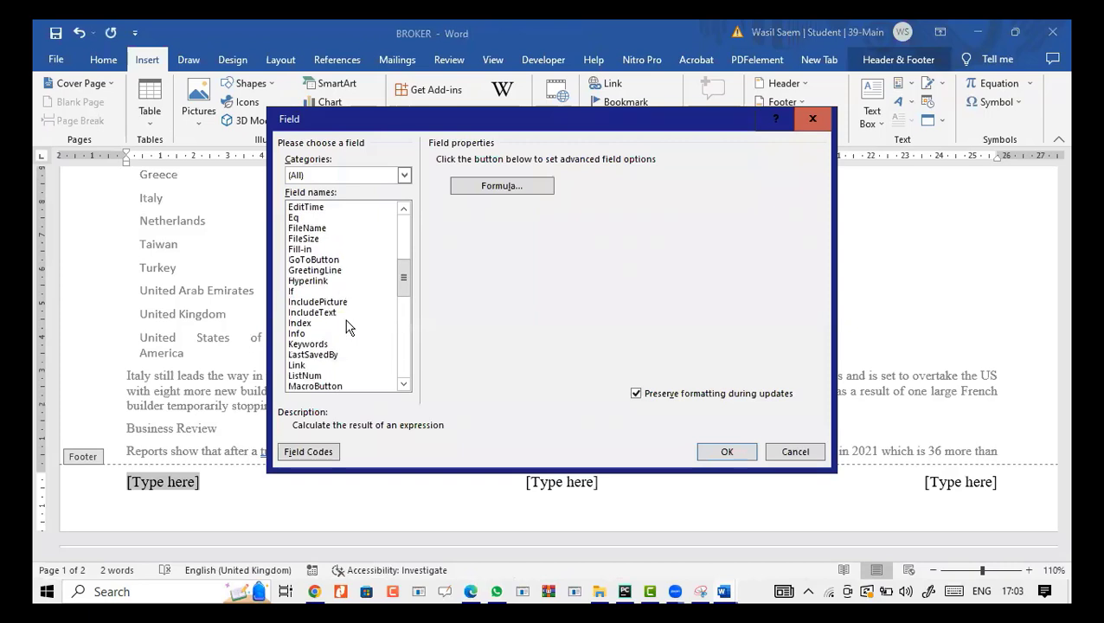
pyautogui.scroll(-2, 348, 328)
pyautogui.scroll(-2, 349, 354)
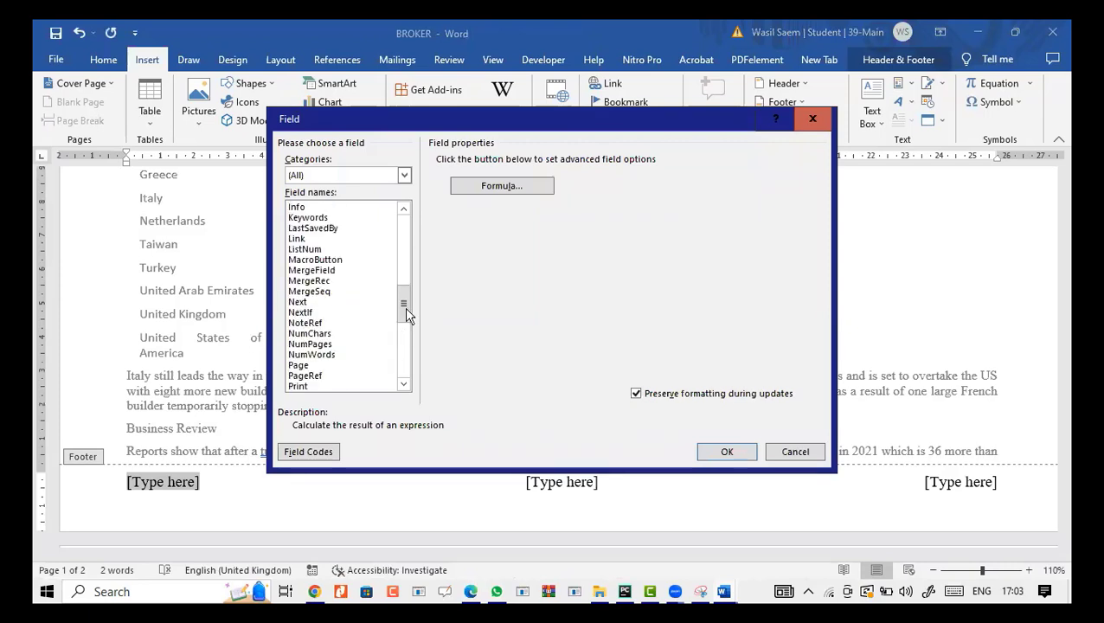
pyautogui.scroll(-1, 405, 307)
pyautogui.scroll(-2, 369, 338)
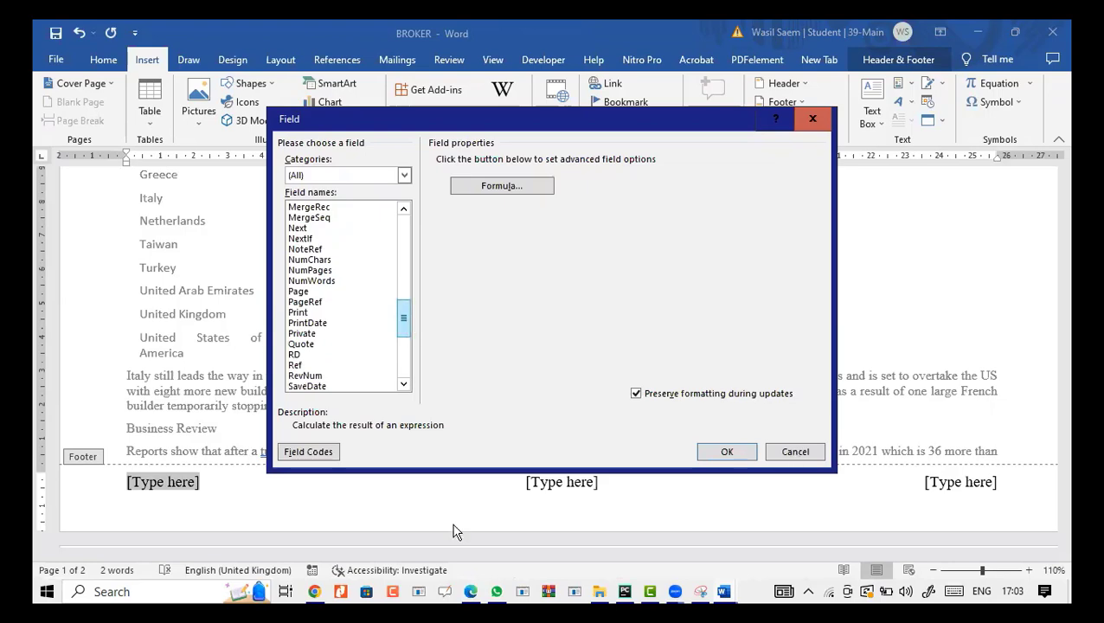
pyautogui.click(470, 592)
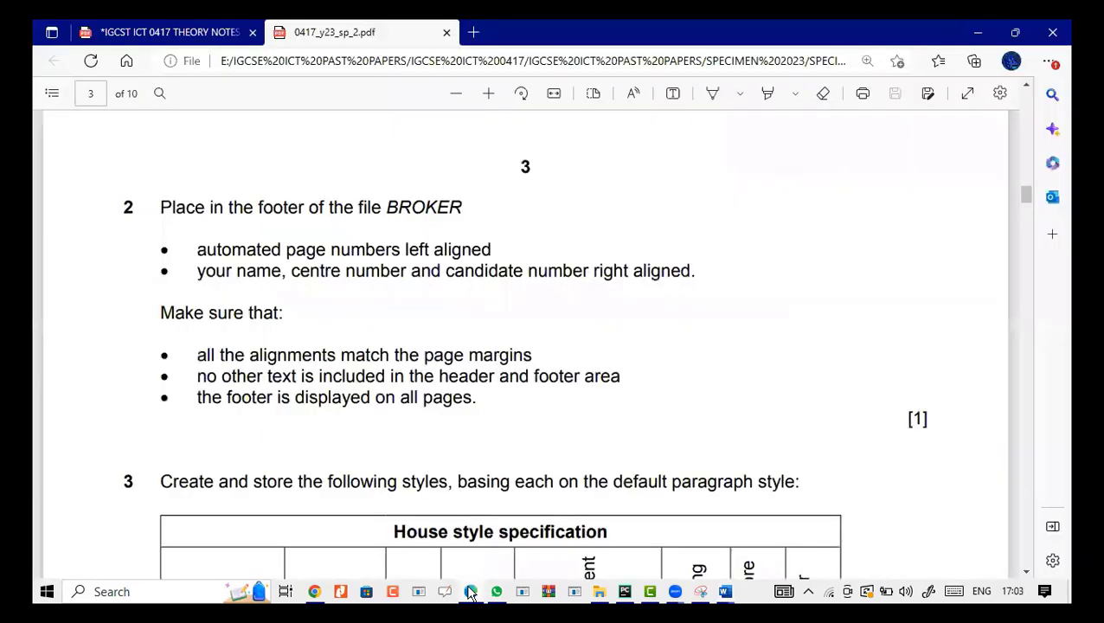
pyautogui.click(471, 592)
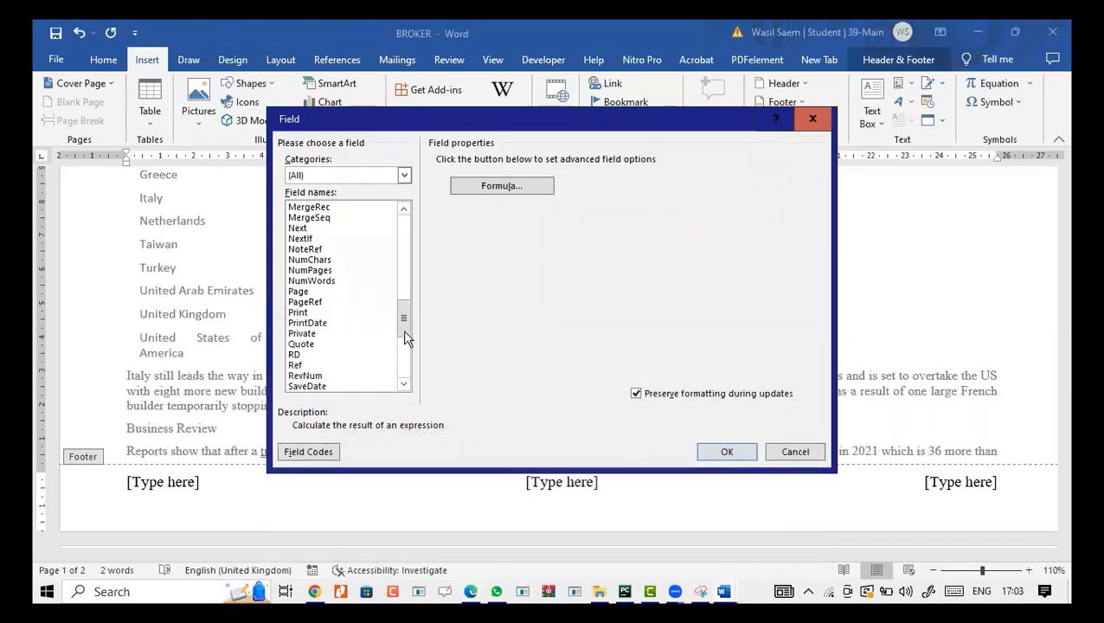
pyautogui.moveTo(405, 326); pyautogui.dragTo(405, 315)
pyautogui.click(807, 452)
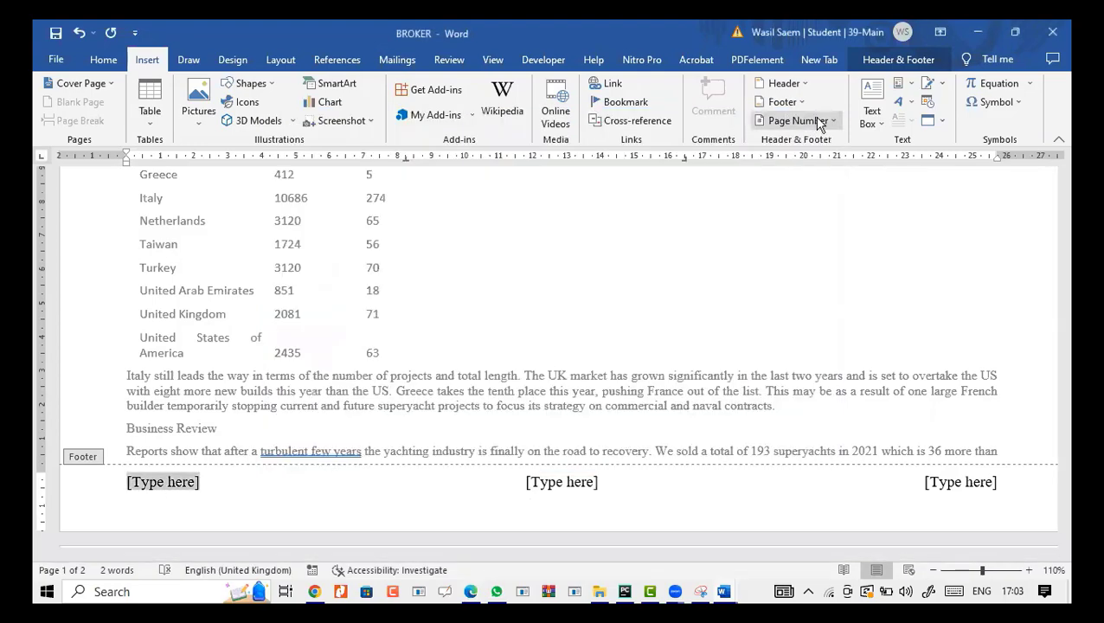
# Replace the left-aligned footer placeholder with an automatic Plain Number page number and delete the centre placeholder.
pyautogui.click(817, 124)
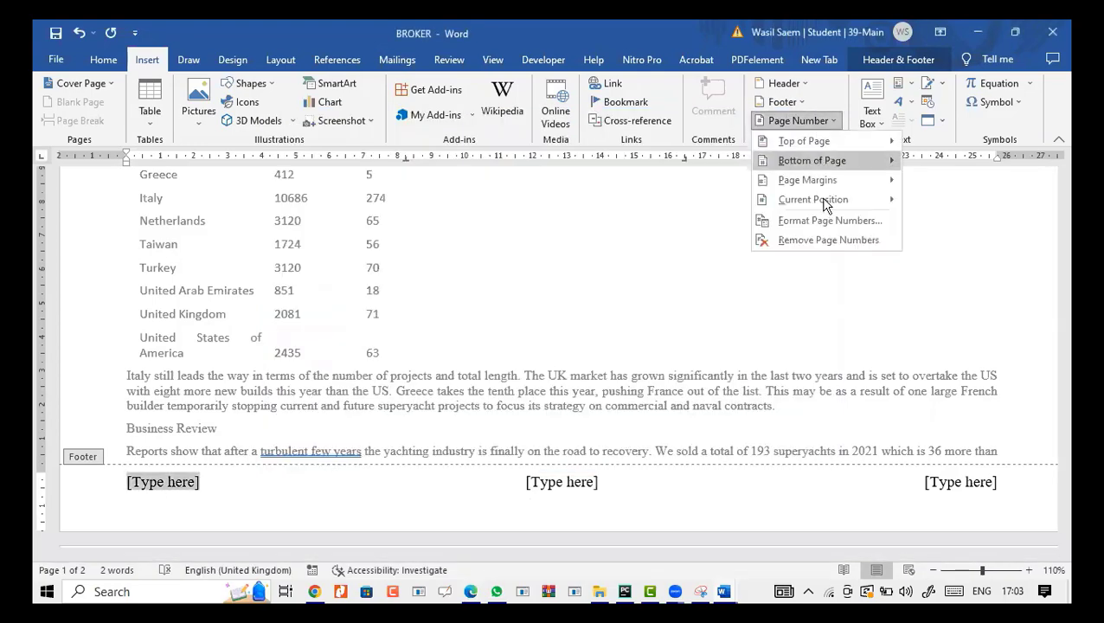
pyautogui.moveTo(822, 201)
pyautogui.click(559, 288)
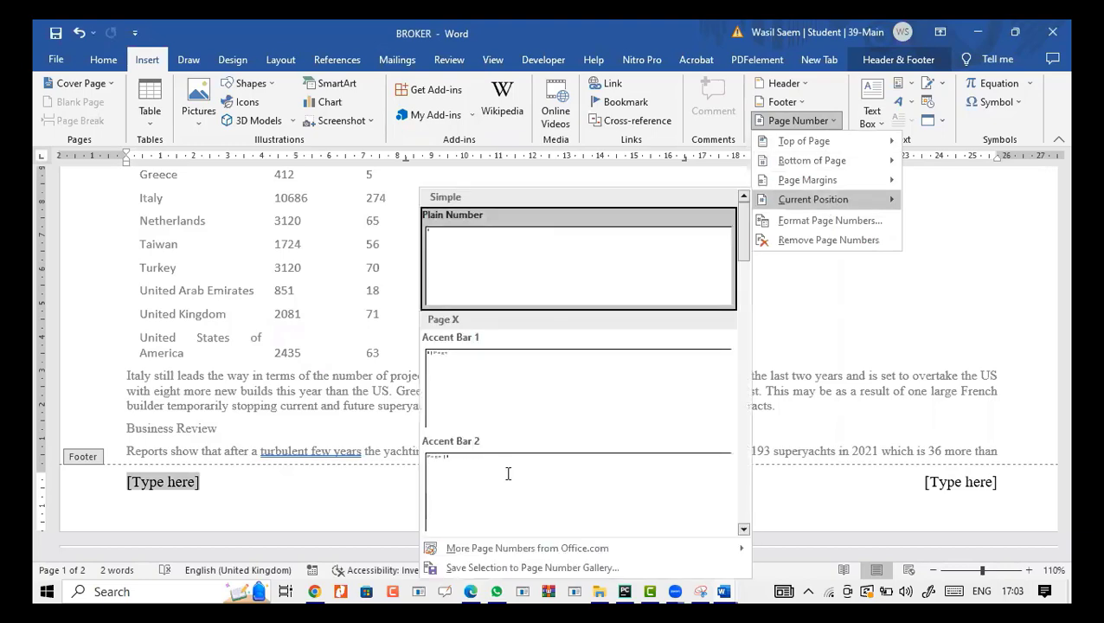
pyautogui.click(569, 491)
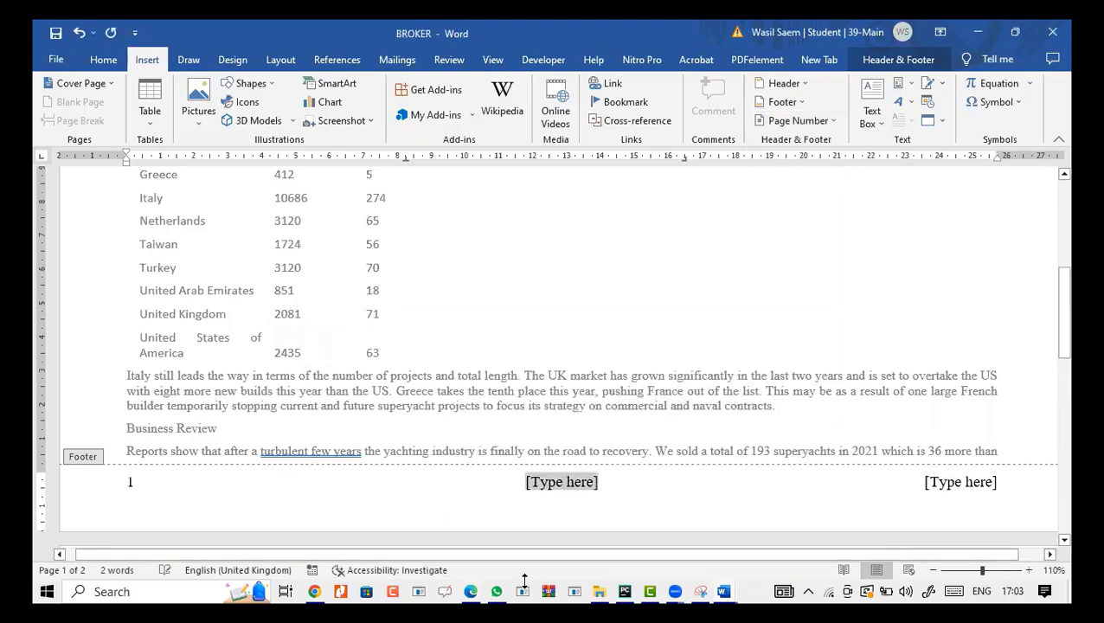
pyautogui.press('Delete')
# Check the exam paper's footer text requirement and replace BROKER's right-aligned footer placeholder with "Center NO – Cadidate NO - Name".
pyautogui.click(467, 592)
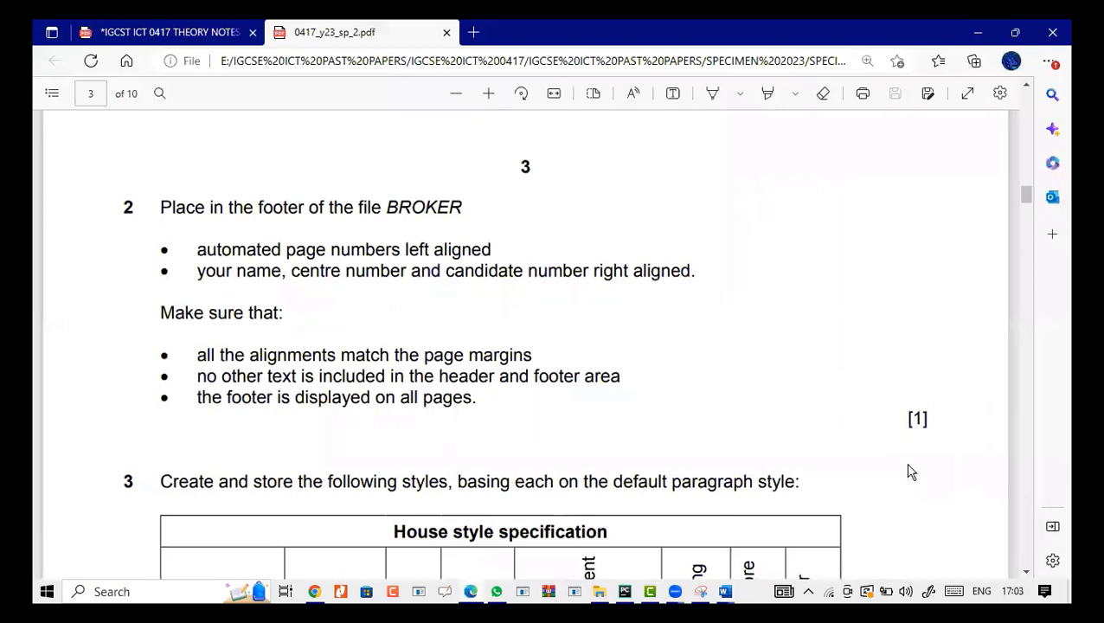
pyautogui.hotkey('alt', 'Tab')
pyautogui.click(949, 485)
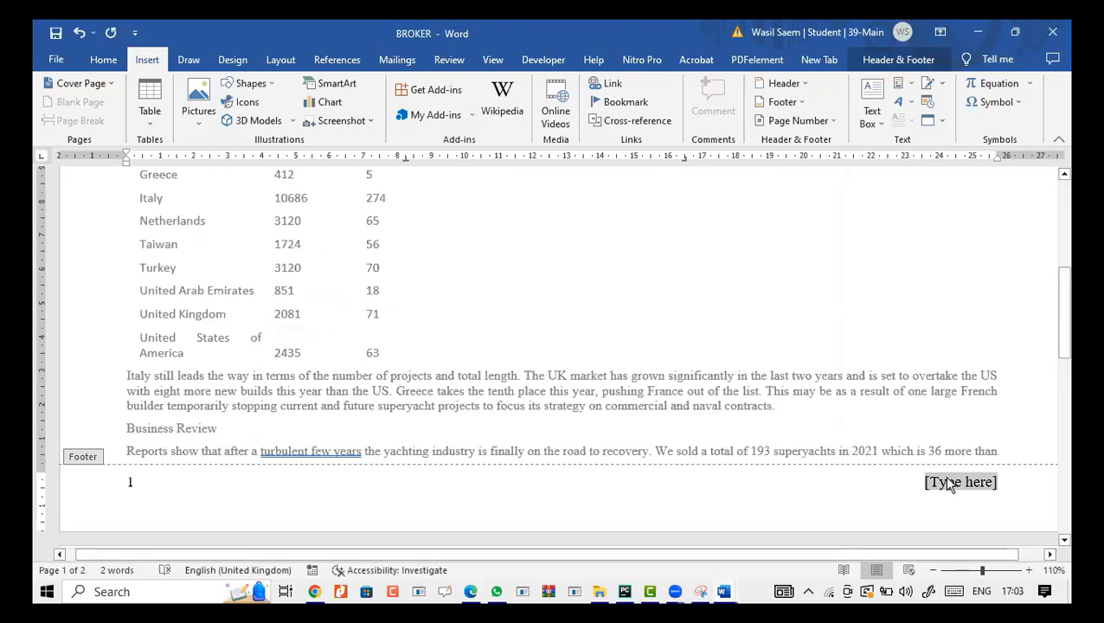
pyautogui.write('C')
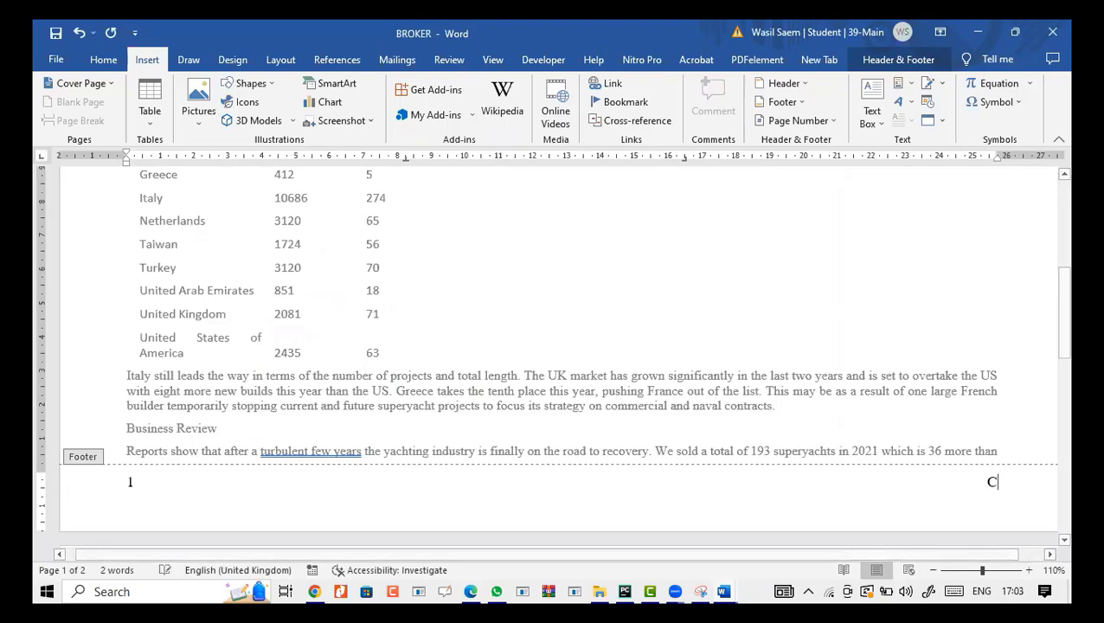
pyautogui.write('enter NO')
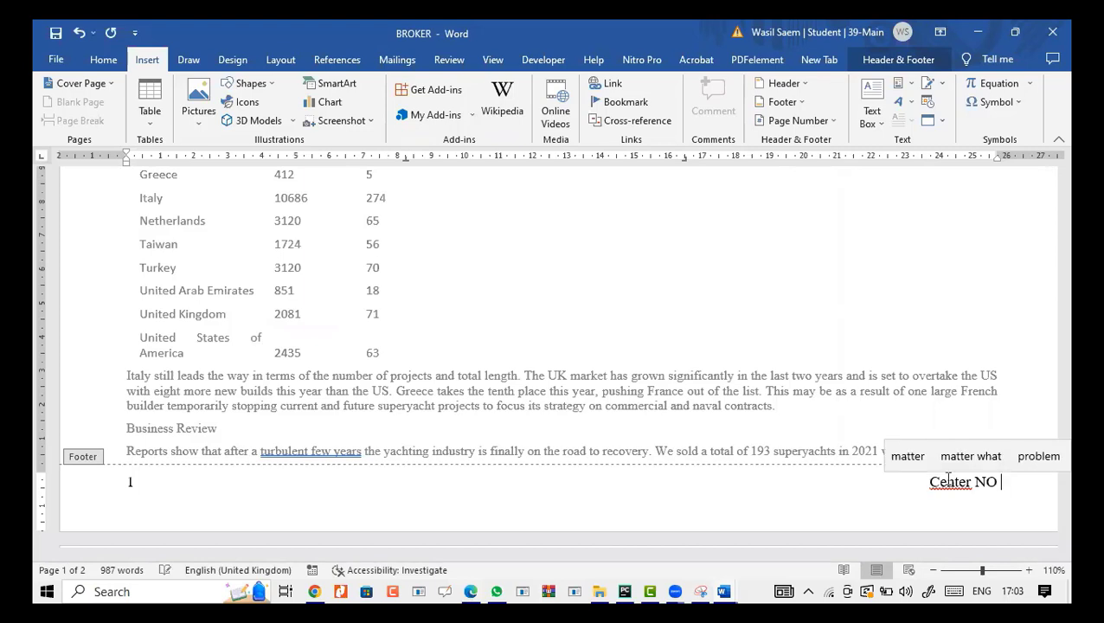
pyautogui.write(' - C')
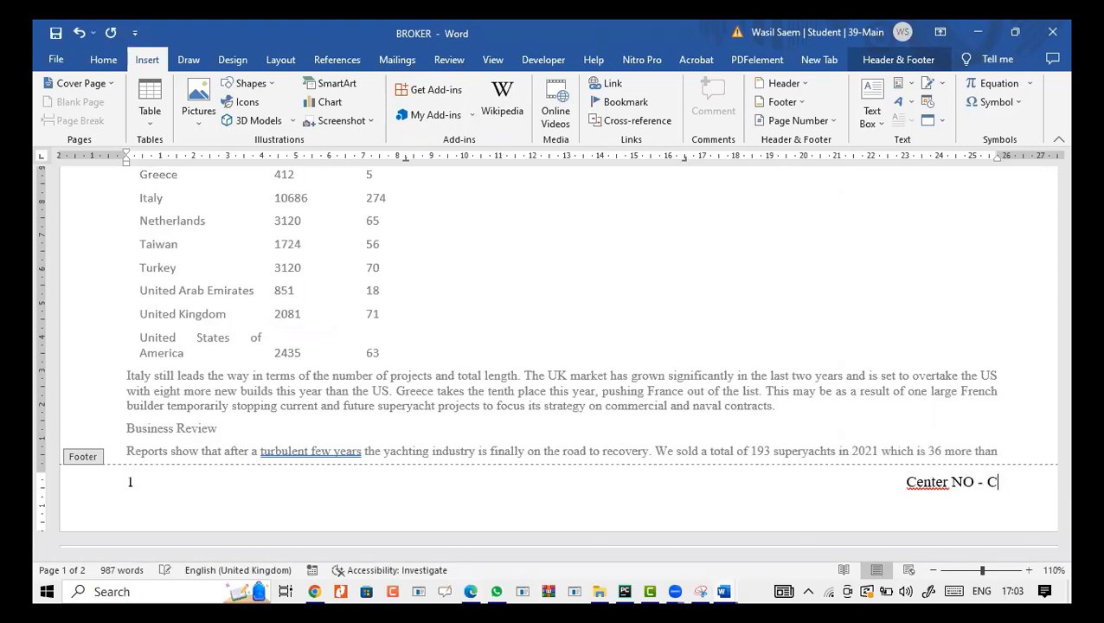
pyautogui.write('adidate ')
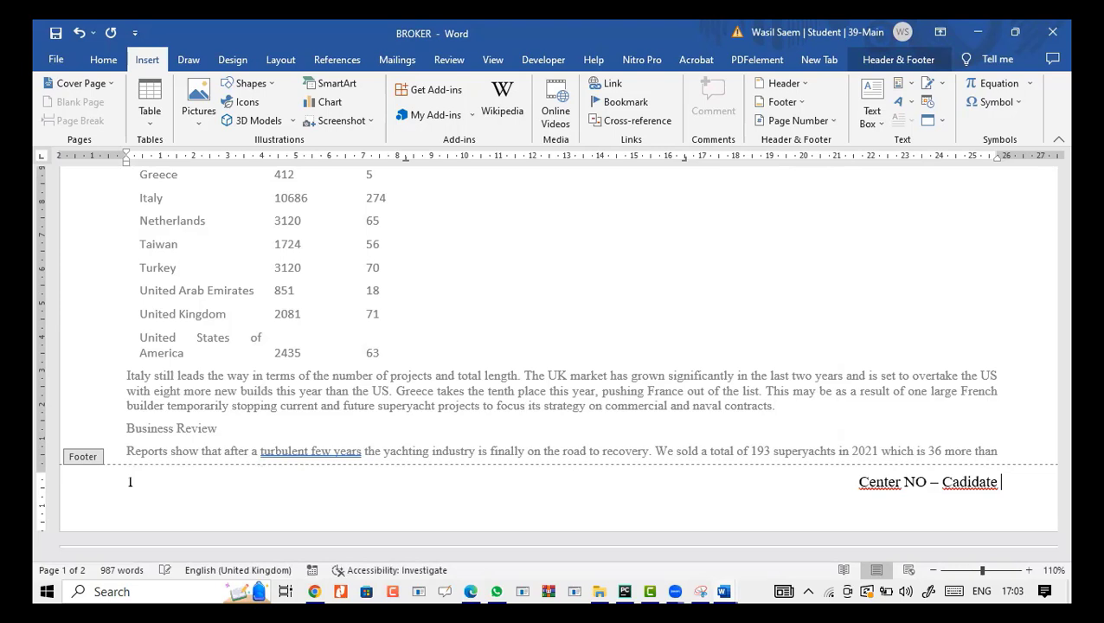
pyautogui.write('NO')
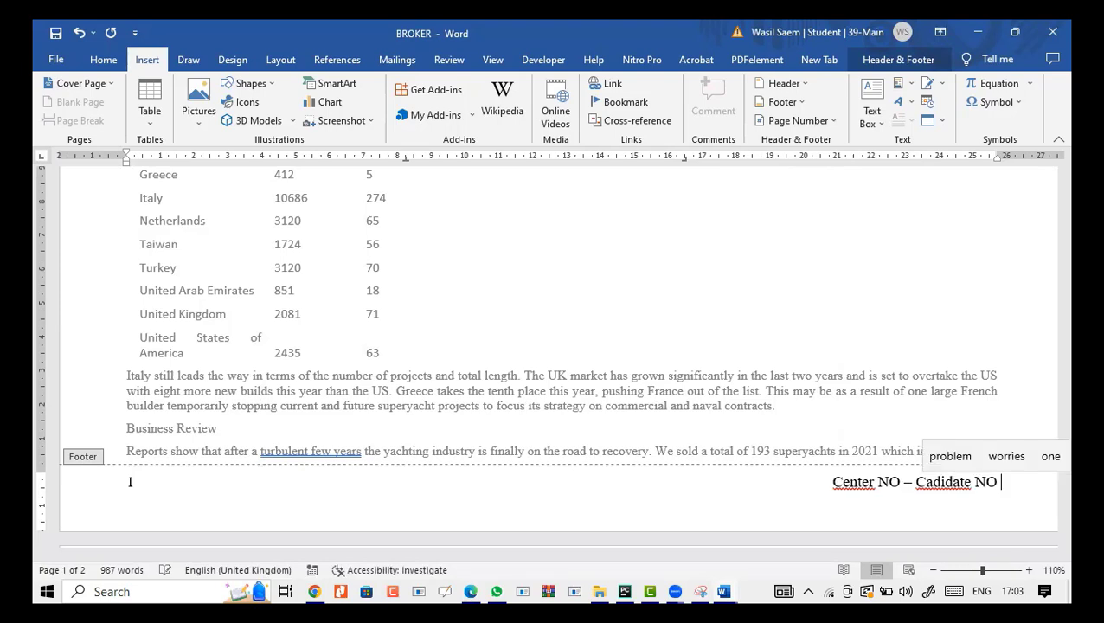
pyautogui.write(' -')
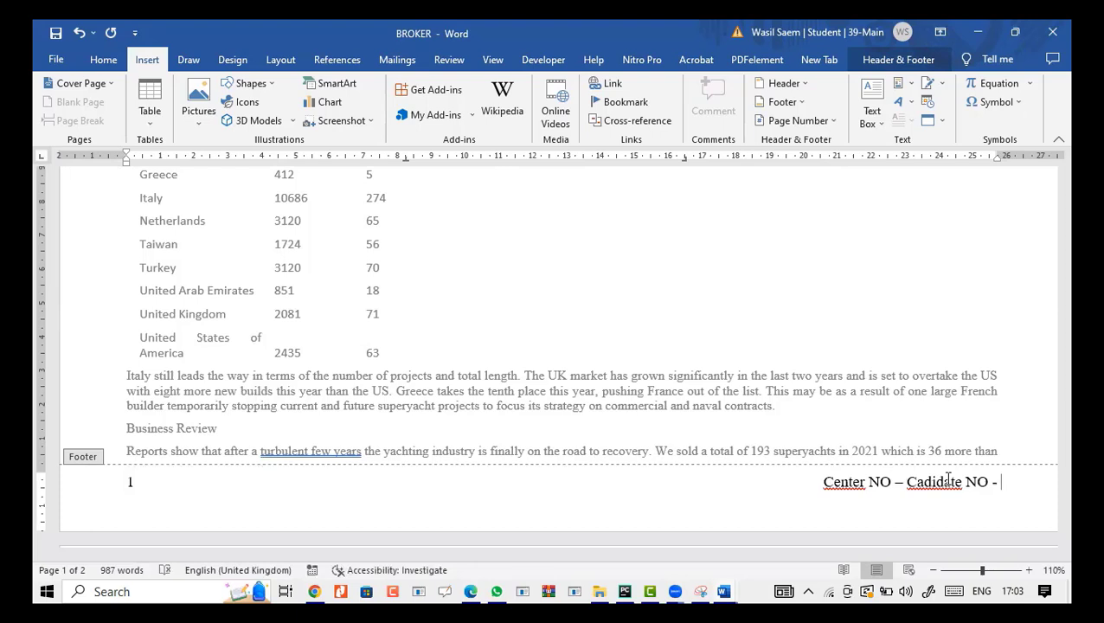
pyautogui.write(' N')
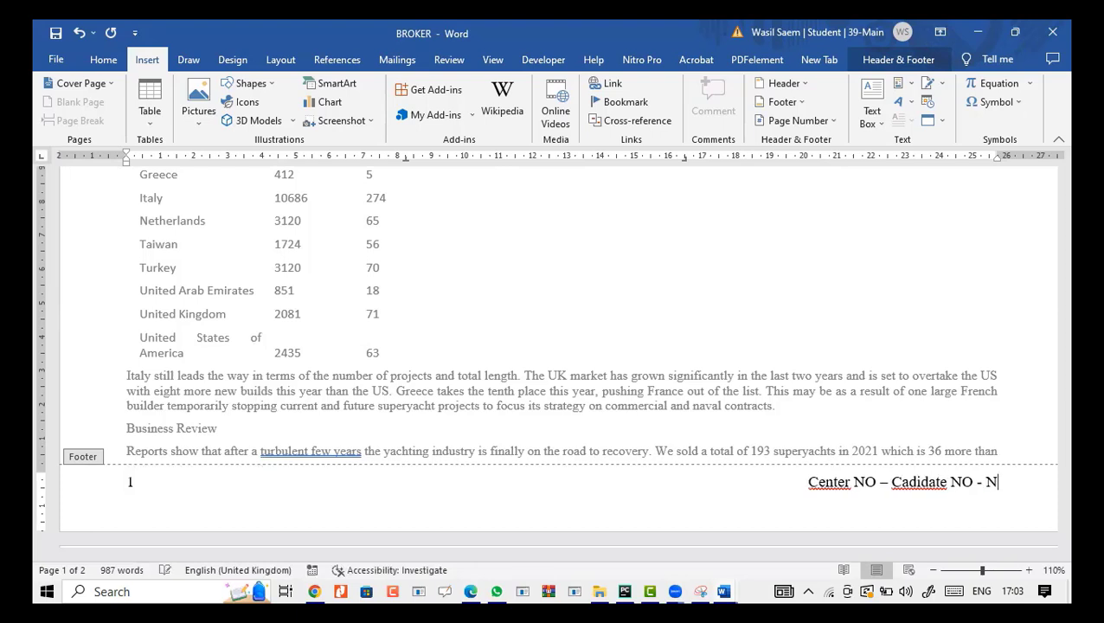
pyautogui.write('ame')
# Check the remaining footer requirements in the exam paper and review BROKER's footer outside footer editing at 75% zoom.
pyautogui.click(469, 591)
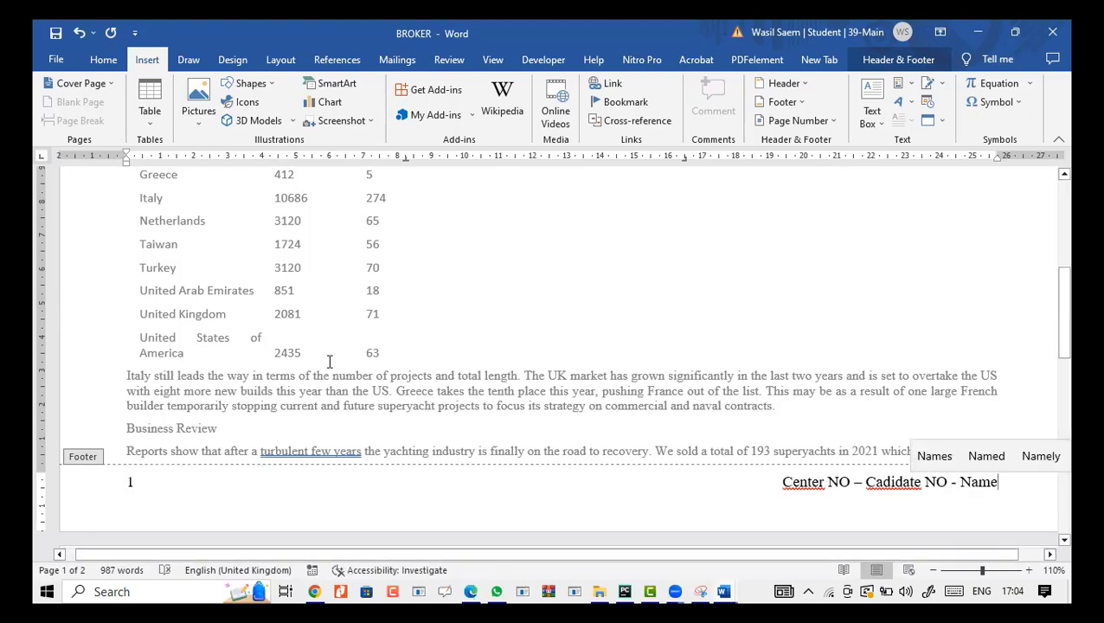
pyautogui.scroll(-2, 234, 277)
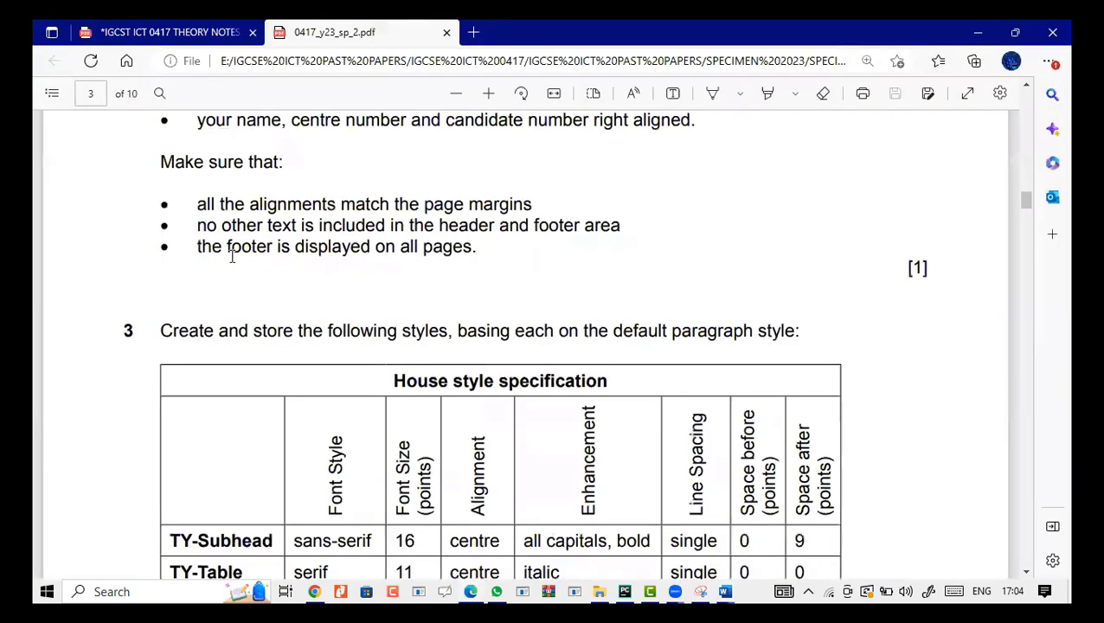
pyautogui.click(471, 591)
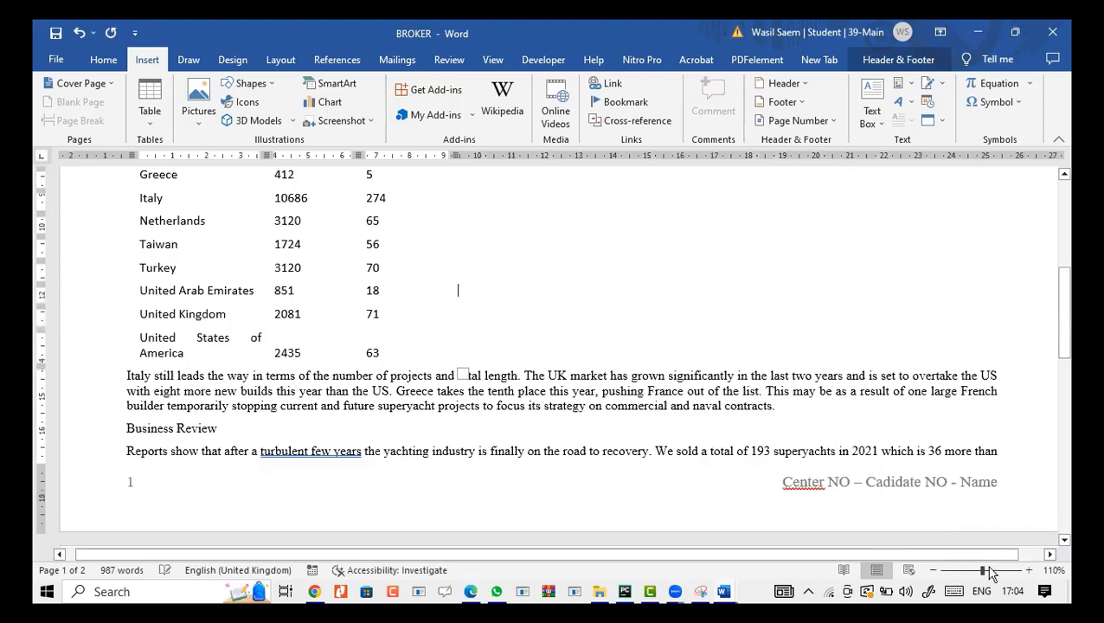
pyautogui.press('Escape')
pyautogui.moveTo(980, 571); pyautogui.dragTo(974, 570)
pyautogui.keyDown('ctrl'); pyautogui.scroll(-1, 850, 384); pyautogui.keyUp('ctrl')
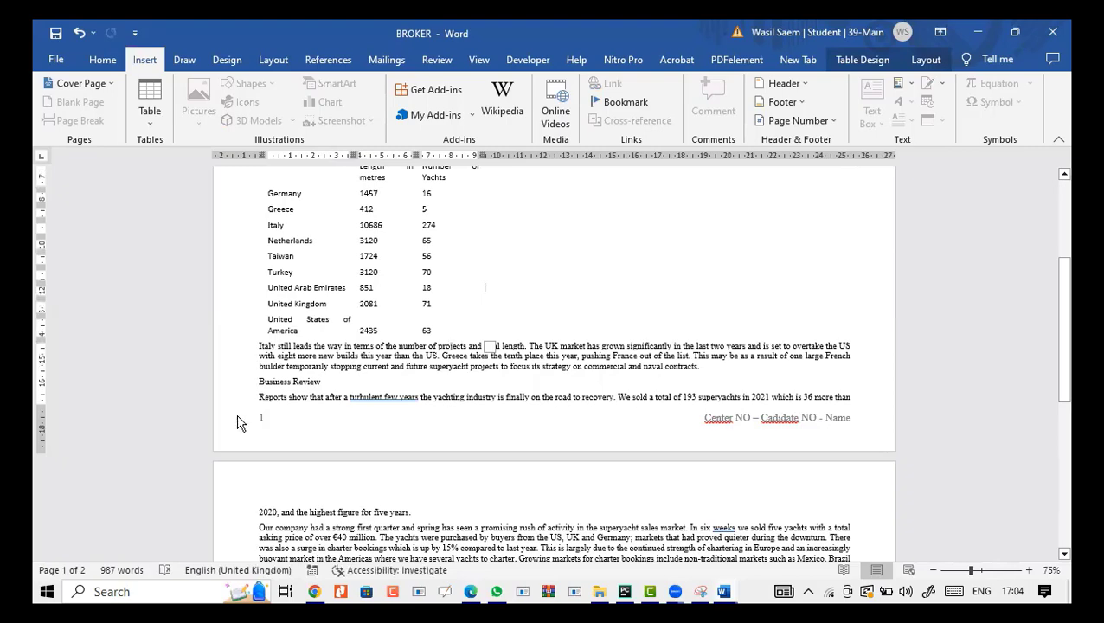
# Switch to the exam paper in Edge and read the house style specification in task 3.
pyautogui.click(473, 592)
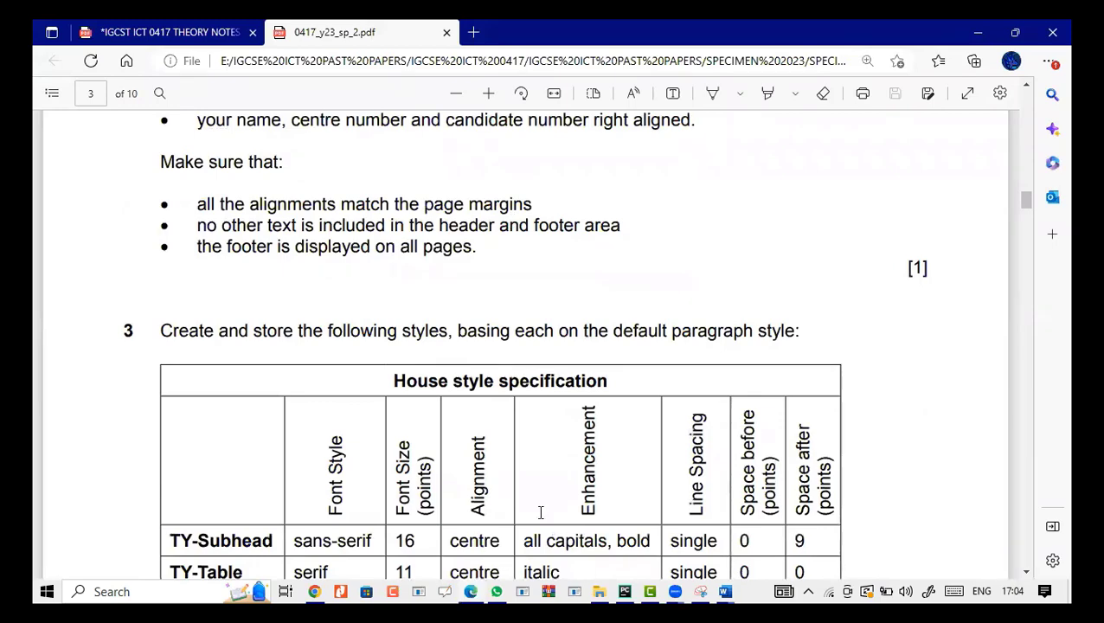
pyautogui.hotkey('alt', 'Tab')
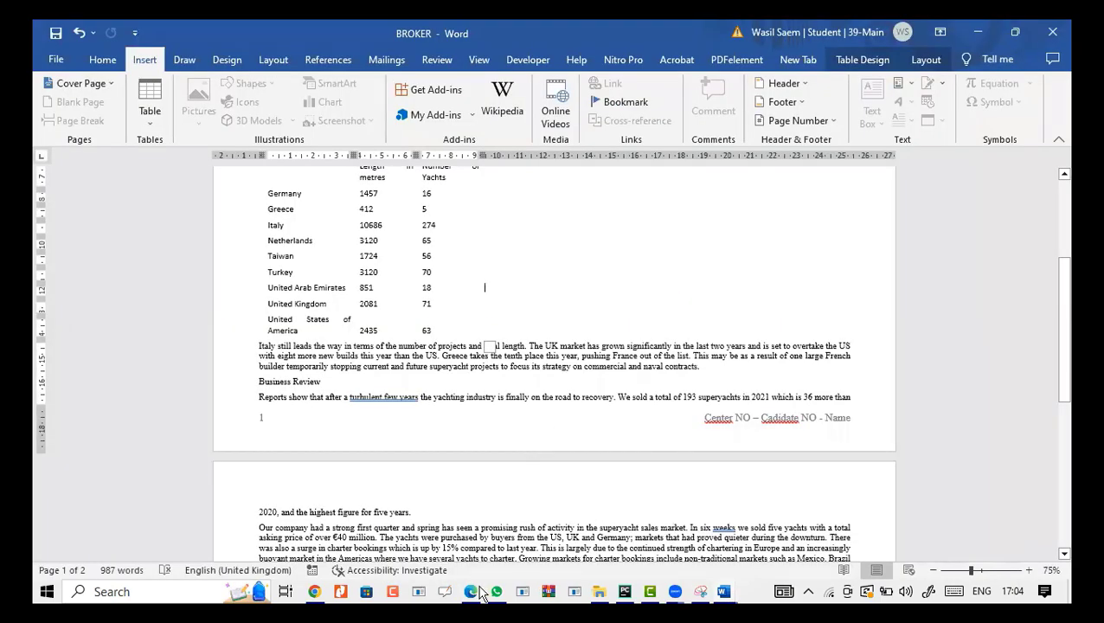
pyautogui.hotkey('alt', 'Tab')
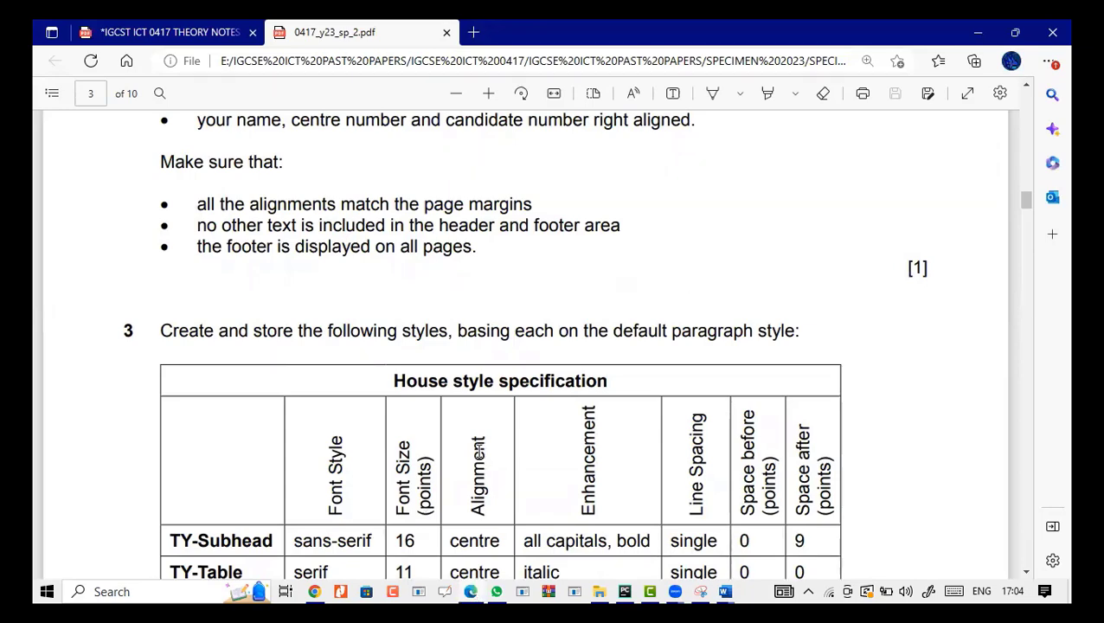
# Review BROKER's footer on both pages and return to the exam paper in Edge to read tasks 3 and 4.
pyautogui.hotkey('alt', 'Tab')
pyautogui.scroll(-10, 482, 441)
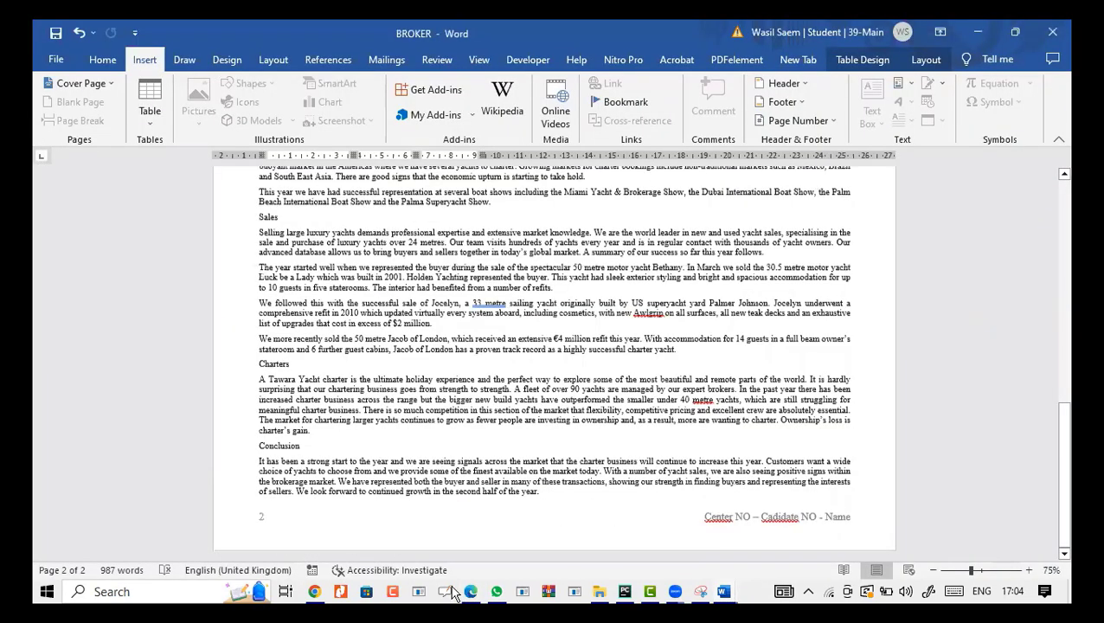
pyautogui.scroll(10, 377, 402)
pyautogui.hotkey('alt', 'Tab')
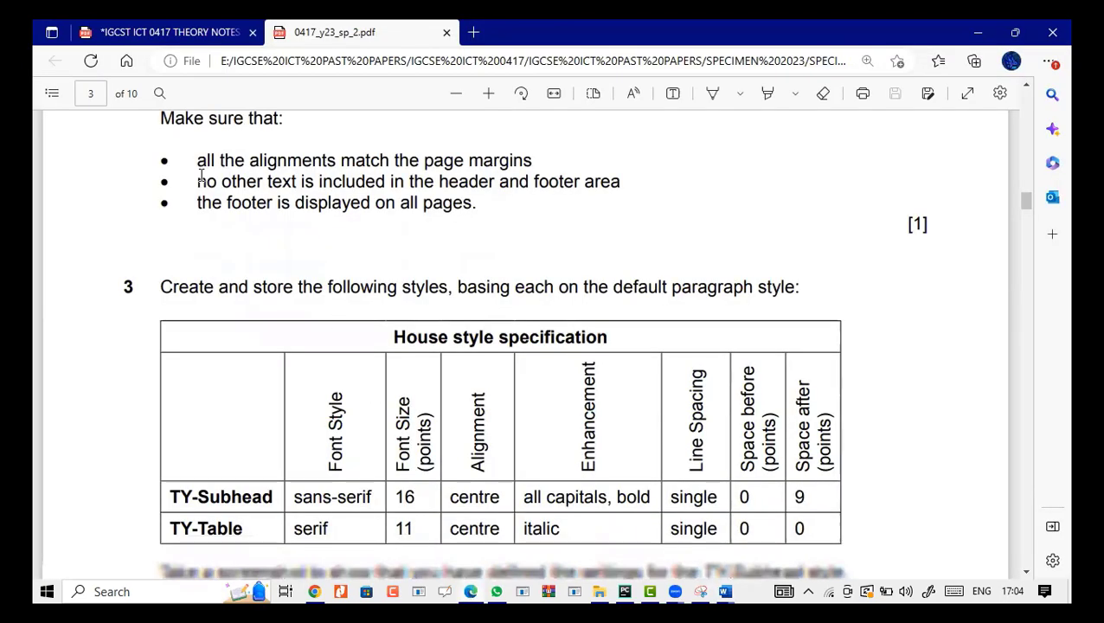
pyautogui.scroll(-1, 355, 168)
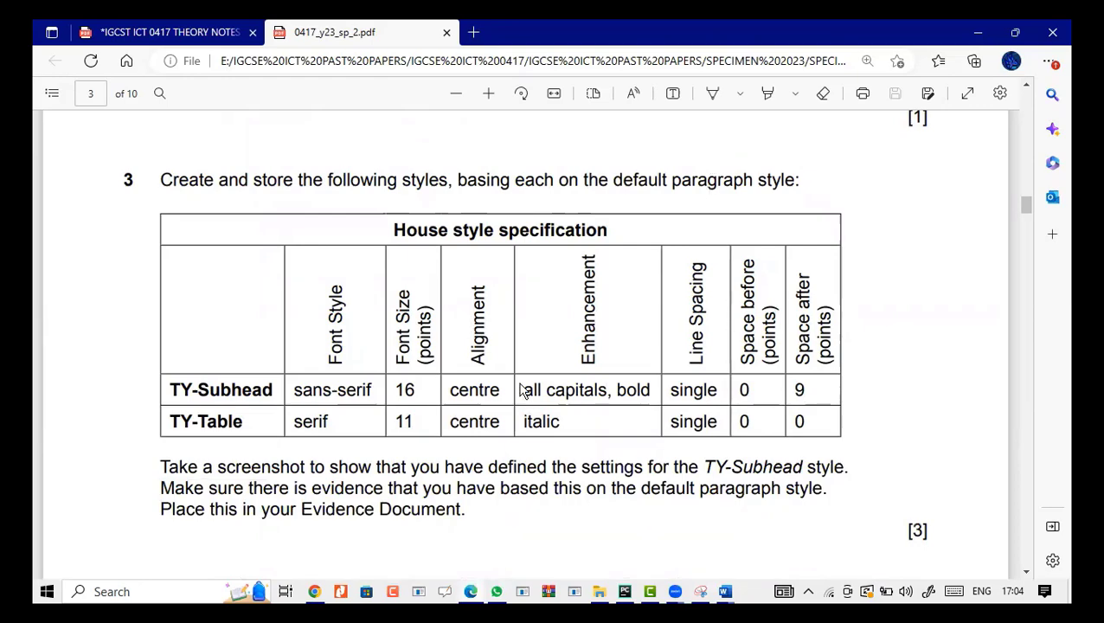
pyautogui.scroll(-3, 489, 400)
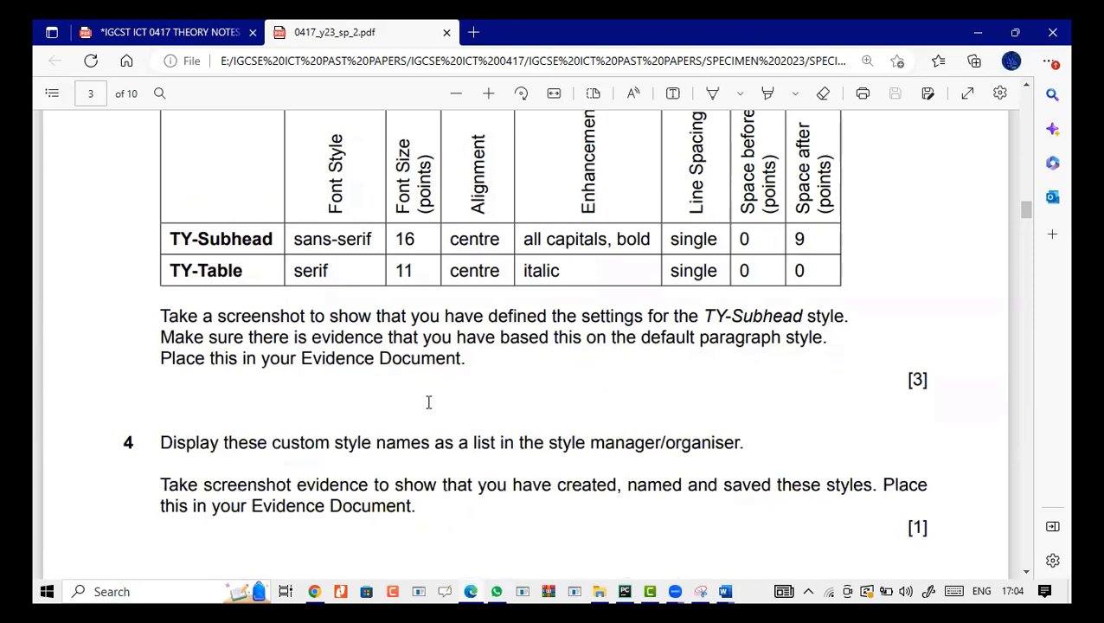
pyautogui.scroll(1, 429, 402)
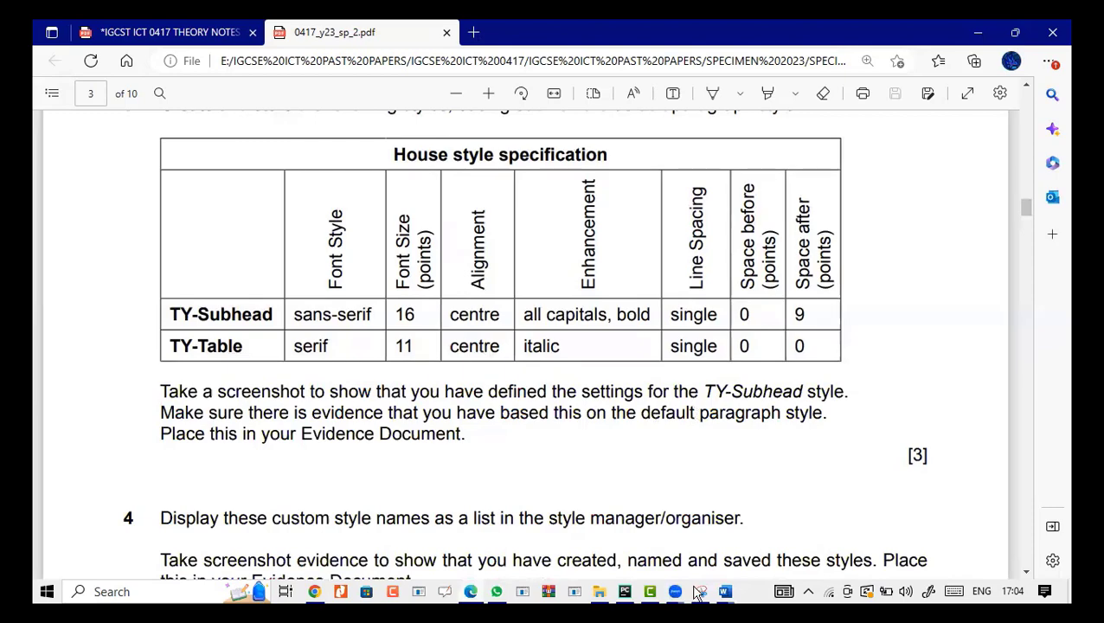
# Create a new style in BROKER in Word and name it TY-Subhead, copying the name from the exam paper's house style table.
pyautogui.click(726, 591)
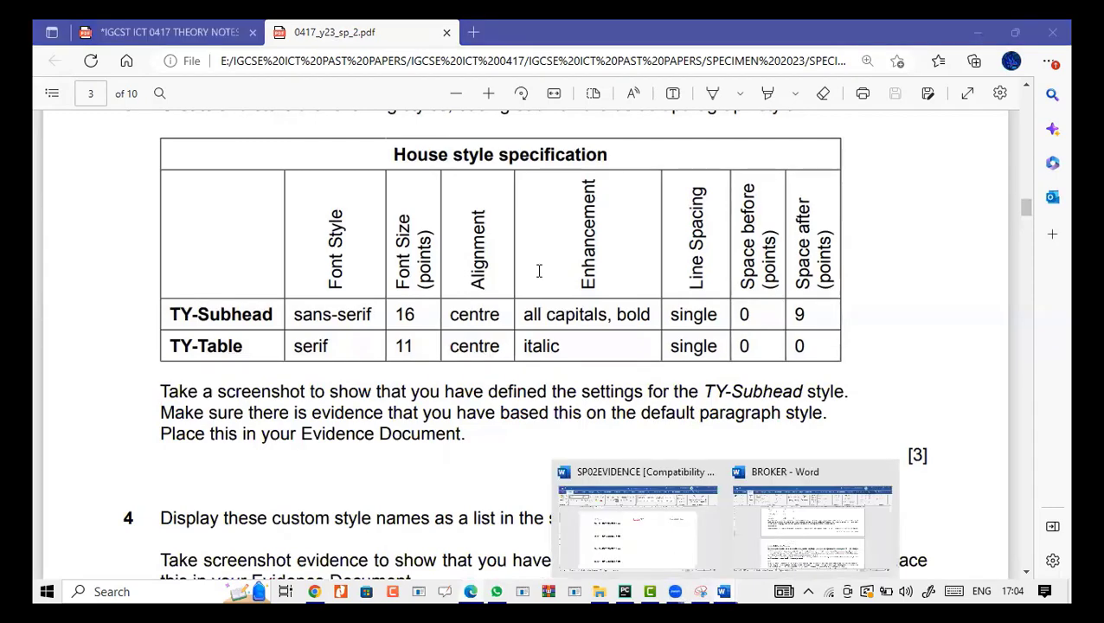
pyautogui.click(812, 523)
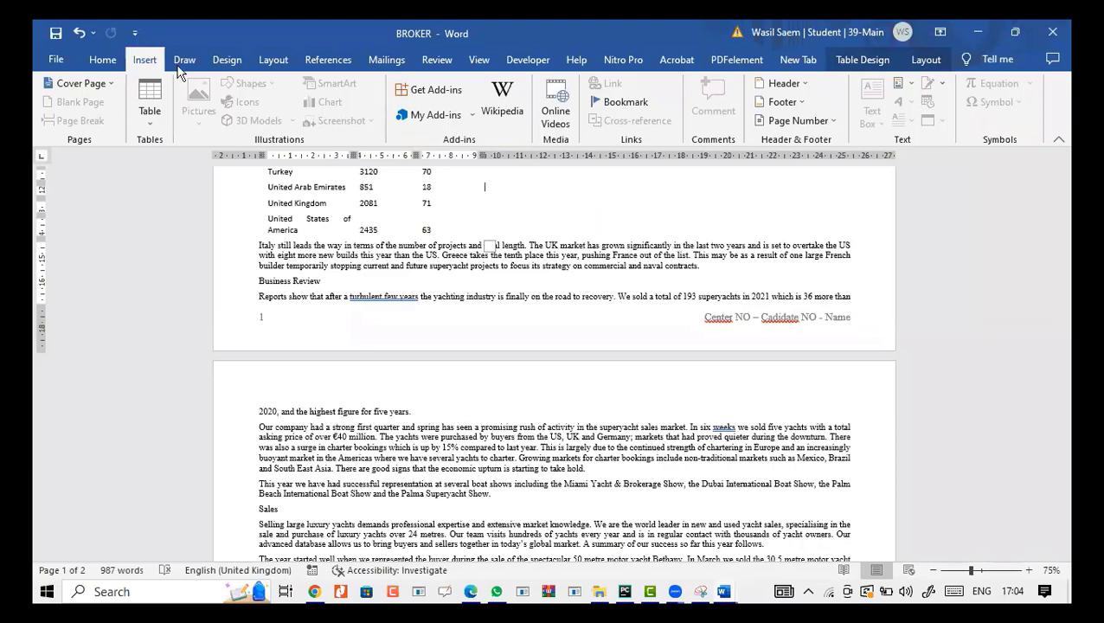
pyautogui.click(110, 66)
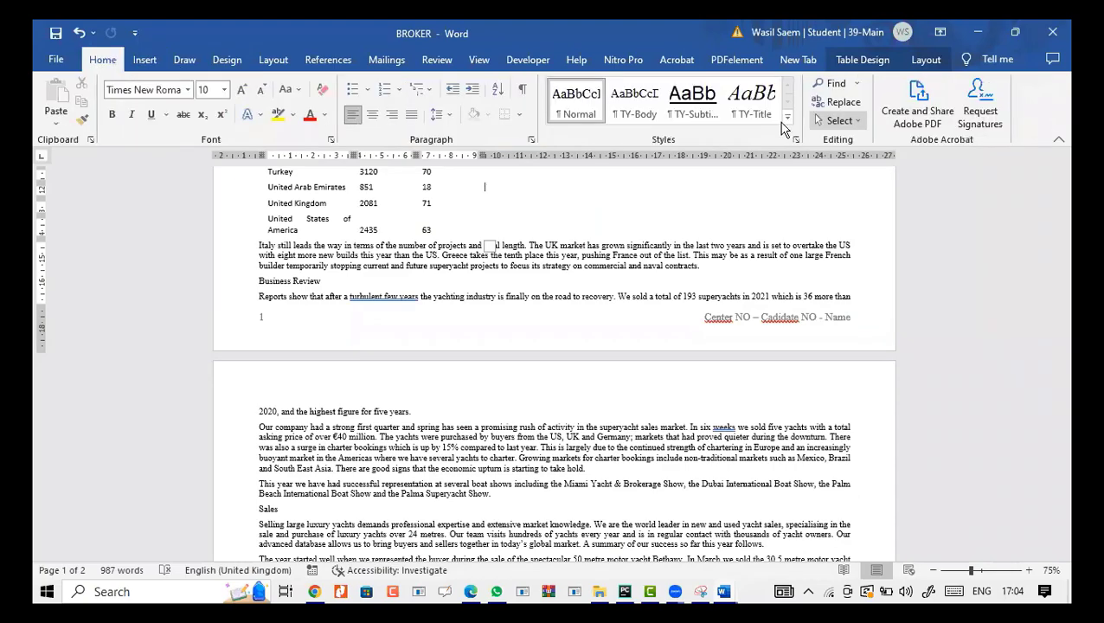
pyautogui.click(785, 121)
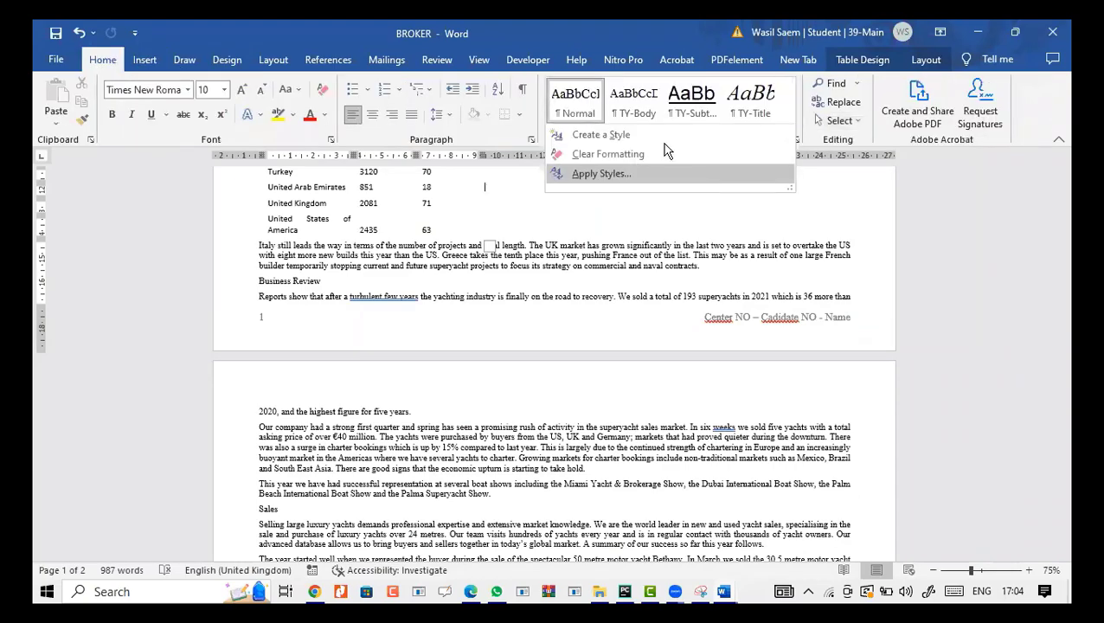
pyautogui.click(600, 135)
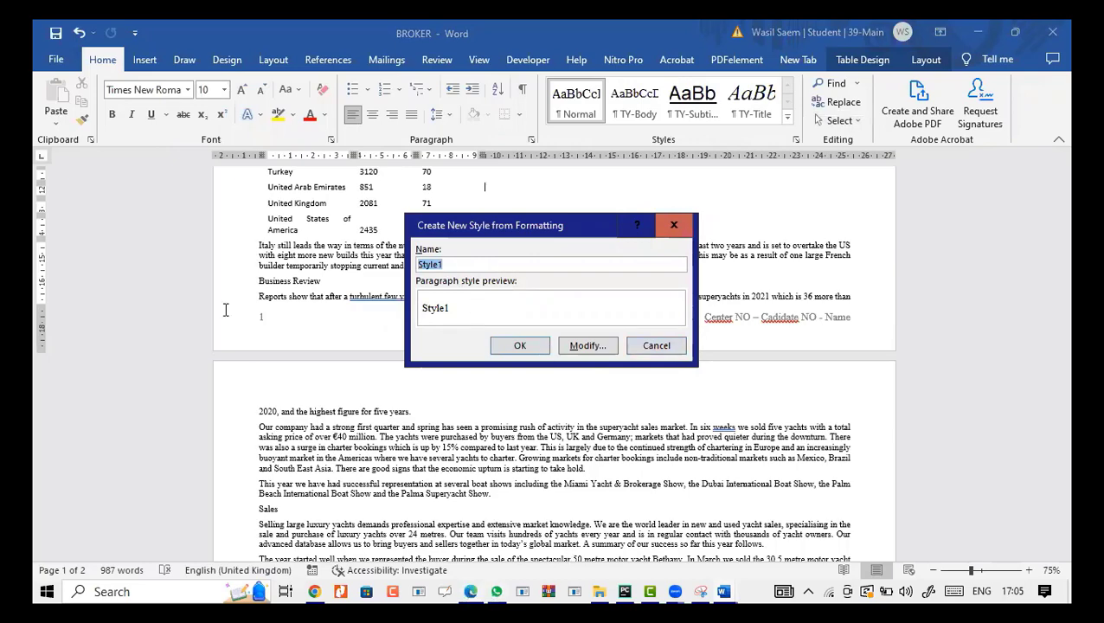
pyautogui.hotkey('alt', 'Tab')
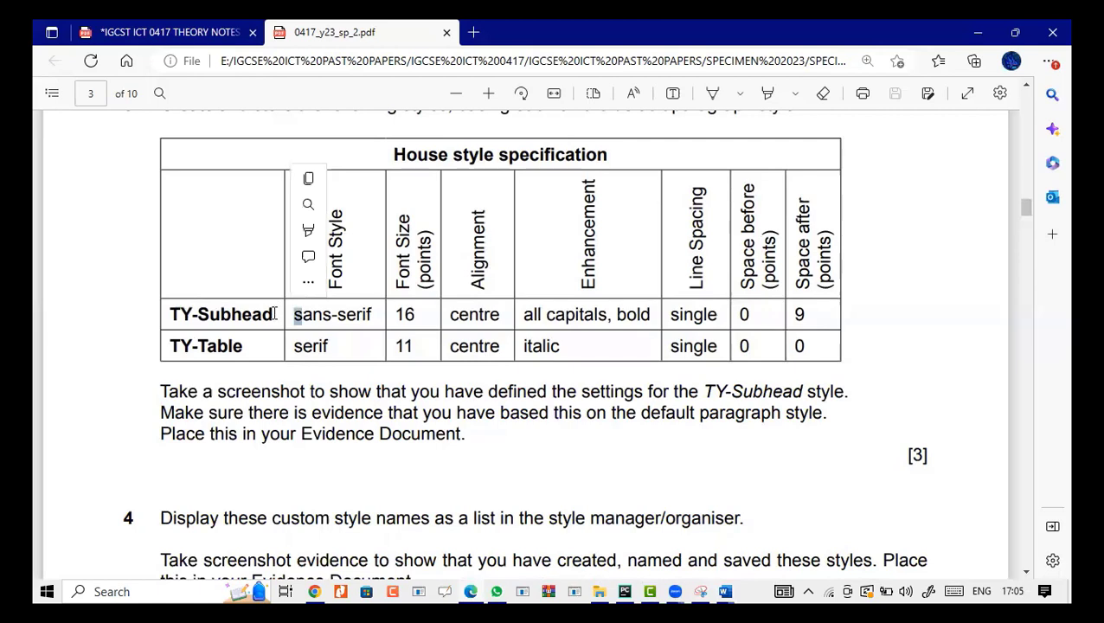
pyautogui.click(173, 313)
pyautogui.moveTo(174, 312); pyautogui.dragTo(159, 314)
pyautogui.hotkey('ctrl', 'c')
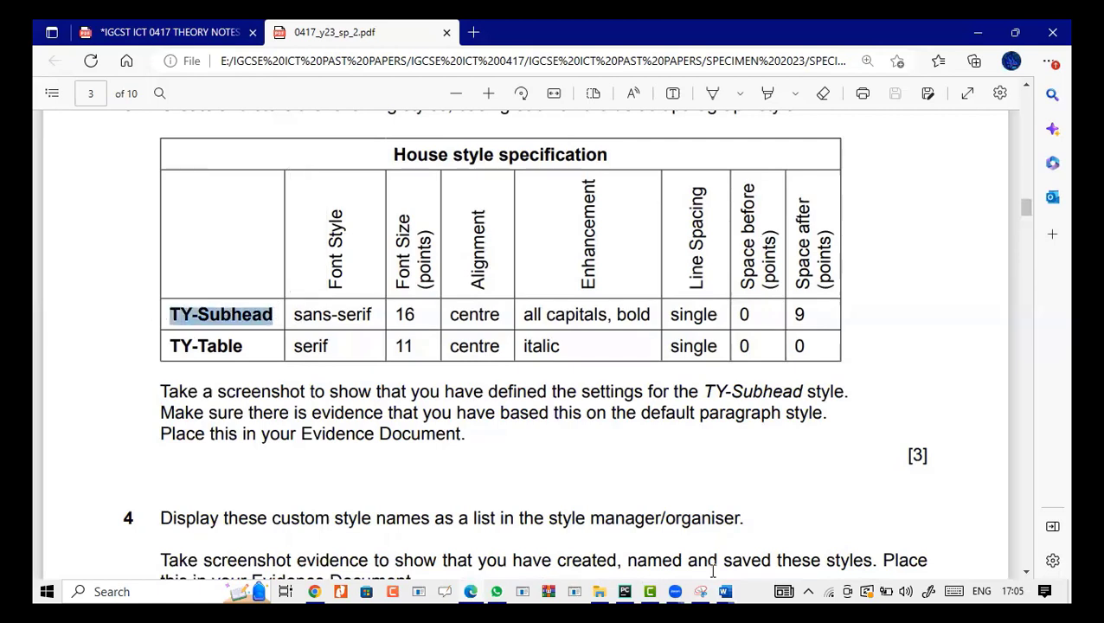
pyautogui.hotkey('alt', 'Tab')
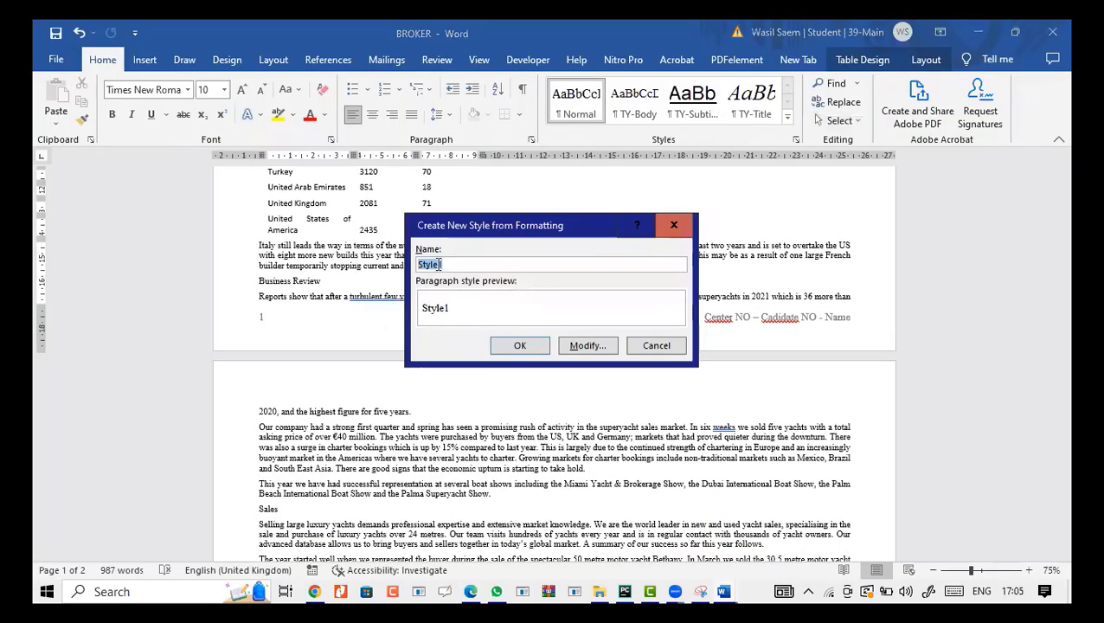
pyautogui.hotkey('ctrl', 'v')
# Check the exam paper's default paragraph style requirement and open the full formatting settings of the TY-Subhead style.
pyautogui.click(468, 592)
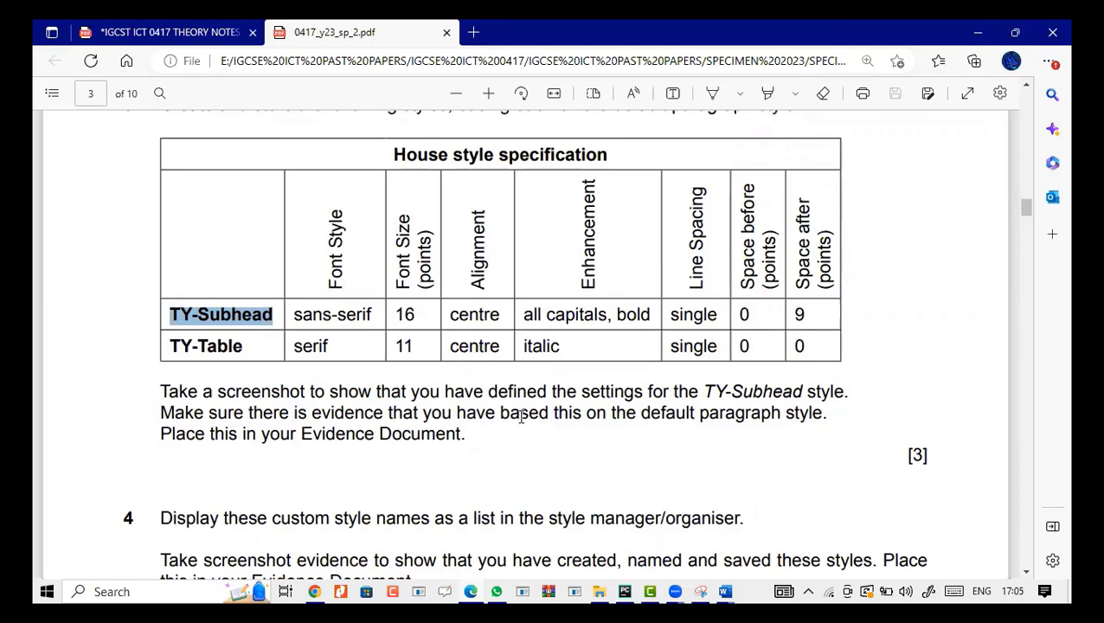
pyautogui.moveTo(495, 413); pyautogui.dragTo(768, 405)
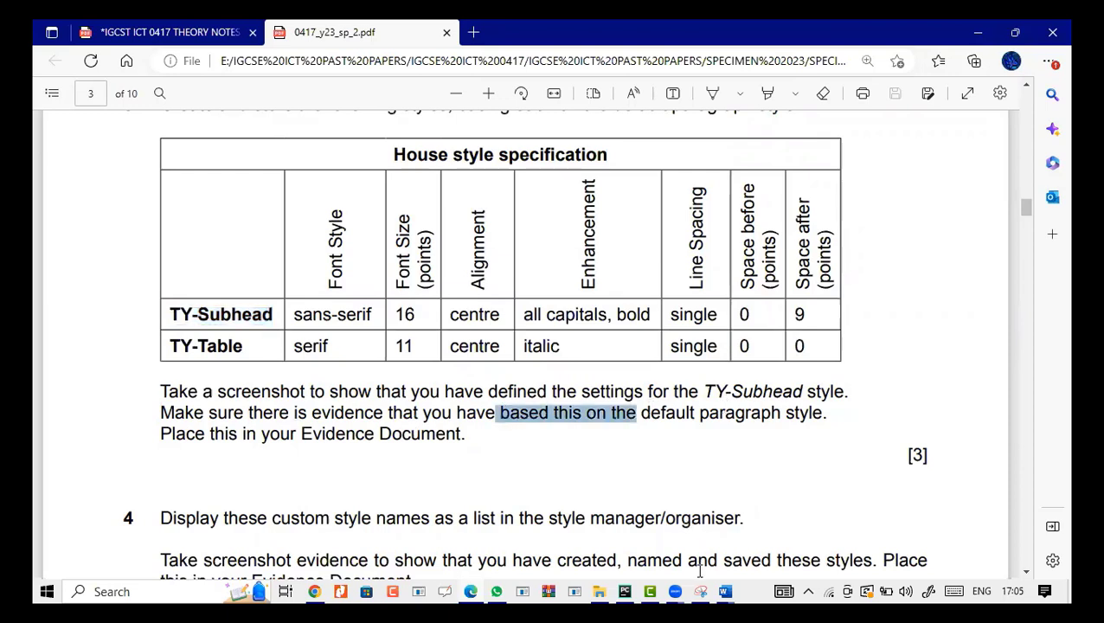
pyautogui.click(725, 593)
pyautogui.click(777, 545)
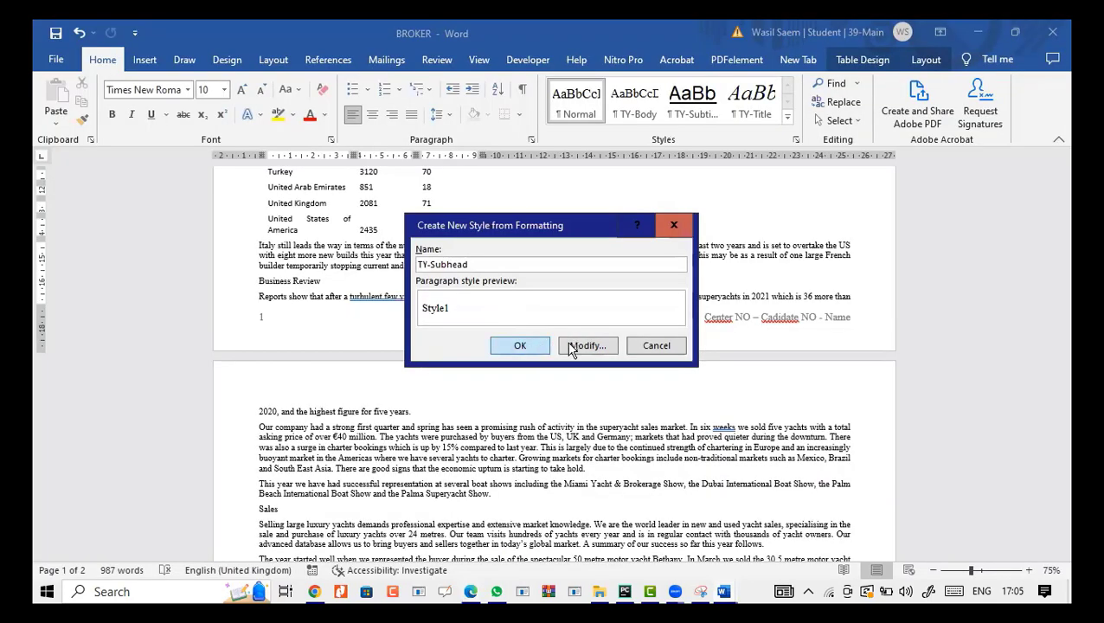
pyautogui.click(573, 347)
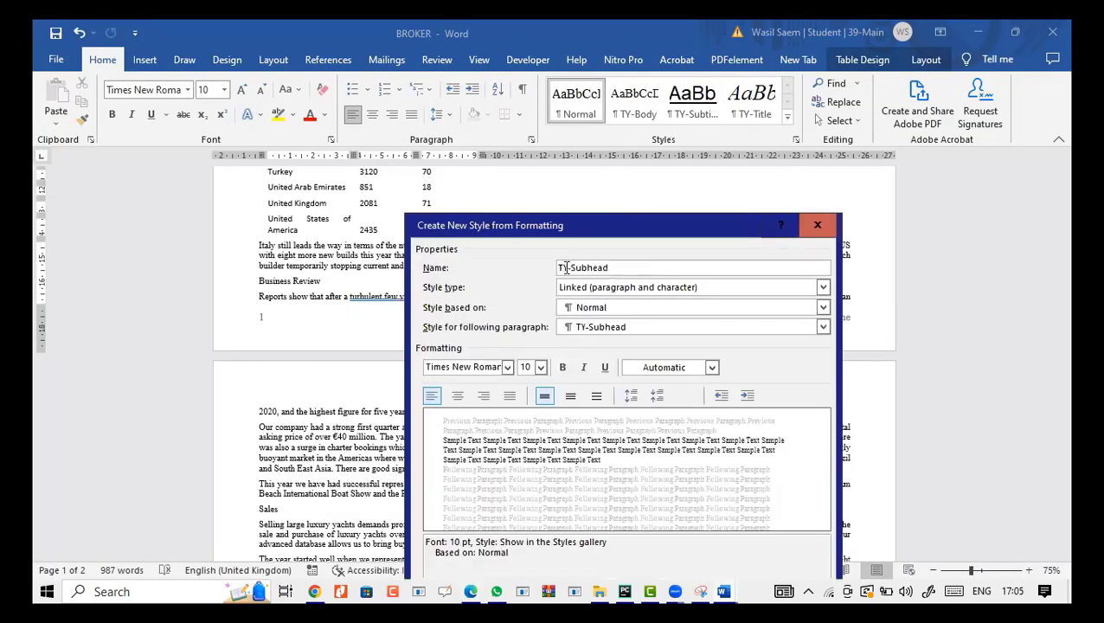
pyautogui.click(471, 592)
pyautogui.click(470, 591)
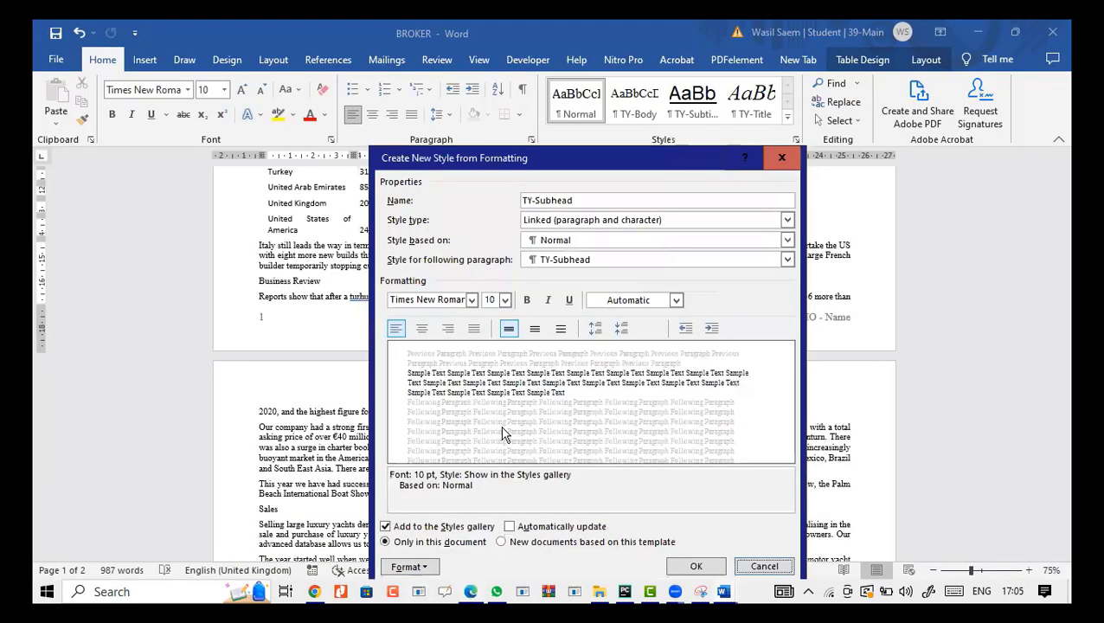
pyautogui.moveTo(636, 161); pyautogui.dragTo(622, 94)
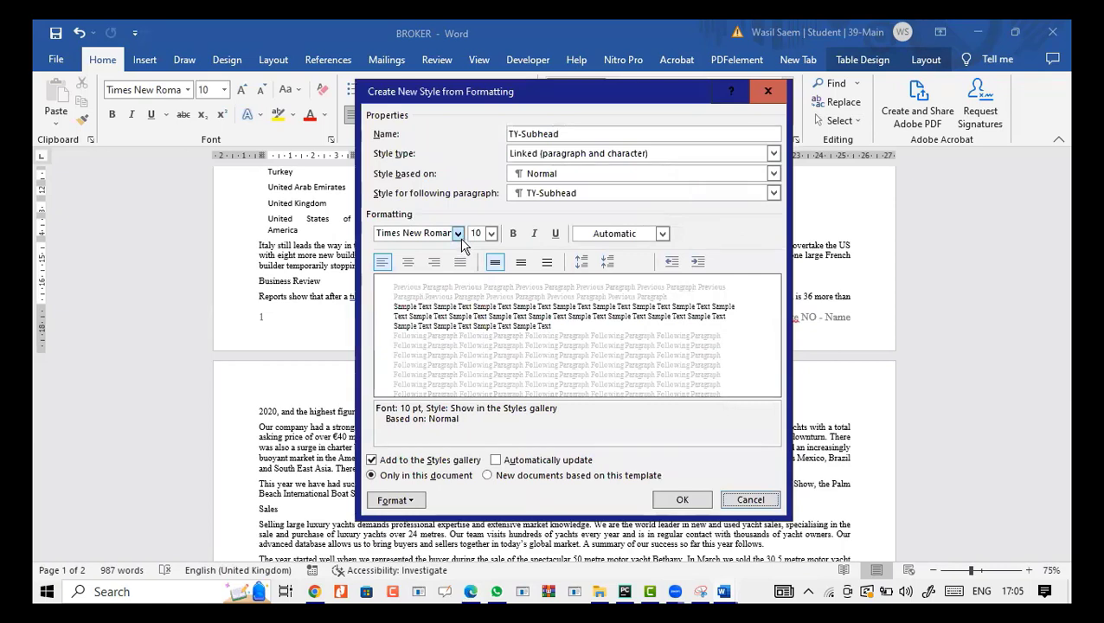
# Set the TY-Subhead style's font to the sans-serif font Arial.
pyautogui.click(458, 234)
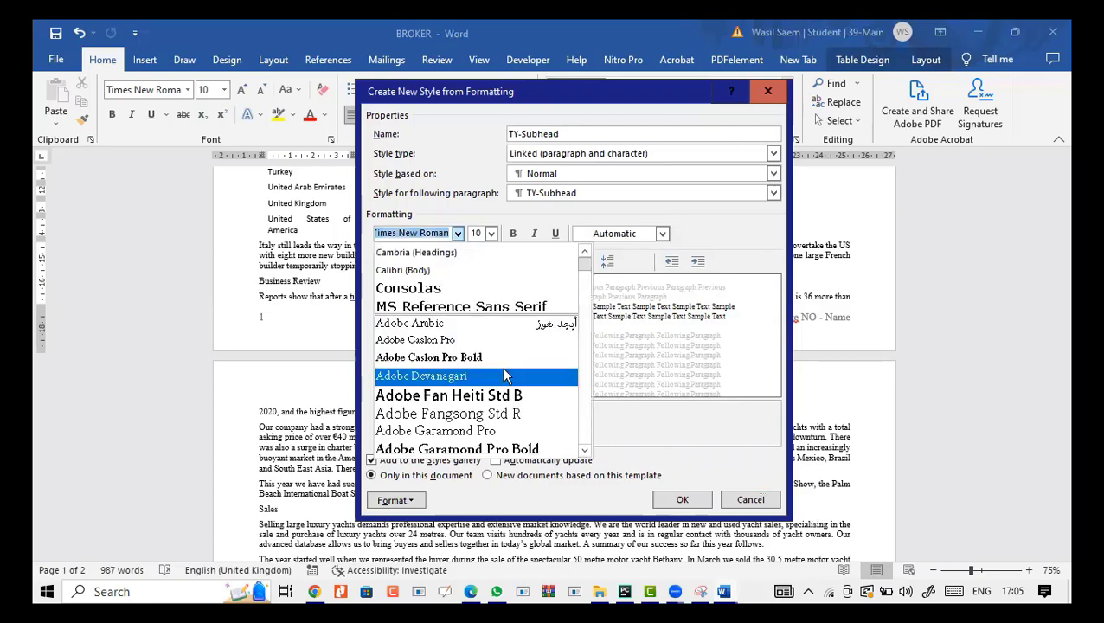
pyautogui.scroll(-1, 507, 377)
pyautogui.scroll(-2, 507, 377)
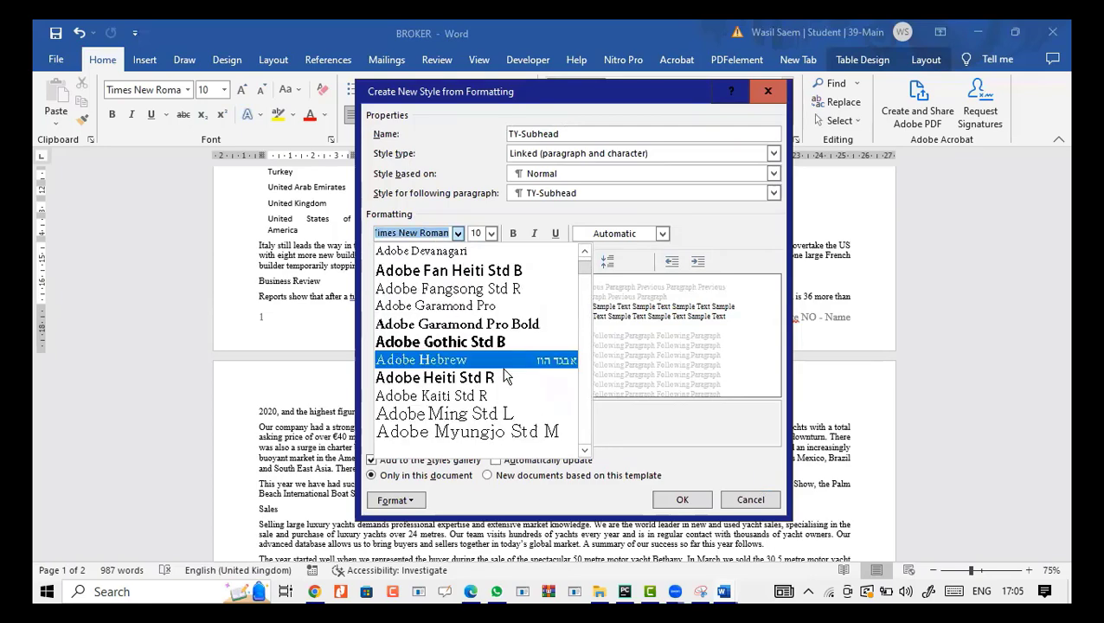
pyautogui.scroll(-3, 507, 377)
pyautogui.scroll(-1, 507, 377)
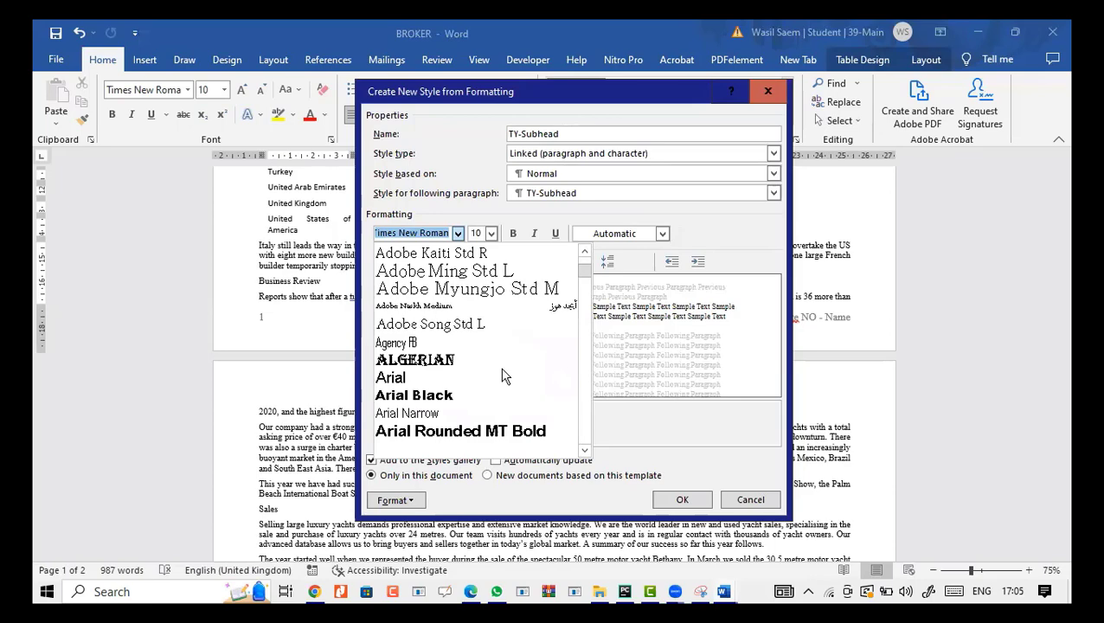
pyautogui.scroll(-1, 505, 375)
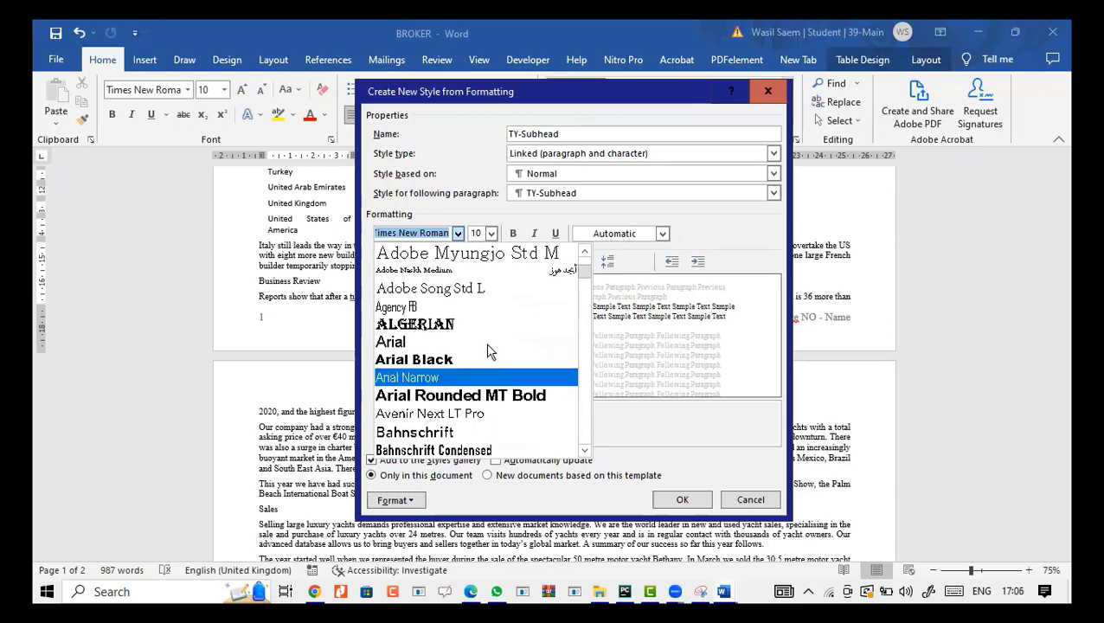
pyautogui.click(489, 342)
# Check the house style table in the exam paper and set TY-Subhead to 16 pt with centre alignment.
pyautogui.click(474, 592)
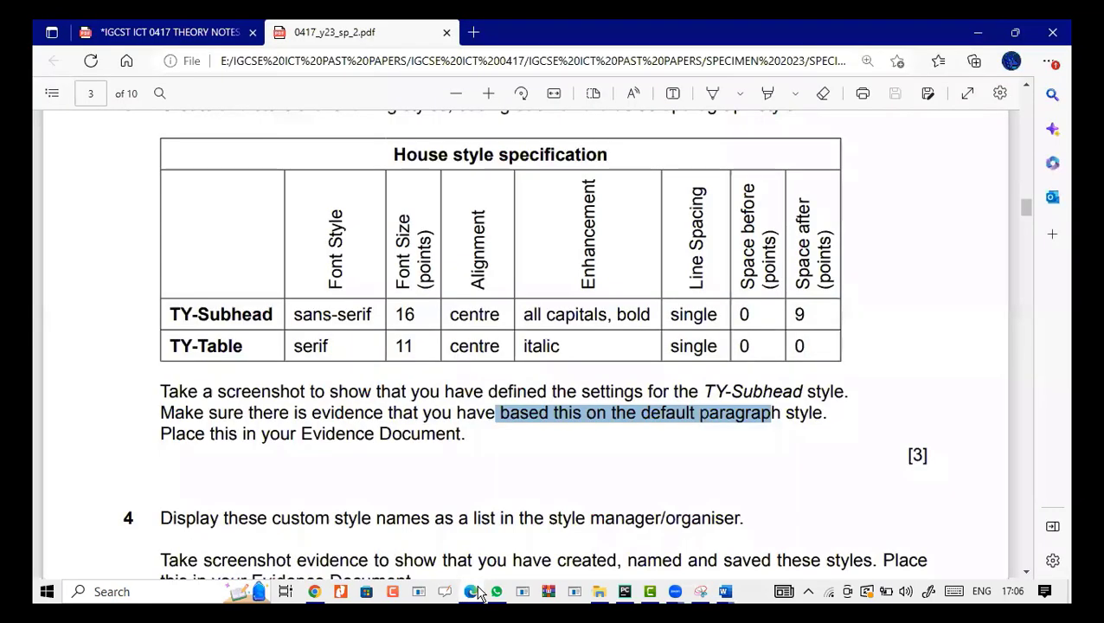
pyautogui.click(475, 592)
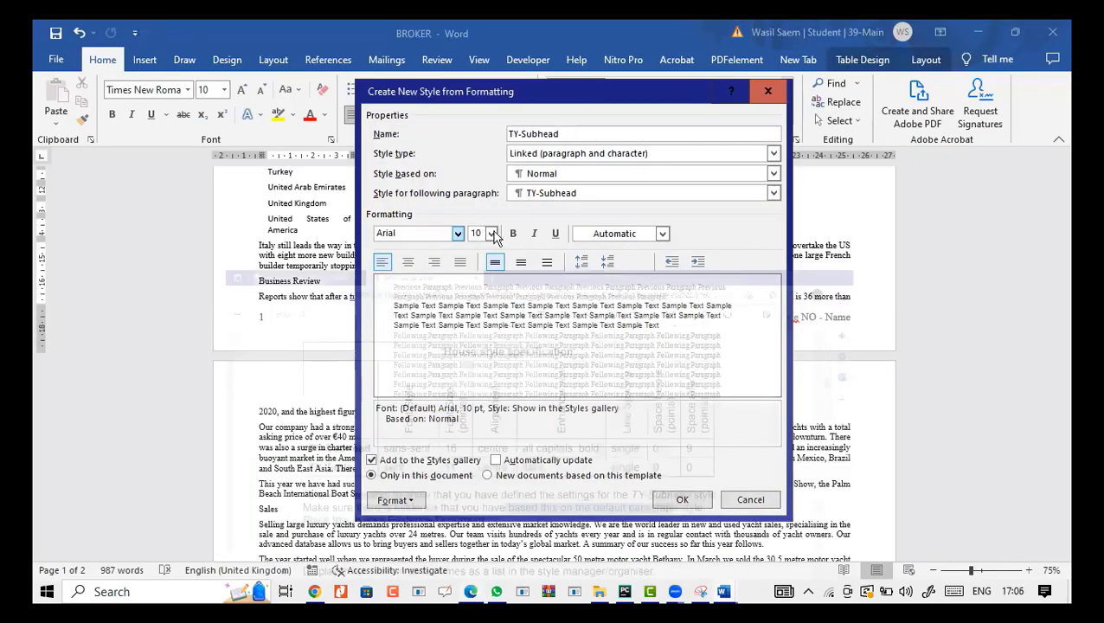
pyautogui.click(492, 233)
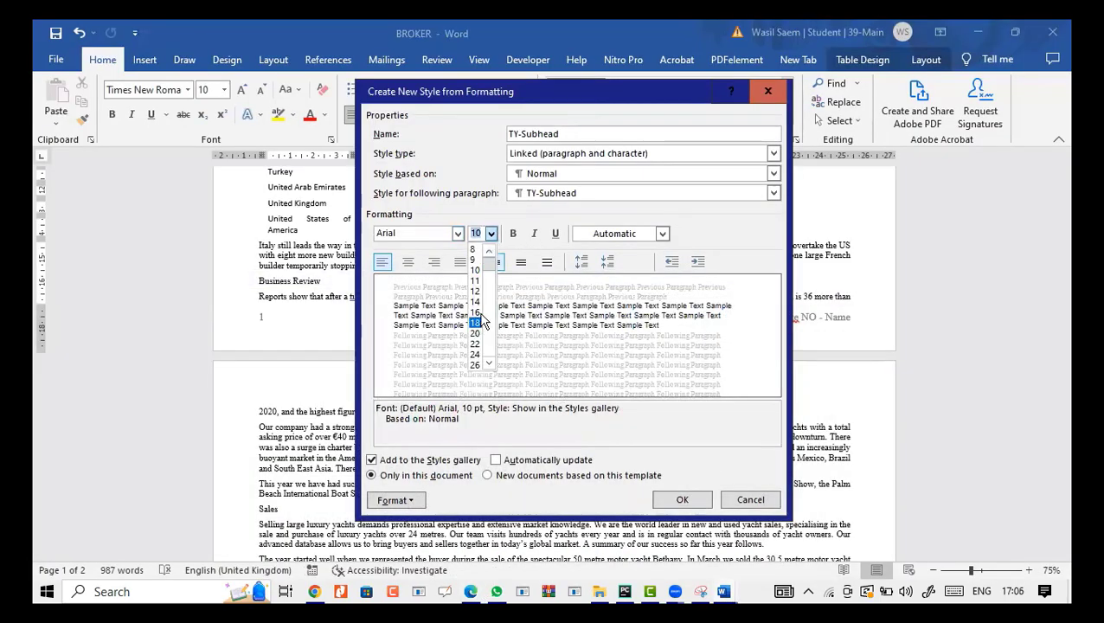
pyautogui.click(477, 313)
pyautogui.click(472, 592)
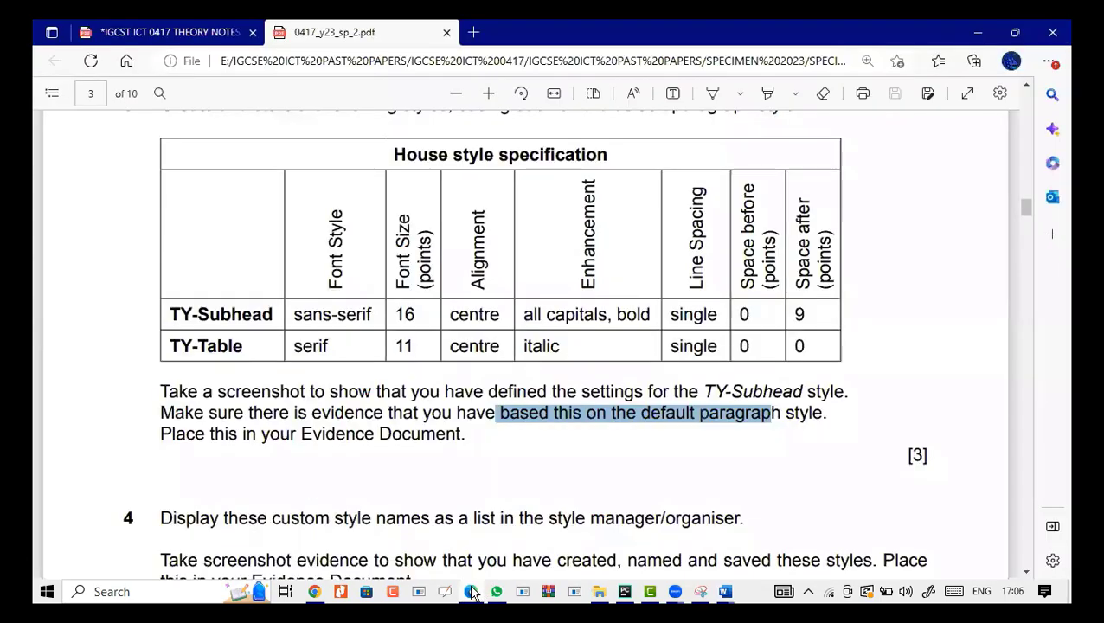
pyautogui.click(472, 591)
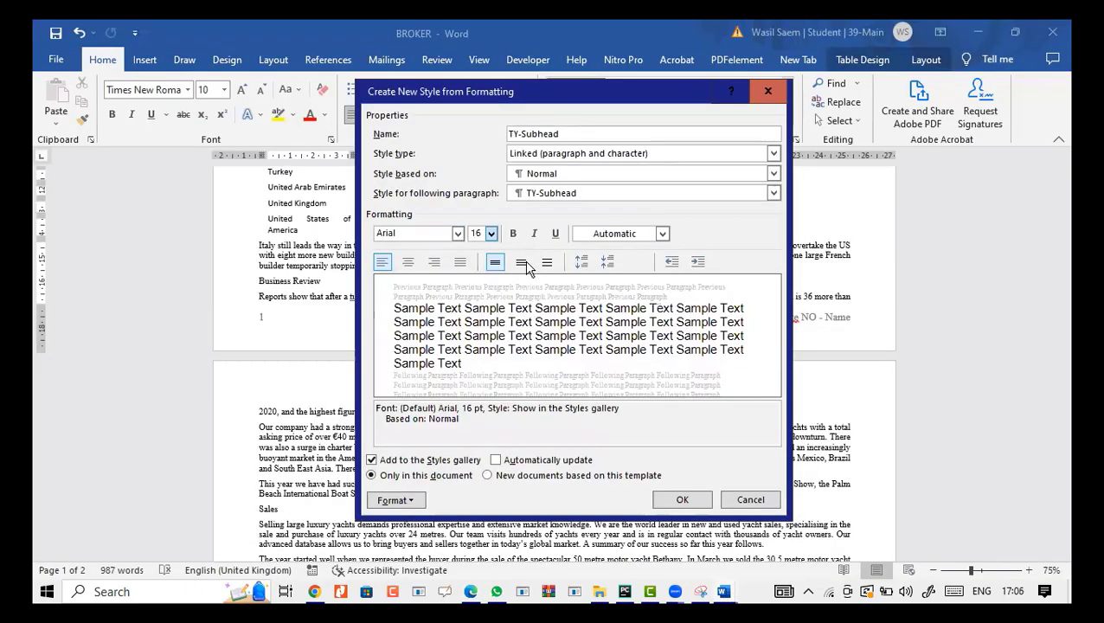
pyautogui.hotkey('ctrl', 'e')
# Check the required enhancements and set the TY-Subhead font to All caps and Bold.
pyautogui.click(471, 591)
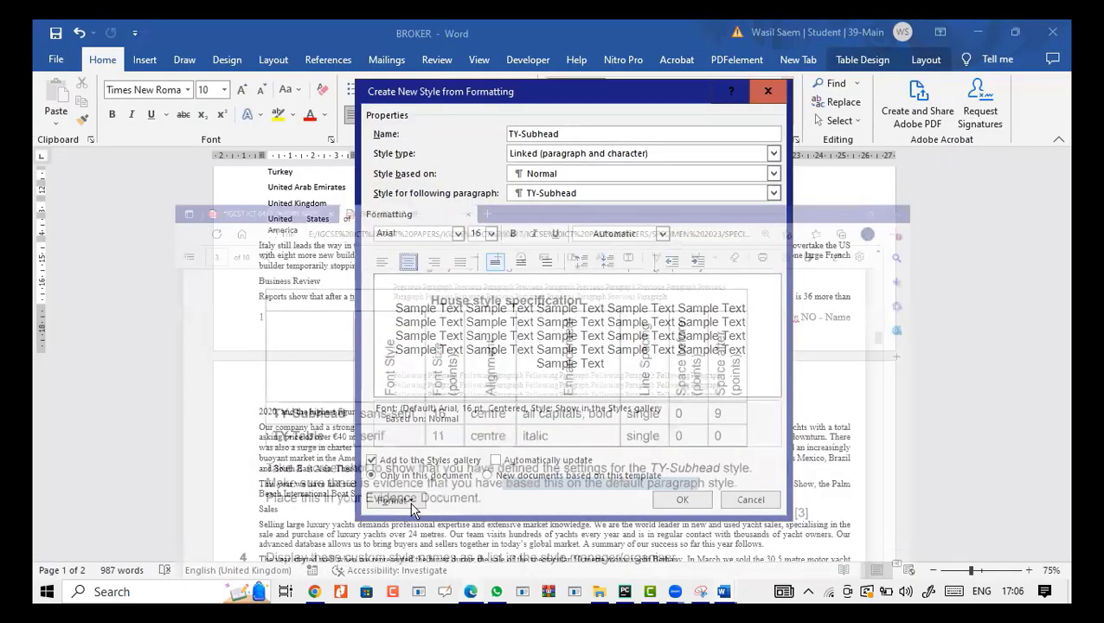
pyautogui.click(415, 327)
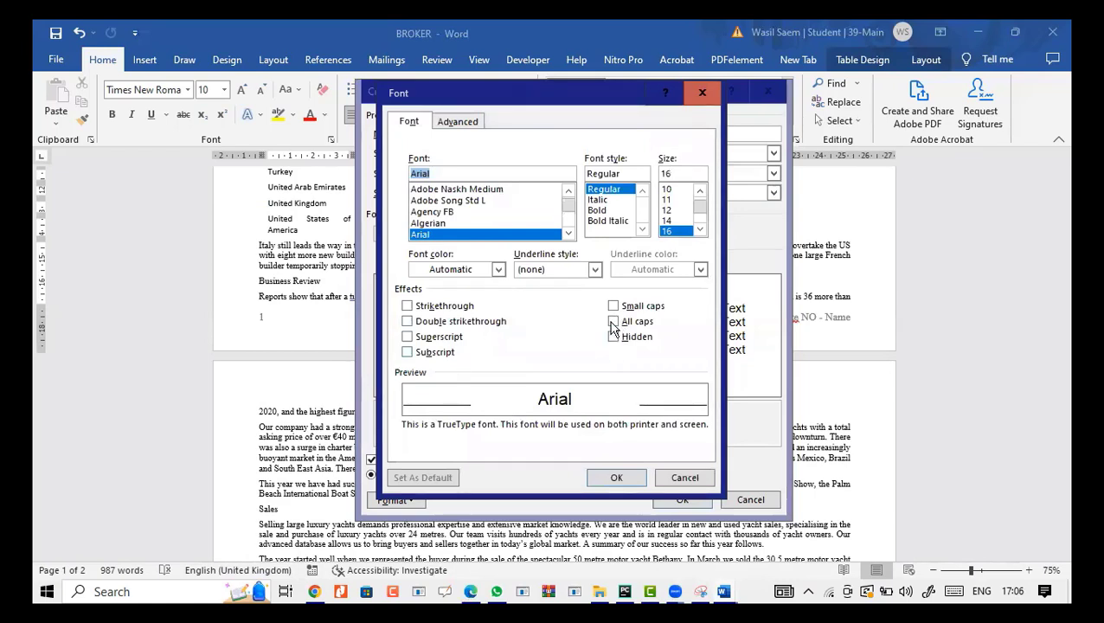
pyautogui.click(612, 322)
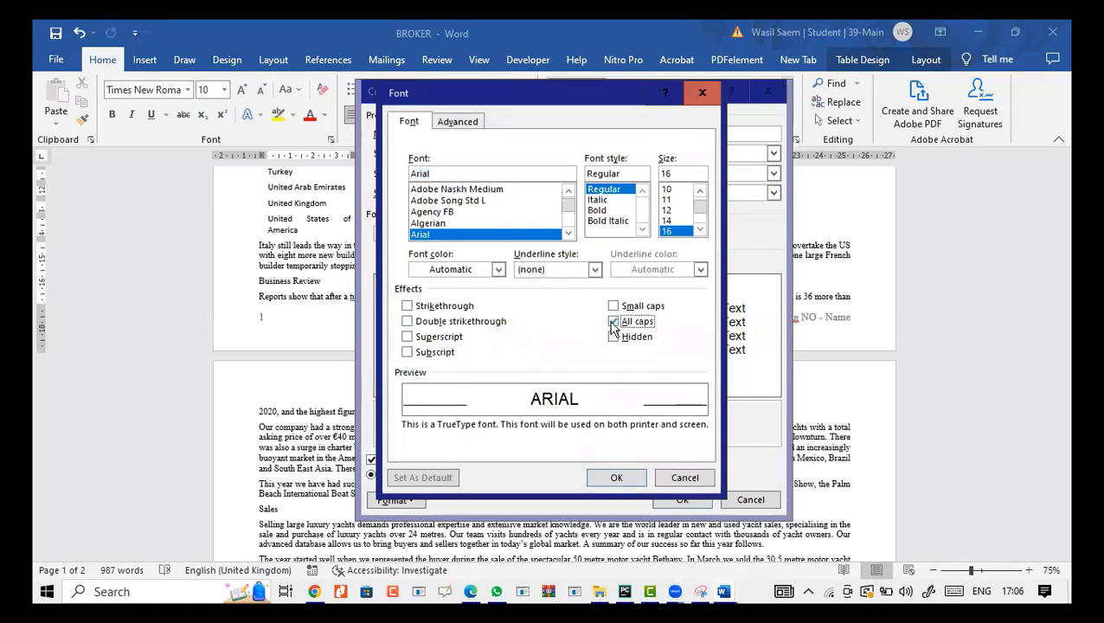
pyautogui.click(598, 210)
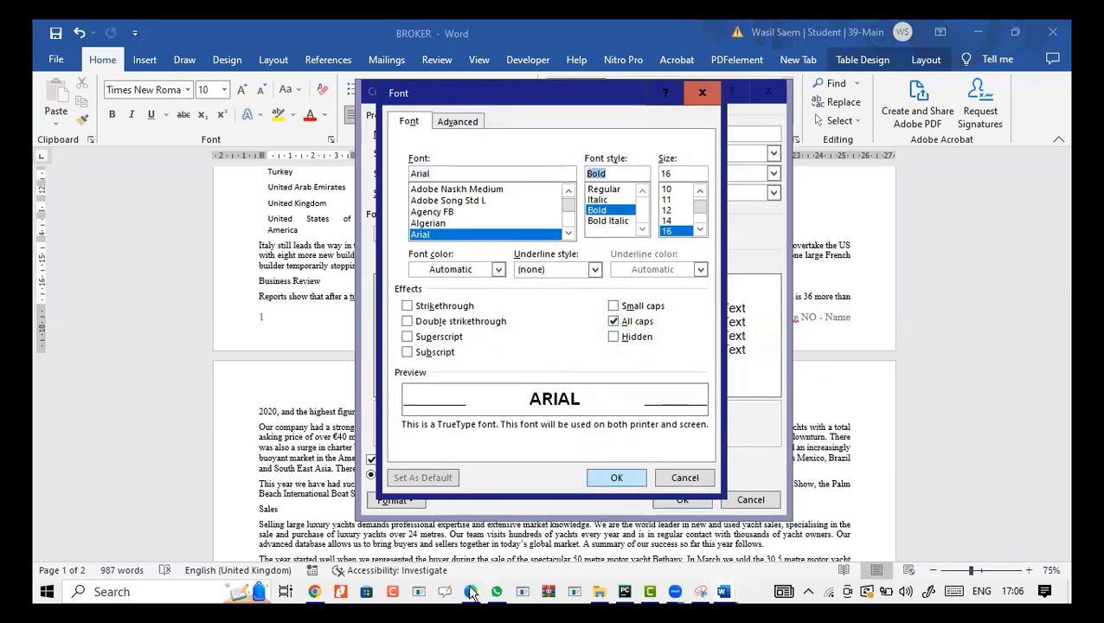
# Check the line spacing, space before and space after required for TY-Subhead in the exam paper and return to BROKER's style settings.
pyautogui.click(470, 591)
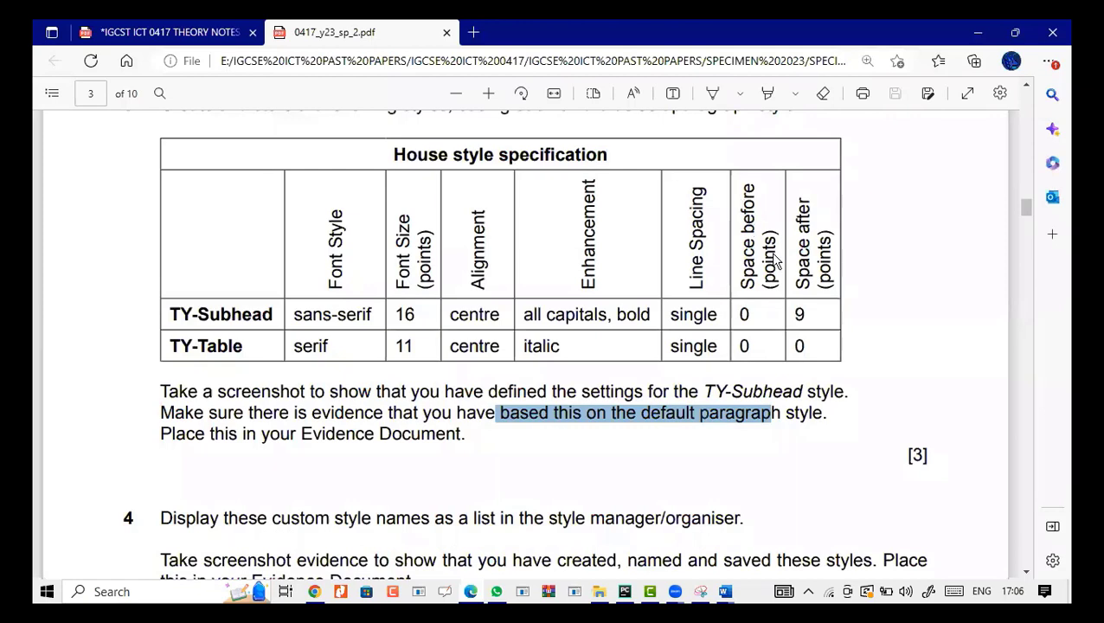
pyautogui.moveTo(750, 212); pyautogui.dragTo(815, 281)
pyautogui.click(735, 334)
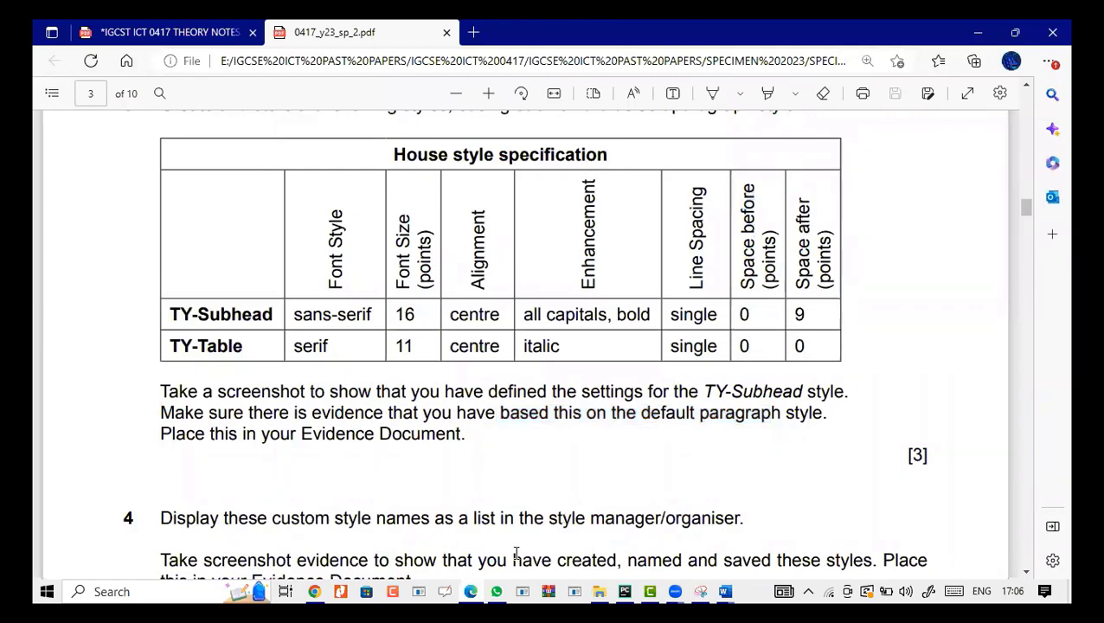
pyautogui.click(728, 591)
pyautogui.click(814, 542)
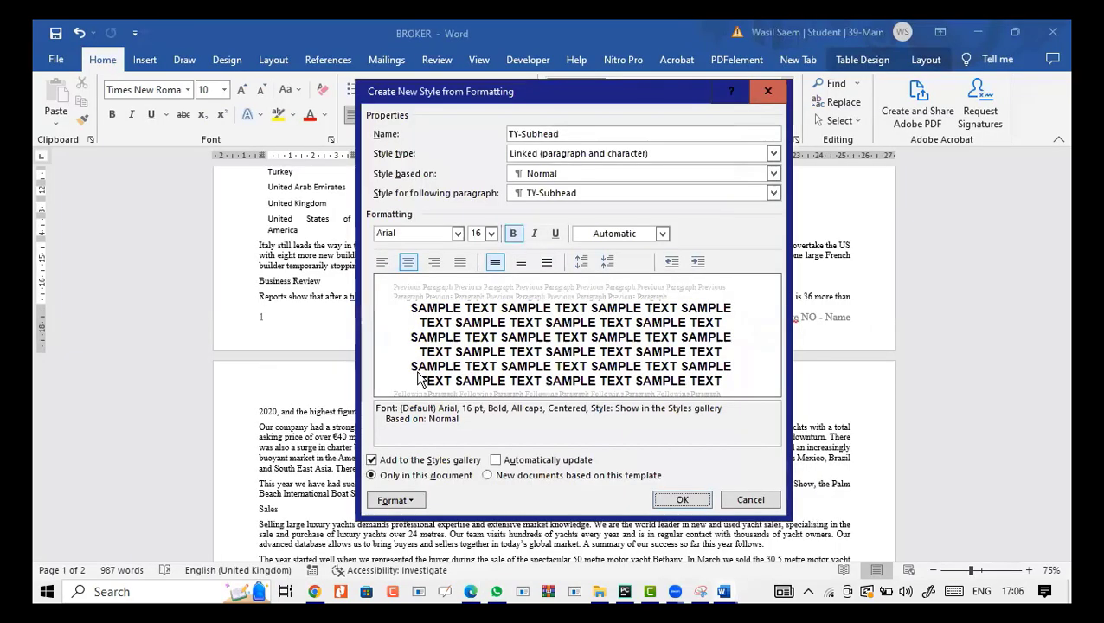
# Set the TY-Subhead style's space after to 9 pt, check it against the house style table, and save the style.
pyautogui.click(413, 502)
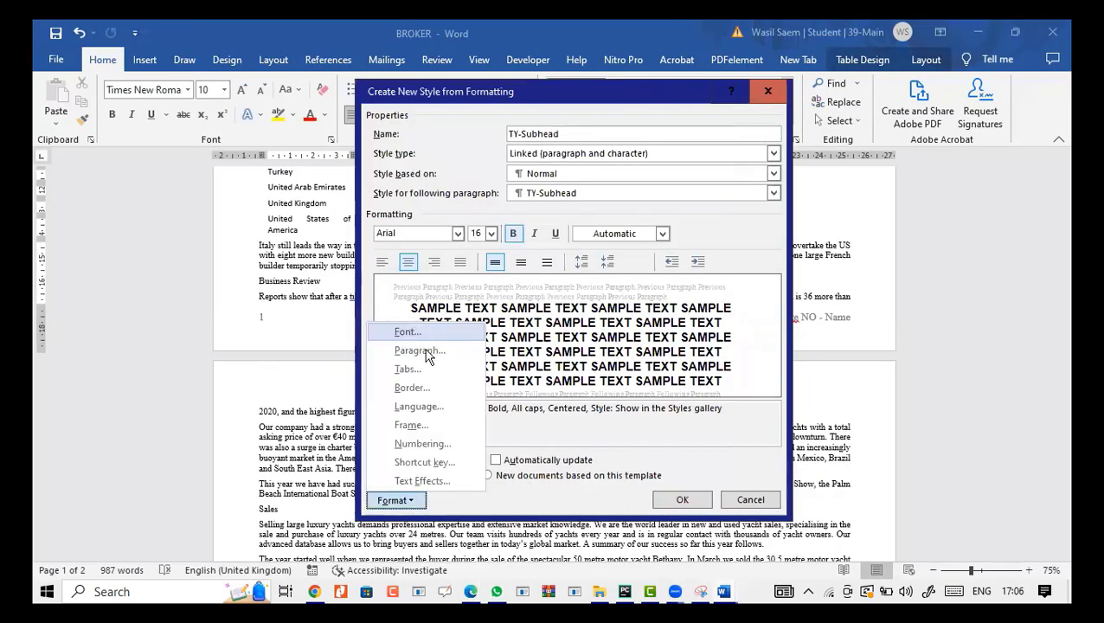
pyautogui.click(477, 348)
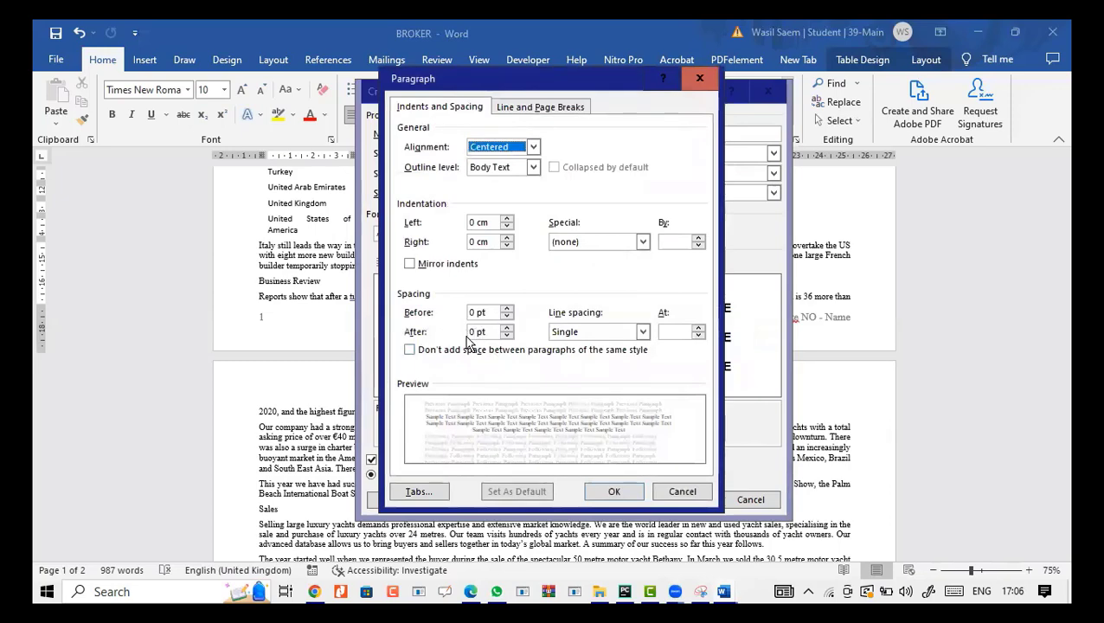
pyautogui.moveTo(476, 333); pyautogui.dragTo(467, 342)
pyautogui.write('9')
pyautogui.click(609, 494)
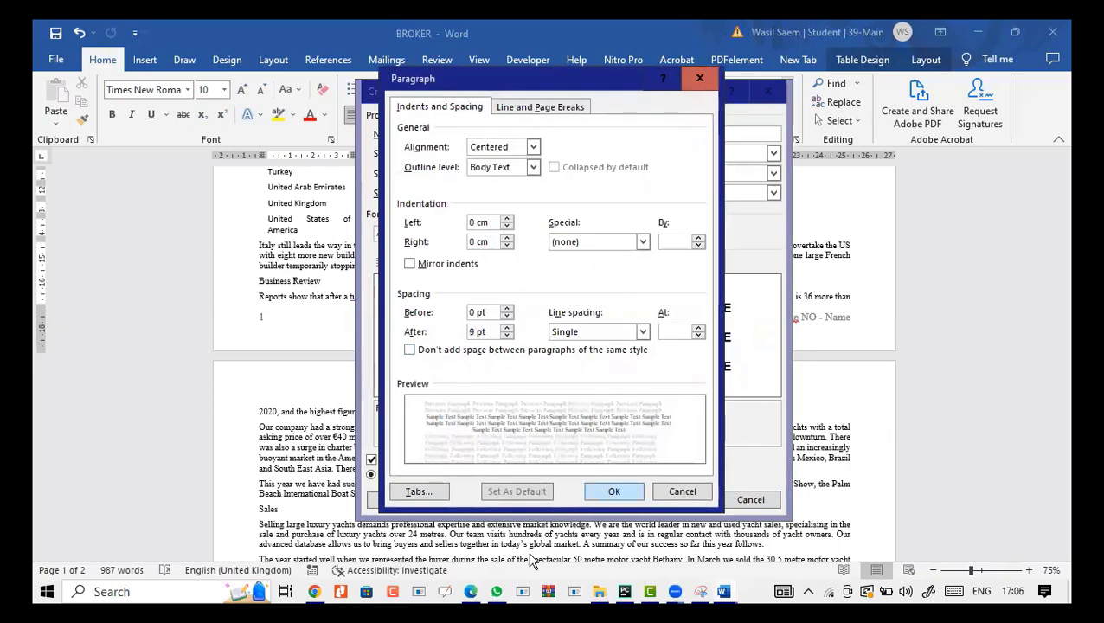
pyautogui.click(469, 591)
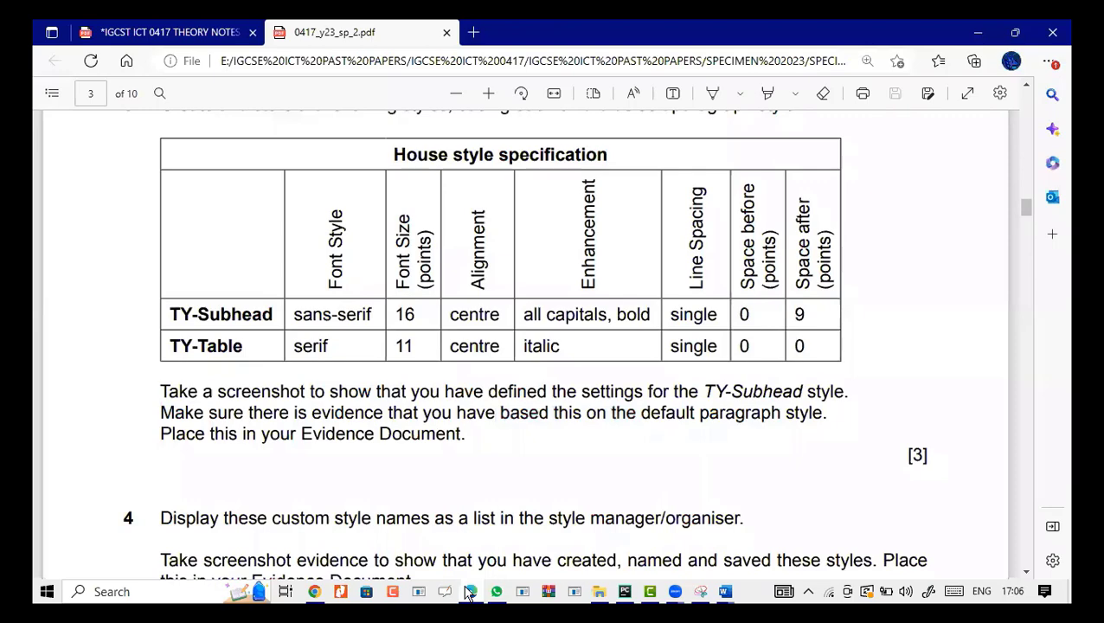
pyautogui.click(465, 591)
pyautogui.click(666, 491)
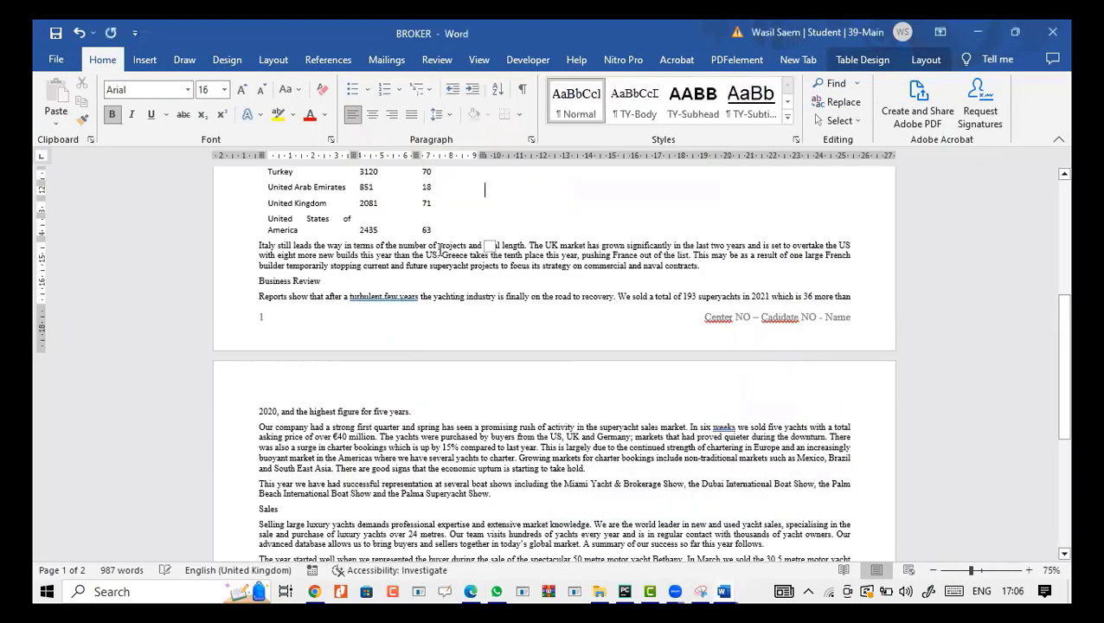
# Start a new style named TY-Table, copying the name from the exam paper, and open its full formatting settings.
pyautogui.click(788, 121)
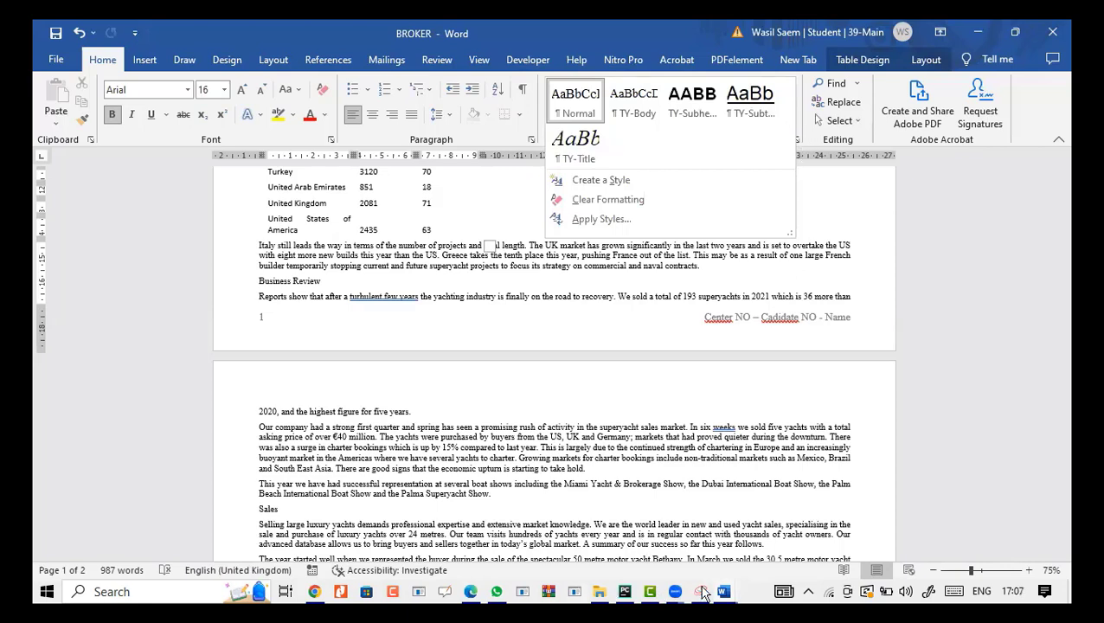
pyautogui.click(472, 592)
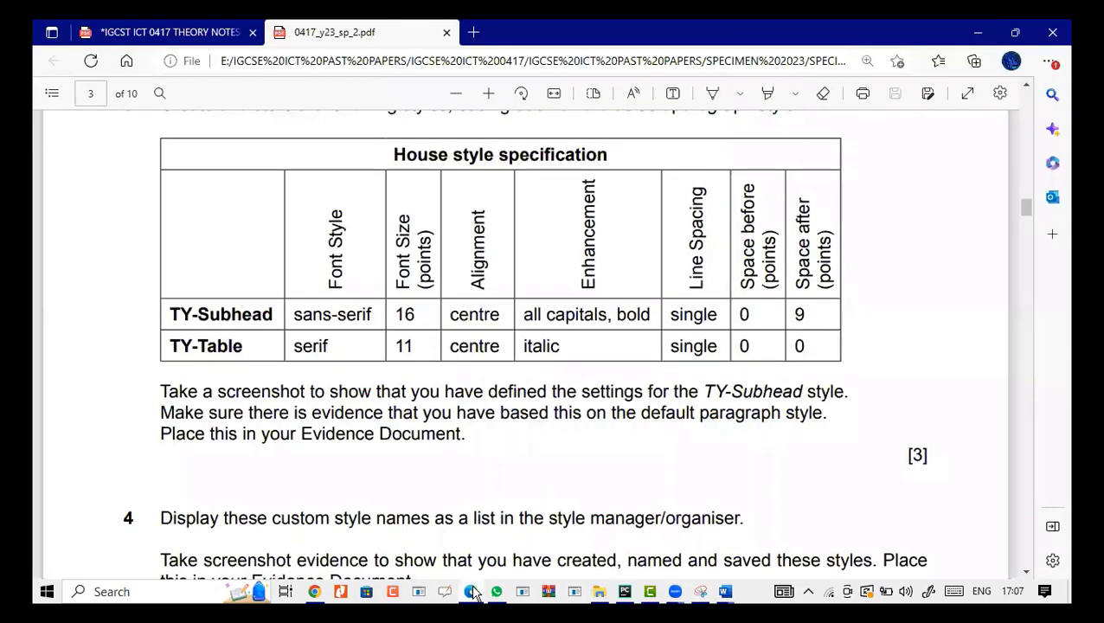
pyautogui.click(472, 592)
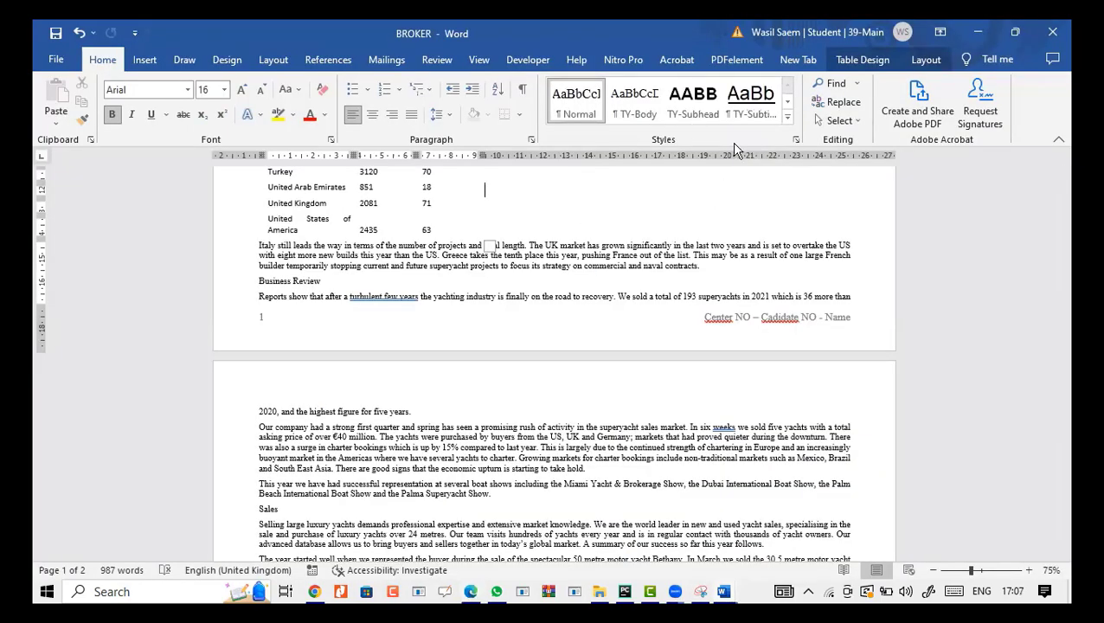
pyautogui.click(787, 125)
pyautogui.click(670, 182)
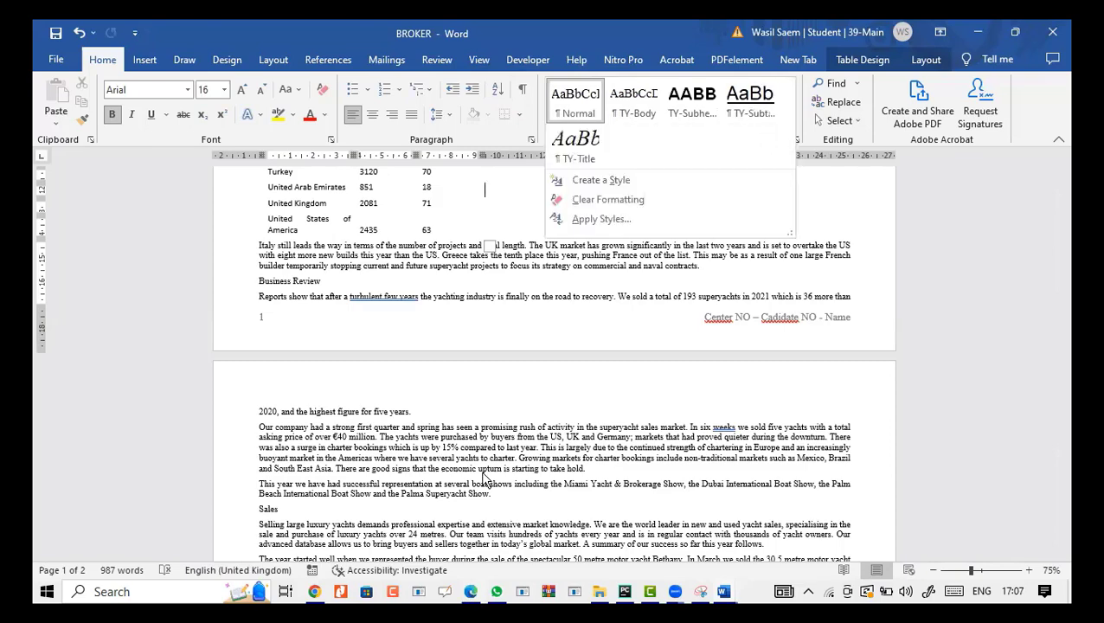
pyautogui.click(469, 592)
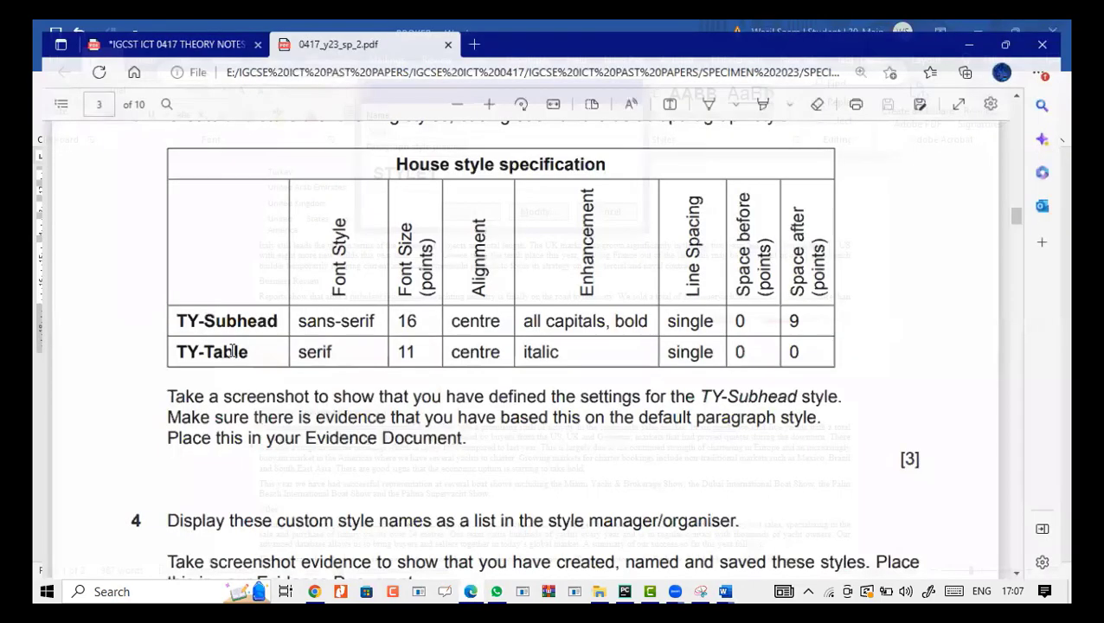
pyautogui.moveTo(167, 358); pyautogui.dragTo(153, 347)
pyautogui.hotkey('ctrl', 'c')
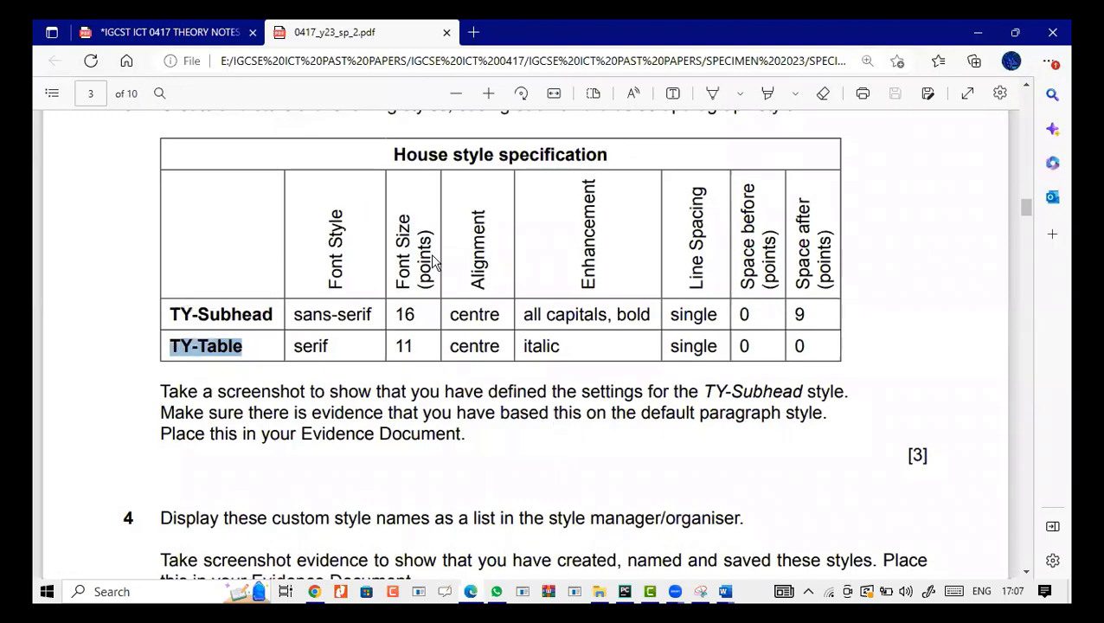
pyautogui.hotkey('alt', 'Tab')
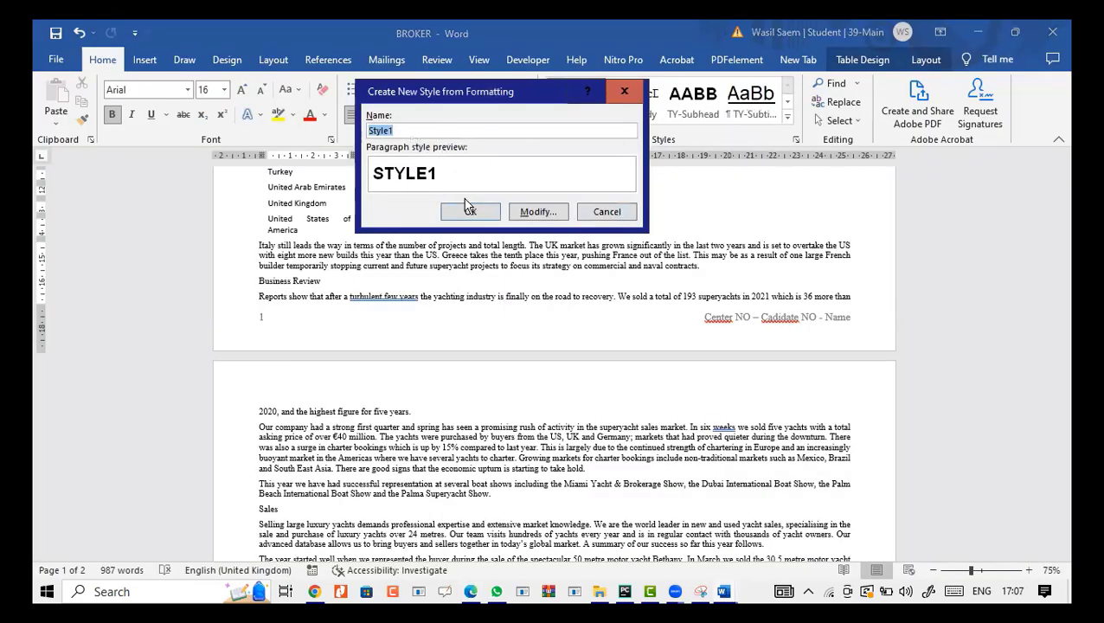
pyautogui.hotkey('ctrl', 'v')
pyautogui.click(527, 214)
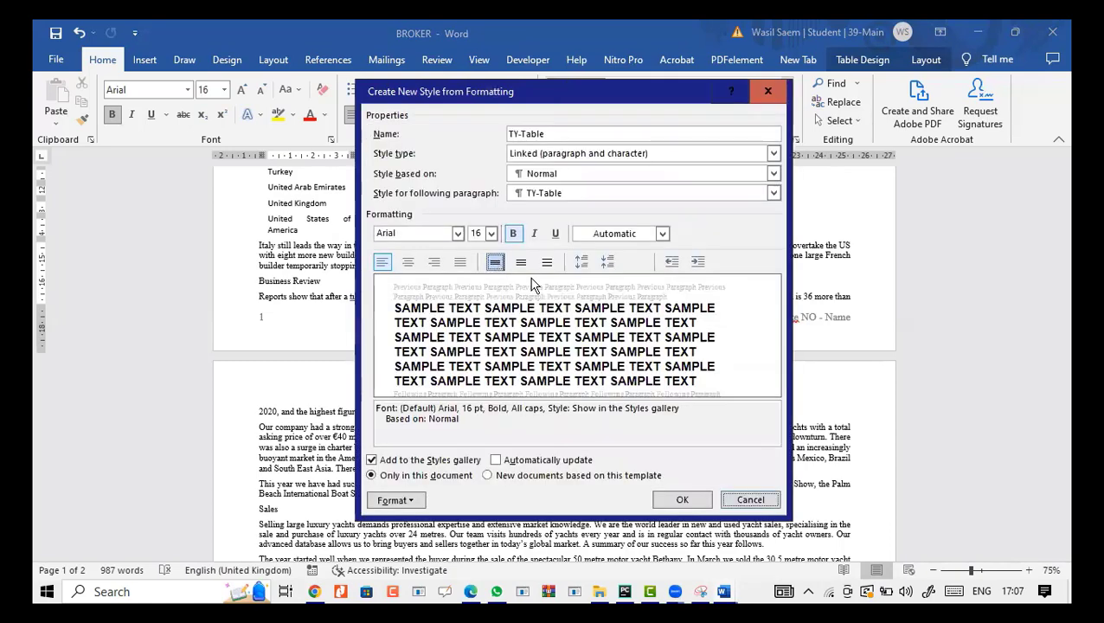
# Check the font style required for TY-Table in the exam paper and set its font to Times New Roman.
pyautogui.click(471, 592)
pyautogui.hotkey('alt', 'Tab')
pyautogui.click(458, 233)
pyautogui.click(446, 231)
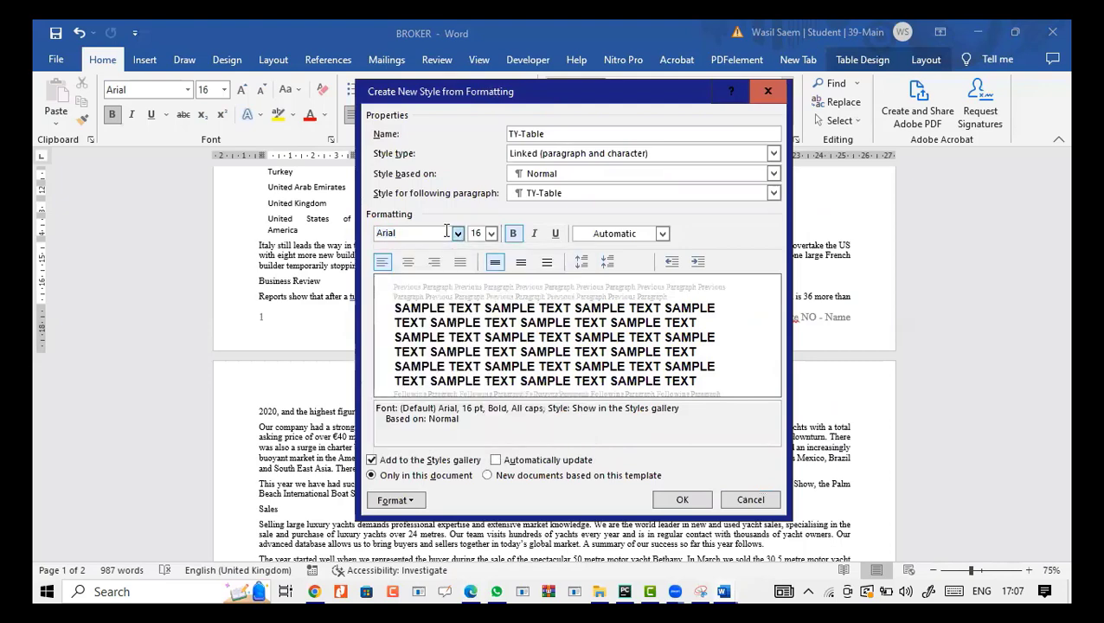
pyautogui.click(446, 232)
pyautogui.write('Times New Roman')
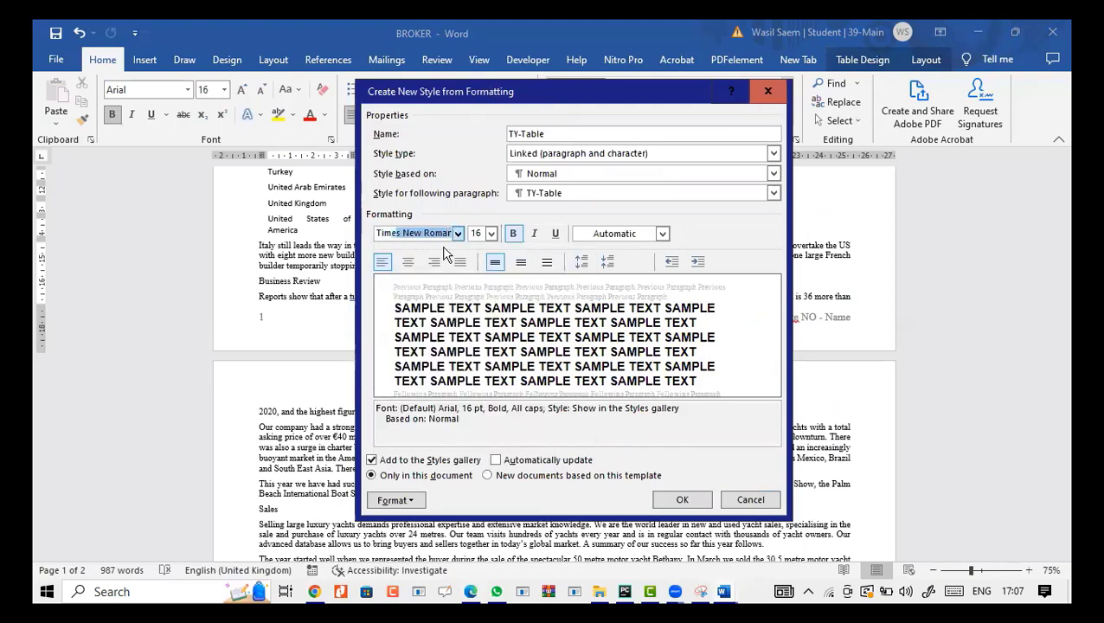
pyautogui.press('Tab')
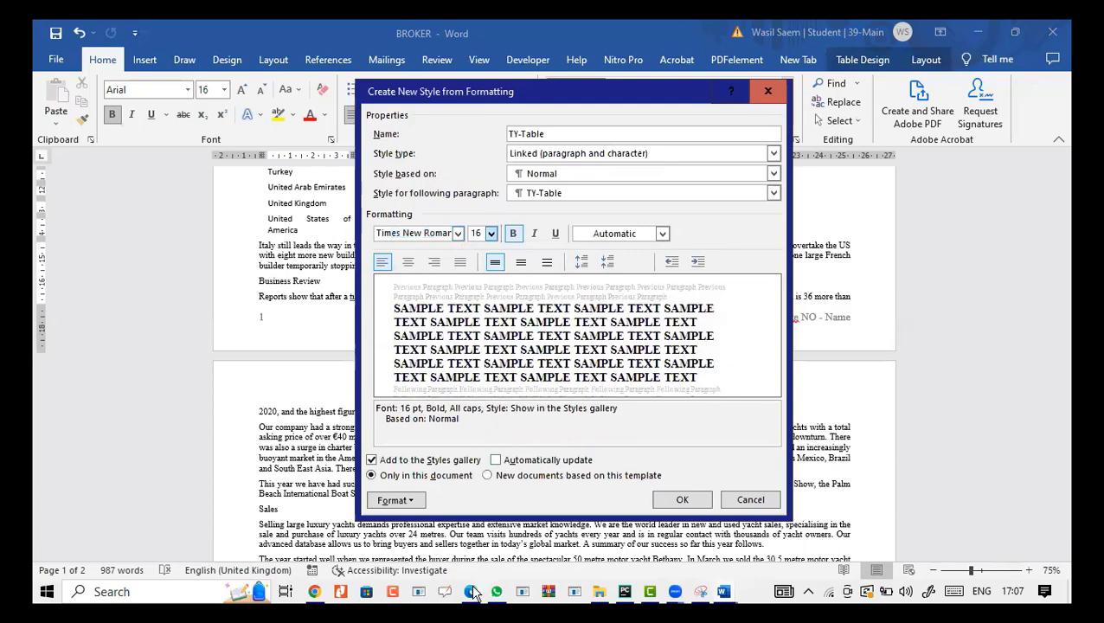
# Check the house style table in the exam paper and set TY-Table to 11 pt with centre alignment.
pyautogui.click(471, 592)
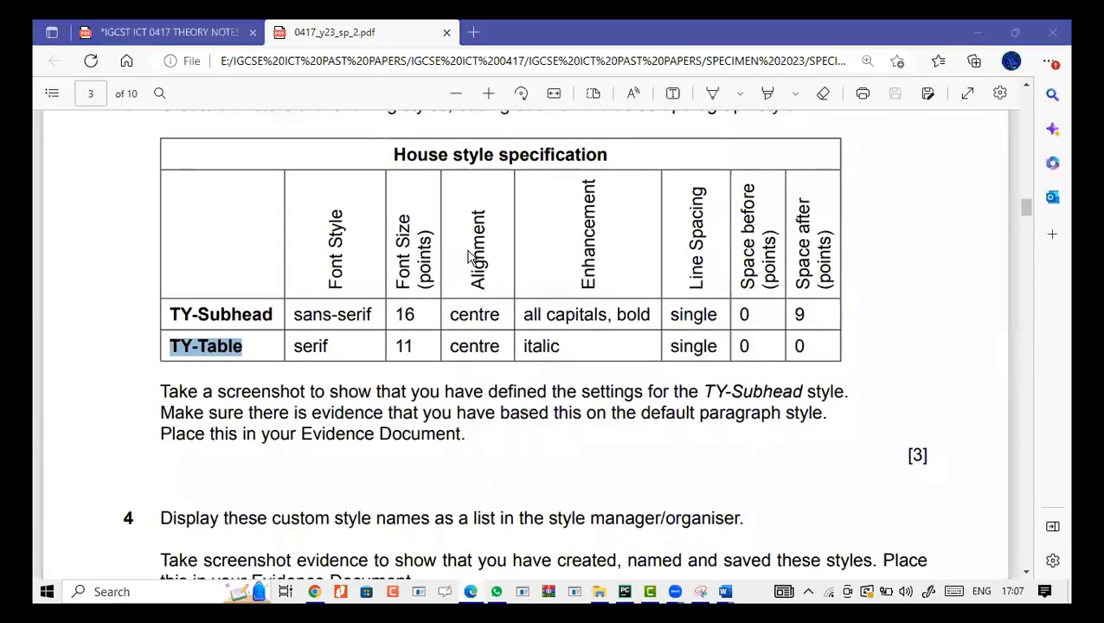
pyautogui.hotkey('alt', 'Tab')
pyautogui.click(491, 233)
pyautogui.click(477, 283)
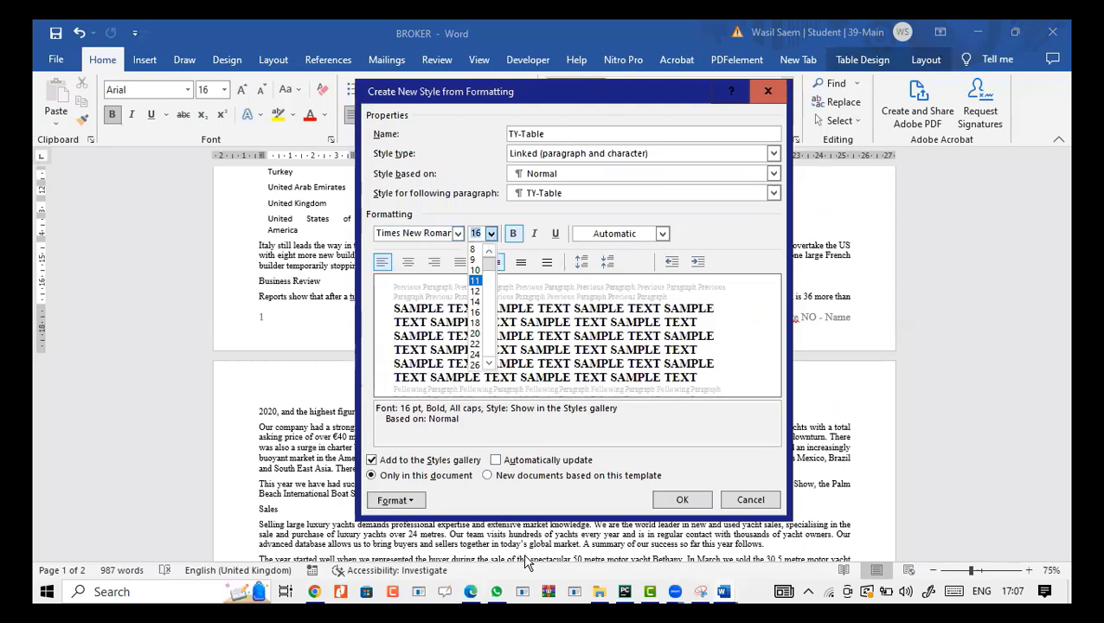
pyautogui.click(471, 591)
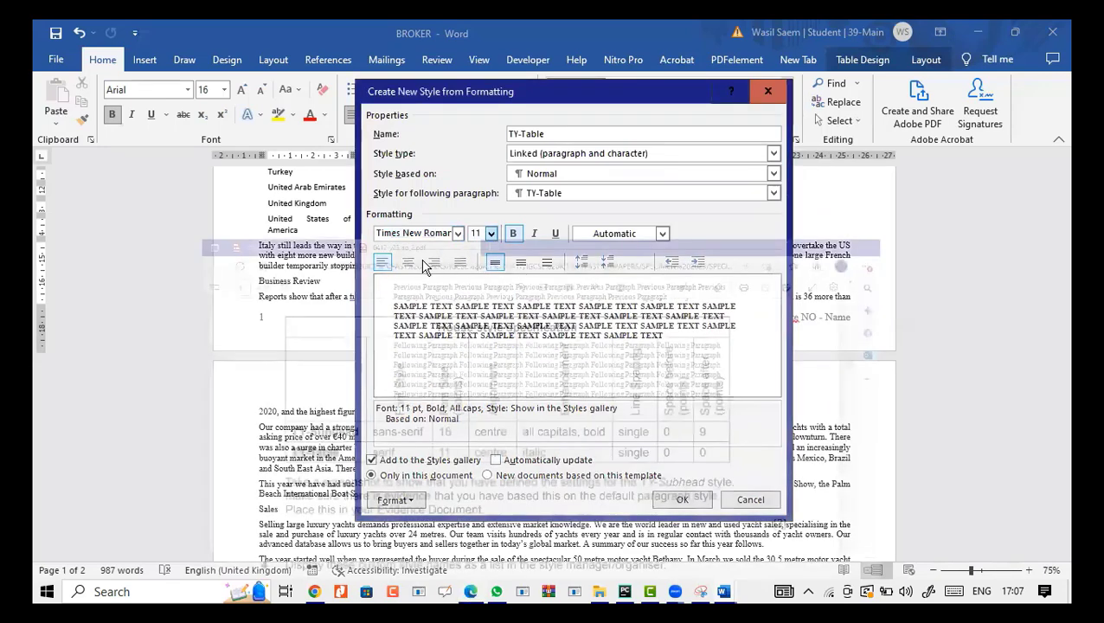
pyautogui.hotkey('alt', 'Tab')
pyautogui.hotkey('ctrl', 'e')
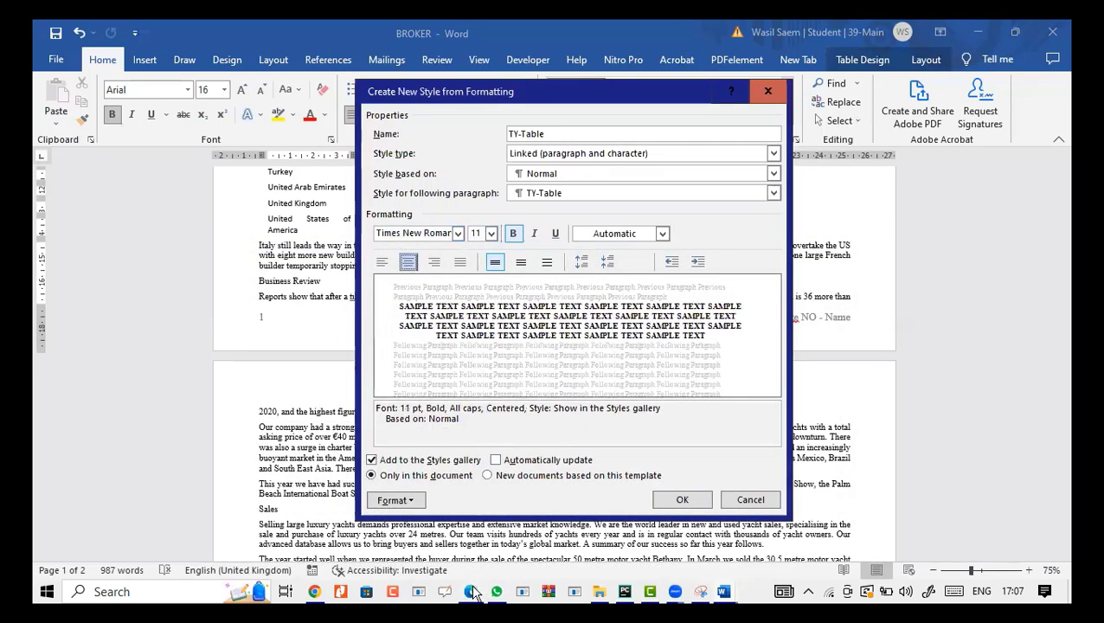
# Check the enhancement required for TY-Table in the exam paper and apply Italic to the style.
pyautogui.click(471, 591)
pyautogui.hotkey('alt', 'Tab')
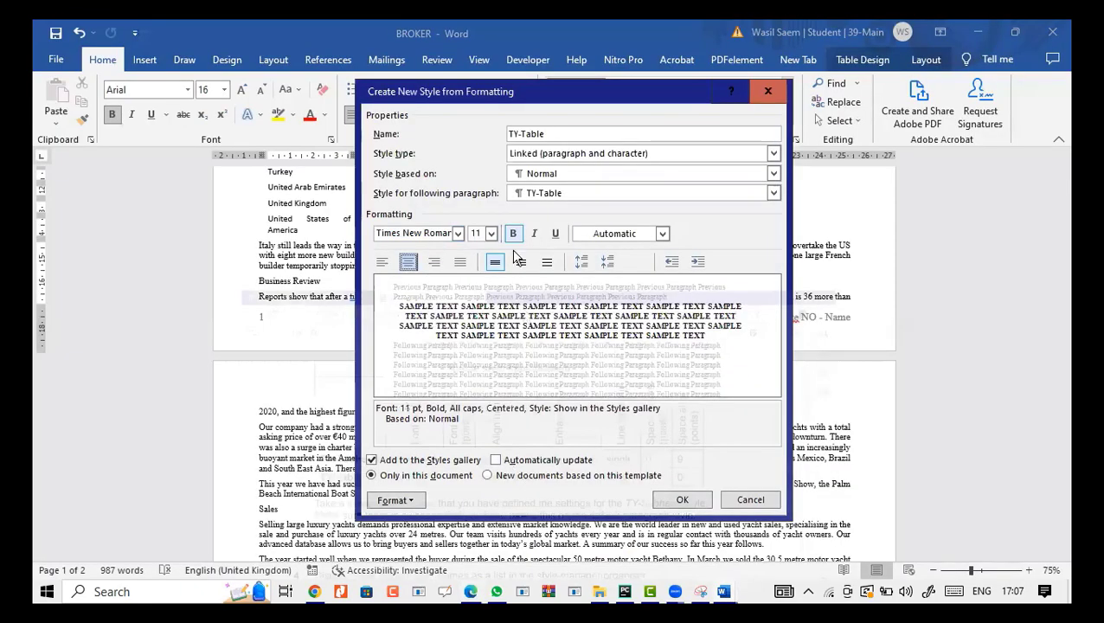
pyautogui.hotkey('ctrl', 'i')
# Check TY-Table's line spacing and its space before and after against the exam paper, then save the style.
pyautogui.click(472, 591)
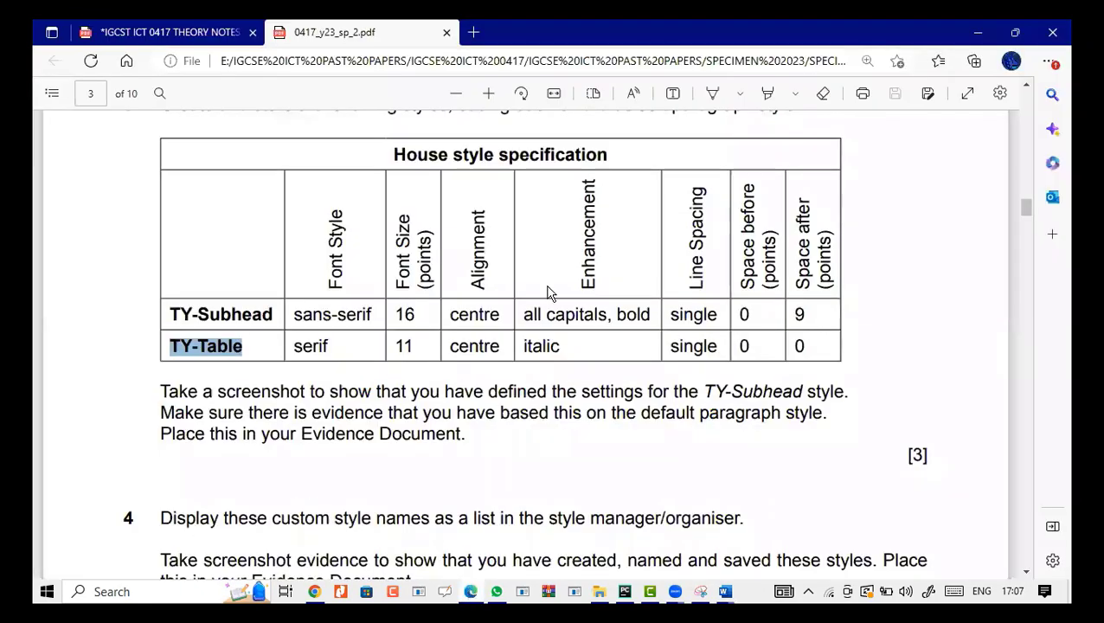
pyautogui.hotkey('alt', 'Tab')
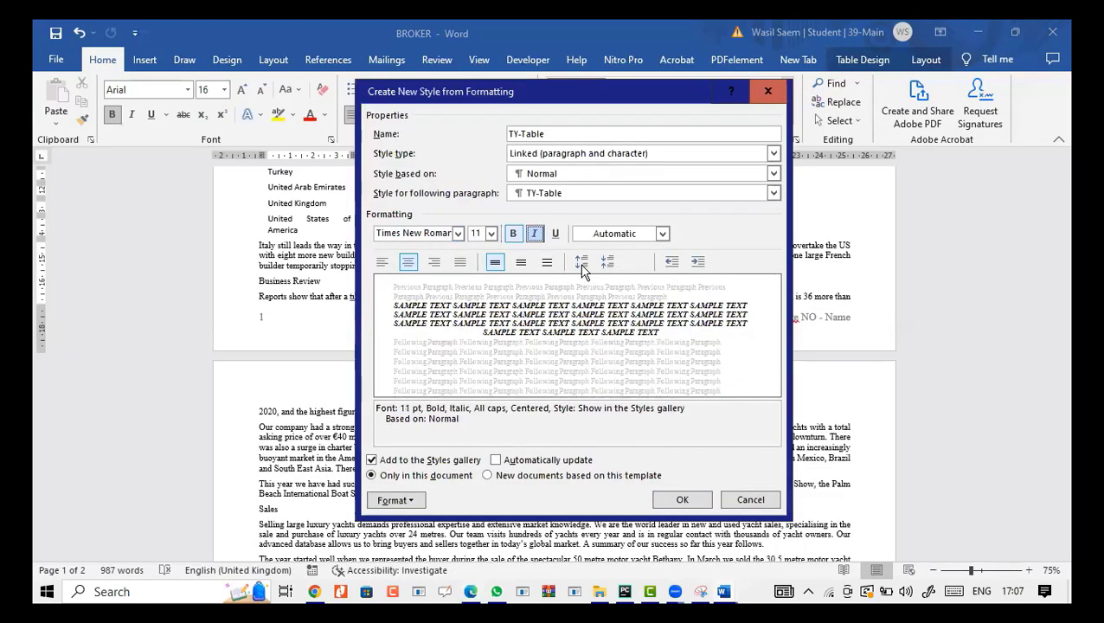
pyautogui.click(396, 500)
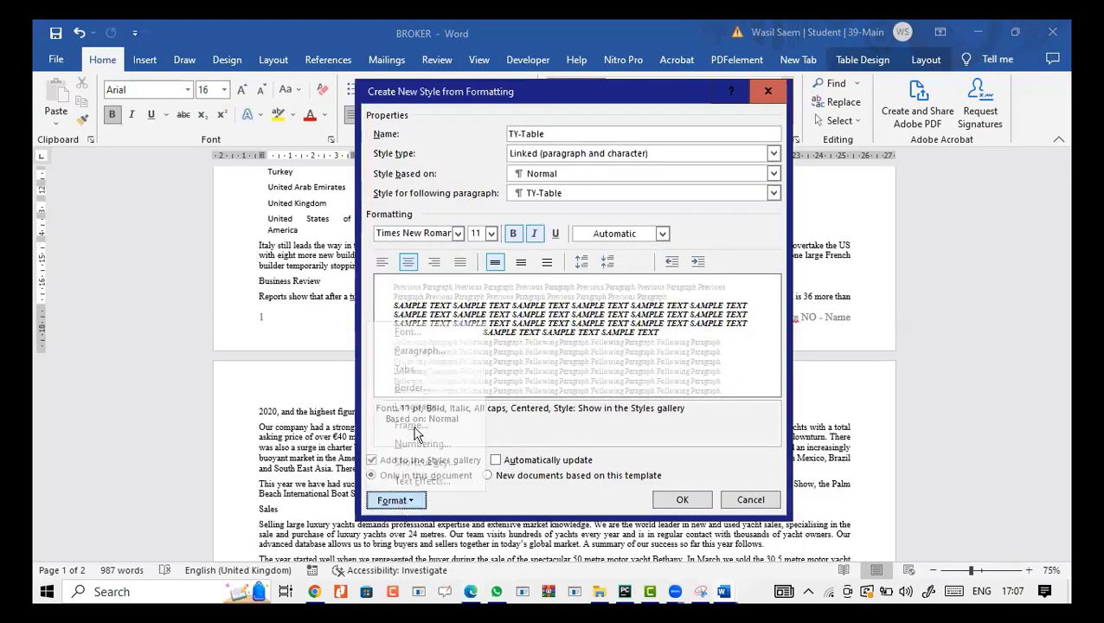
pyautogui.click(420, 351)
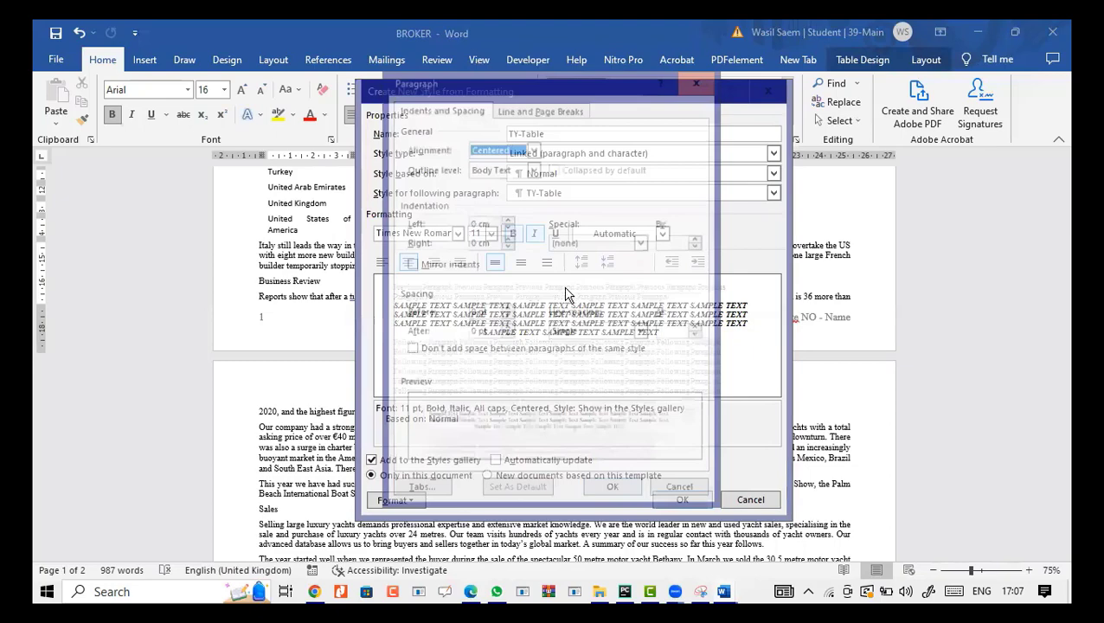
pyautogui.click(604, 335)
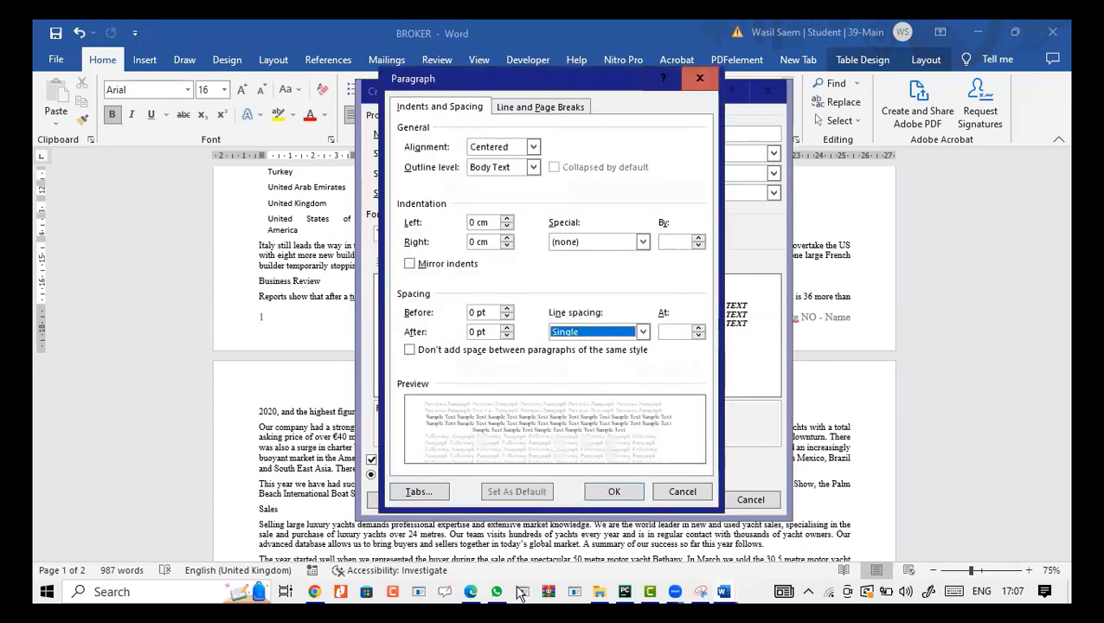
pyautogui.click(473, 592)
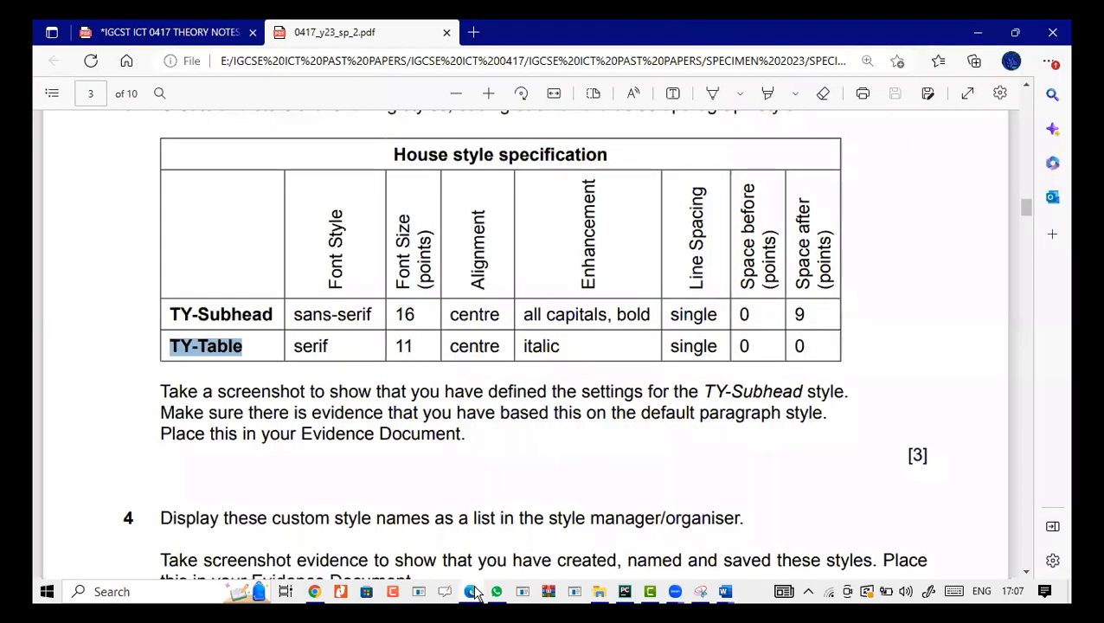
pyautogui.hotkey('alt', 'Tab')
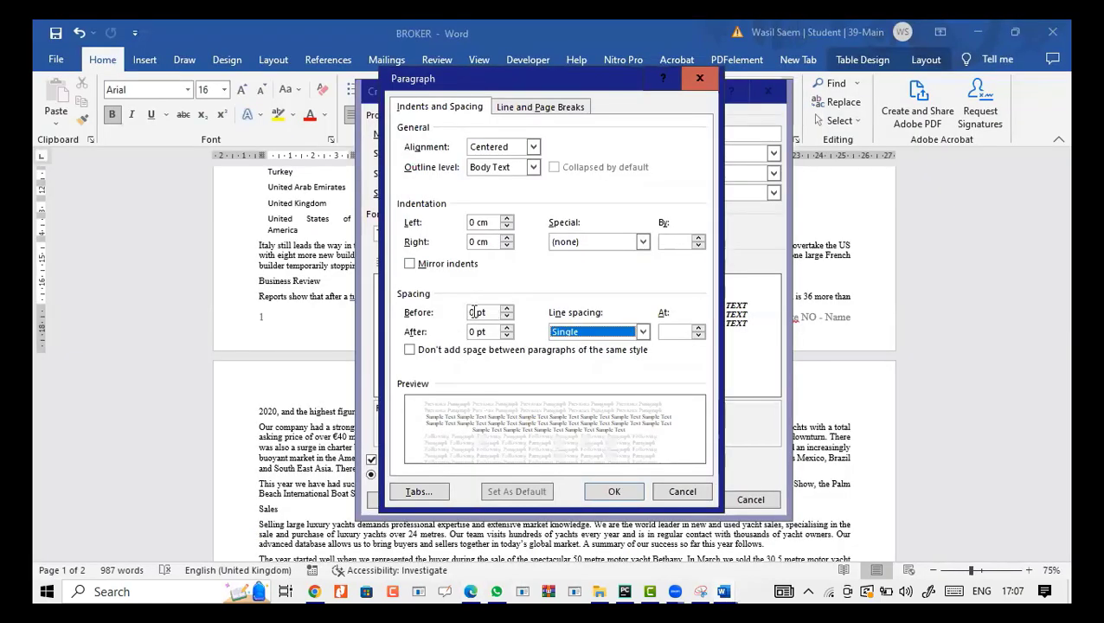
pyautogui.click(672, 497)
pyautogui.click(677, 501)
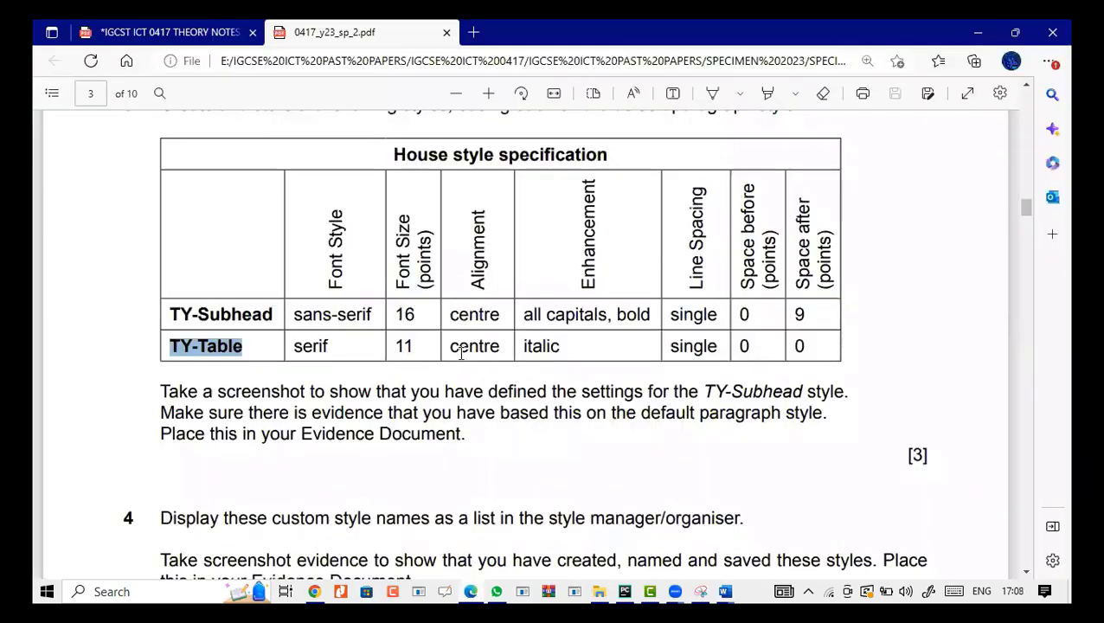
# Switch to the exam paper in the browser and draw a pen tick above the [3] mark of the house style question.
pyautogui.click(468, 591)
pyautogui.scroll(-3, 449, 372)
pyautogui.click(716, 92)
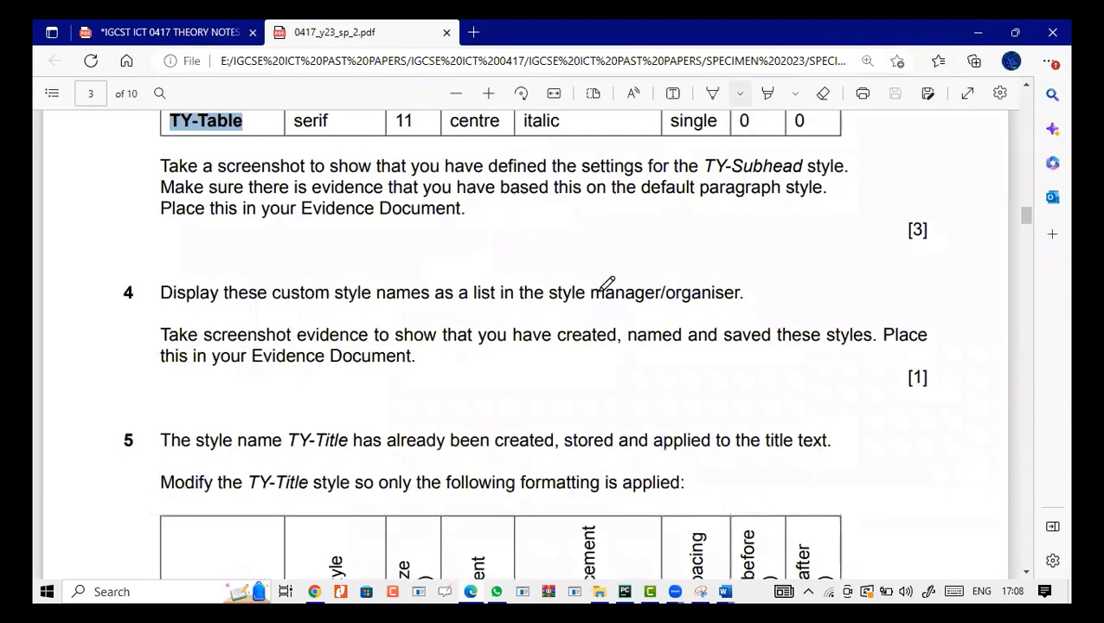
pyautogui.scroll(2, 606, 284)
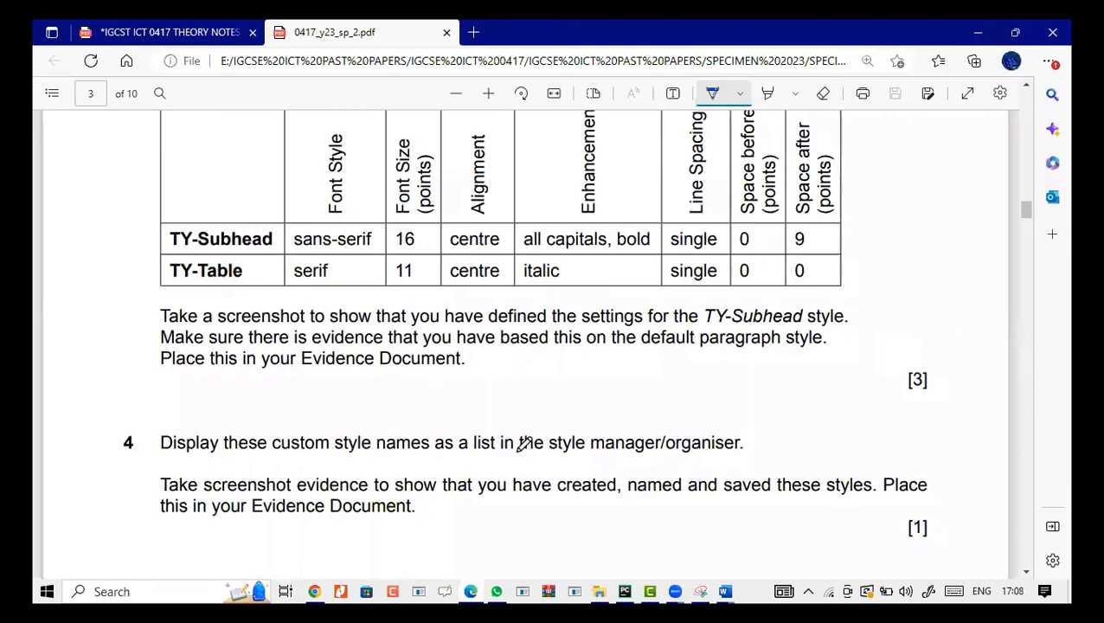
pyautogui.moveTo(911, 350); pyautogui.dragTo(943, 335)
# Circle question number 4 with the pen and tick its instruction to list the custom styles in the style manager.
pyautogui.scroll(-2, 125, 281)
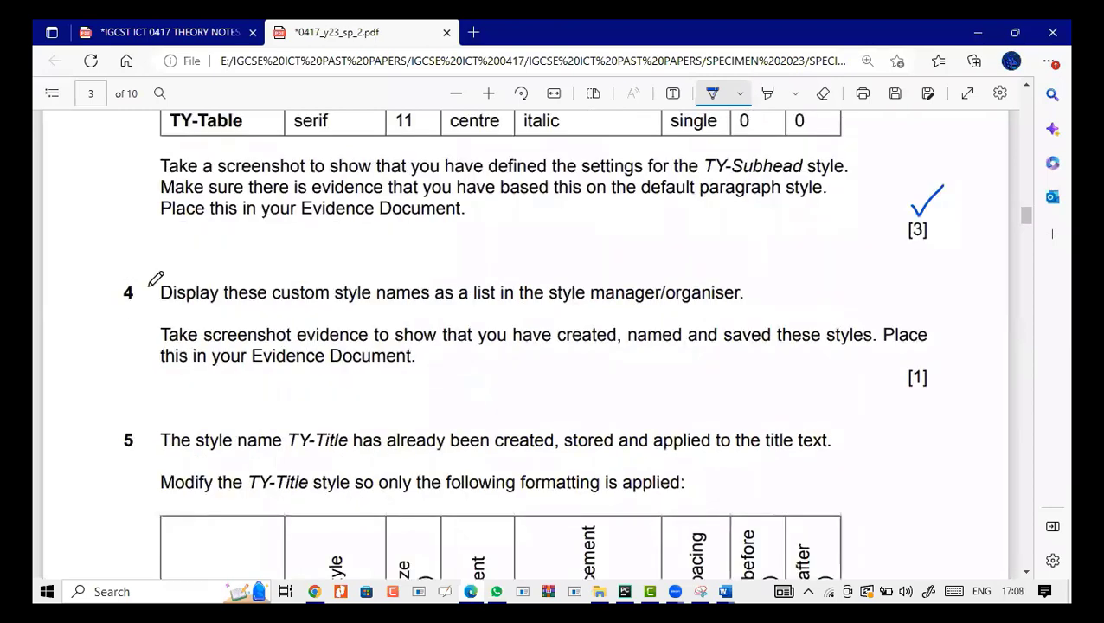
pyautogui.moveTo(100, 270); pyautogui.dragTo(113, 275)
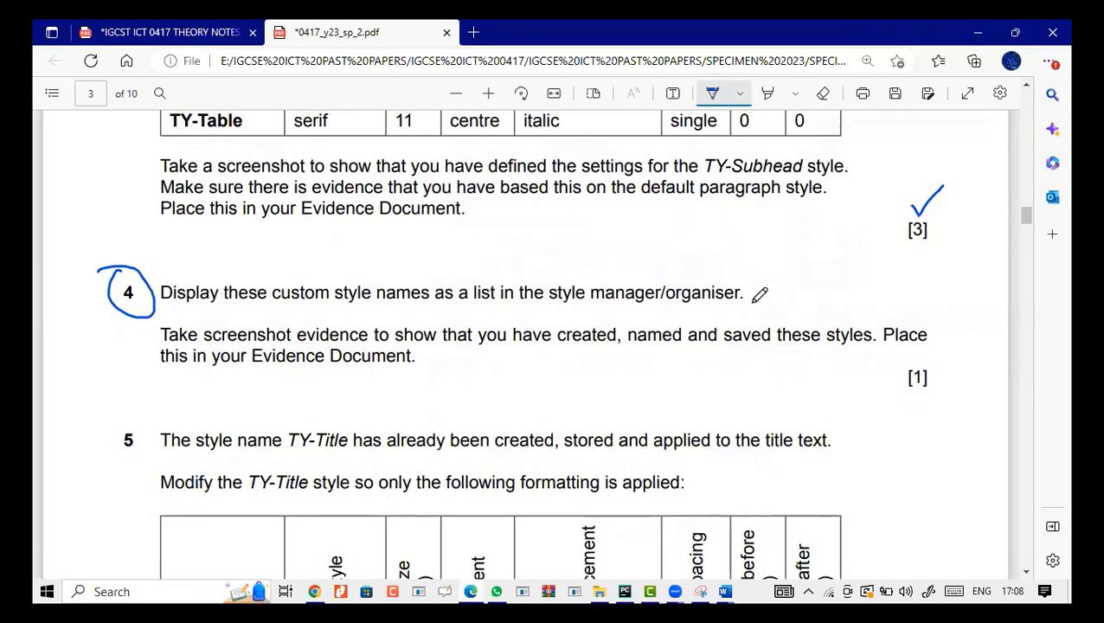
pyautogui.moveTo(744, 292); pyautogui.dragTo(783, 277)
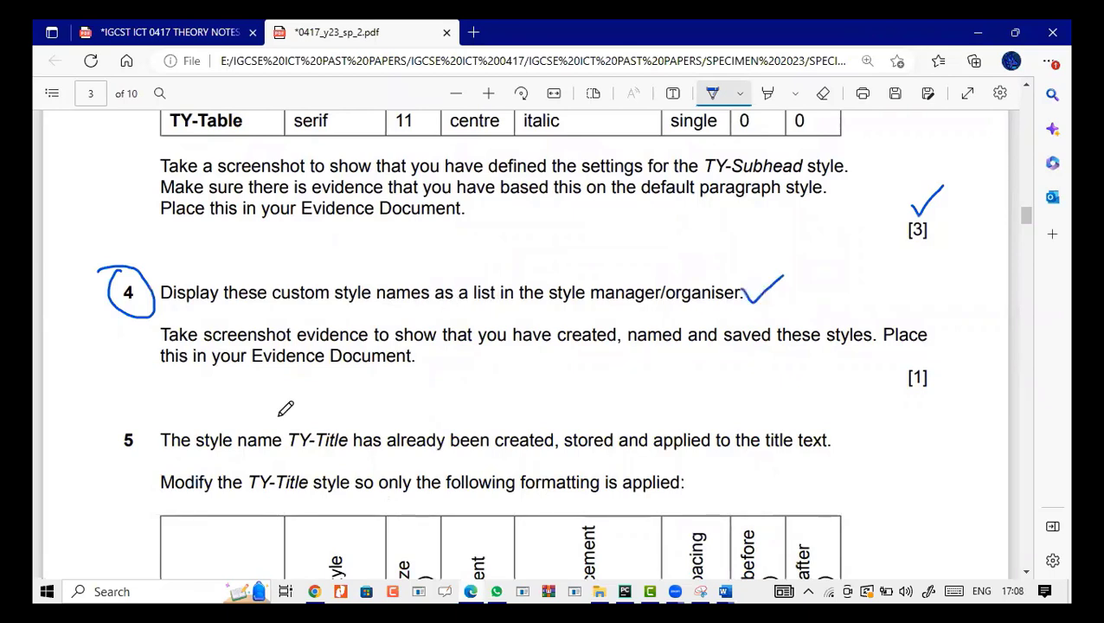
# Switch to BROKER in Word and display the custom styles in the styles gallery and the full Styles list.
pyautogui.click(725, 591)
pyautogui.click(811, 519)
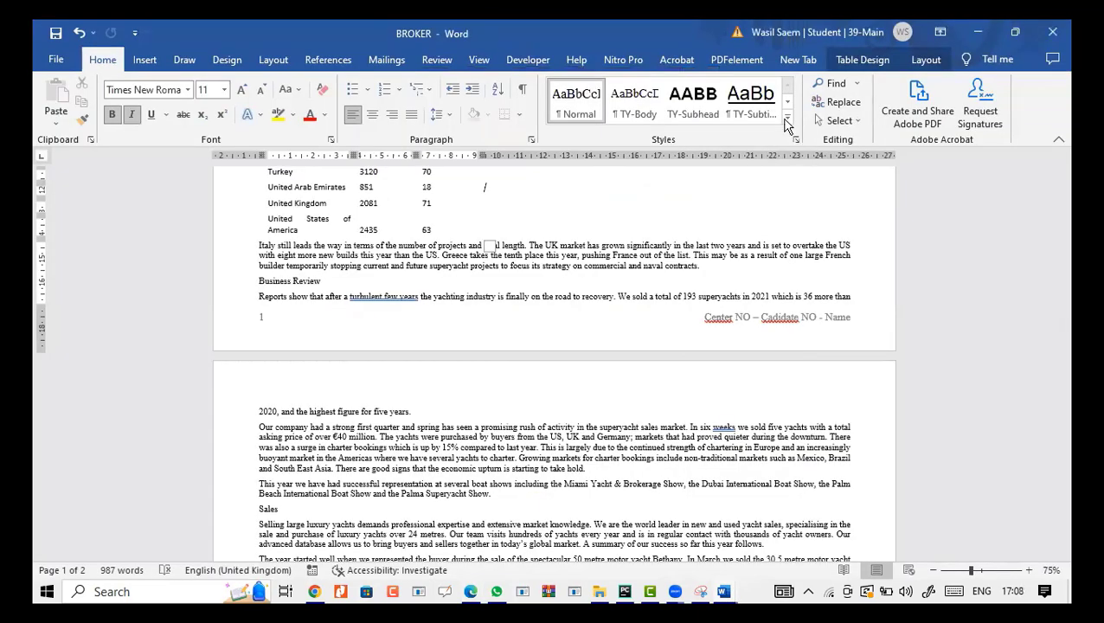
pyautogui.click(787, 121)
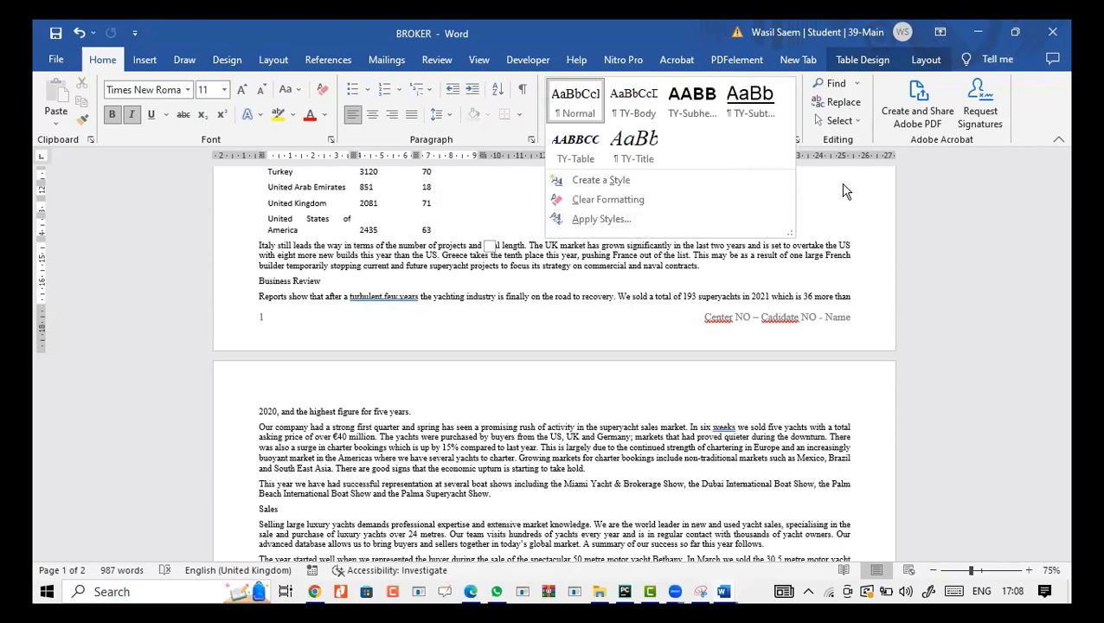
pyautogui.click(765, 159)
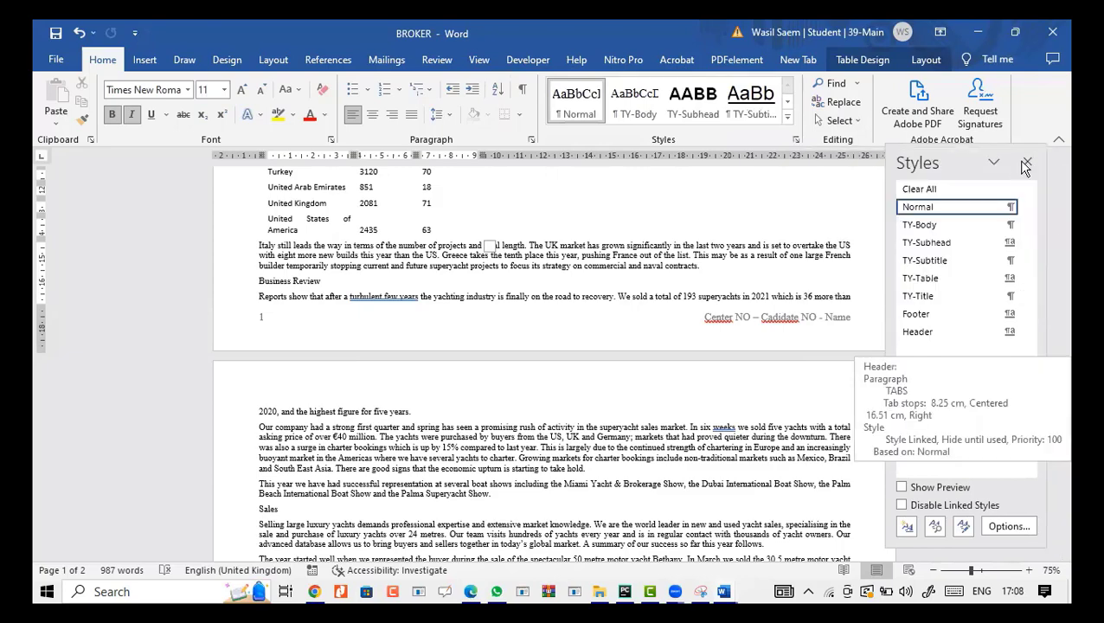
# Switch to the exam paper in the browser and read the formatting that question 5 requires for the TY-Title style.
pyautogui.click(470, 591)
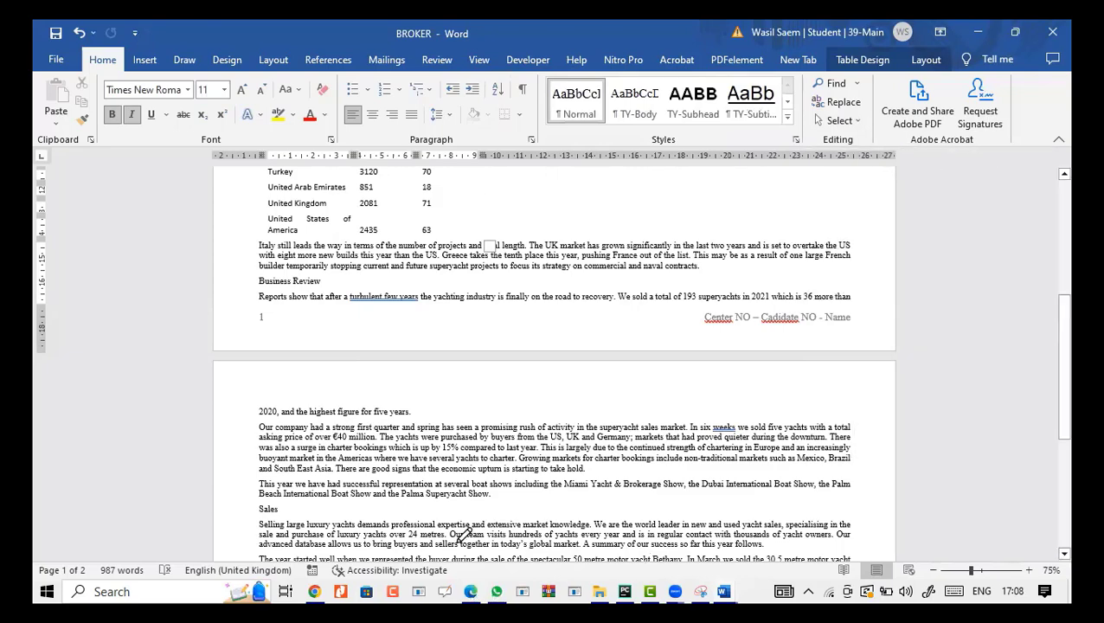
pyautogui.scroll(-2, 372, 346)
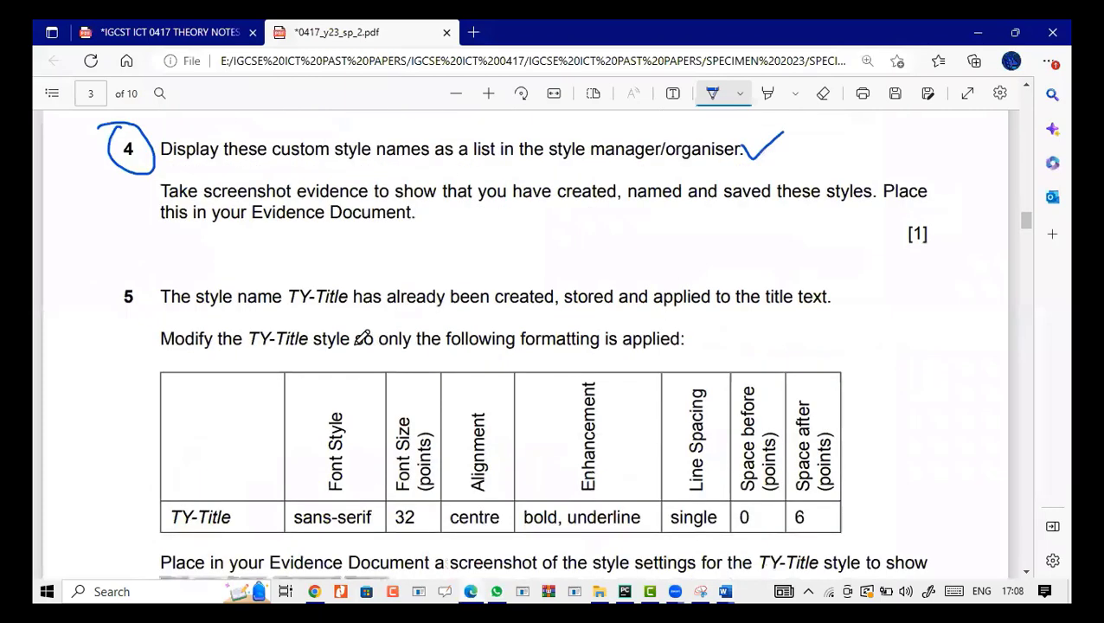
pyautogui.scroll(-1, 364, 339)
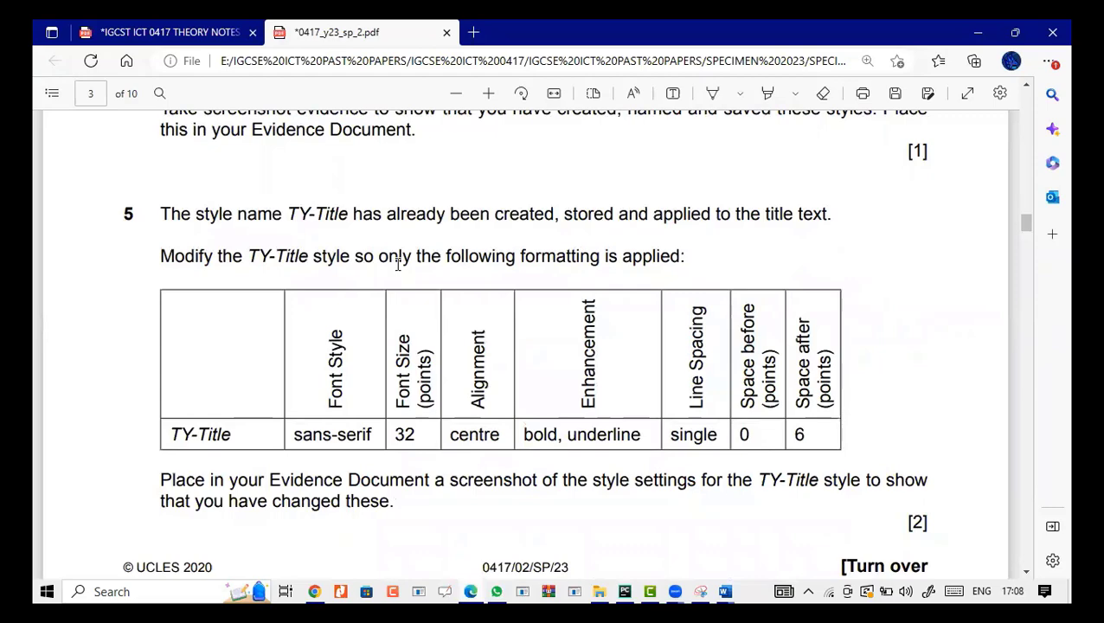
pyautogui.scroll(-3, 566, 339)
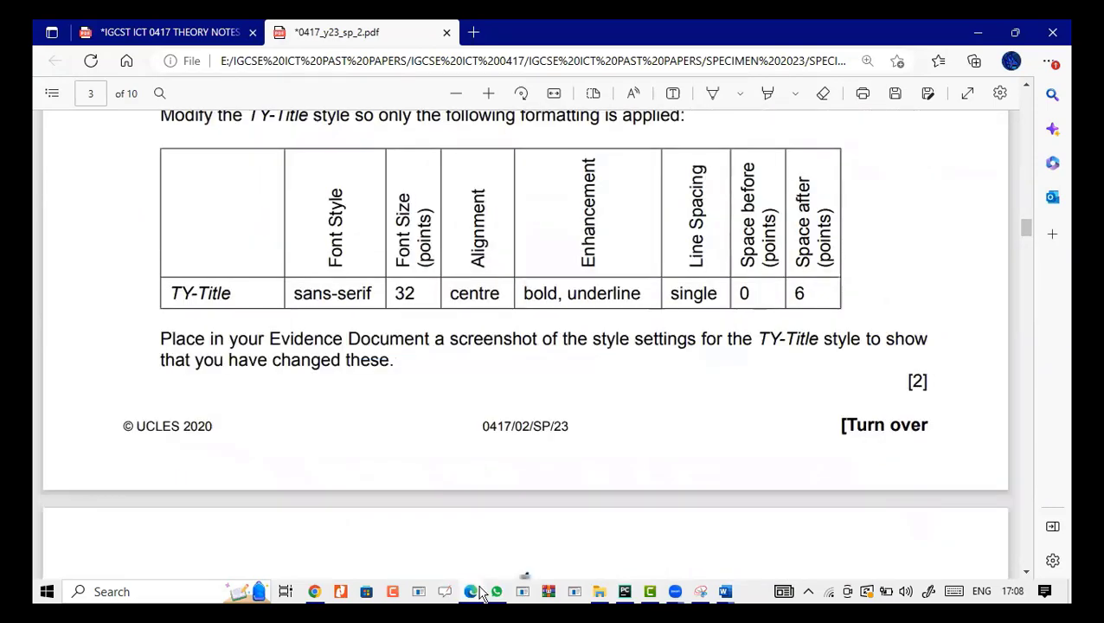
pyautogui.scroll(-1, 640, 369)
# Open the TY-Title style for modification in BROKER and check its required font style and size in the exam paper.
pyautogui.hotkey('alt', 'Tab')
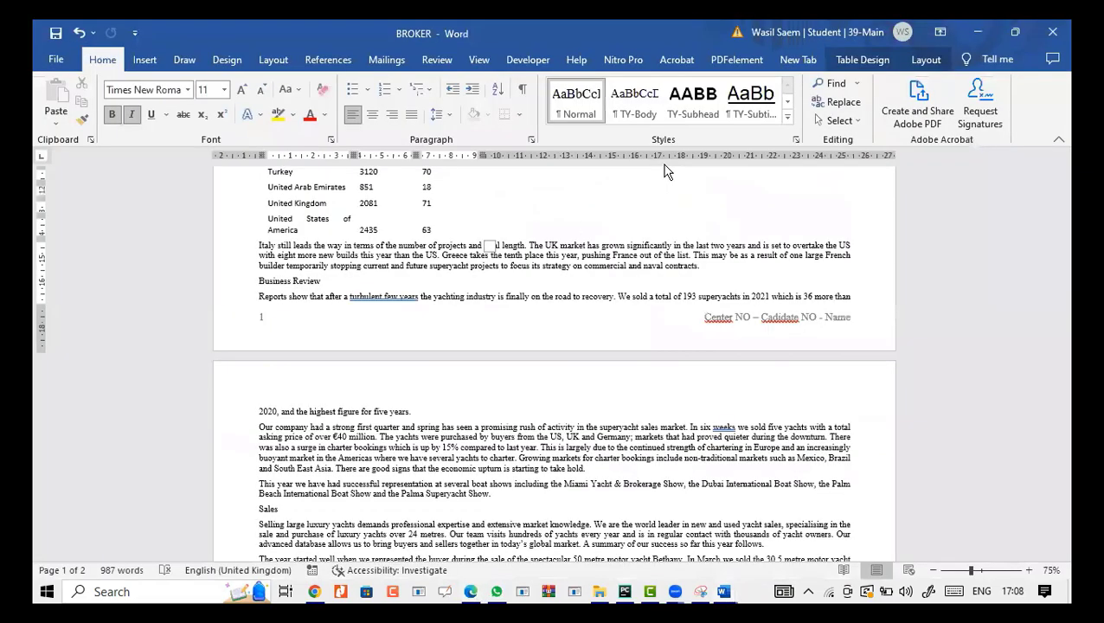
pyautogui.click(788, 121)
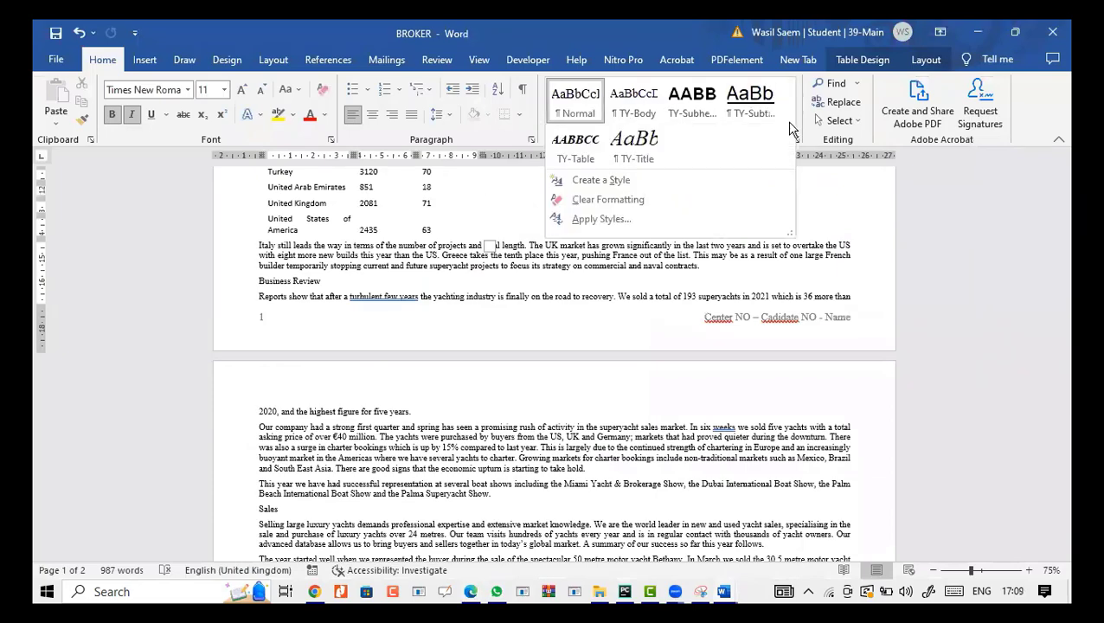
pyautogui.rightClick(635, 159)
pyautogui.click(654, 174)
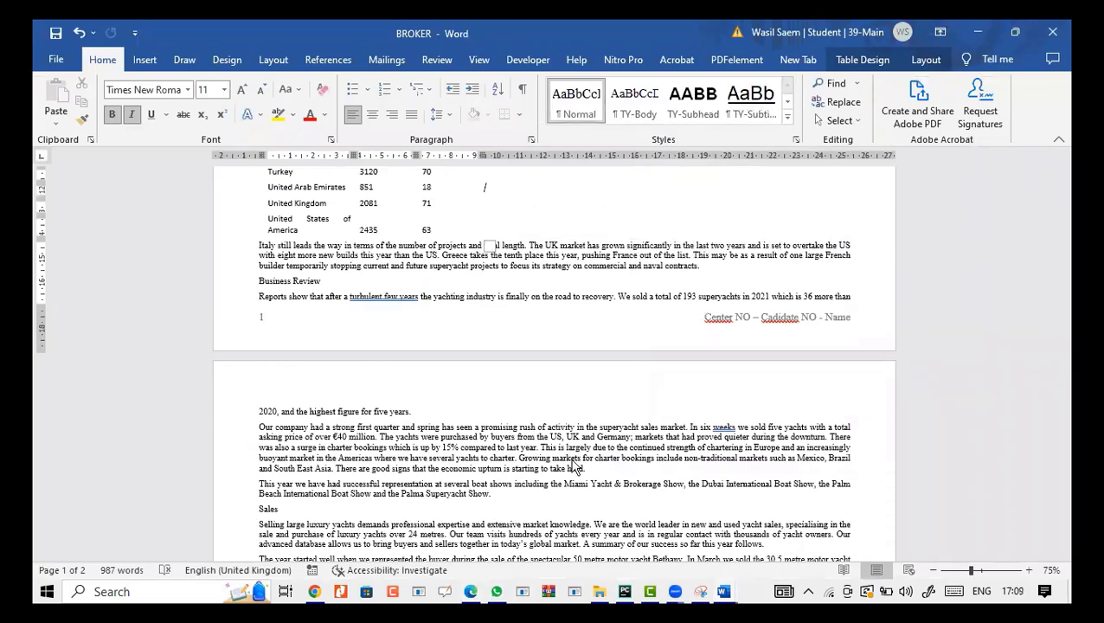
pyautogui.click(472, 591)
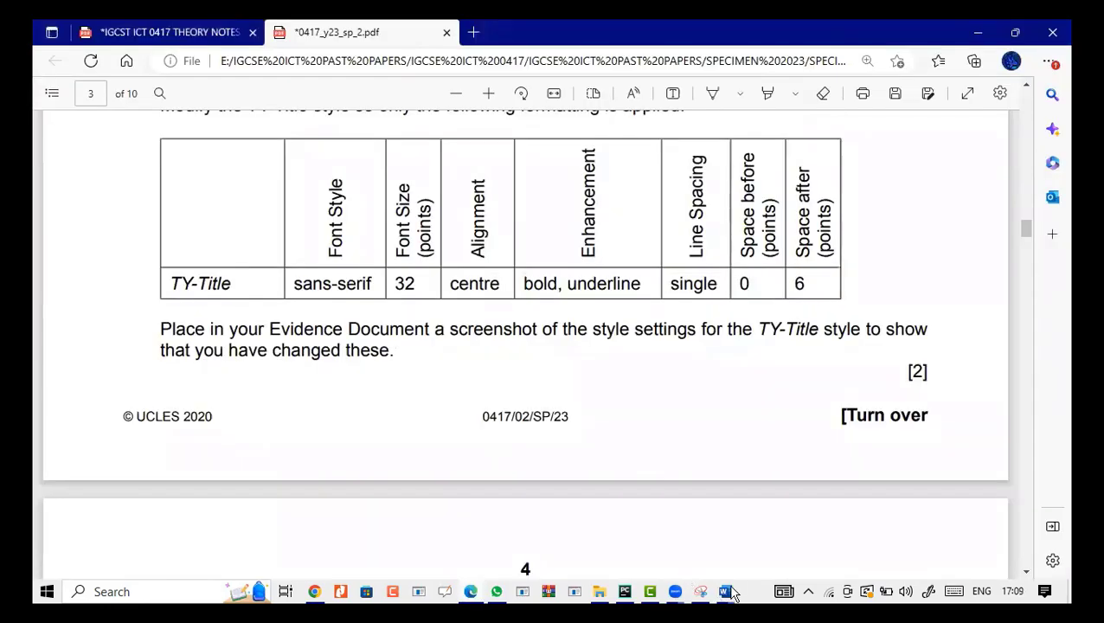
pyautogui.moveTo(725, 591)
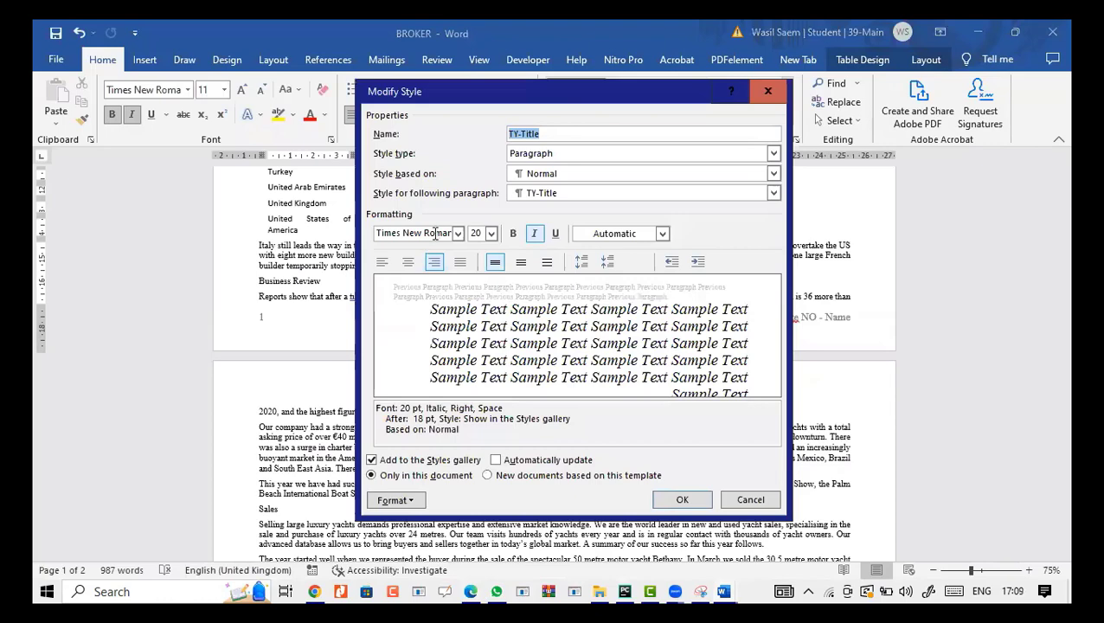
# Set the TY-Title style's font to Arial and its size to 32, and check the remaining requirements in the exam paper.
pyautogui.click(460, 234)
pyautogui.click(435, 306)
pyautogui.click(491, 234)
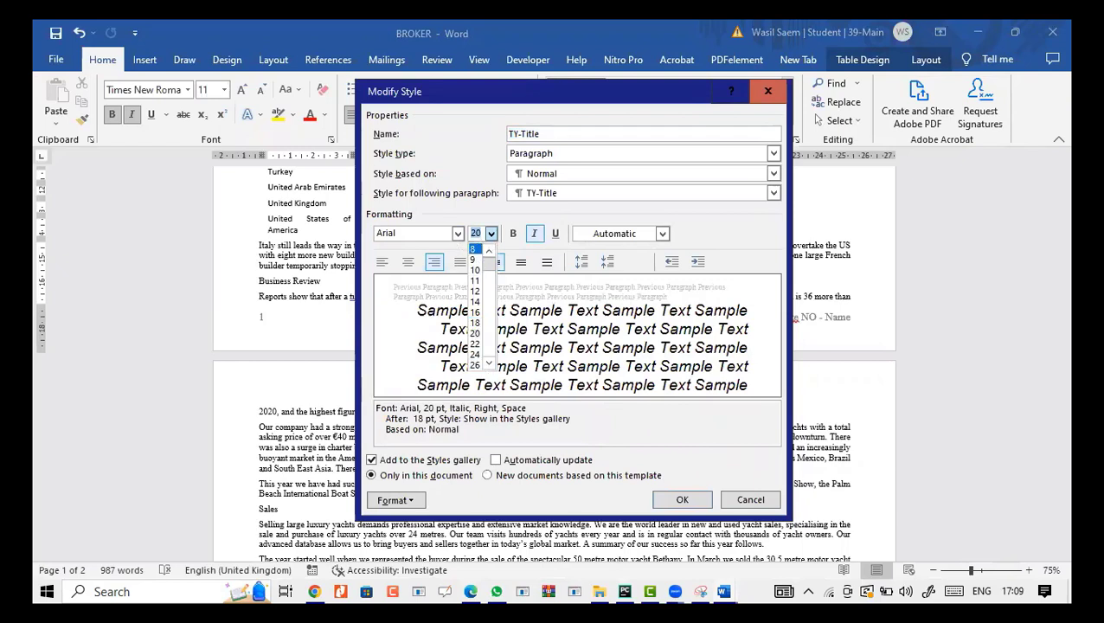
pyautogui.write('32')
pyautogui.click(475, 269)
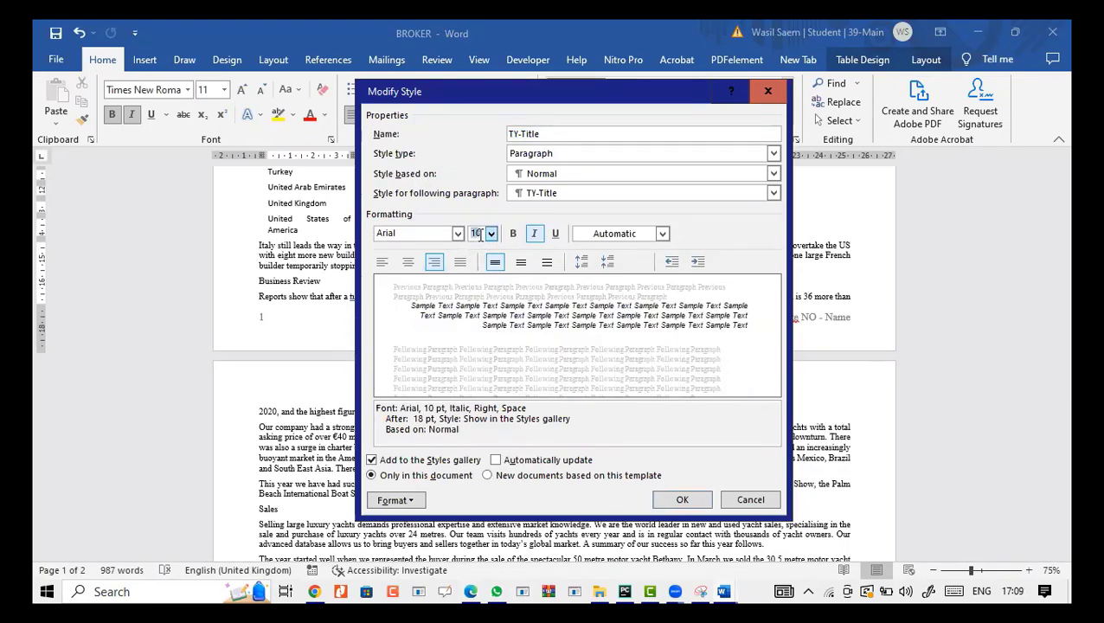
pyautogui.write('32')
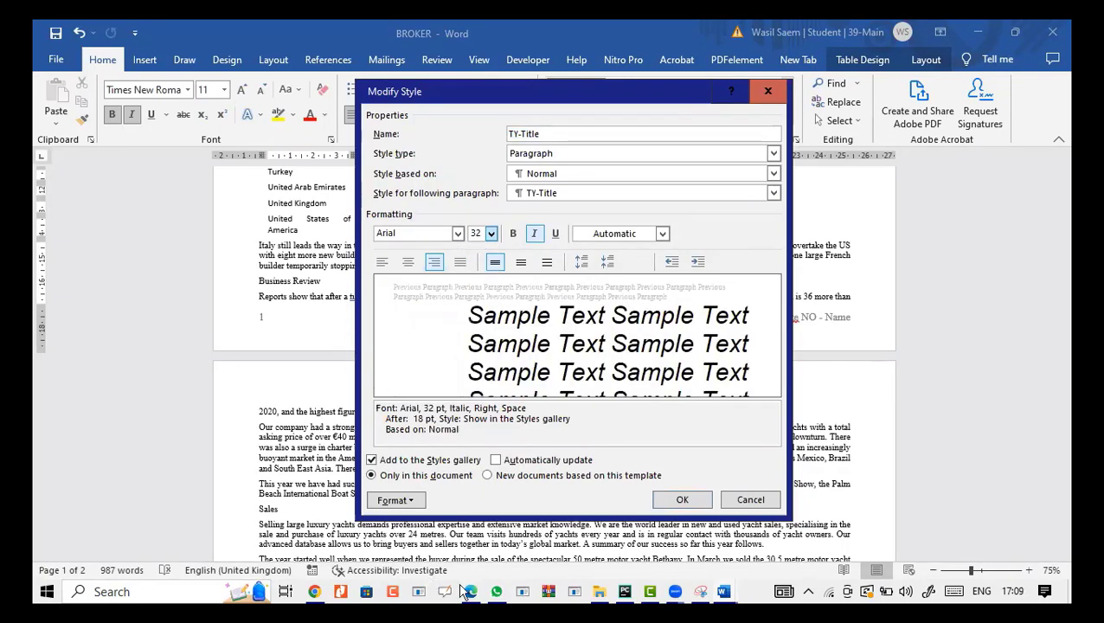
pyautogui.click(471, 591)
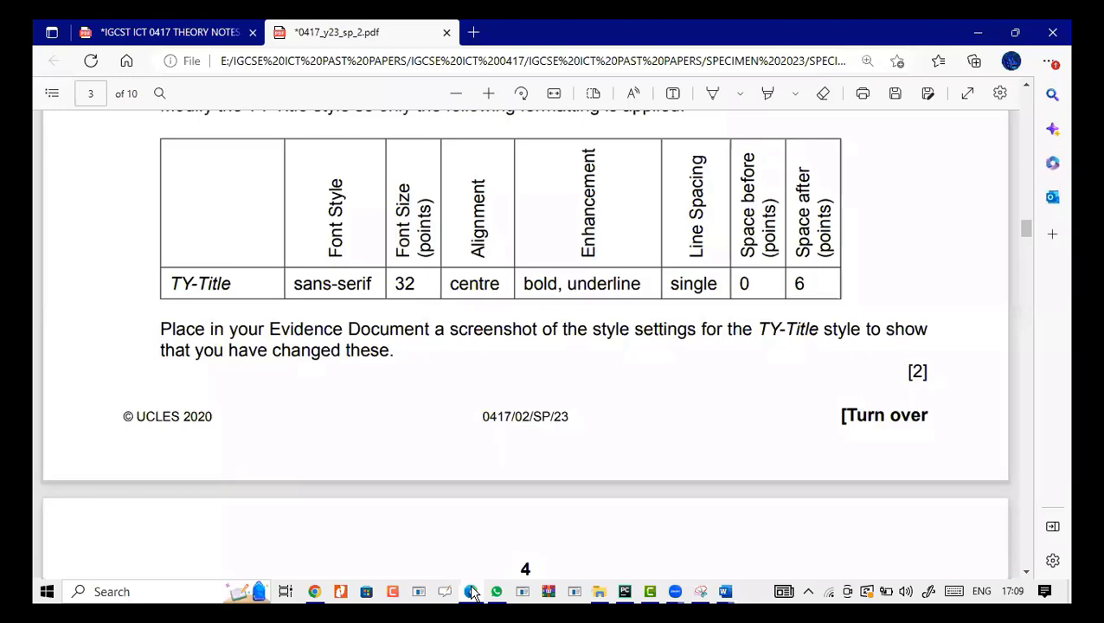
pyautogui.click(472, 592)
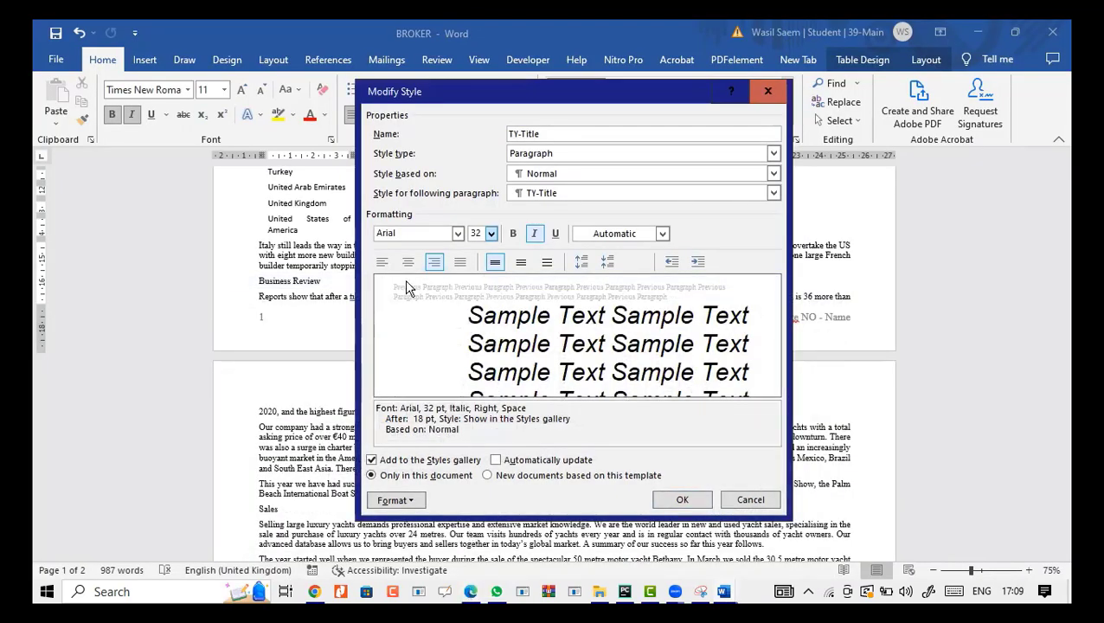
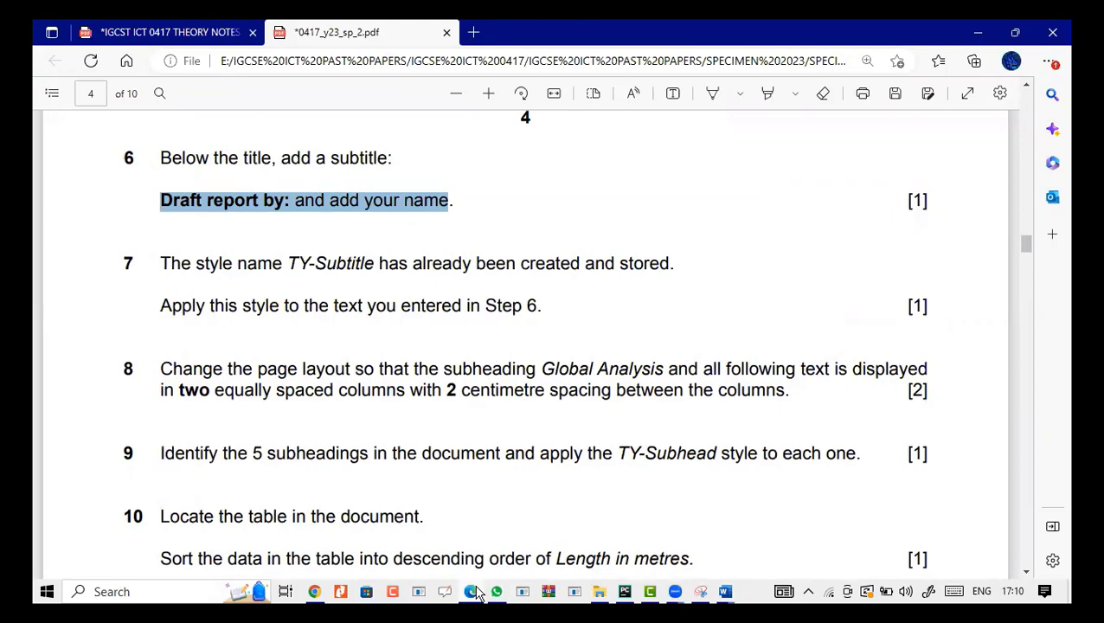
# Switch to BROKER in Word and apply the TY-Subtitle style to the "Draft report by: and add your name" line.
pyautogui.hotkey('alt', 'Tab')
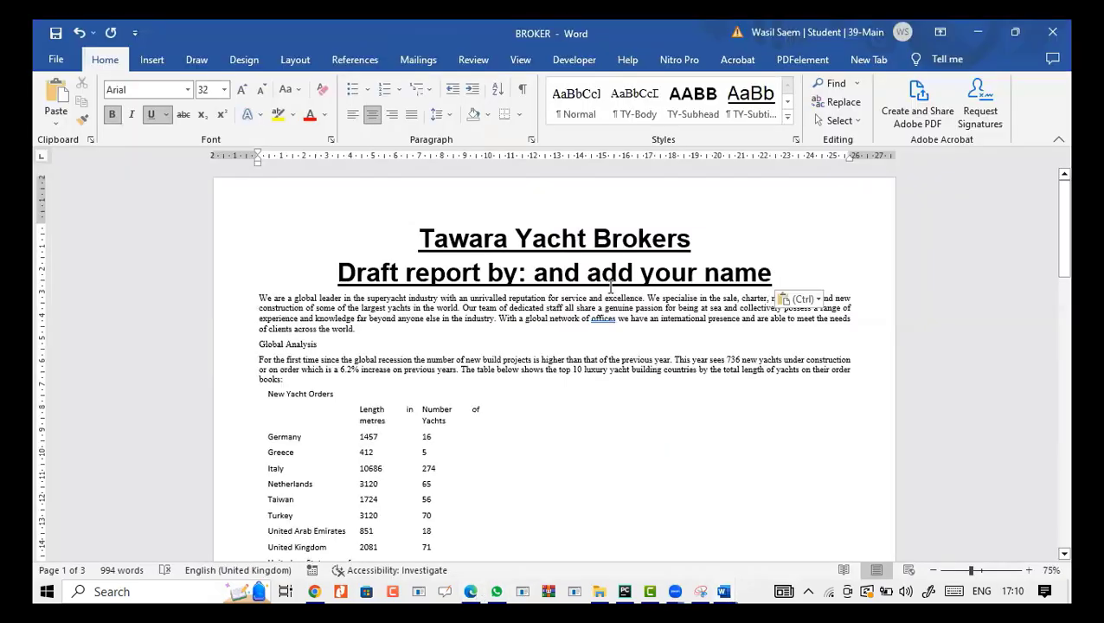
pyautogui.moveTo(610, 287); pyautogui.dragTo(346, 284)
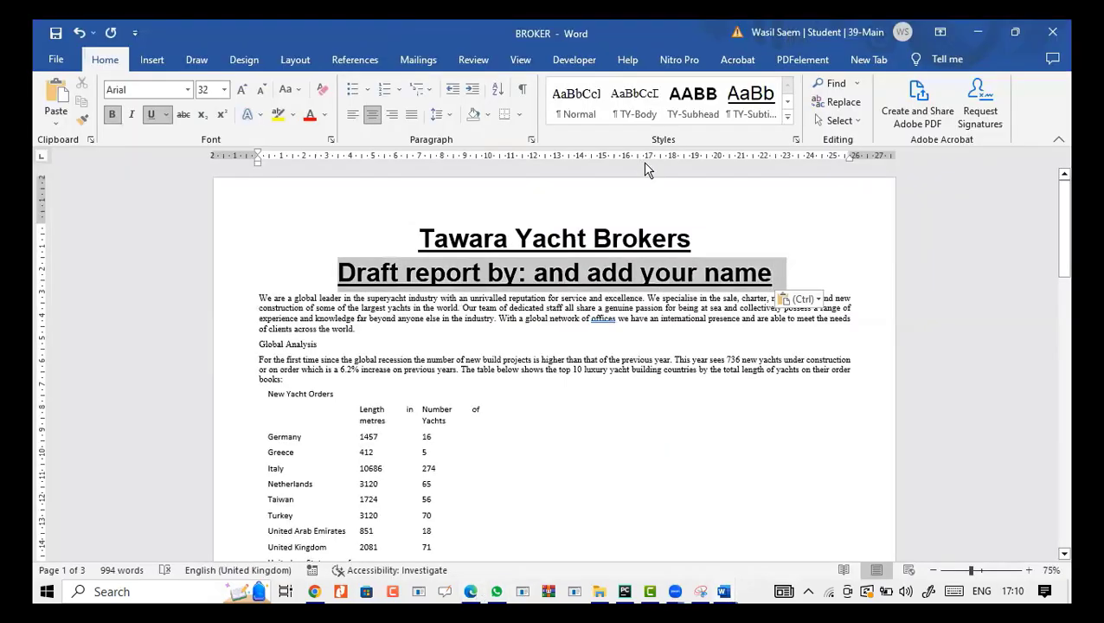
pyautogui.click(753, 104)
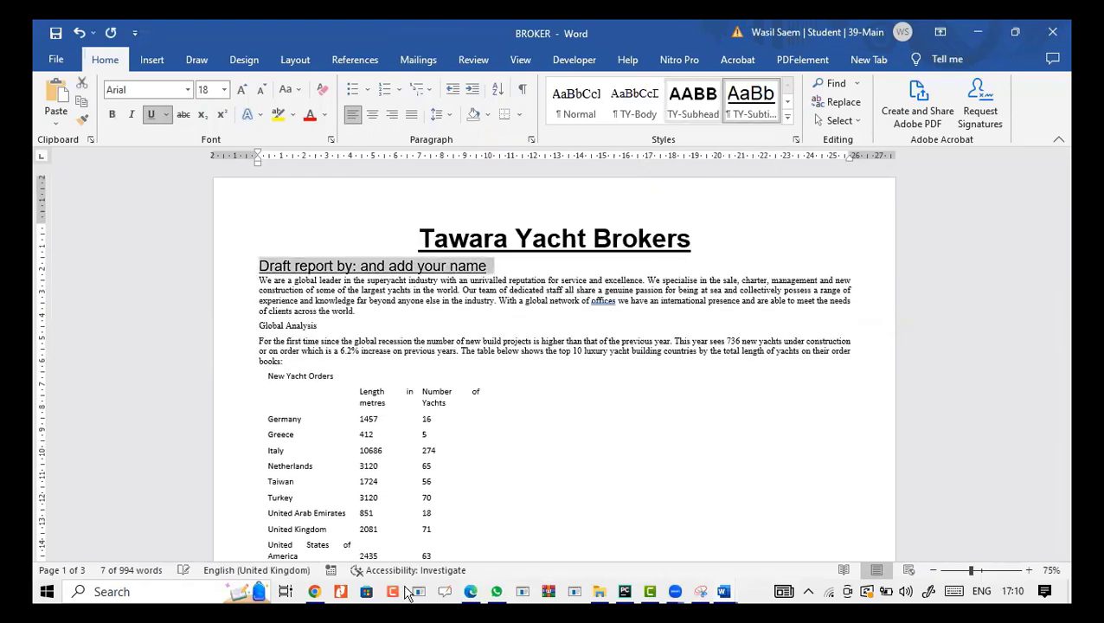
# Switch to the exam paper in the browser and draw pen ticks beside question 7, its instruction and question 8.
pyautogui.hotkey('alt', 'Tab')
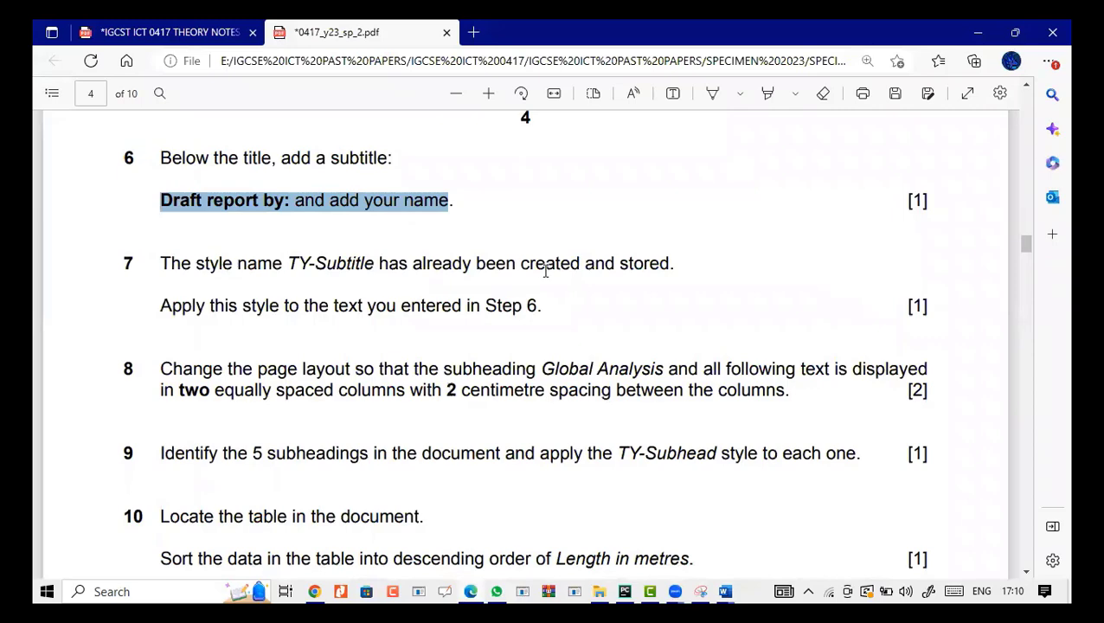
pyautogui.scroll(-1, 657, 129)
pyautogui.click(711, 93)
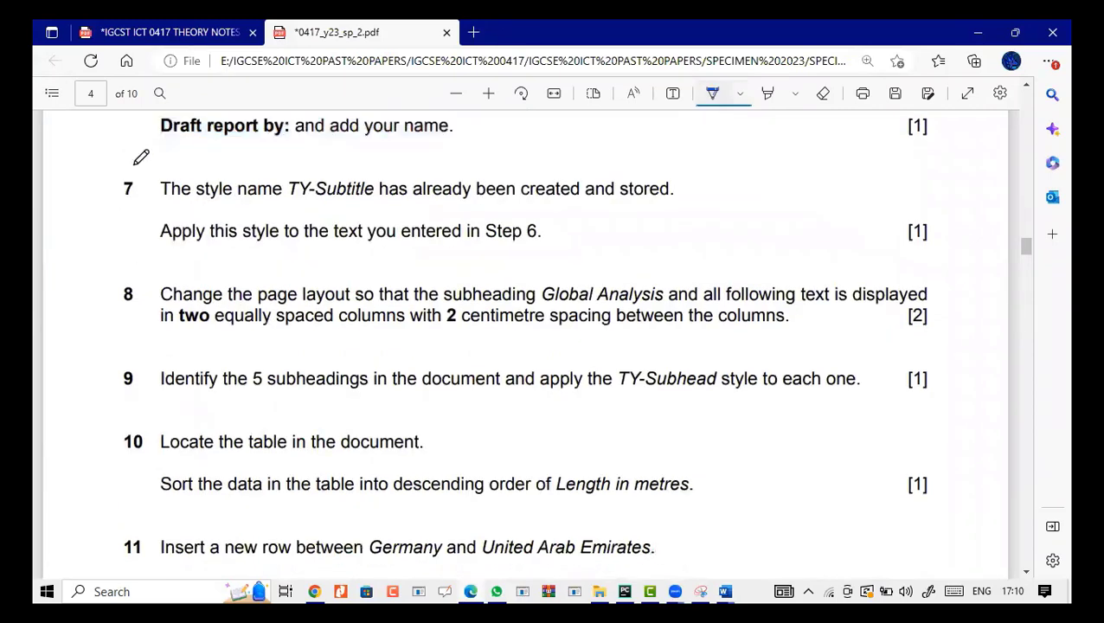
pyautogui.moveTo(98, 184); pyautogui.dragTo(136, 165)
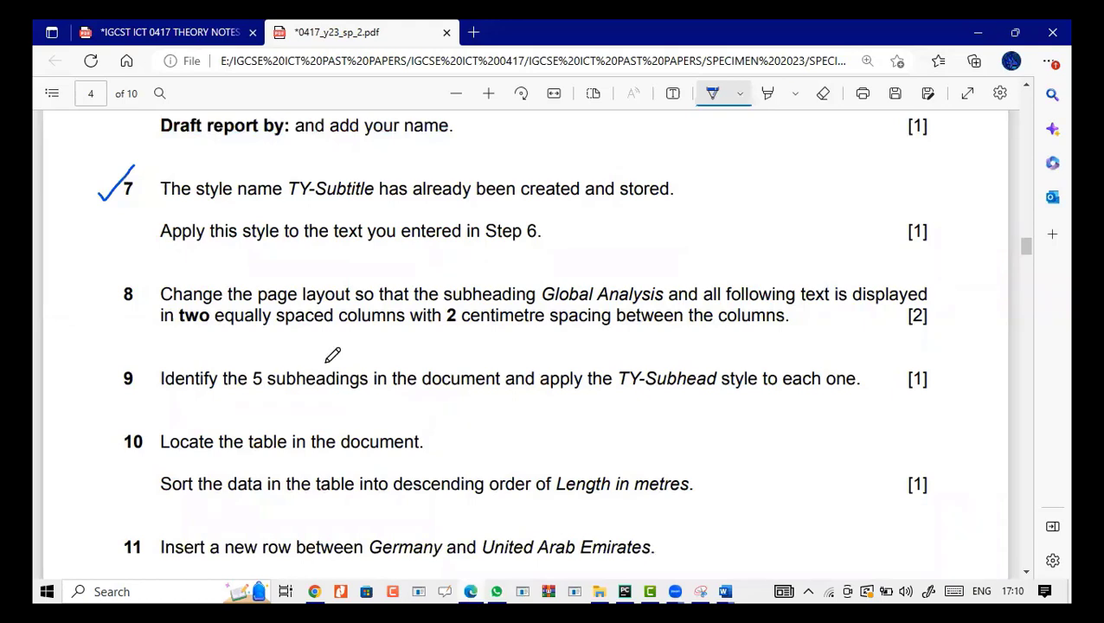
pyautogui.moveTo(561, 230); pyautogui.dragTo(599, 228)
pyautogui.moveTo(84, 292); pyautogui.dragTo(111, 292)
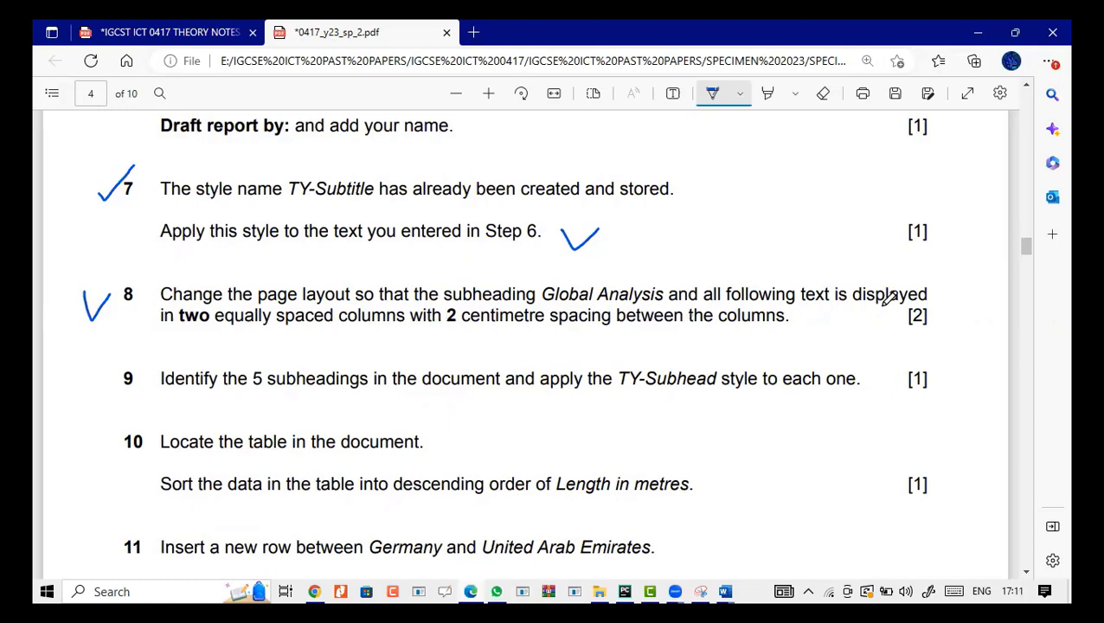
pyautogui.moveTo(936, 286); pyautogui.dragTo(955, 278)
# Switch to BROKER in Word and place the cursor at the end of the paragraph above the Global Analysis subheading.
pyautogui.moveTo(723, 591)
pyautogui.click(777, 539)
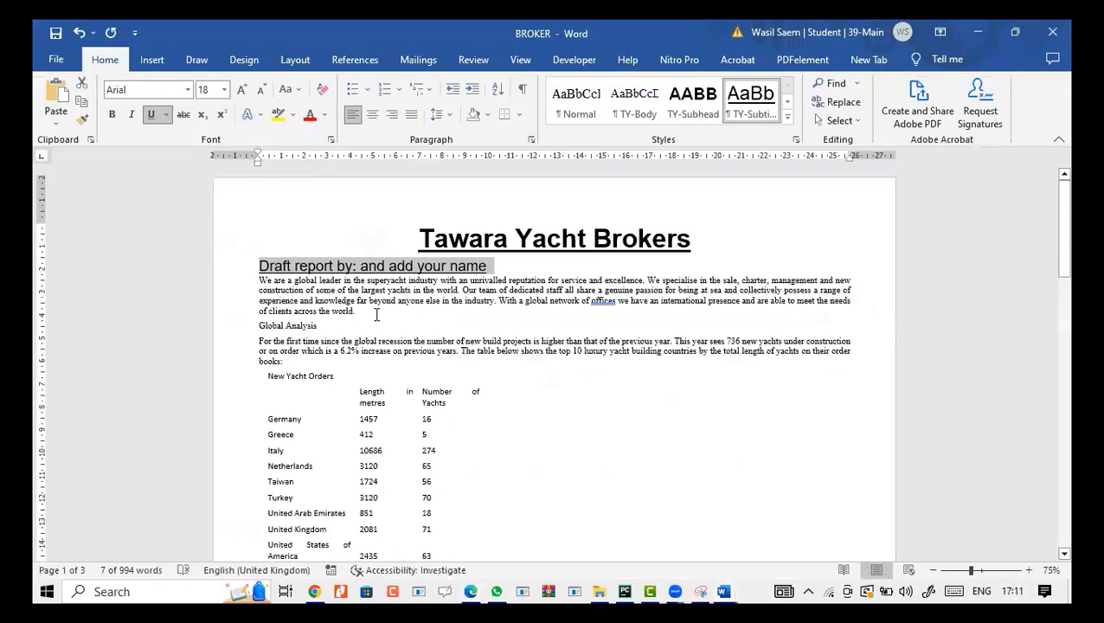
pyautogui.click(355, 316)
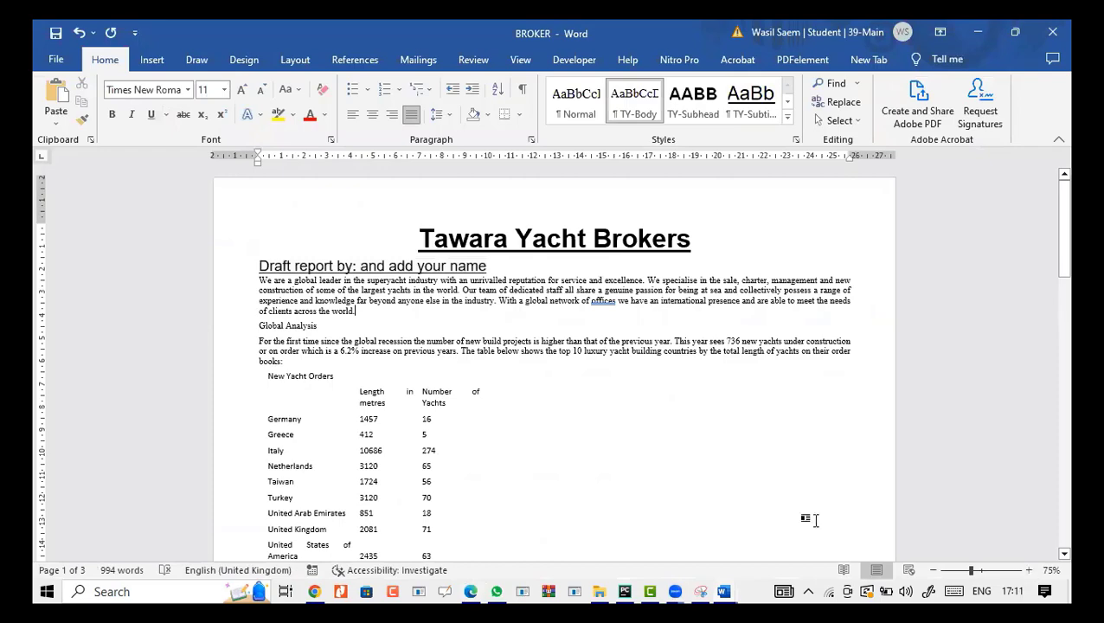
pyautogui.keyDown('ctrl'); pyautogui.scroll(1, 504, 383); pyautogui.keyUp('ctrl')
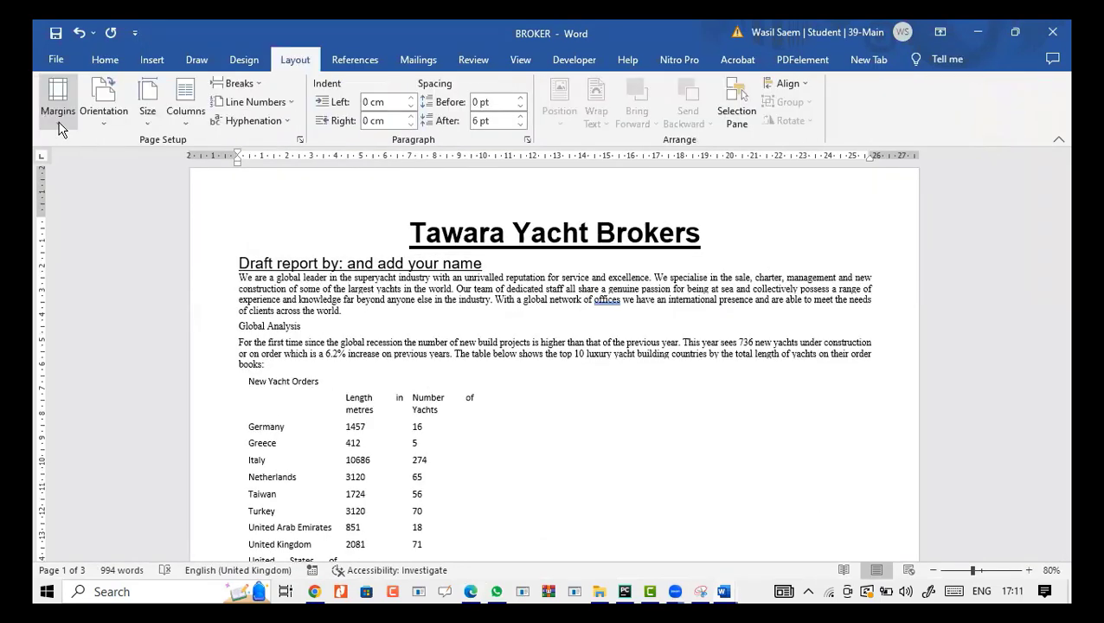
pyautogui.click(60, 124)
pyautogui.click(212, 459)
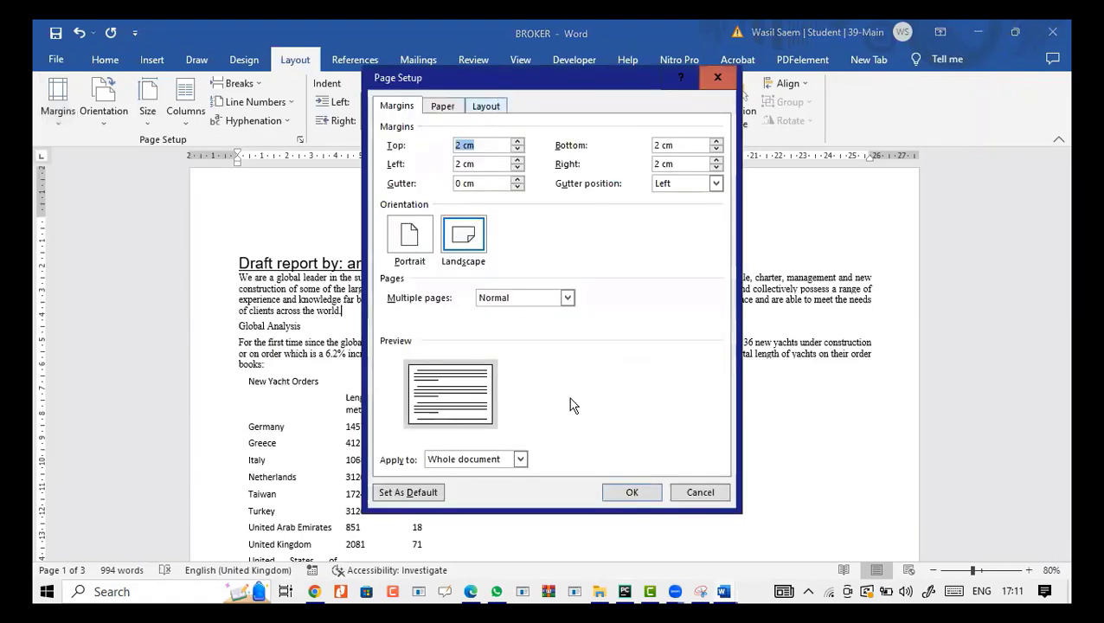
pyautogui.click(783, 496)
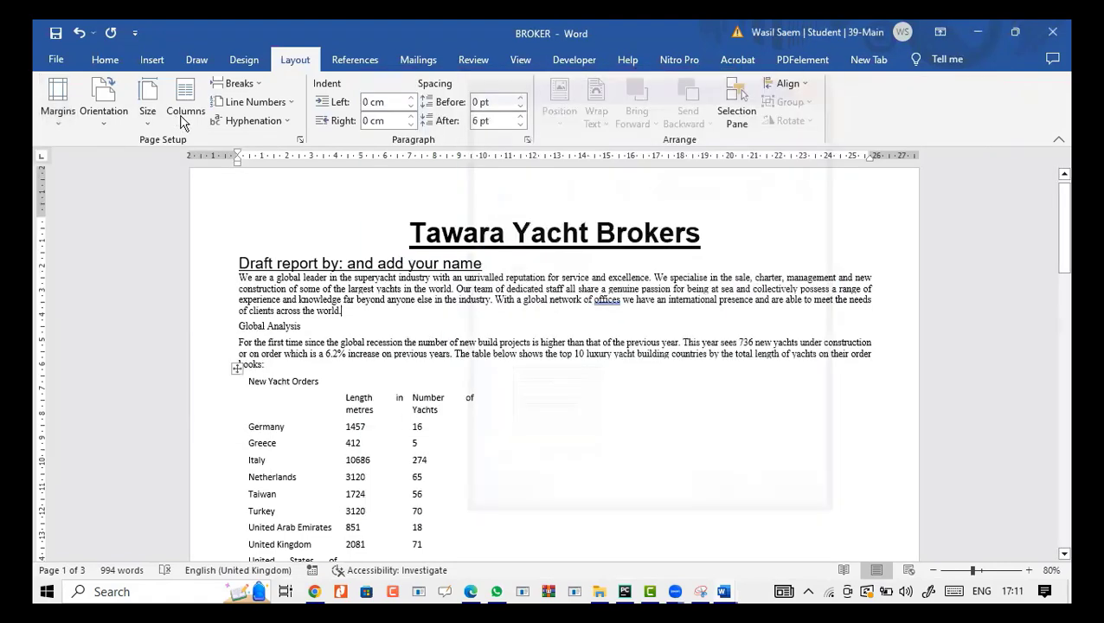
# Lay out the text from this point forward in two equal-width columns with 2 cm spacing between them.
pyautogui.click(184, 112)
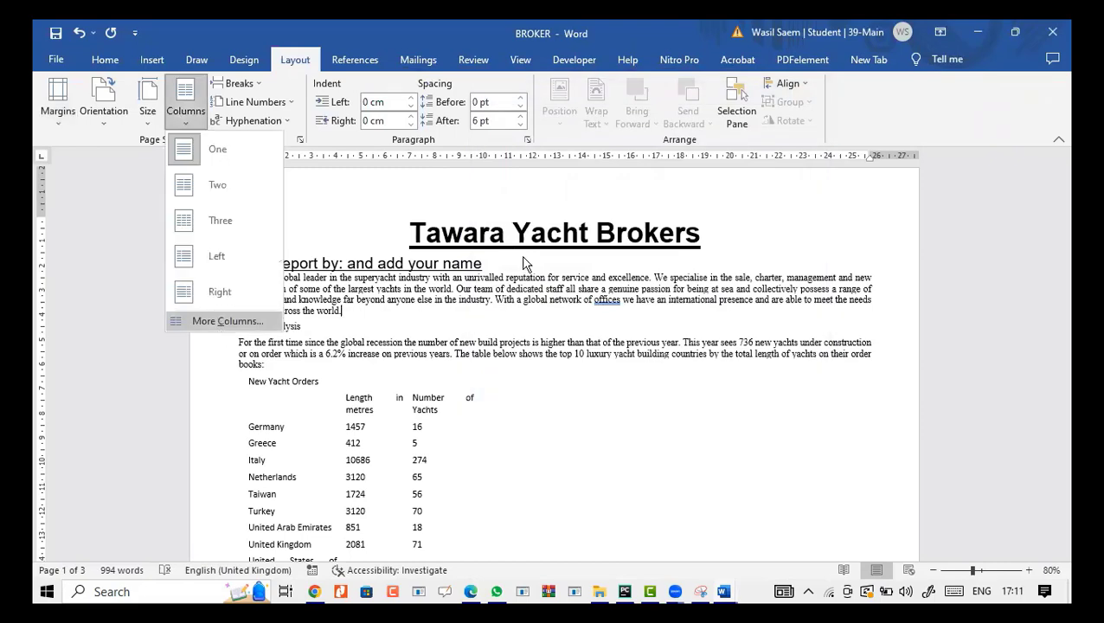
pyautogui.click(490, 210)
pyautogui.click(475, 588)
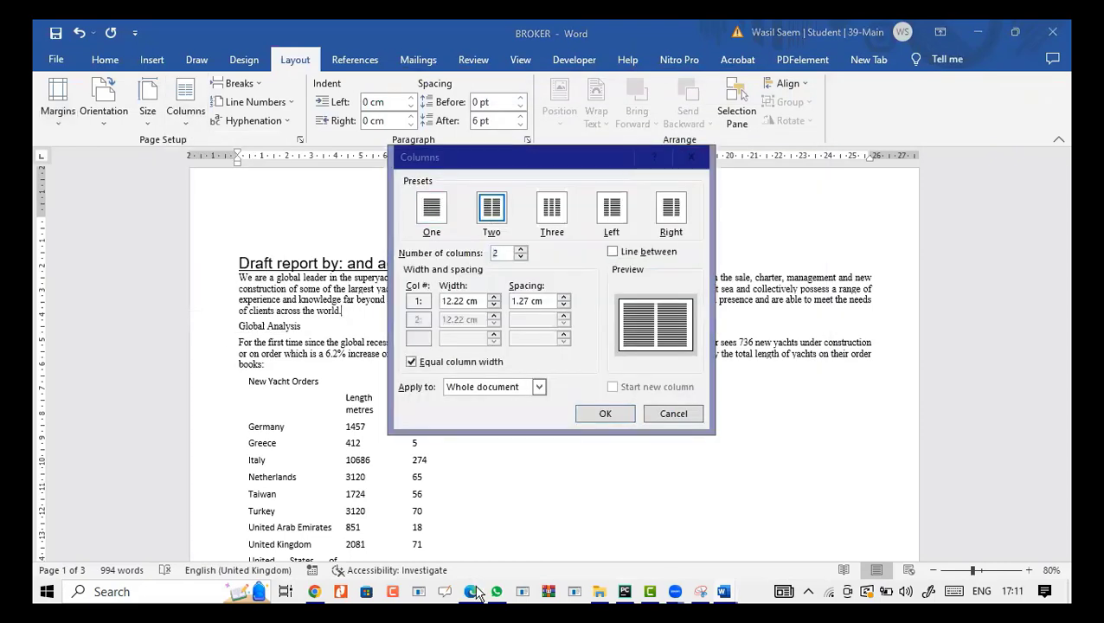
pyautogui.hotkey('alt', 'Tab')
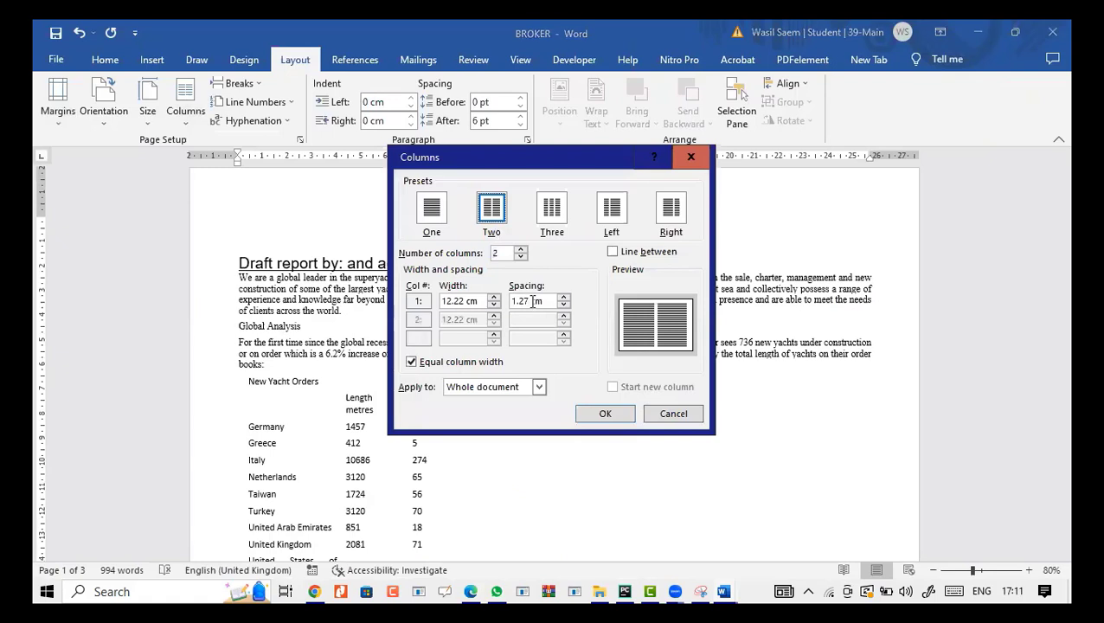
pyautogui.click(563, 296)
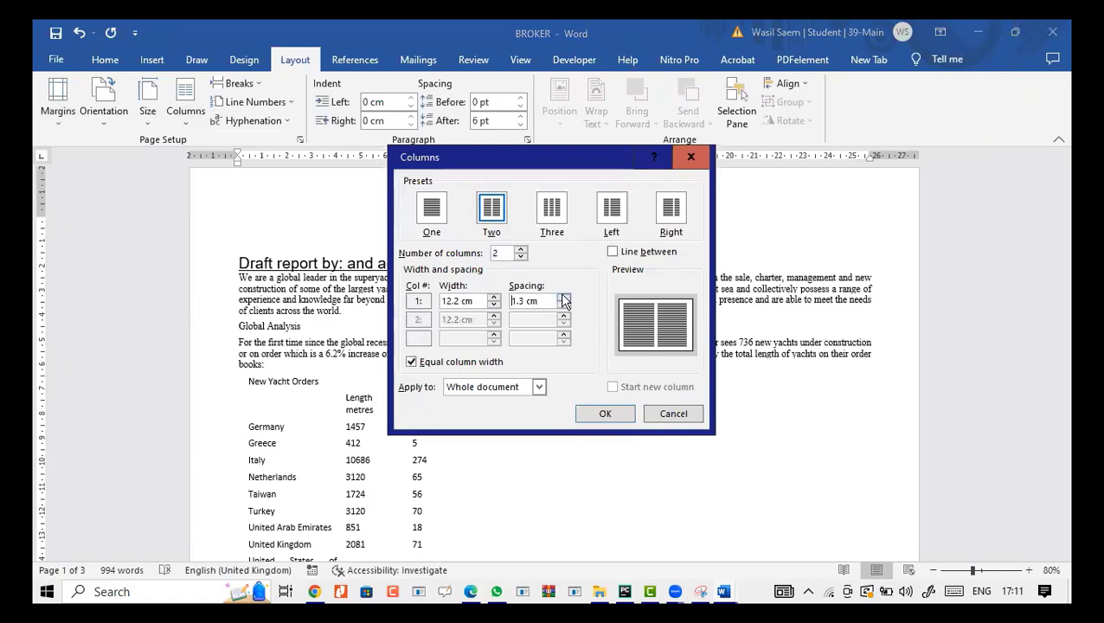
pyautogui.click(563, 297)
pyautogui.click(563, 297)
pyautogui.click(563, 296)
pyautogui.write('2')
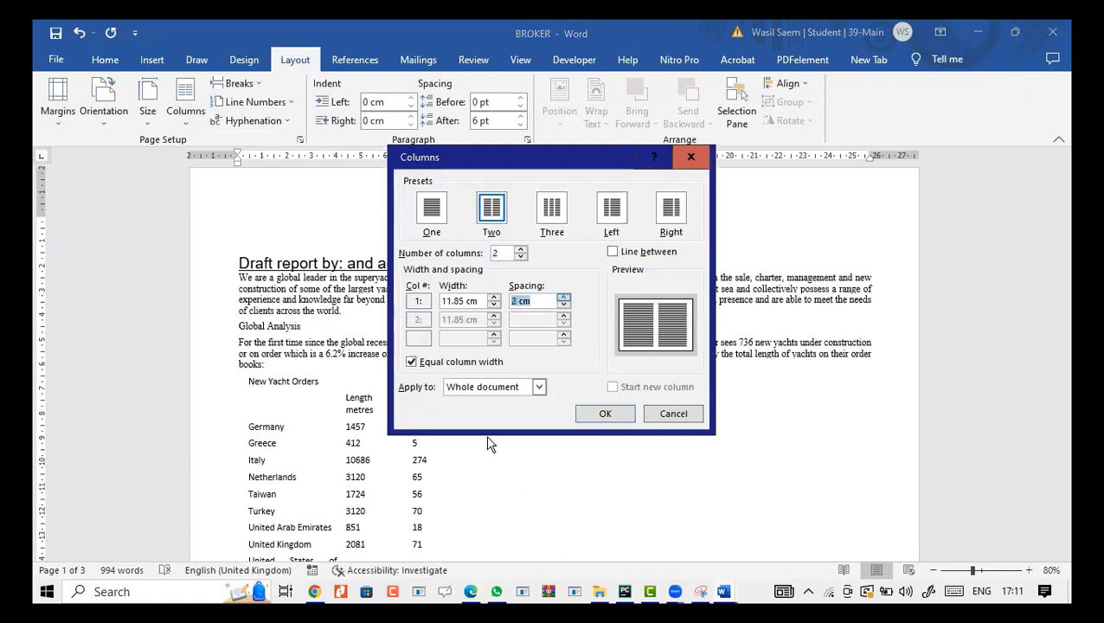
pyautogui.click(539, 387)
pyautogui.click(509, 413)
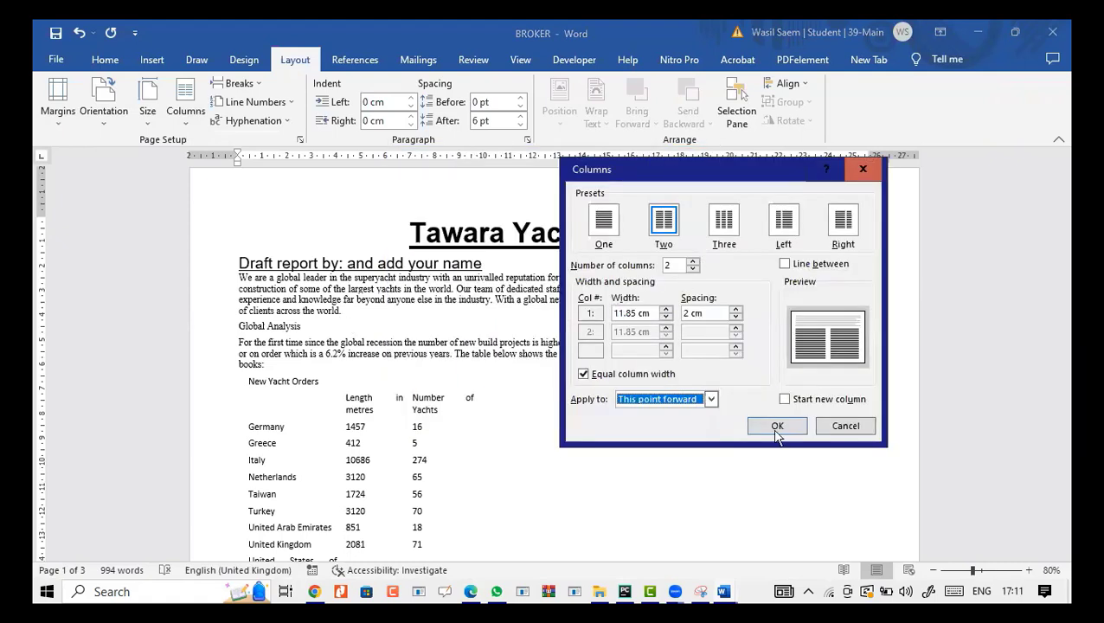
pyautogui.press('Return')
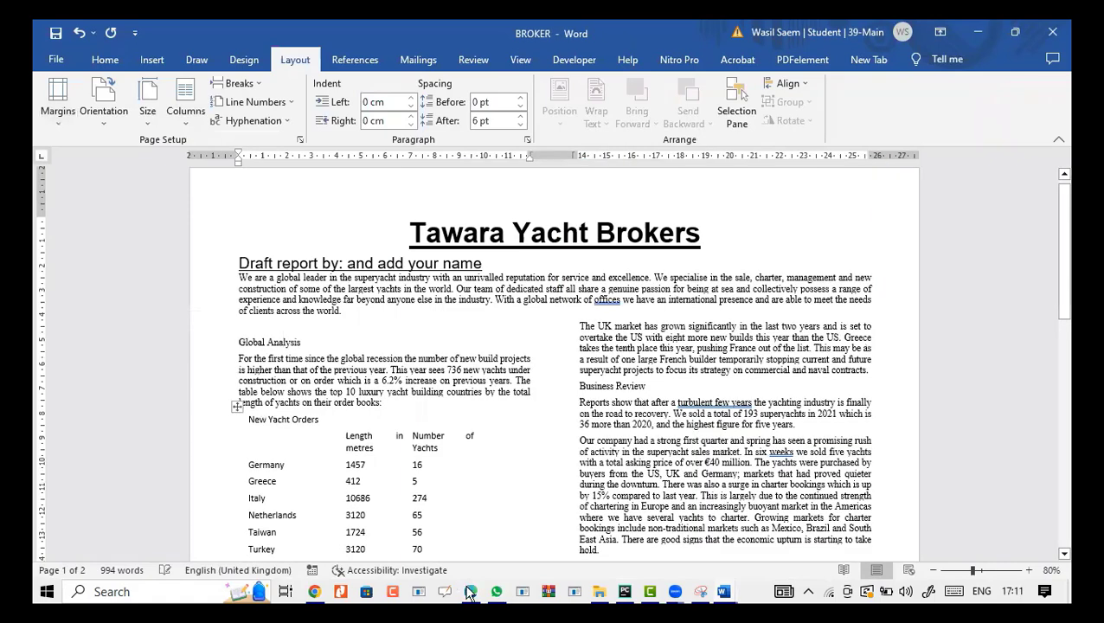
# Check question 9 in the exam paper in the browser, return to BROKER in Word and apply the TY-Subhead style to Global Analysis.
pyautogui.hotkey('alt', 'Tab')
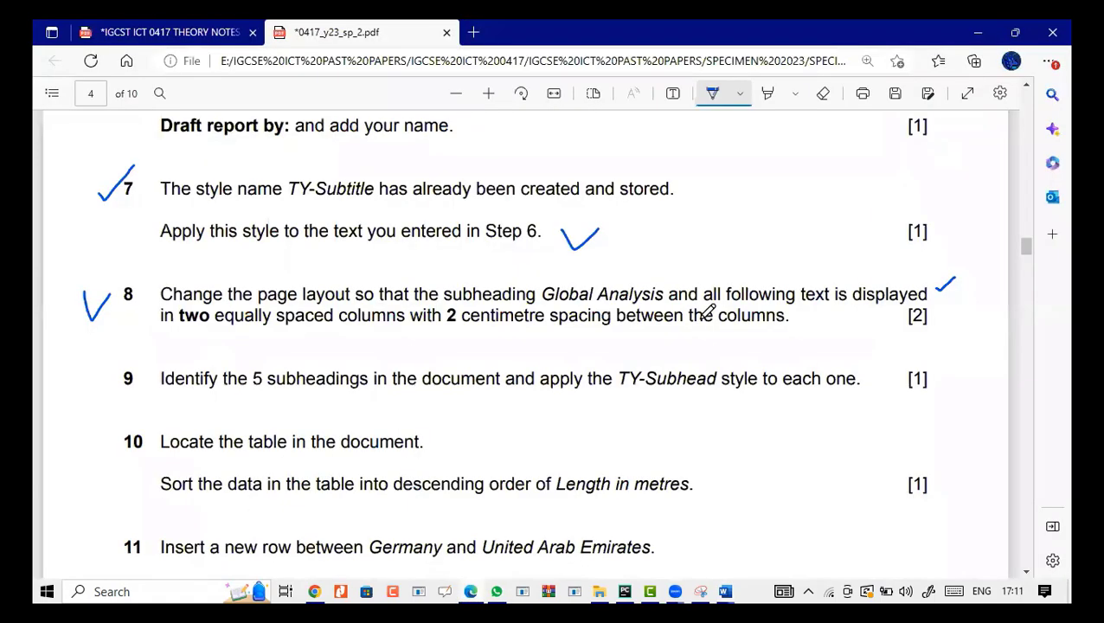
pyautogui.scroll(-1, 406, 355)
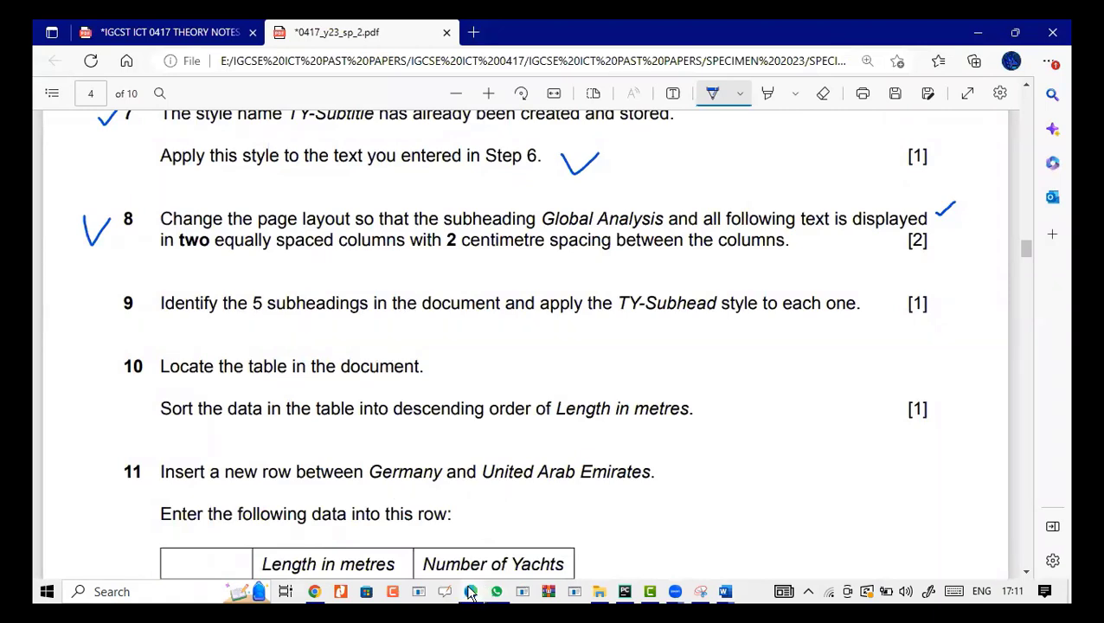
pyautogui.hotkey('alt', 'Tab')
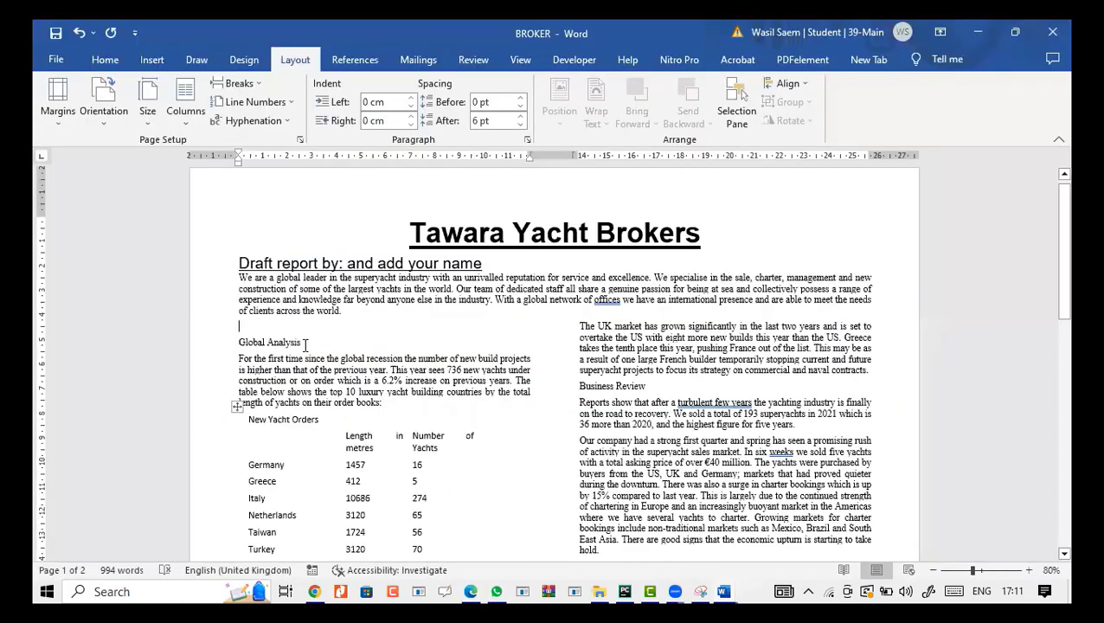
pyautogui.click(233, 343)
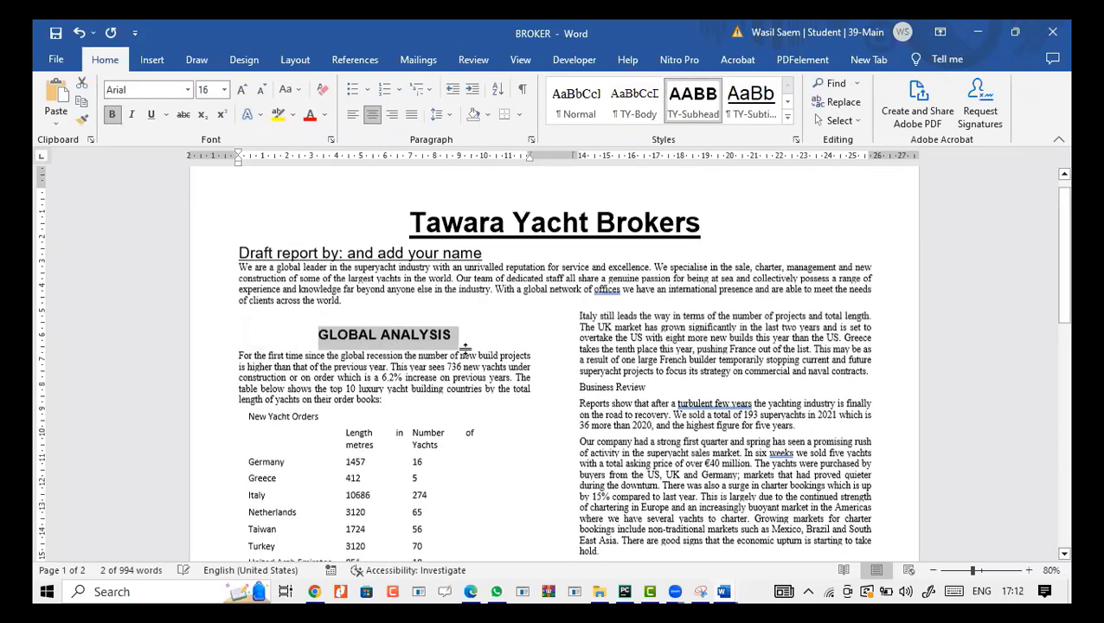
# Apply the TY-Subhead style to the Sales subheading.
pyautogui.scroll(-5, 464, 348)
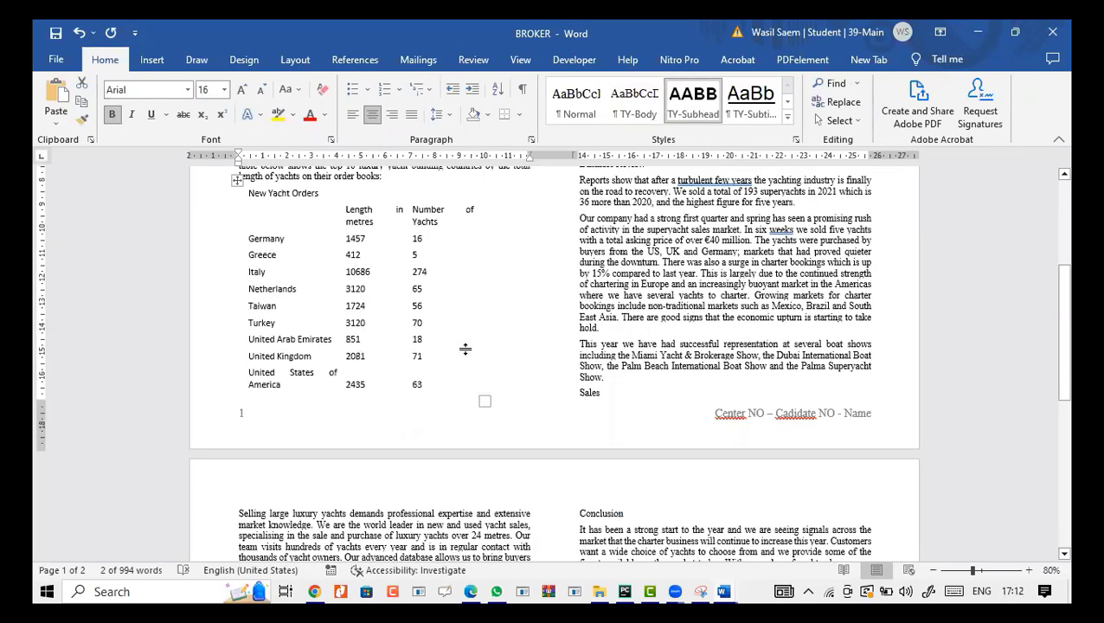
pyautogui.click(569, 394)
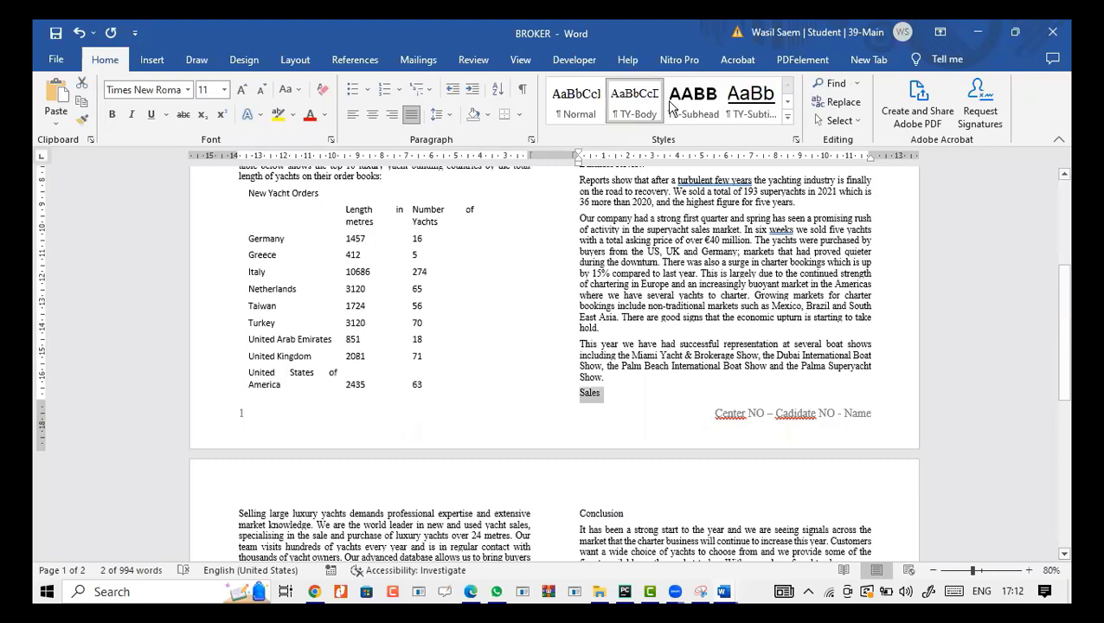
pyautogui.click(691, 100)
# Apply the TY-Subhead style to the Conclusion subheading on page 2.
pyautogui.scroll(-3, 485, 358)
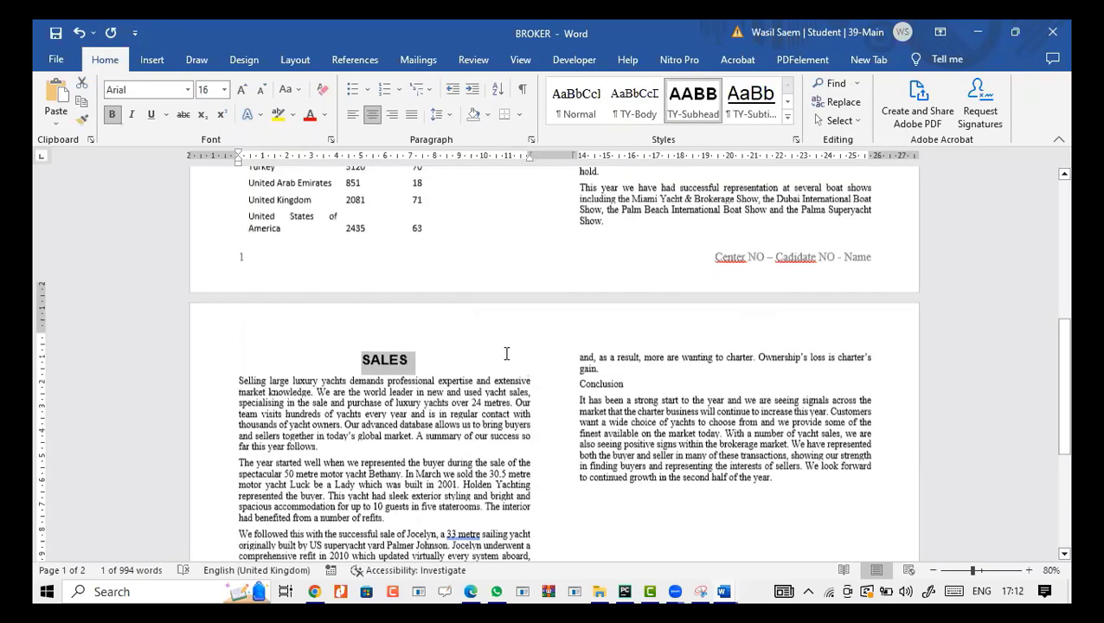
pyautogui.scroll(-2, 628, 277)
pyautogui.moveTo(540, 284); pyautogui.dragTo(574, 282)
pyautogui.click(606, 293)
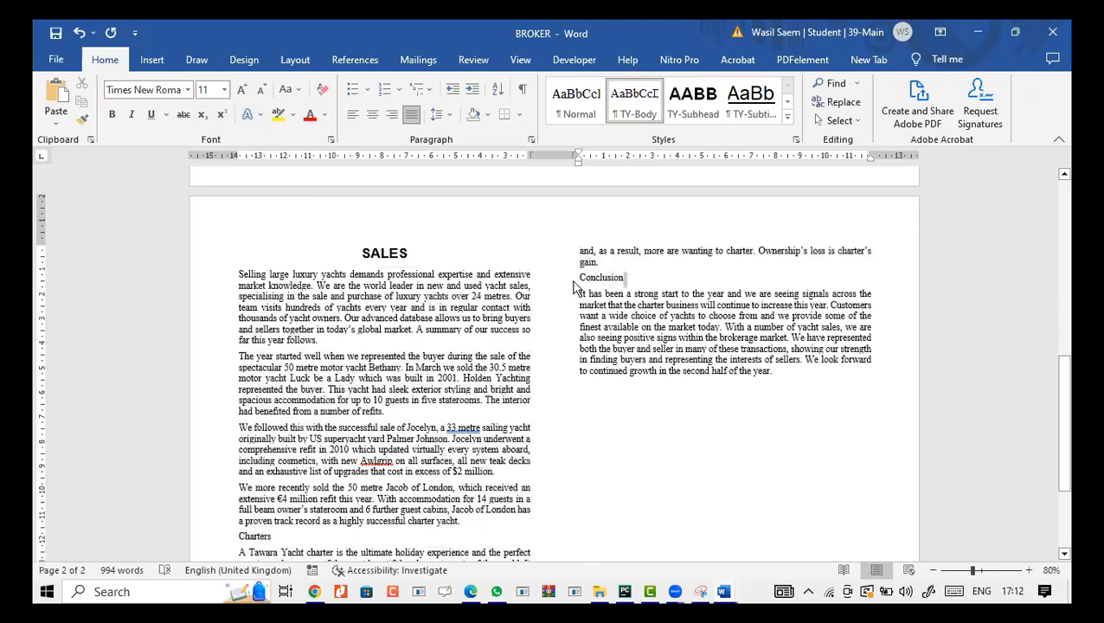
pyautogui.click(698, 114)
# Apply the TY-Subhead style to the Charters subheading on page 2.
pyautogui.scroll(-3, 277, 437)
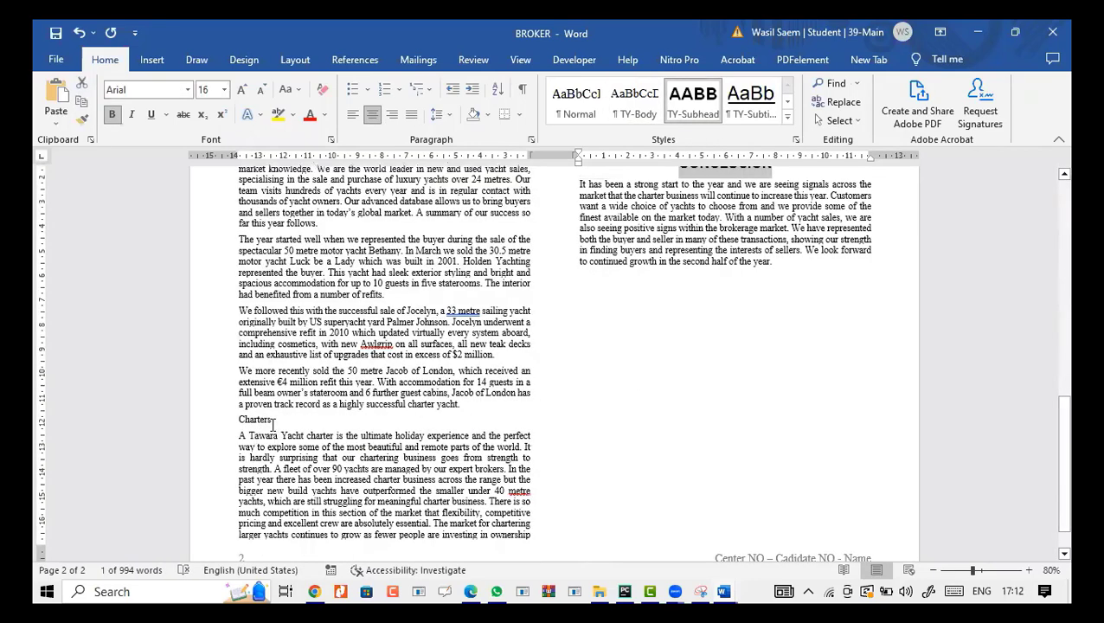
pyautogui.moveTo(240, 420); pyautogui.dragTo(274, 419)
pyautogui.click(688, 112)
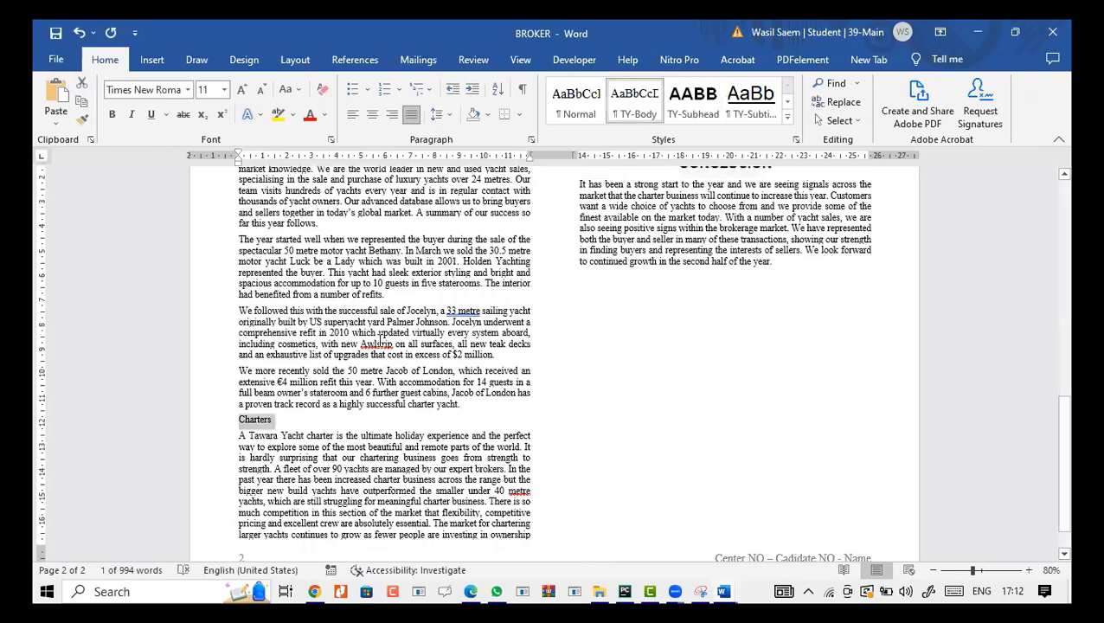
# Return to page 1 and apply the TY-Subhead style to the Business Review subheading.
pyautogui.scroll(-1, 379, 340)
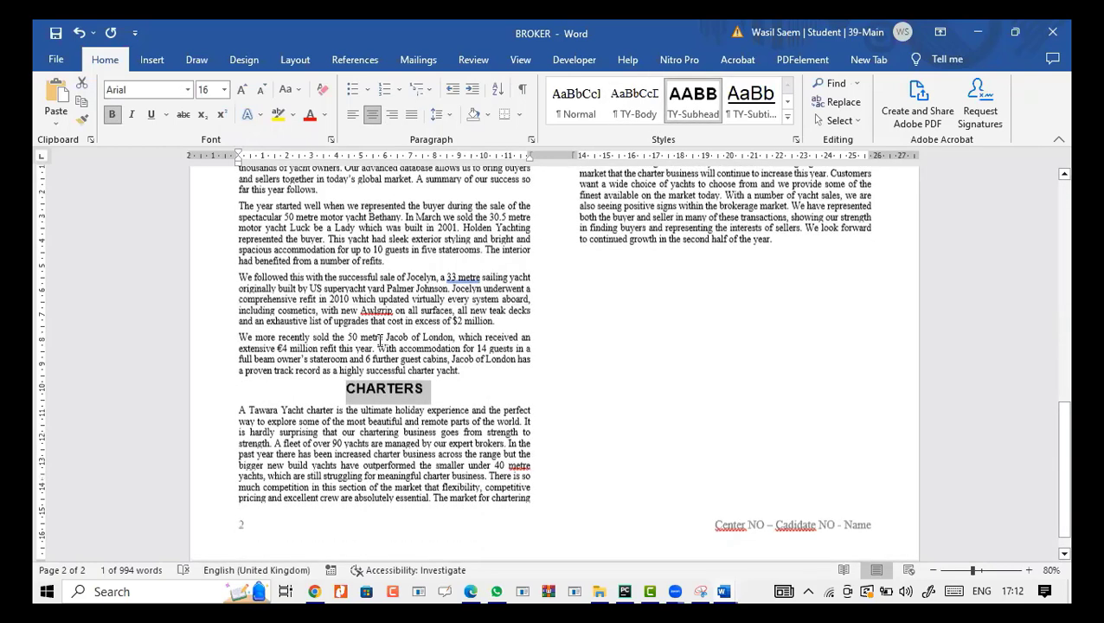
pyautogui.scroll(6, 381, 341)
pyautogui.scroll(3, 381, 341)
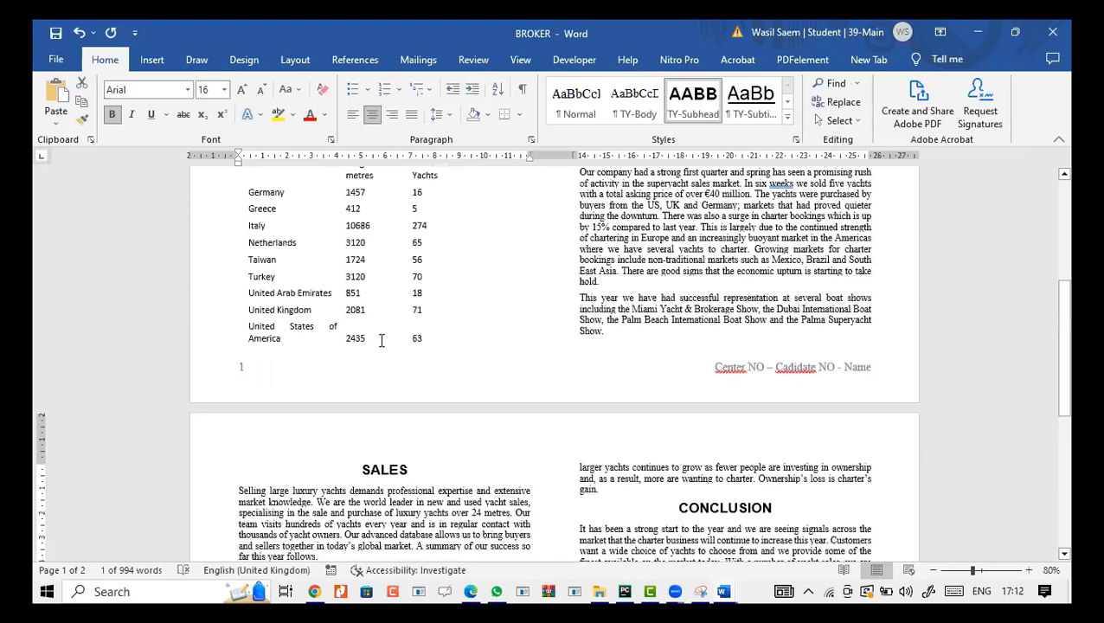
pyautogui.scroll(6, 381, 341)
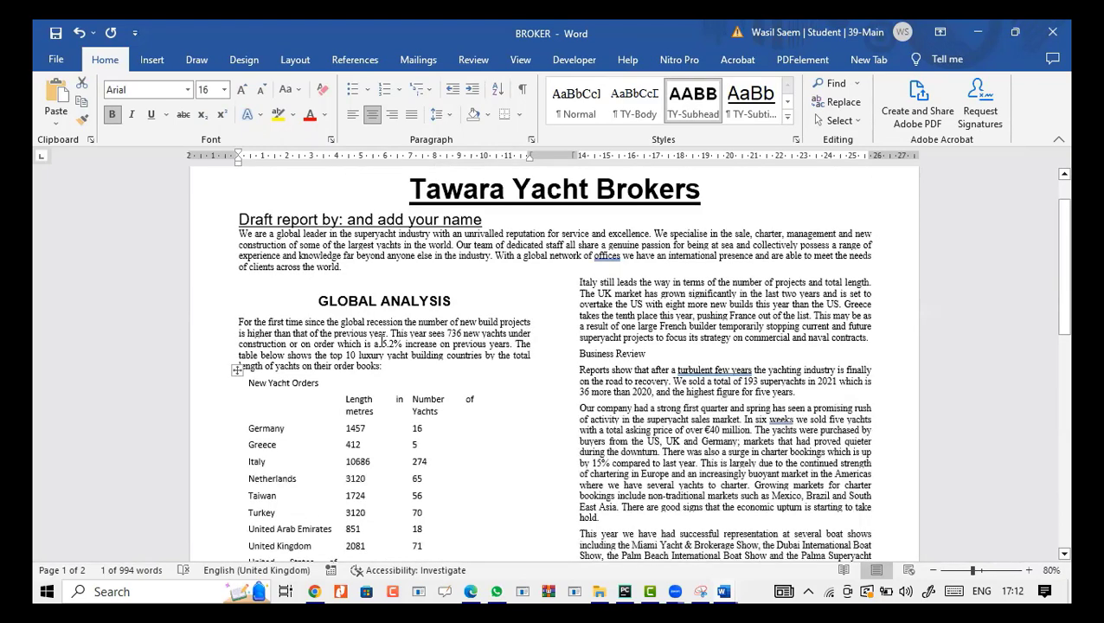
pyautogui.click(582, 356)
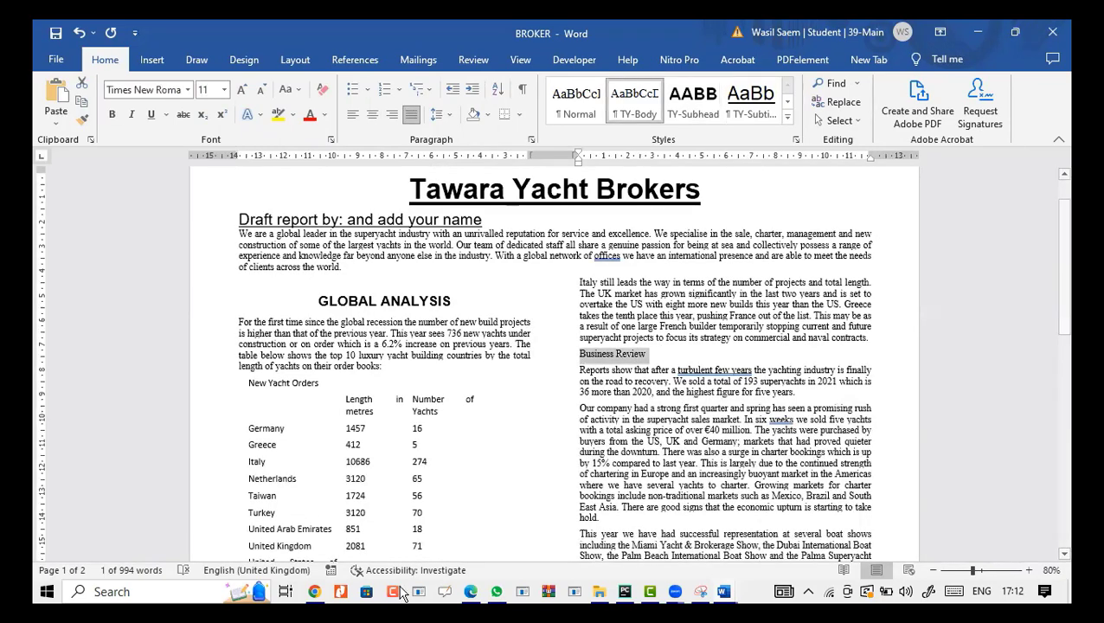
# Check the table tasks in the browser's exam paper, return to BROKER in Word and AutoFit the New Yacht Orders table to the window.
pyautogui.click(470, 589)
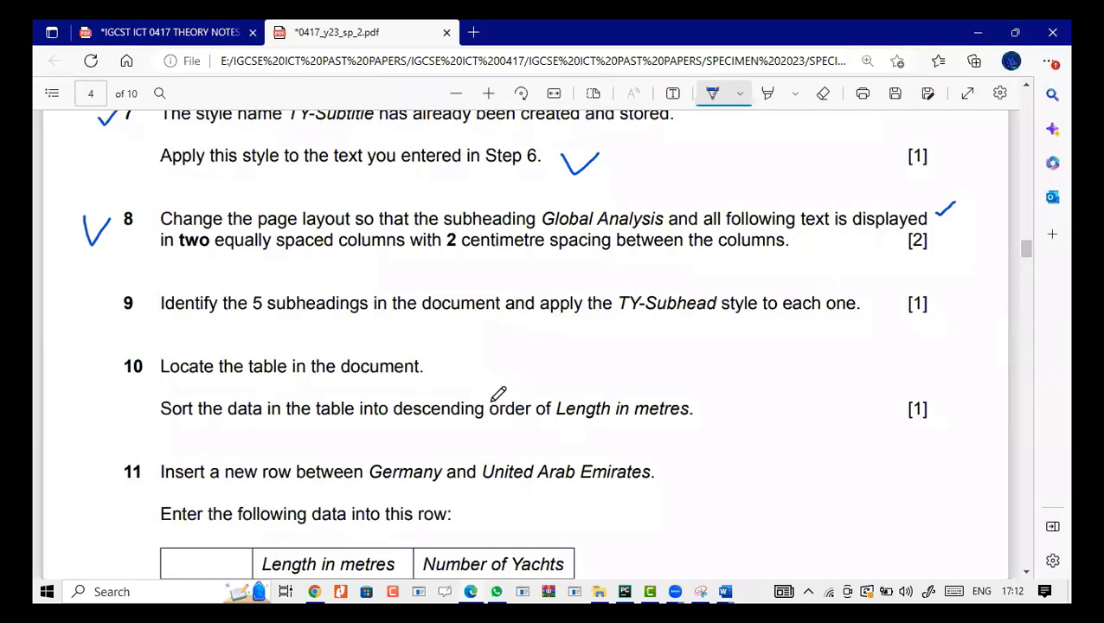
pyautogui.scroll(-3, 207, 307)
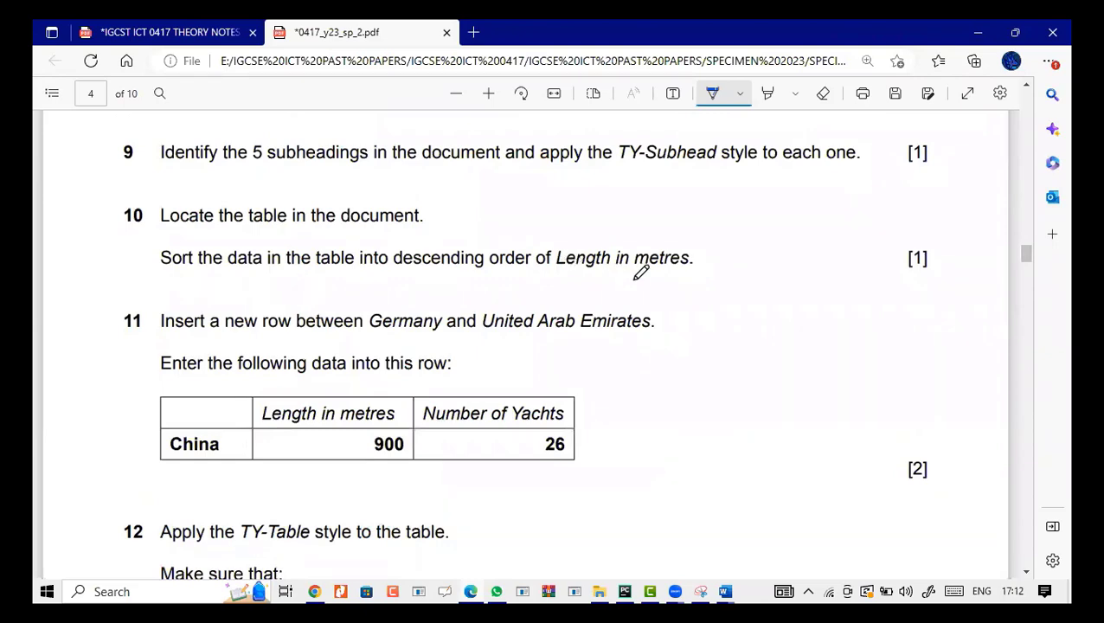
pyautogui.click(726, 591)
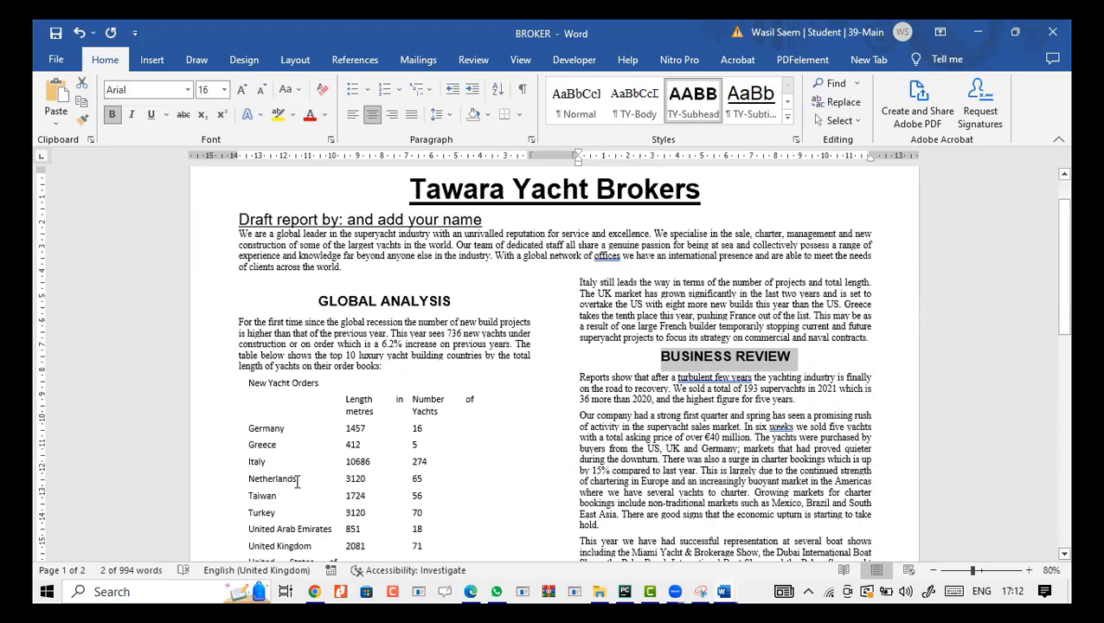
pyautogui.scroll(-3, 296, 482)
pyautogui.click(472, 592)
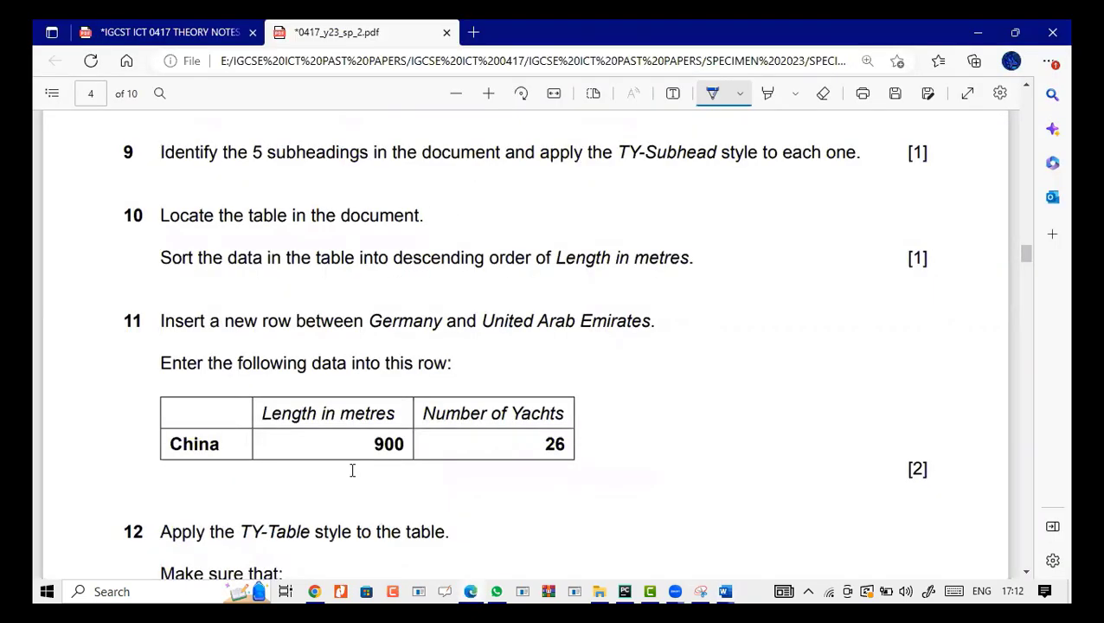
pyautogui.hotkey('alt', 'Tab')
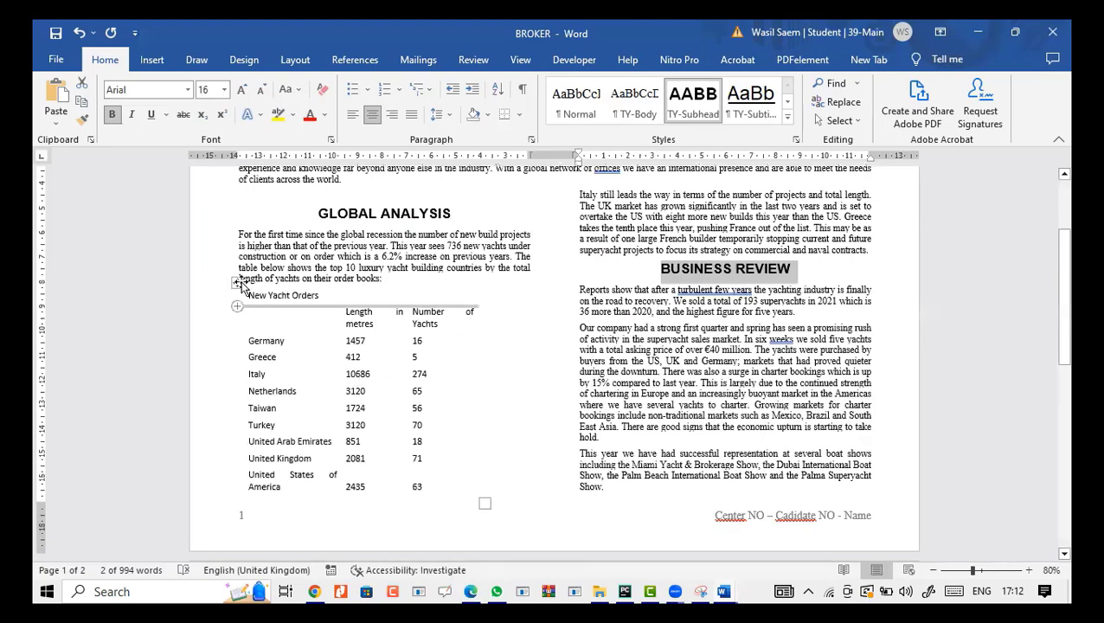
pyautogui.click(238, 282)
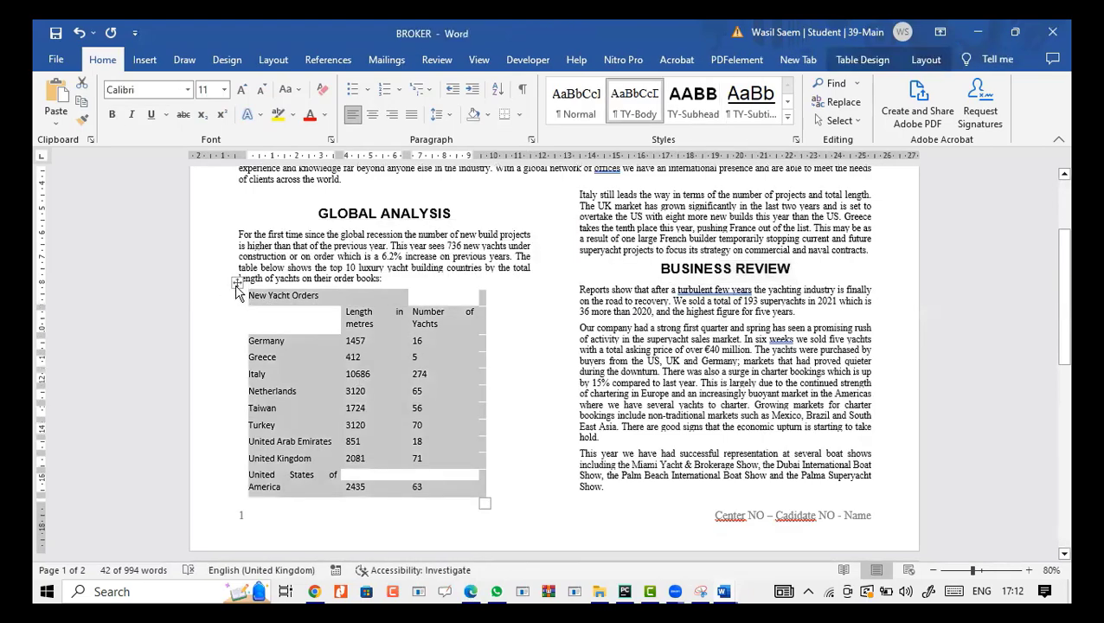
pyautogui.rightClick(238, 290)
pyautogui.moveTo(402, 488)
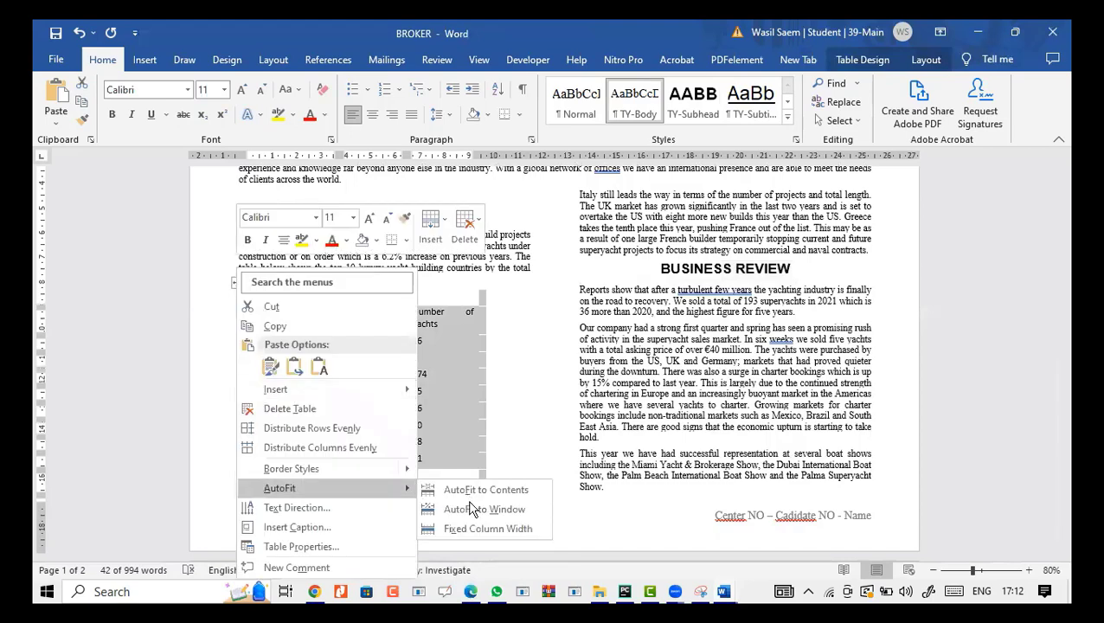
pyautogui.click(471, 508)
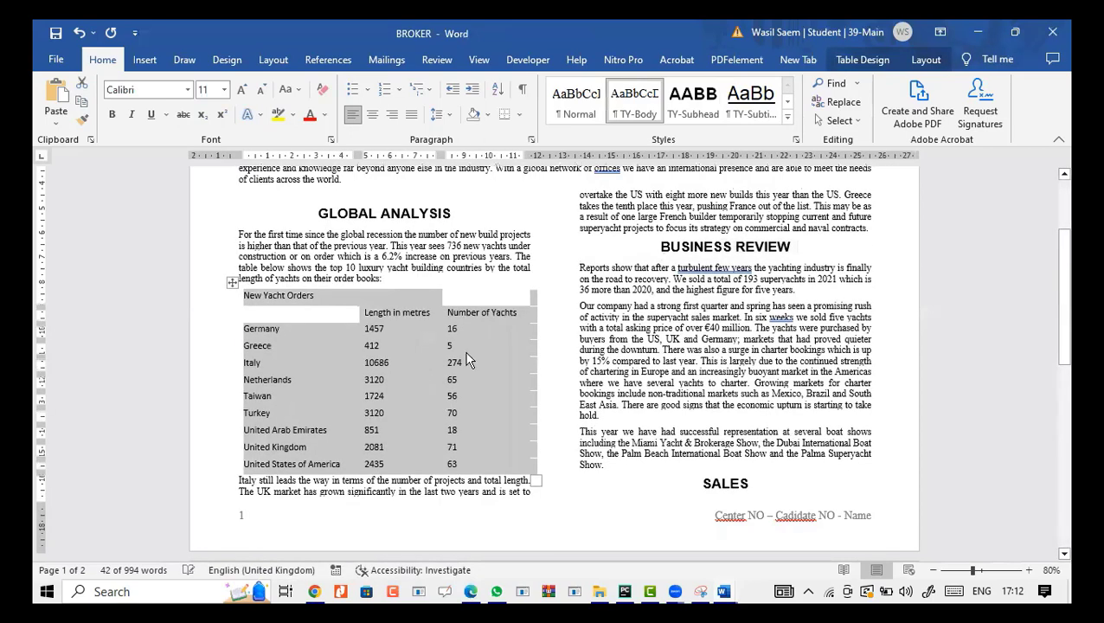
# Check the sorting task in the browser's exam paper and, in BROKER in Word, select the table's values under Length in metres.
pyautogui.click(470, 591)
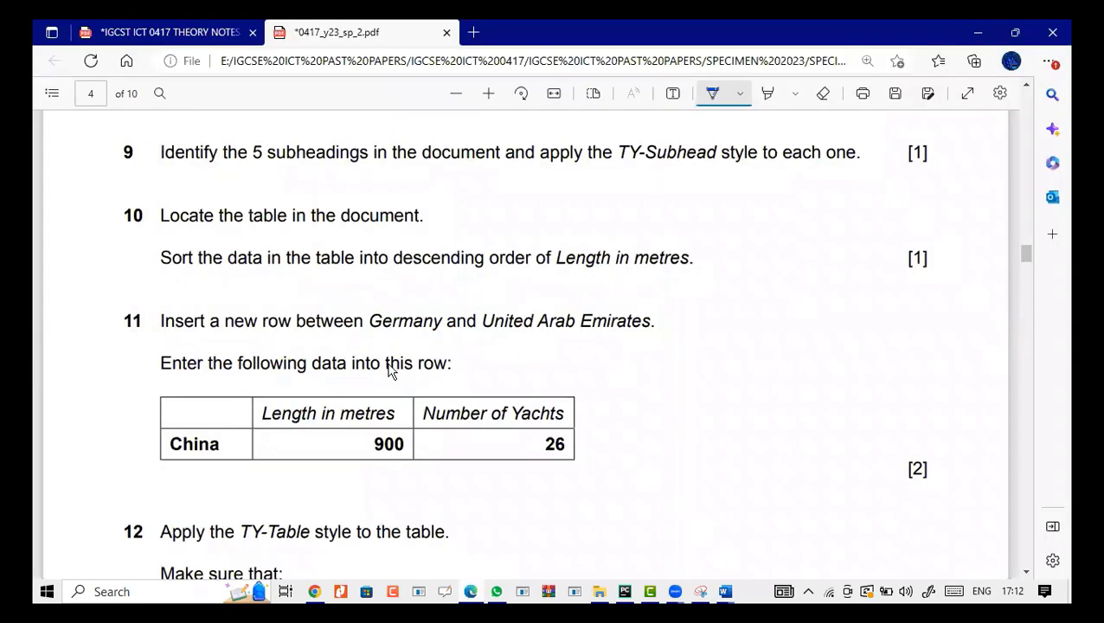
pyautogui.hotkey('alt', 'Tab')
pyautogui.click(401, 335)
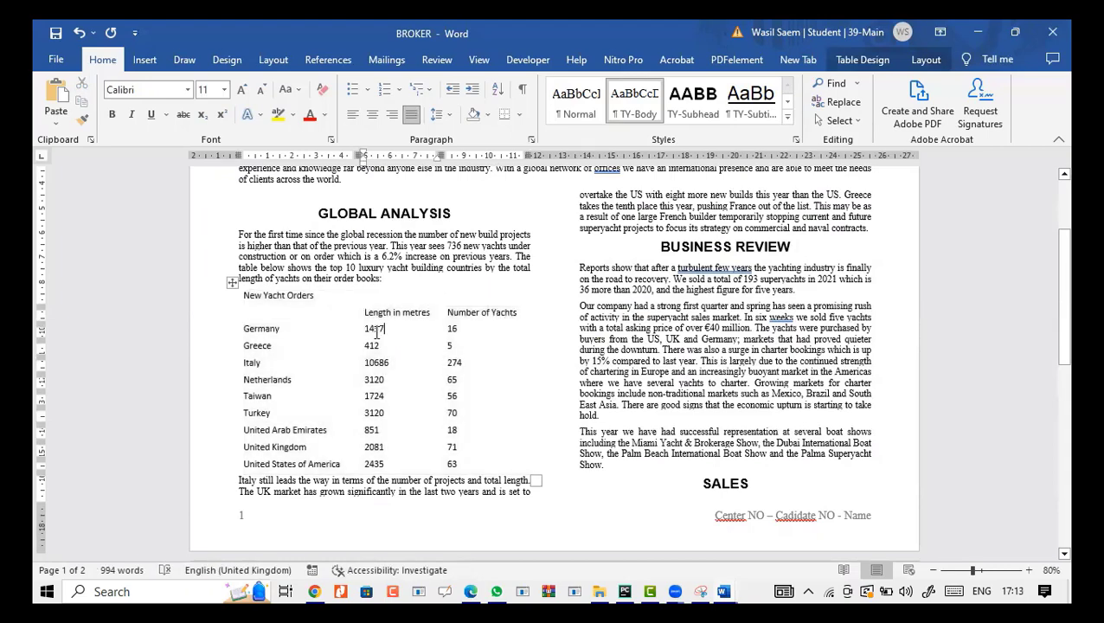
pyautogui.moveTo(376, 332); pyautogui.dragTo(404, 468)
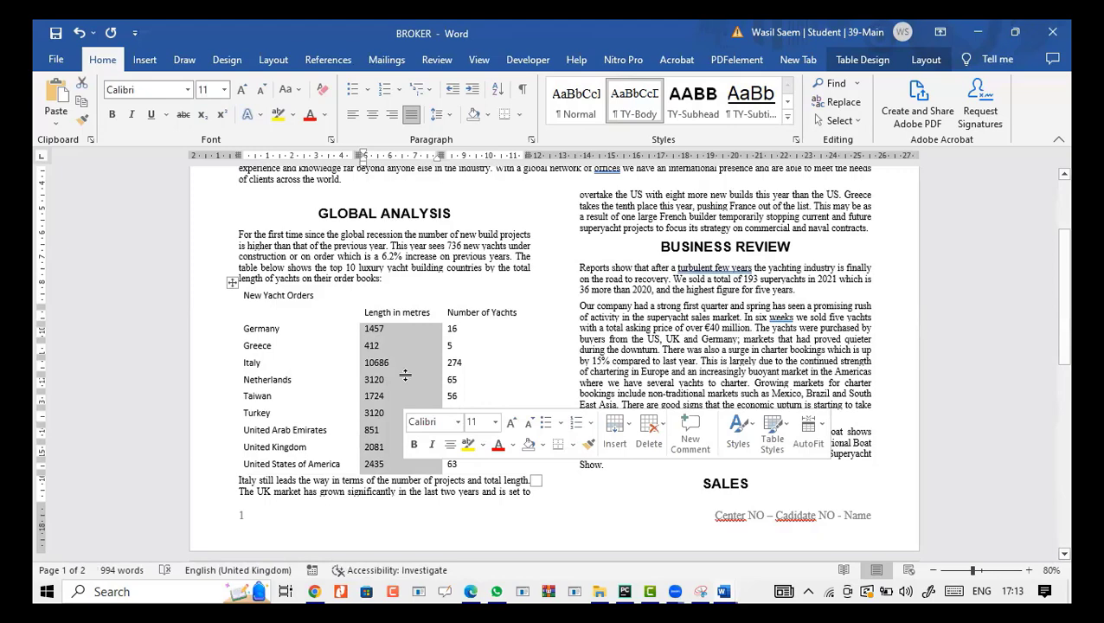
pyautogui.rightClick(408, 382)
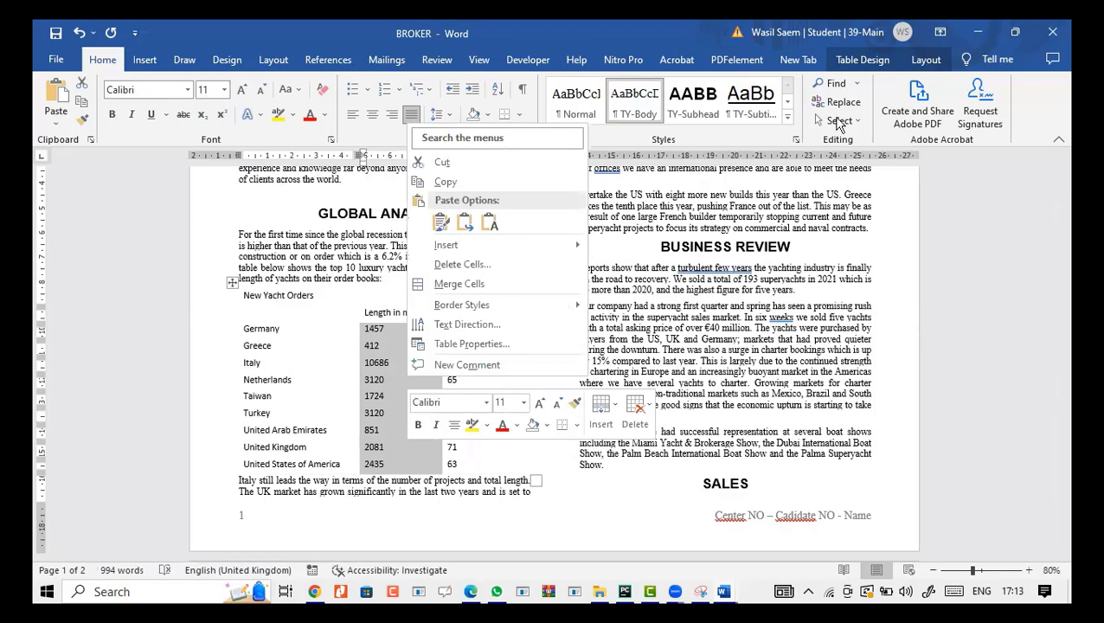
pyautogui.click(469, 591)
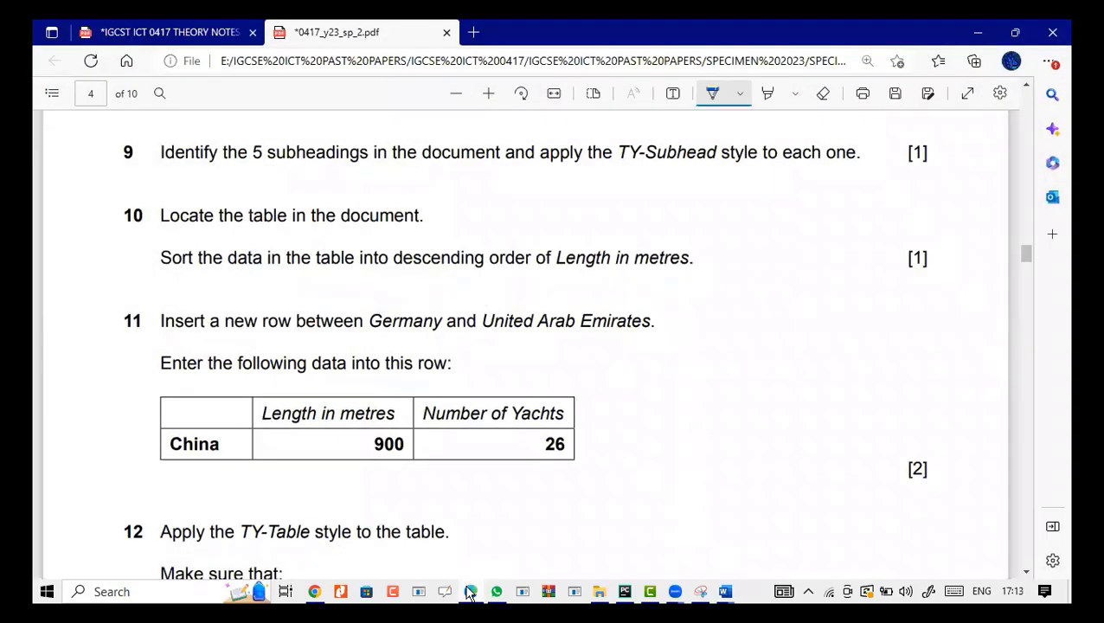
pyautogui.click(469, 591)
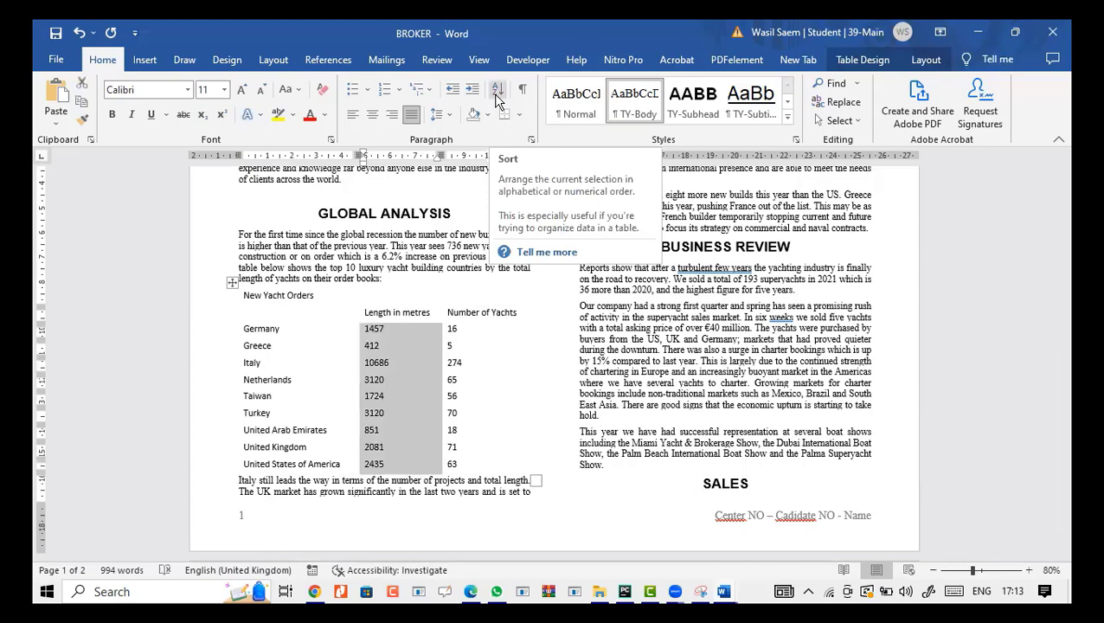
pyautogui.click(531, 139)
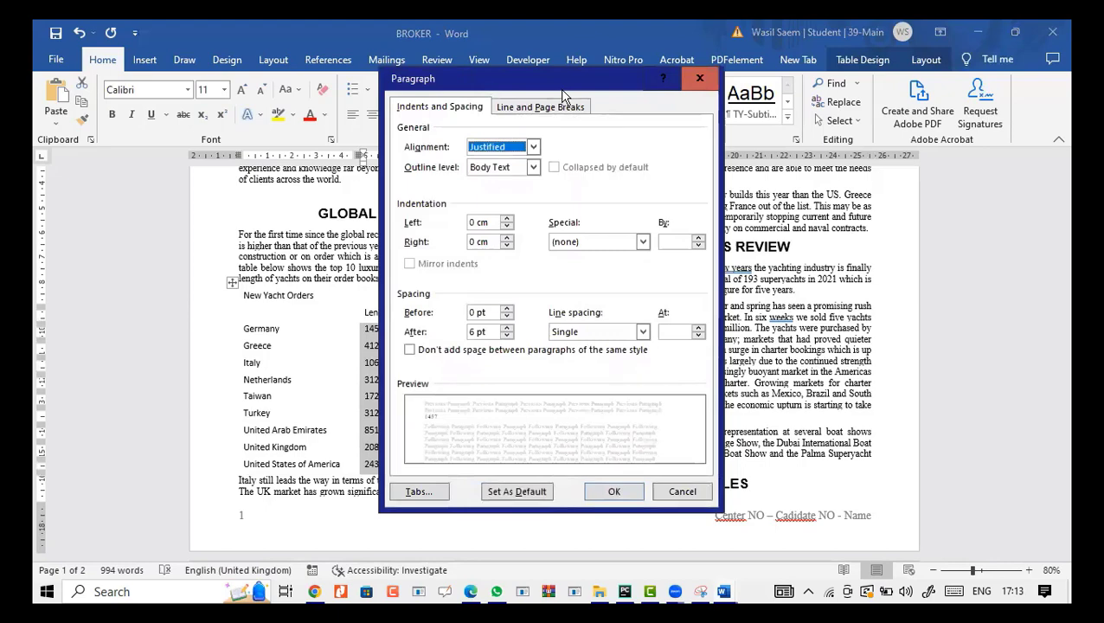
pyautogui.moveTo(617, 97); pyautogui.dragTo(670, 99)
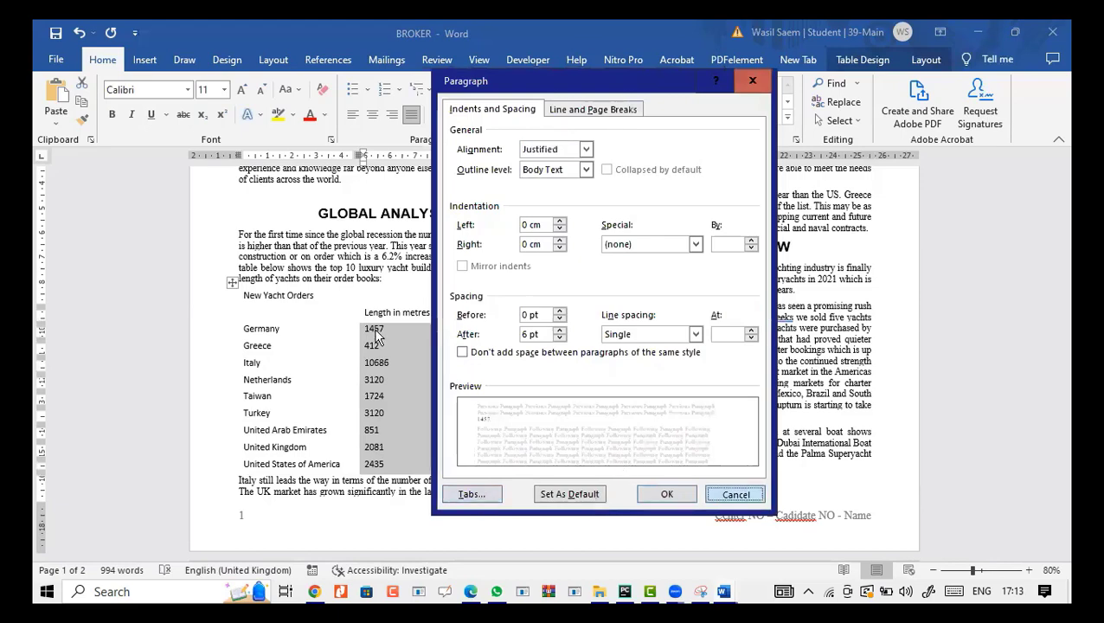
pyautogui.click(732, 495)
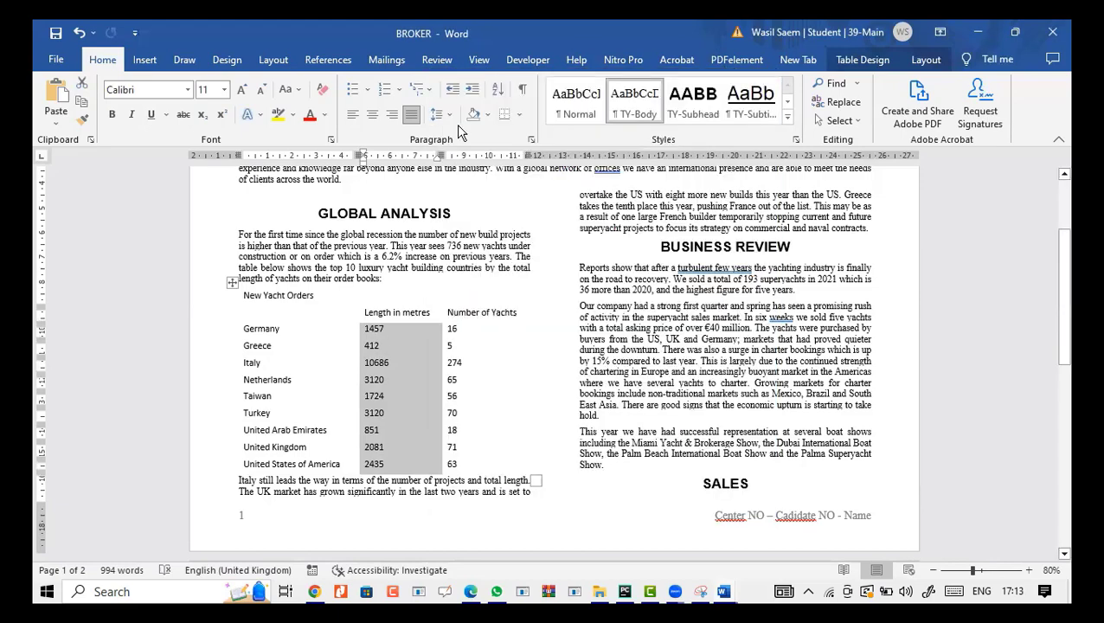
# Sort the table's country rows by Column 2 as numbers in descending order.
pyautogui.click(497, 93)
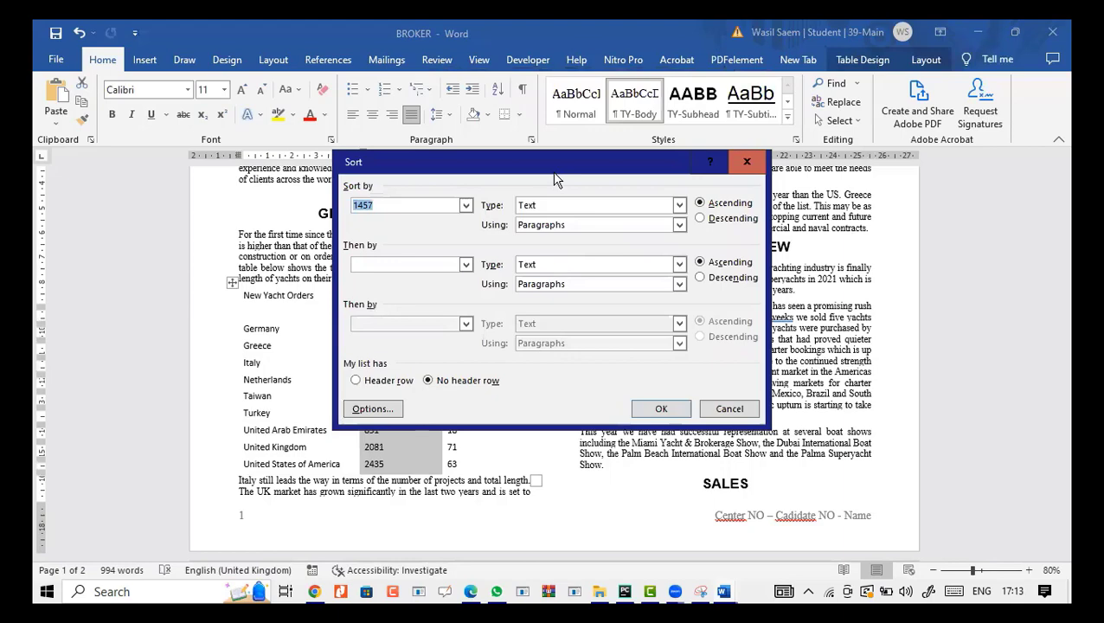
pyautogui.moveTo(554, 173); pyautogui.dragTo(738, 155)
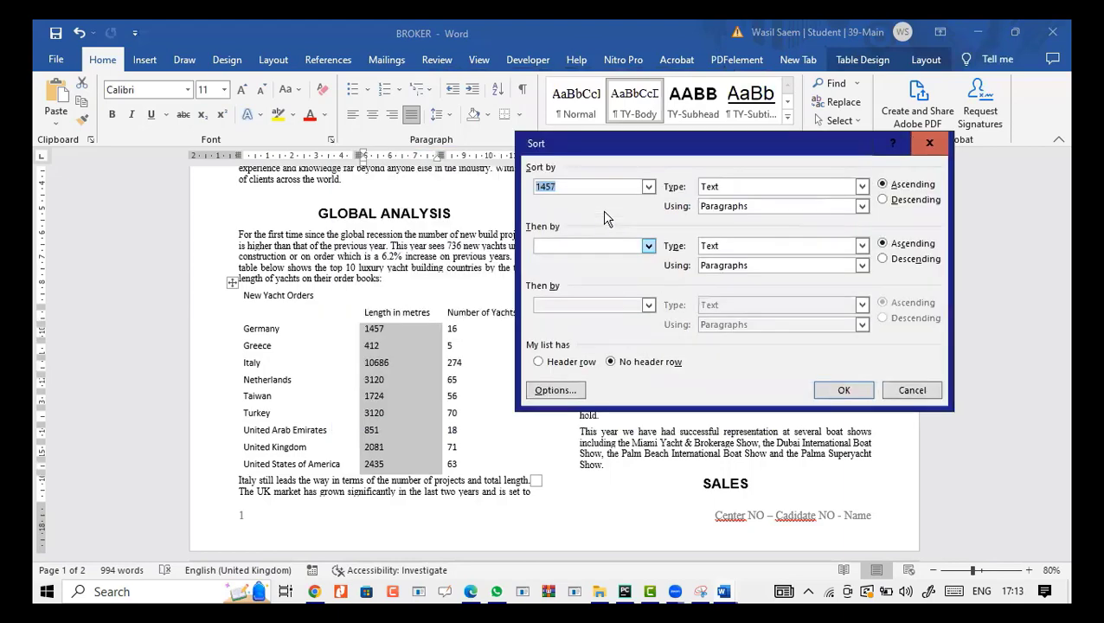
pyautogui.click(883, 201)
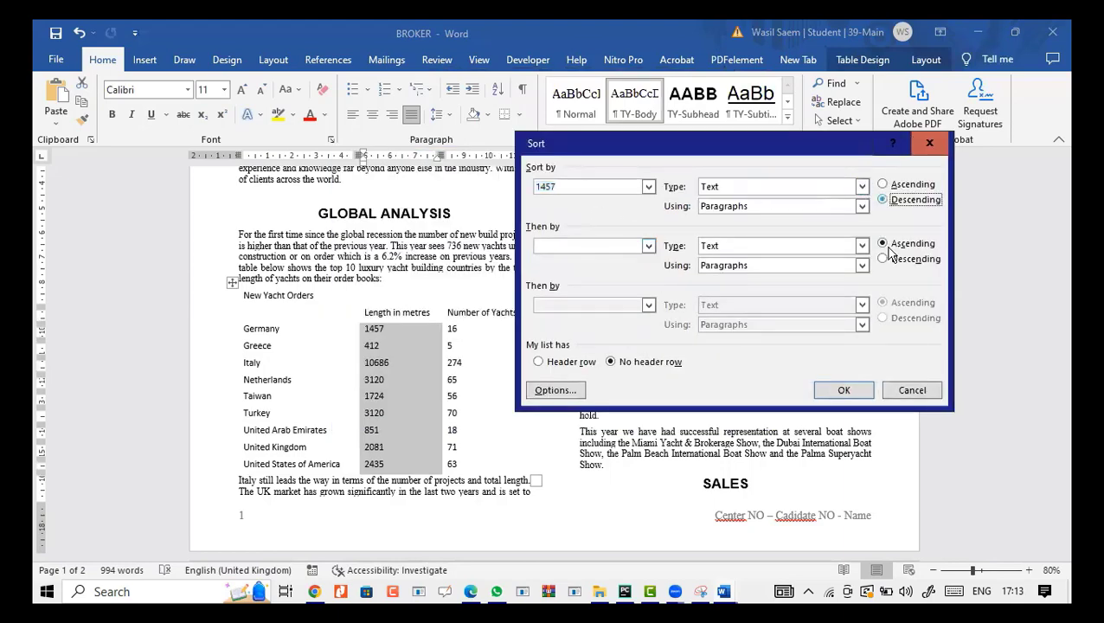
pyautogui.click(562, 369)
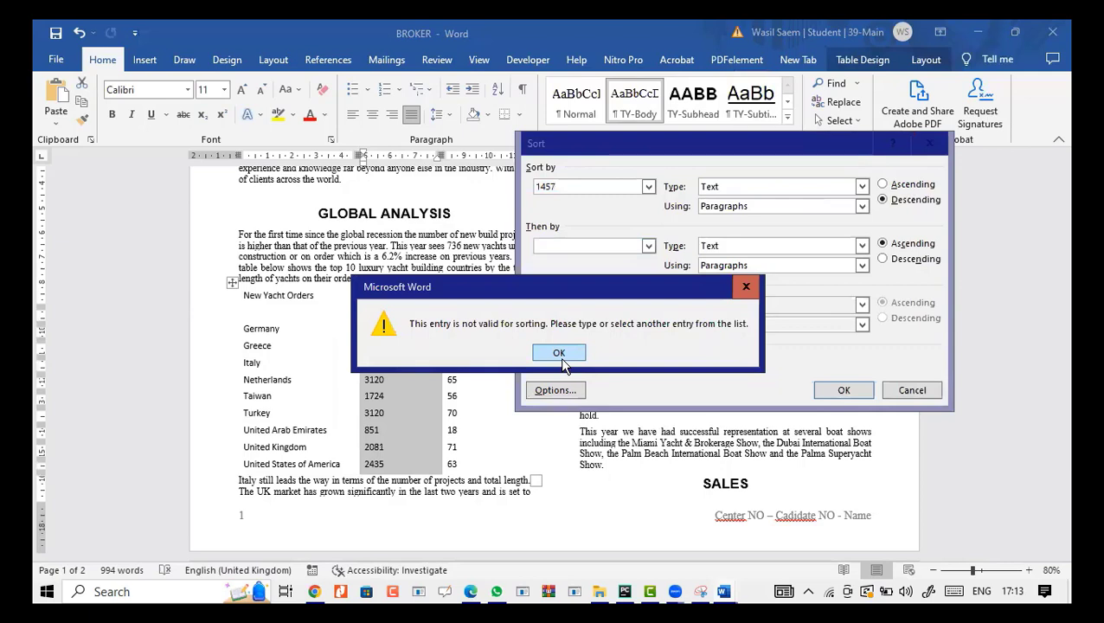
pyautogui.click(559, 353)
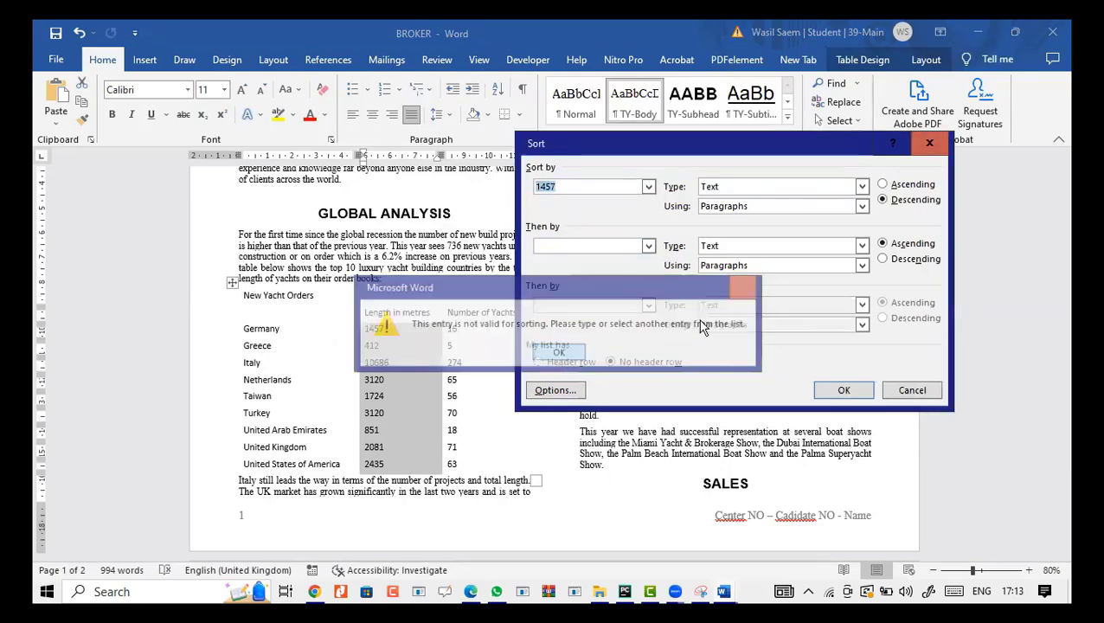
pyautogui.click(650, 190)
pyautogui.click(620, 204)
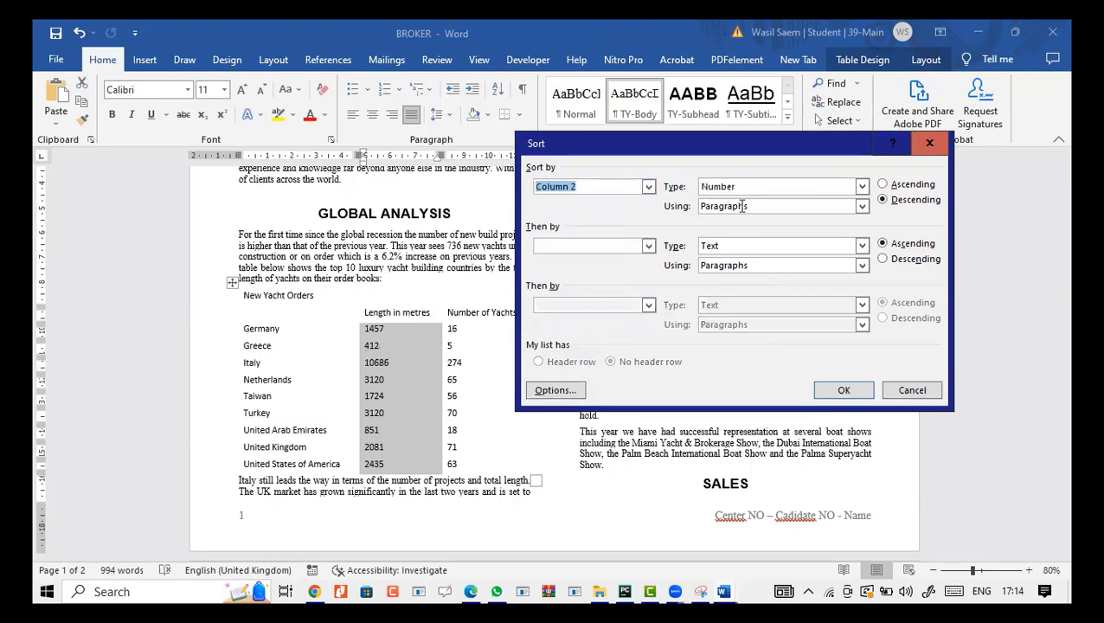
pyautogui.click(844, 389)
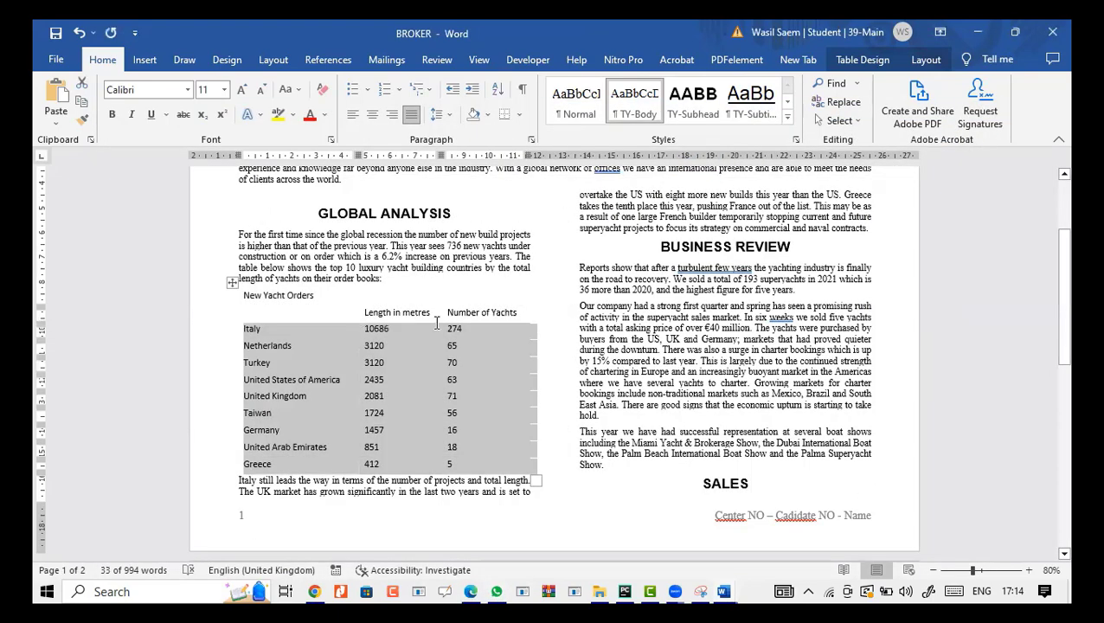
pyautogui.click(533, 139)
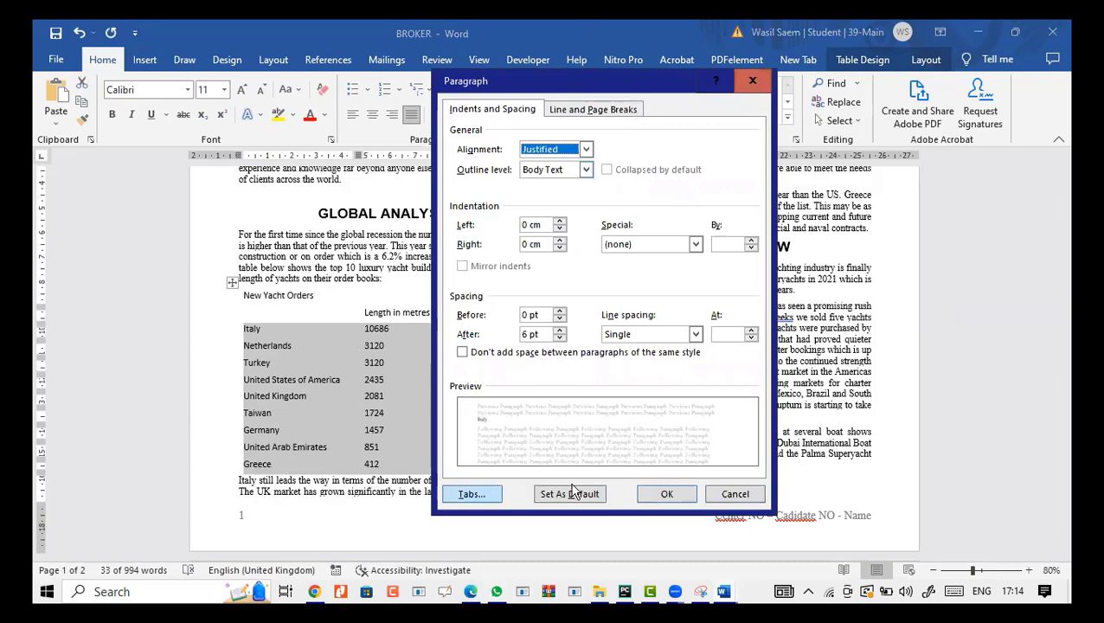
pyautogui.click(472, 495)
pyautogui.click(635, 413)
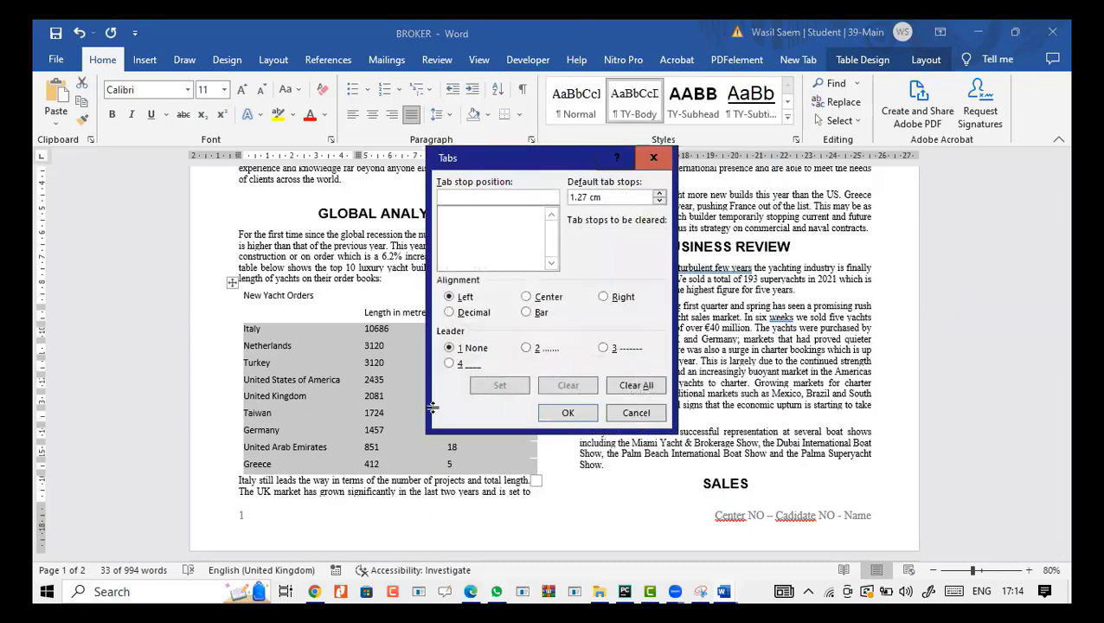
pyautogui.click(391, 329)
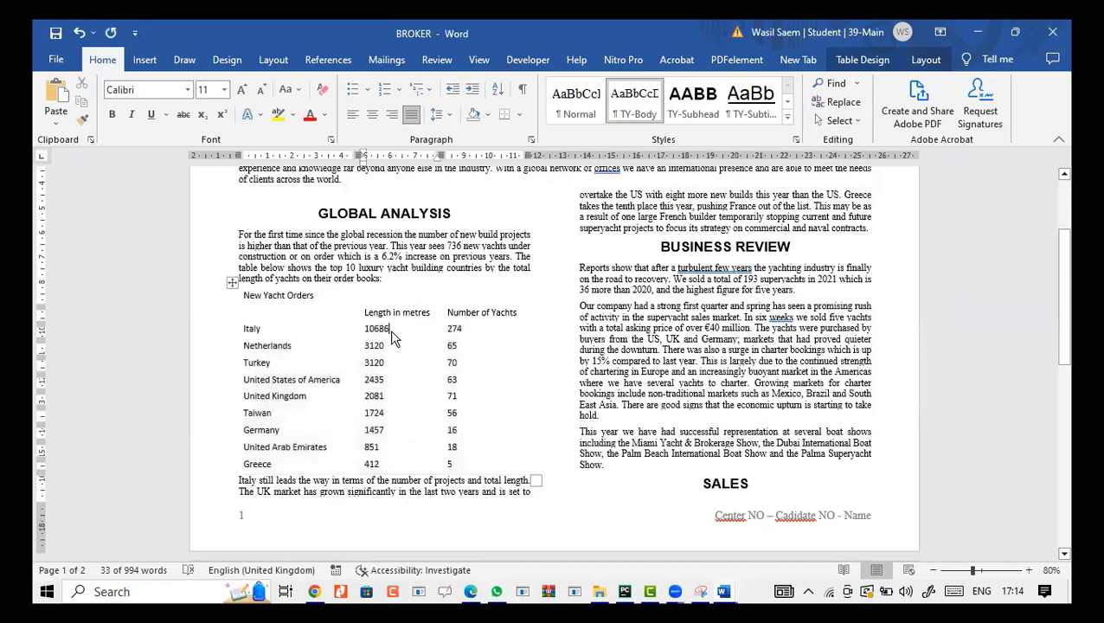
pyautogui.rightClick(390, 329)
pyautogui.click(374, 332)
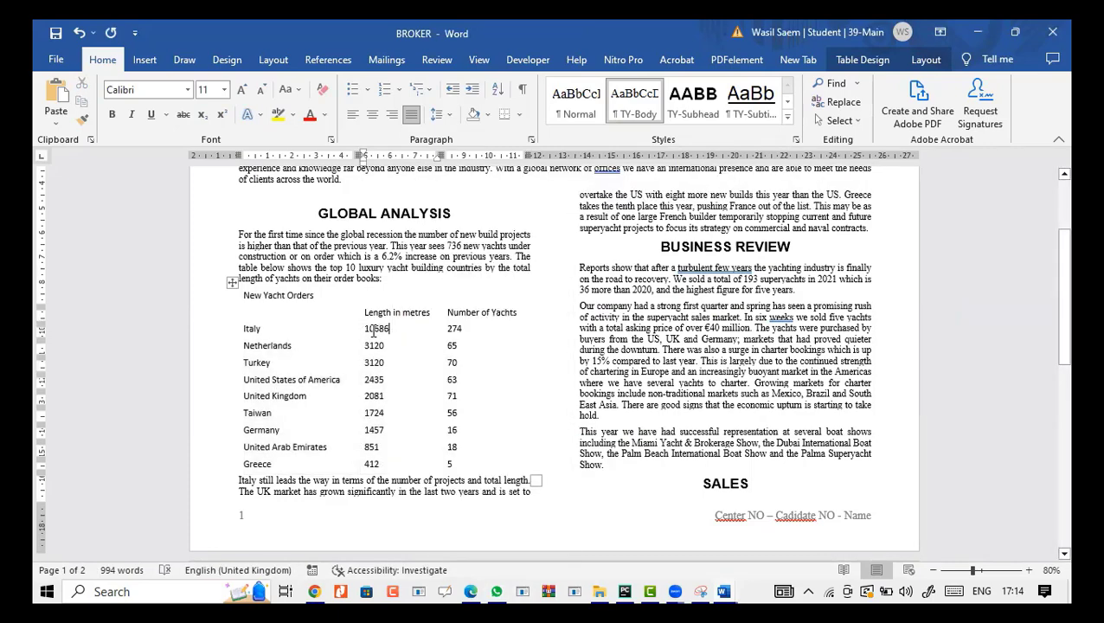
pyautogui.keyDown('shift'); pyautogui.click(412, 463); pyautogui.keyUp('shift')
pyautogui.rightClick(411, 459)
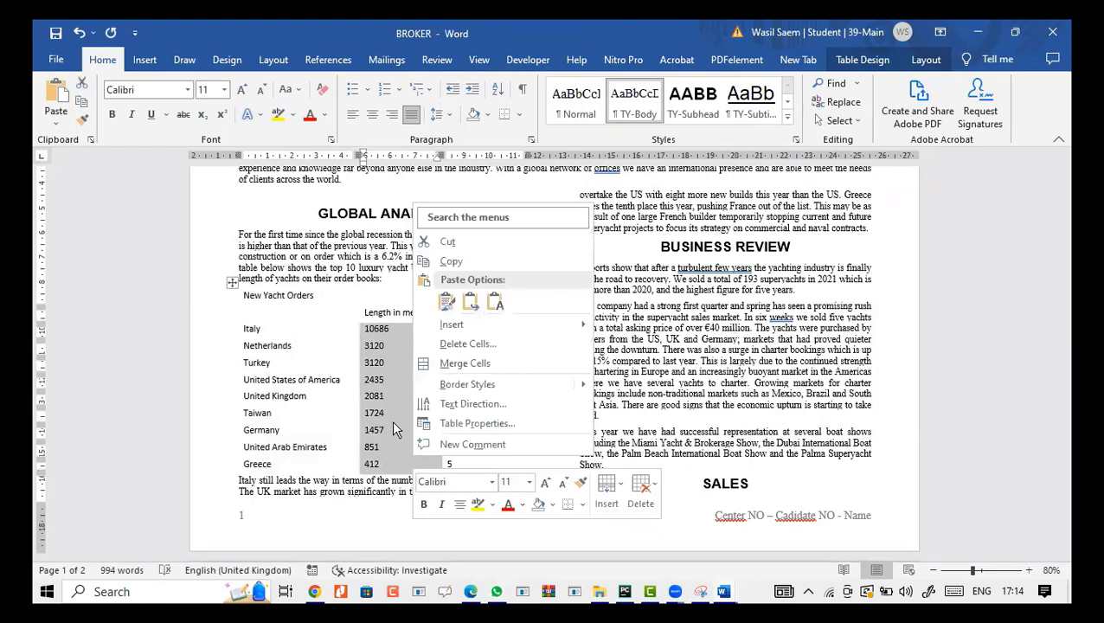
pyautogui.click(497, 85)
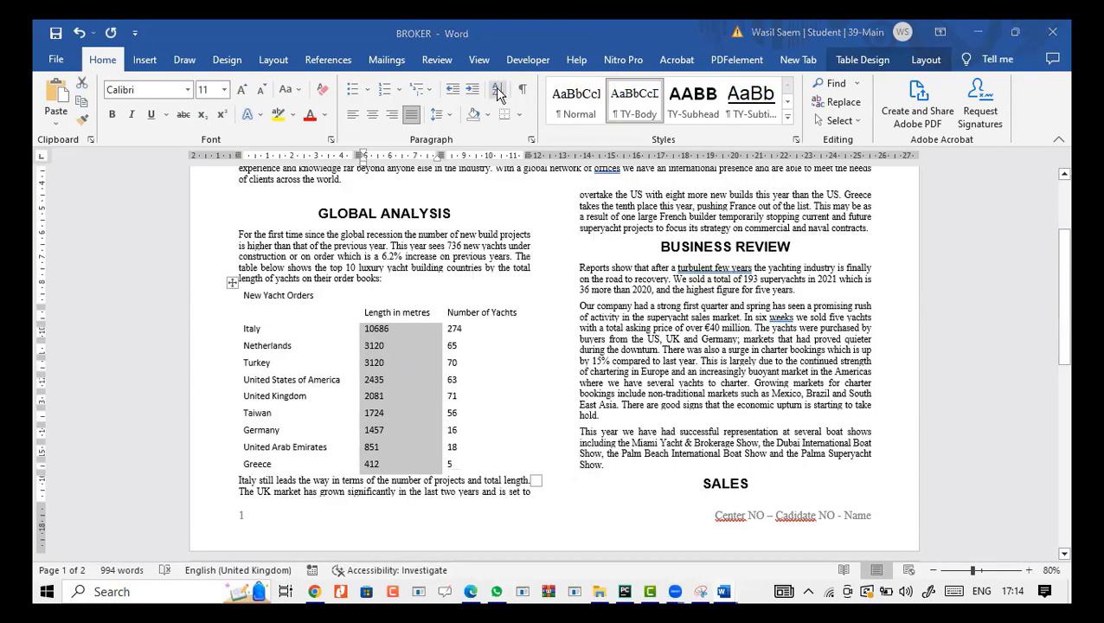
pyautogui.click(496, 86)
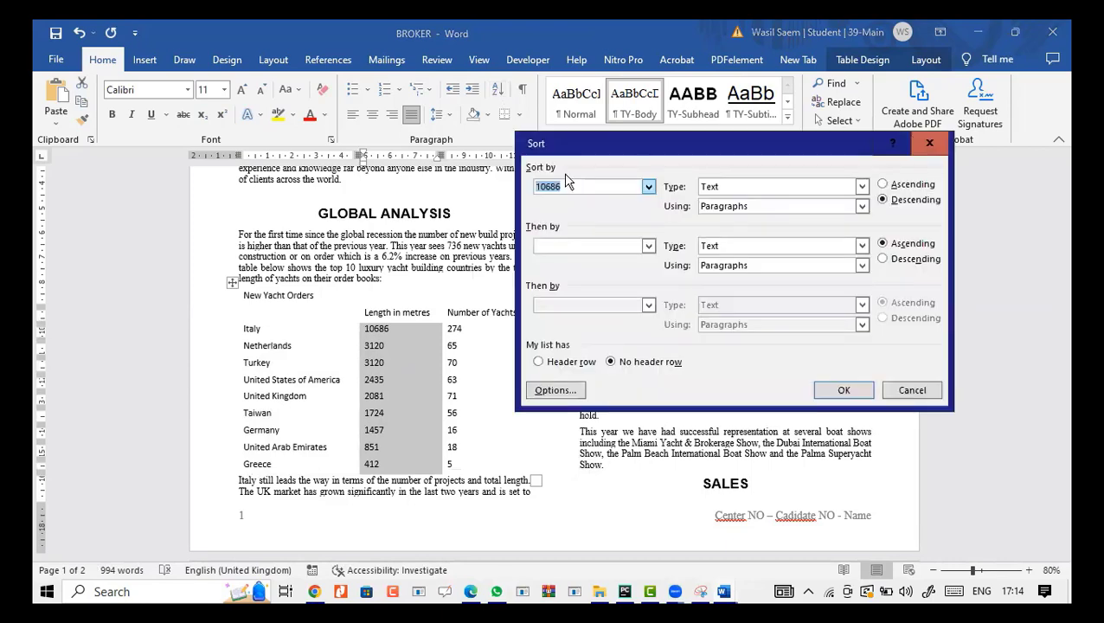
pyautogui.click(911, 390)
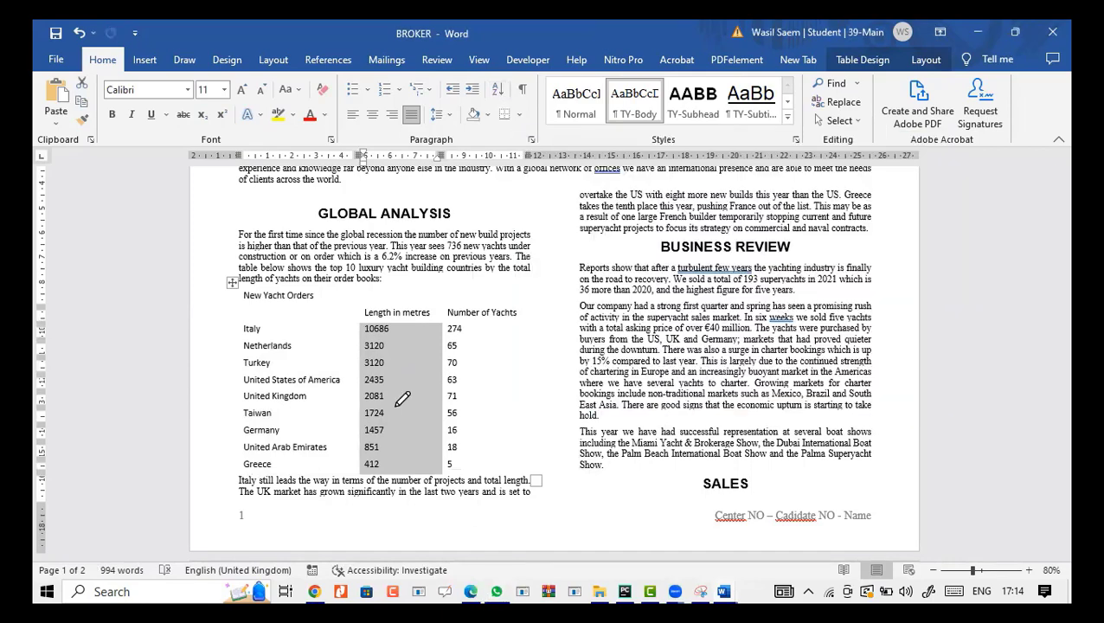
# Switch to the exam paper in the browser and draw tick marks beside both lines of task 10.
pyautogui.hotkey('alt', 'Tab')
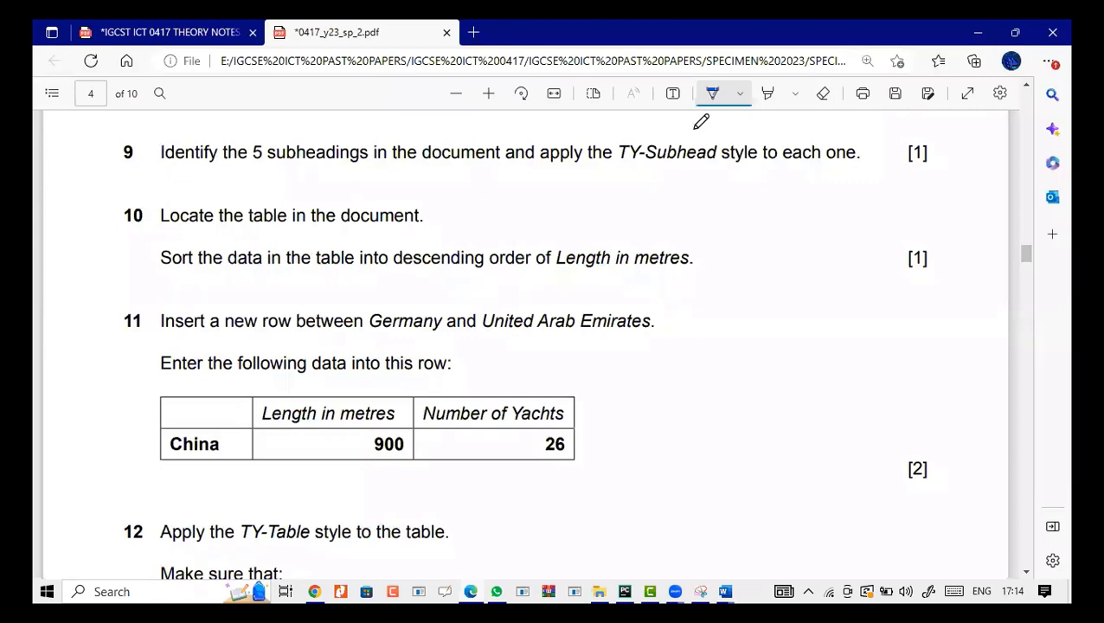
pyautogui.moveTo(142, 214); pyautogui.dragTo(182, 195)
pyautogui.moveTo(137, 262); pyautogui.dragTo(173, 229)
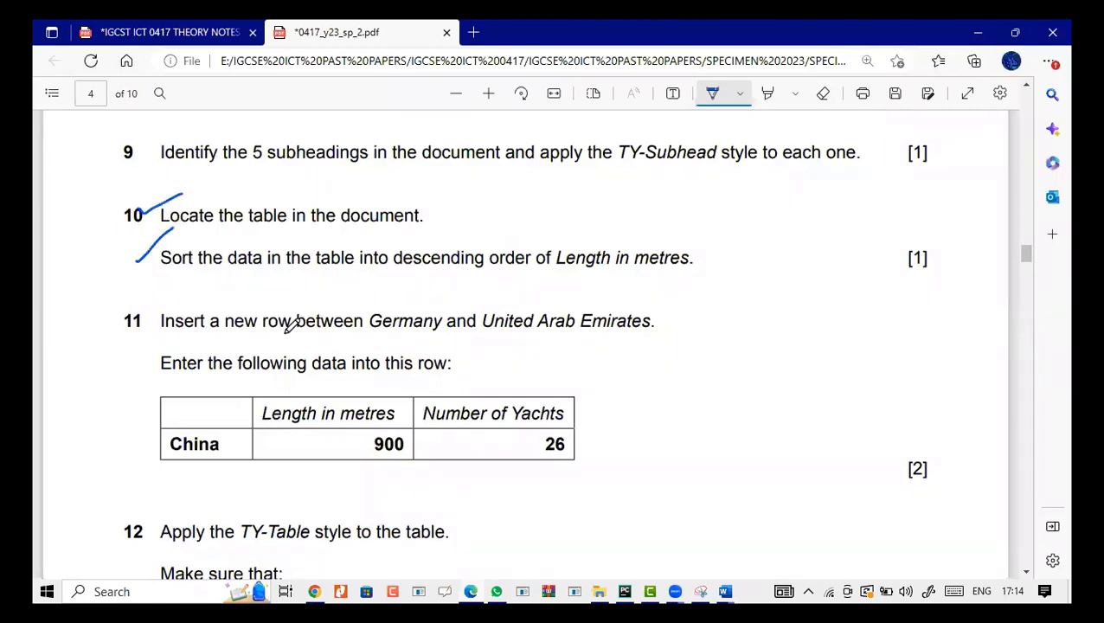
# Turn off the drawing pen in the exam paper and copy the word China from task 11's table.
pyautogui.scroll(-2, 405, 273)
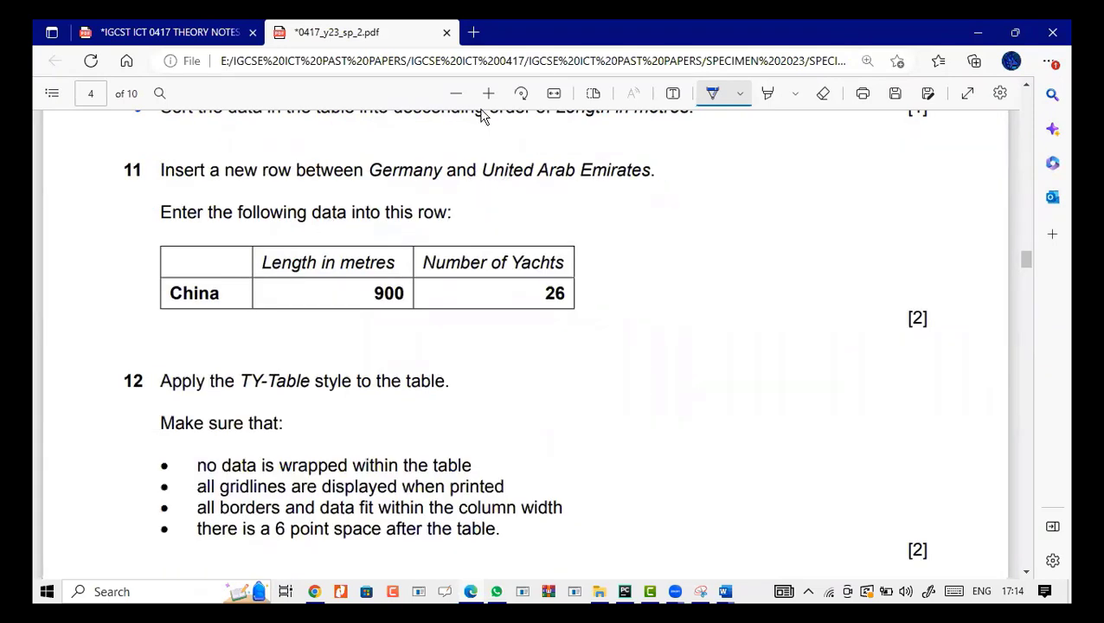
pyautogui.click(705, 102)
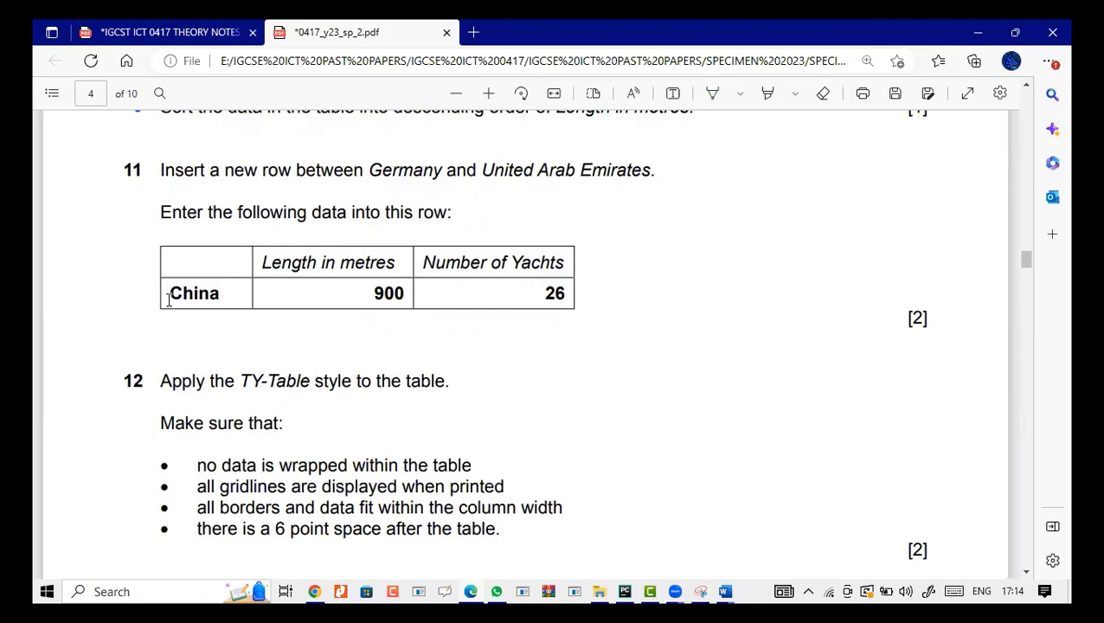
pyautogui.moveTo(219, 296); pyautogui.dragTo(156, 294)
pyautogui.hotkey('ctrl', 'c')
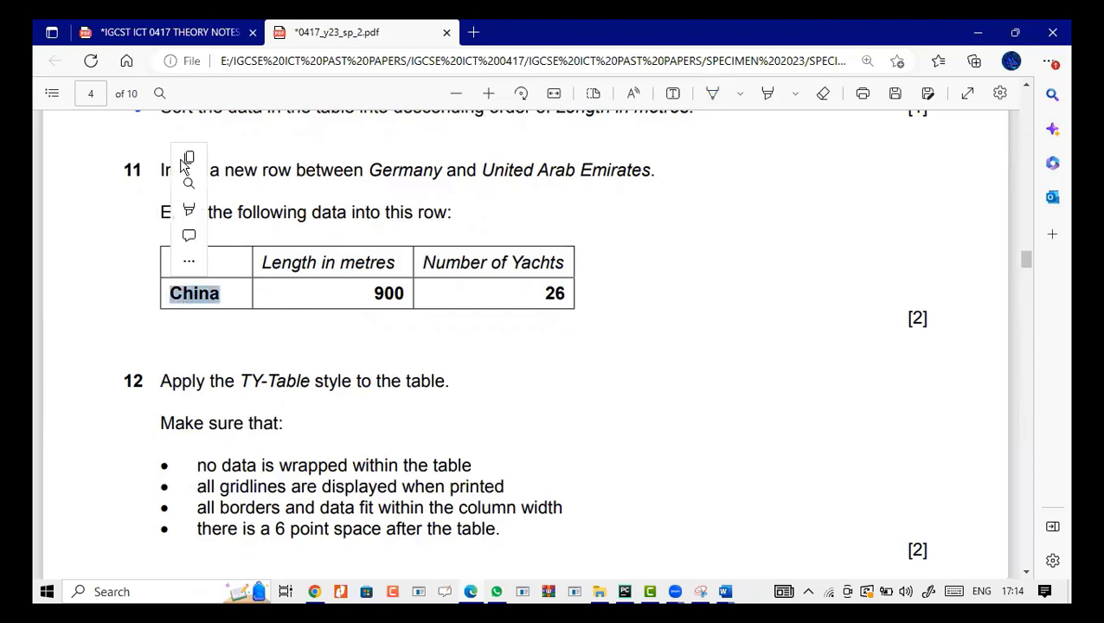
# Return to BROKER in Word and insert a row between Germany and United Arab Emirates in the New Yacht Orders table.
pyautogui.click(754, 519)
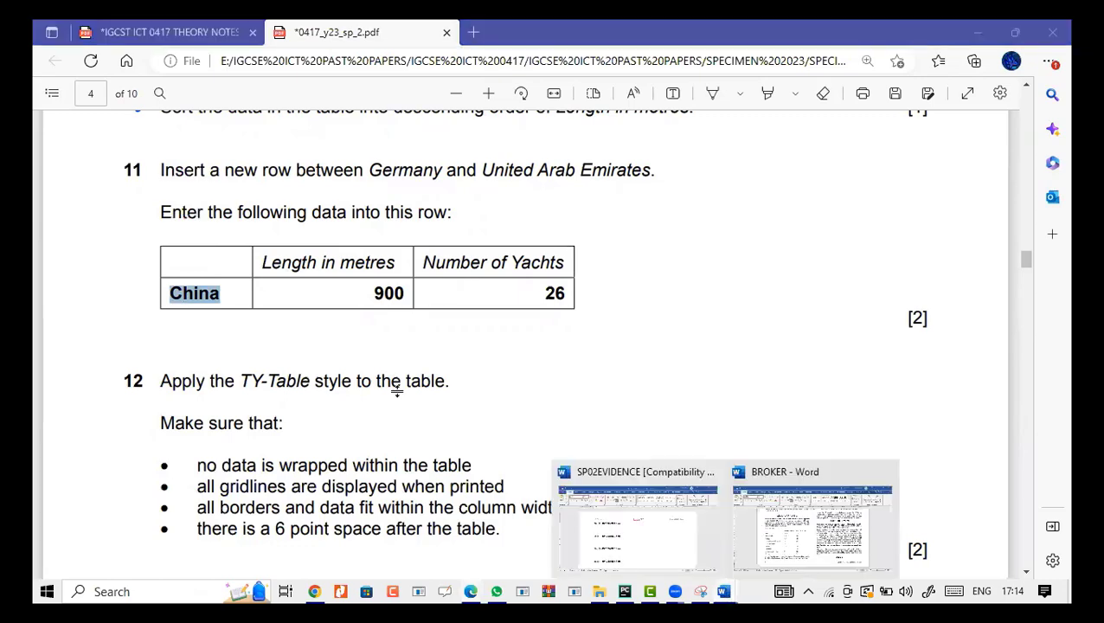
pyautogui.click(471, 591)
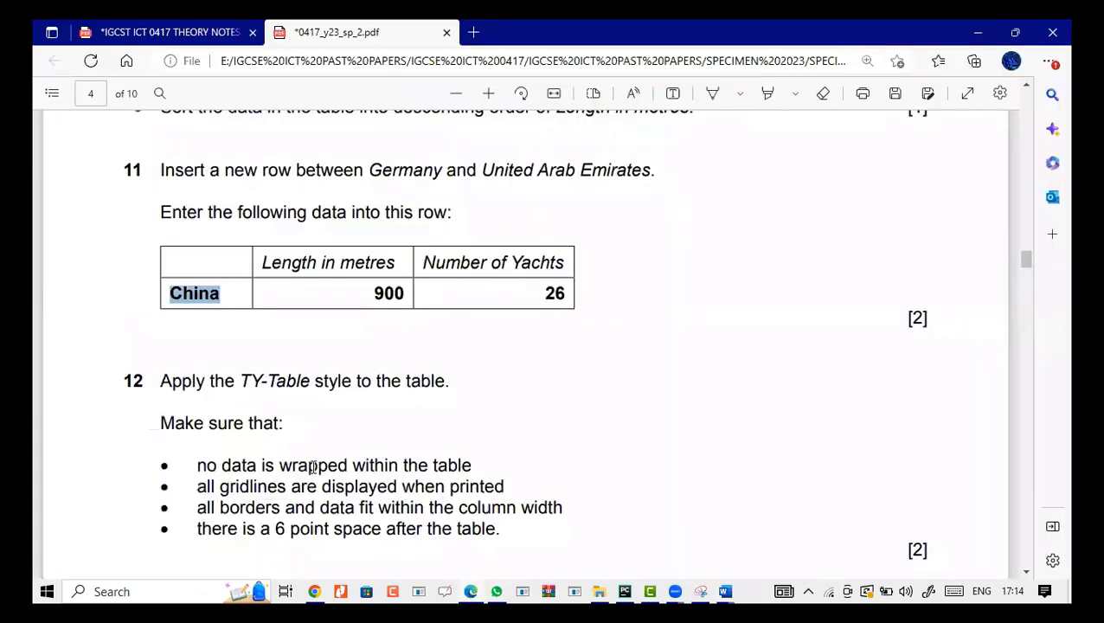
pyautogui.hotkey('alt', 'Tab')
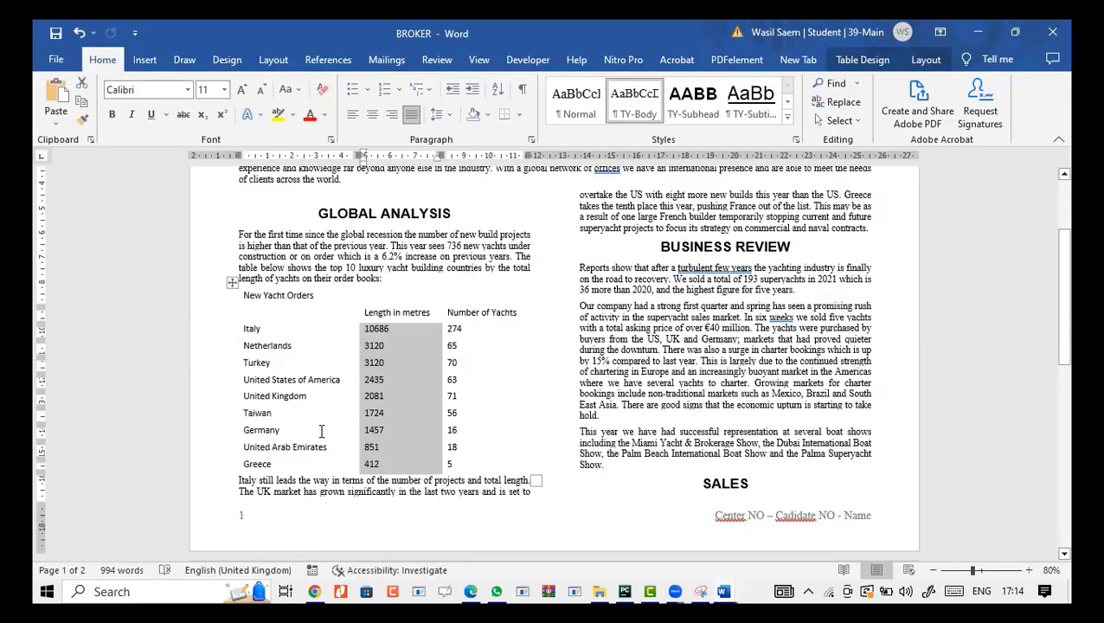
pyautogui.rightClick(321, 430)
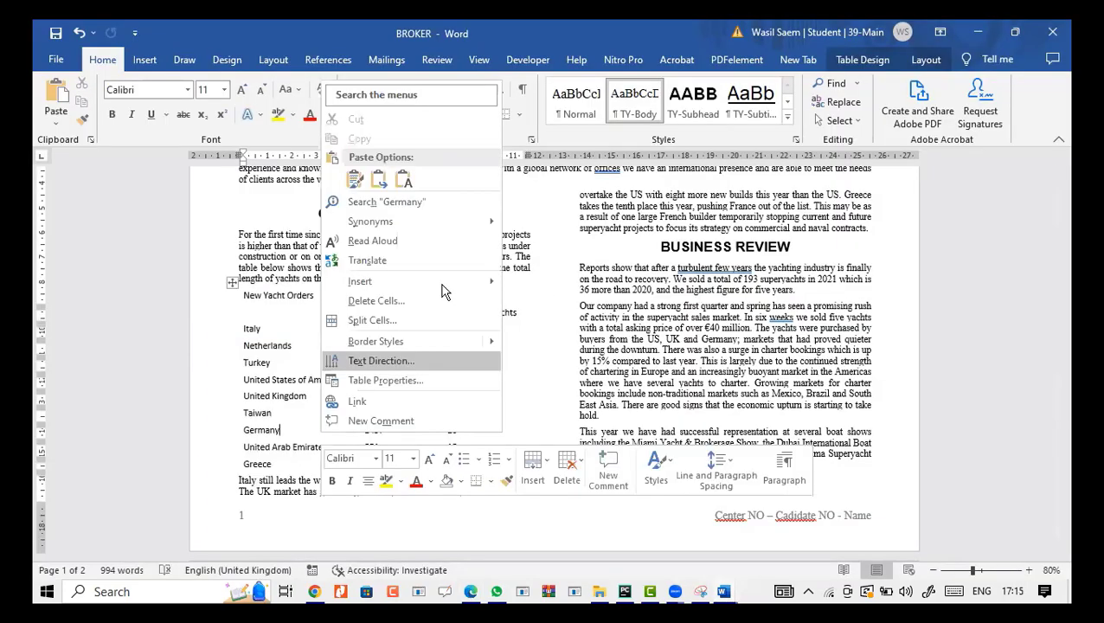
pyautogui.moveTo(467, 282)
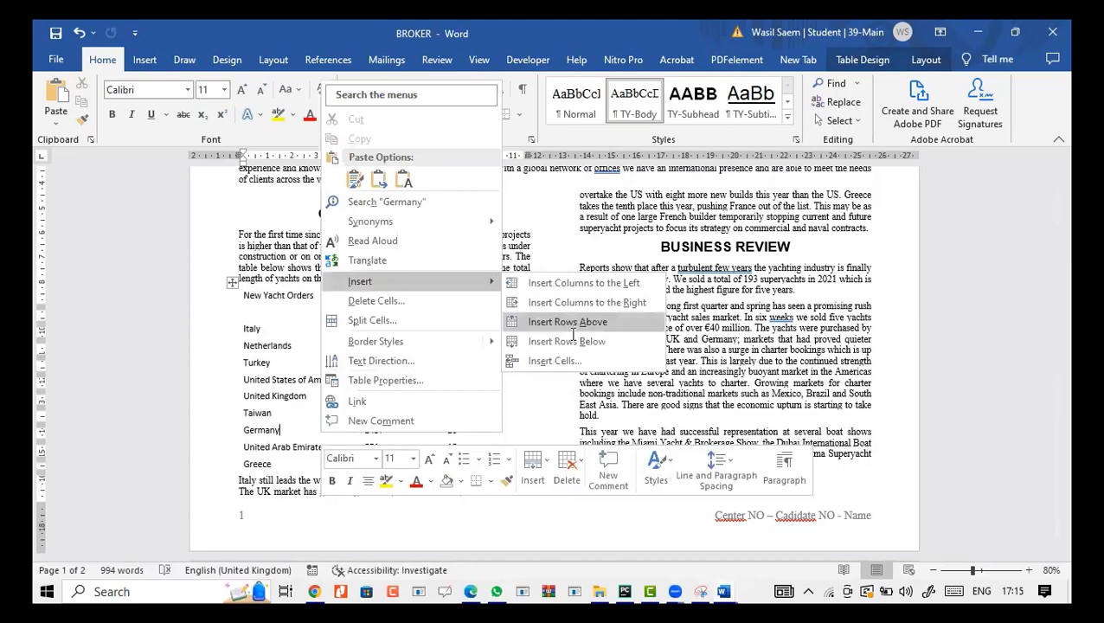
pyautogui.click(570, 341)
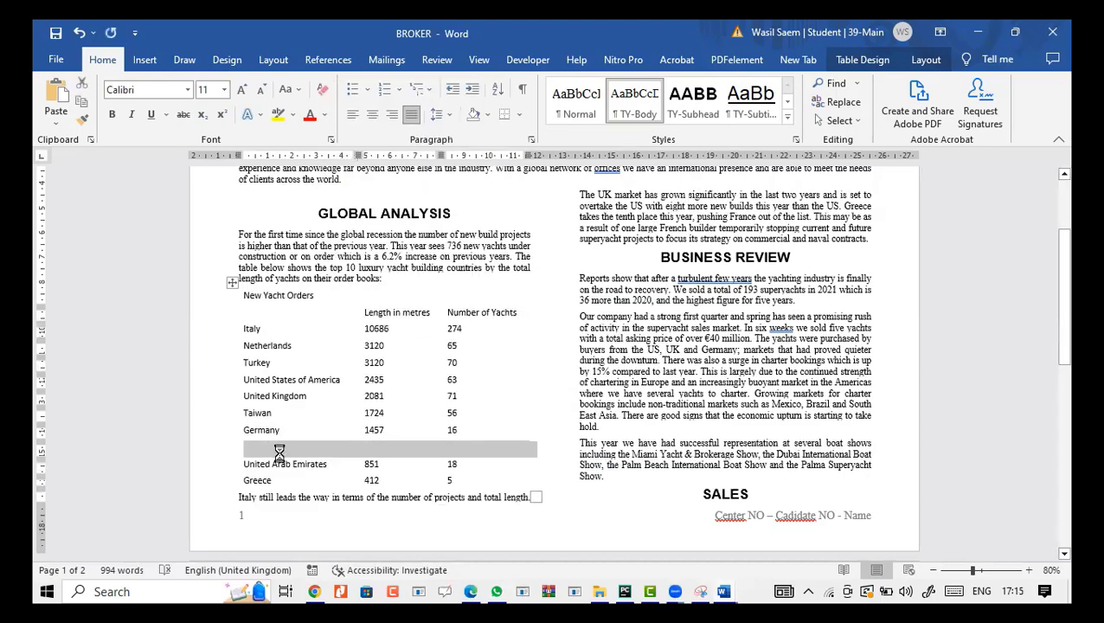
# Paste China into the new row's first cell, then copy 900 from the exam paper into its Length in metres cell.
pyautogui.hotkey('ctrl', 'v')
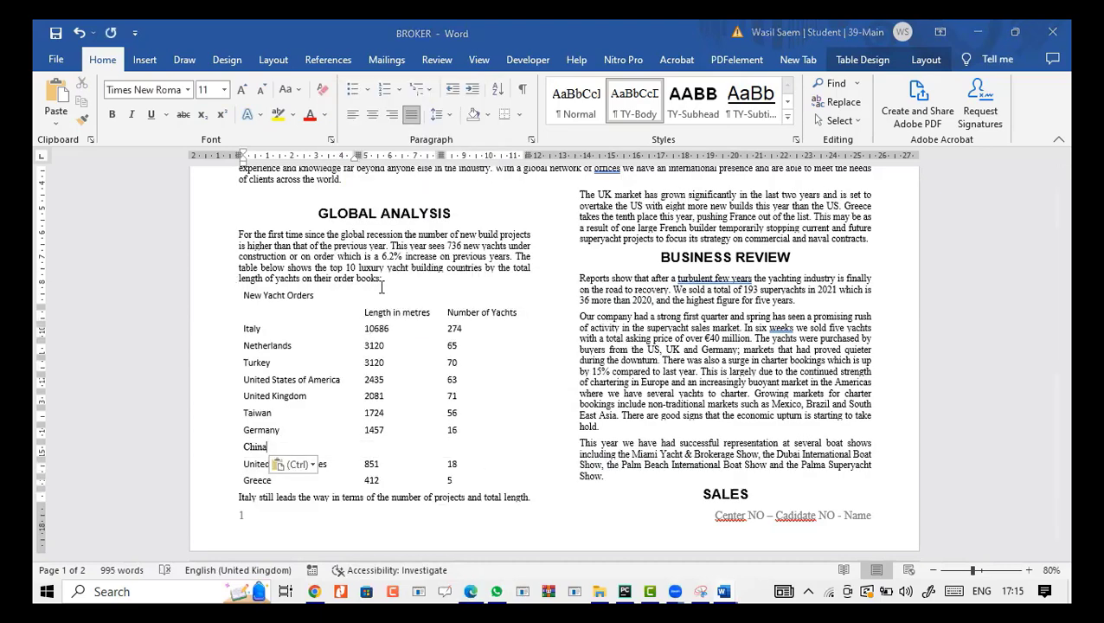
pyautogui.hotkey('alt', 'Tab')
pyautogui.doubleClick(406, 292)
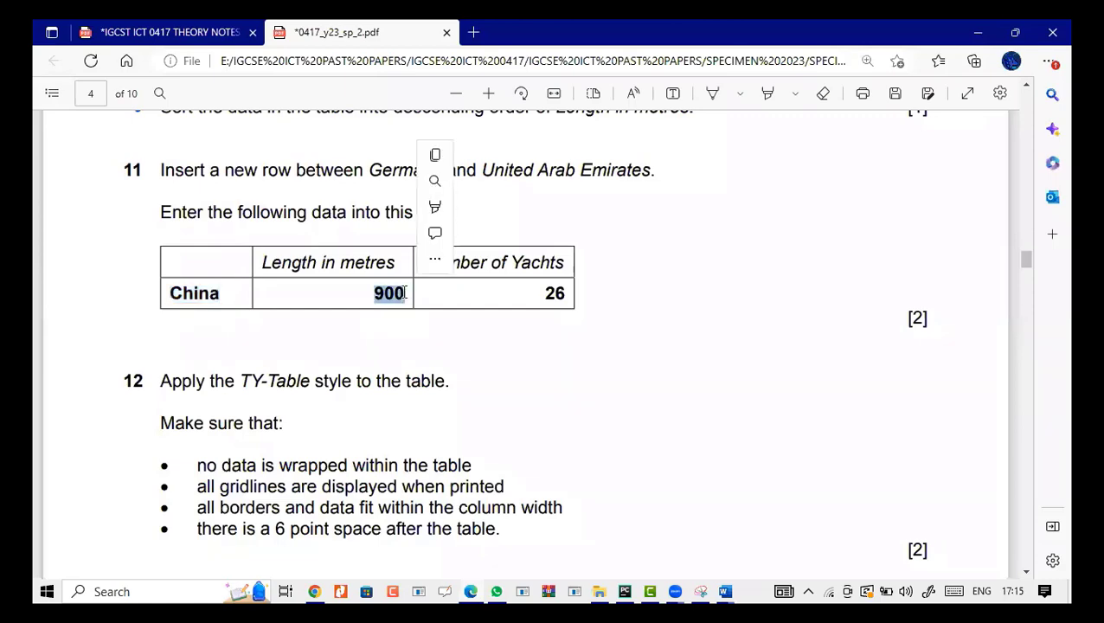
pyautogui.hotkey('ctrl', 'c')
pyautogui.click(721, 589)
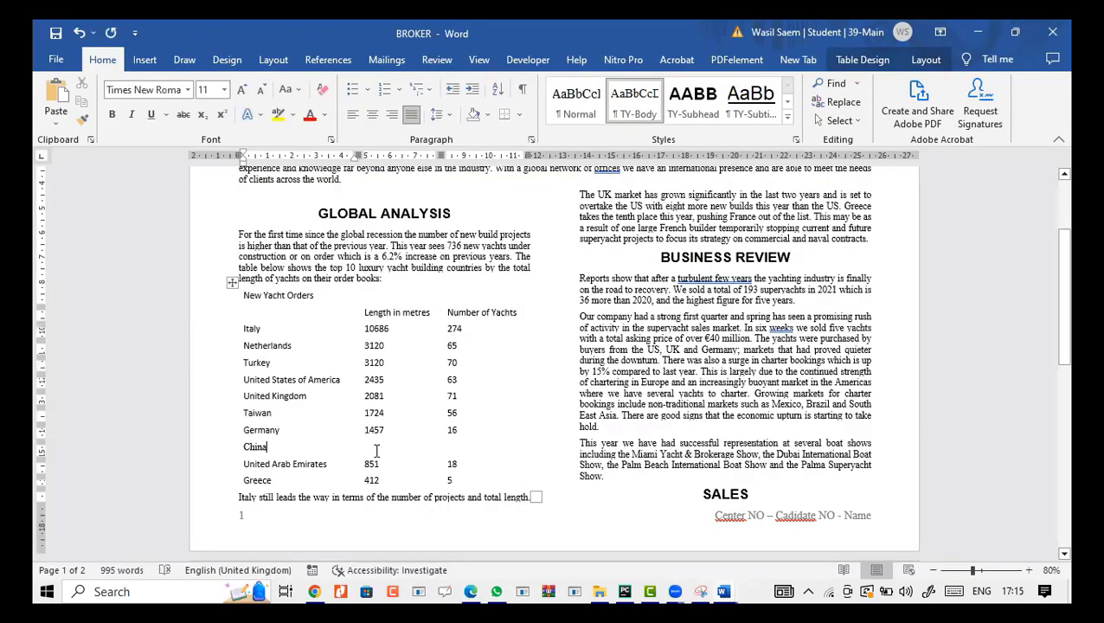
pyautogui.click(377, 446)
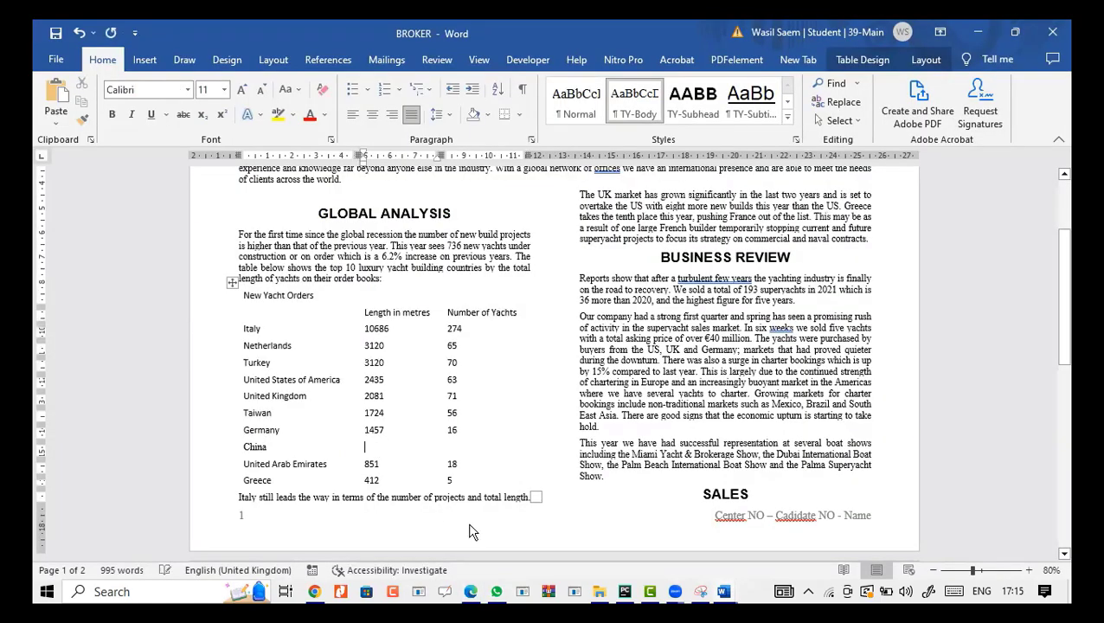
pyautogui.hotkey('ctrl', 'v')
# Copy 26 from the exam paper's task 11 table and enter it as China's Number of Yachts in BROKER.
pyautogui.click(473, 590)
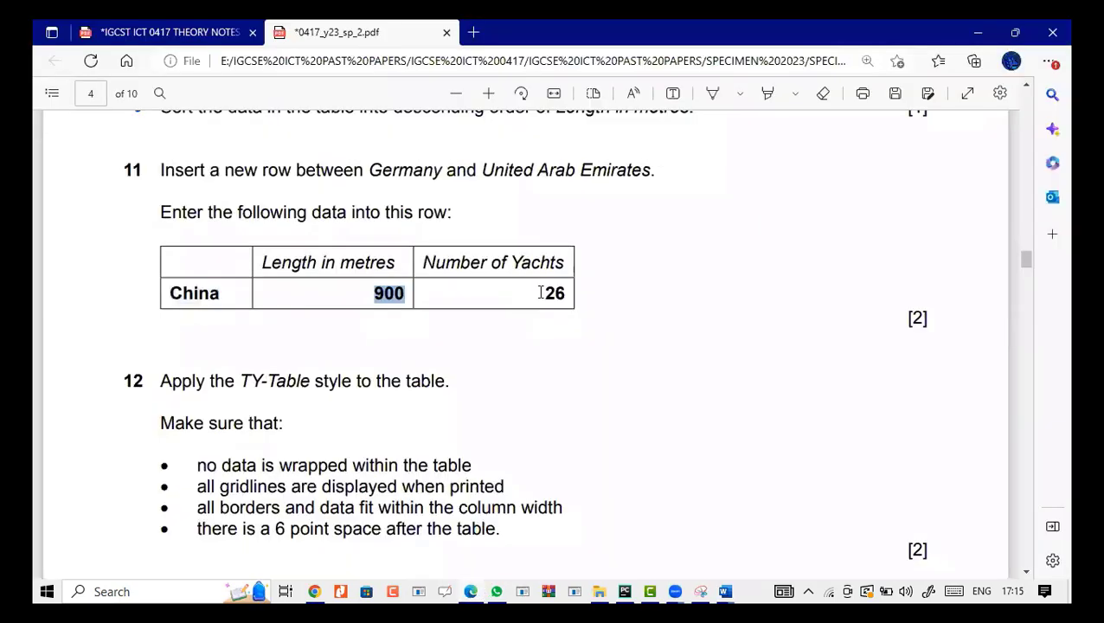
pyautogui.doubleClick(563, 294)
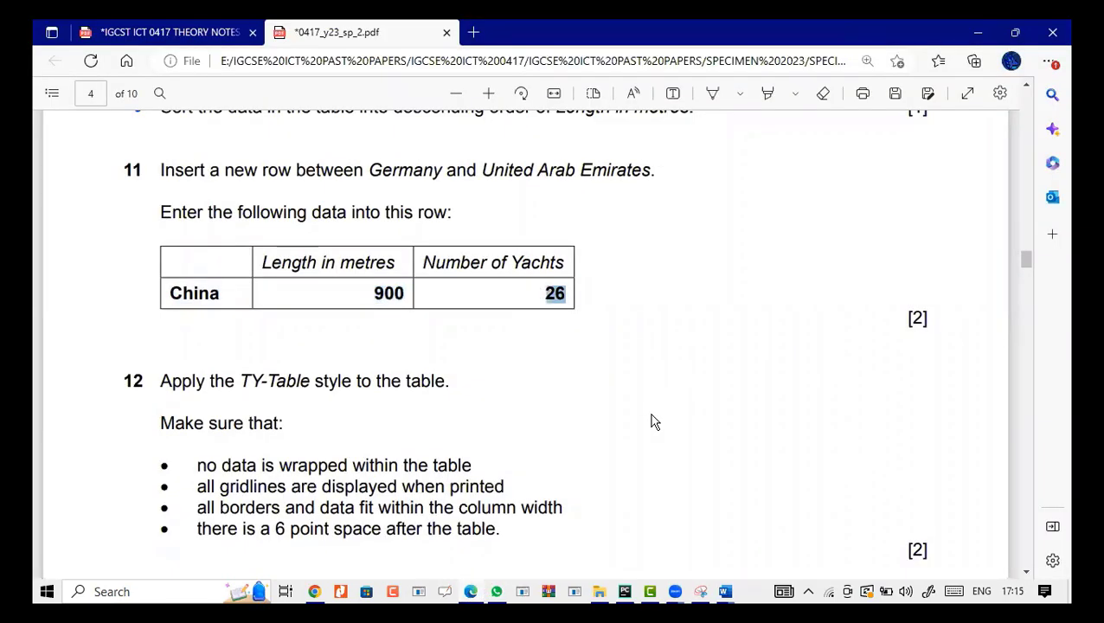
pyautogui.click(723, 591)
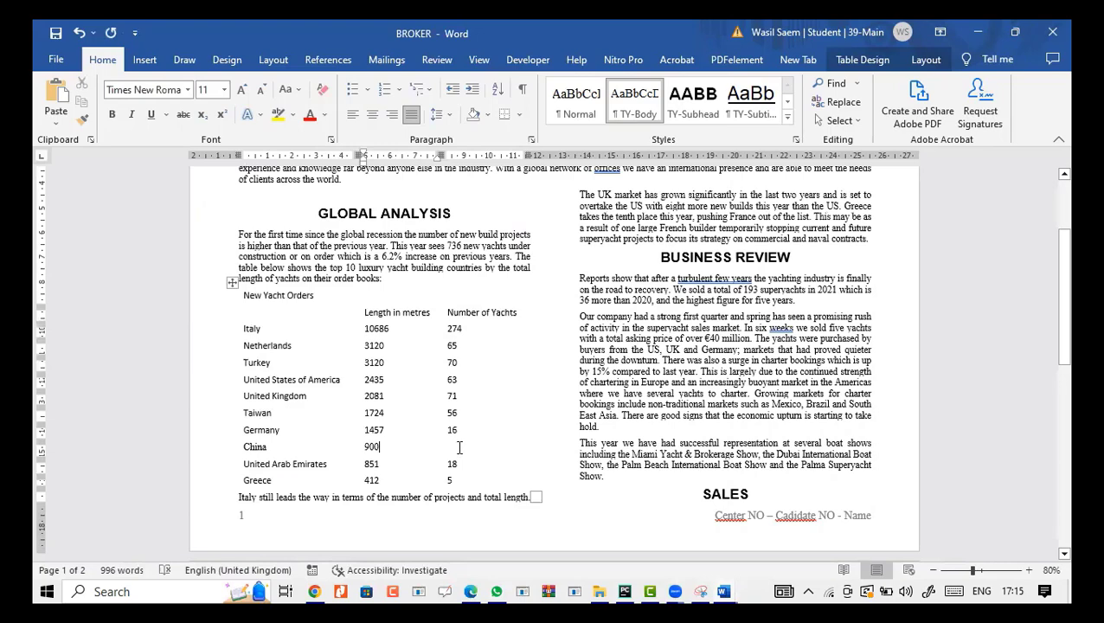
# Switch to the exam paper, draw a tick beside task 11 and underline TY-Table in task 12 with the drawing pen.
pyautogui.click(469, 591)
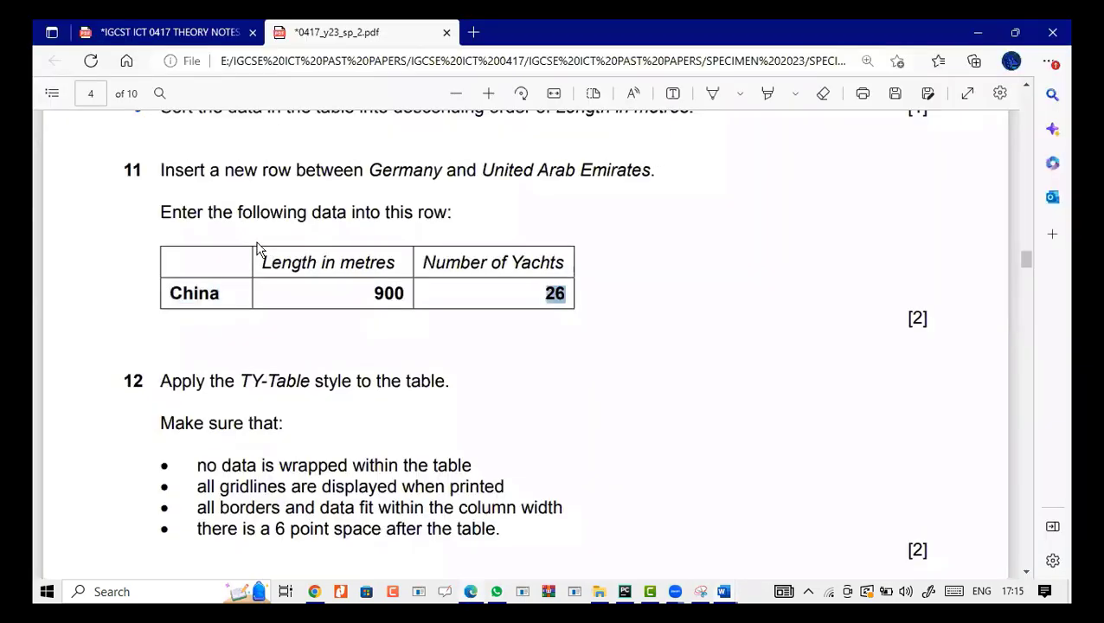
pyautogui.click(712, 93)
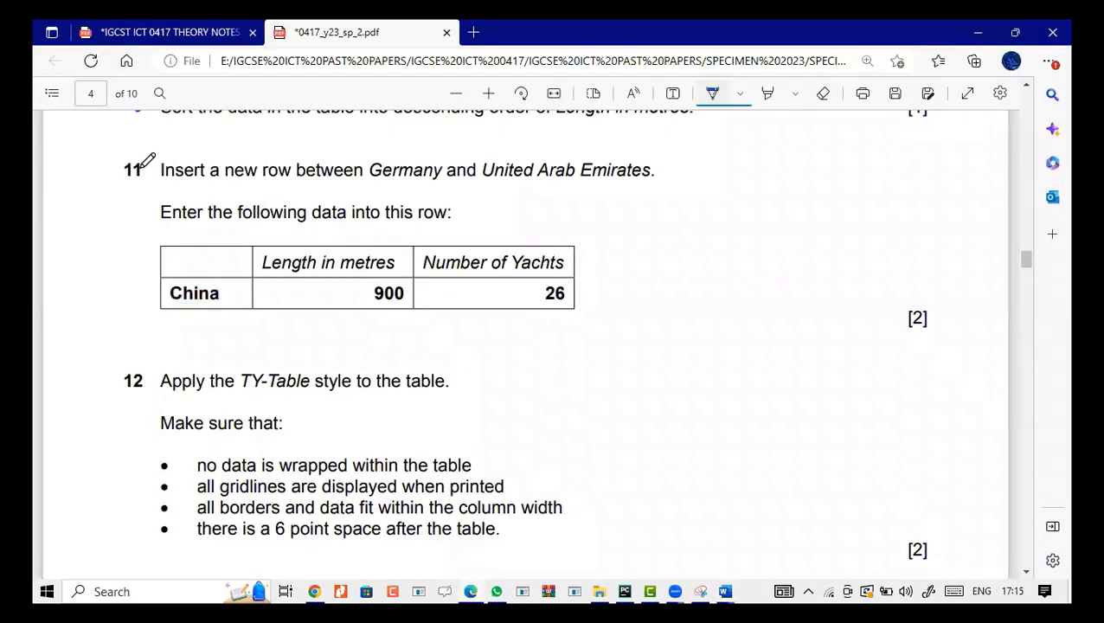
pyautogui.moveTo(132, 159); pyautogui.dragTo(180, 134)
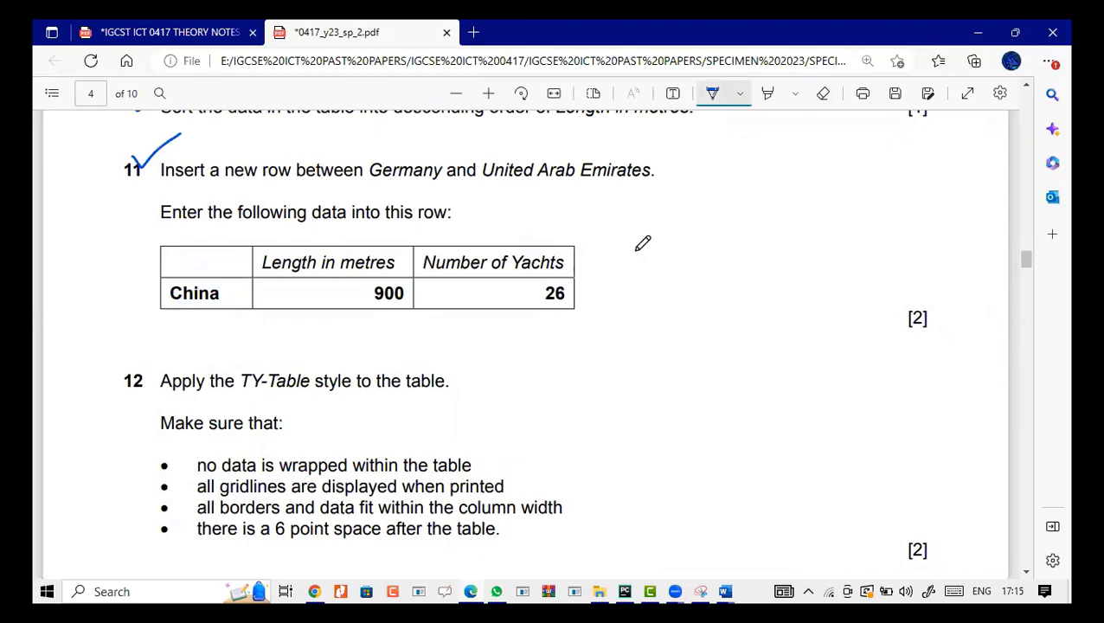
pyautogui.scroll(-3, 161, 273)
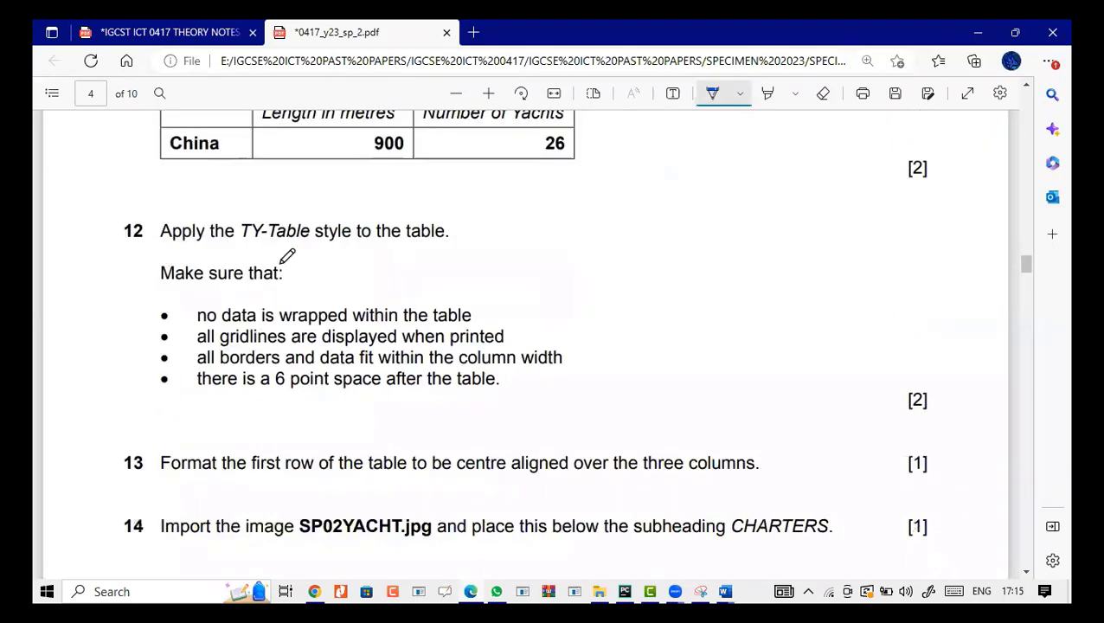
pyautogui.moveTo(242, 243); pyautogui.dragTo(309, 246)
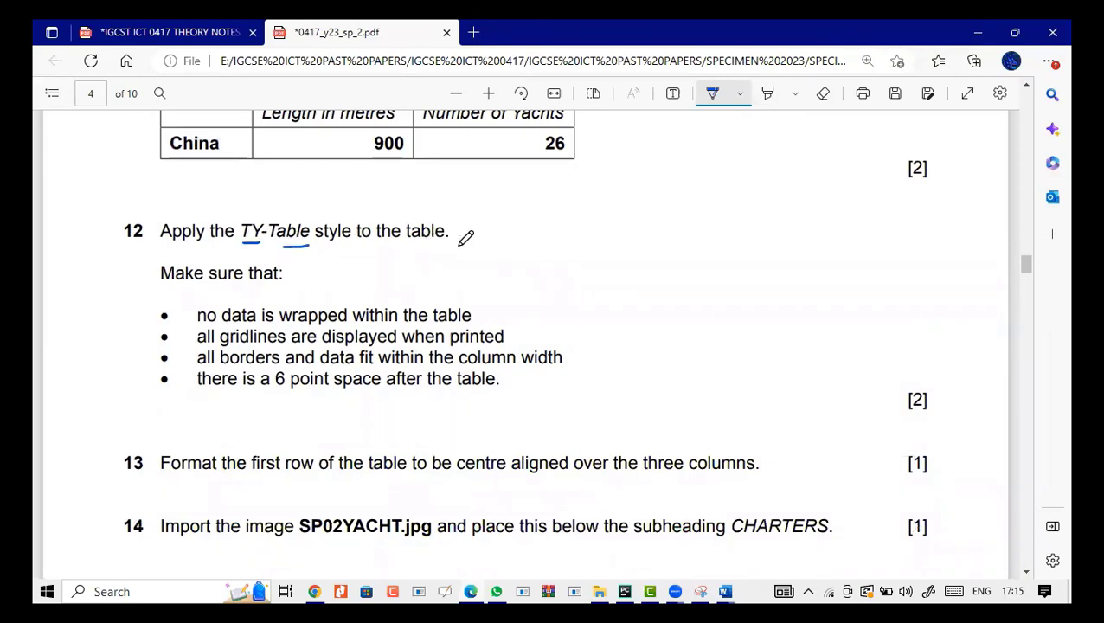
# Switch to BROKER in Word and apply the TY-Table style to the whole New Yacht Orders table.
pyautogui.click(724, 591)
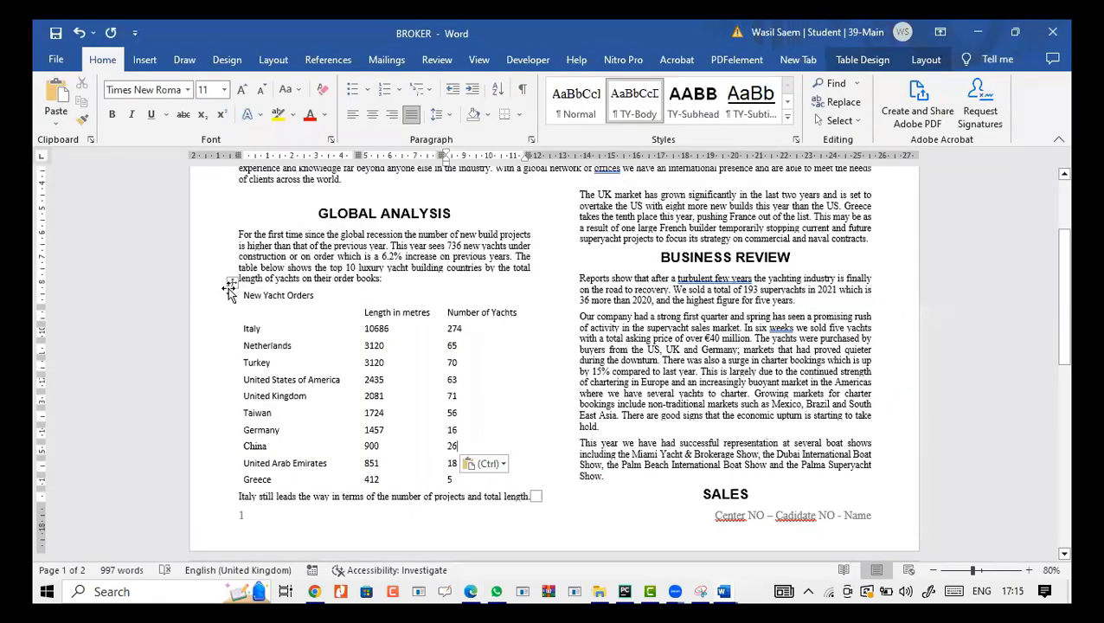
pyautogui.click(231, 281)
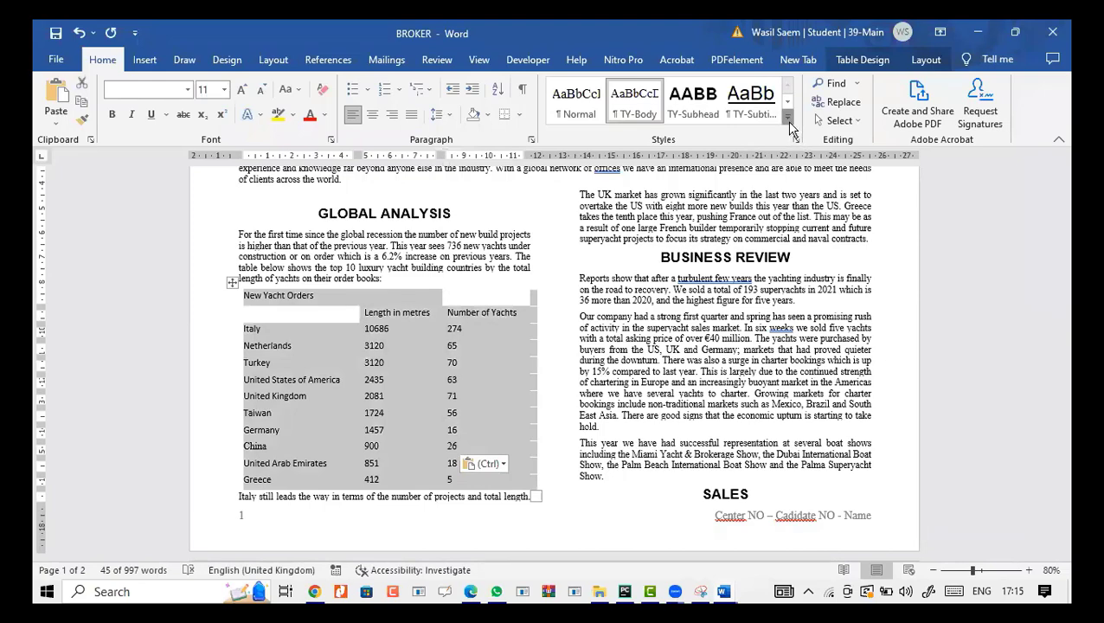
pyautogui.click(787, 121)
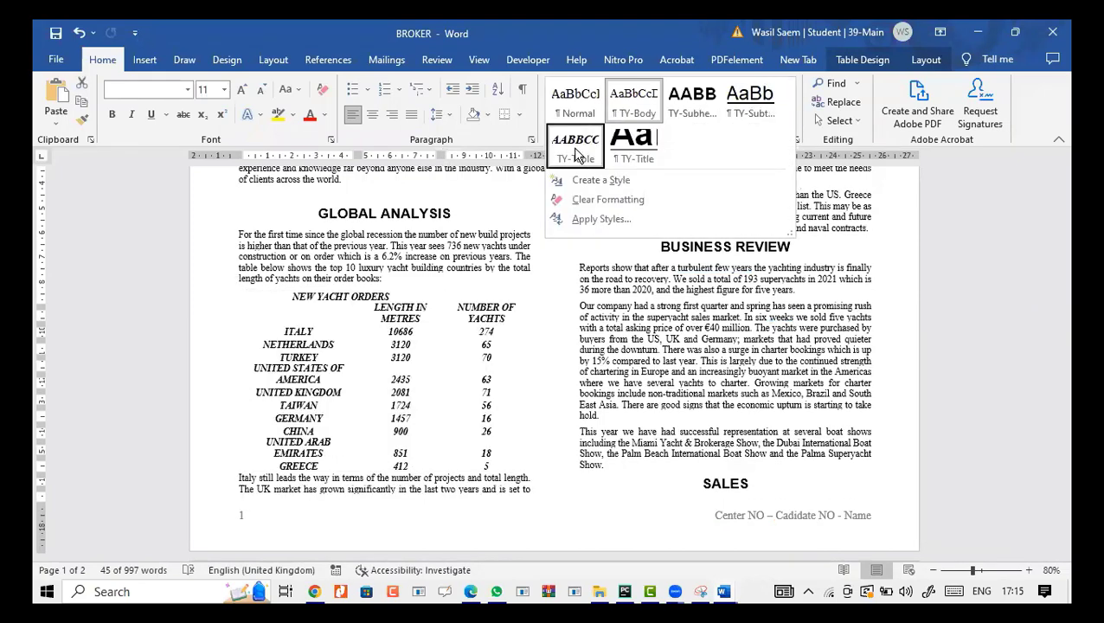
pyautogui.click(575, 154)
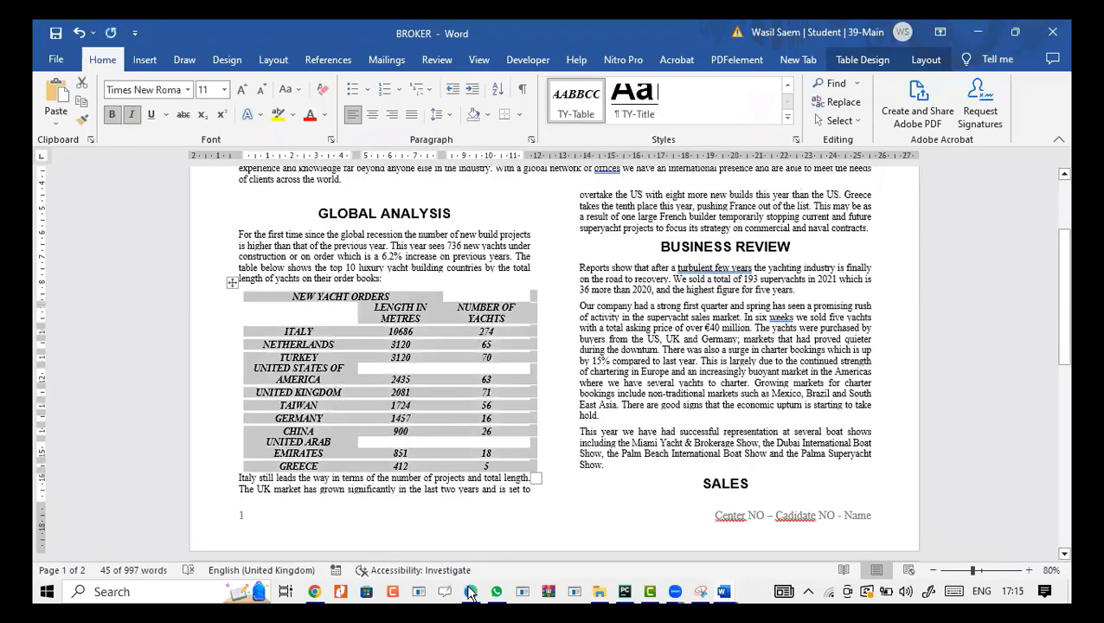
# Check task 12's requirements in the exam paper and apply the plain grid table style with all borders to the table.
pyautogui.click(472, 594)
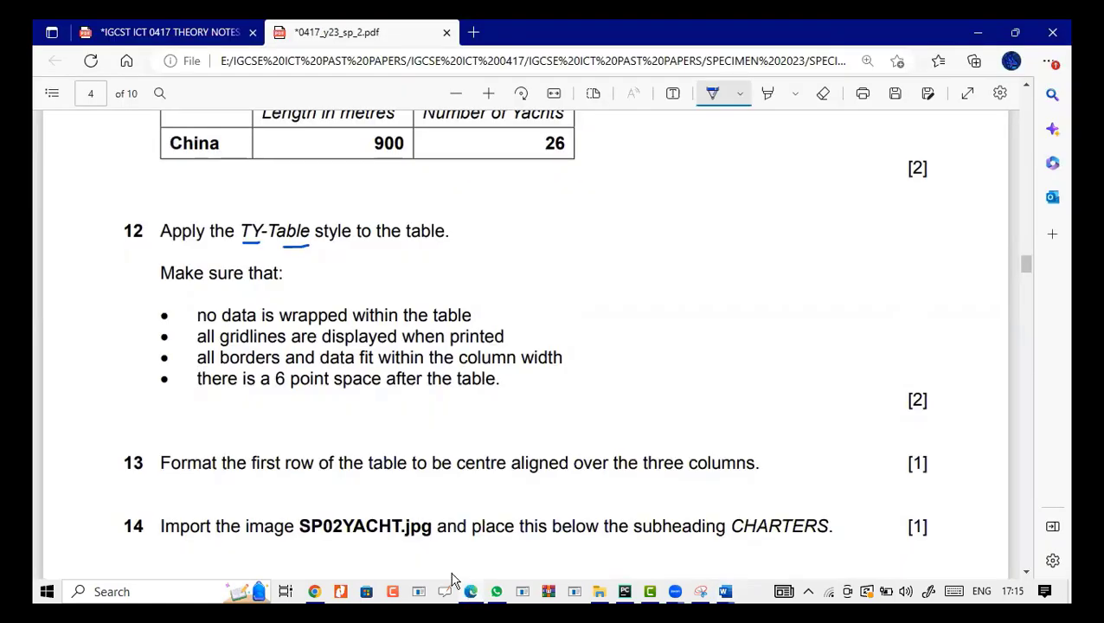
pyautogui.hotkey('alt', 'Tab')
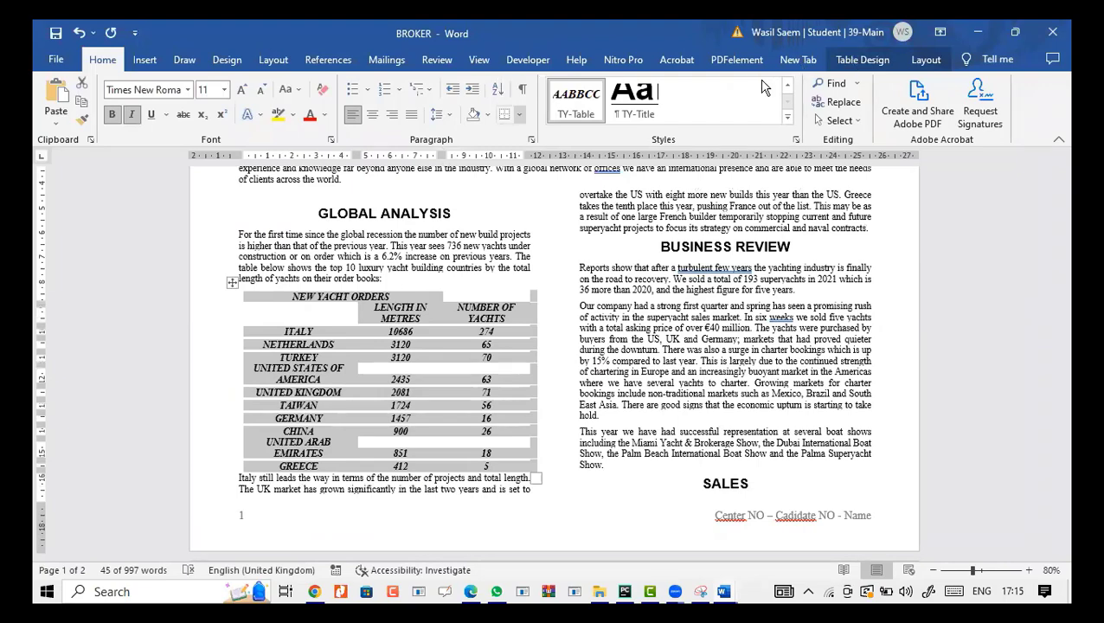
pyautogui.click(857, 59)
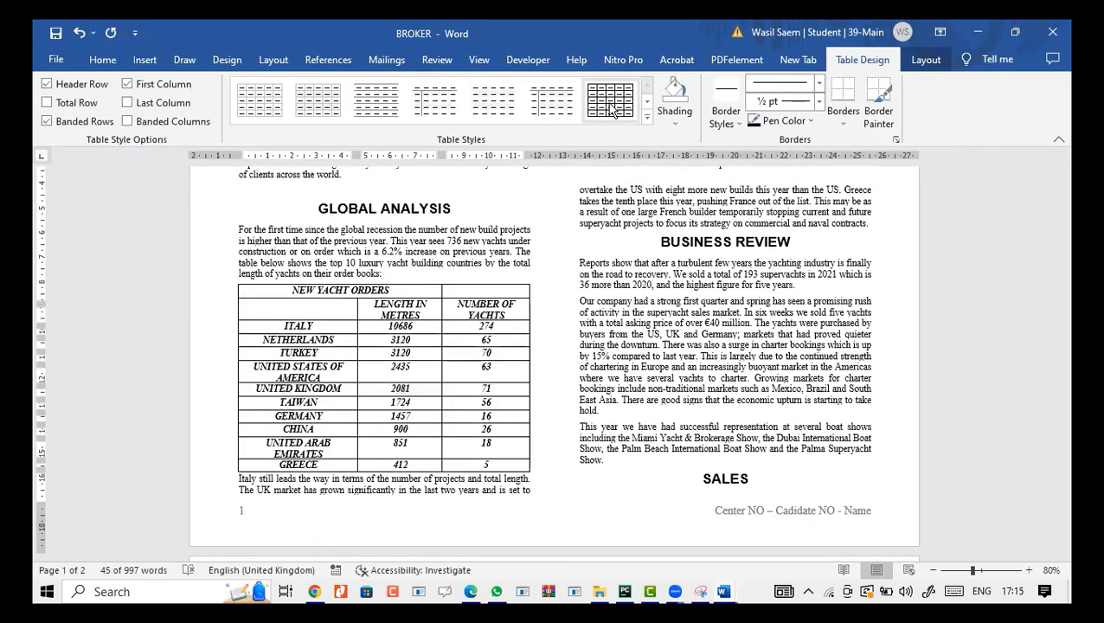
# Review task 12's requirements in the exam paper and try to adjust the boundary between the table's first and second columns in BROKER.
pyautogui.click(467, 592)
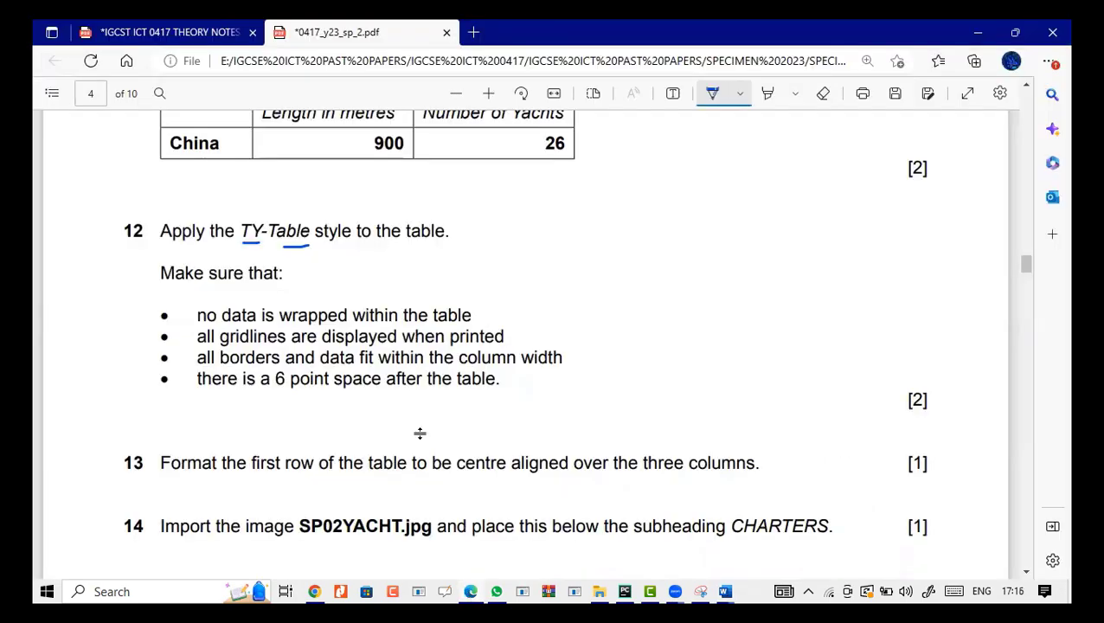
pyautogui.hotkey('alt', 'Tab')
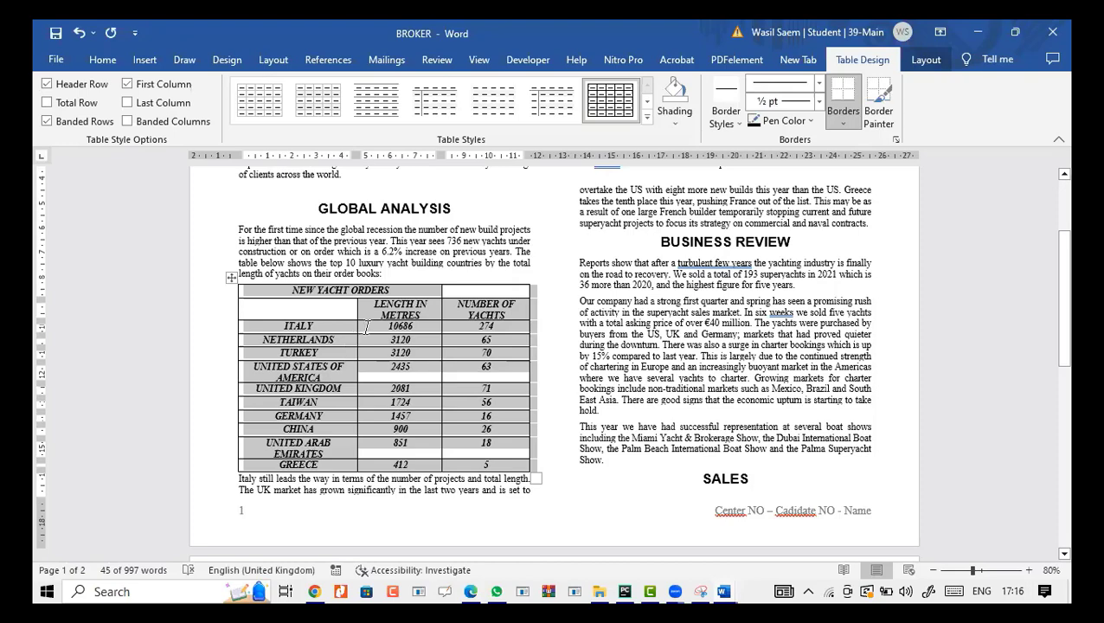
pyautogui.click(366, 327)
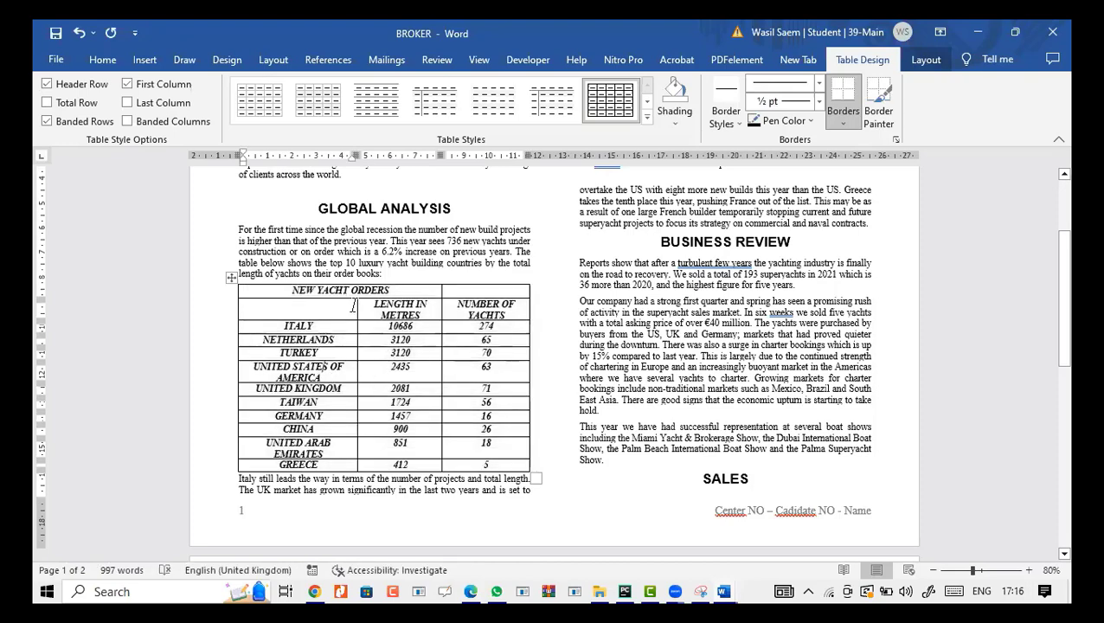
pyautogui.moveTo(361, 306)
pyautogui.mouseDown()
pyautogui.moveTo(374, 307)
pyautogui.moveTo(354, 313)
pyautogui.mouseUp()
# Switch to the exam paper 0417_y23_sp_2.pdf and draw a pen mark after the 6 point space requirement in task 12.
pyautogui.click(471, 592)
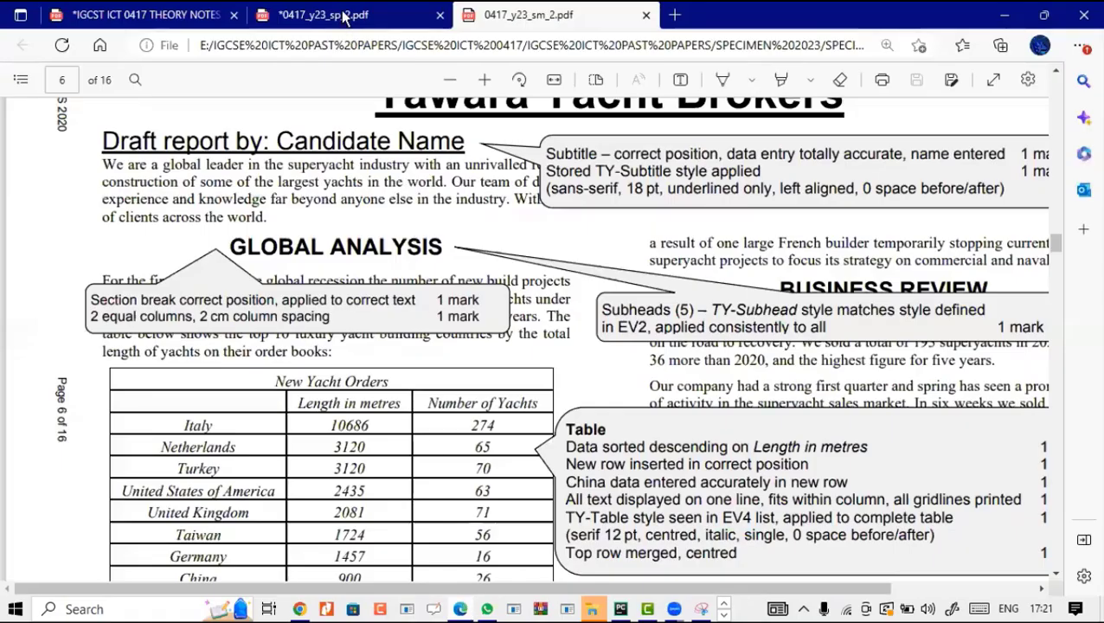
pyautogui.hotkey('ctrl', 'shift', 'Tab')
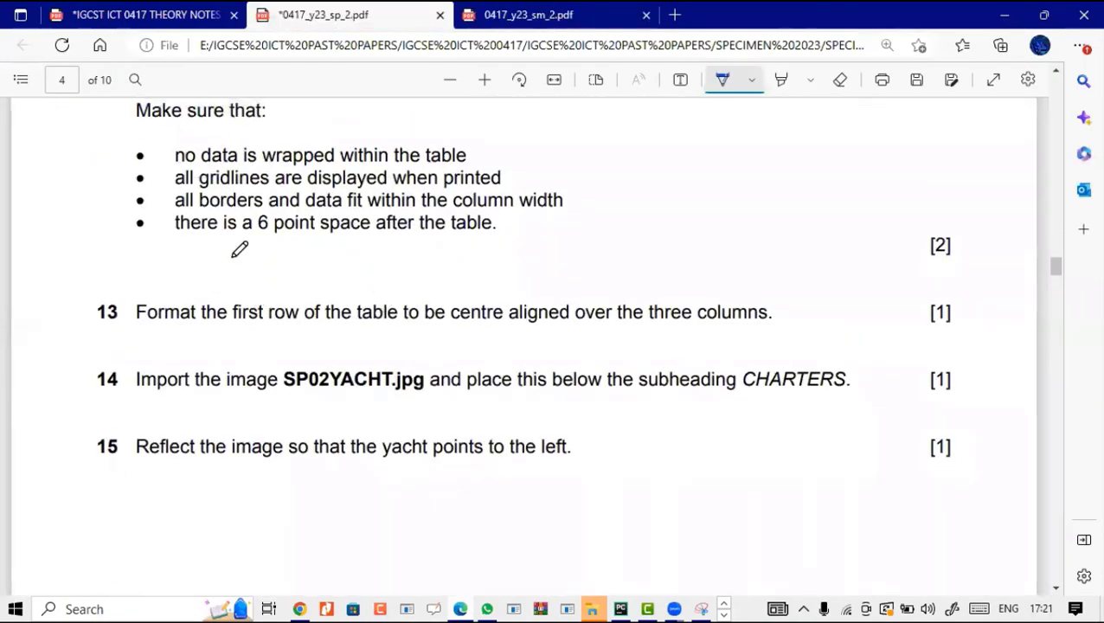
pyautogui.scroll(1, 246, 315)
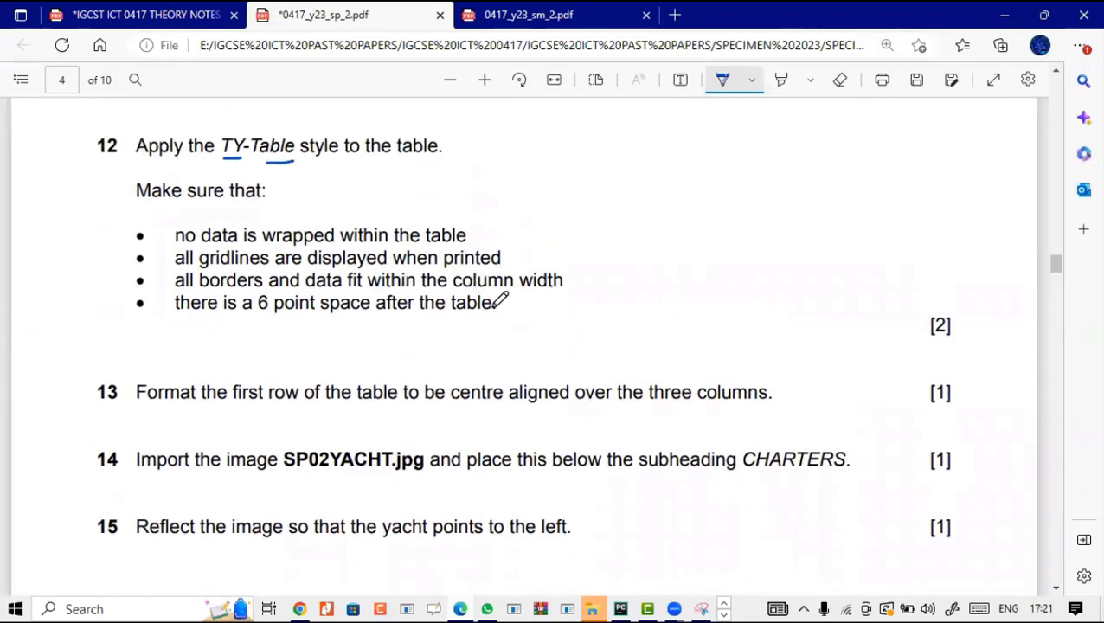
pyautogui.moveTo(498, 303); pyautogui.dragTo(517, 302)
# In BROKER, set 6 pt spacing before the paragraph below the table and delete the blank line above GLOBAL ANALYSIS.
pyautogui.click(724, 615)
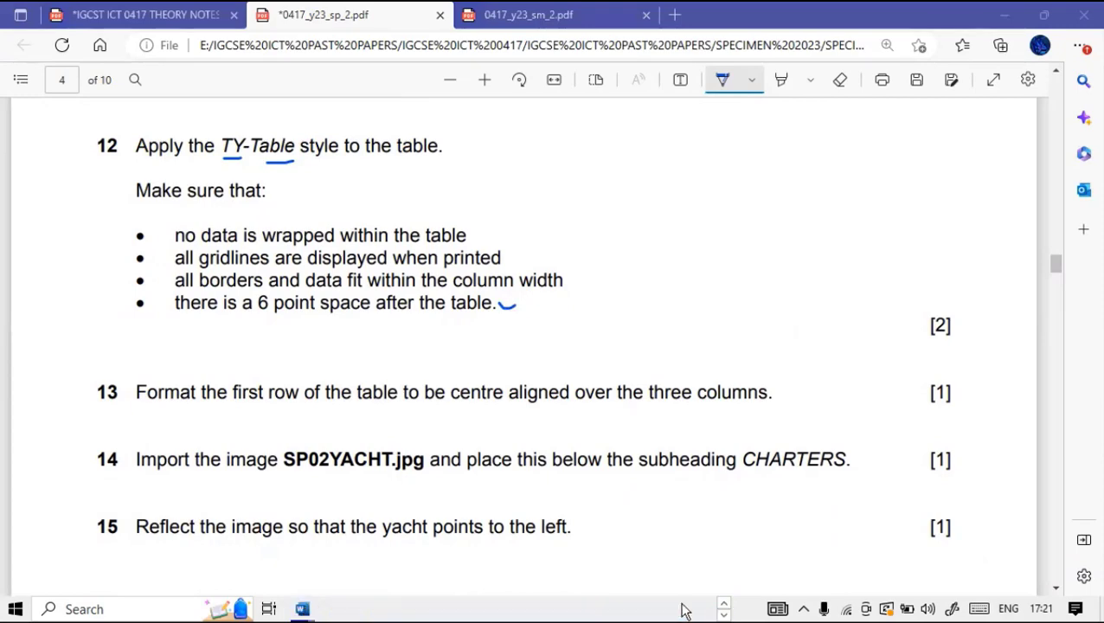
pyautogui.moveTo(308, 611)
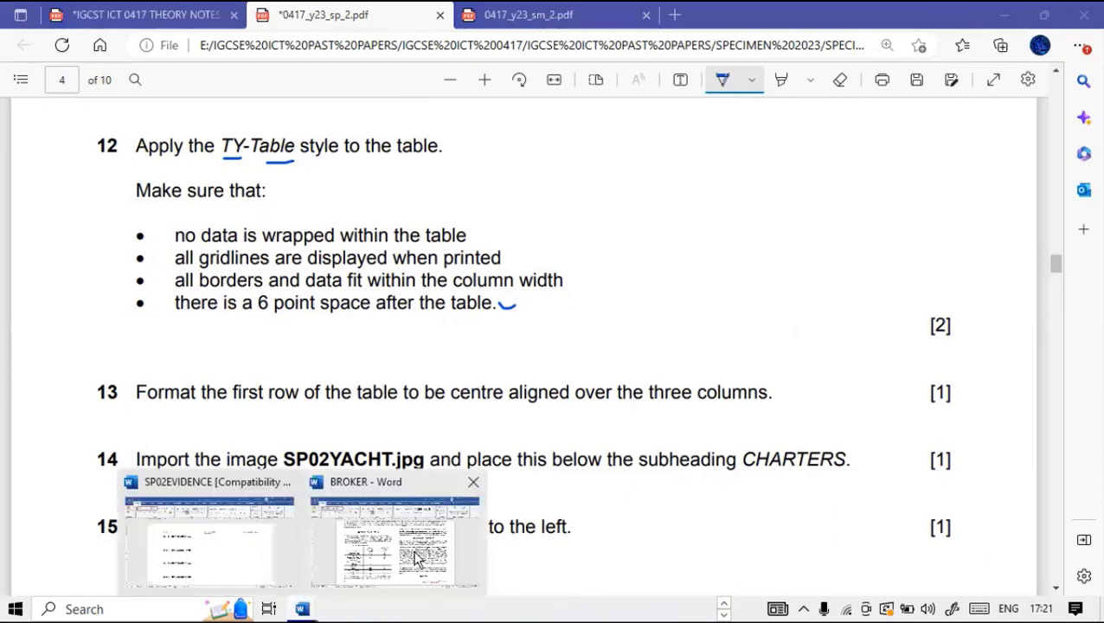
pyautogui.click(418, 558)
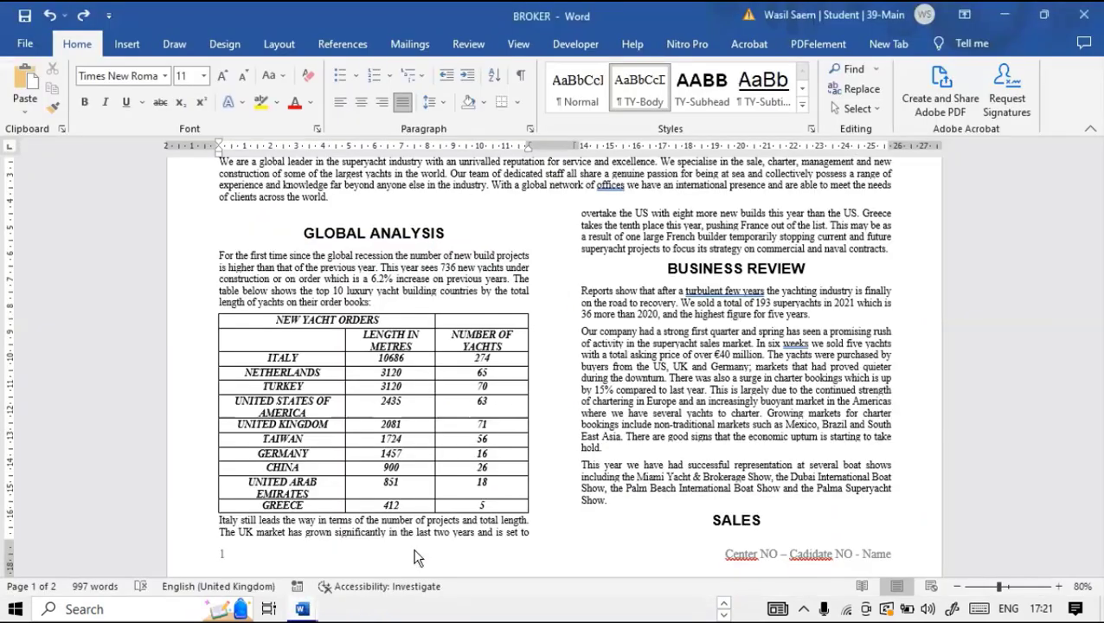
pyautogui.rightClick(218, 522)
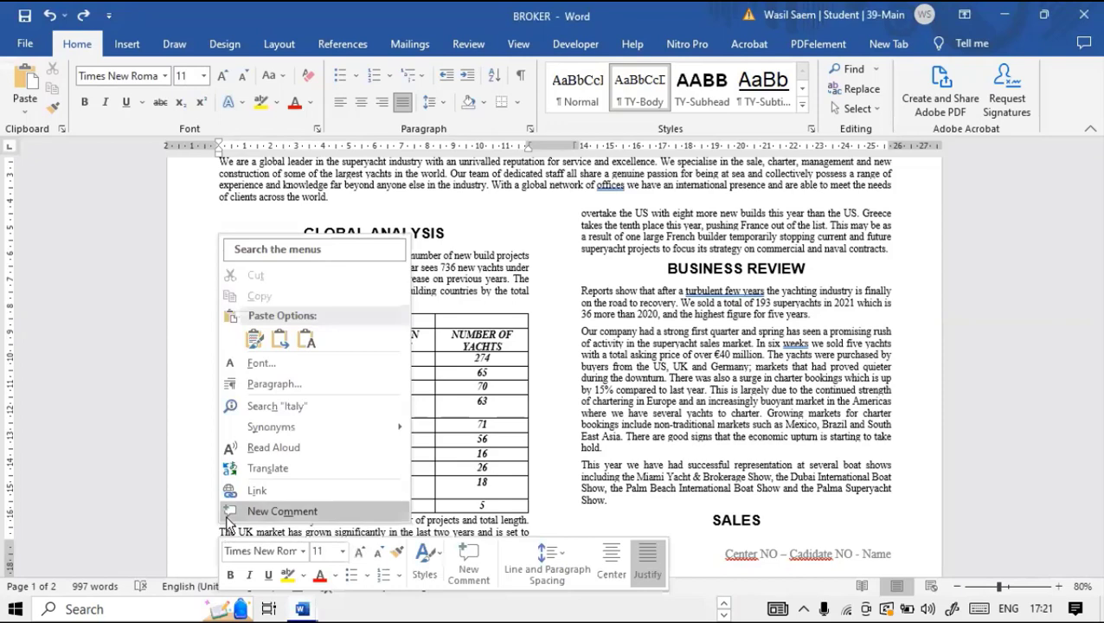
pyautogui.click(286, 383)
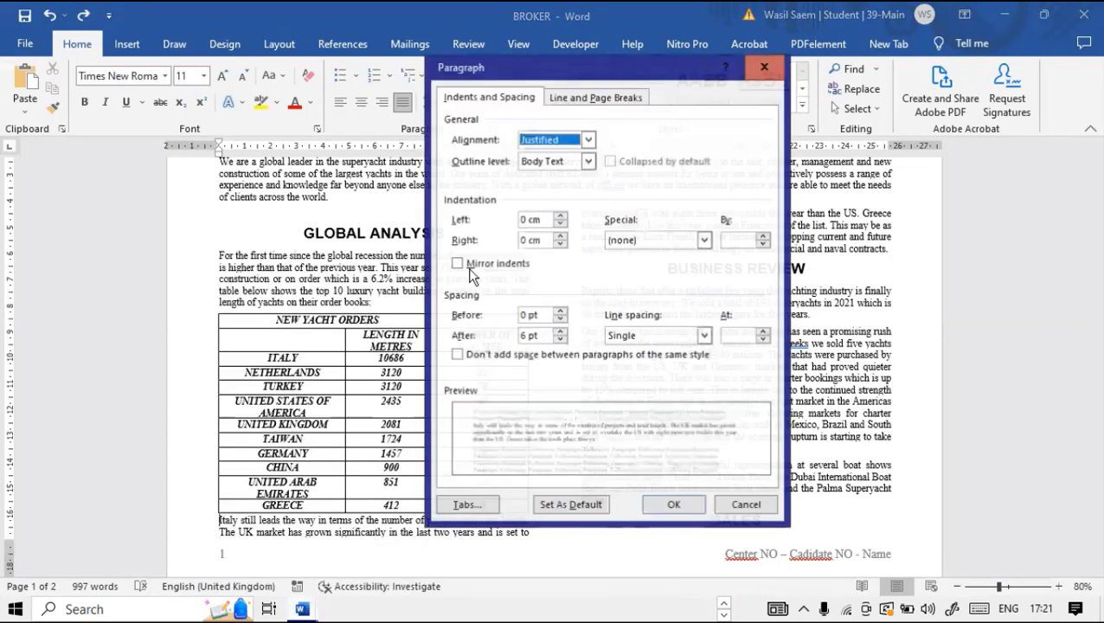
pyautogui.click(560, 311)
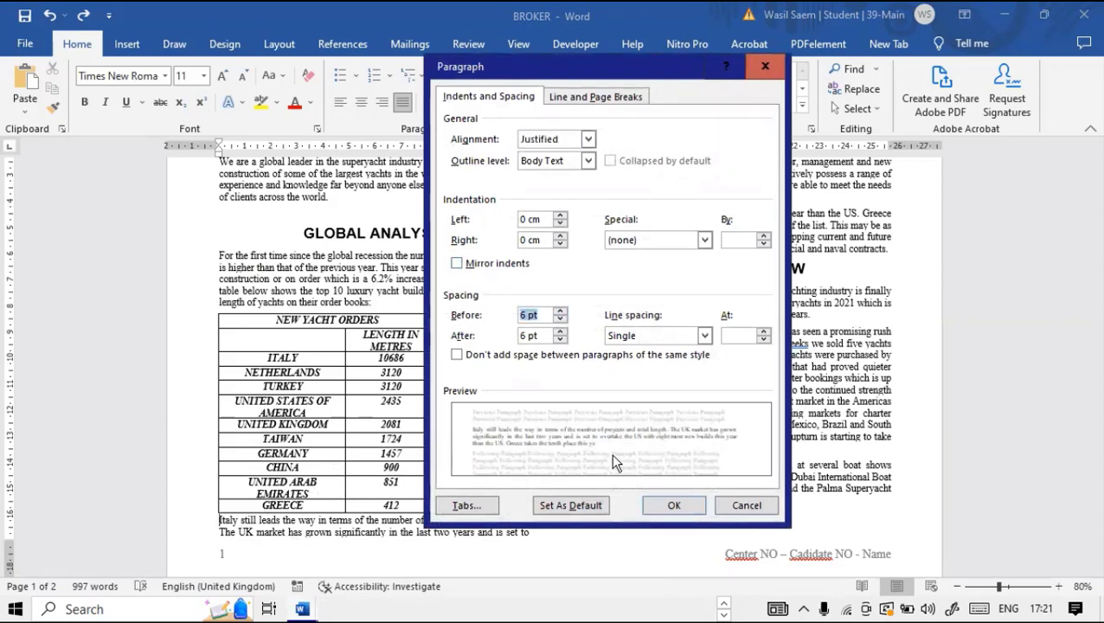
pyautogui.click(672, 505)
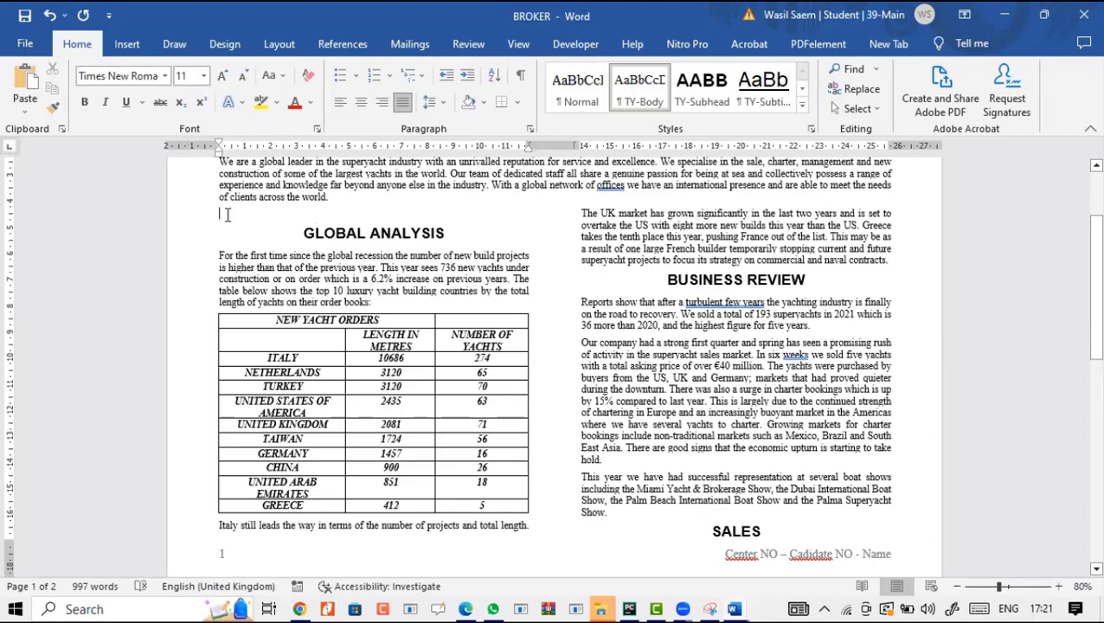
pyautogui.press('Delete')
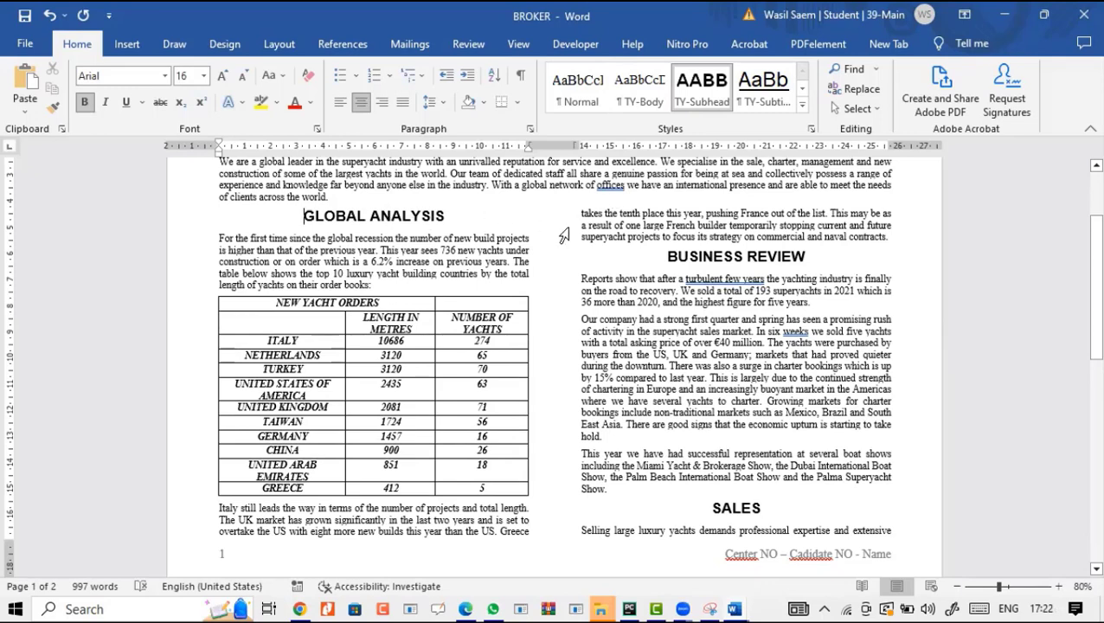
# Check task 13 in the exam paper and merge the first-row cells of the BROKER table across all three columns.
pyautogui.click(464, 609)
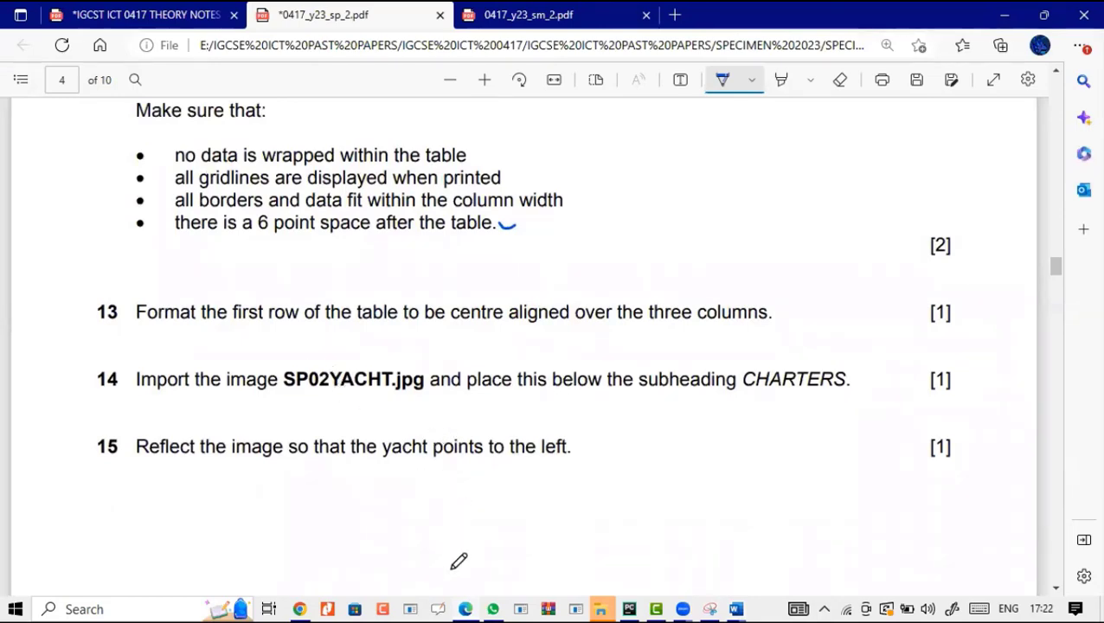
pyautogui.hotkey('alt', 'Tab')
pyautogui.moveTo(227, 303); pyautogui.dragTo(422, 307)
pyautogui.click(466, 302)
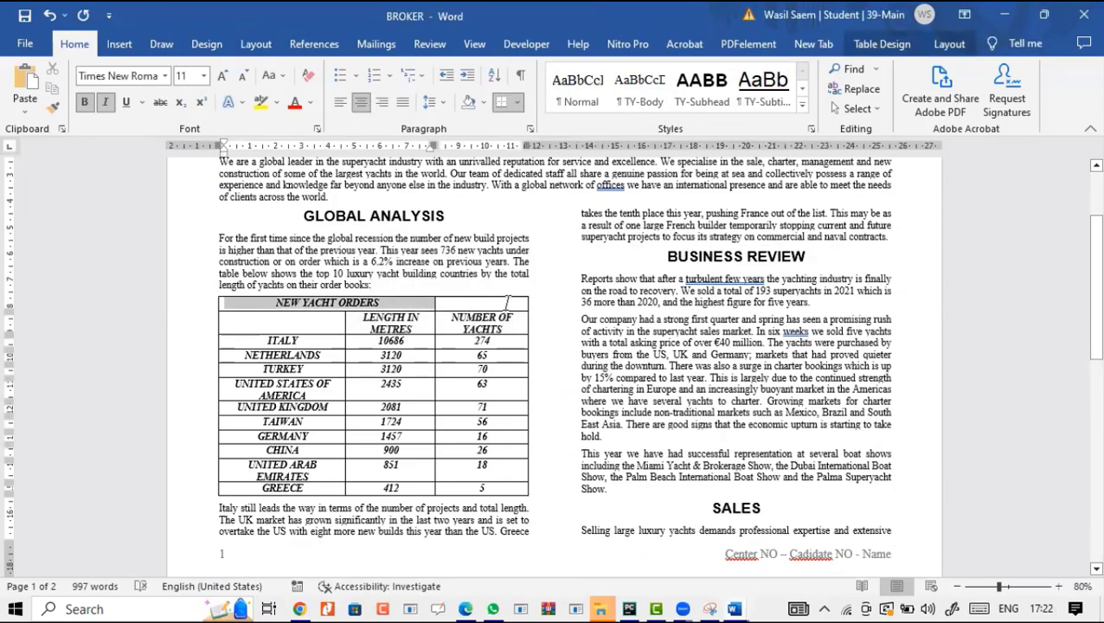
pyautogui.rightClick(507, 303)
pyautogui.click(561, 474)
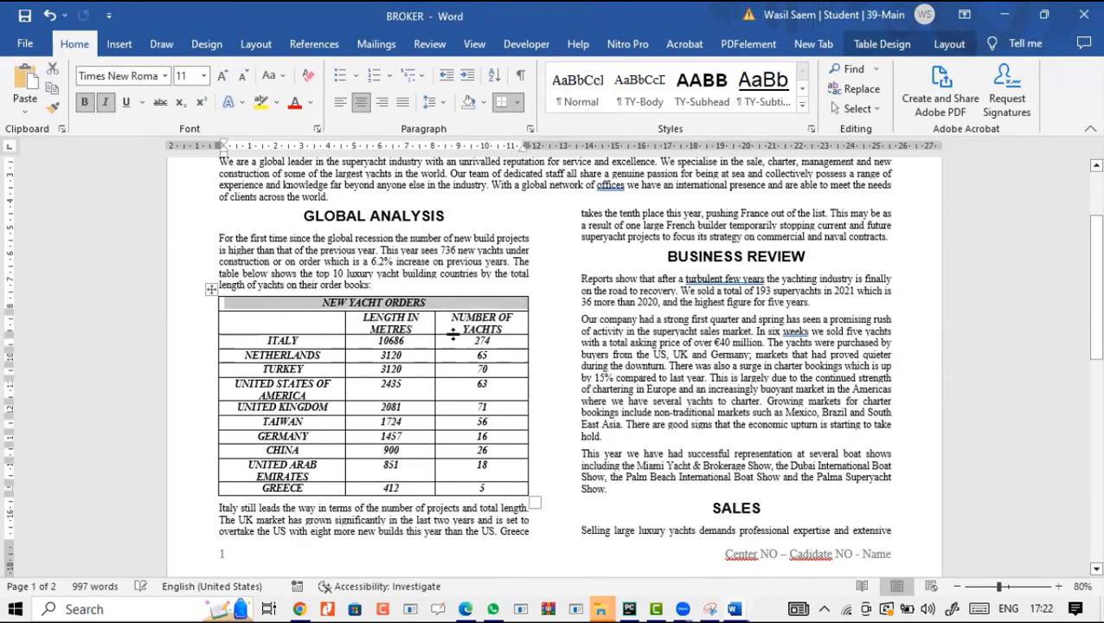
# Check task 14 in the exam paper and start inserting a picture from this device at the end of BROKER's CHARTERS subheading.
pyautogui.click(464, 609)
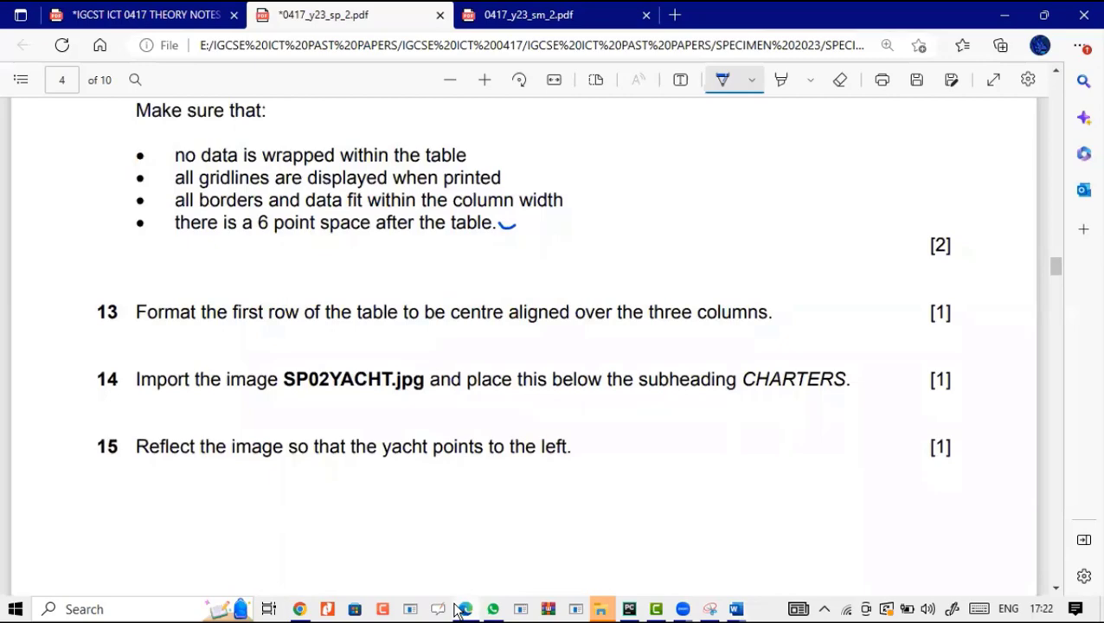
pyautogui.click(460, 609)
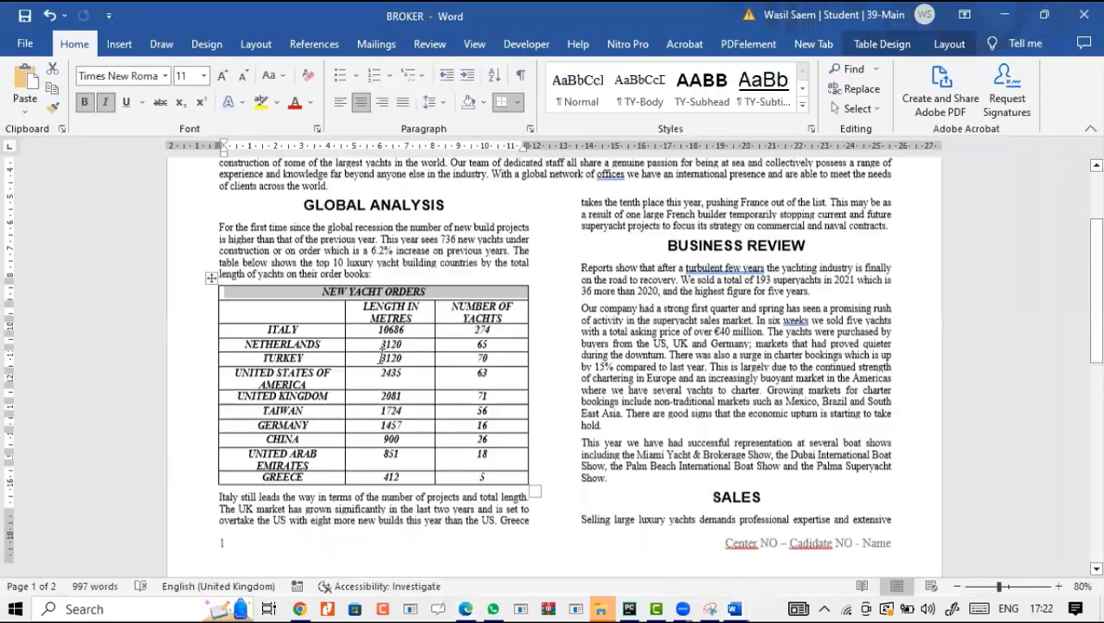
pyautogui.scroll(-15, 378, 356)
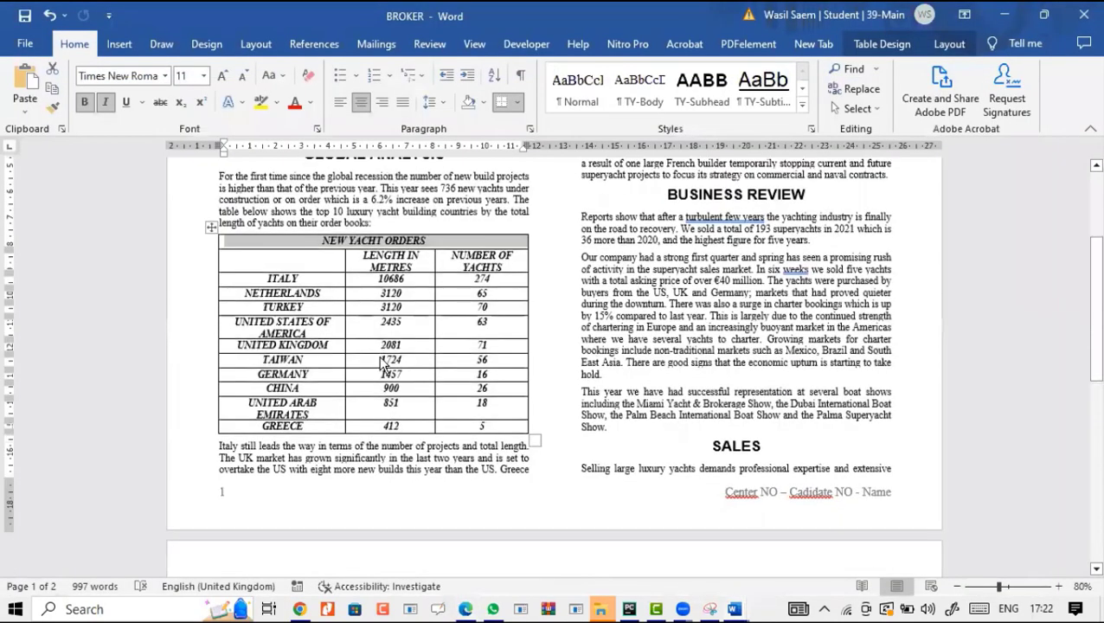
pyautogui.scroll(-3, 378, 354)
pyautogui.click(416, 345)
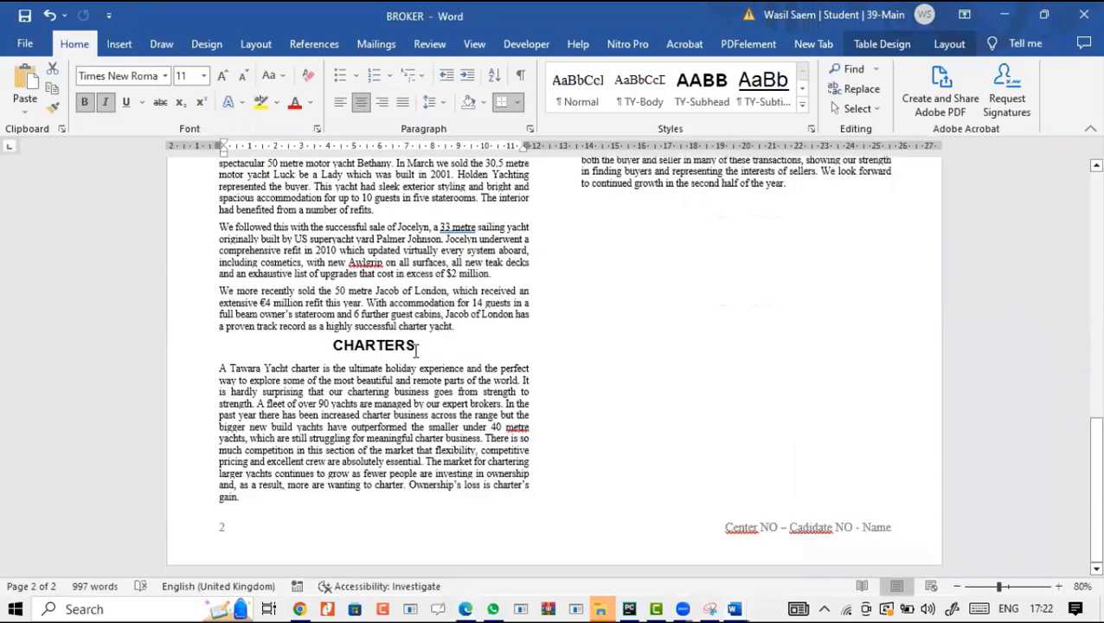
pyautogui.click(143, 44)
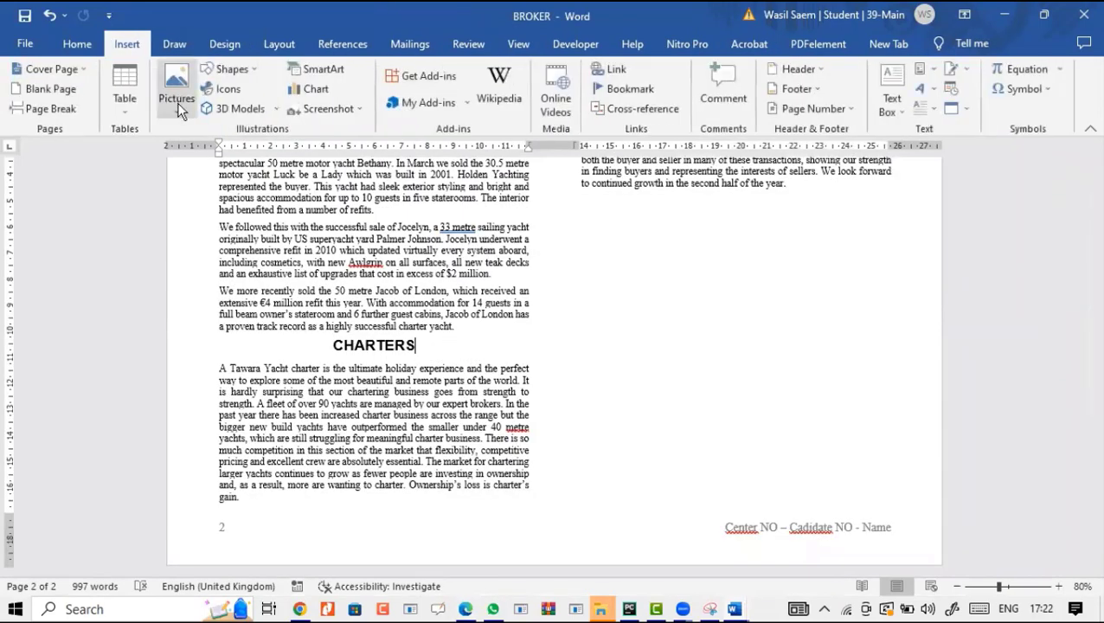
pyautogui.click(176, 94)
pyautogui.click(208, 153)
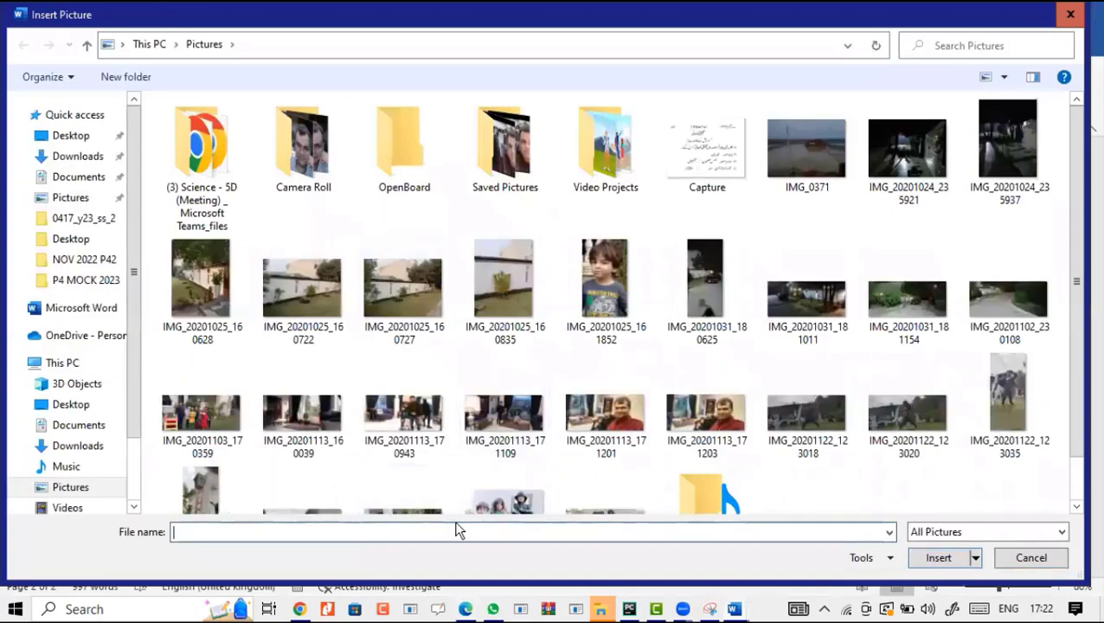
# Switch to File Explorer and copy the path of the inner 0417_y23_ss_2 folder inside SPECIMEN P2.
pyautogui.moveTo(599, 609)
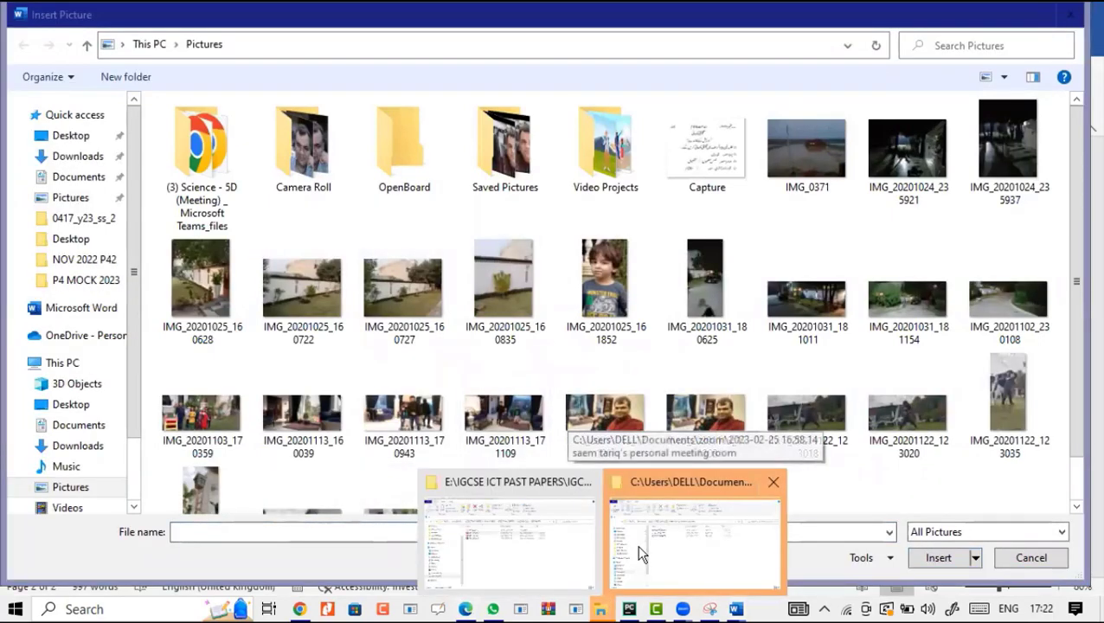
pyautogui.click(639, 547)
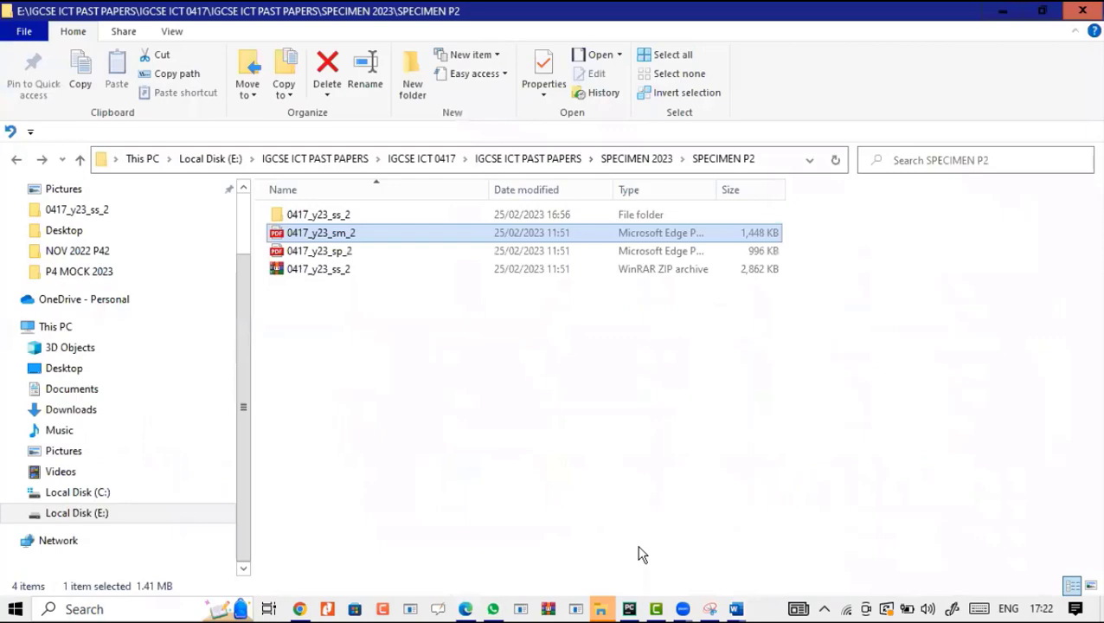
pyautogui.doubleClick(362, 215)
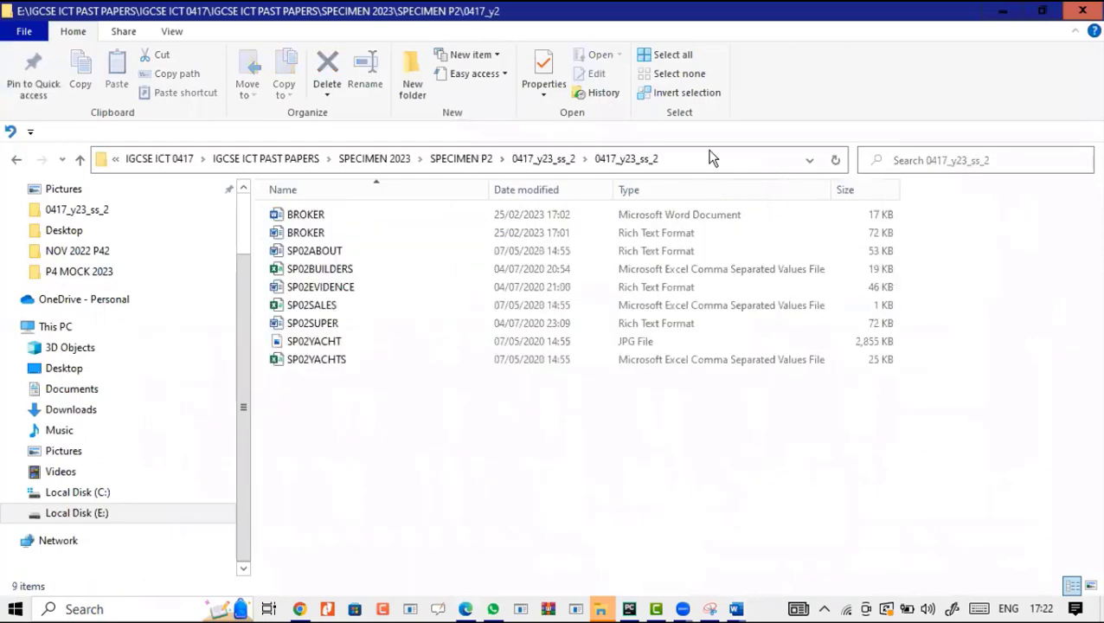
pyautogui.click(709, 158)
pyautogui.rightClick(709, 158)
pyautogui.click(755, 214)
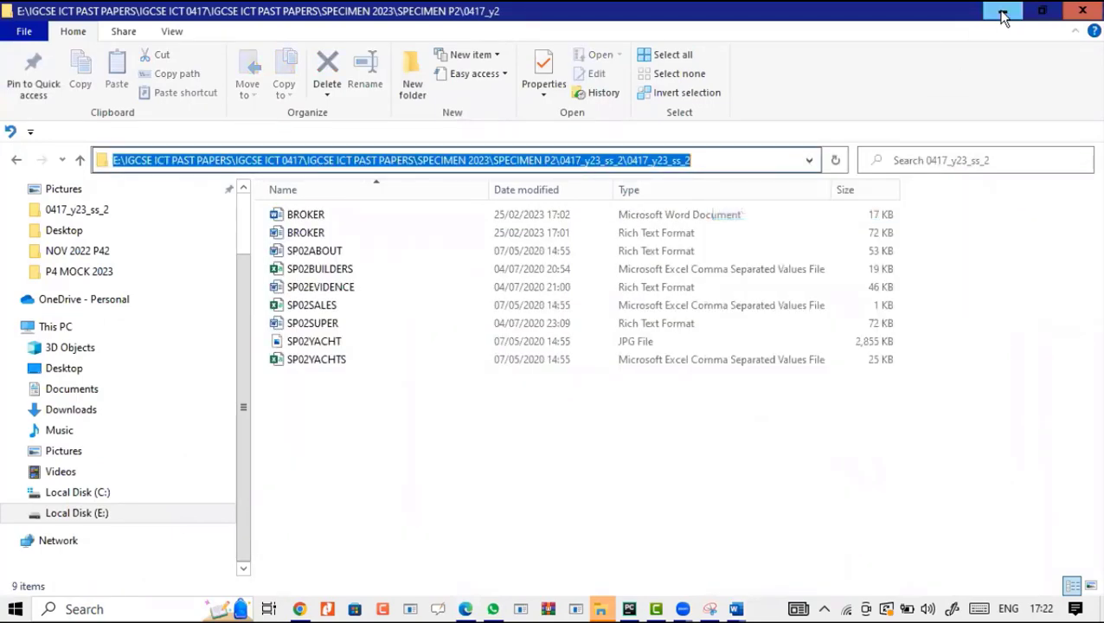
pyautogui.click(1001, 10)
# Open the copied folder path in the picture insertion dialog and insert the image SP02YACHT.
pyautogui.click(535, 45)
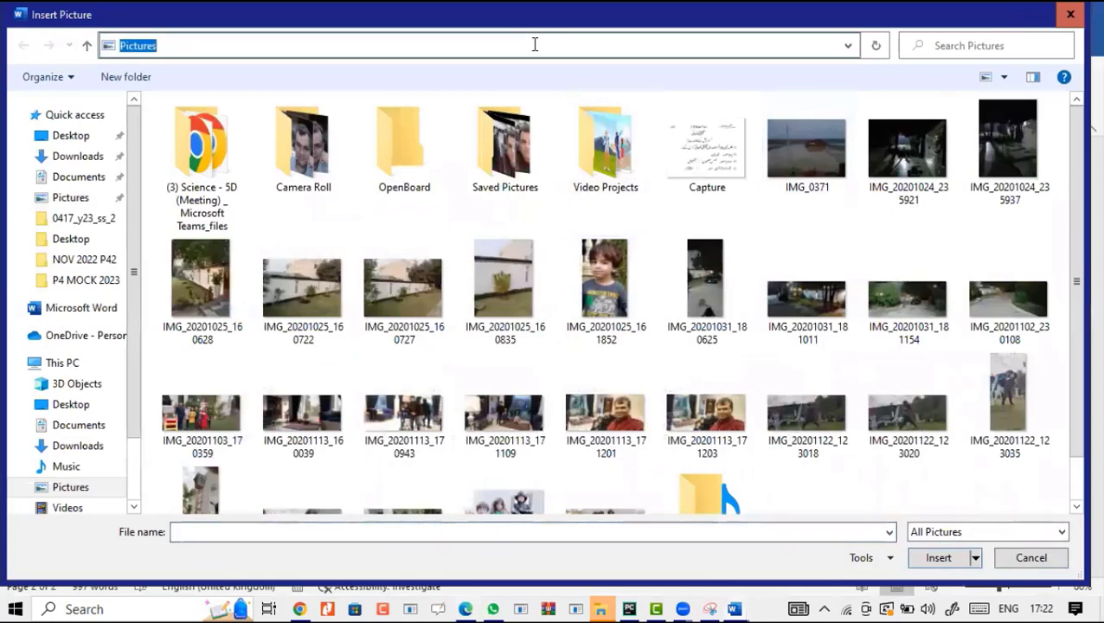
pyautogui.hotkey('ctrl', 'v')
pyautogui.hotkey('ctrl', 'a')
pyautogui.press('Return')
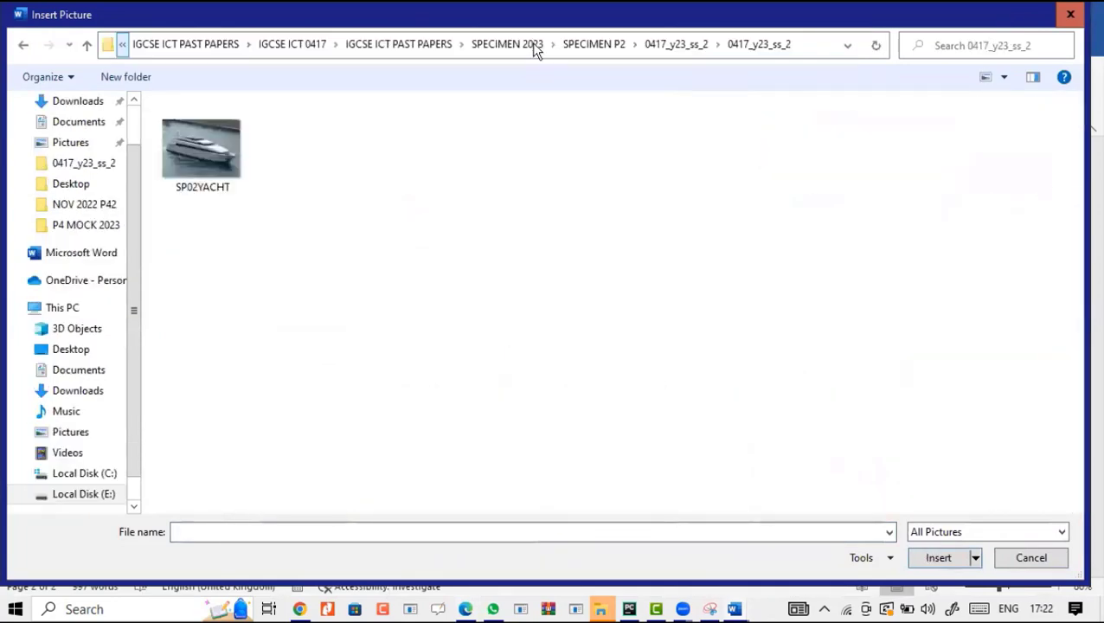
pyautogui.doubleClick(203, 148)
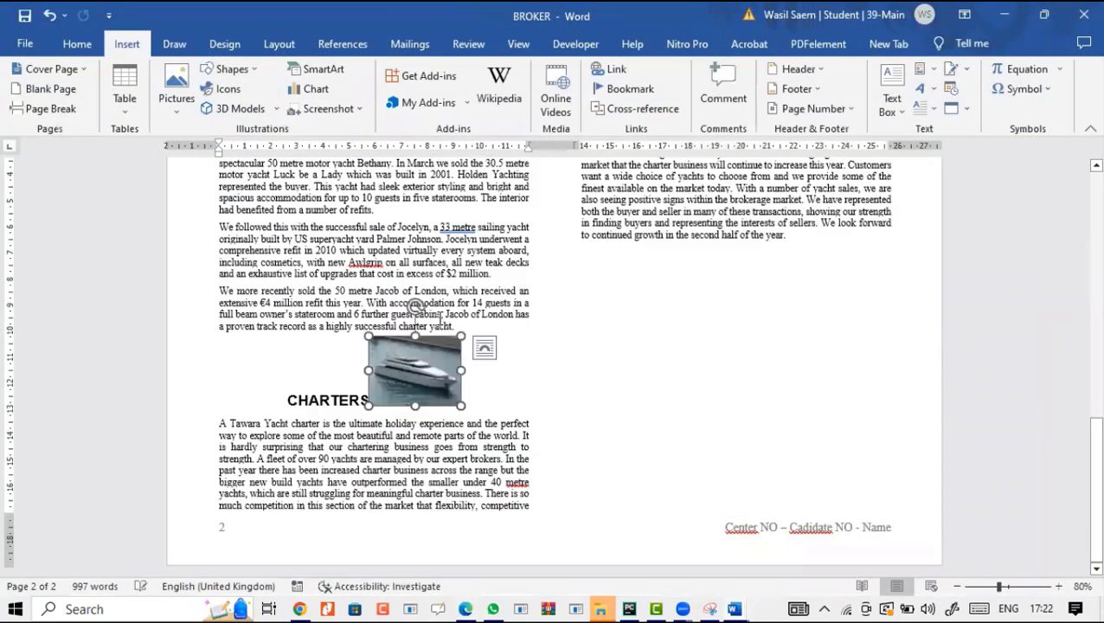
# Check task 15 in the exam paper and flip the yacht image horizontally in BROKER.
pyautogui.click(466, 609)
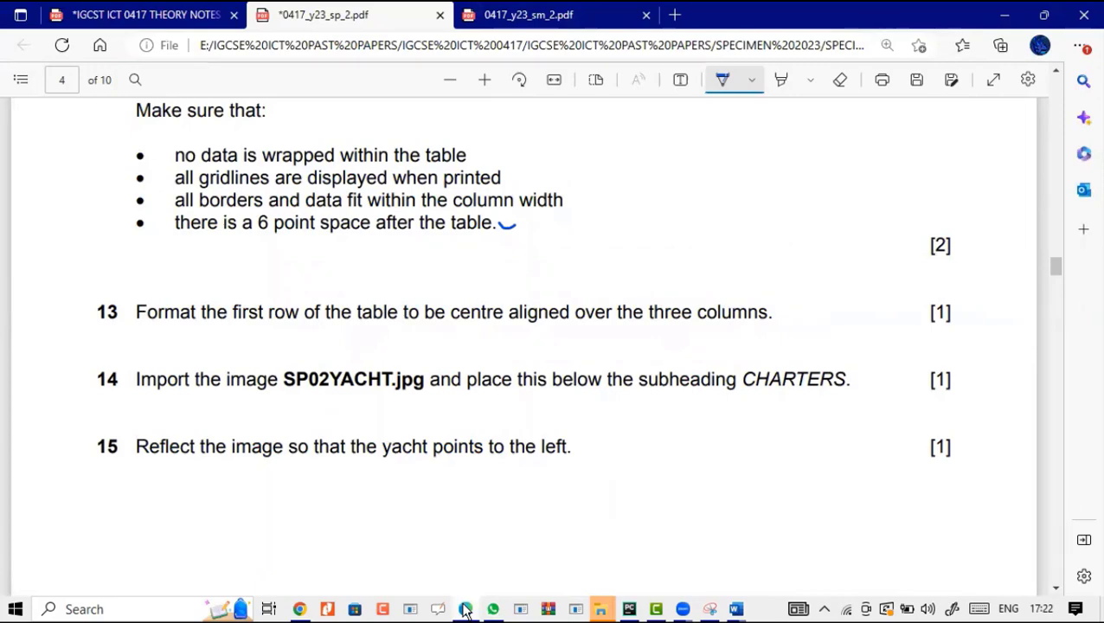
pyautogui.click(466, 609)
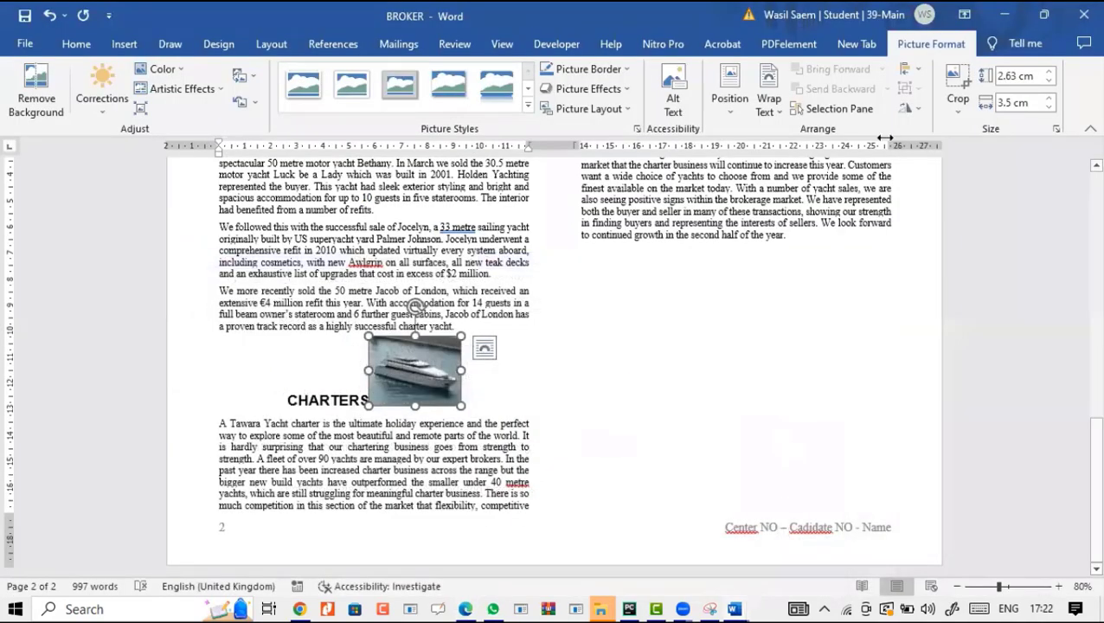
pyautogui.click(917, 106)
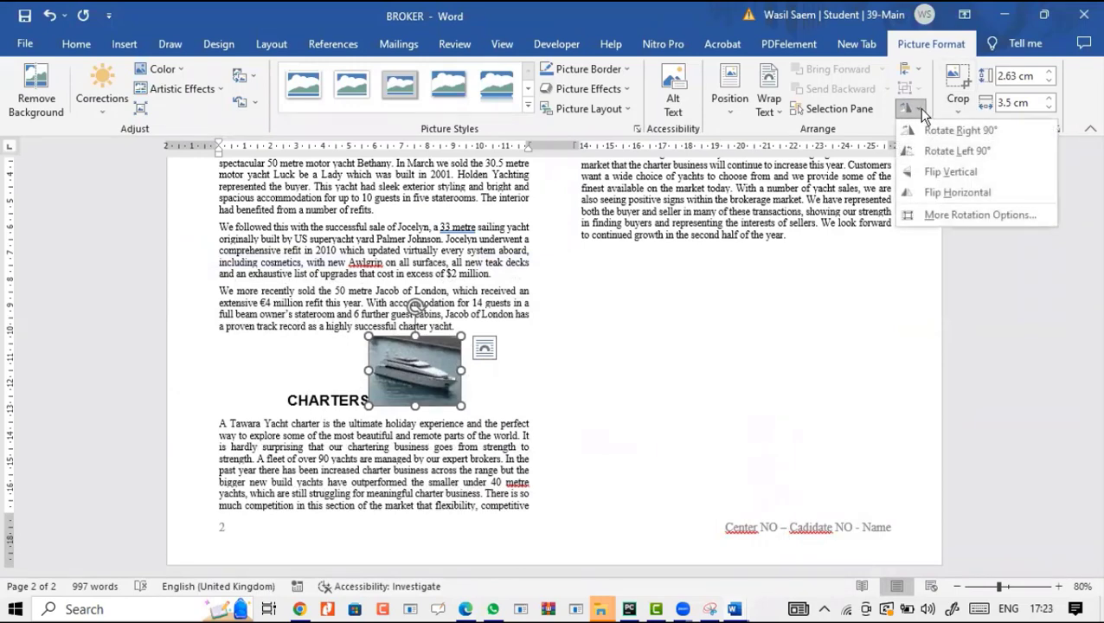
pyautogui.click(952, 192)
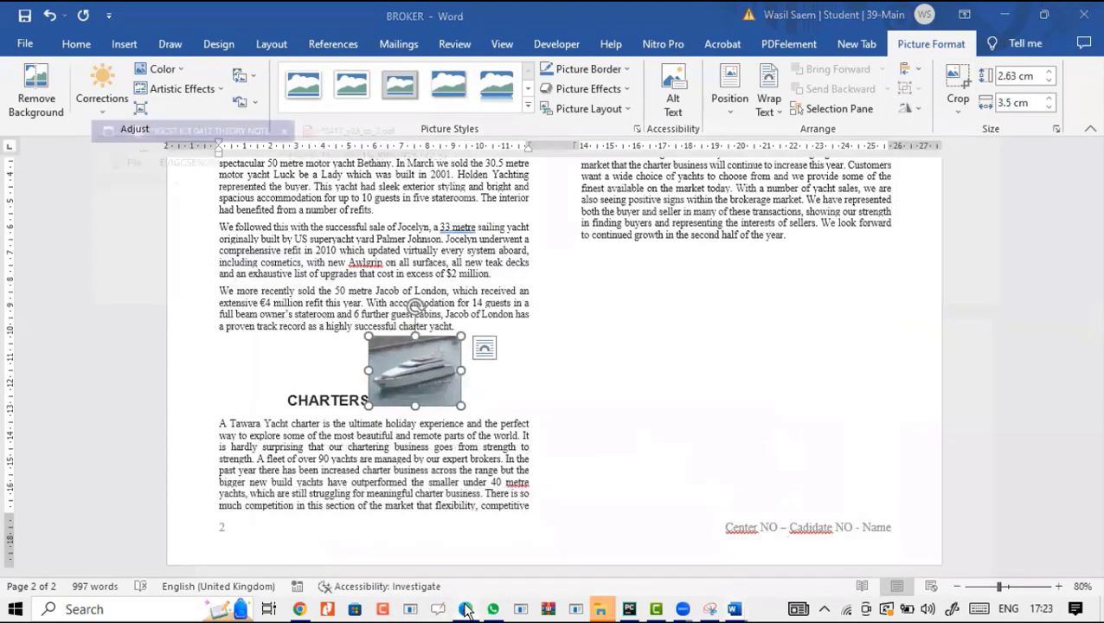
# Check task 16 in the exam paper and set the yacht image's width to 6 cm with the aspect ratio locked.
pyautogui.click(465, 609)
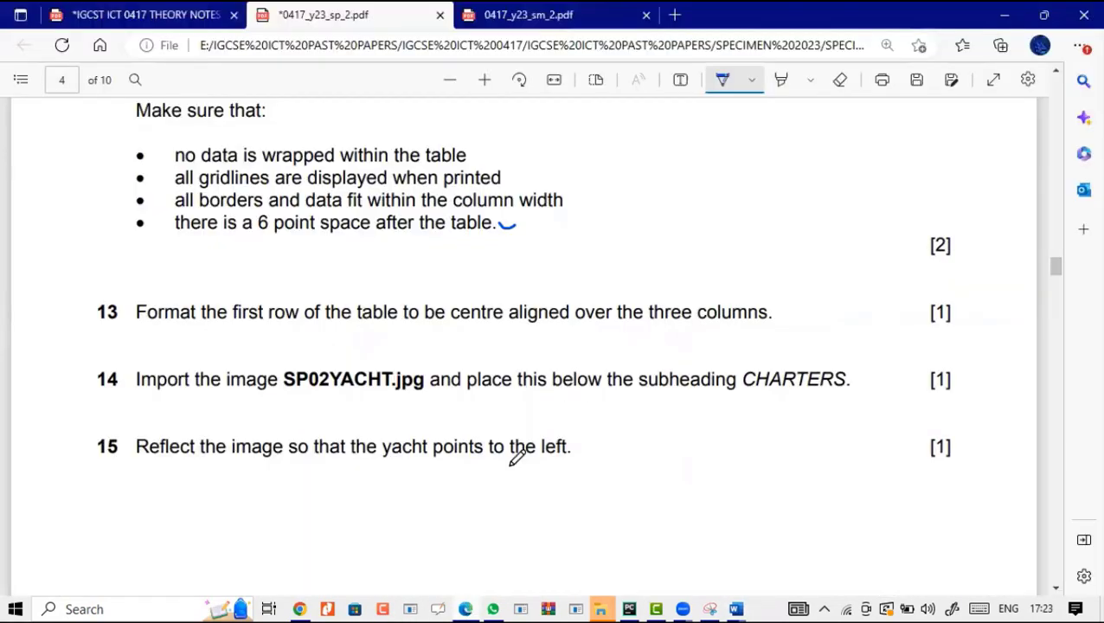
pyautogui.scroll(-5, 221, 240)
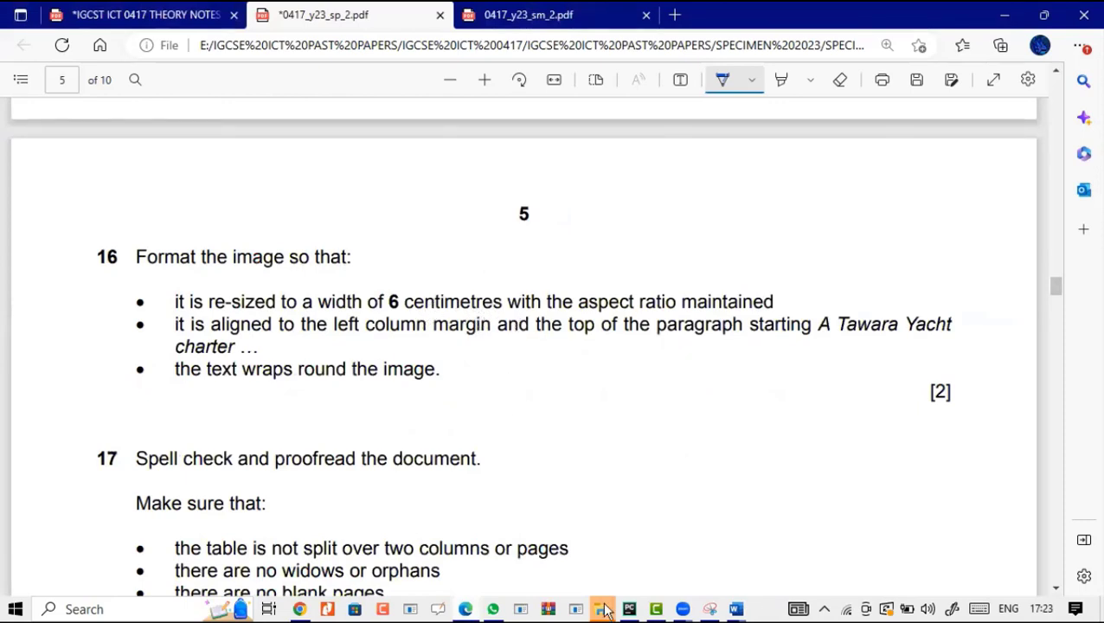
pyautogui.click(736, 609)
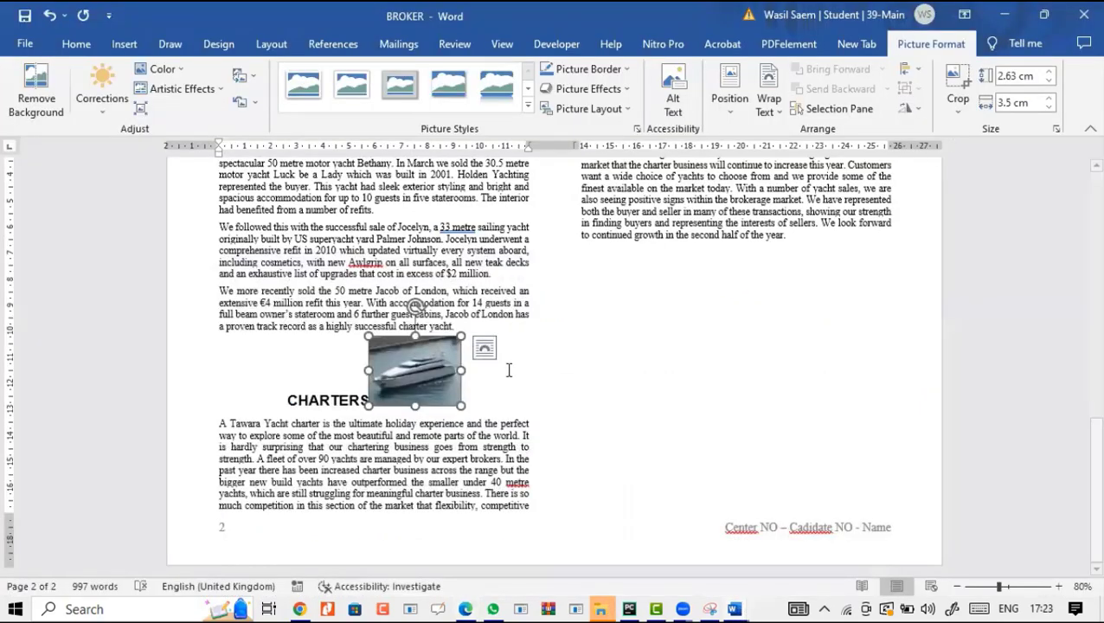
pyautogui.click(1056, 128)
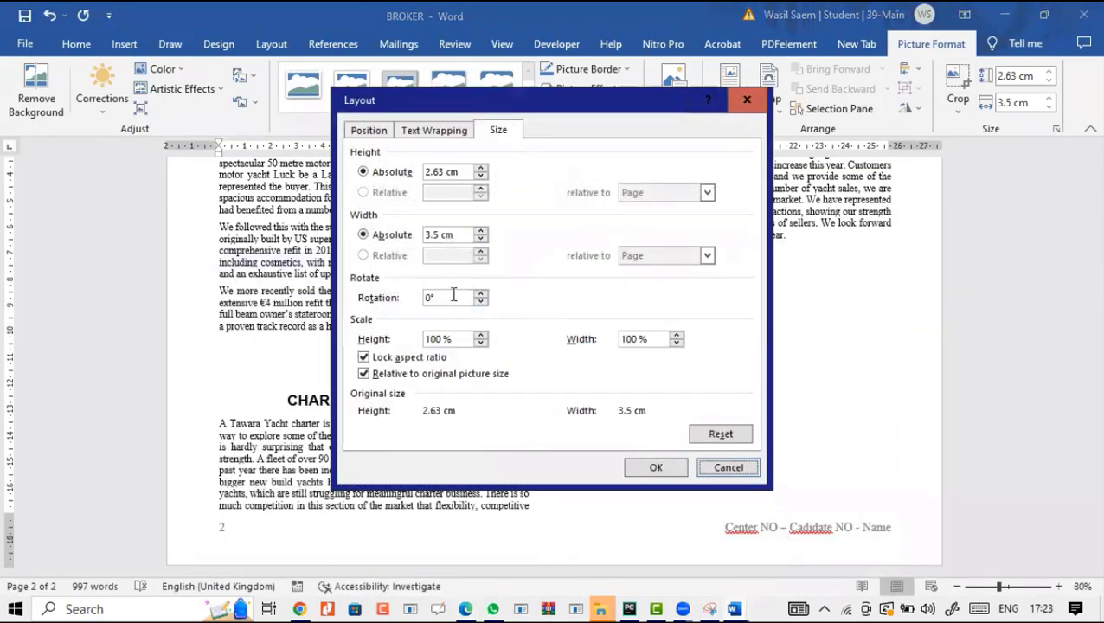
pyautogui.click(466, 608)
pyautogui.click(466, 609)
pyautogui.click(446, 235)
pyautogui.moveTo(446, 235); pyautogui.dragTo(371, 257)
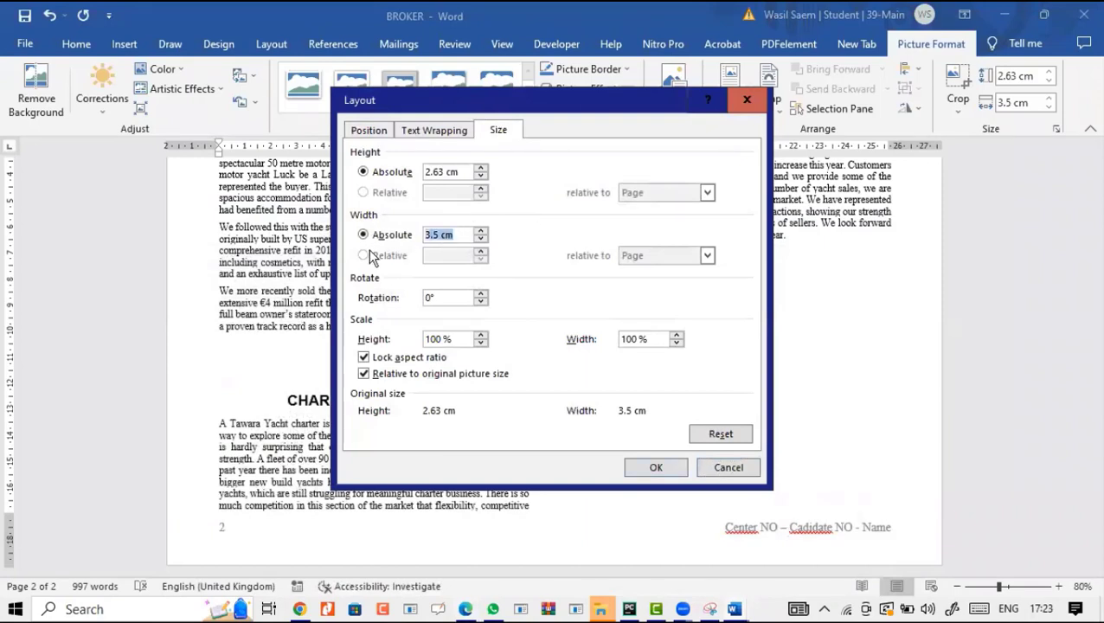
pyautogui.write('6')
pyautogui.click(659, 467)
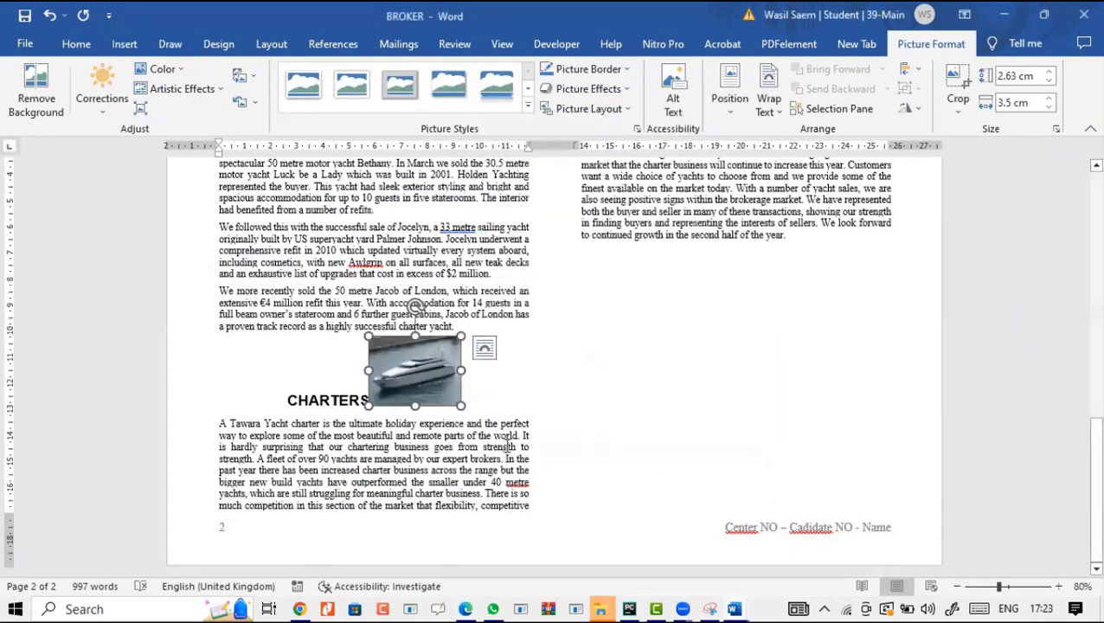
# Apply tight text wrapping to the yacht image, move it to the left column margin below CHARTERS, and check it against task 16.
pyautogui.click(465, 609)
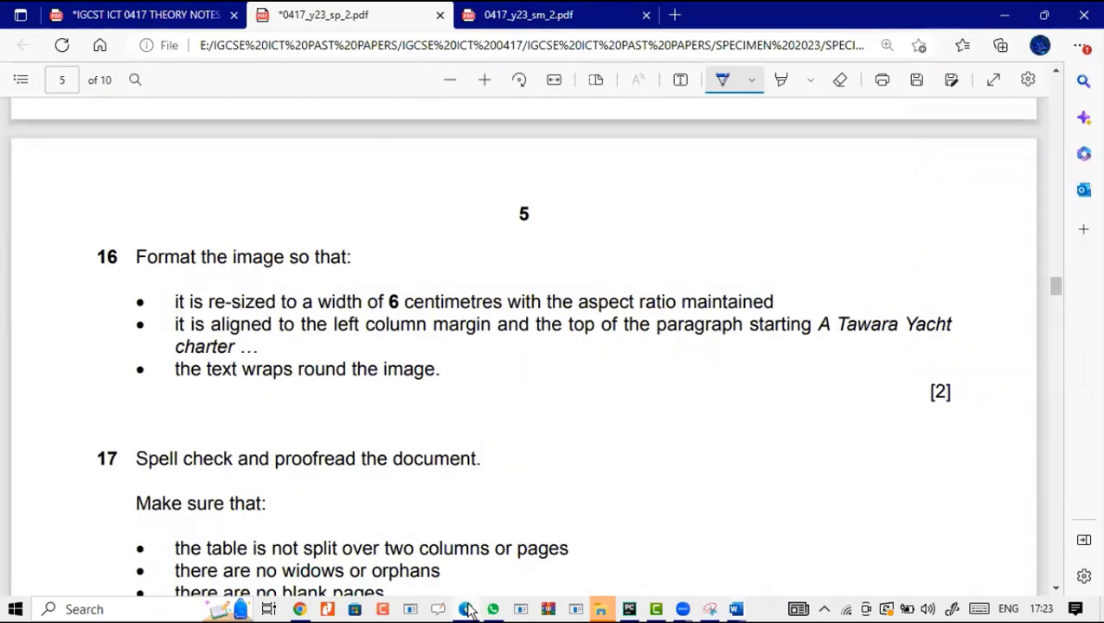
pyautogui.click(735, 609)
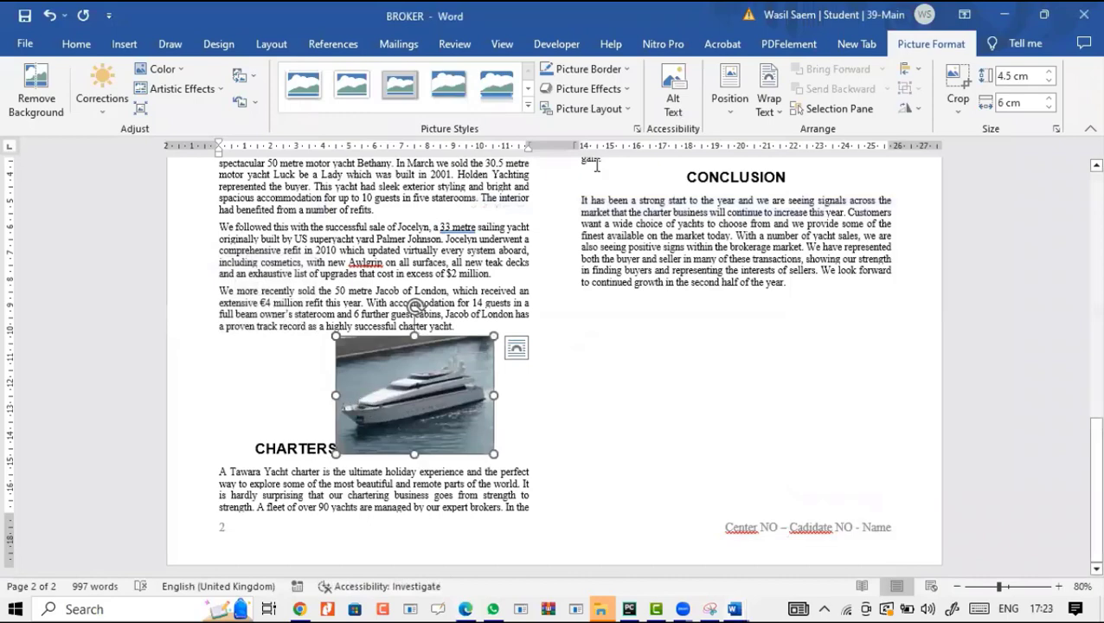
pyautogui.click(769, 104)
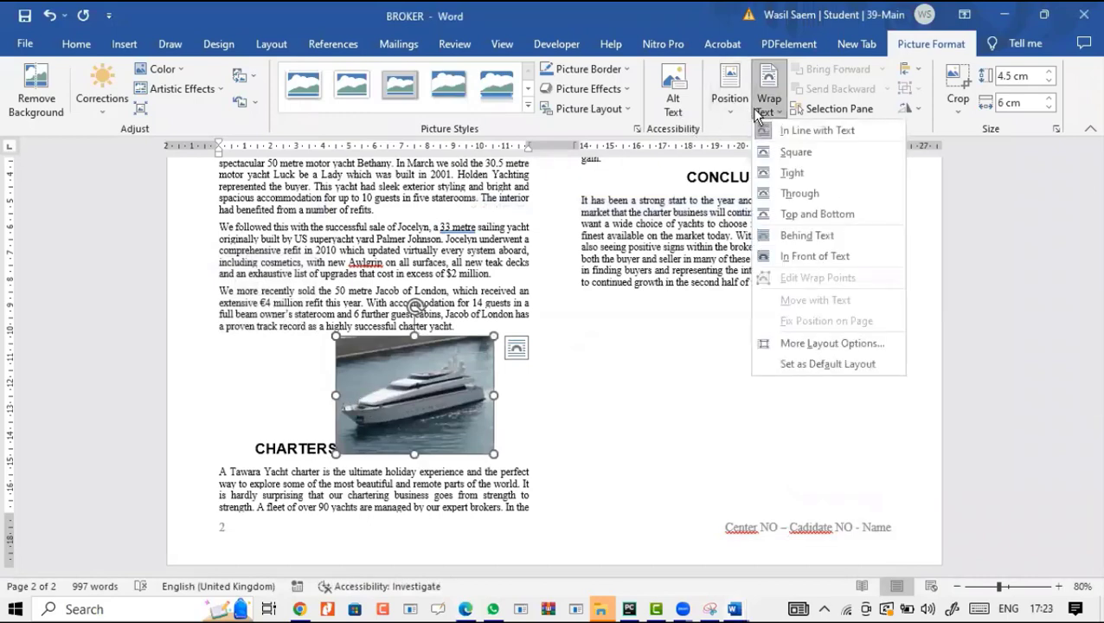
pyautogui.click(780, 171)
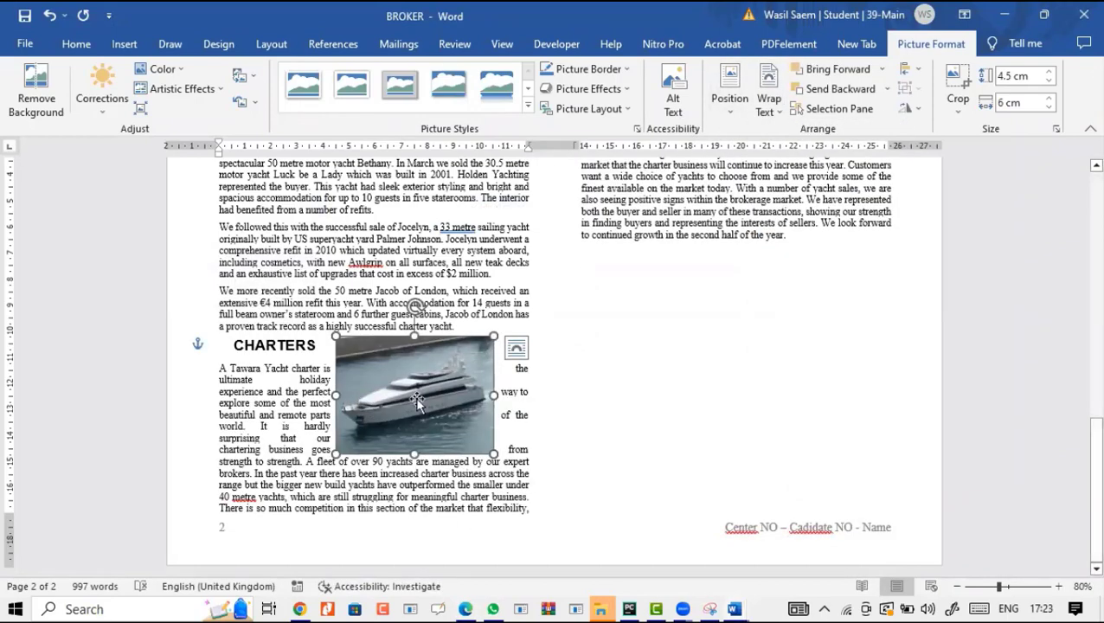
pyautogui.moveTo(414, 397); pyautogui.dragTo(302, 416)
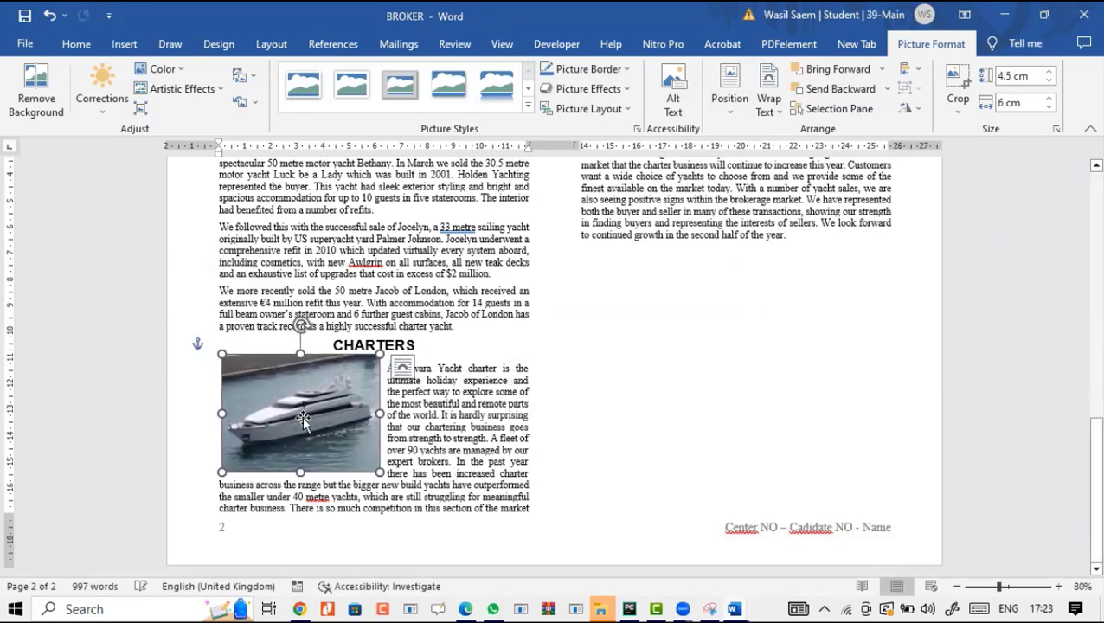
pyautogui.click(463, 609)
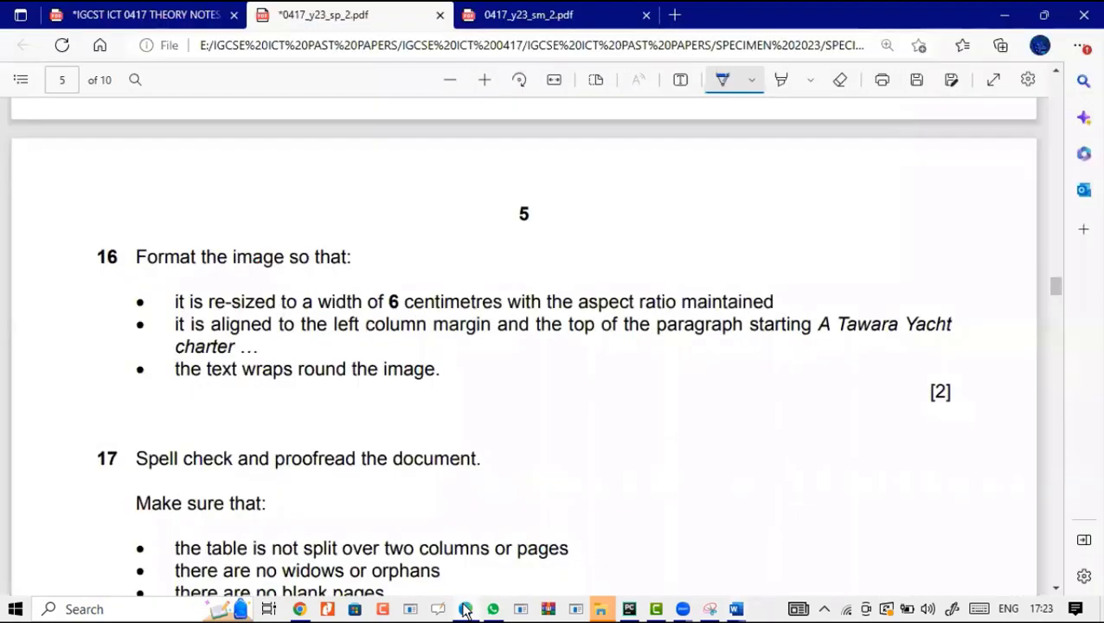
pyautogui.click(464, 609)
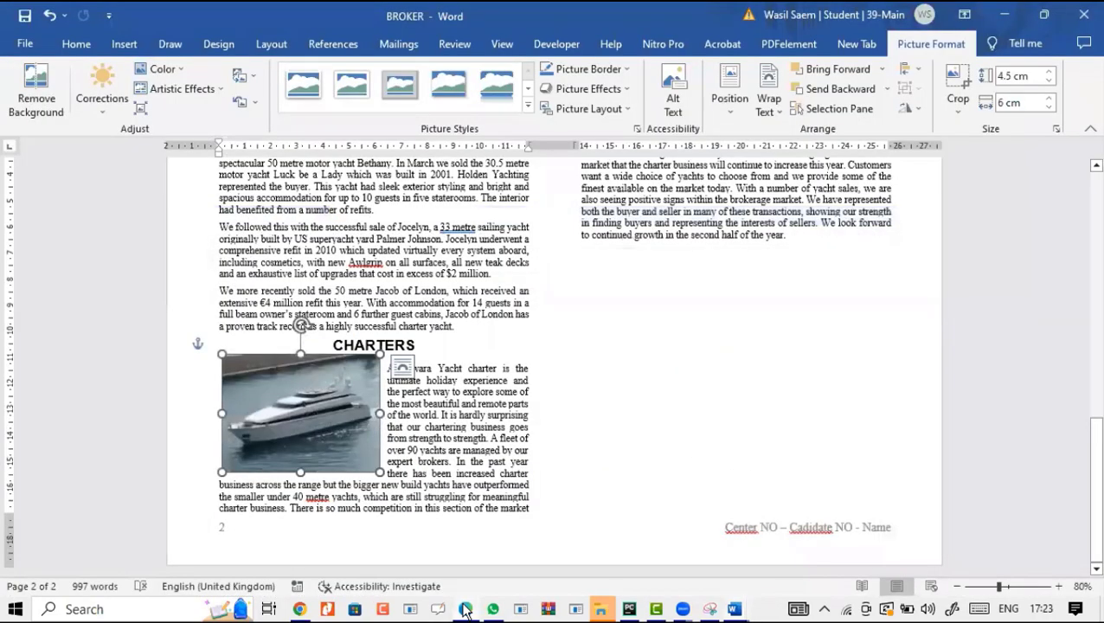
pyautogui.click(465, 609)
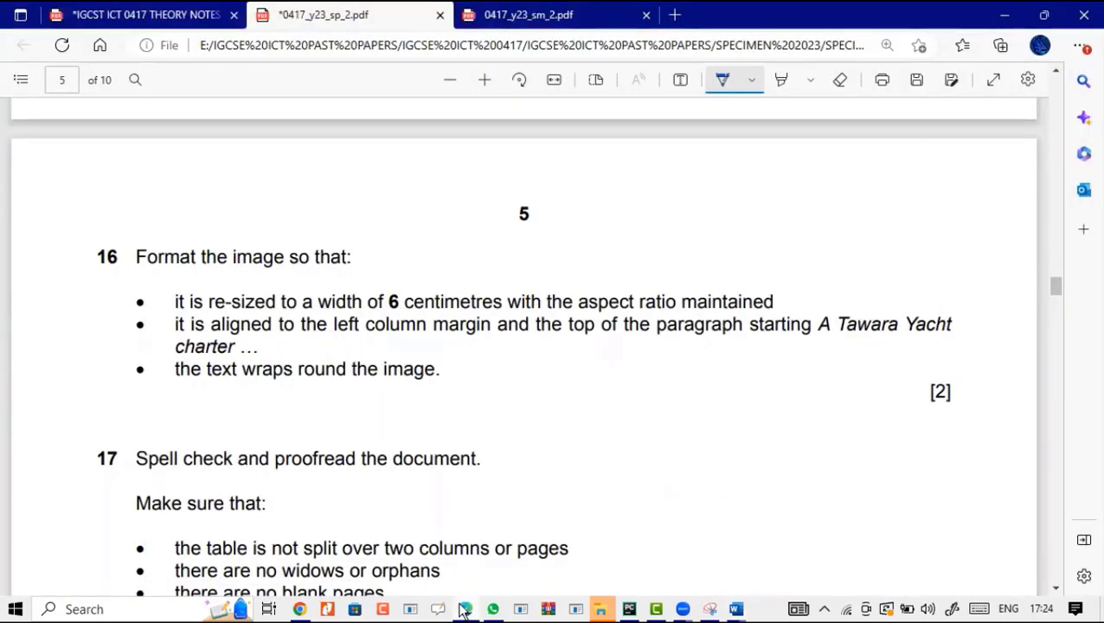
pyautogui.click(464, 609)
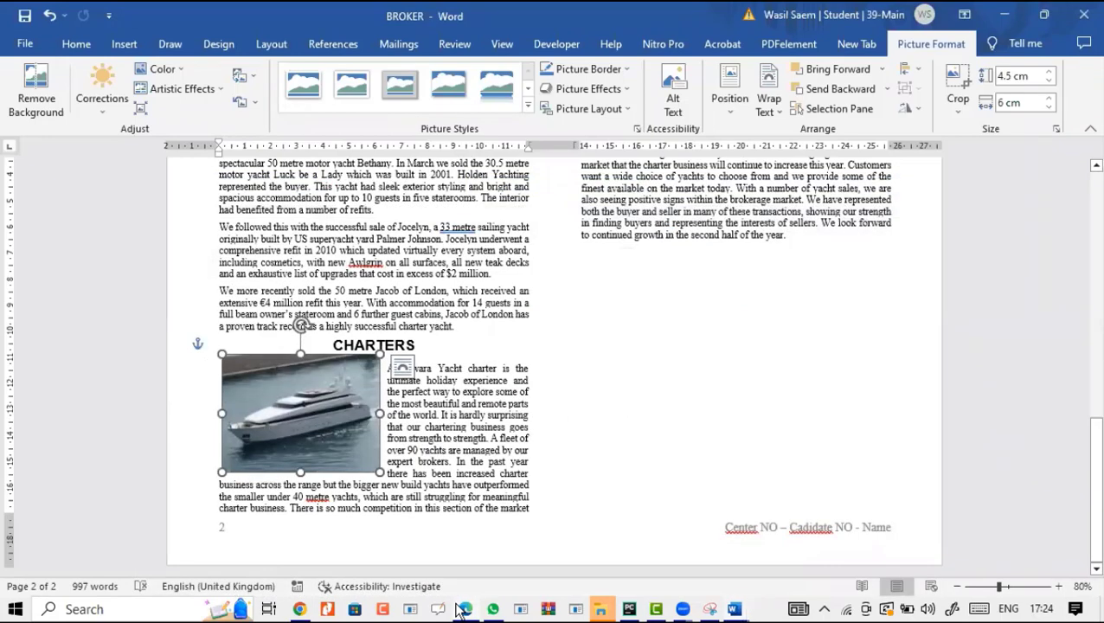
# Move the yacht image to the left column margin, level with the top of the paragraph starting A Tawara Yacht charter.
pyautogui.click(782, 510)
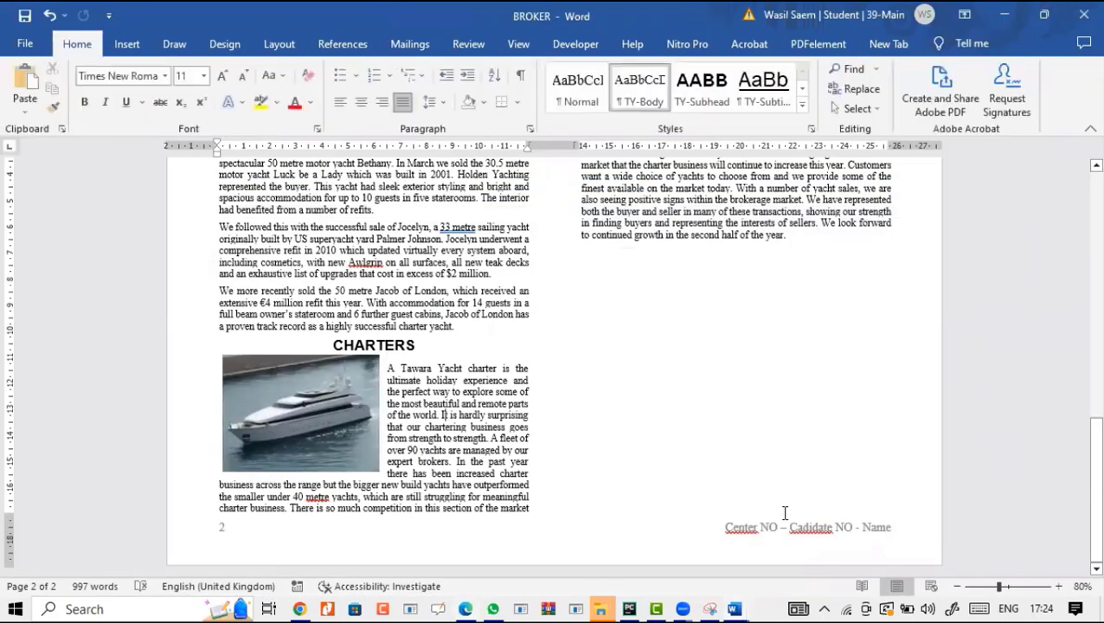
pyautogui.click(1059, 586)
pyautogui.click(1059, 586)
pyautogui.click(1058, 587)
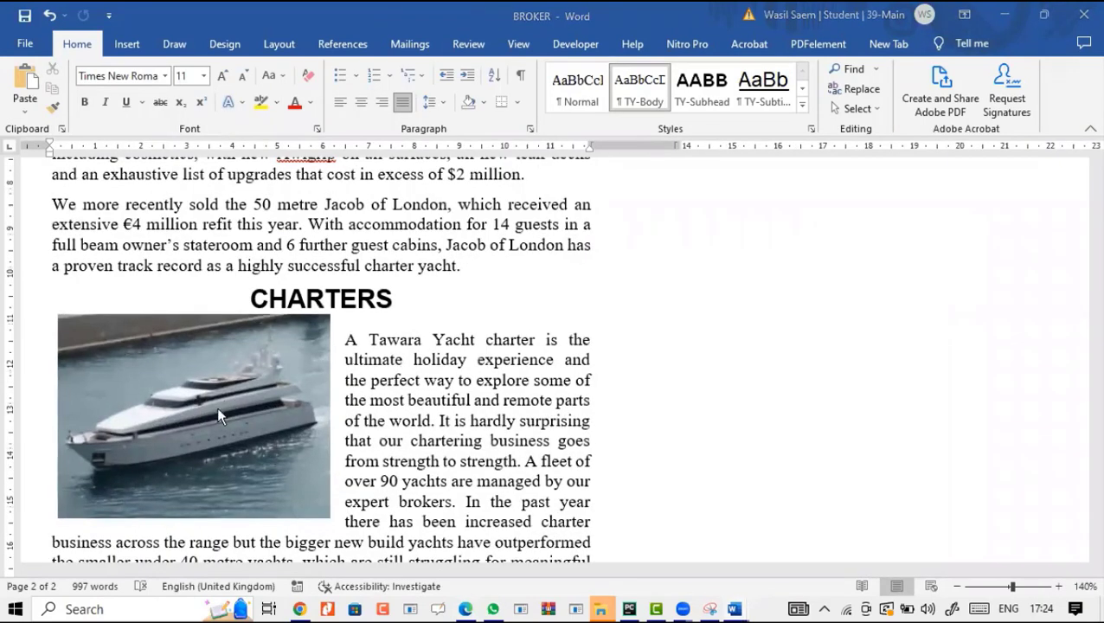
pyautogui.click(214, 391)
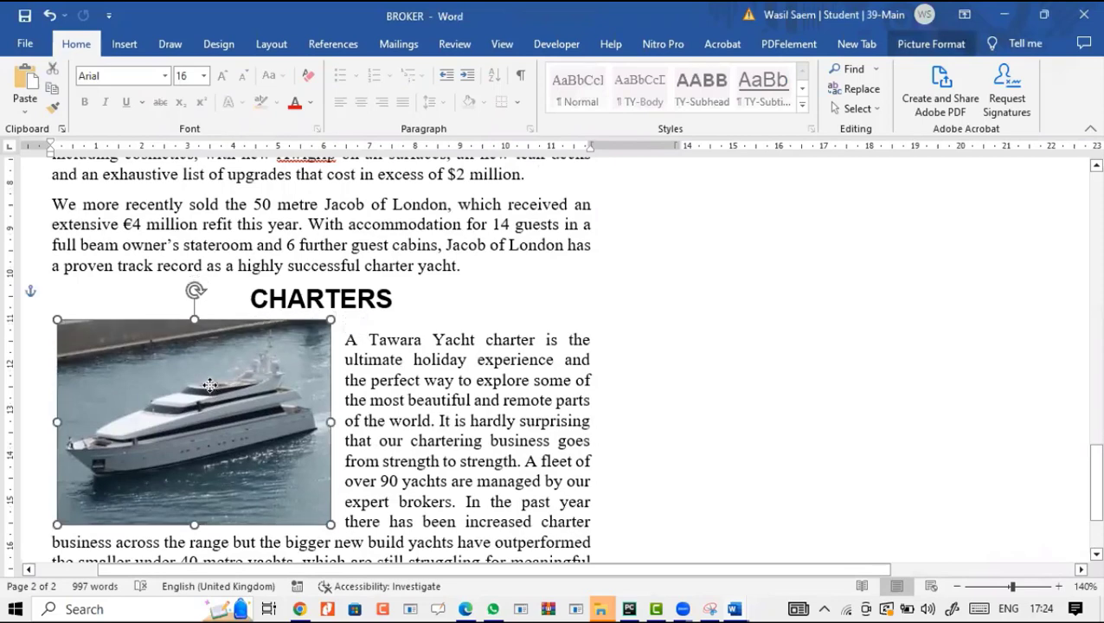
pyautogui.moveTo(211, 384); pyautogui.dragTo(201, 401)
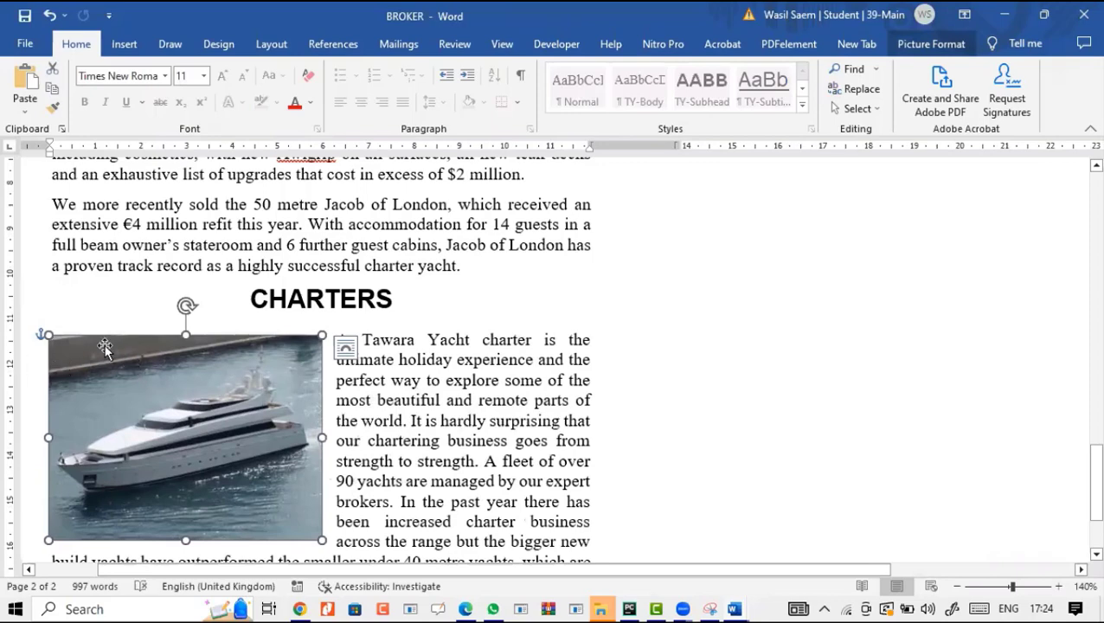
pyautogui.click(50, 159)
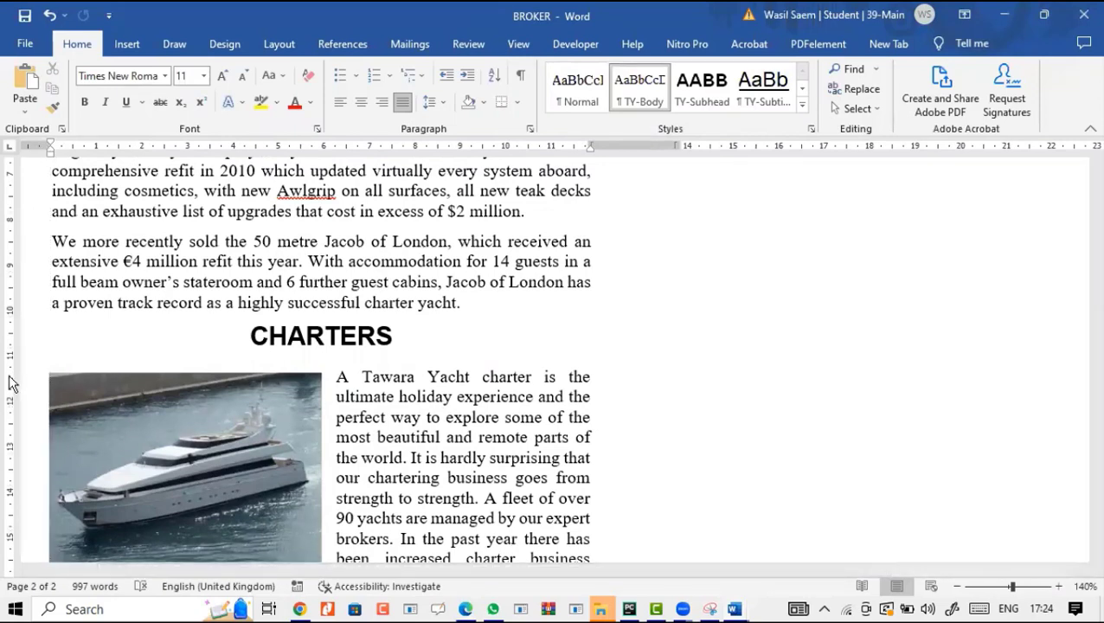
pyautogui.click(280, 390)
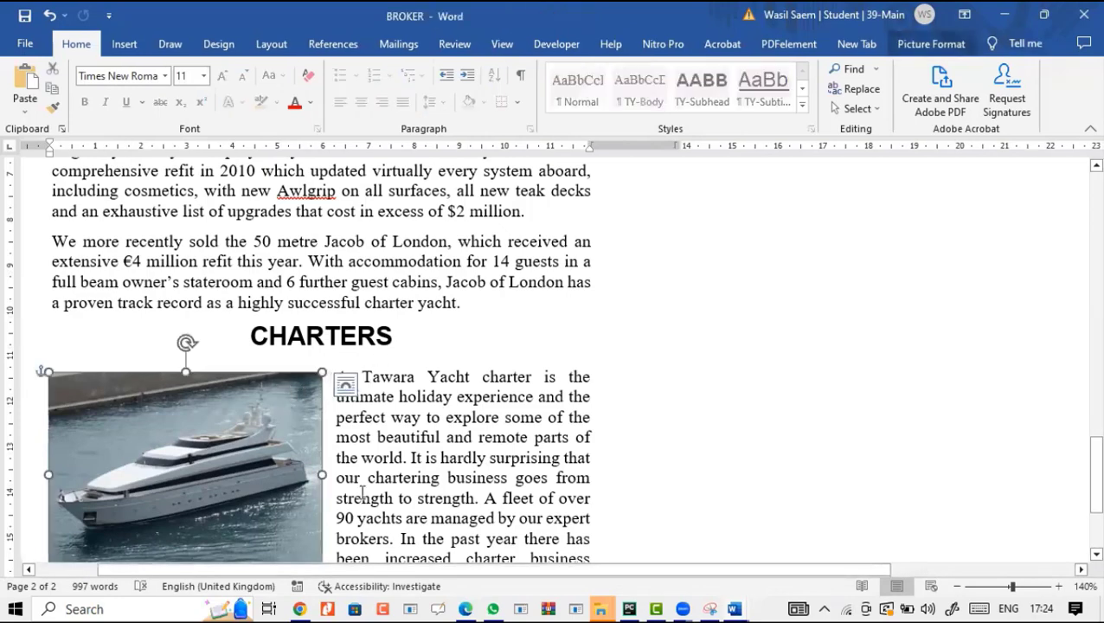
# Switch to the exam paper, tick off the text wrapping requirement of task 16 and read task 17.
pyautogui.click(466, 609)
pyautogui.scroll(-2, 364, 406)
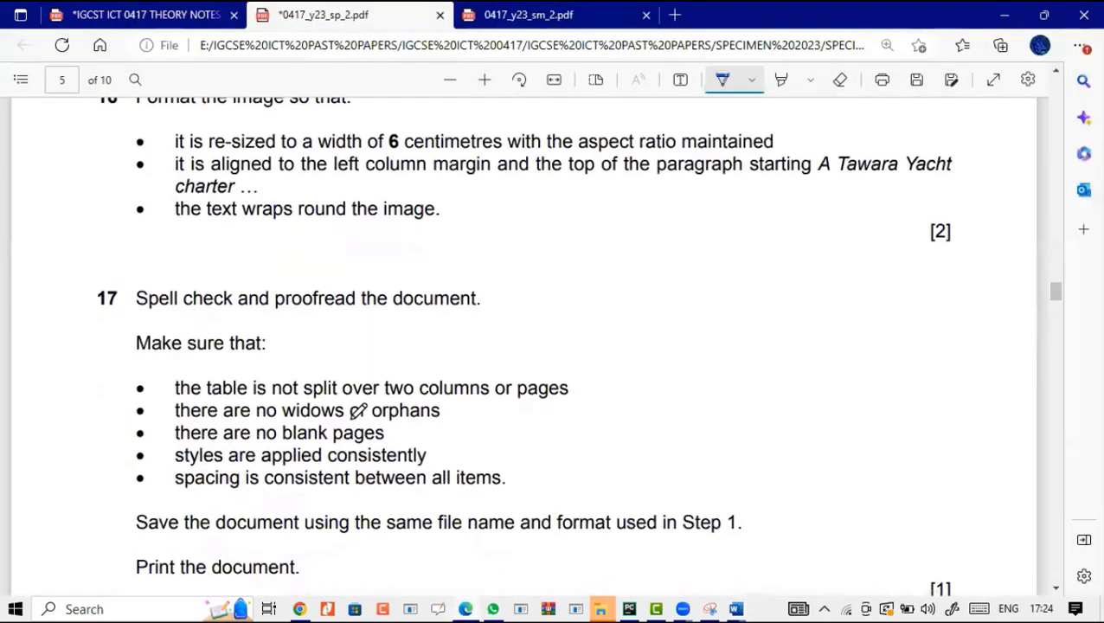
pyautogui.scroll(-3, 359, 393)
pyautogui.moveTo(442, 129); pyautogui.dragTo(500, 107)
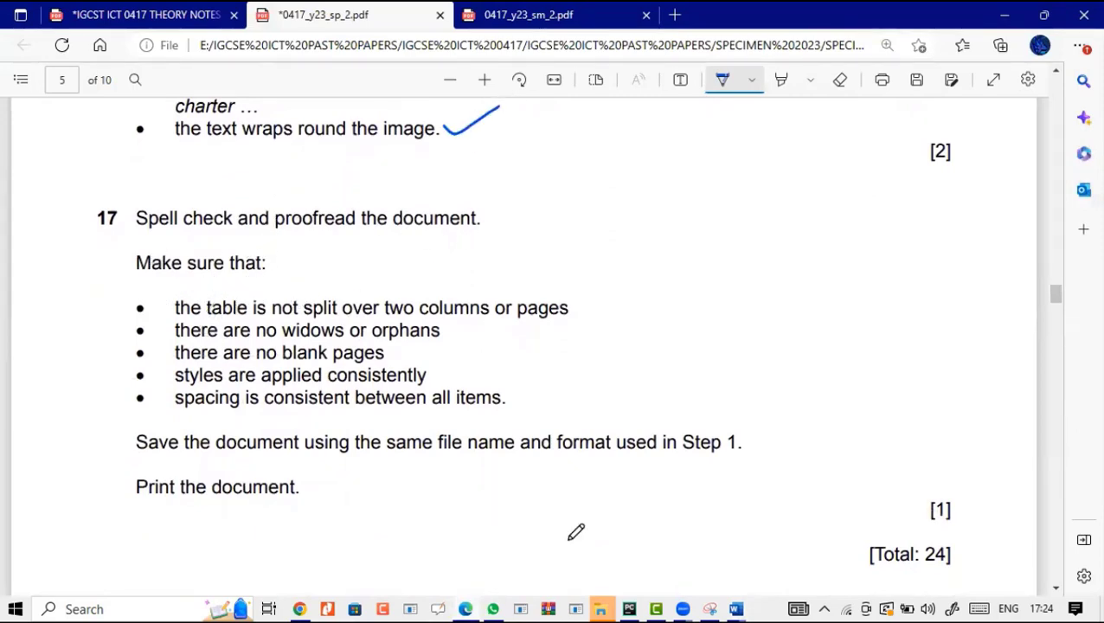
# Run the spelling and grammar check across BROKER, ignoring the suggestions for metre, offices, turbulent few years, weeks, 33 metre and Awlgrip.
pyautogui.moveTo(738, 610)
pyautogui.click(828, 541)
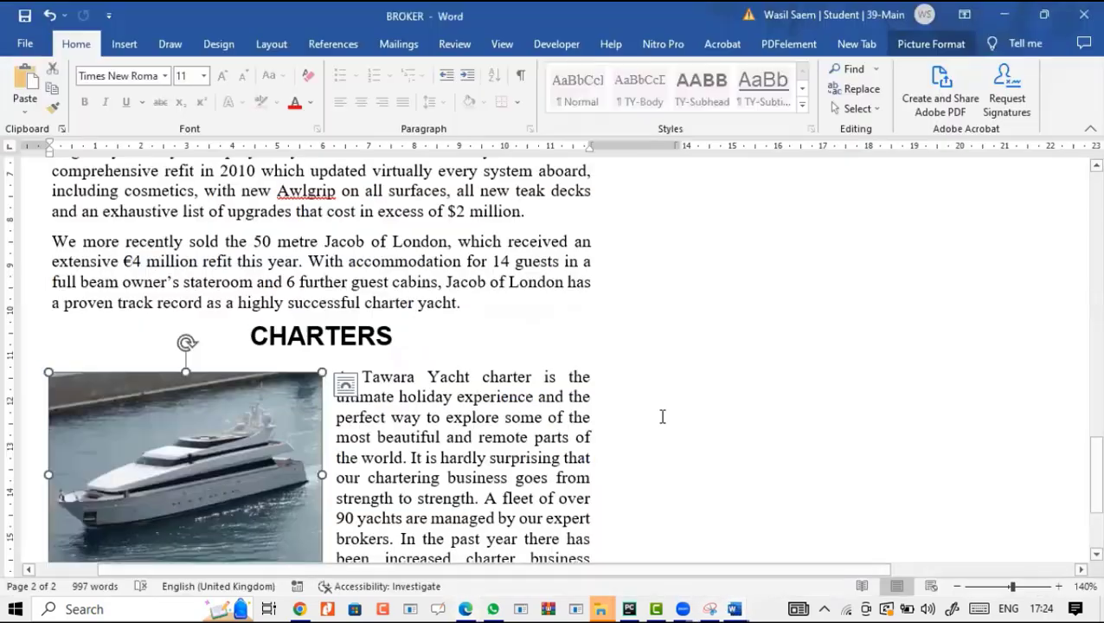
pyautogui.click(455, 43)
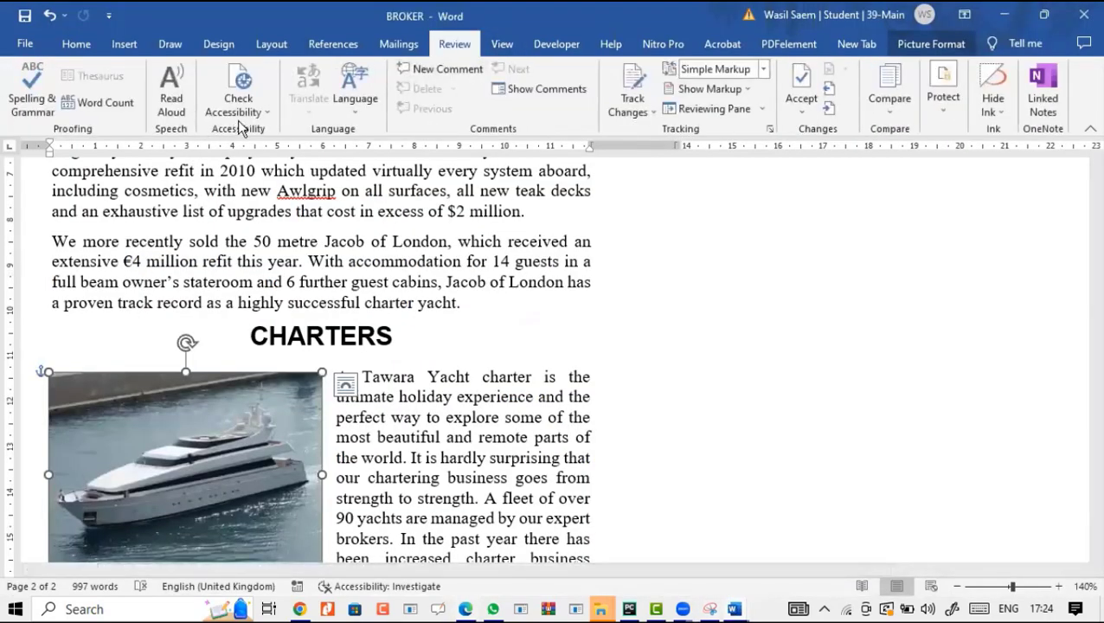
pyautogui.click(28, 106)
pyautogui.click(535, 353)
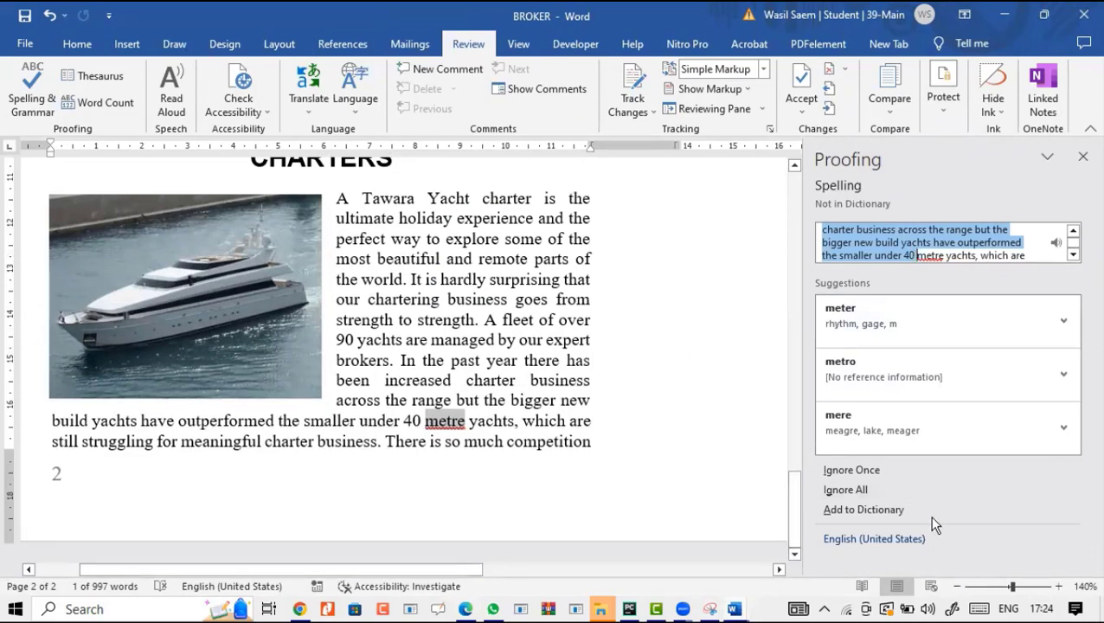
pyautogui.click(875, 468)
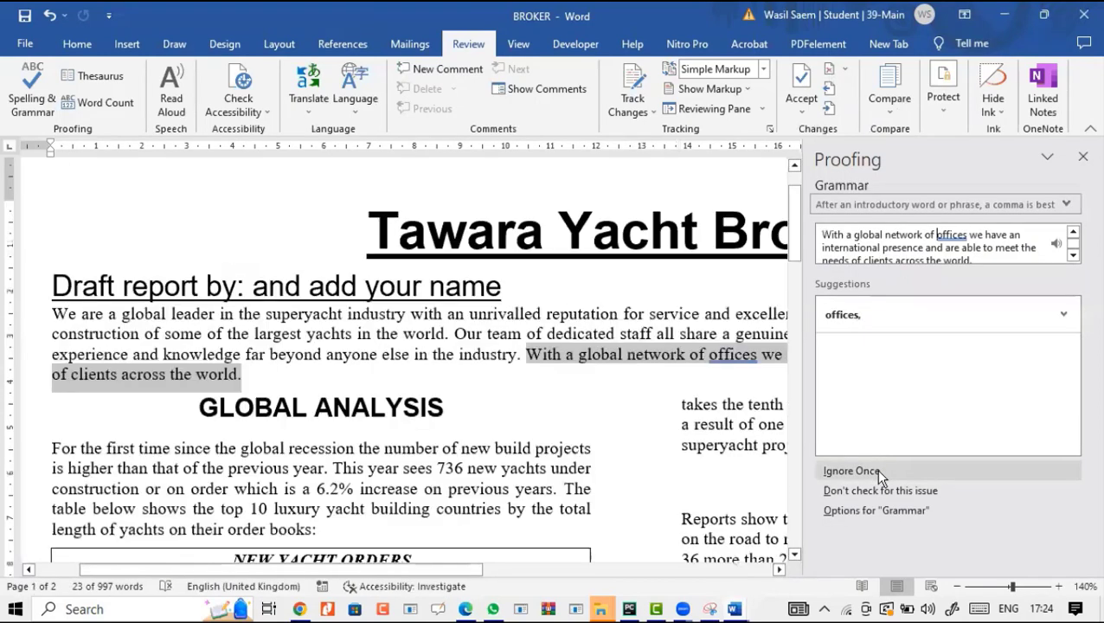
pyautogui.click(876, 468)
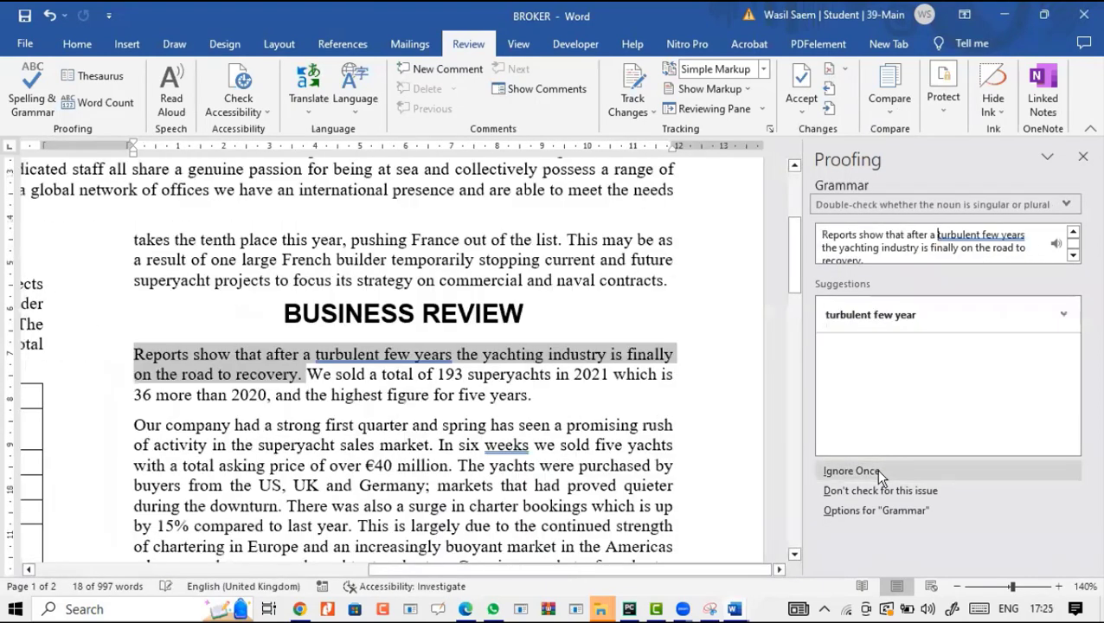
pyautogui.click(875, 468)
pyautogui.click(876, 468)
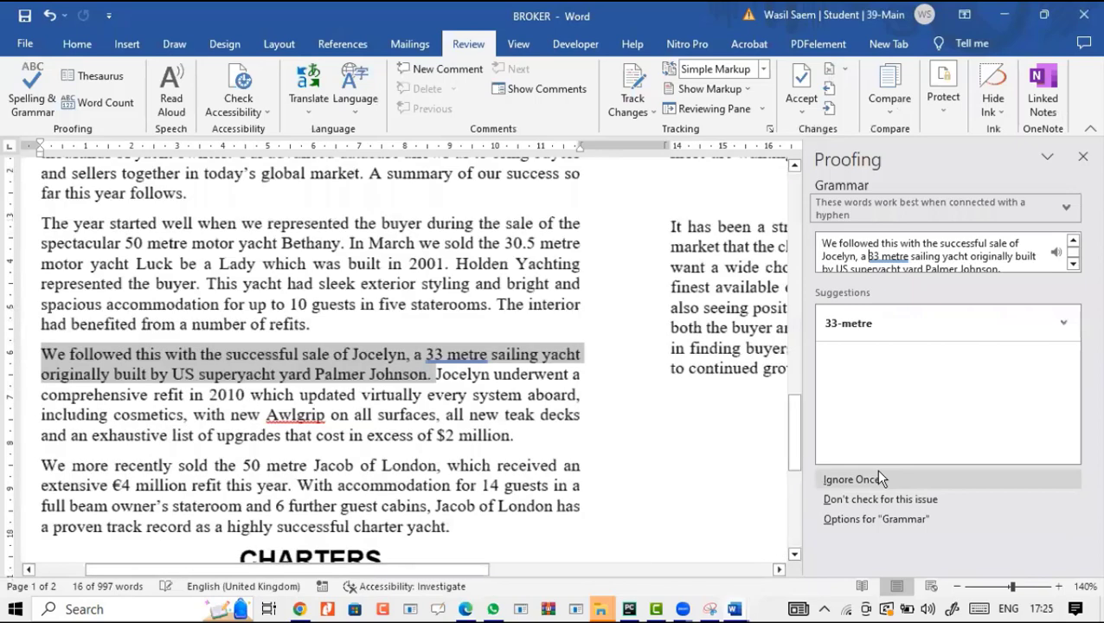
pyautogui.click(876, 472)
pyautogui.click(876, 472)
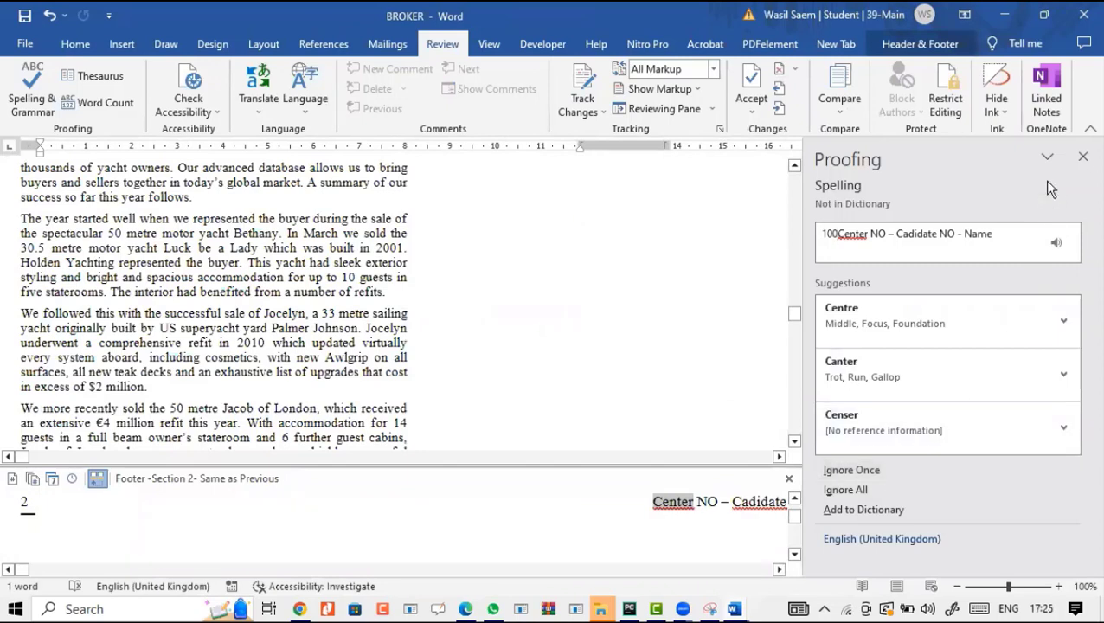
# Ignore the spelling suggestions for Center and Cadidate in the footer and finish the check.
pyautogui.click(867, 489)
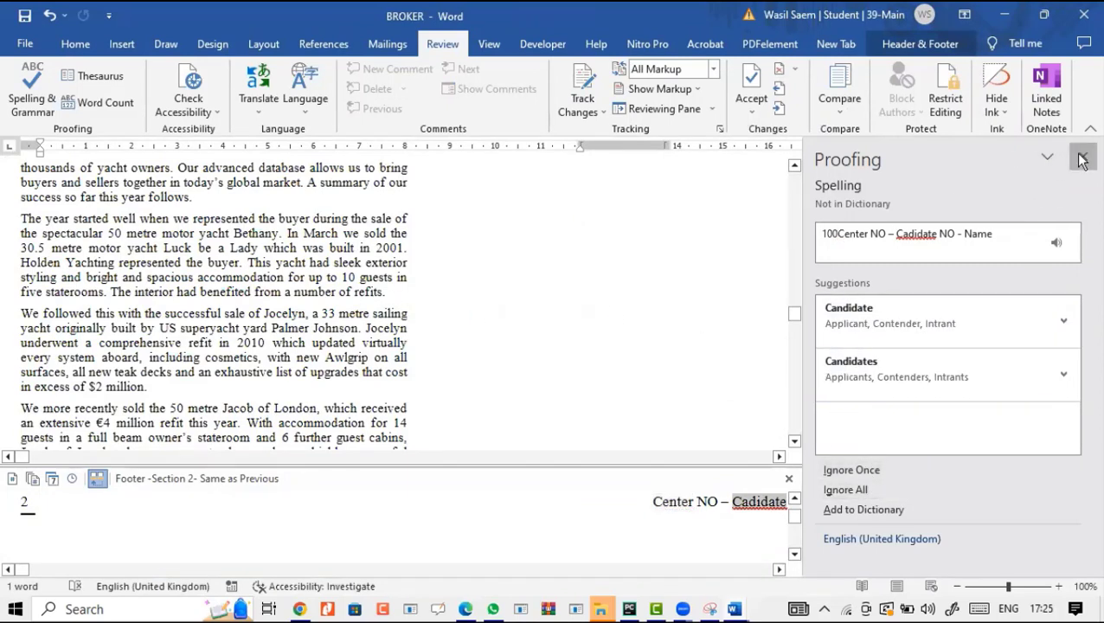
pyautogui.click(1082, 156)
pyautogui.click(26, 100)
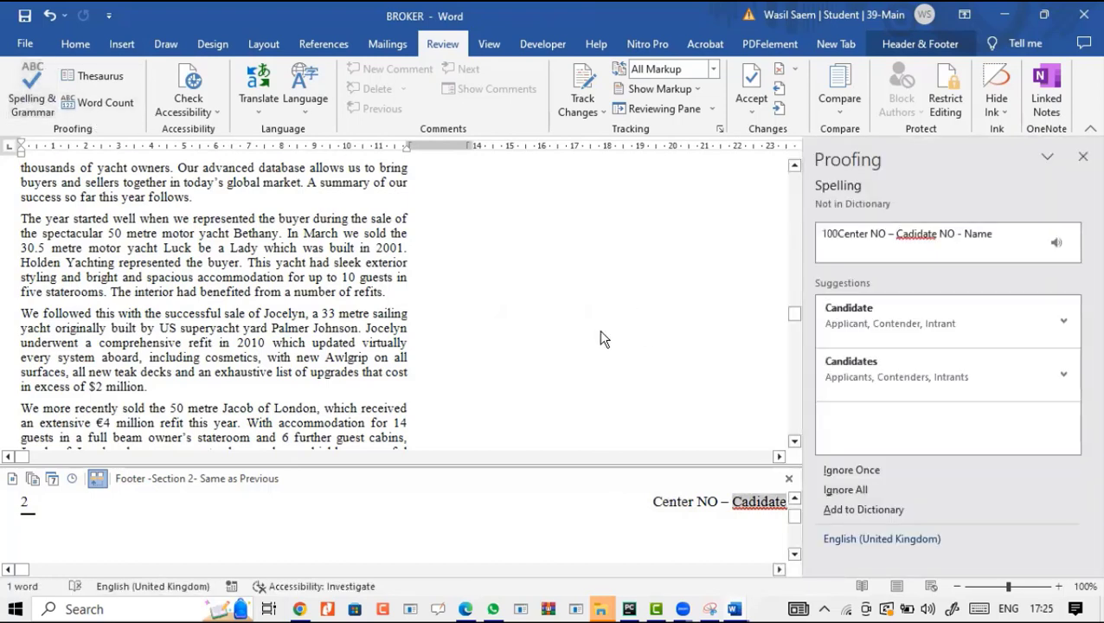
pyautogui.click(876, 472)
pyautogui.click(559, 356)
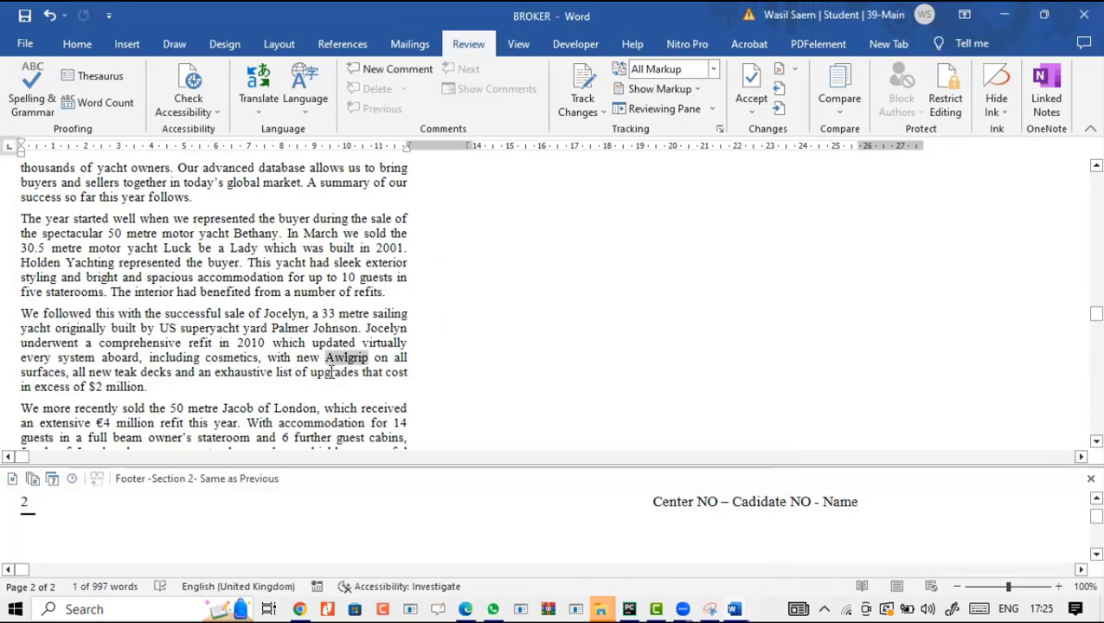
# Recheck the spelling of the word Awlgrip and continue the check through the rest of the document.
pyautogui.click(328, 361)
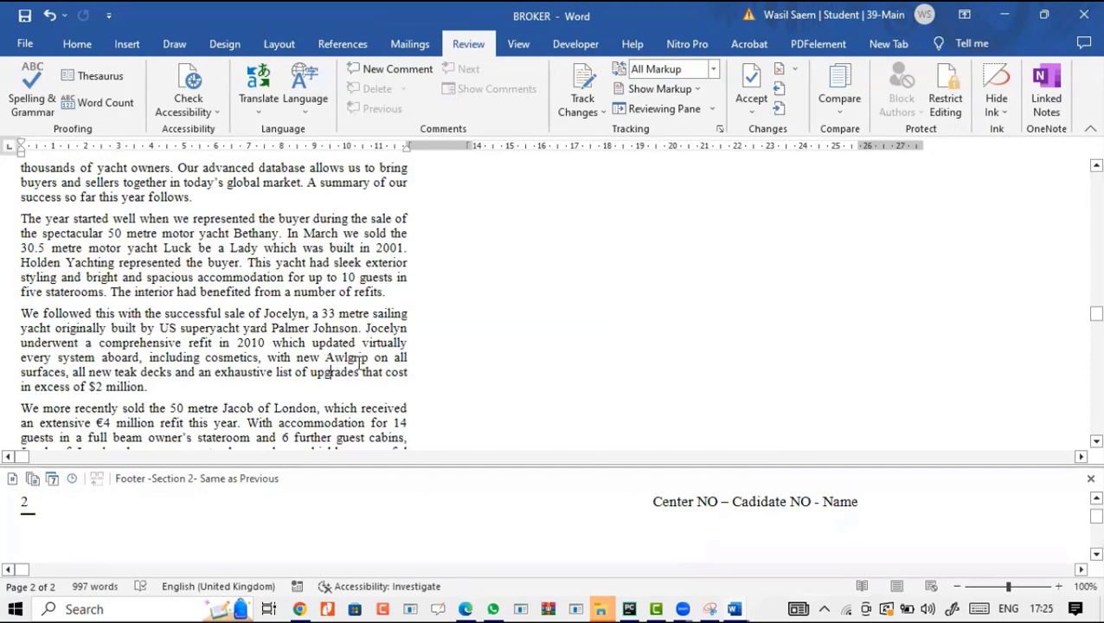
pyautogui.moveTo(370, 356); pyautogui.dragTo(325, 357)
pyautogui.click(32, 93)
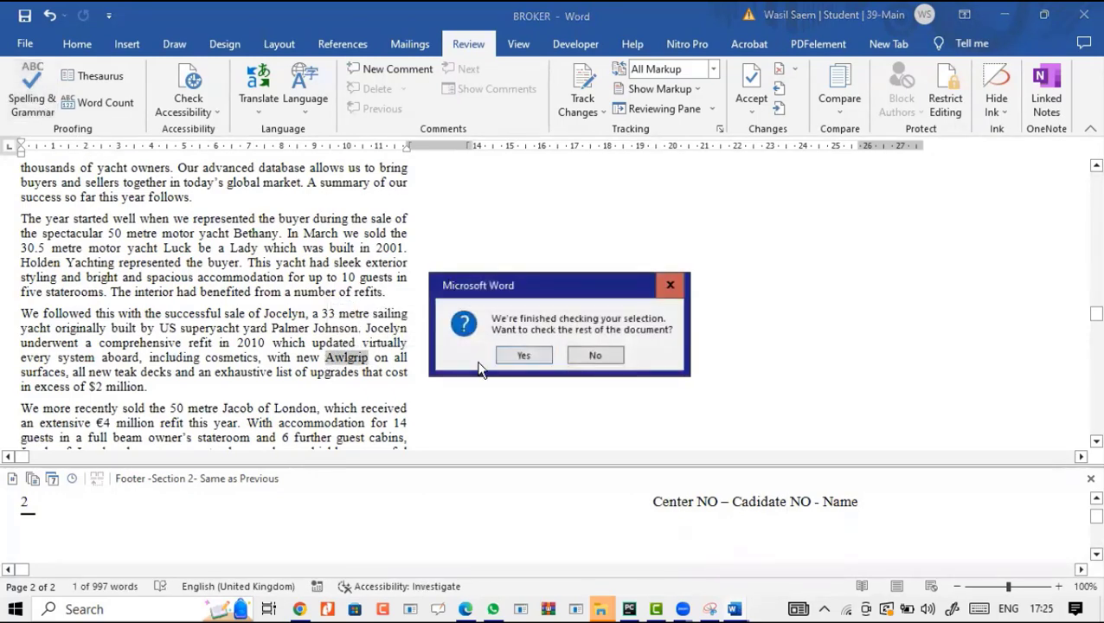
pyautogui.click(517, 355)
pyautogui.click(541, 355)
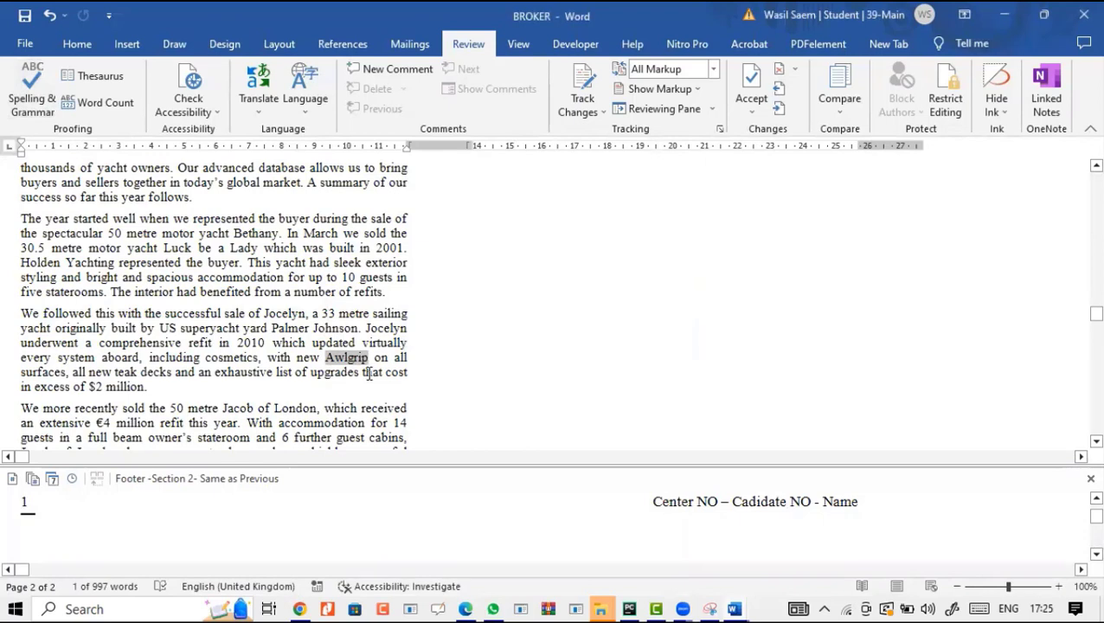
# Look up Awlgrip in the Thesaurus, then close the lookup and the footer editing area.
pyautogui.click(353, 359)
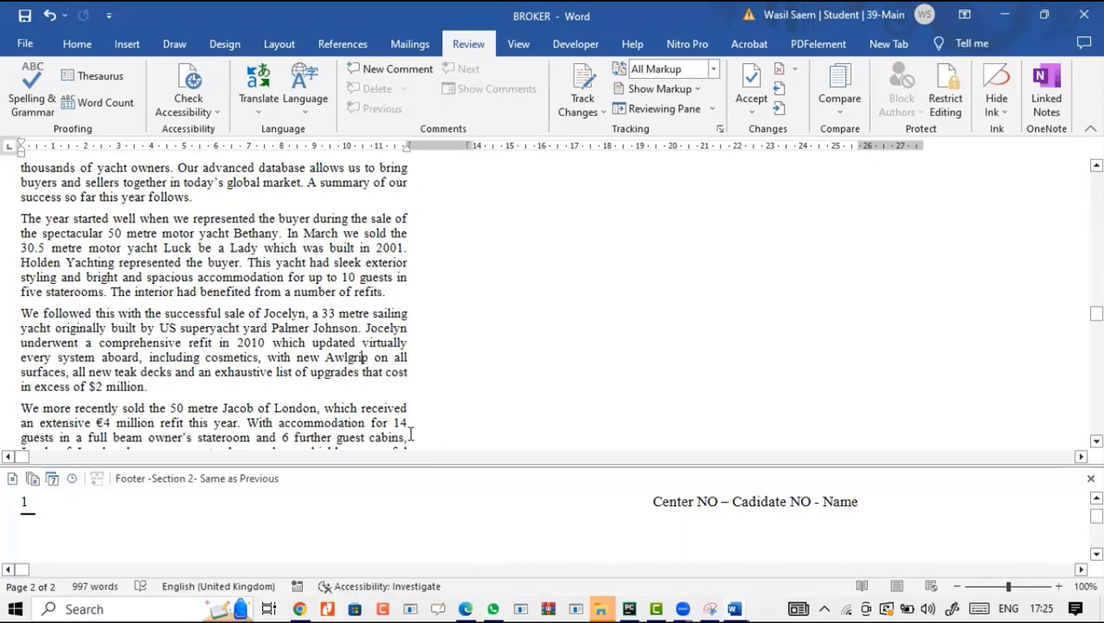
pyautogui.moveTo(372, 358); pyautogui.dragTo(325, 358)
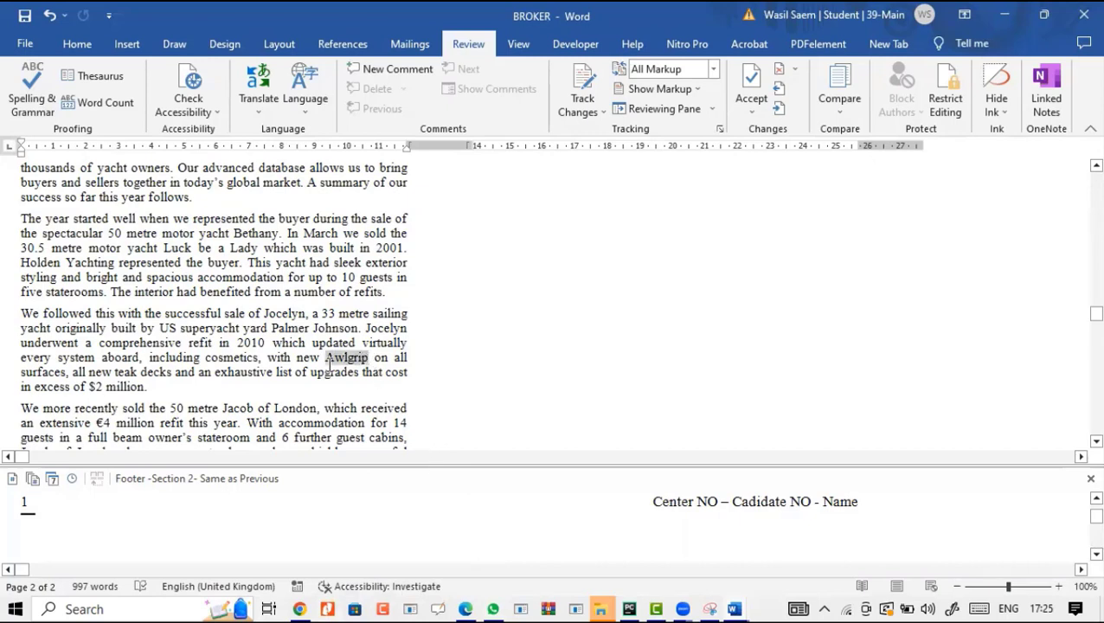
pyautogui.click(94, 75)
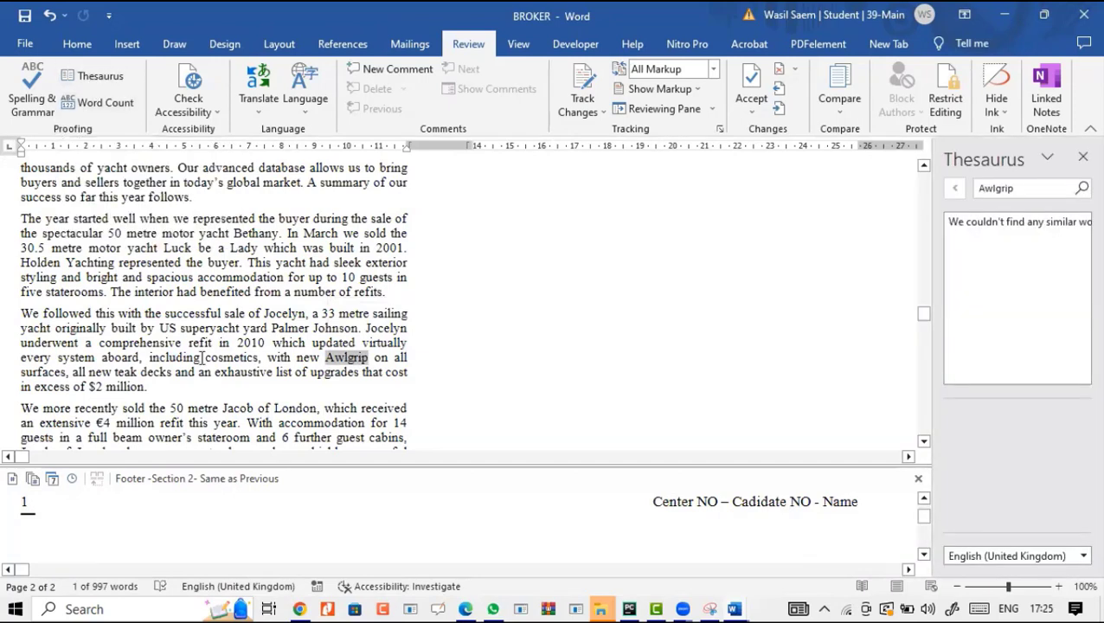
pyautogui.click(1082, 157)
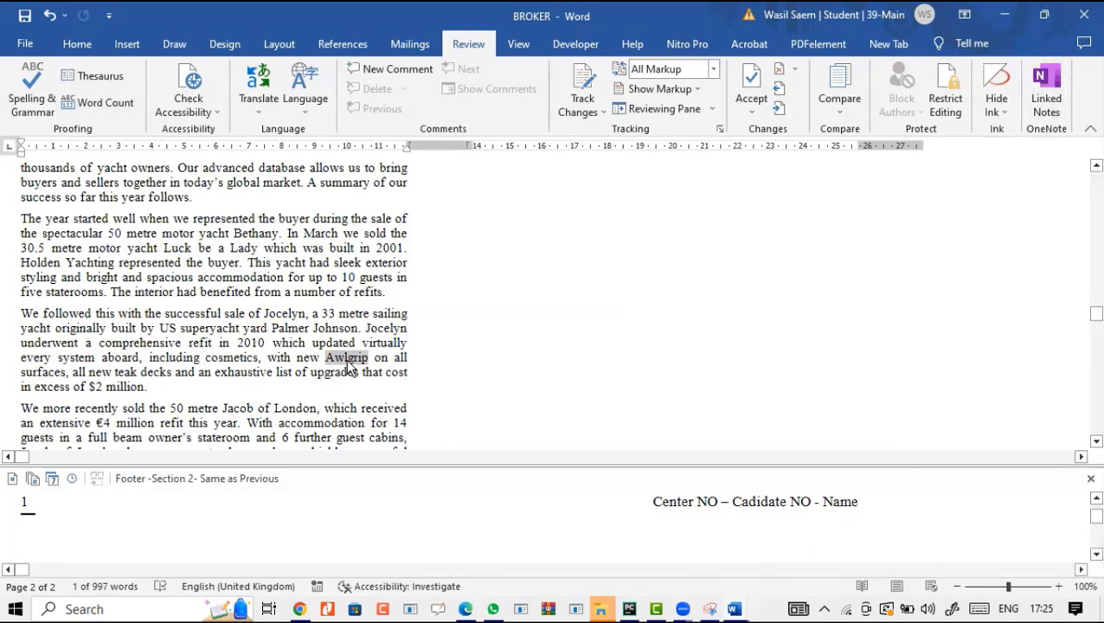
pyautogui.click(348, 362)
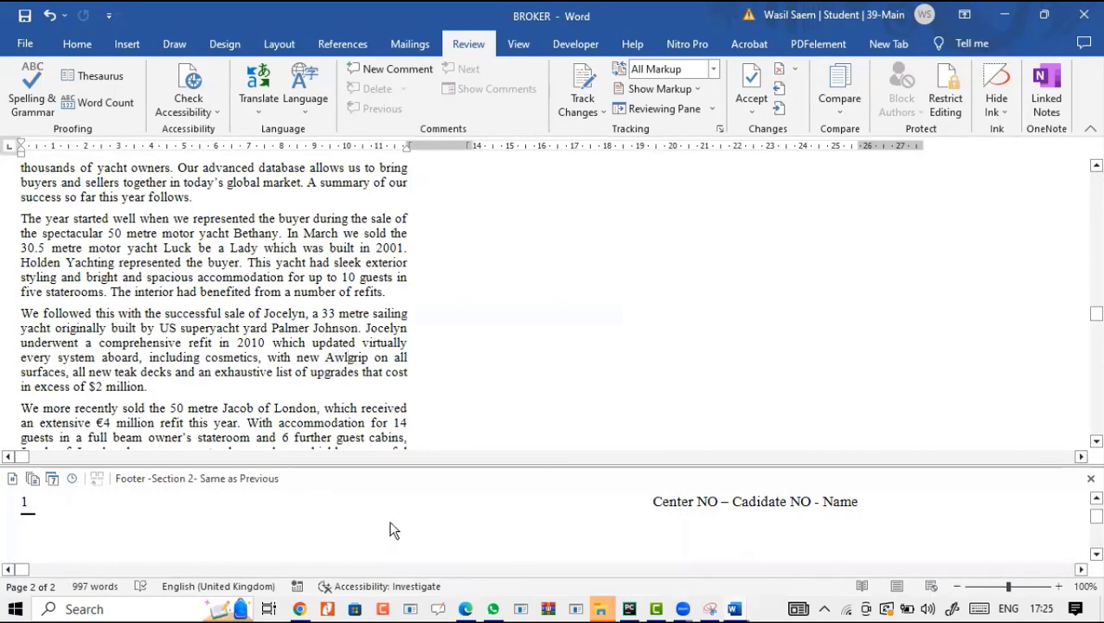
pyautogui.click(1090, 479)
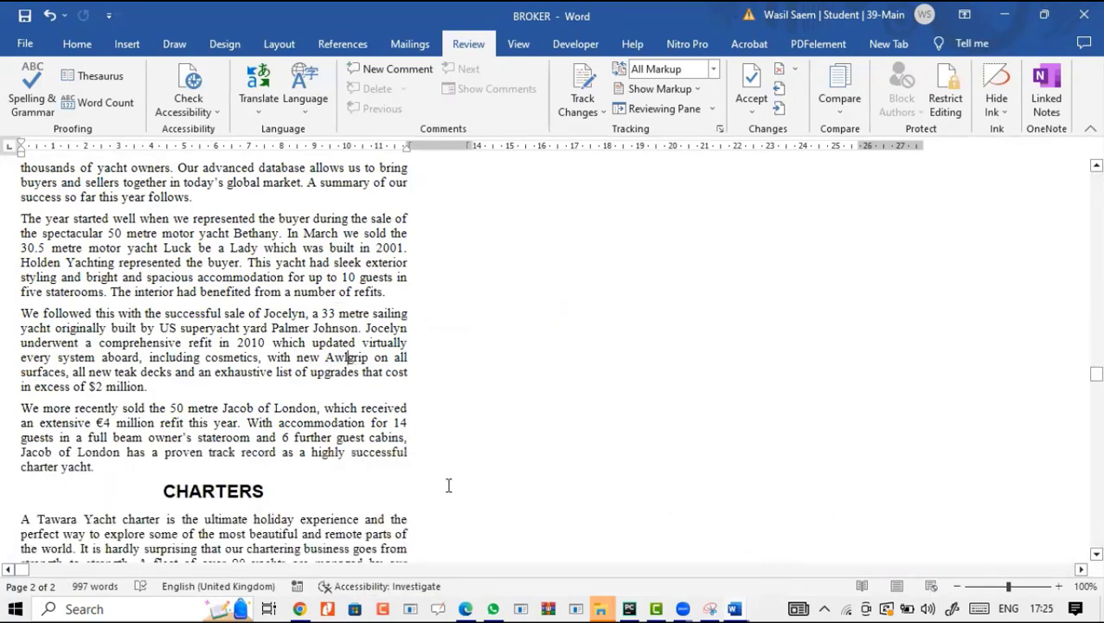
# Reread task 17 in the exam paper and return BROKER to Print Layout view at 73% zoom.
pyautogui.click(468, 609)
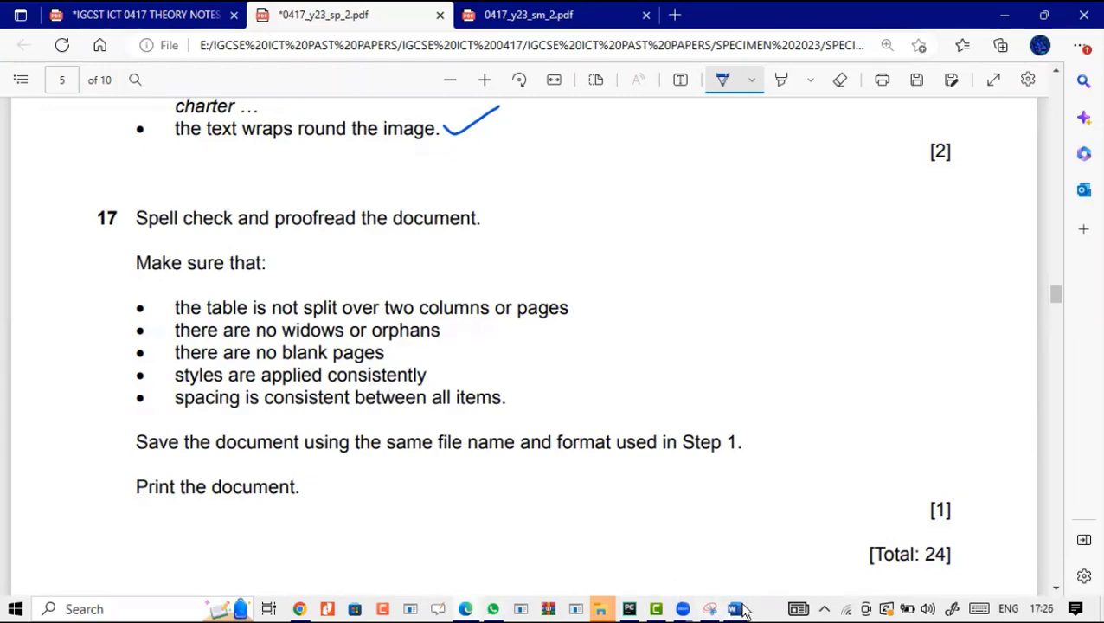
pyautogui.moveTo(740, 609)
pyautogui.click(789, 529)
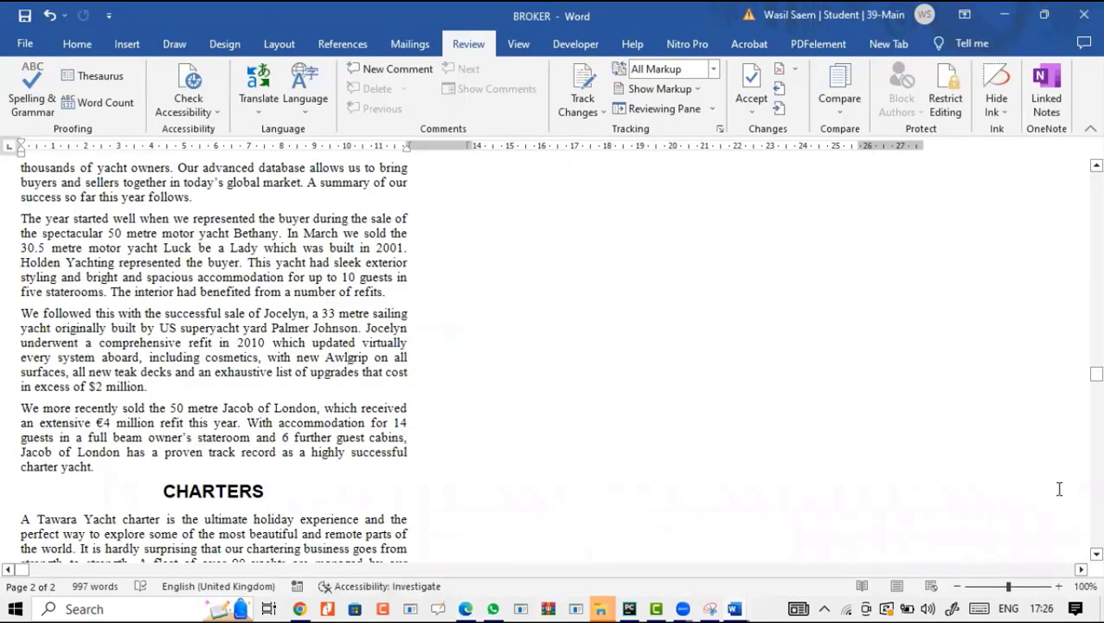
pyautogui.moveTo(1008, 594)
pyautogui.mouseDown()
pyautogui.moveTo(982, 594)
pyautogui.moveTo(1003, 595)
pyautogui.mouseUp()
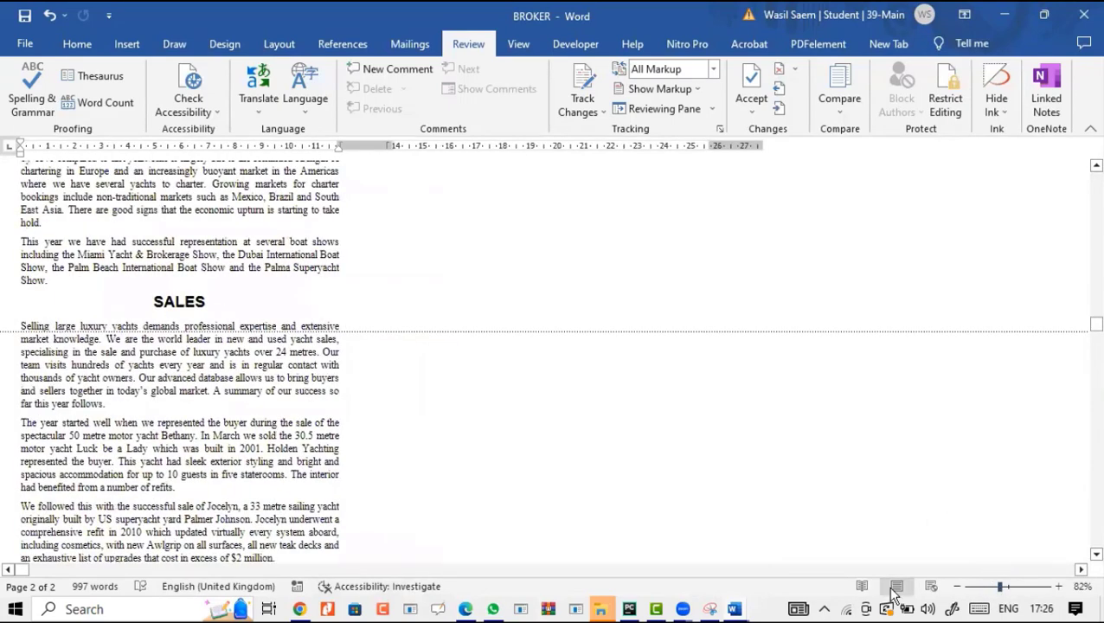
pyautogui.click(867, 589)
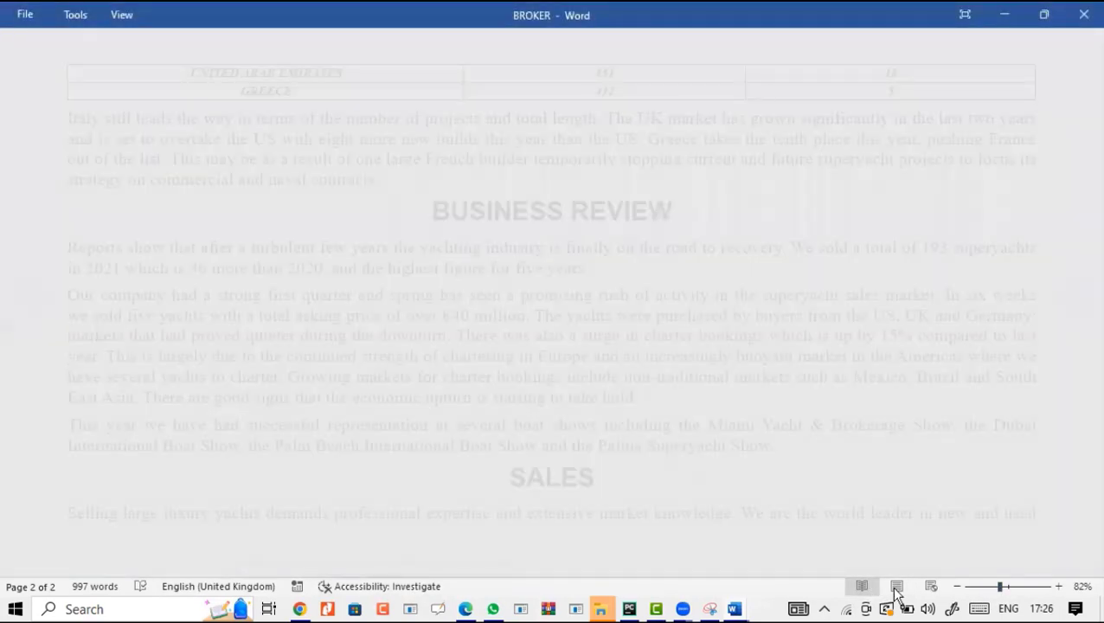
pyautogui.click(896, 587)
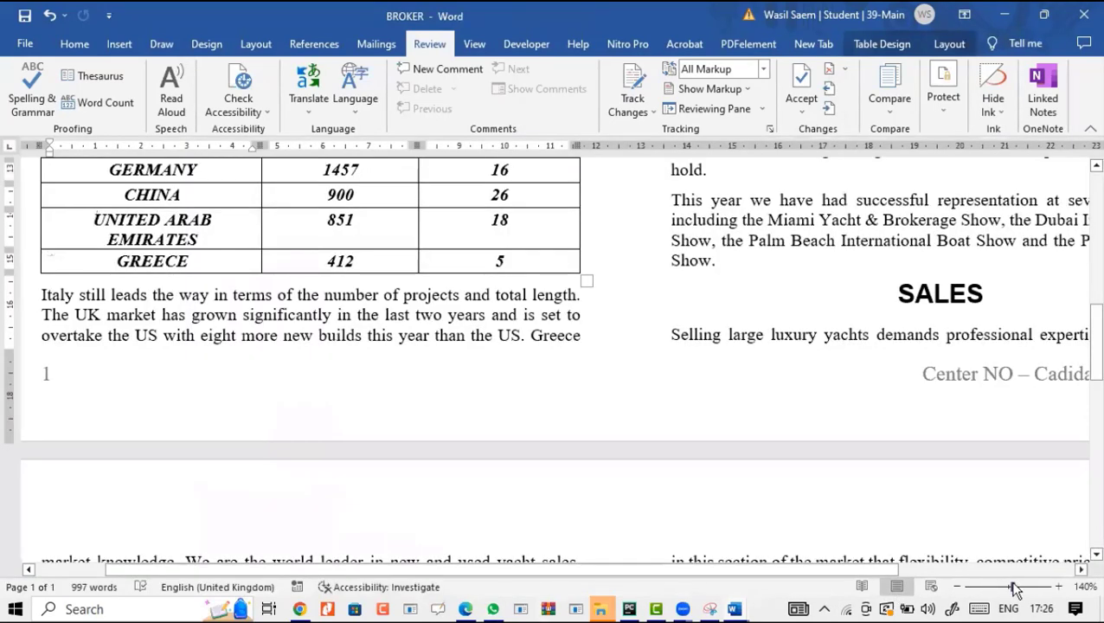
pyautogui.moveTo(1013, 588); pyautogui.dragTo(995, 586)
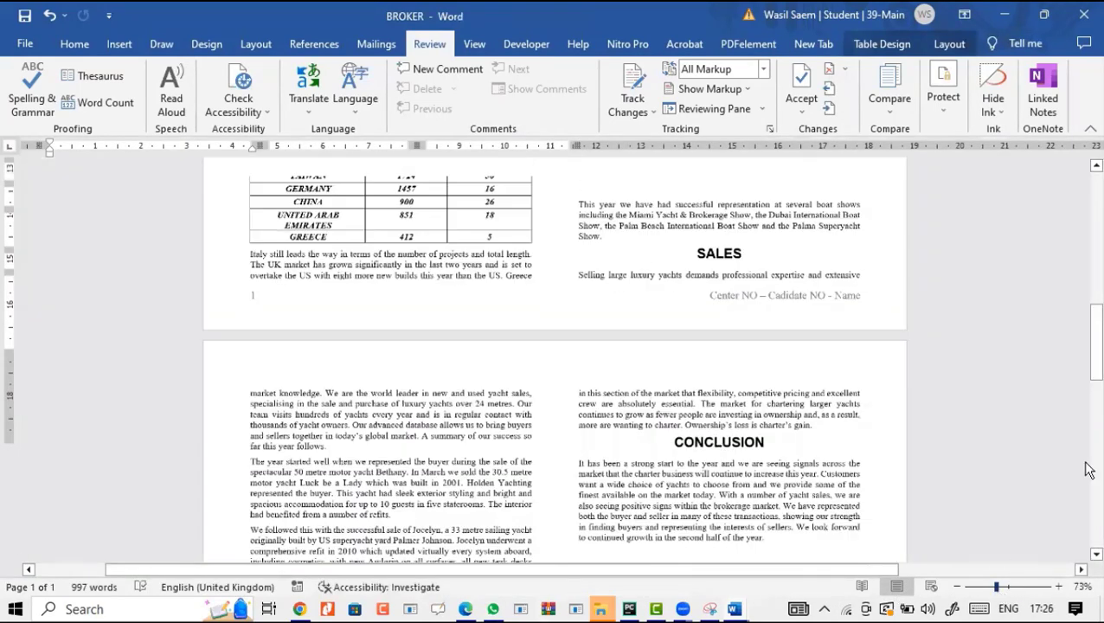
# Select the entire contents of the BROKER document.
pyautogui.moveTo(1088, 414)
pyautogui.mouseDown()
pyautogui.moveTo(1090, 247)
pyautogui.moveTo(1080, 427)
pyautogui.moveTo(1071, 418)
pyautogui.mouseUp()
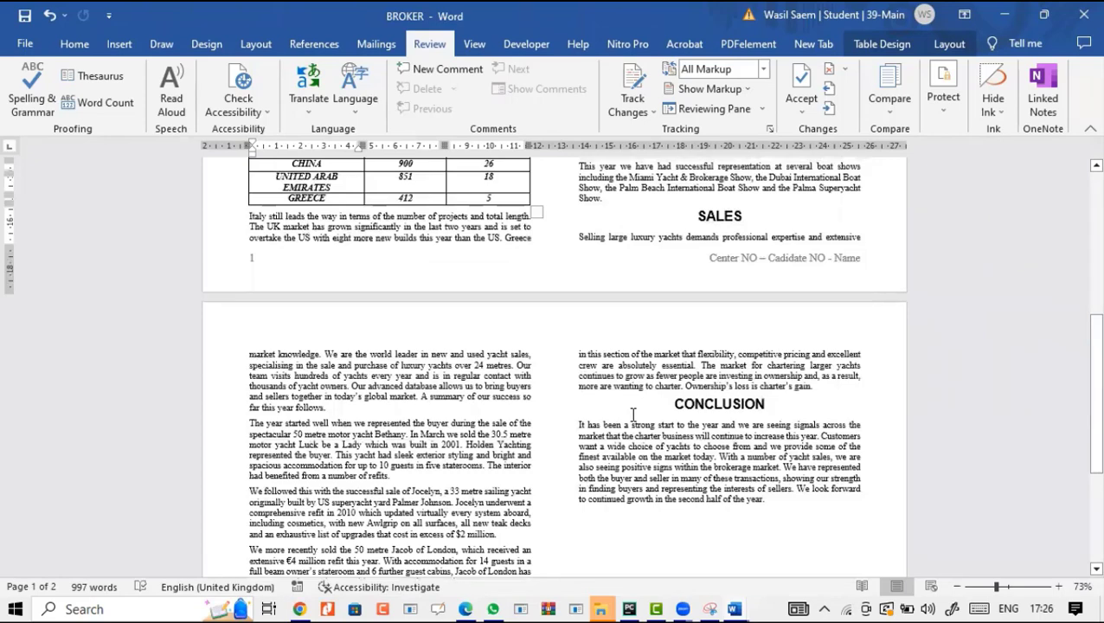
pyautogui.hotkey('ctrl', 'a')
pyautogui.rightClick(468, 410)
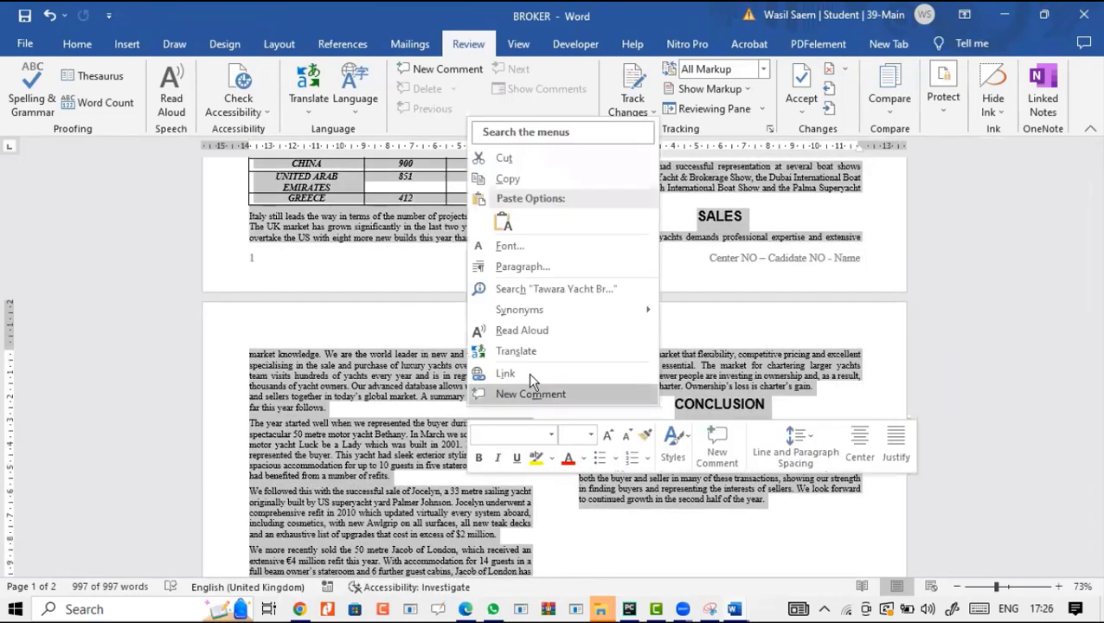
pyautogui.click(549, 251)
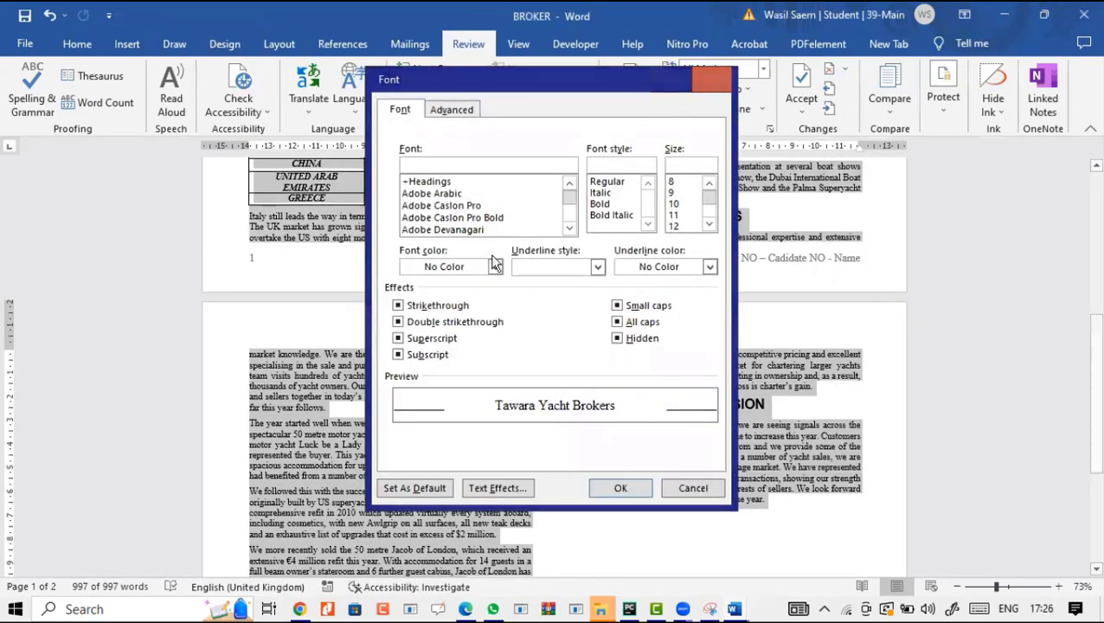
pyautogui.press('Escape')
# Turn on Widow/Orphan control in the paragraph settings for all the selected text.
pyautogui.rightClick(468, 410)
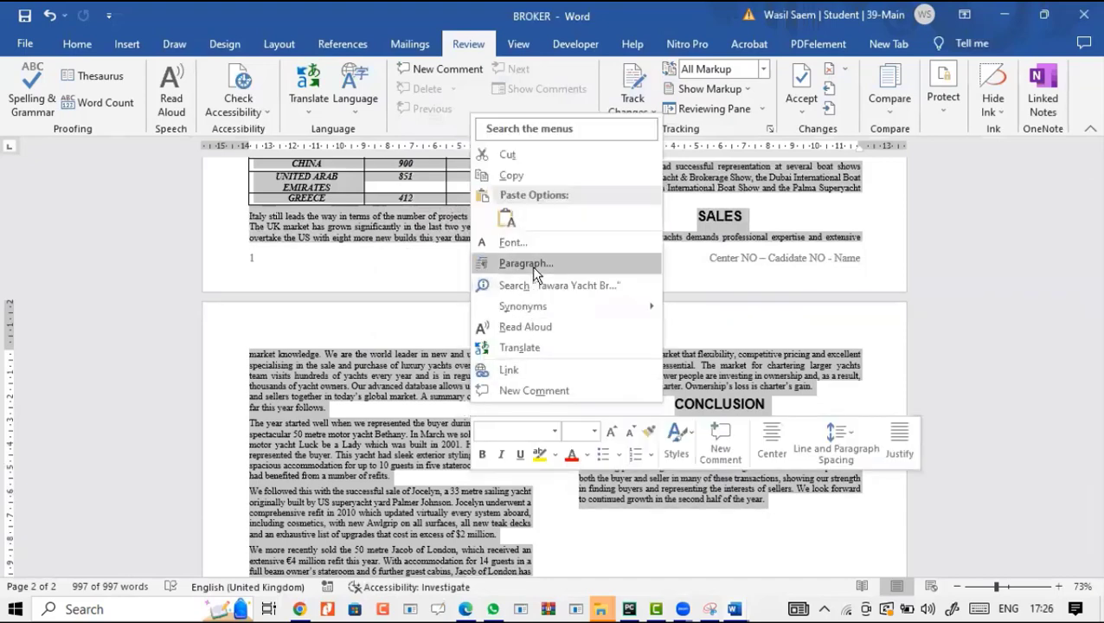
pyautogui.click(530, 265)
pyautogui.click(558, 97)
pyautogui.click(524, 139)
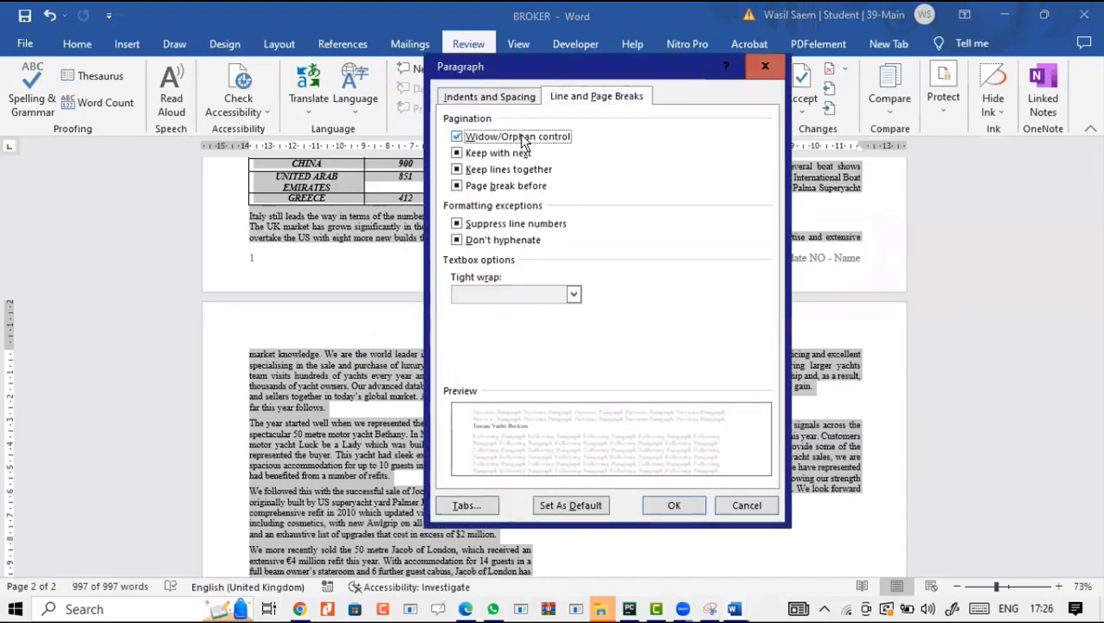
pyautogui.click(674, 506)
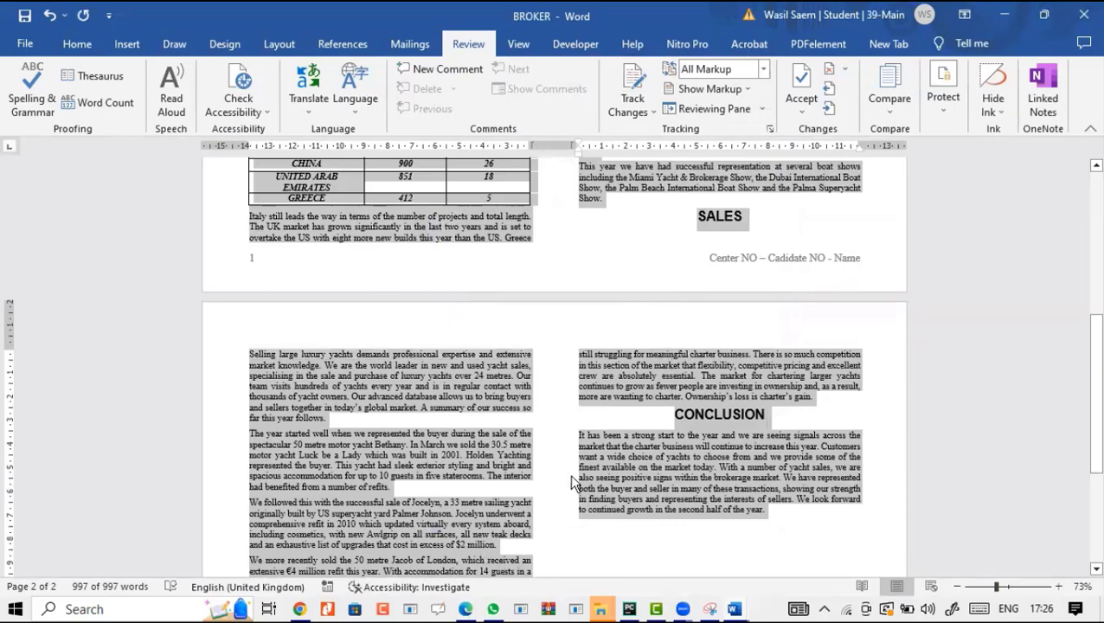
pyautogui.rightClick(475, 390)
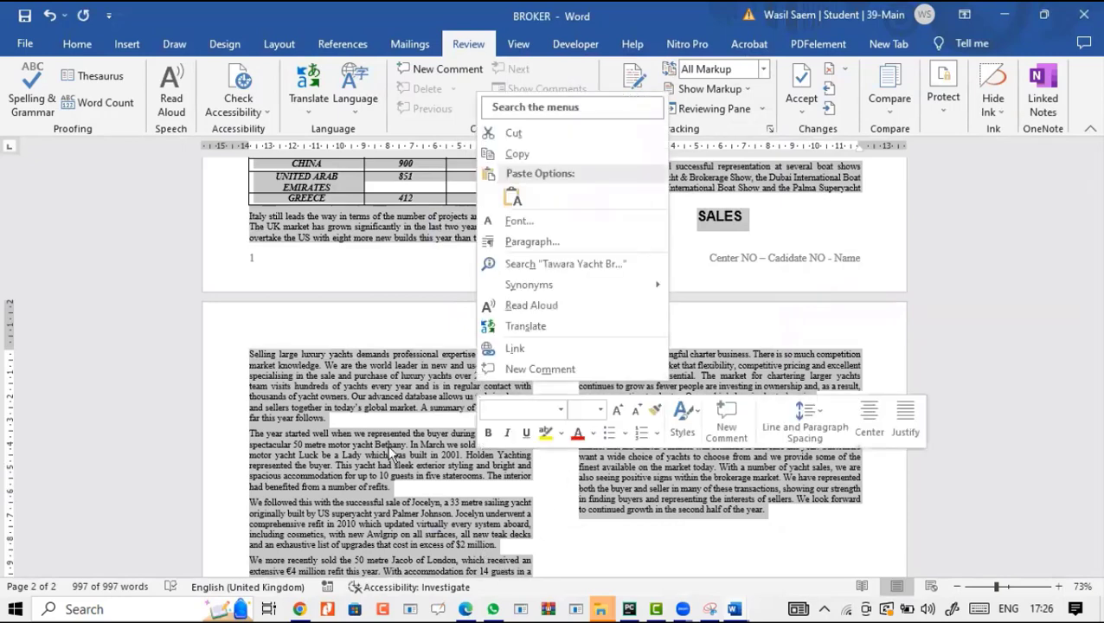
pyautogui.press('Escape')
pyautogui.scroll(-1, 445, 417)
pyautogui.scroll(-2, 445, 418)
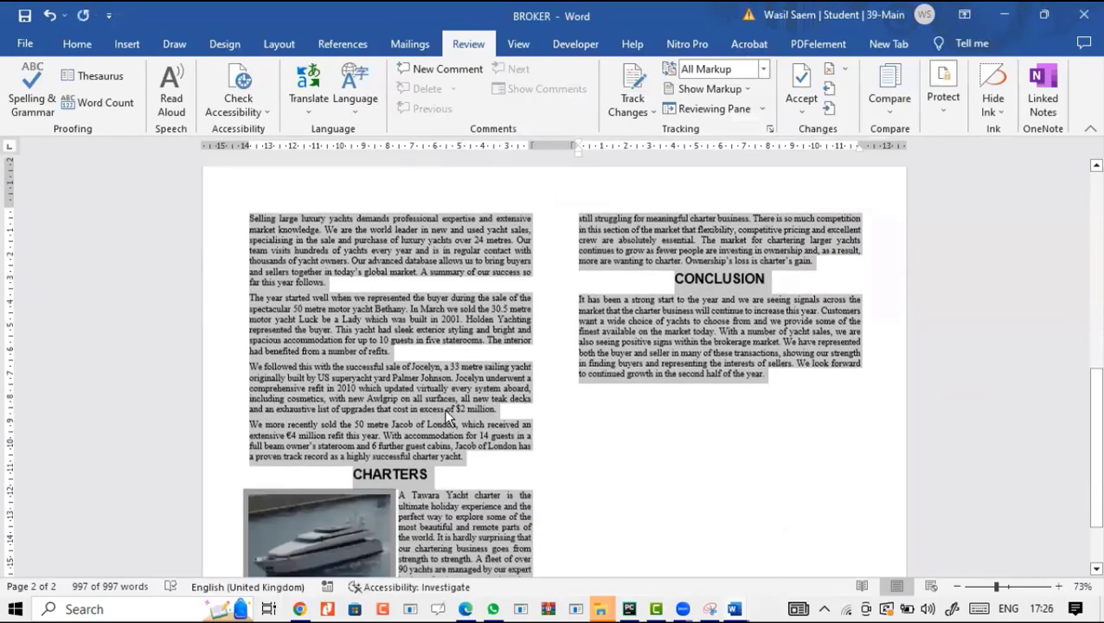
pyautogui.scroll(6, 443, 412)
# Try starting the SALES heading on a new page and adding a blank line above CHARTERS, and undo both changes.
pyautogui.click(685, 416)
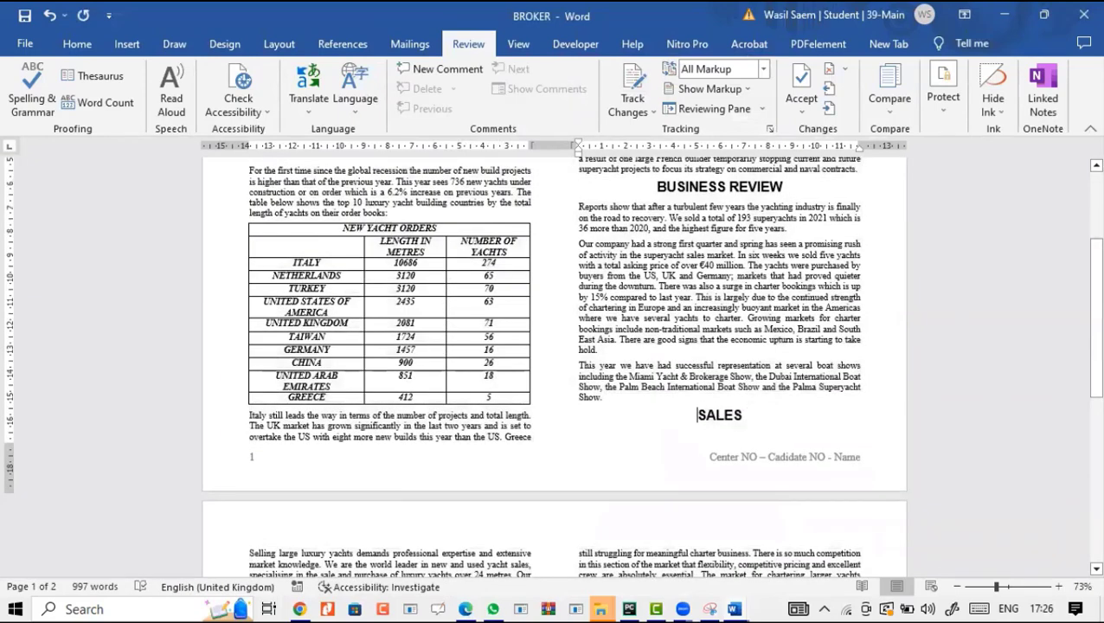
pyautogui.hotkey('ctrl', 'Return')
pyautogui.scroll(-3, 500, 409)
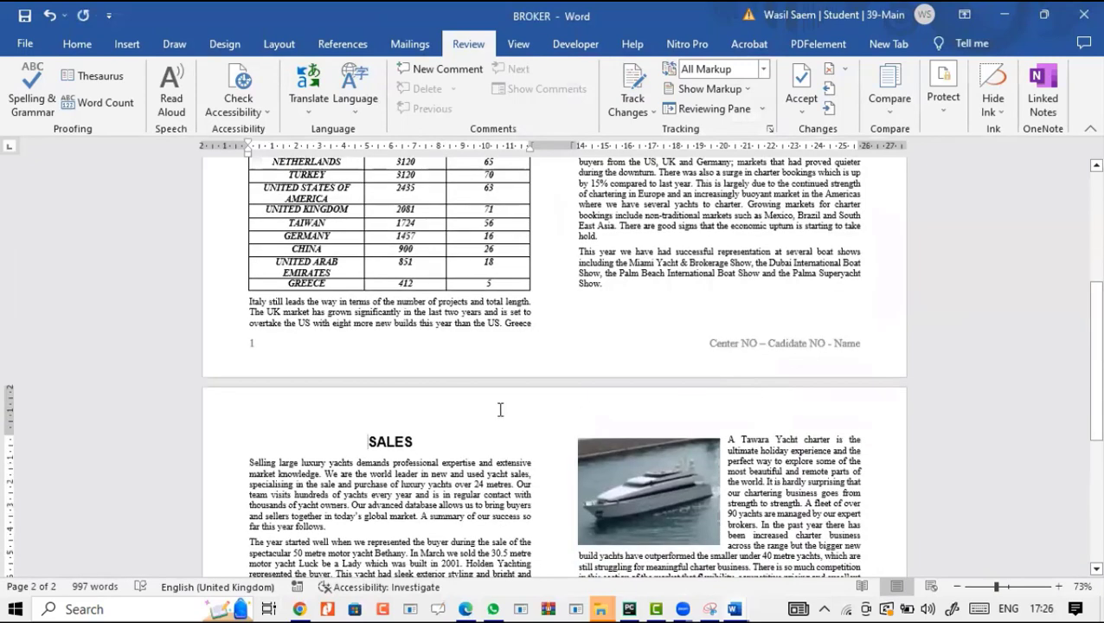
pyautogui.scroll(-3, 500, 409)
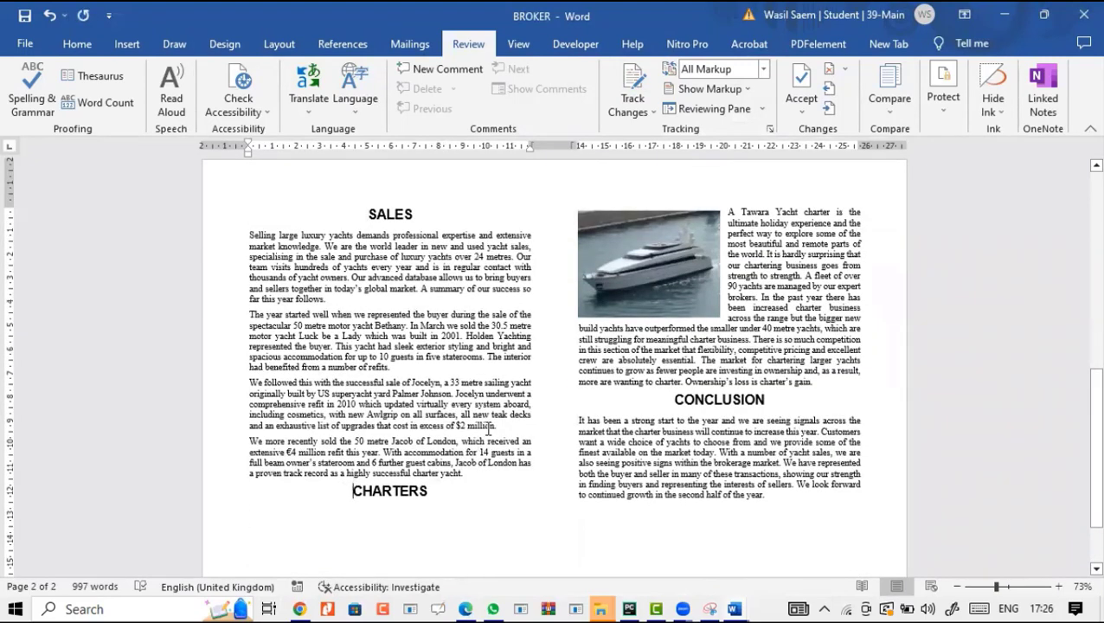
pyautogui.press('Return')
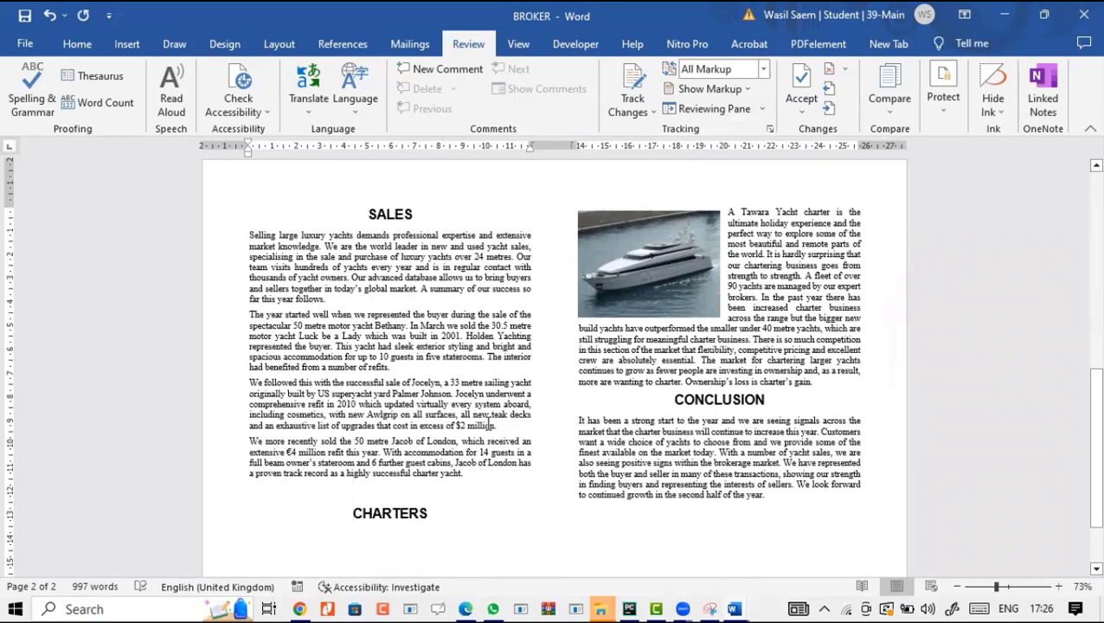
pyautogui.hotkey('ctrl', 'z')
pyautogui.hotkey('ctrl', 'z')
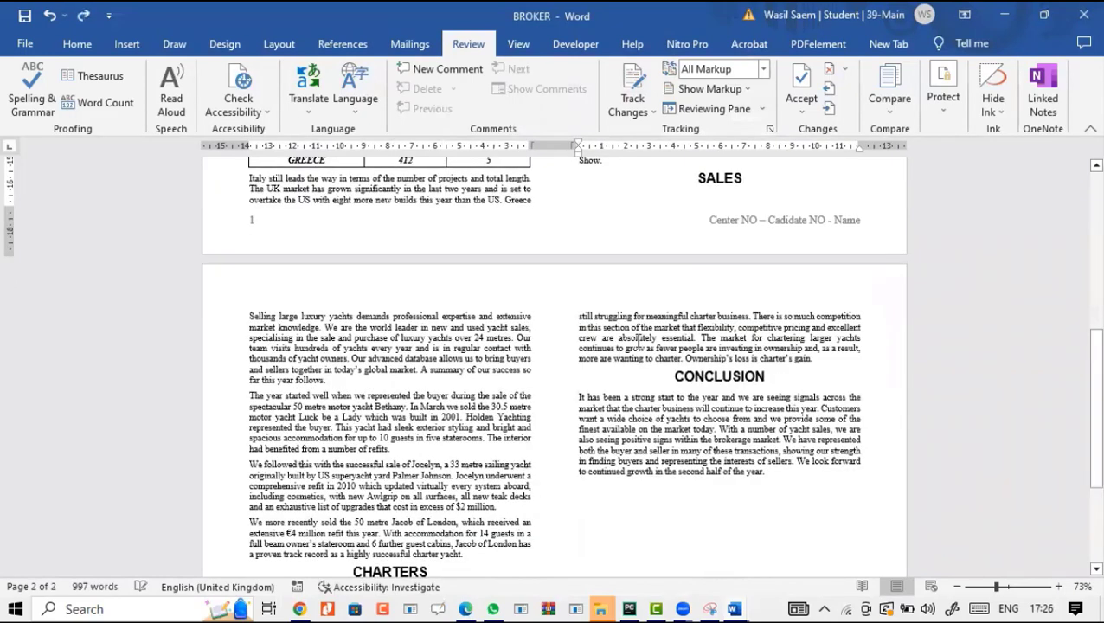
# Switch to the exam paper in Edge and draw a tick beside task 17's instruction to print the document.
pyautogui.click(465, 609)
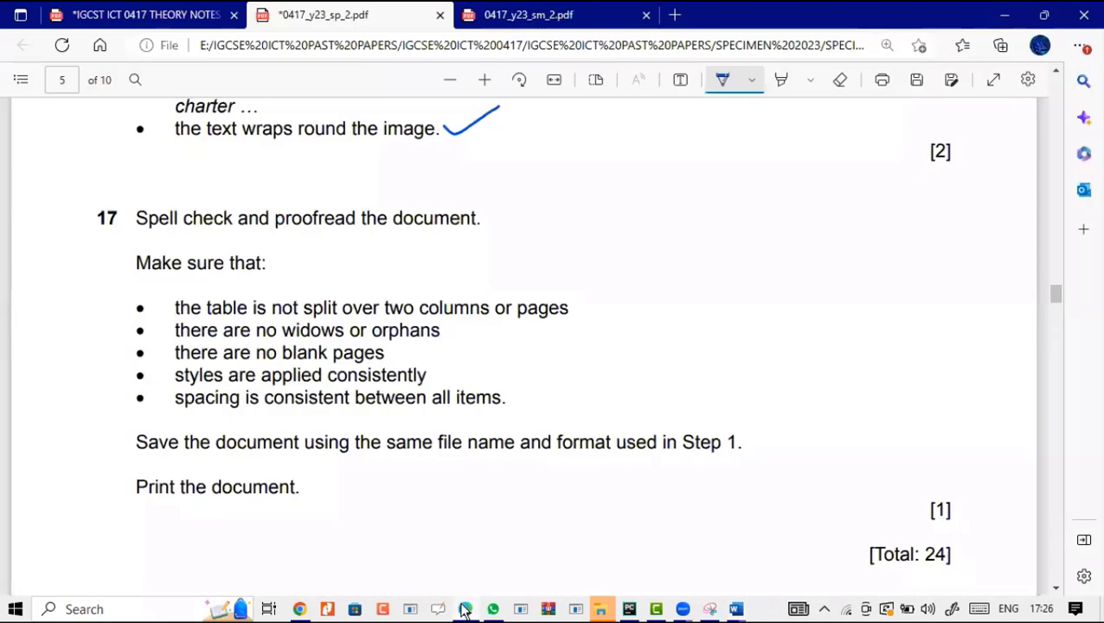
pyautogui.moveTo(317, 485); pyautogui.dragTo(419, 451)
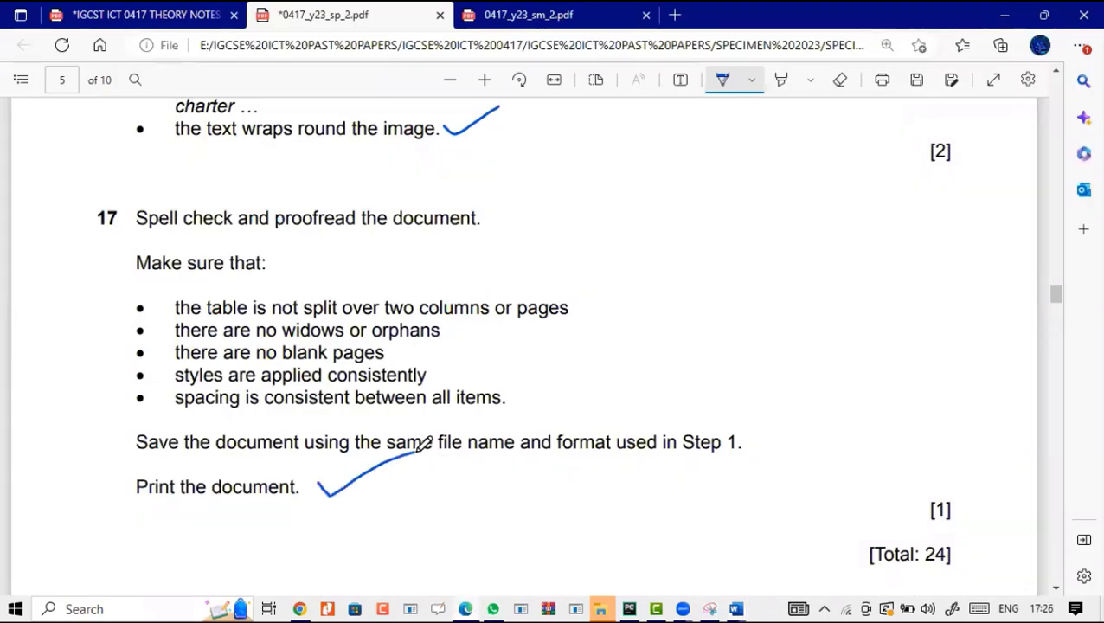
# Go to page 6 of the exam paper and draw a tick beside the Task 3 – Database heading.
pyautogui.scroll(-15, 519, 471)
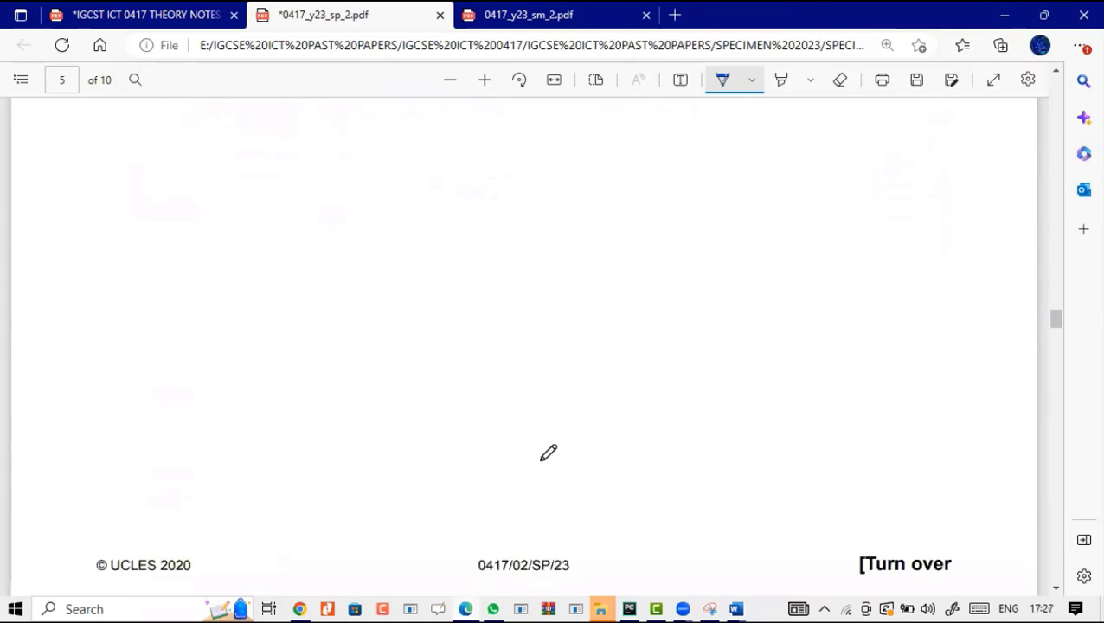
pyautogui.moveTo(621, 200); pyautogui.dragTo(694, 162)
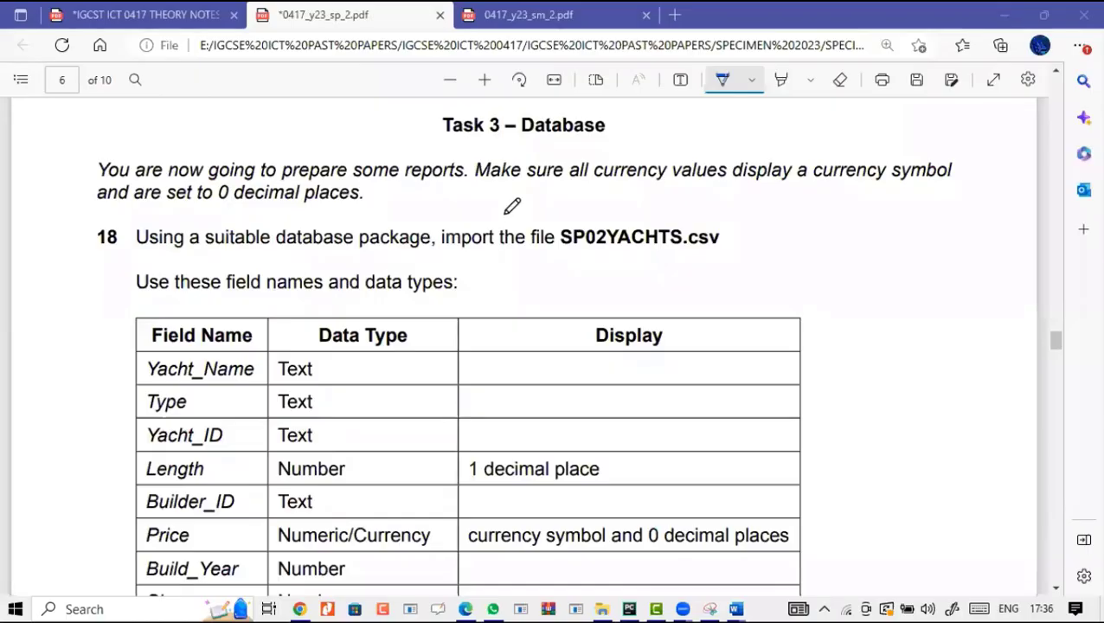
pyautogui.scroll(-1, 512, 206)
pyautogui.scroll(3, 512, 204)
pyautogui.scroll(-1, 616, 232)
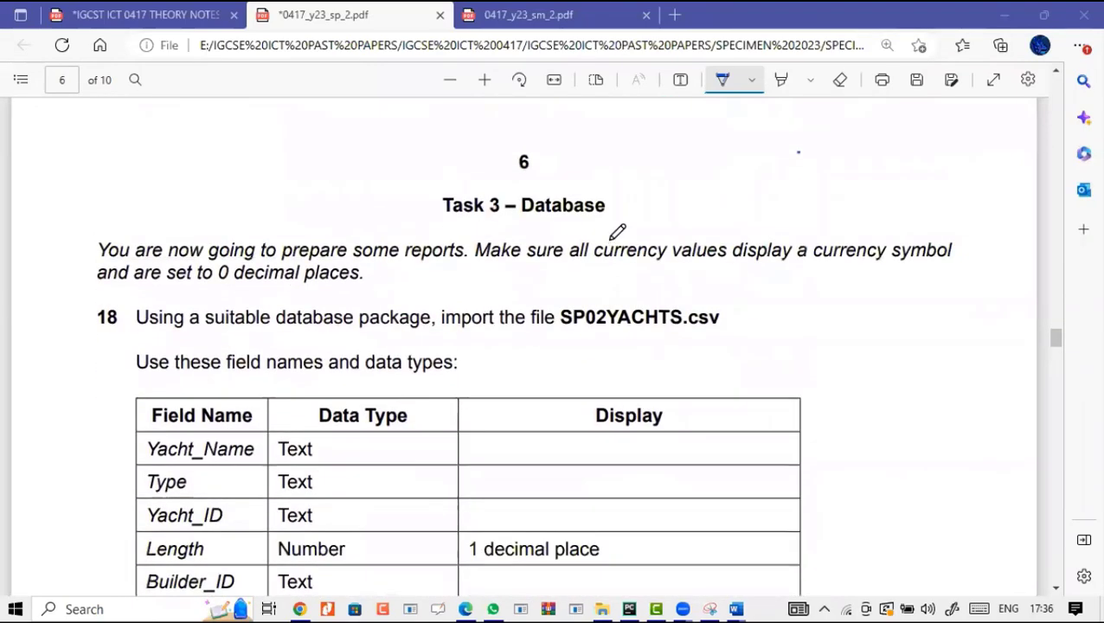
pyautogui.moveTo(616, 208); pyautogui.dragTo(645, 199)
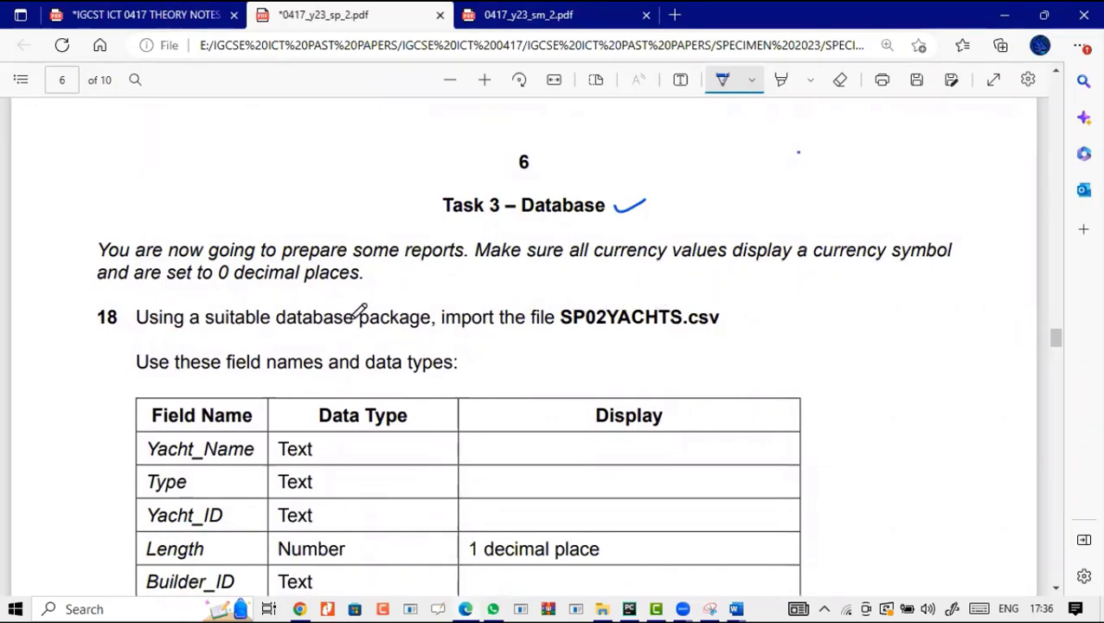
# Tick the currency-format instruction and the Length field's 1 decimal place requirement in question 18, reading on through the save and evidence instructions.
pyautogui.moveTo(364, 275); pyautogui.dragTo(378, 274)
pyautogui.scroll(-1, 403, 297)
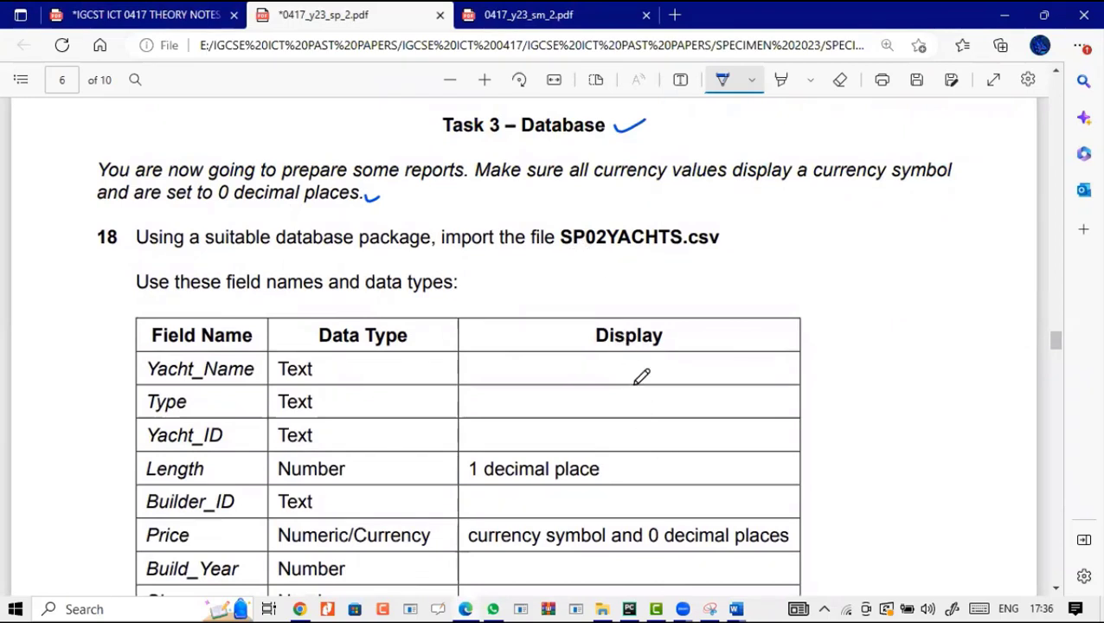
pyautogui.scroll(-1, 641, 377)
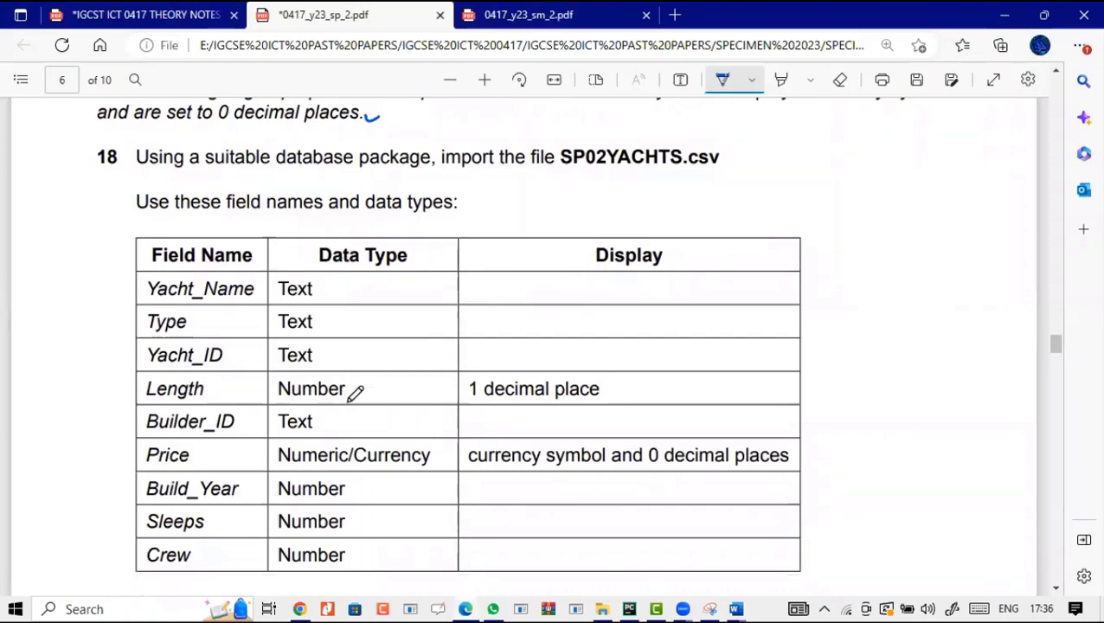
pyautogui.moveTo(616, 395); pyautogui.dragTo(642, 389)
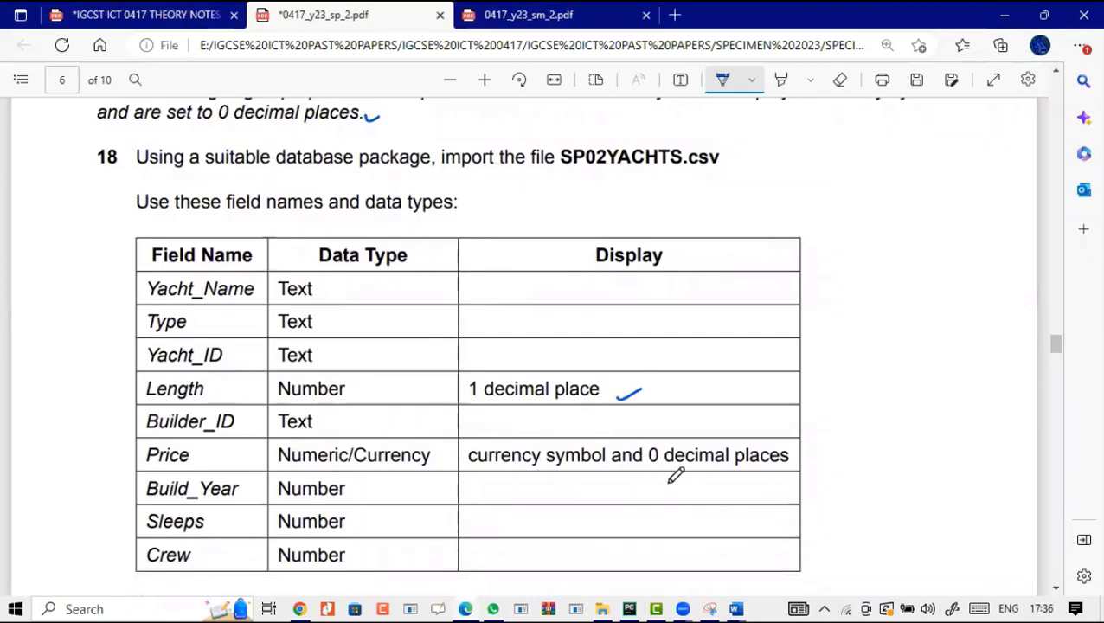
pyautogui.scroll(-2, 682, 438)
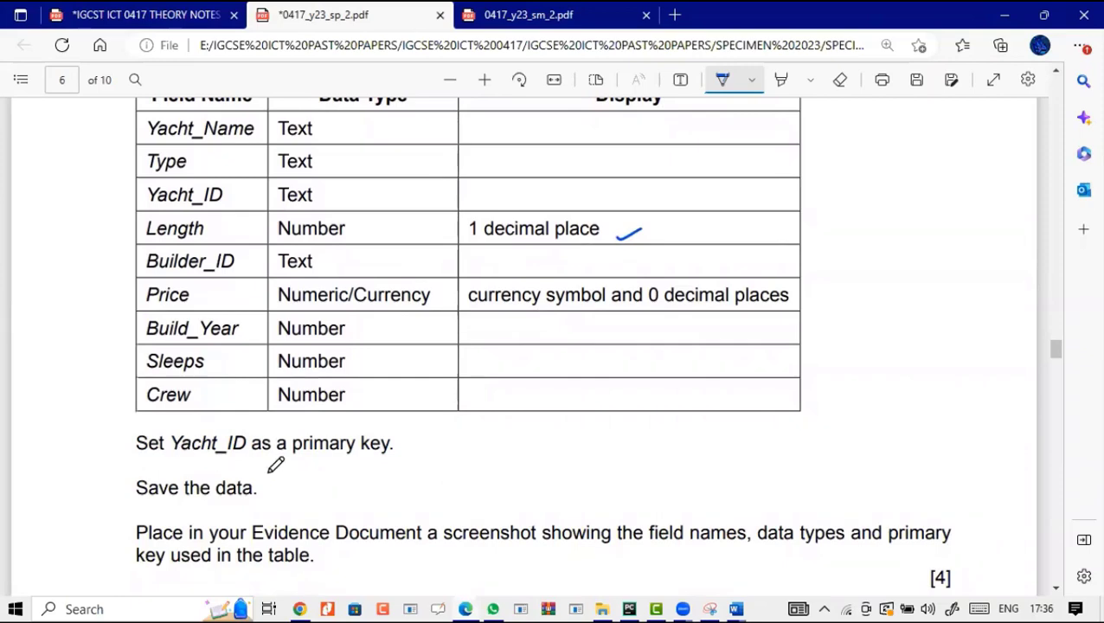
pyautogui.scroll(-2, 307, 458)
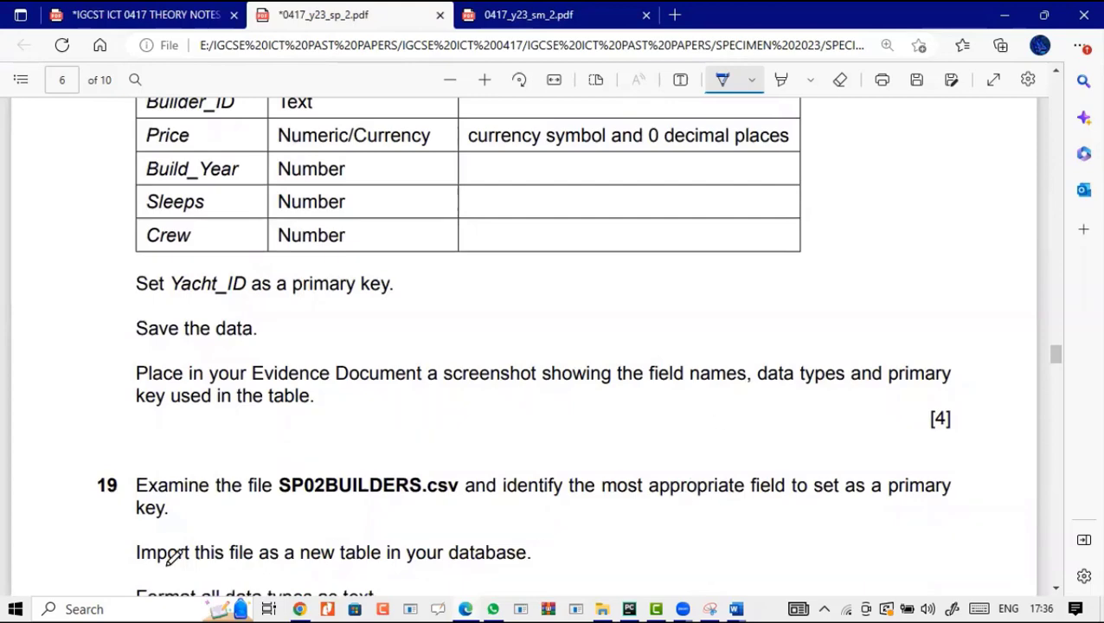
# Launch Microsoft Access.
pyautogui.click(152, 609)
pyautogui.write('ACC')
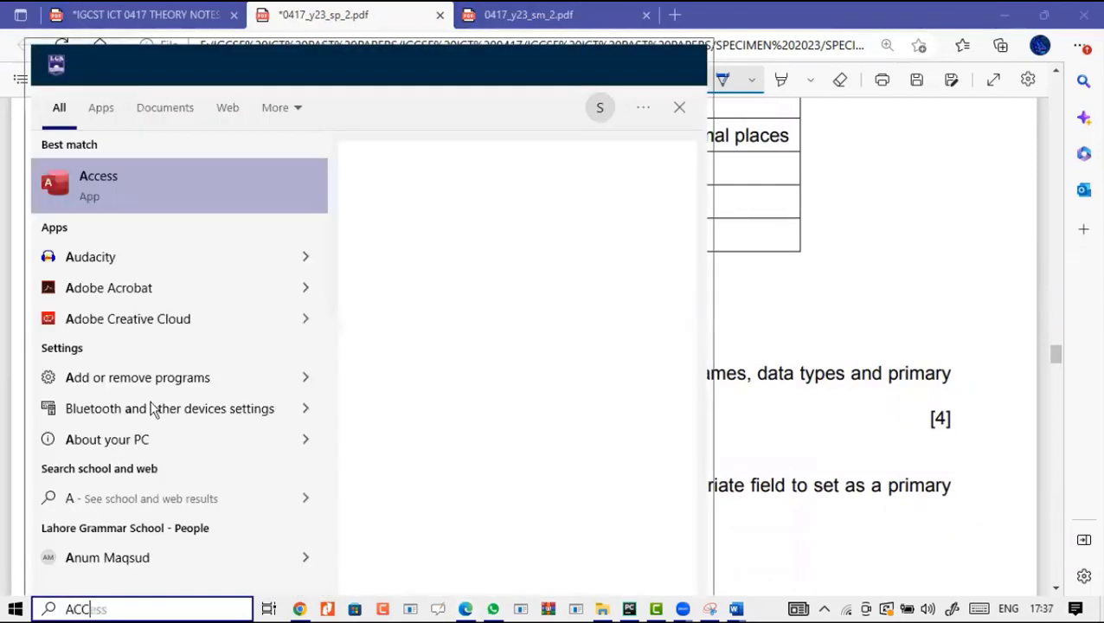
pyautogui.press('Return')
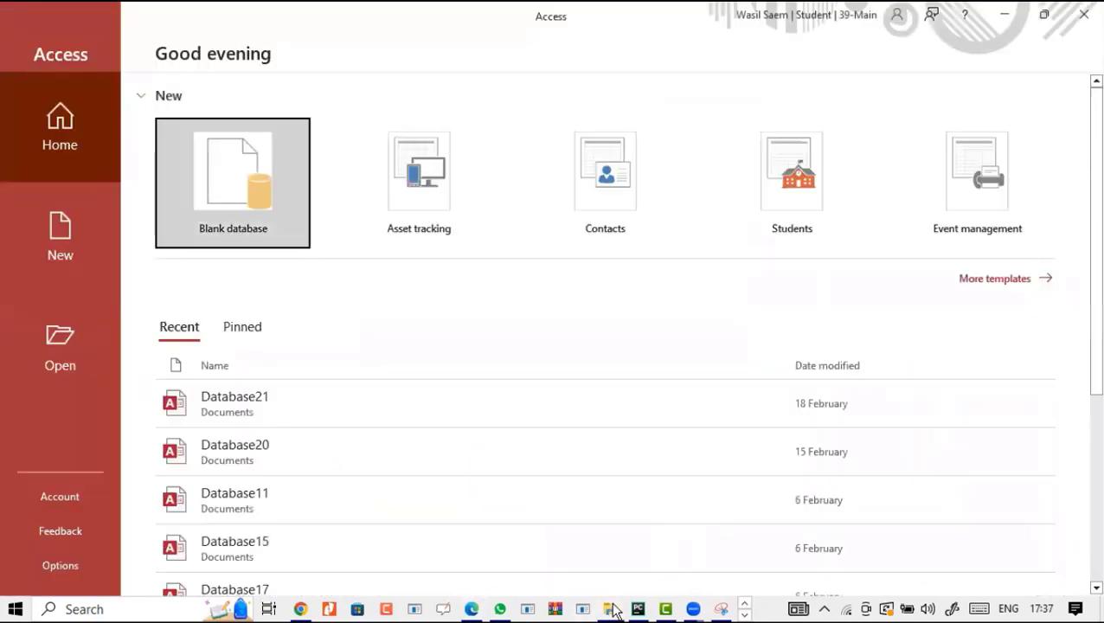
# Copy the path of the 0417_y23_ss_2 source folder, and create a blank database in Access.
pyautogui.click(605, 609)
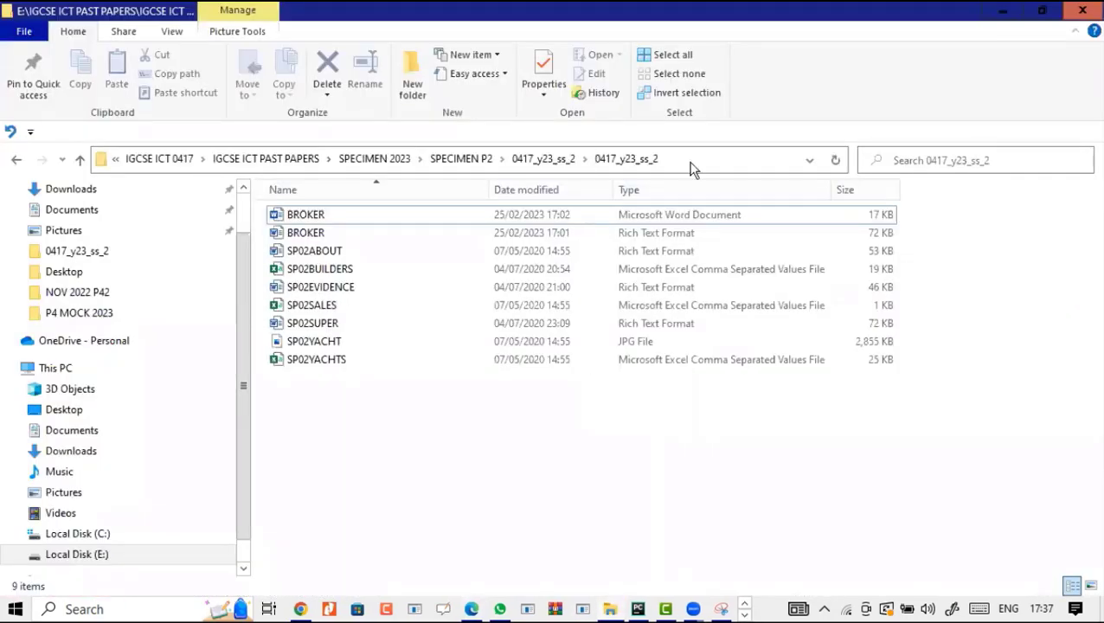
pyautogui.click(692, 166)
pyautogui.click(744, 614)
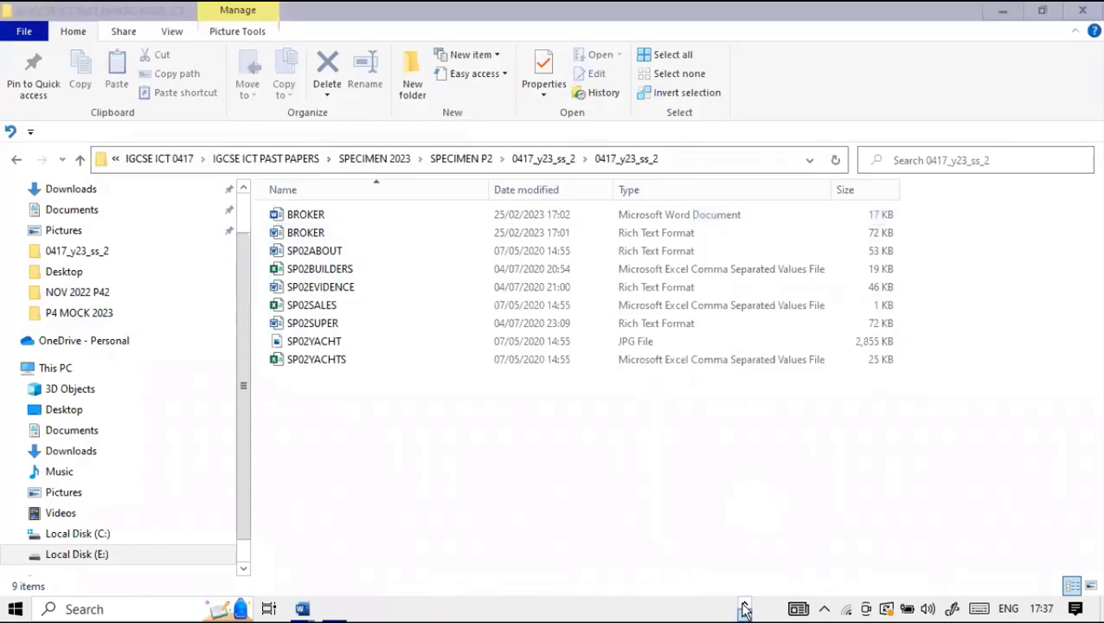
pyautogui.click(335, 609)
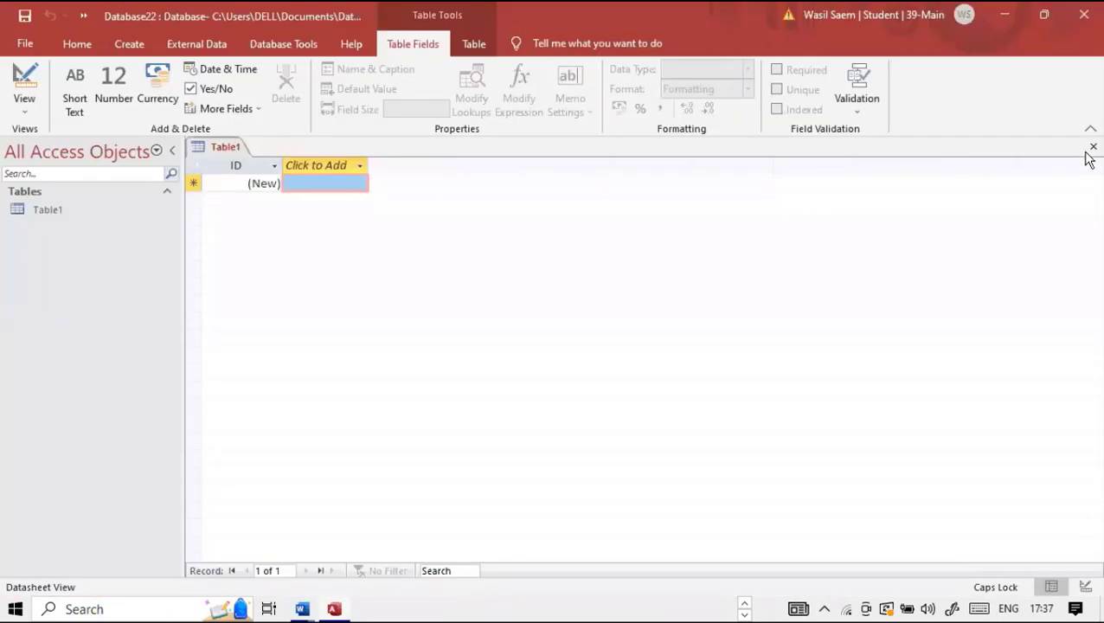
# Close the empty Table1 and start importing external data from a text file.
pyautogui.click(1092, 150)
pyautogui.click(216, 40)
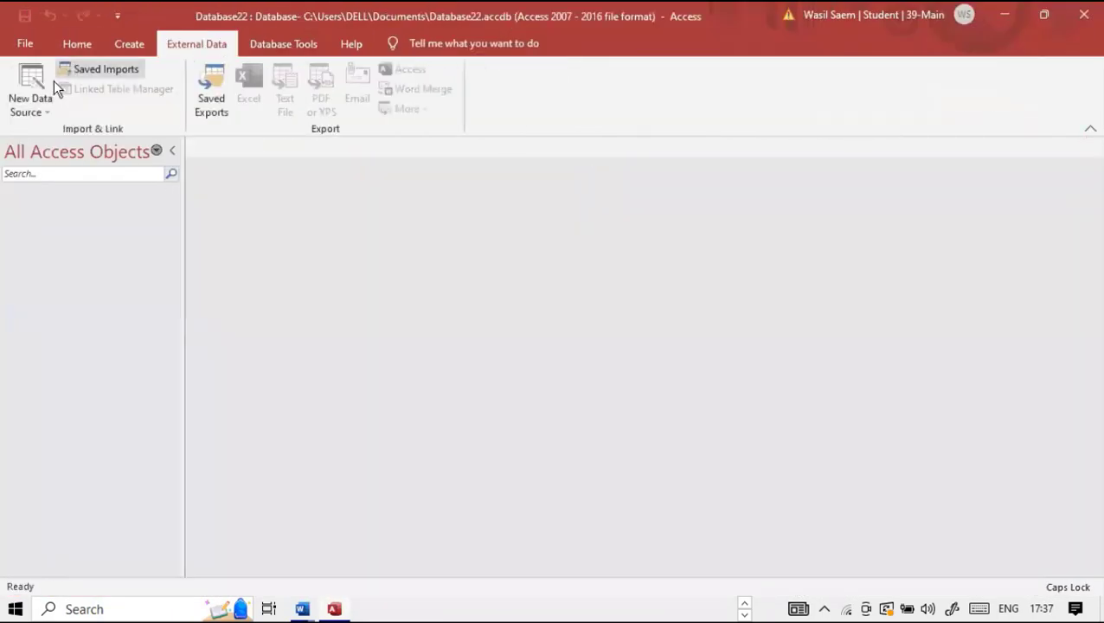
pyautogui.click(39, 110)
pyautogui.moveTo(61, 144)
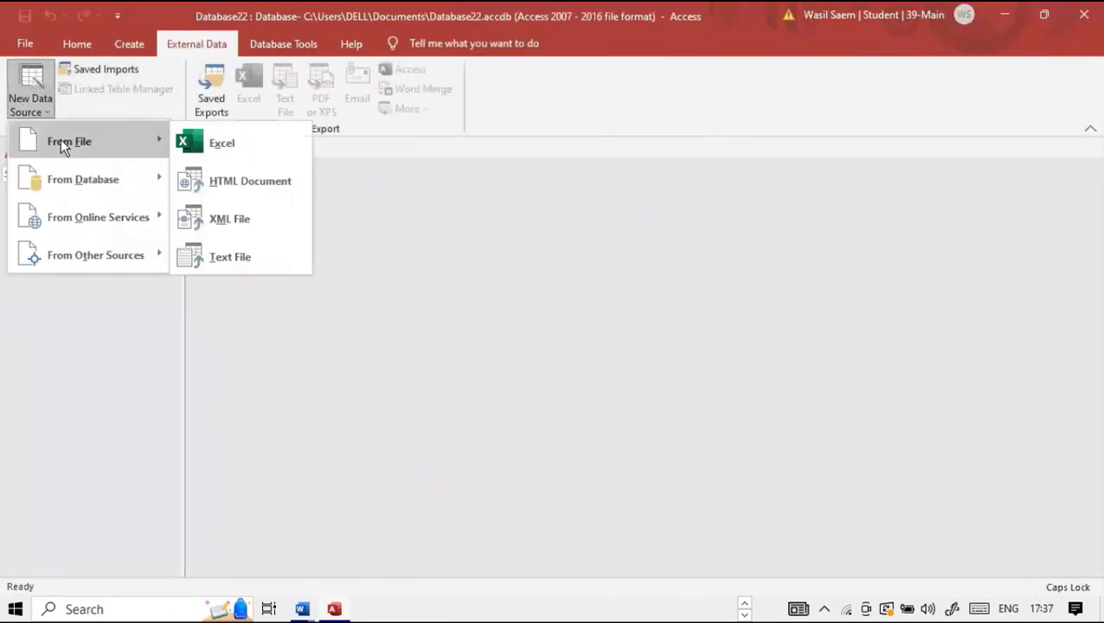
pyautogui.click(227, 255)
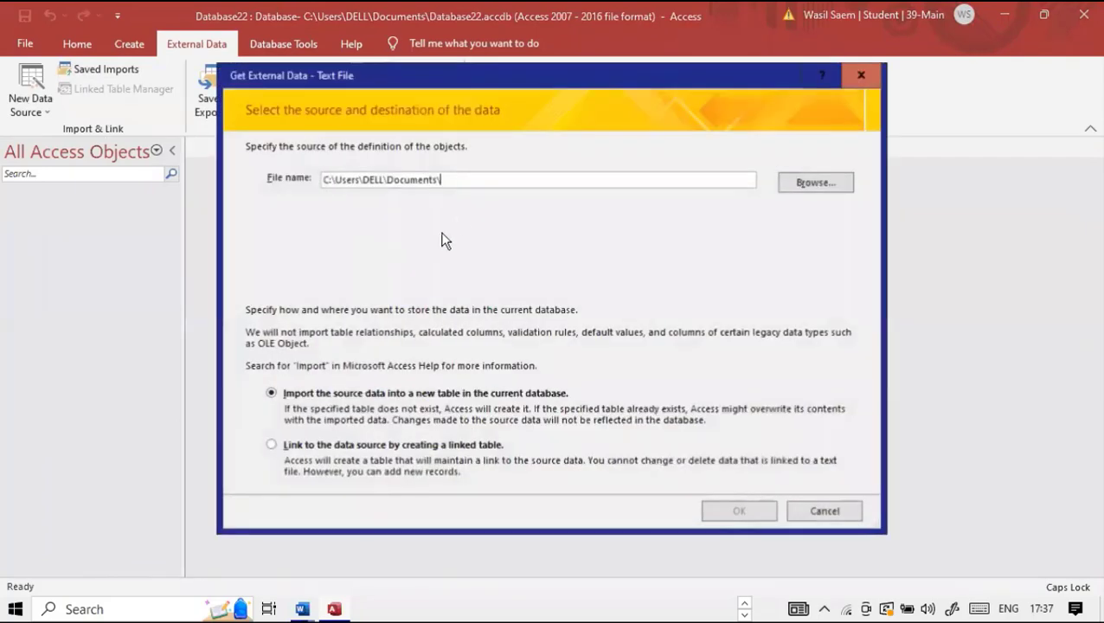
# Browse the copied 0417_y23_ss_2 folder path for the import source, and check question 18 for the required file.
pyautogui.moveTo(450, 180); pyautogui.dragTo(307, 149)
pyautogui.hotkey('ctrl', 'v')
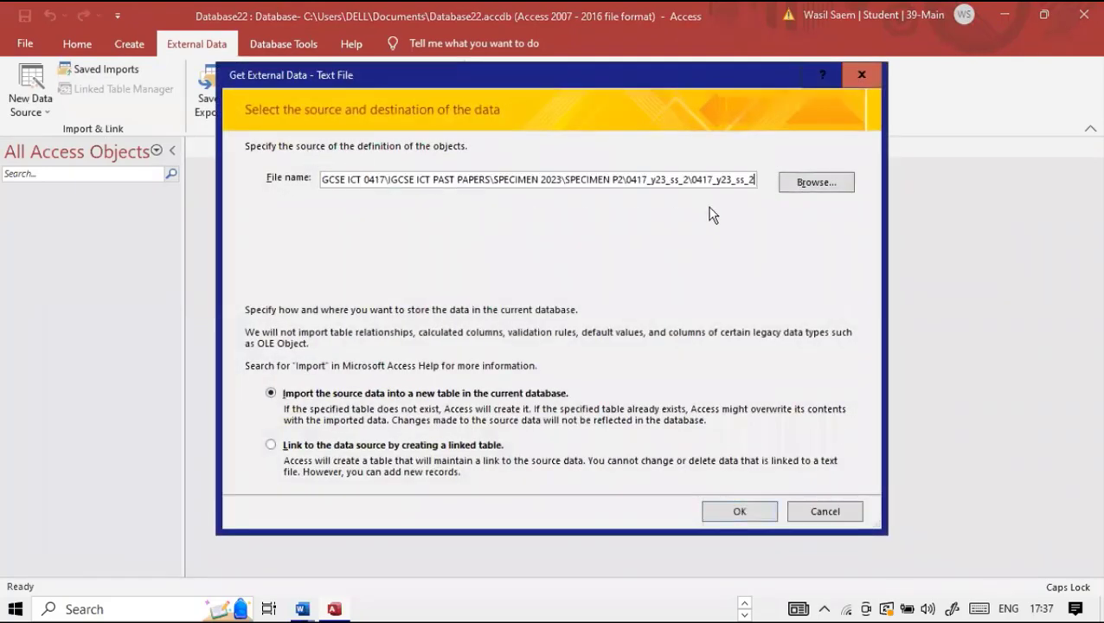
pyautogui.click(813, 182)
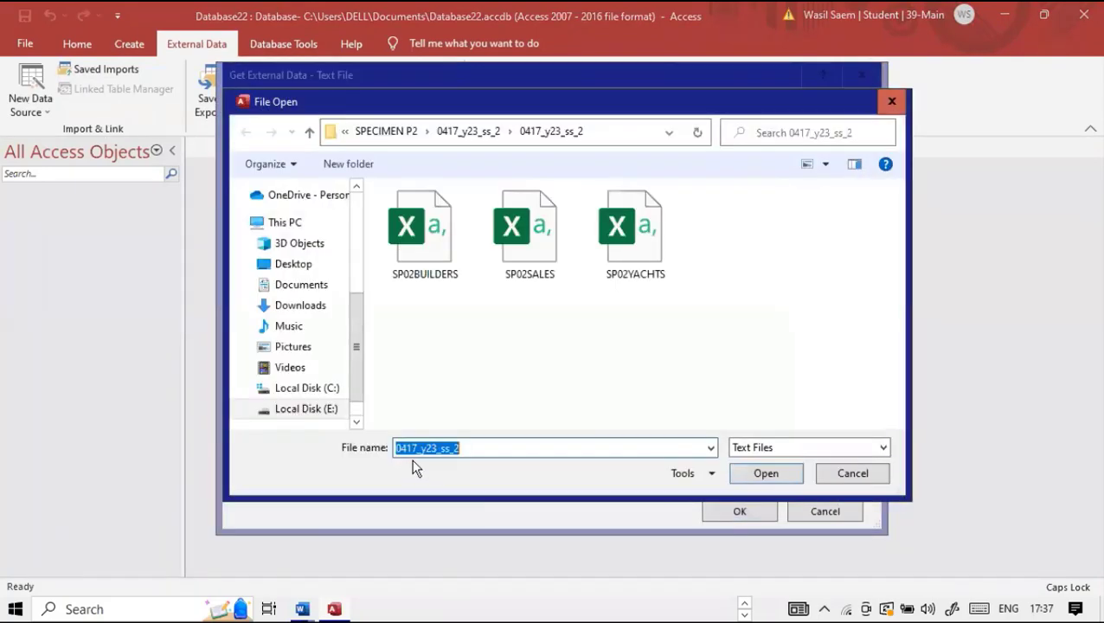
pyautogui.click(744, 613)
pyautogui.click(471, 609)
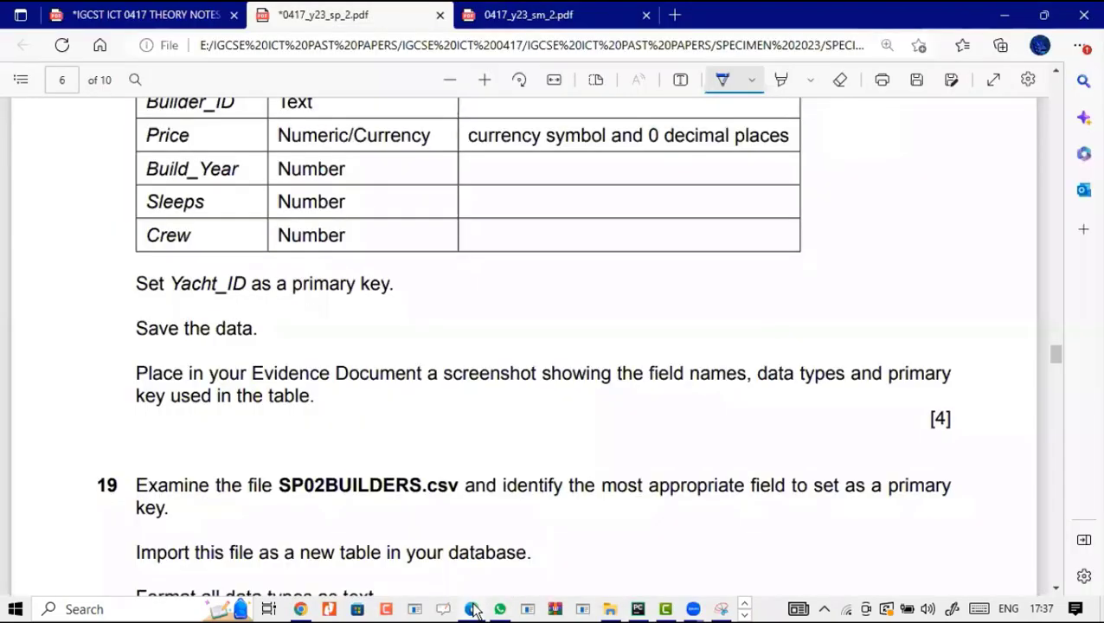
pyautogui.scroll(5, 478, 406)
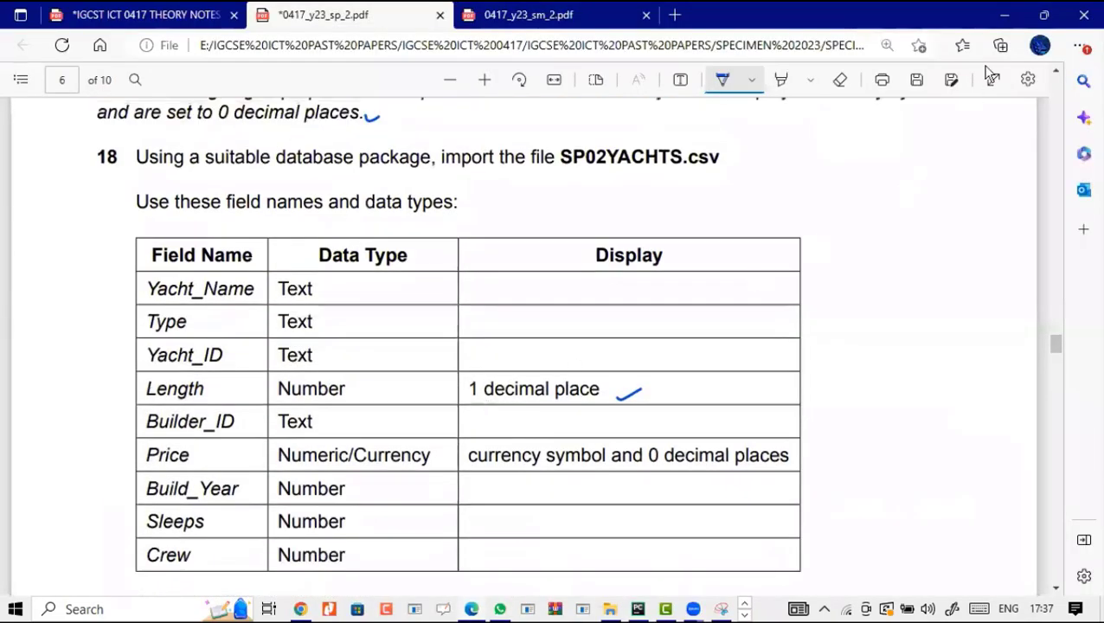
pyautogui.click(1004, 14)
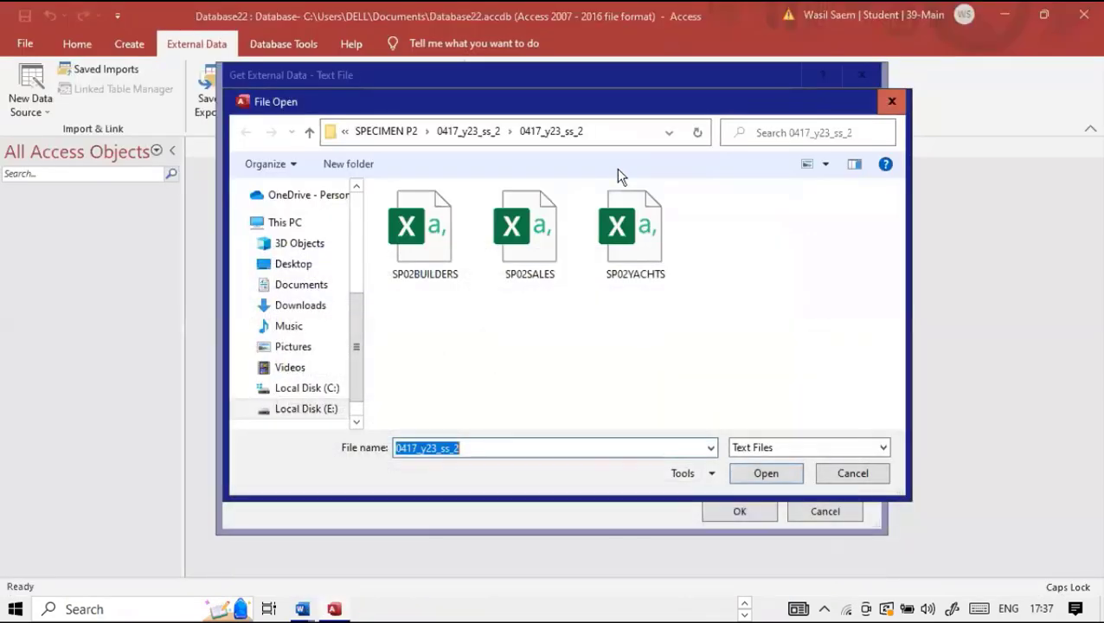
# Use SP02YACHTS as the delimited source with its first row as field names, and open the import specification.
pyautogui.doubleClick(615, 233)
pyautogui.click(708, 510)
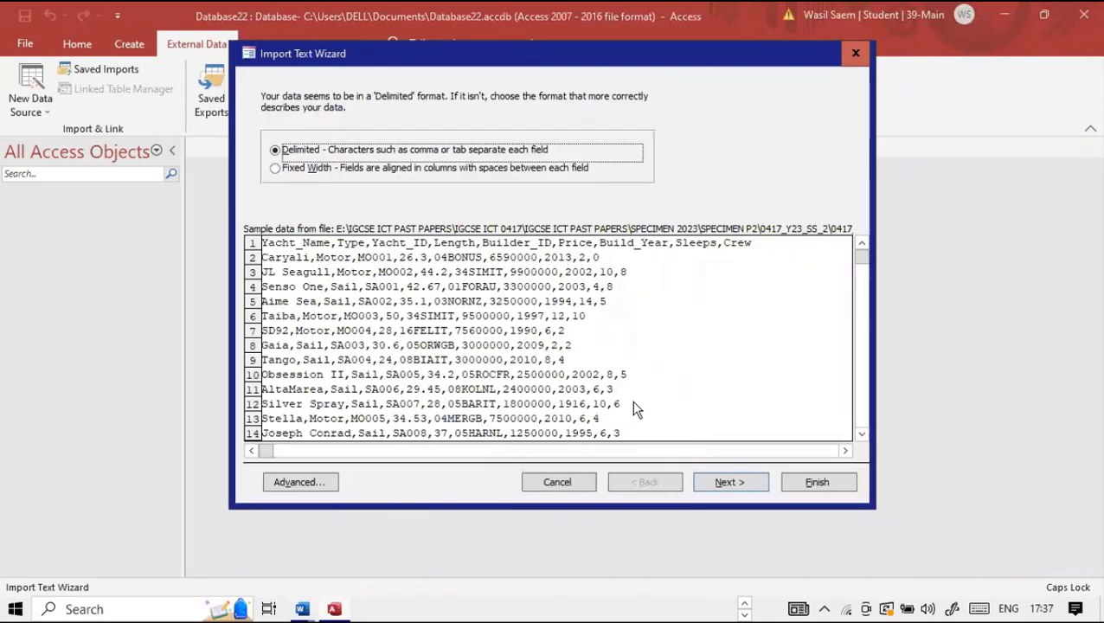
pyautogui.click(719, 482)
pyautogui.click(345, 187)
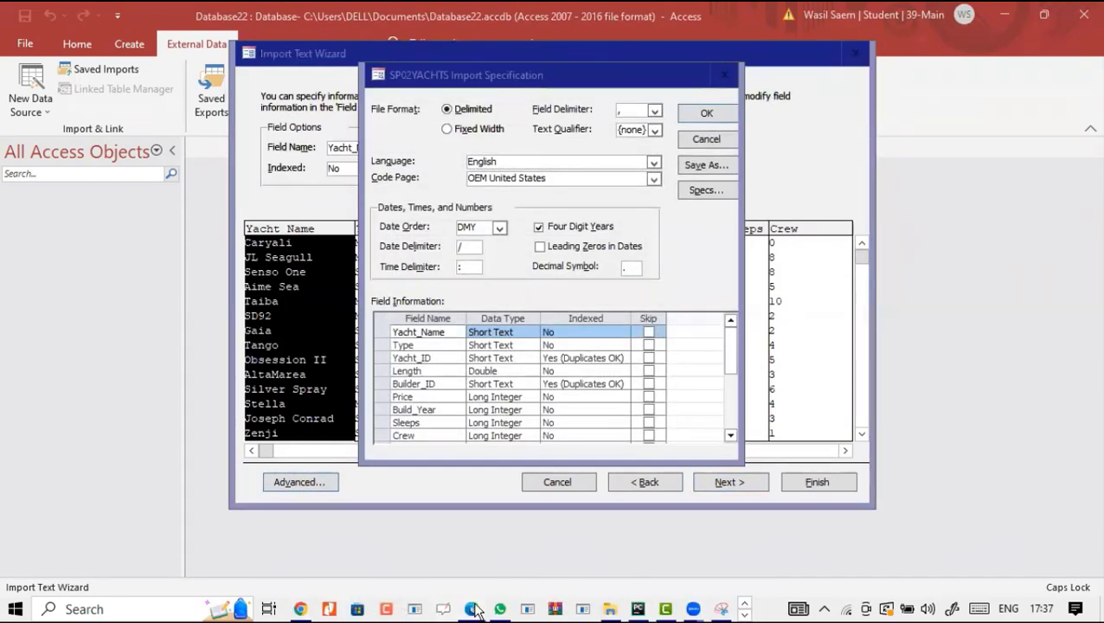
# Compare the data types in the SP02YACHTS import specification with the field table in question 18.
pyautogui.click(470, 609)
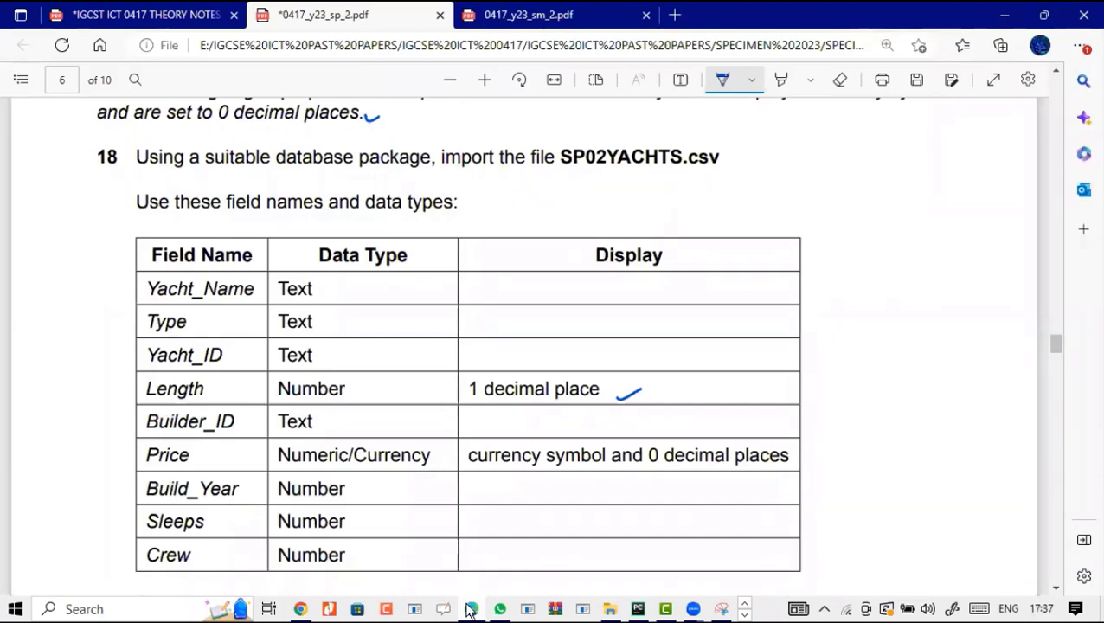
pyautogui.click(470, 609)
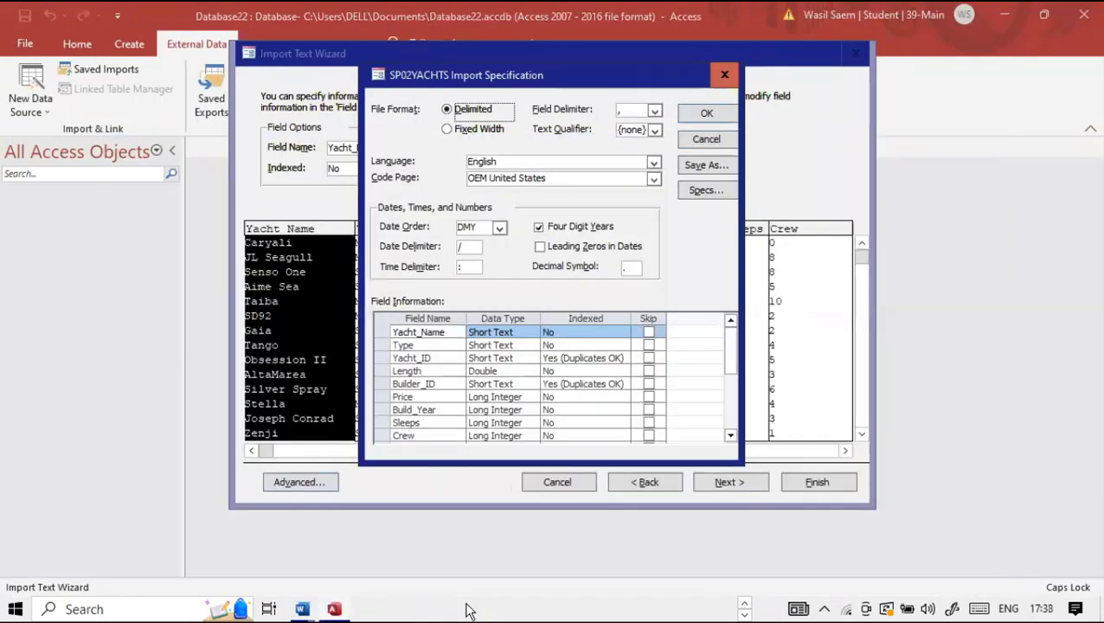
pyautogui.click(468, 611)
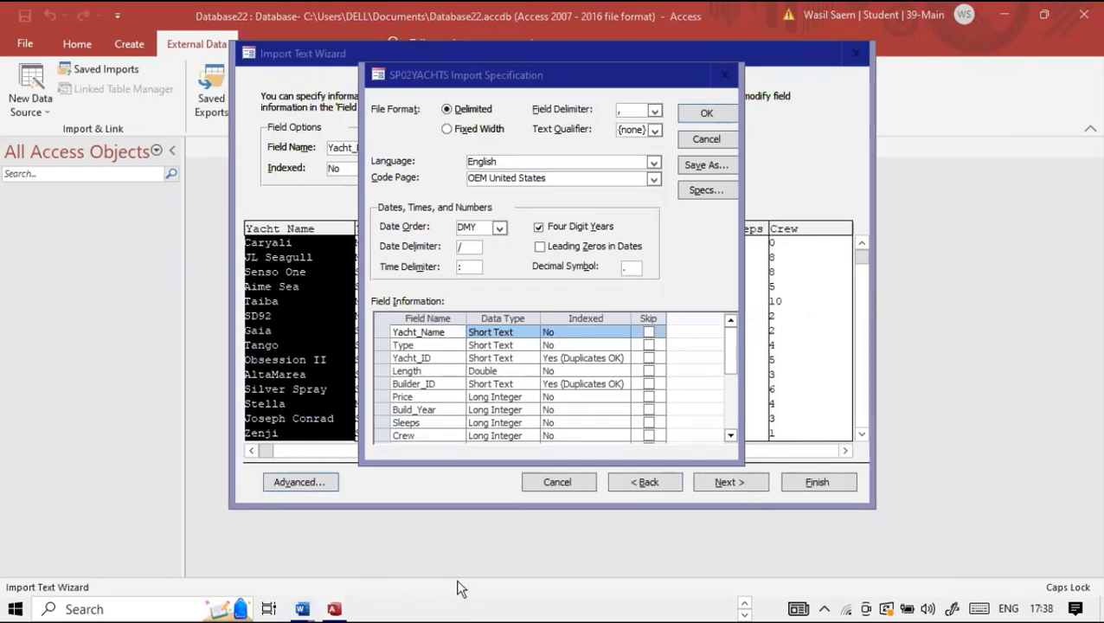
pyautogui.press('super+t')
pyautogui.click(469, 609)
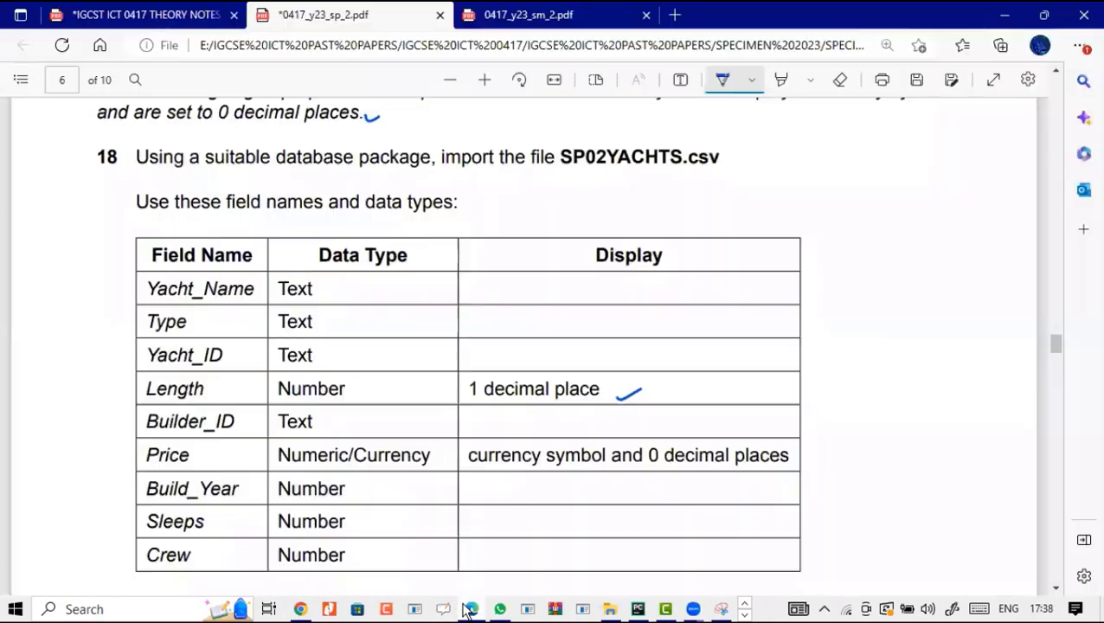
pyautogui.click(467, 611)
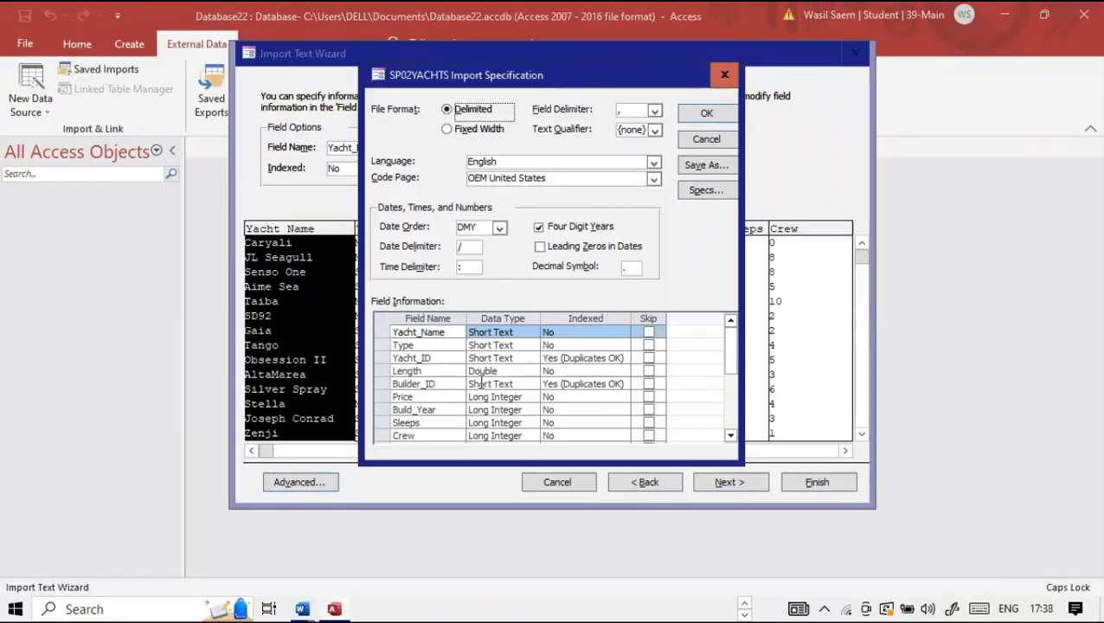
pyautogui.scroll(-2, 482, 381)
pyautogui.scroll(2, 482, 381)
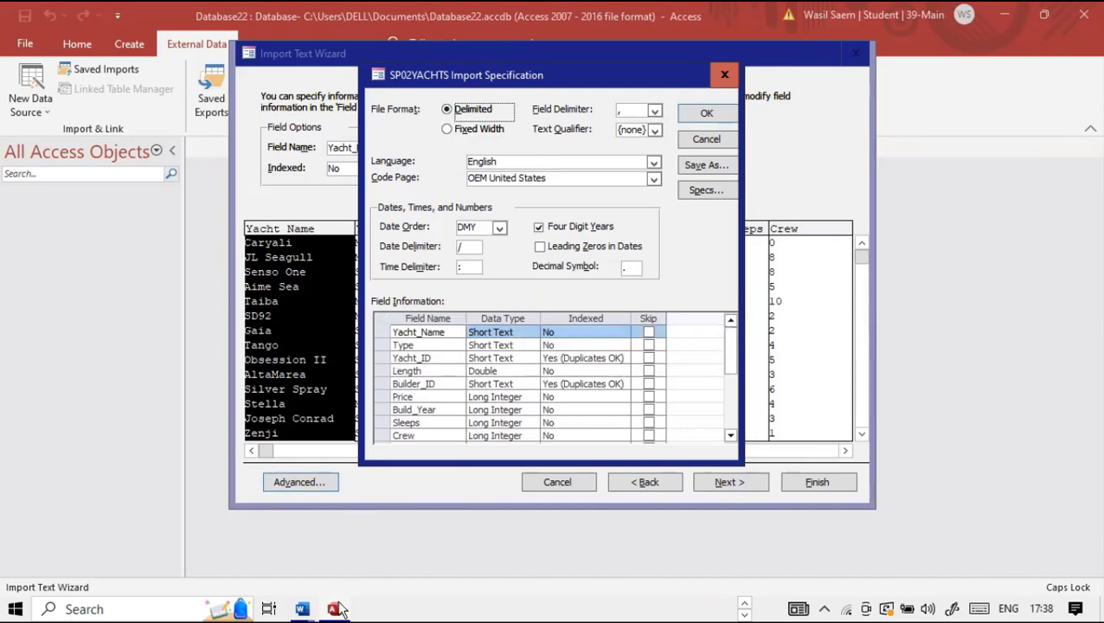
pyautogui.click(744, 613)
pyautogui.click(472, 609)
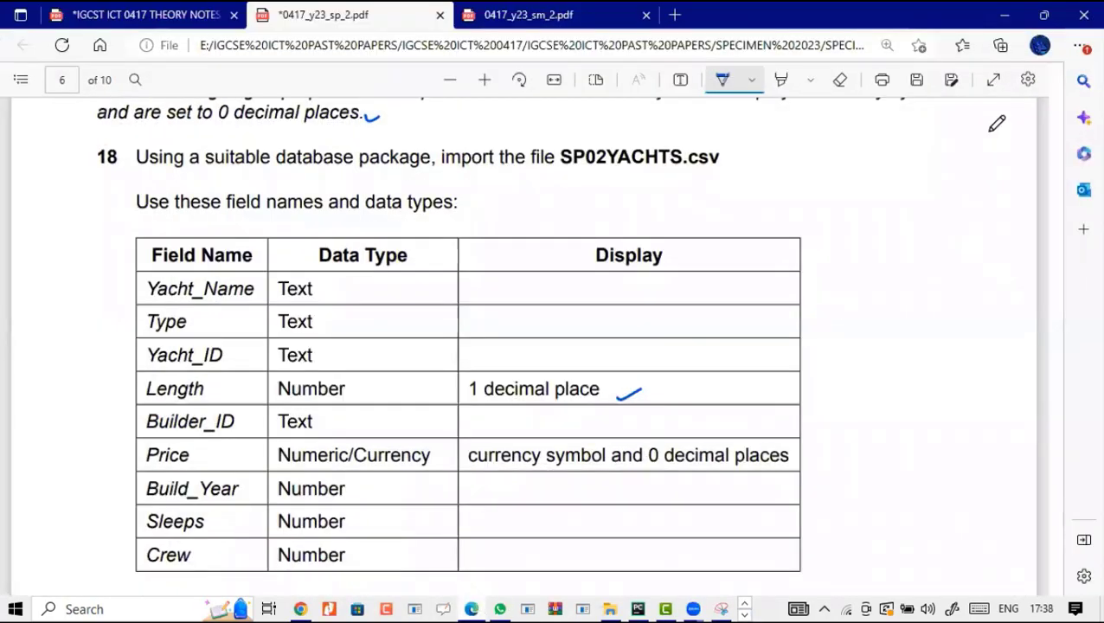
pyautogui.click(1004, 15)
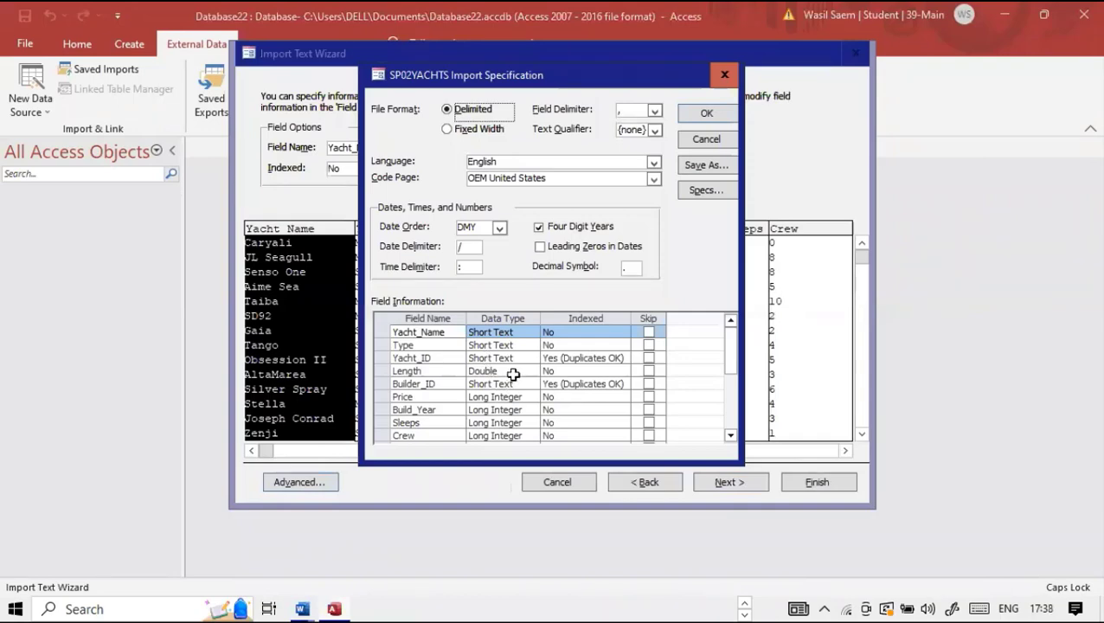
pyautogui.click(743, 603)
pyautogui.click(470, 609)
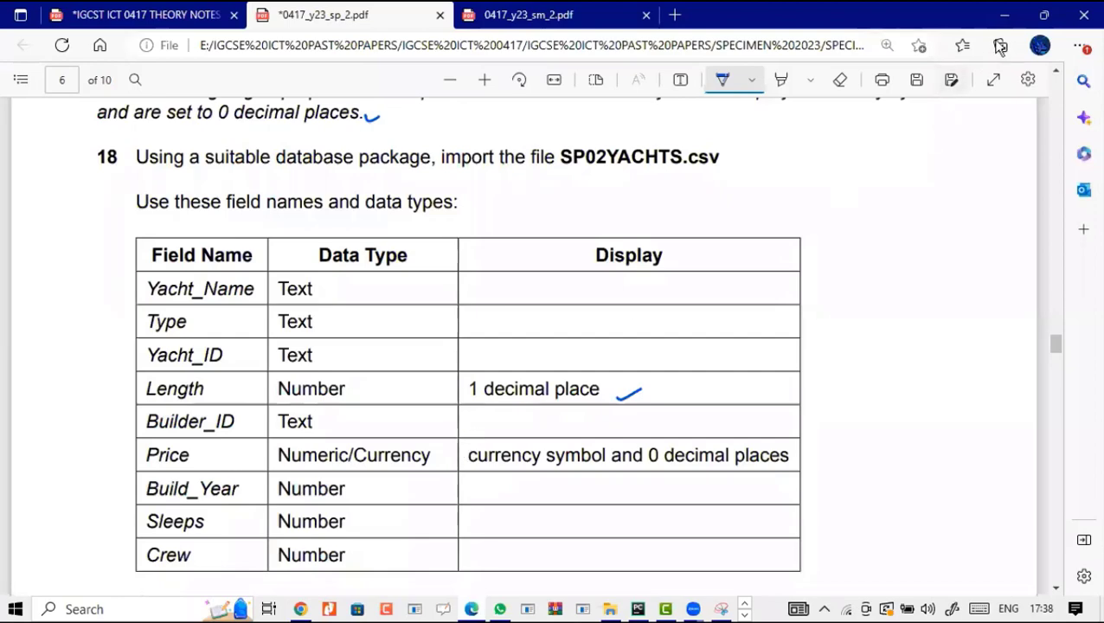
pyautogui.click(1003, 14)
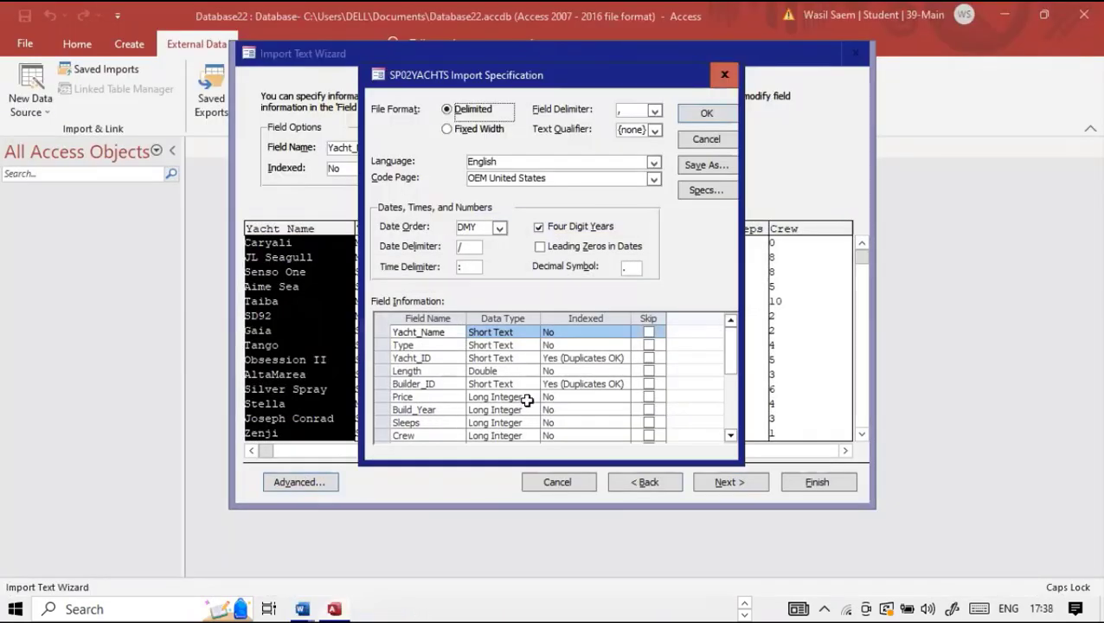
# Set the Price field's data type to Currency in the import specification and accept it.
pyautogui.click(529, 397)
pyautogui.click(497, 457)
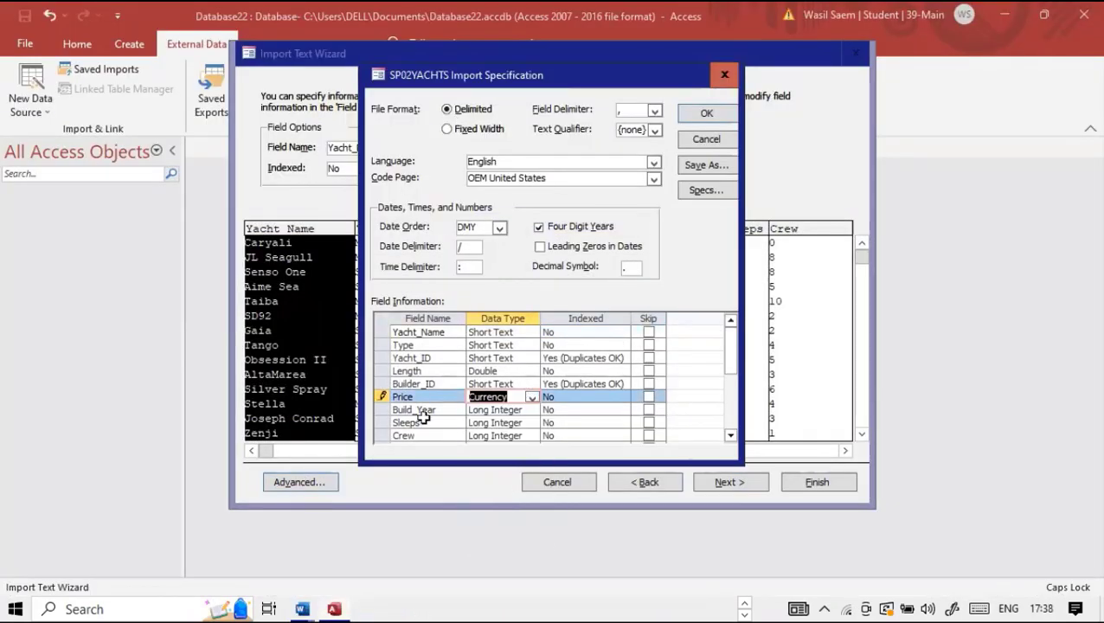
pyautogui.click(703, 114)
# Choose Yacht_ID as the table's own primary key and finish the import to the table SP02YACHTS.
pyautogui.click(710, 485)
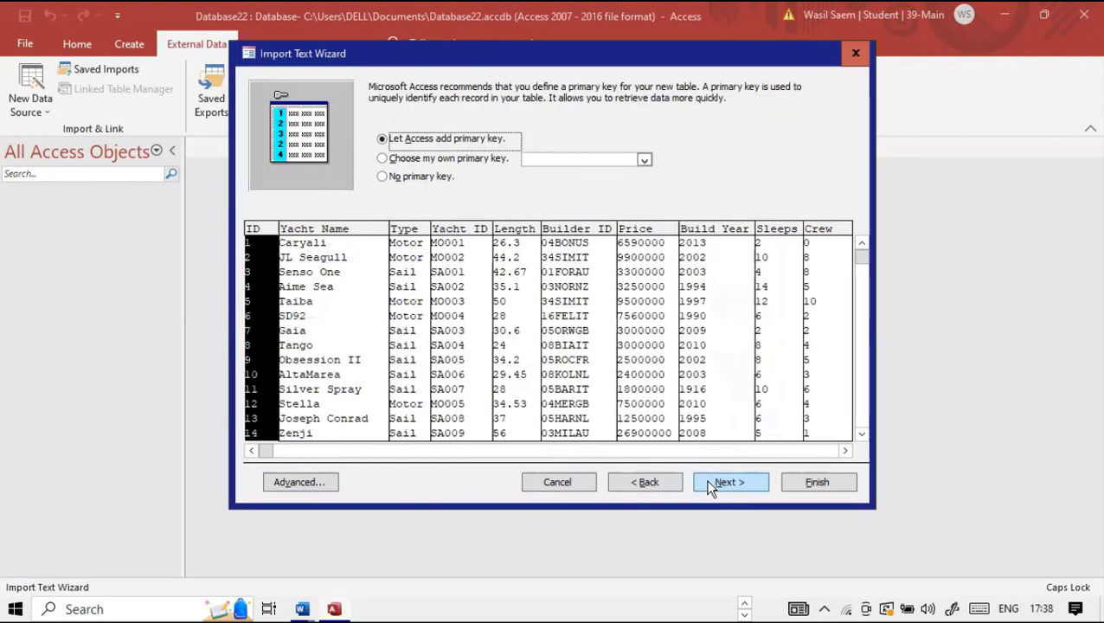
pyautogui.click(383, 158)
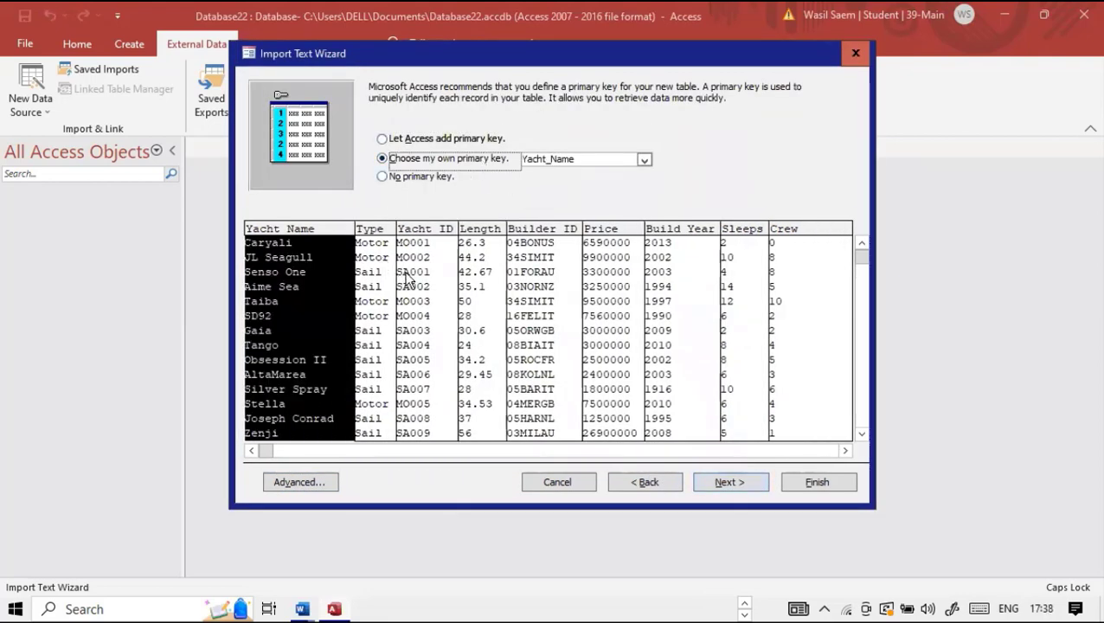
pyautogui.click(412, 277)
pyautogui.click(706, 483)
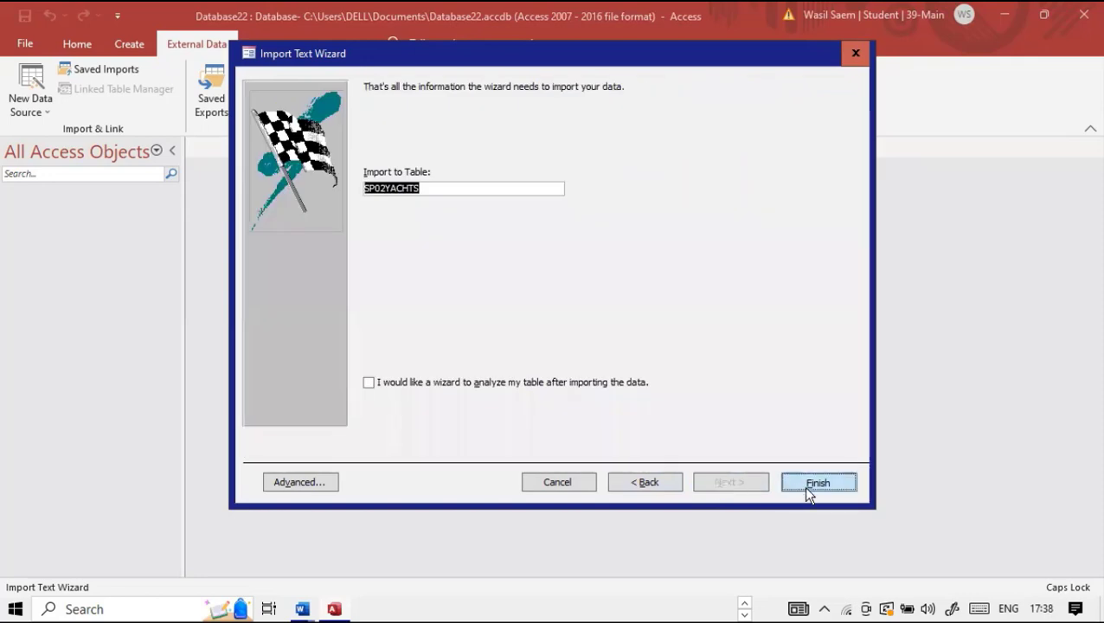
pyautogui.click(805, 486)
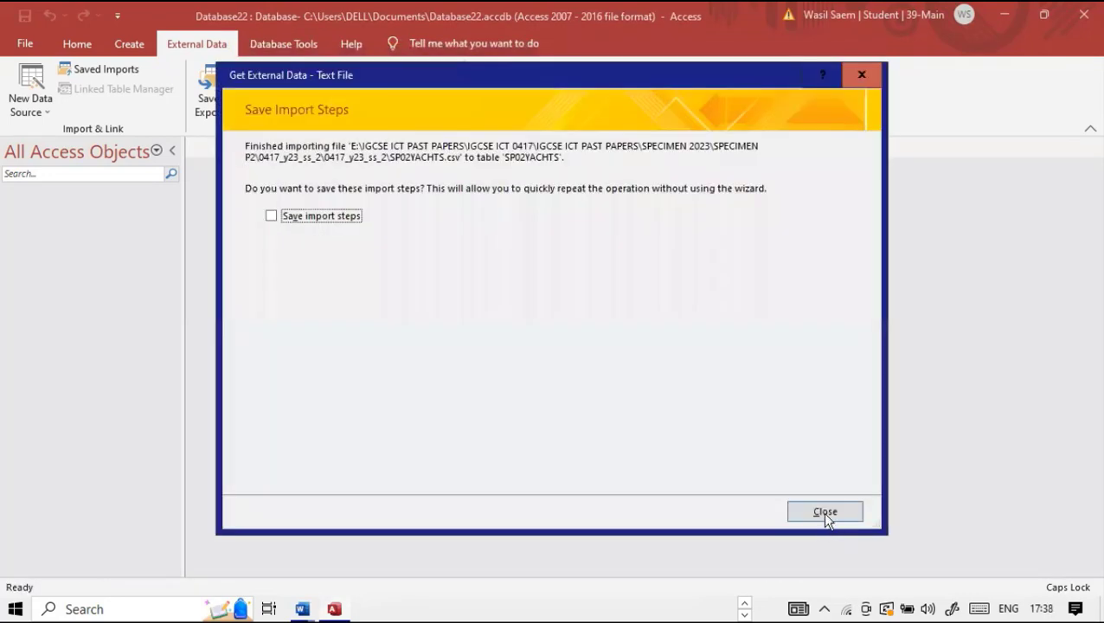
# Close the import without saving its steps, open the SP02YACHTS table and widen the Price column to fit its values.
pyautogui.click(824, 512)
pyautogui.doubleClick(121, 210)
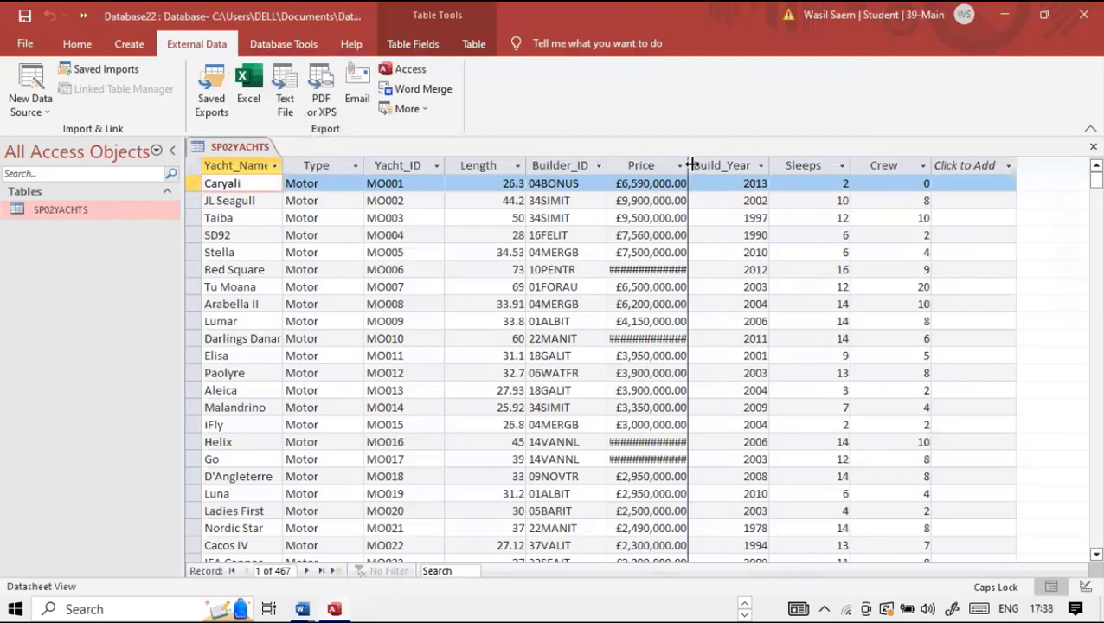
pyautogui.doubleClick(689, 165)
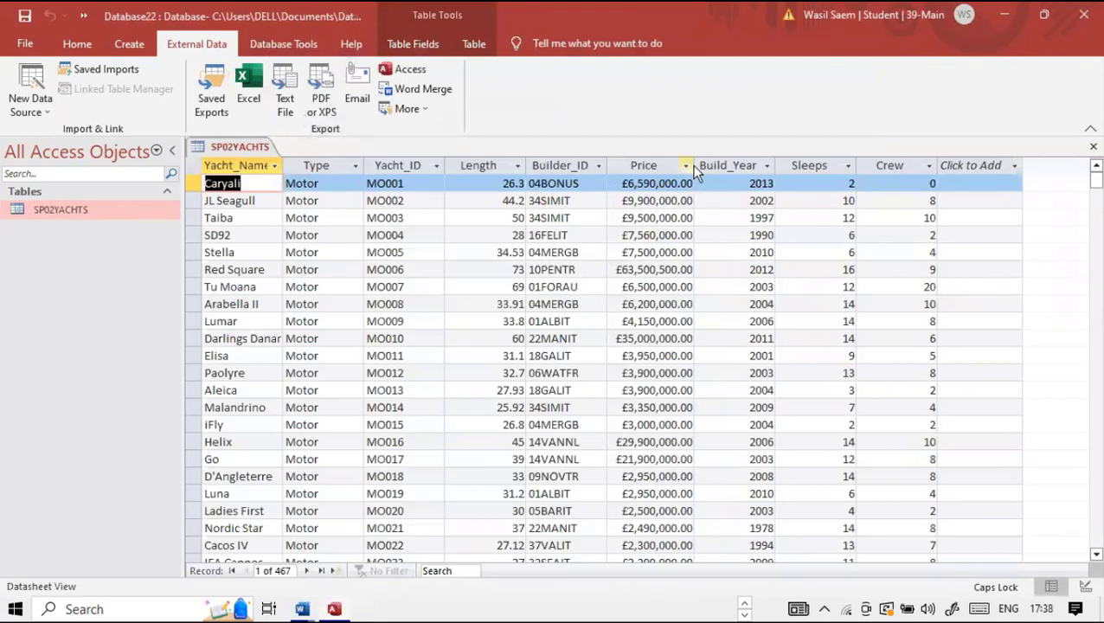
# Check question 18's display formats in the exam paper in Edge, and open SP02YACHTS in Design View back in Access.
pyautogui.click(744, 614)
pyautogui.click(476, 609)
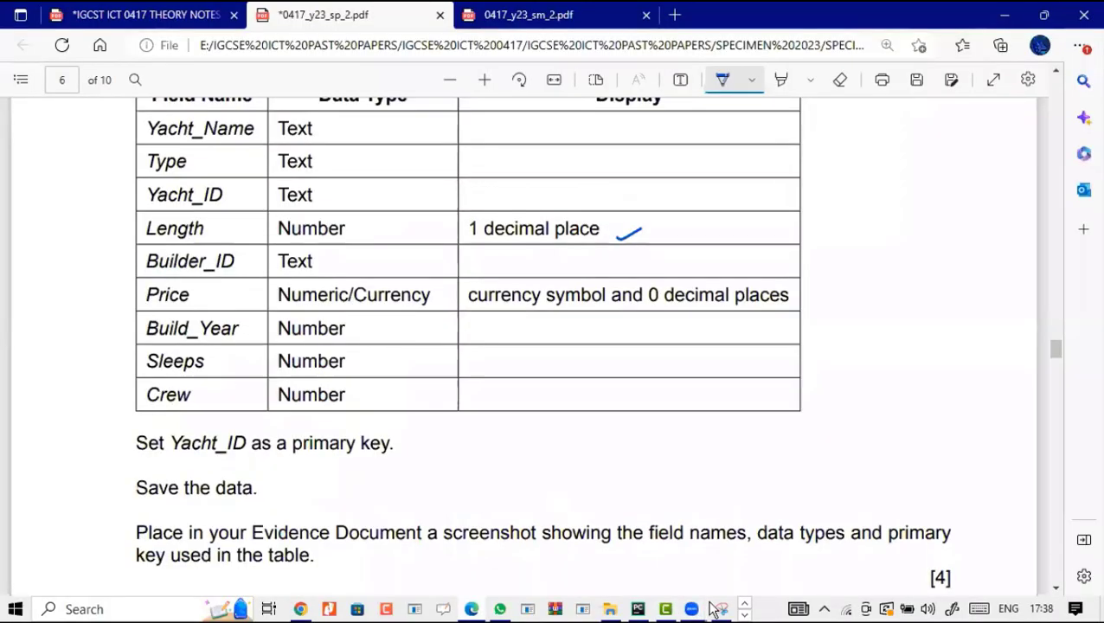
pyautogui.click(744, 603)
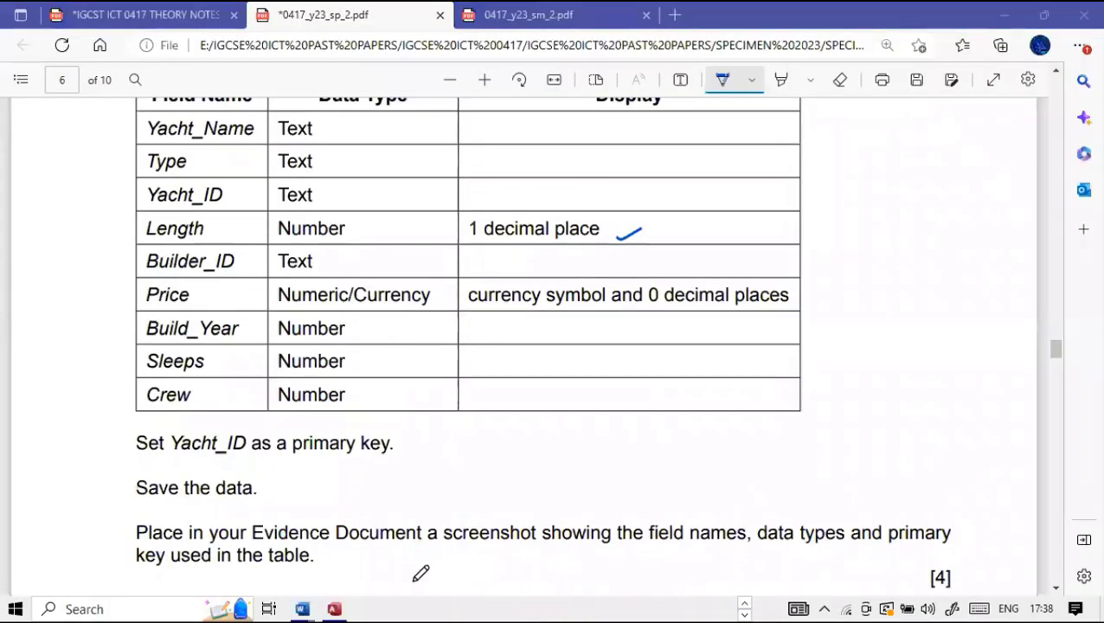
pyautogui.click(334, 609)
pyautogui.click(74, 44)
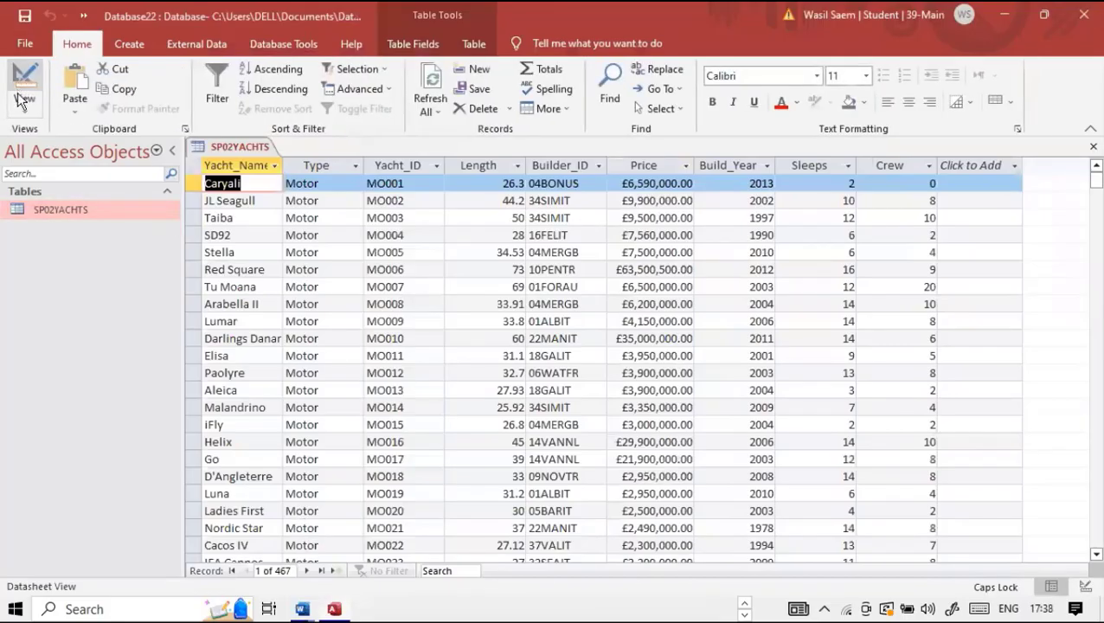
pyautogui.click(24, 97)
pyautogui.click(73, 180)
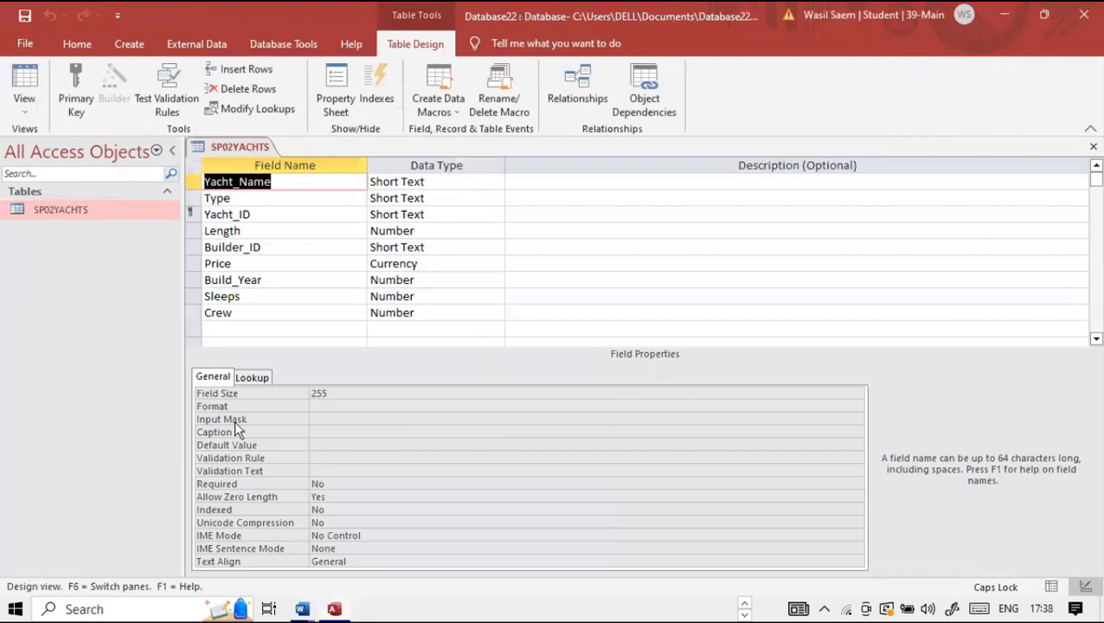
# Set the Length field's Decimal Places property to 1.
pyautogui.click(428, 232)
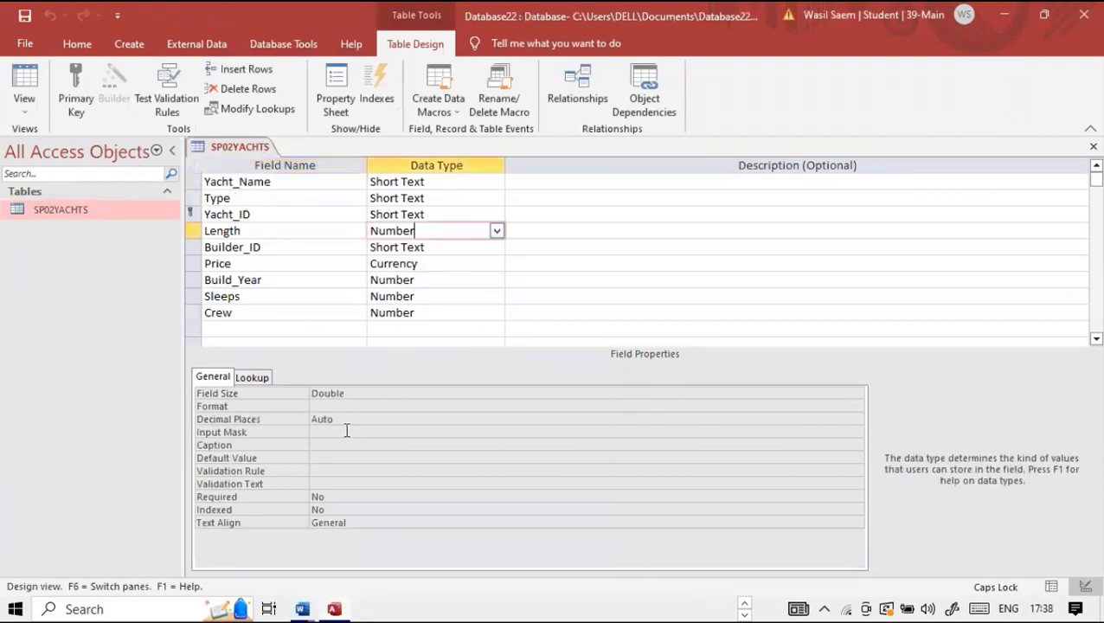
pyautogui.click(340, 416)
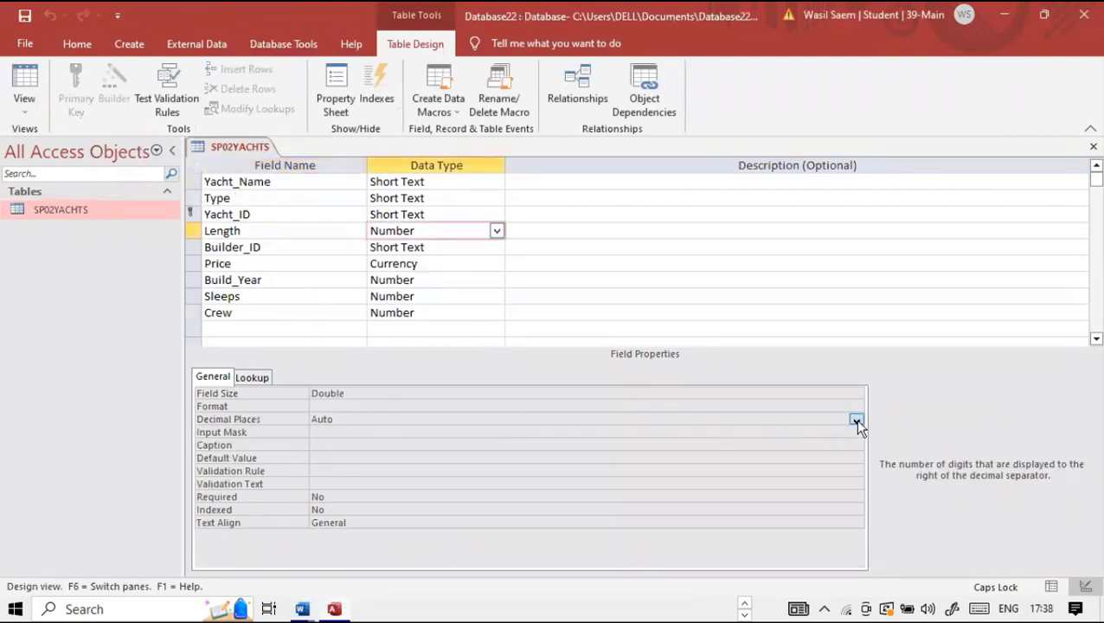
pyautogui.click(855, 419)
pyautogui.click(555, 250)
pyautogui.click(382, 430)
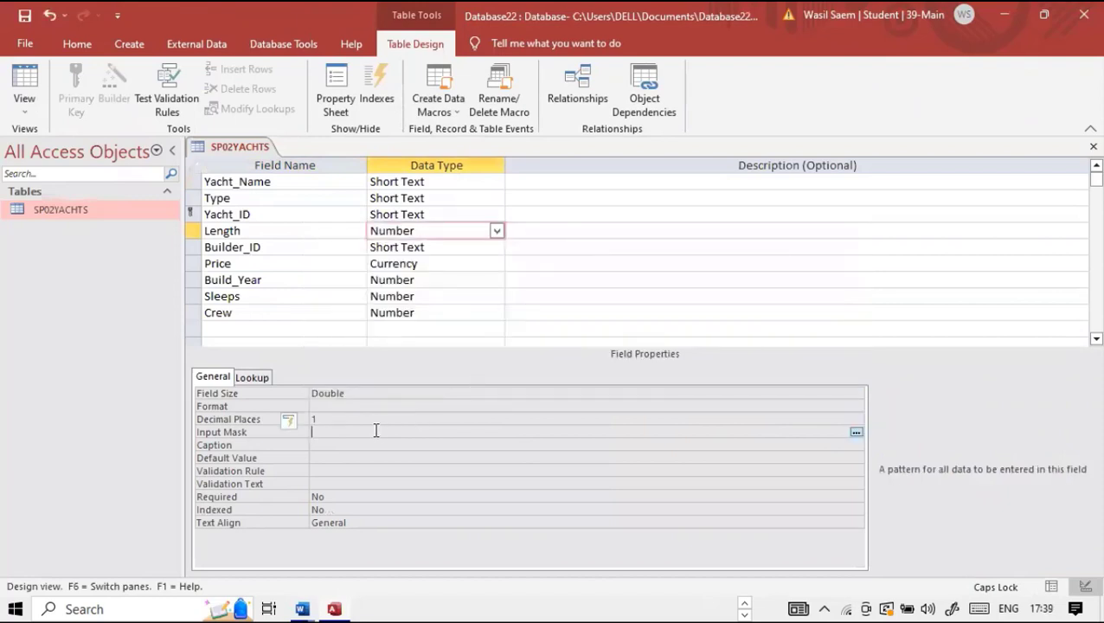
pyautogui.click(353, 418)
pyautogui.click(295, 423)
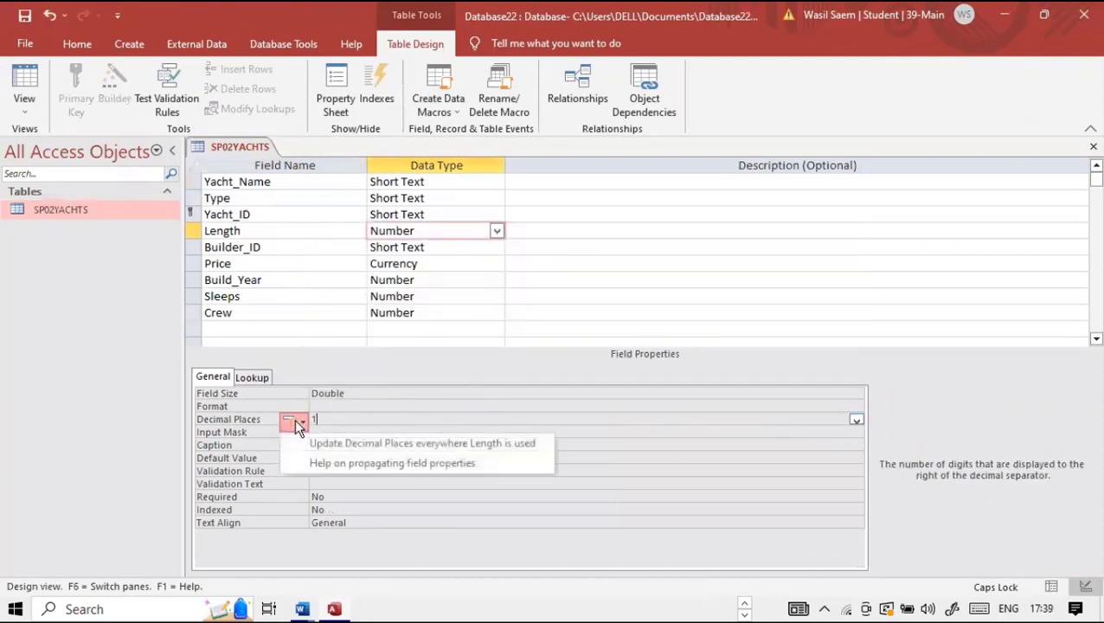
pyautogui.click(393, 508)
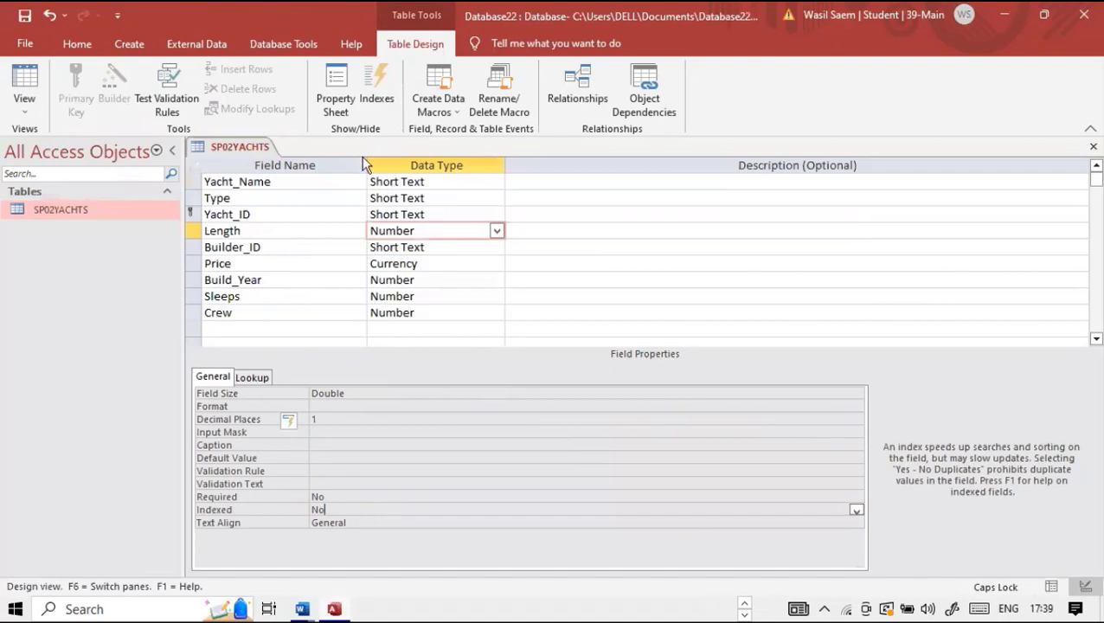
# Return the SP02YACHTS table to Datasheet View, saving the design changes.
pyautogui.click(26, 106)
pyautogui.click(83, 139)
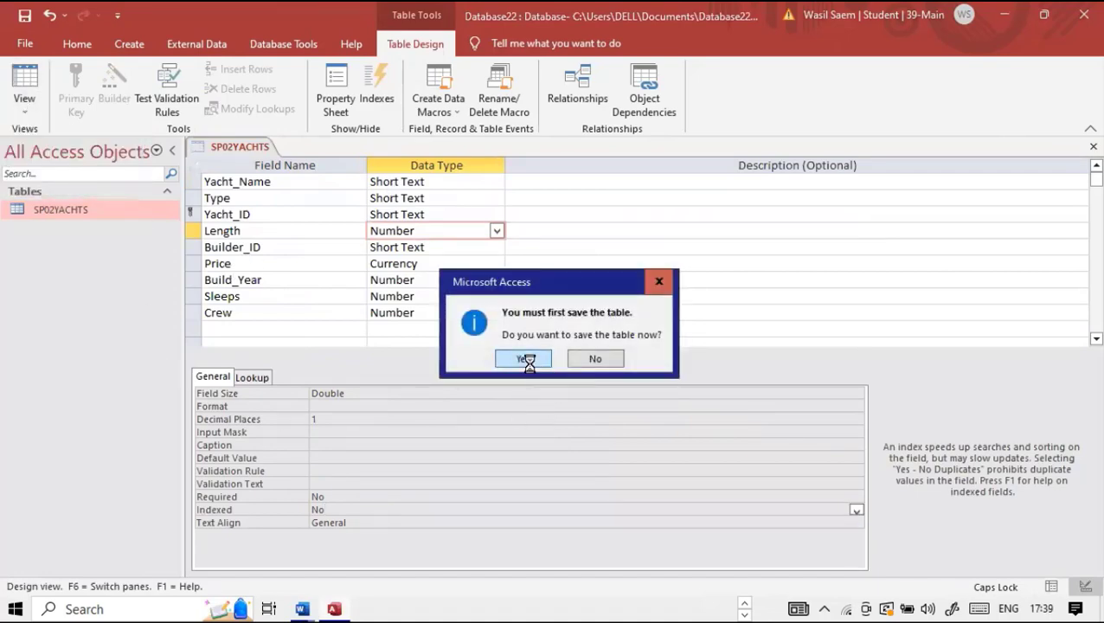
pyautogui.click(525, 358)
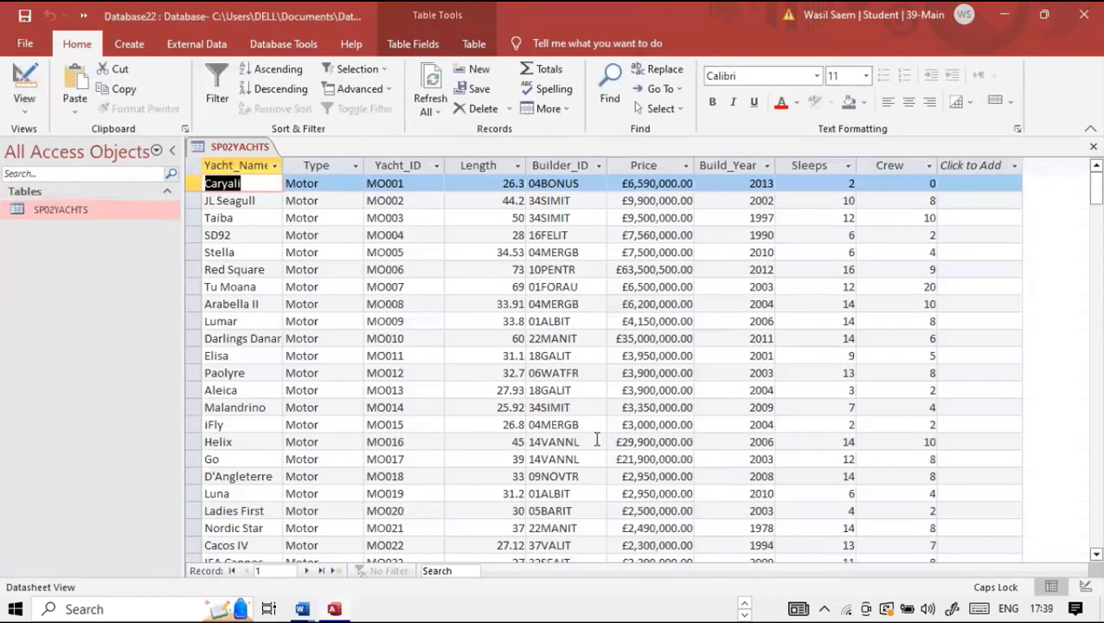
# Switch to the exam paper in Edge, read question 19 and underline the file name SP02BUILDERS.csv.
pyautogui.click(743, 604)
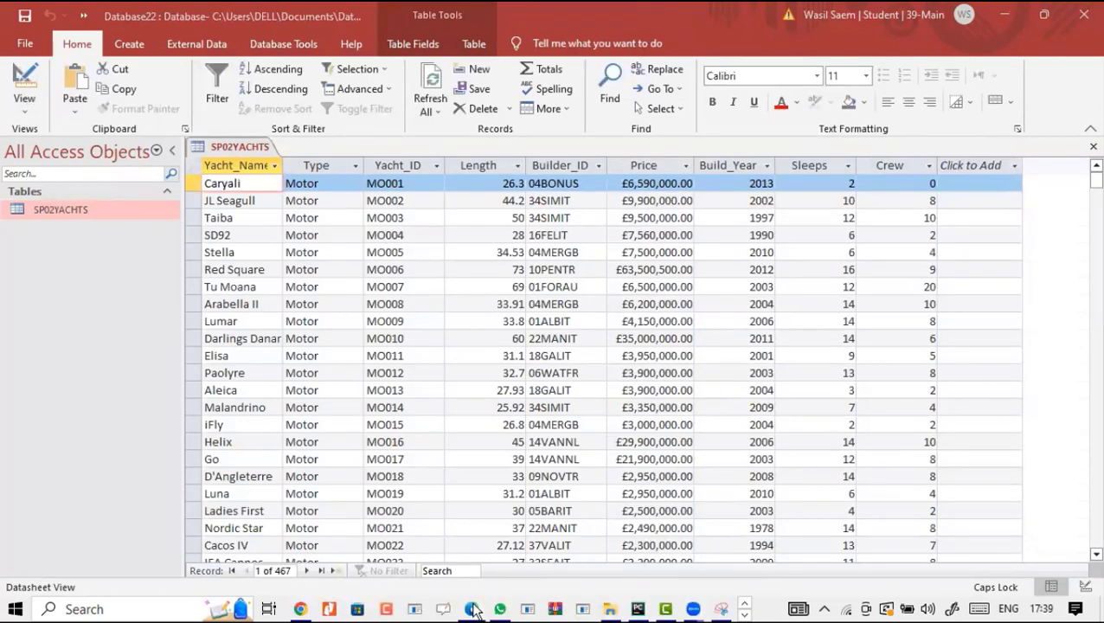
pyautogui.click(473, 609)
pyautogui.scroll(-5, 357, 468)
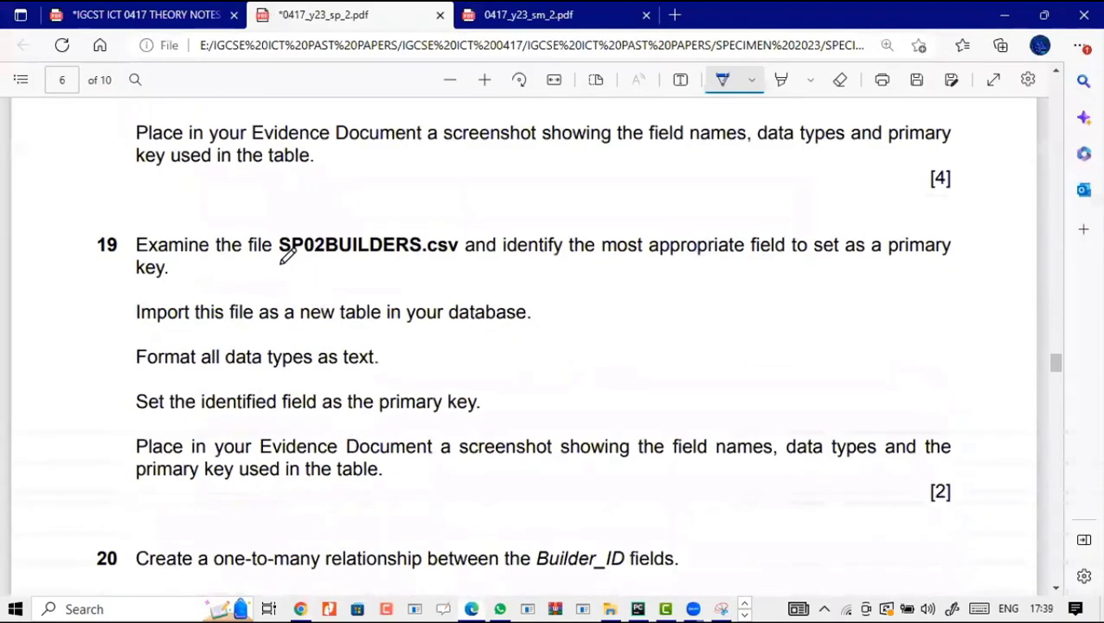
pyautogui.moveTo(281, 265); pyautogui.dragTo(404, 277)
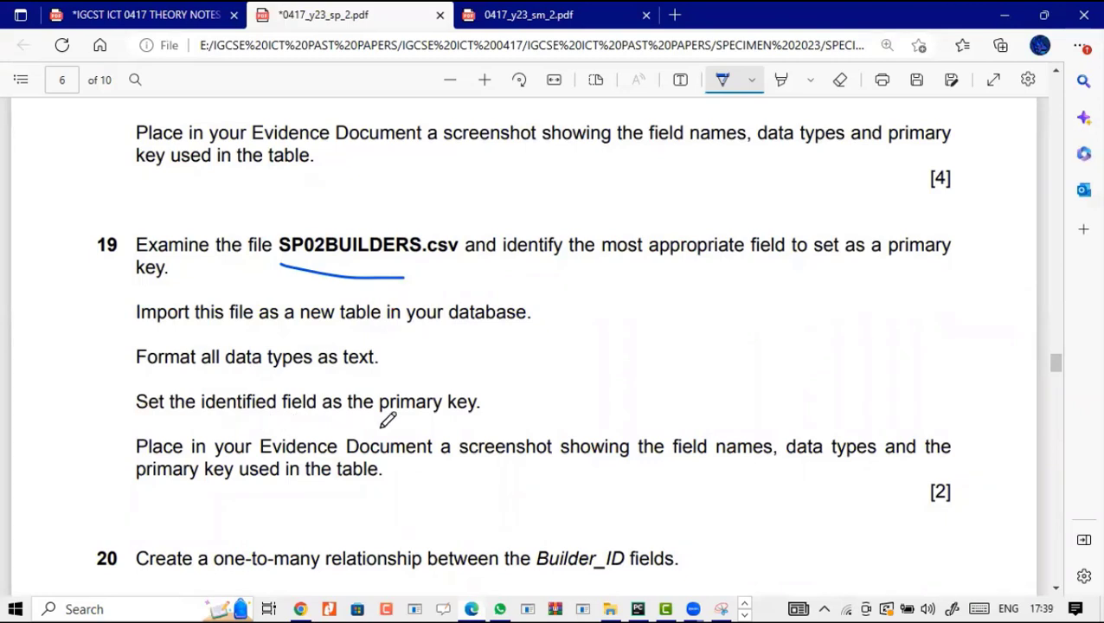
# Switch back to Access and close the SP02YACHTS table.
pyautogui.click(746, 608)
pyautogui.click(343, 602)
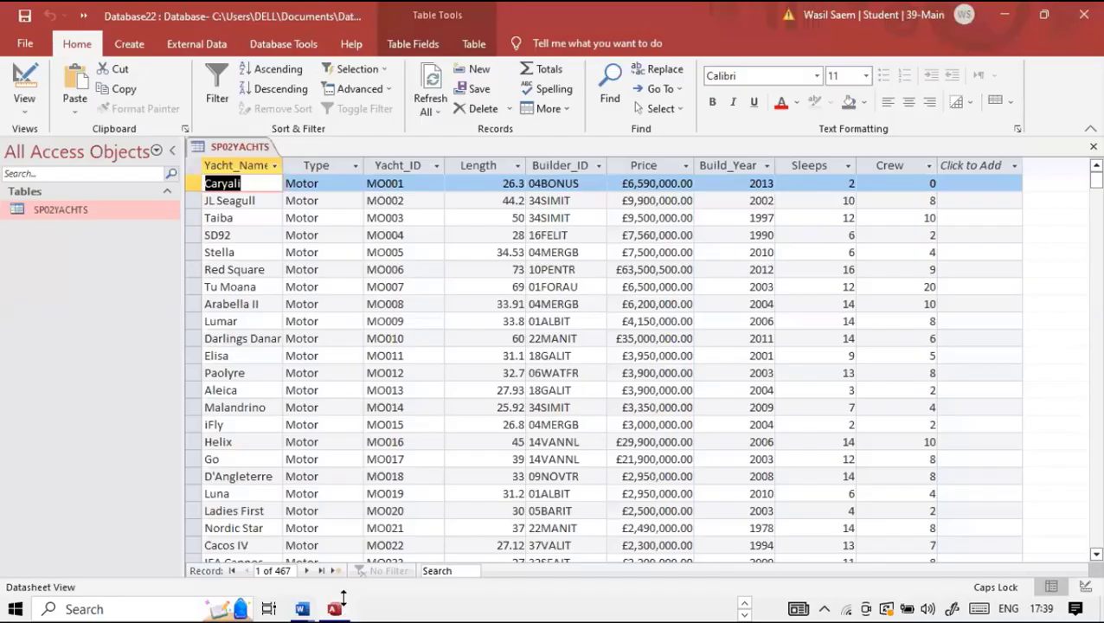
pyautogui.click(1093, 147)
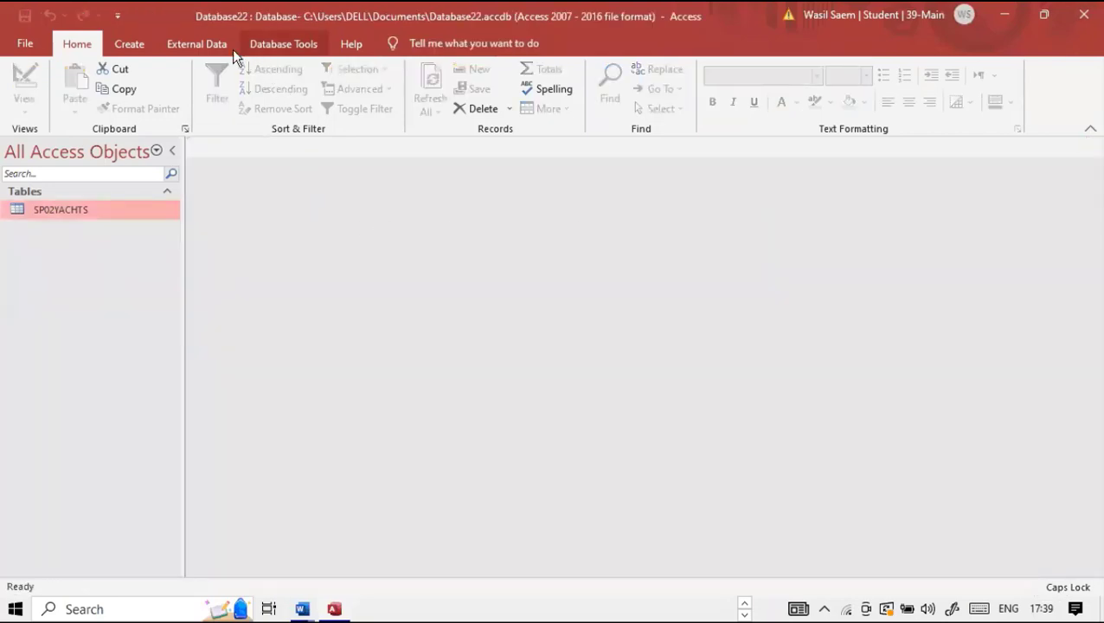
# Start a text file import into a new table with SP02BUILDERS.csv as the source.
pyautogui.click(199, 44)
pyautogui.click(35, 102)
pyautogui.moveTo(74, 141)
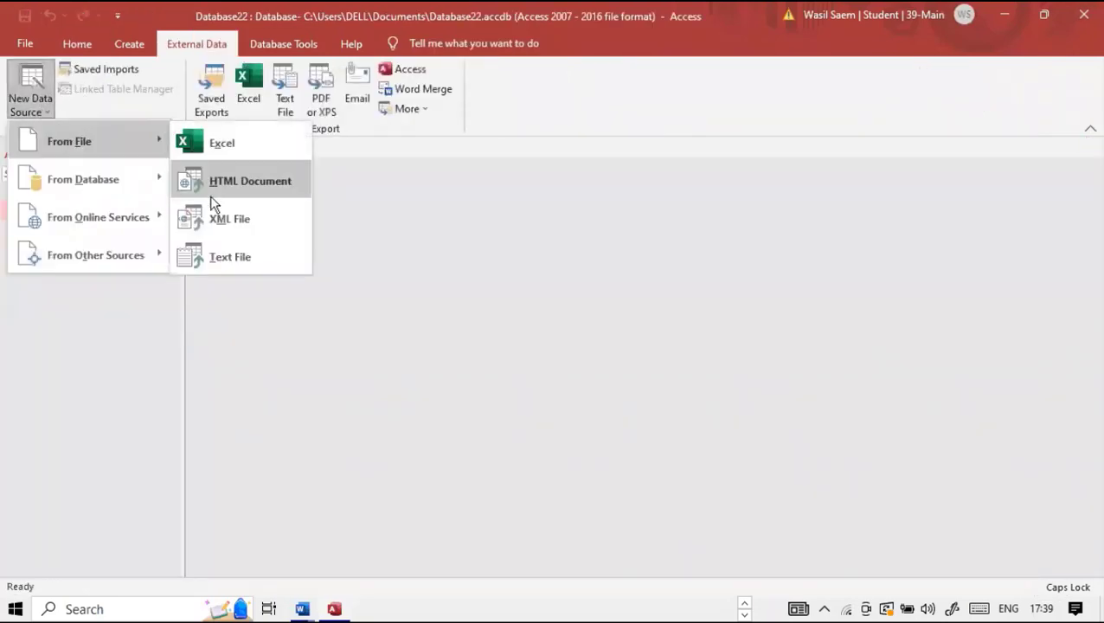
pyautogui.click(222, 258)
pyautogui.click(813, 181)
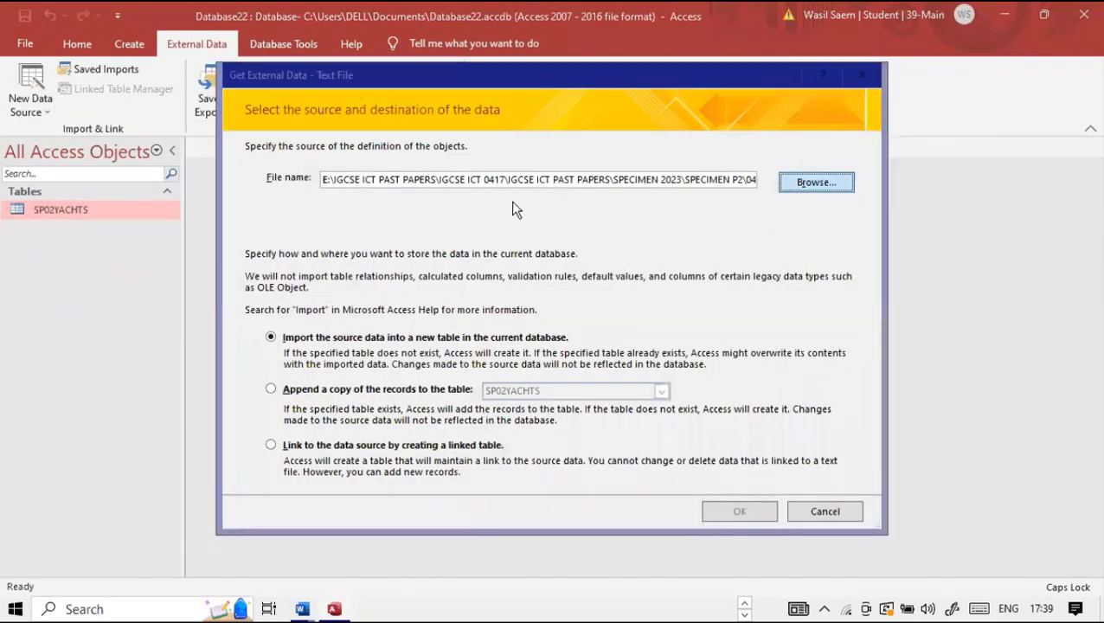
pyautogui.doubleClick(424, 227)
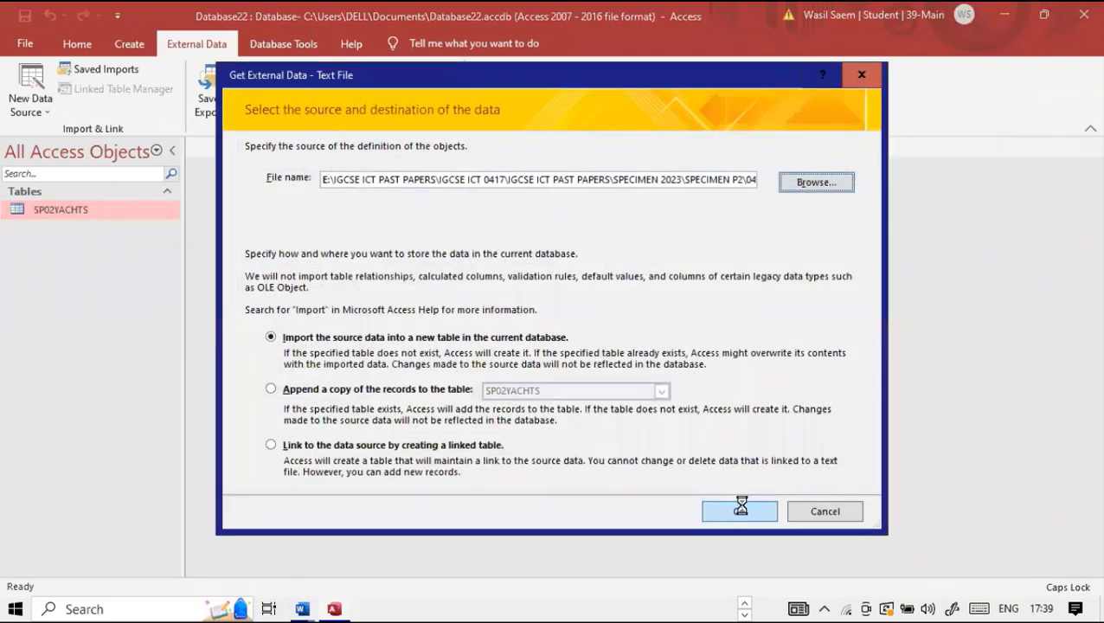
pyautogui.click(737, 511)
# Keep the comma delimiter, treat the first row as field names and continue to the field options.
pyautogui.click(725, 484)
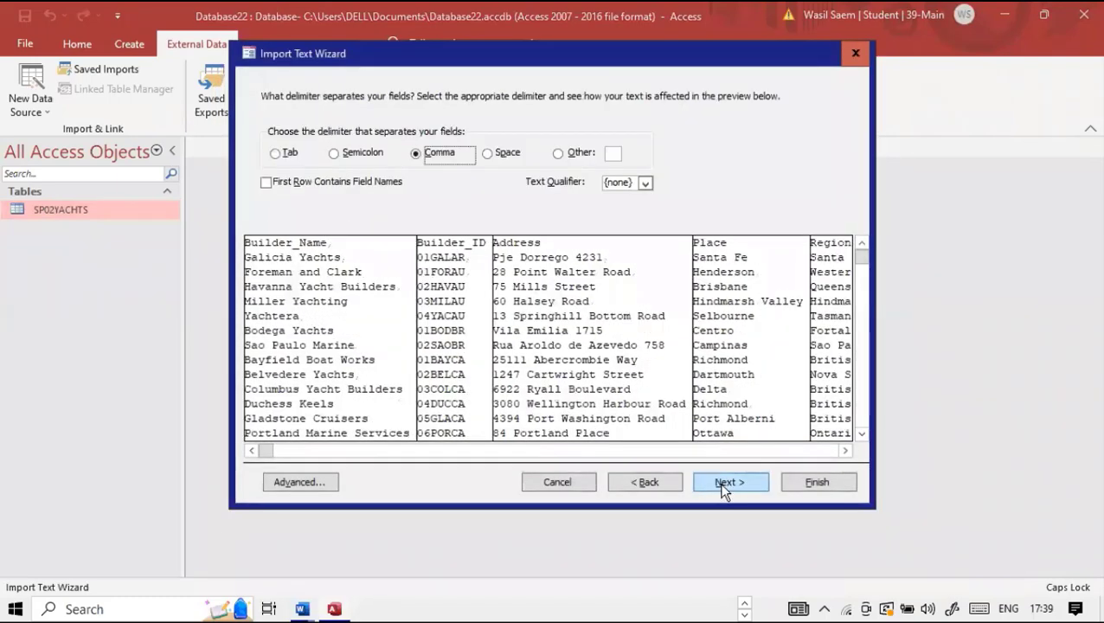
pyautogui.click(356, 183)
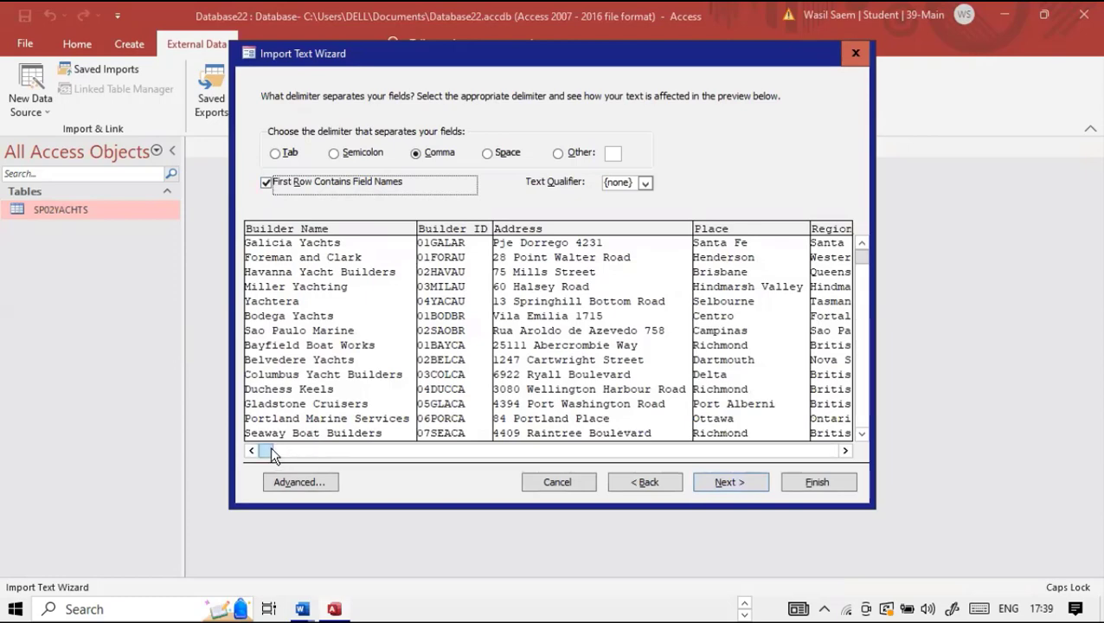
pyautogui.moveTo(264, 450); pyautogui.dragTo(845, 476)
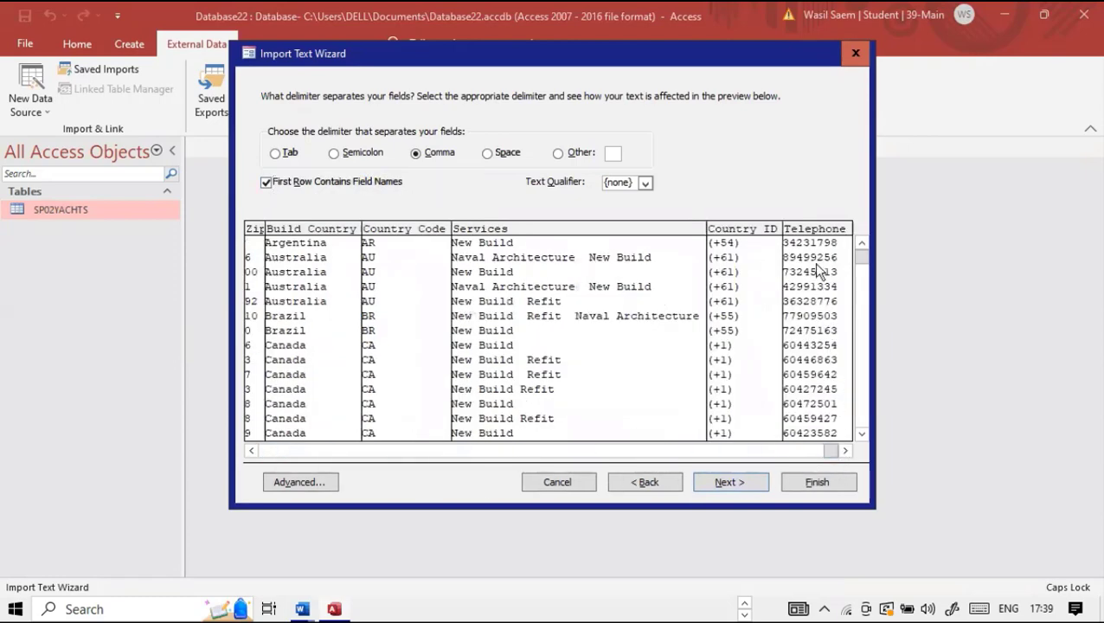
pyautogui.click(710, 482)
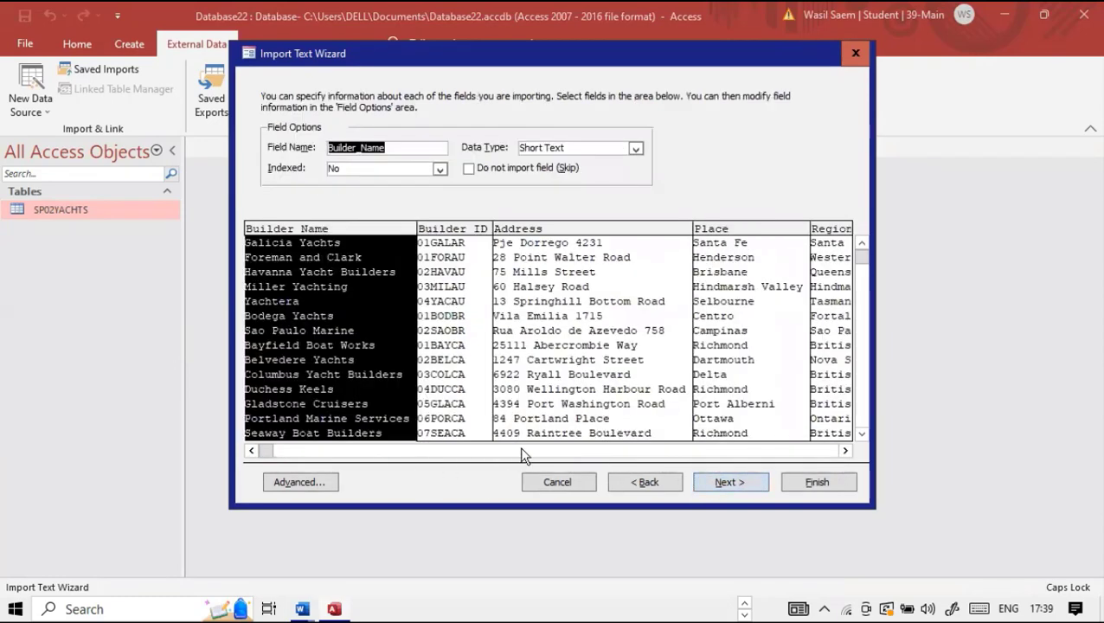
# Set the Telephone field's data type to Long Text in the SP02BUILDERS import specification and accept it.
pyautogui.click(300, 481)
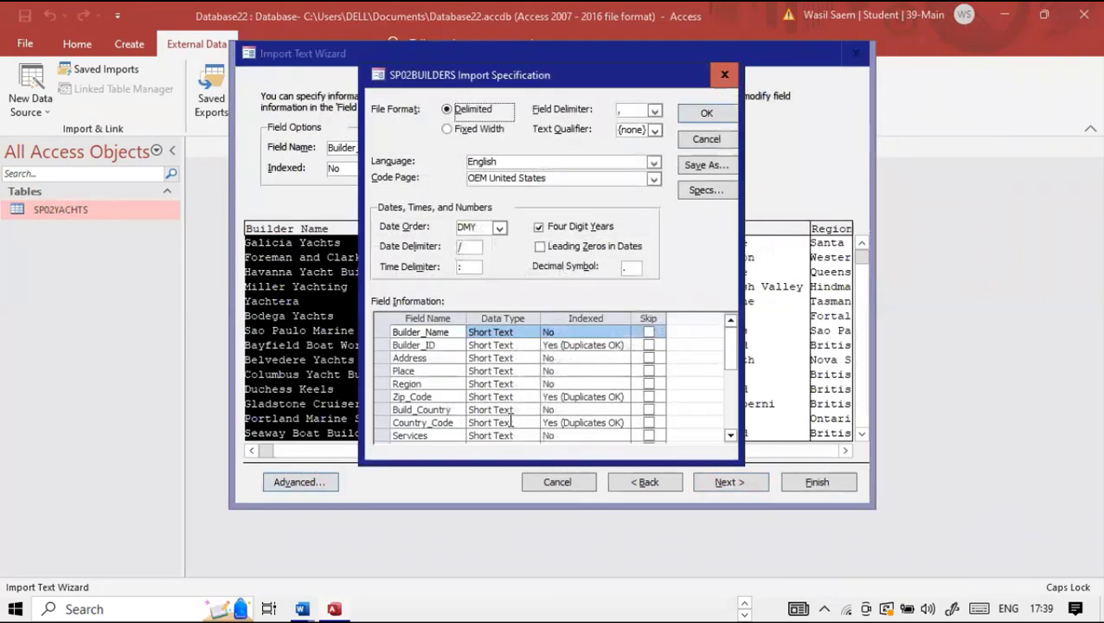
pyautogui.scroll(-1, 511, 420)
pyautogui.click(529, 423)
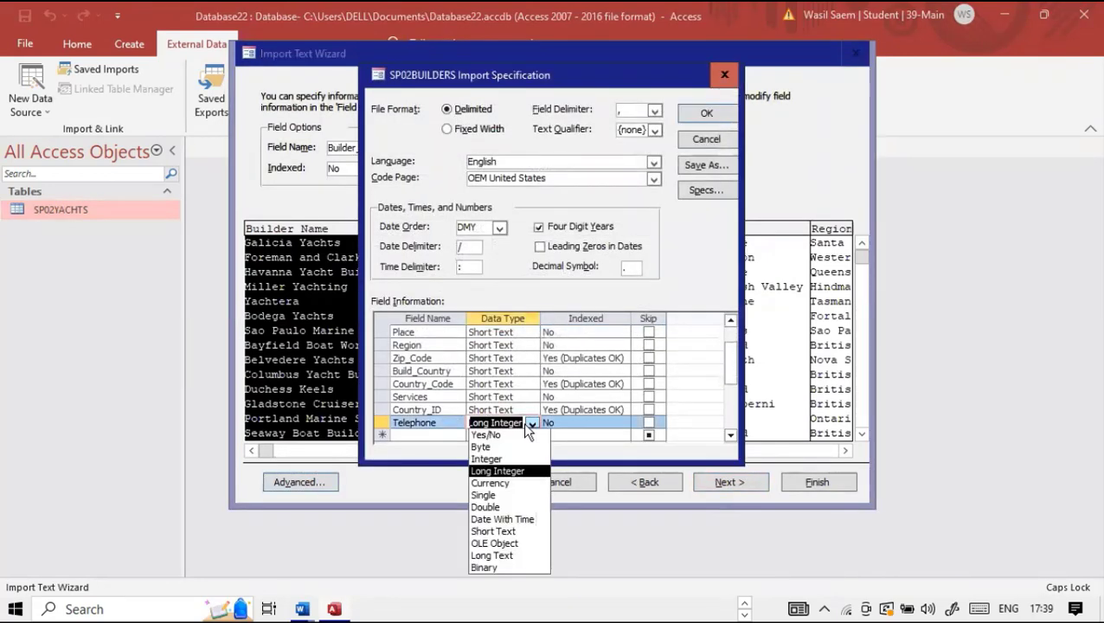
pyautogui.click(525, 555)
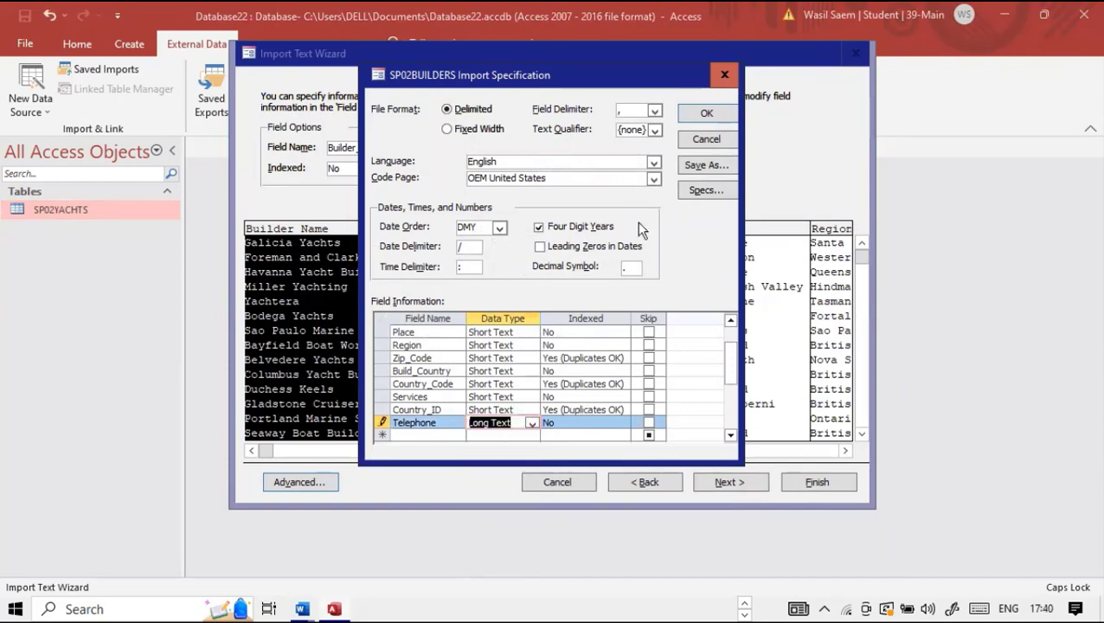
pyautogui.click(706, 113)
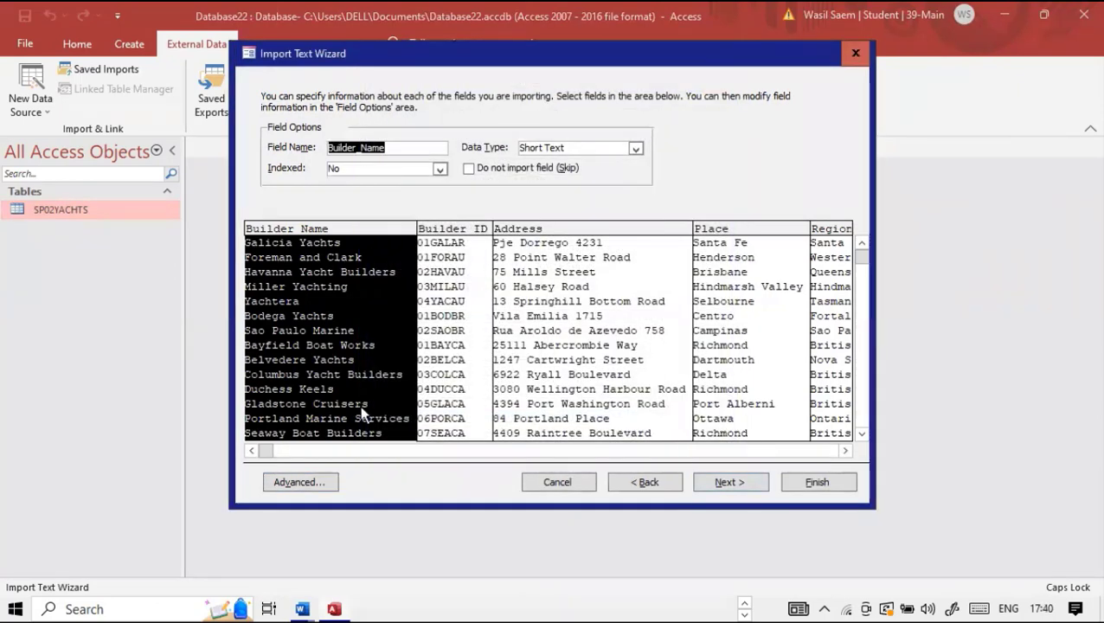
# Review the Country_ID field's options and the data types in the SP02BUILDERS import specification.
pyautogui.moveTo(274, 449); pyautogui.dragTo(858, 455)
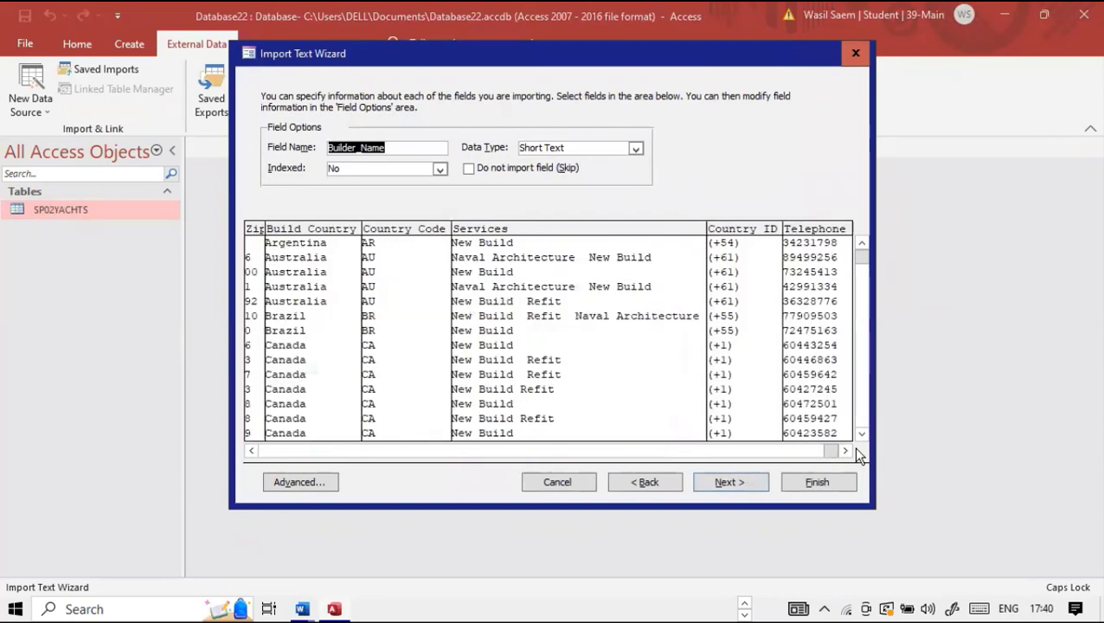
pyautogui.click(758, 231)
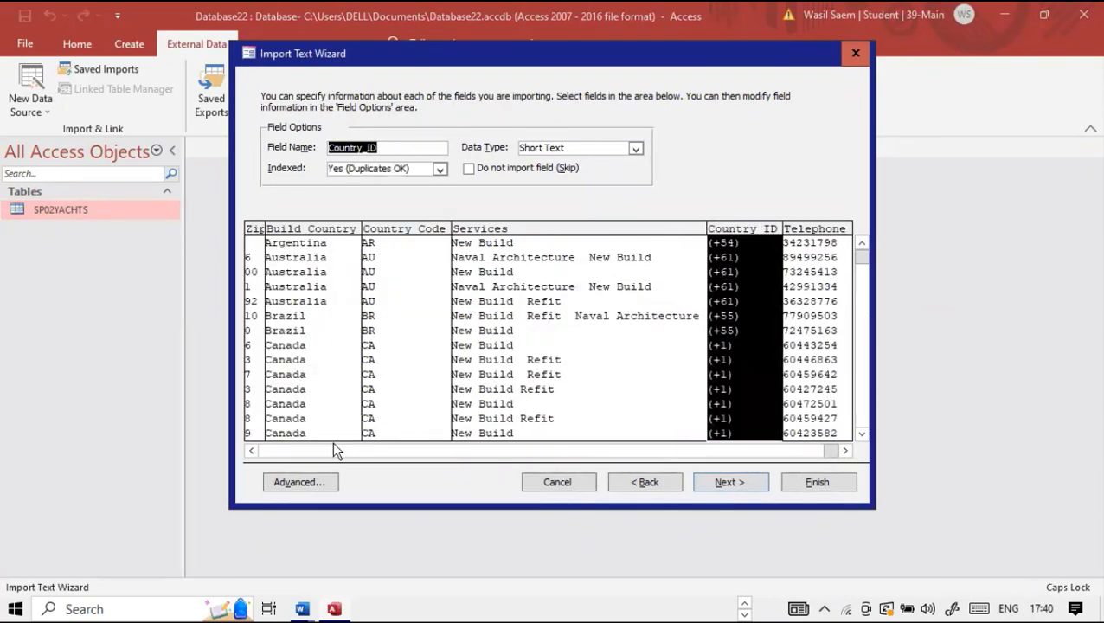
pyautogui.click(284, 479)
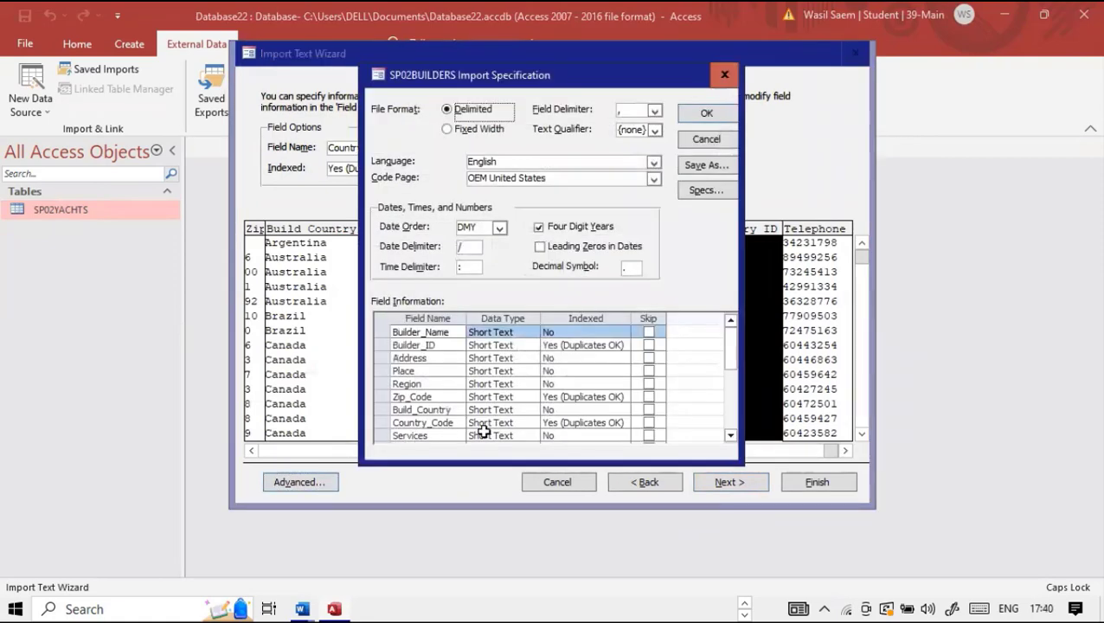
pyautogui.click(704, 114)
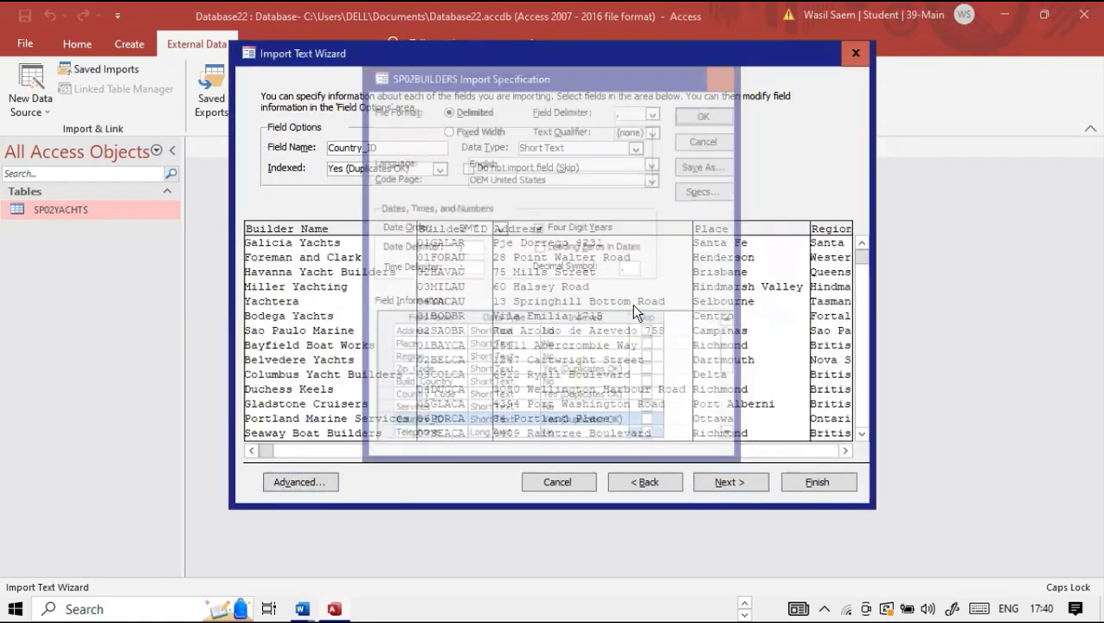
# Set Builder_ID as the primary key and finish importing SP02BUILDERS without saving the import steps.
pyautogui.click(505, 285)
pyautogui.click(461, 248)
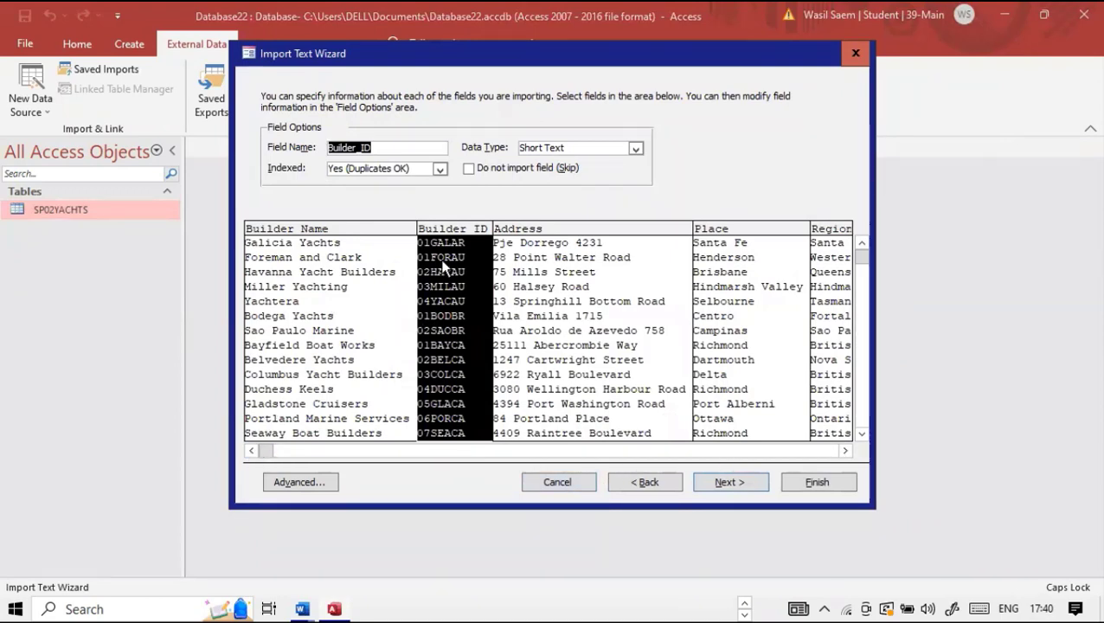
pyautogui.click(727, 482)
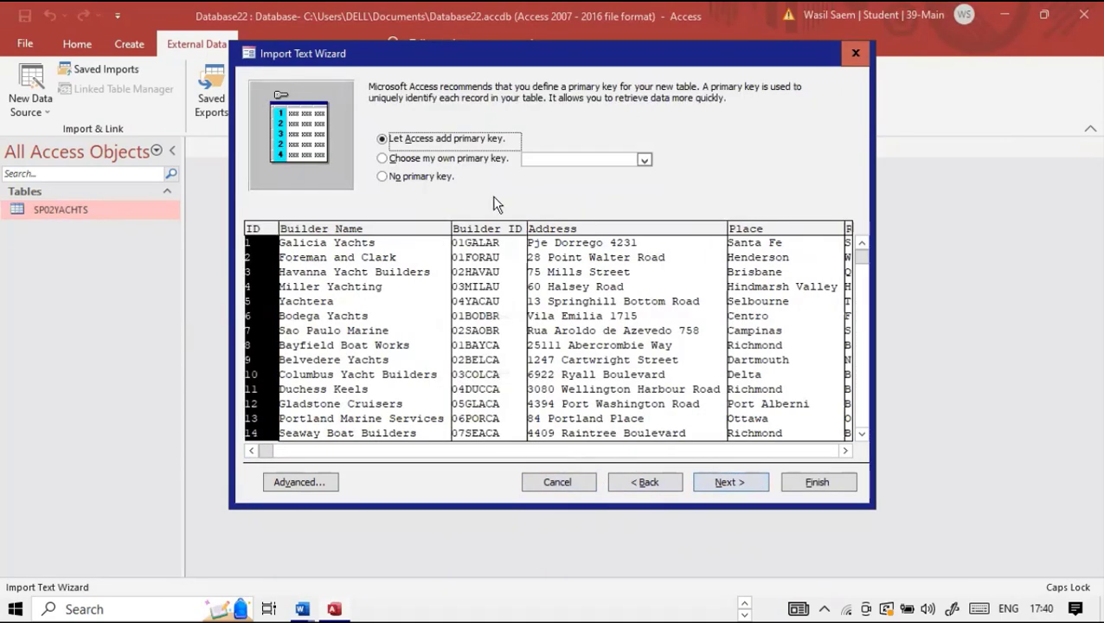
pyautogui.click(441, 159)
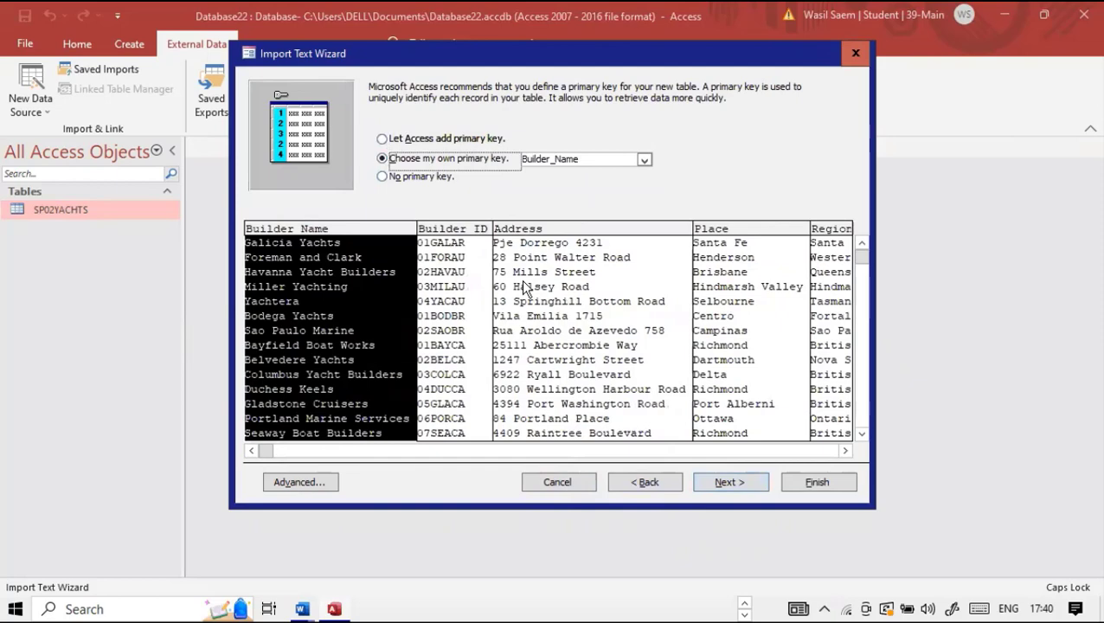
pyautogui.click(456, 260)
pyautogui.click(723, 485)
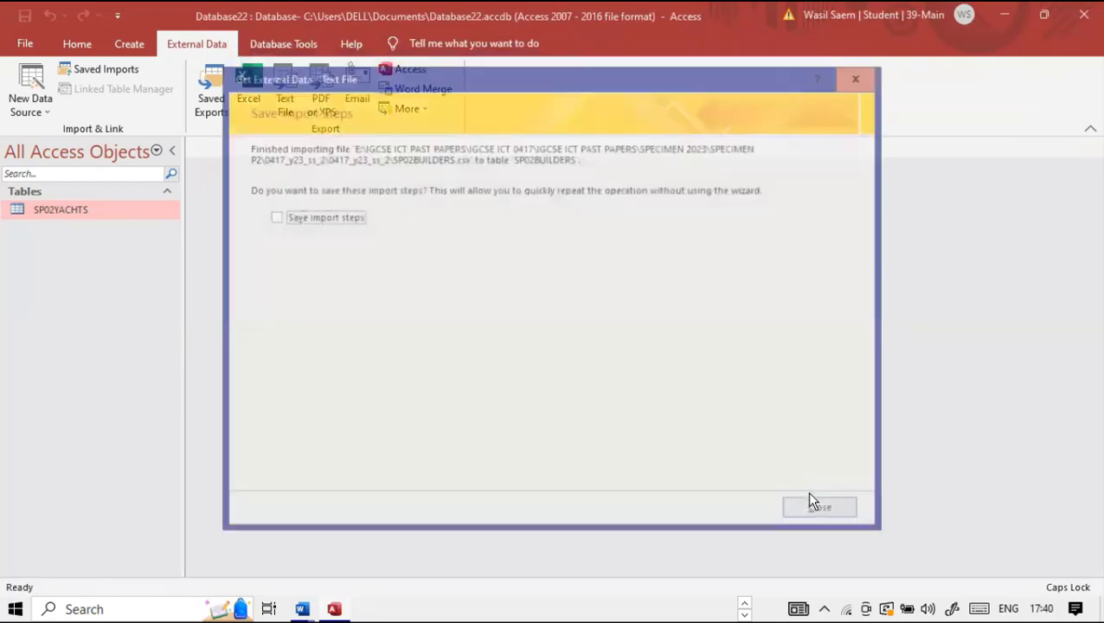
pyautogui.click(813, 504)
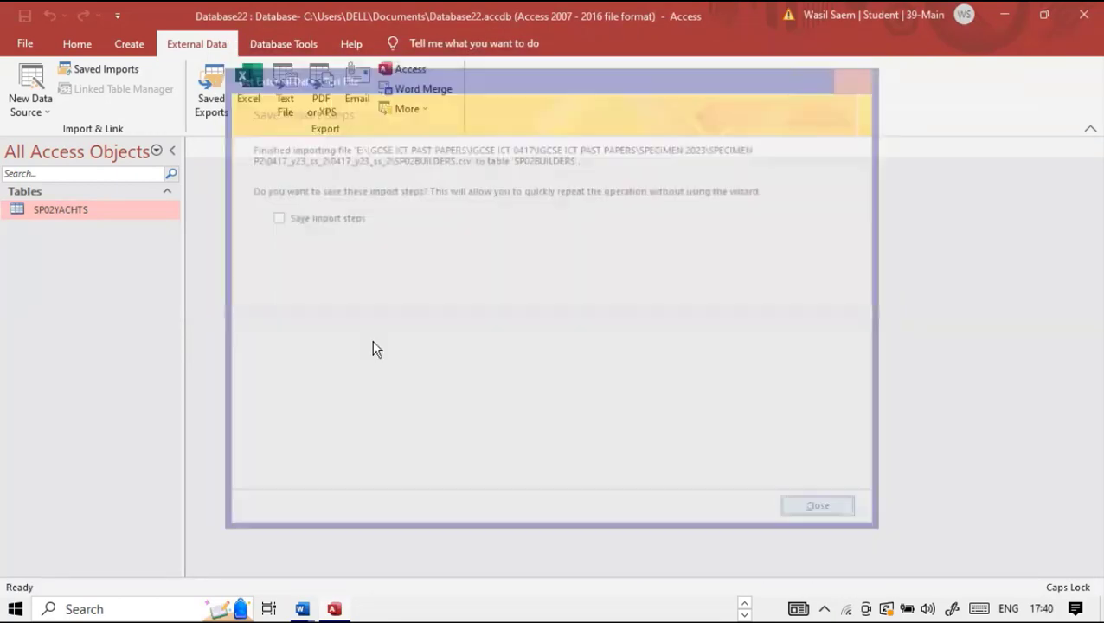
# Open the SP02BUILDERS table and fit the Builder_Name column to its contents.
pyautogui.doubleClick(160, 210)
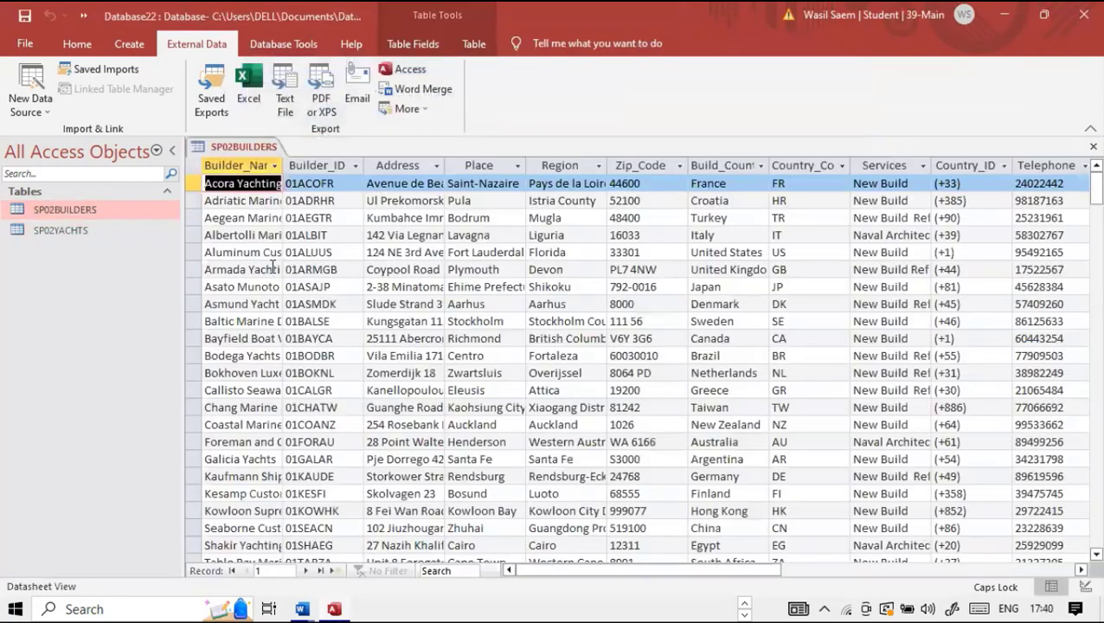
pyautogui.doubleClick(284, 164)
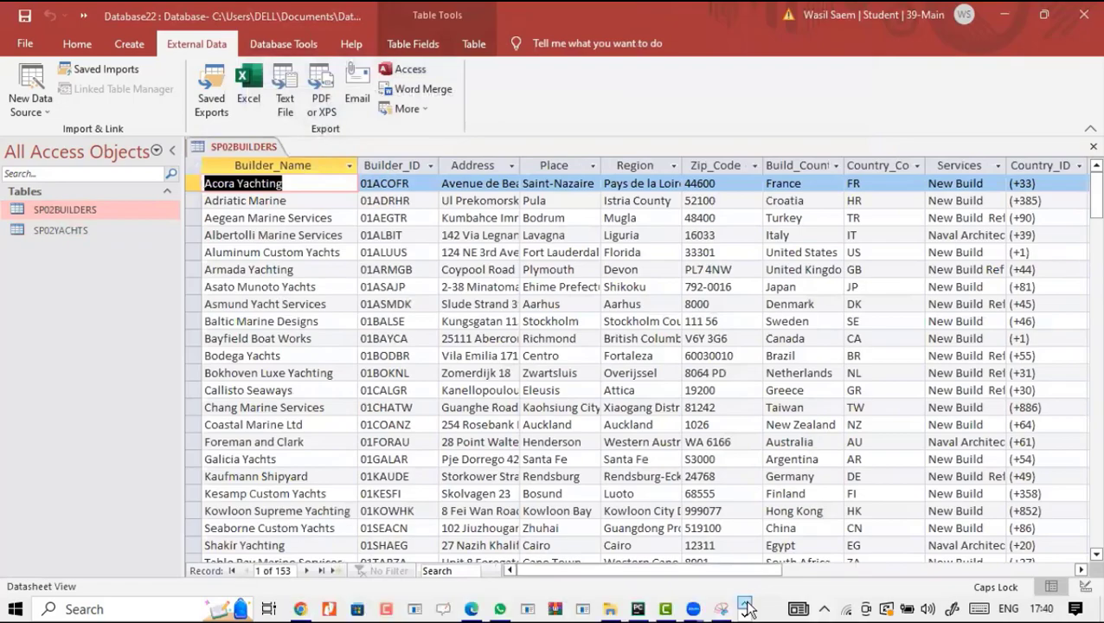
# Switch to the exam paper PDF in Edge and ink marks beside question 19's import, data type and primary key instructions.
pyautogui.click(471, 609)
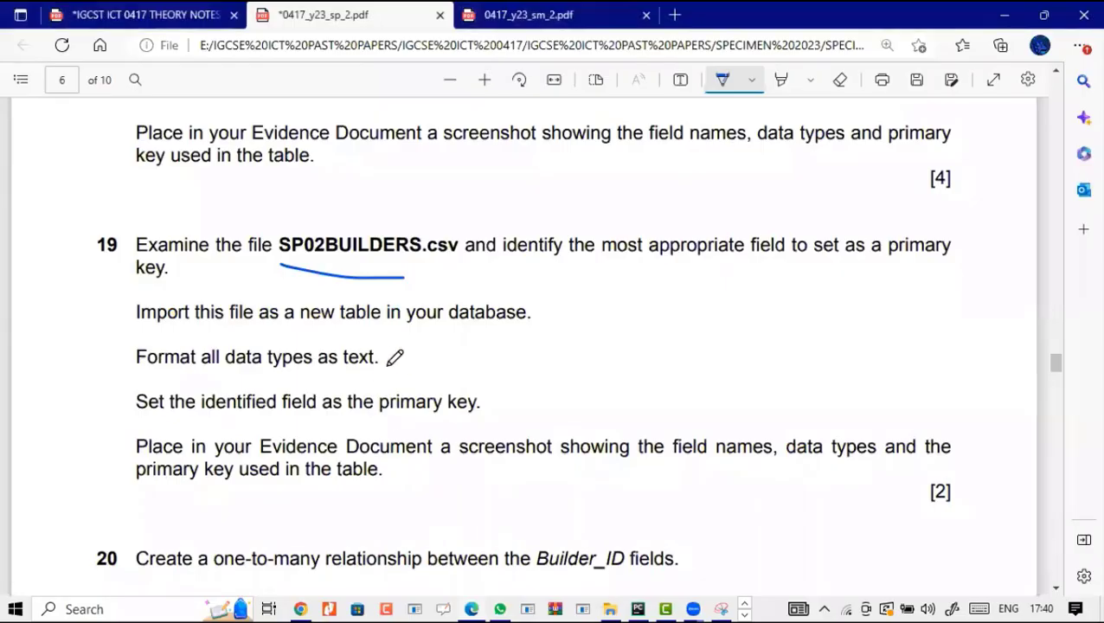
pyautogui.moveTo(548, 320); pyautogui.dragTo(573, 317)
pyautogui.moveTo(428, 347); pyautogui.dragTo(459, 345)
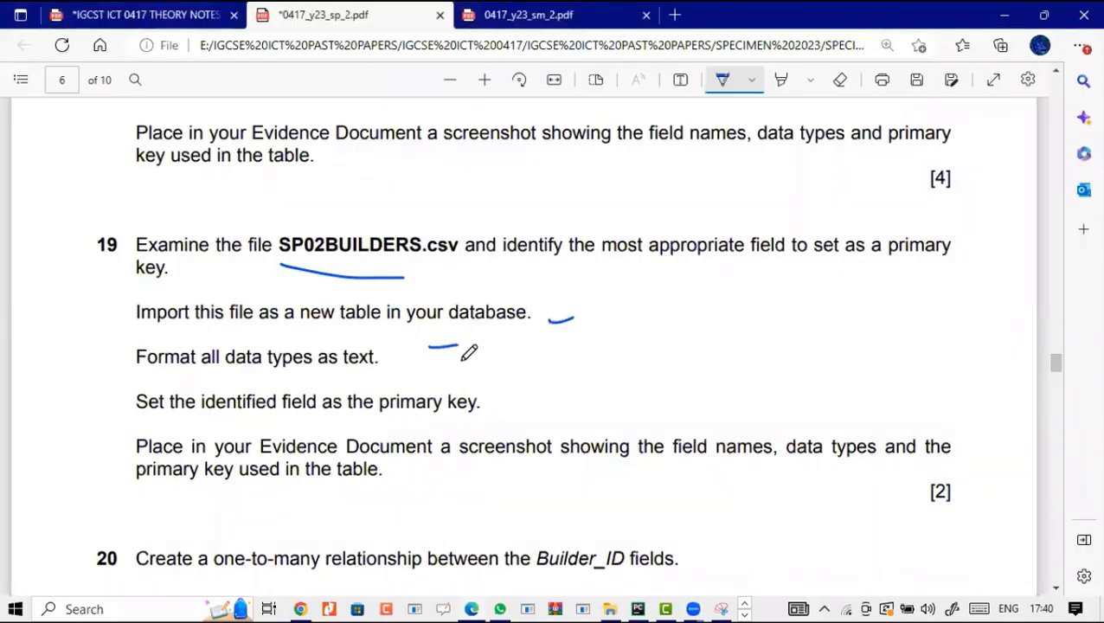
pyautogui.click(494, 400)
pyautogui.moveTo(493, 401); pyautogui.dragTo(548, 391)
pyautogui.scroll(-2, 571, 363)
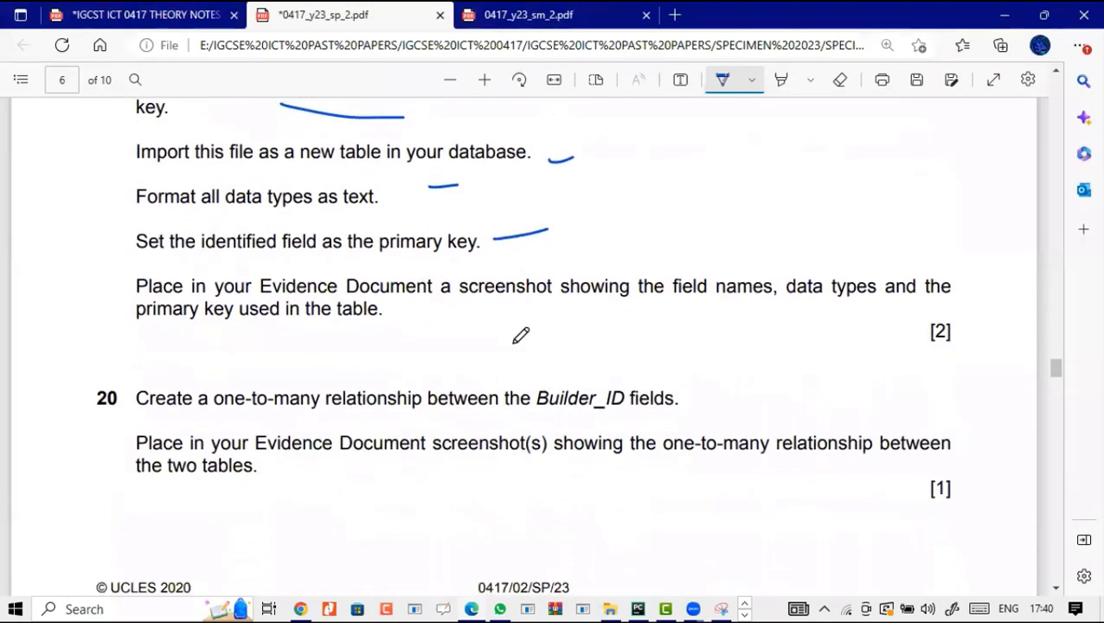
# Return to Access, examine SP02BUILDERS' field names, data types and primary key in Design View, and close the table without saving layout changes.
pyautogui.click(745, 615)
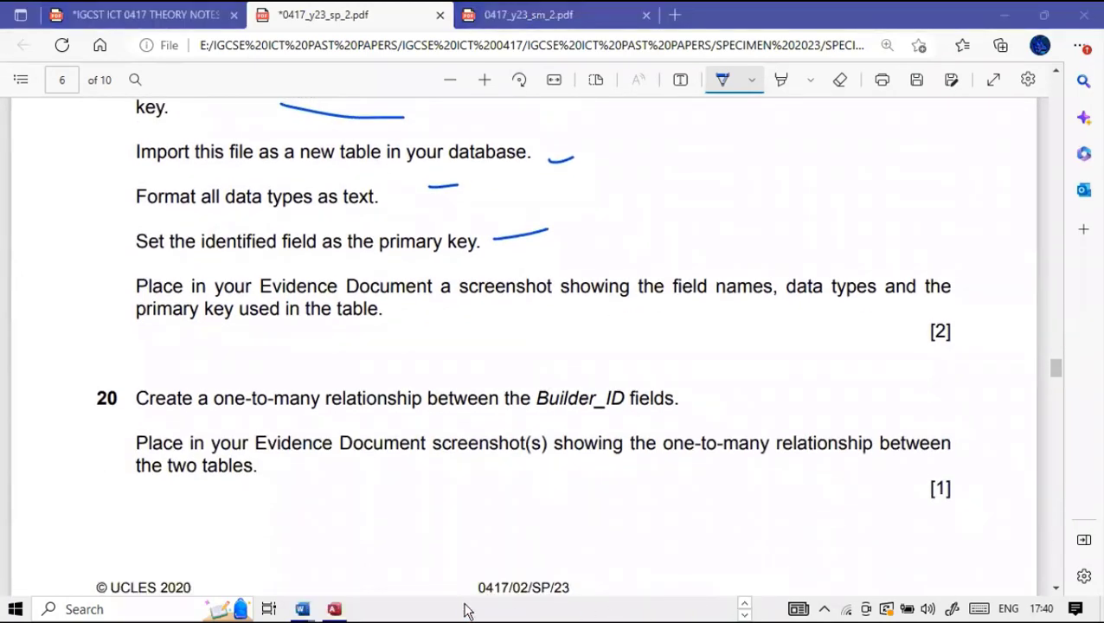
pyautogui.click(337, 609)
pyautogui.click(76, 45)
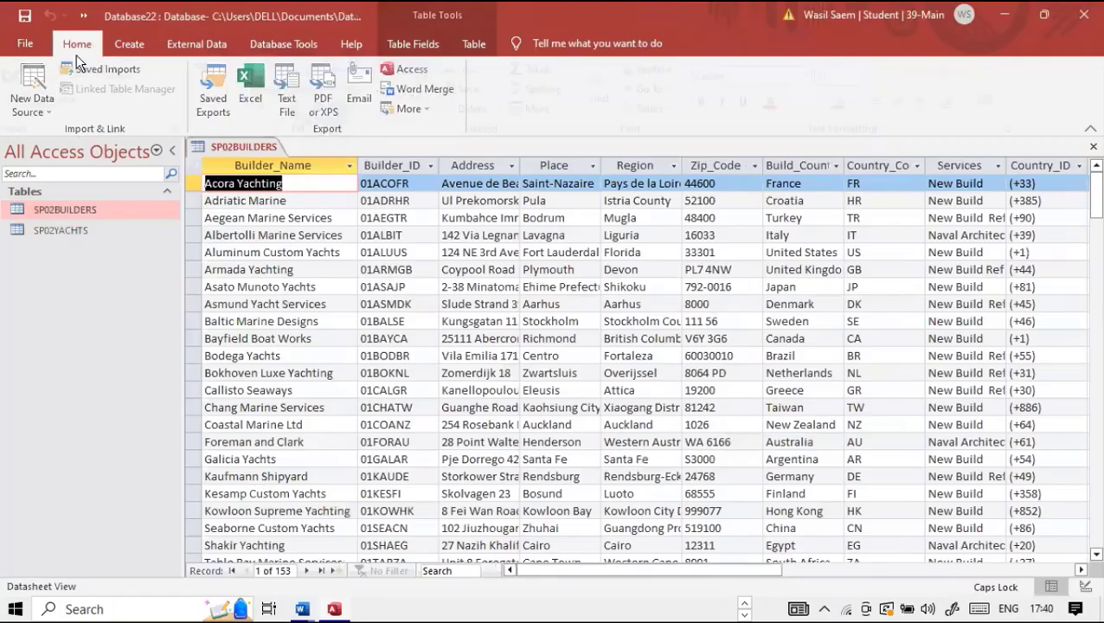
pyautogui.click(71, 178)
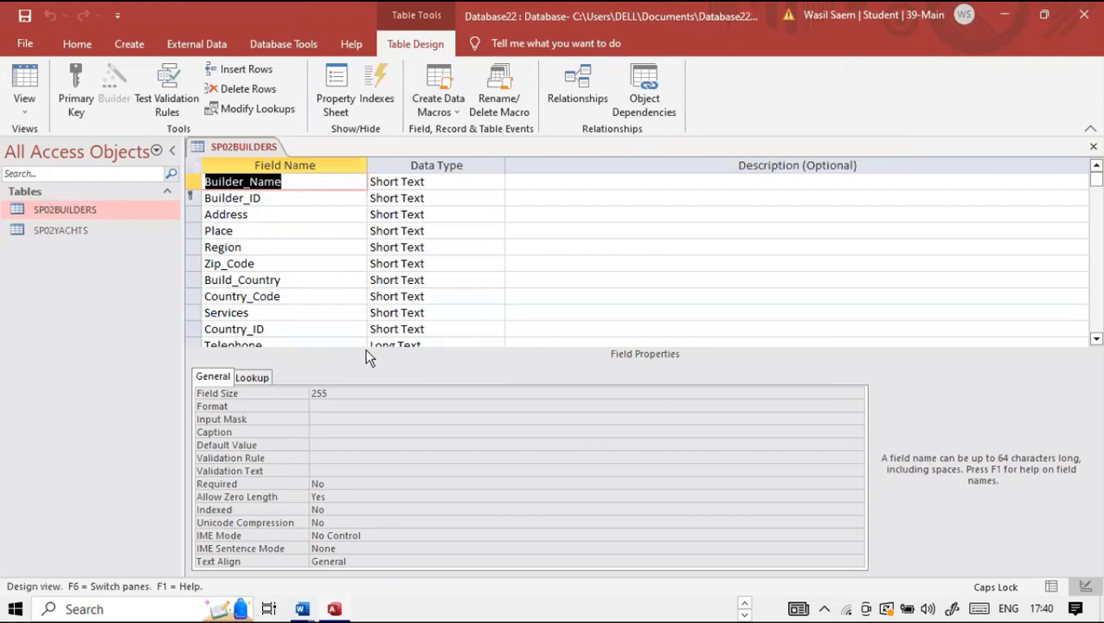
pyautogui.scroll(-1, 322, 342)
pyautogui.scroll(1, 321, 344)
pyautogui.moveTo(192, 342); pyautogui.dragTo(196, 355)
pyautogui.scroll(20, 521, 306)
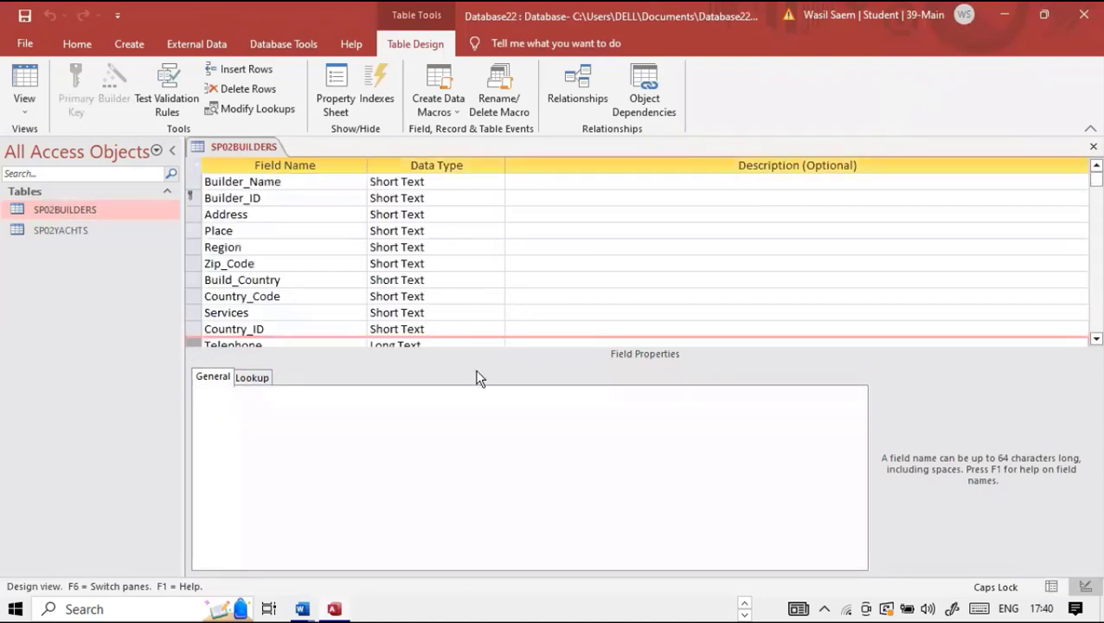
pyautogui.click(1093, 146)
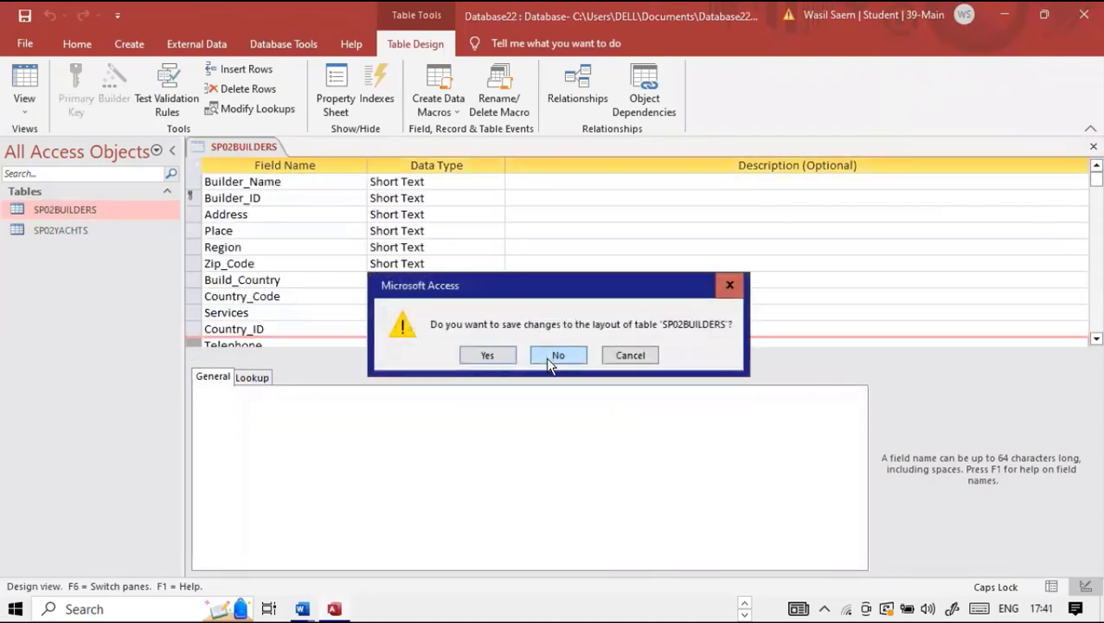
pyautogui.click(552, 357)
# Switch to the exam paper PDF in Edge and underline Builder_ID in question 20.
pyautogui.click(745, 607)
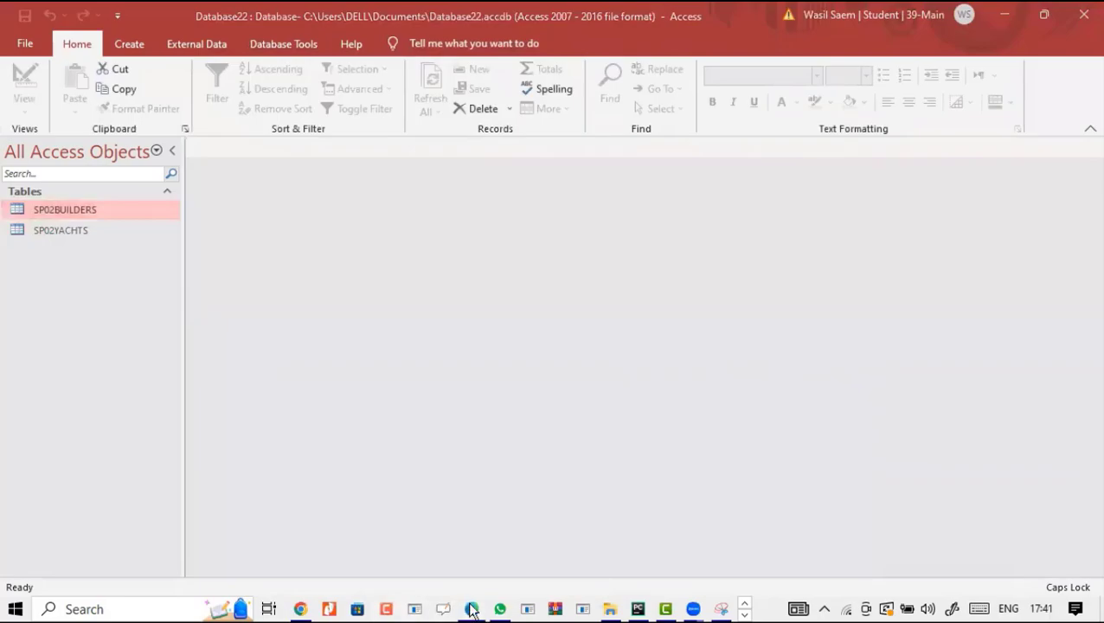
pyautogui.click(471, 609)
pyautogui.scroll(-1, 413, 402)
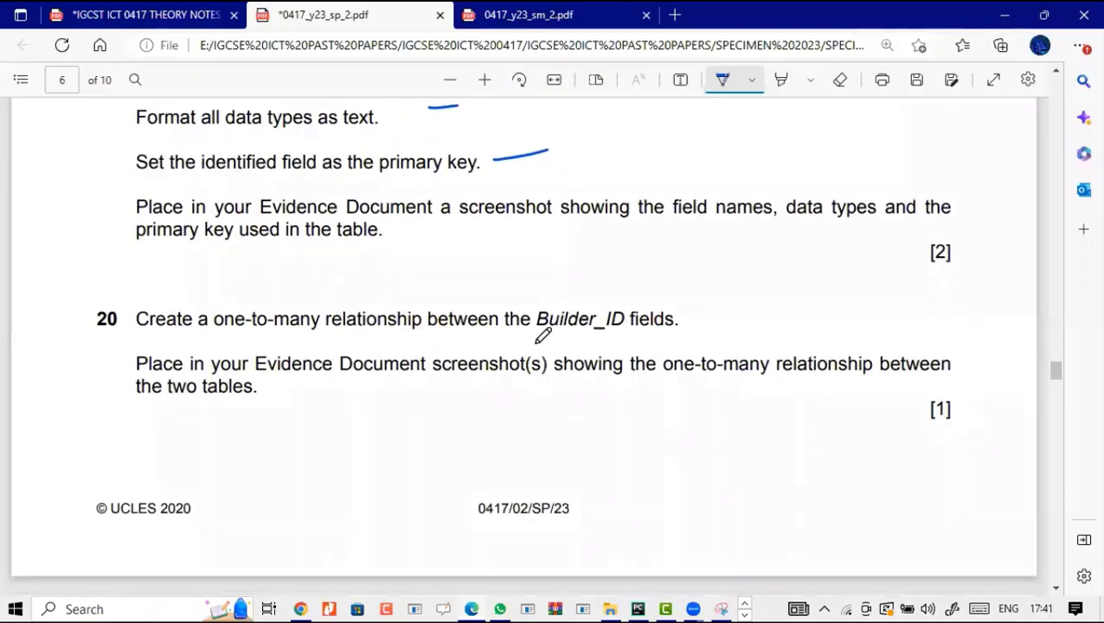
pyautogui.moveTo(536, 344); pyautogui.dragTo(601, 345)
pyautogui.scroll(-3, 545, 380)
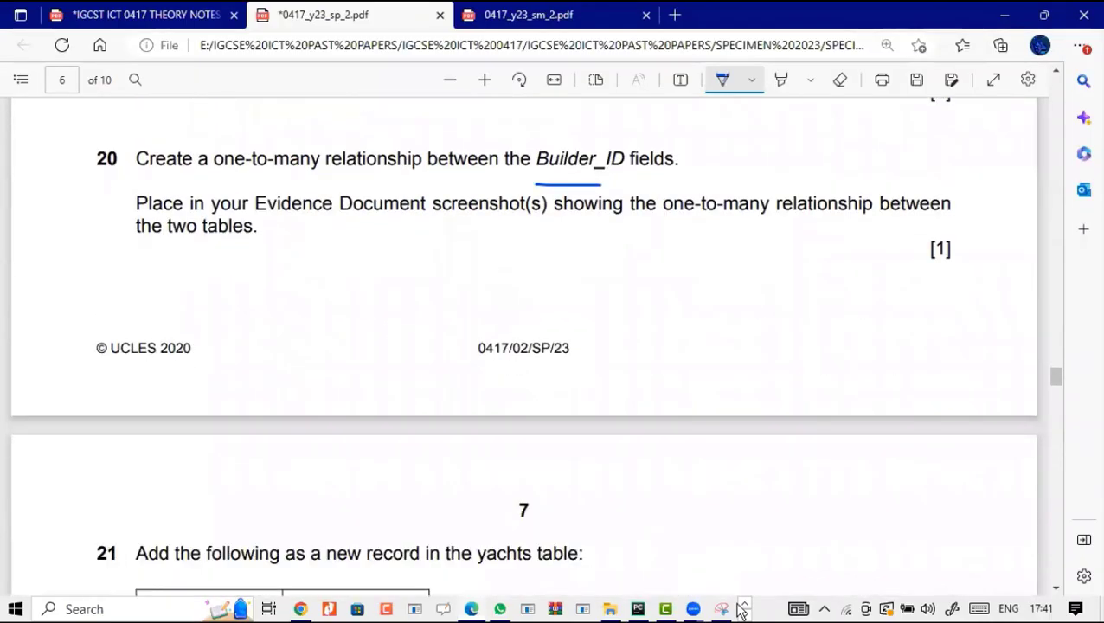
# Switch to Access, open both tables and highlight the Builder_ID column in SP02YACHTS and in SP02BUILDERS.
pyautogui.click(743, 607)
pyautogui.click(335, 609)
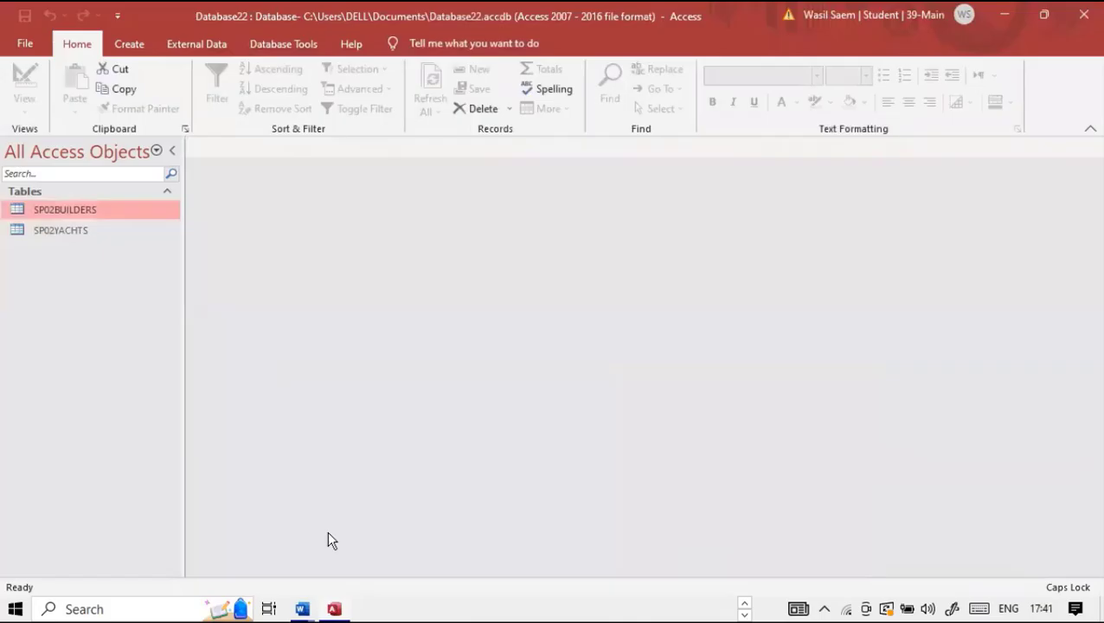
pyautogui.doubleClick(146, 229)
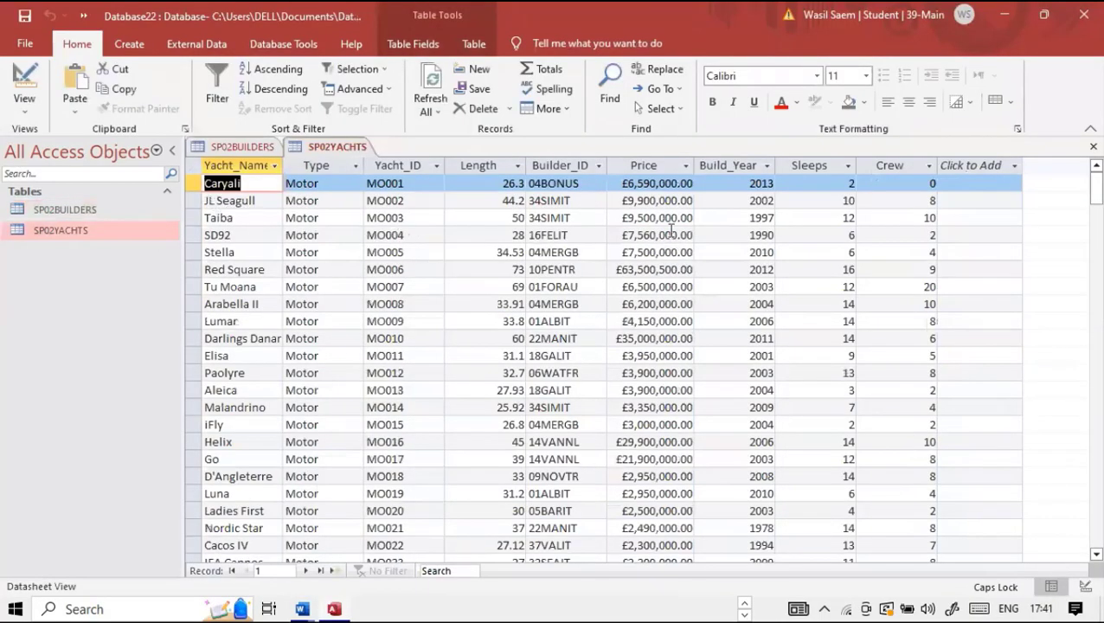
pyautogui.click(576, 165)
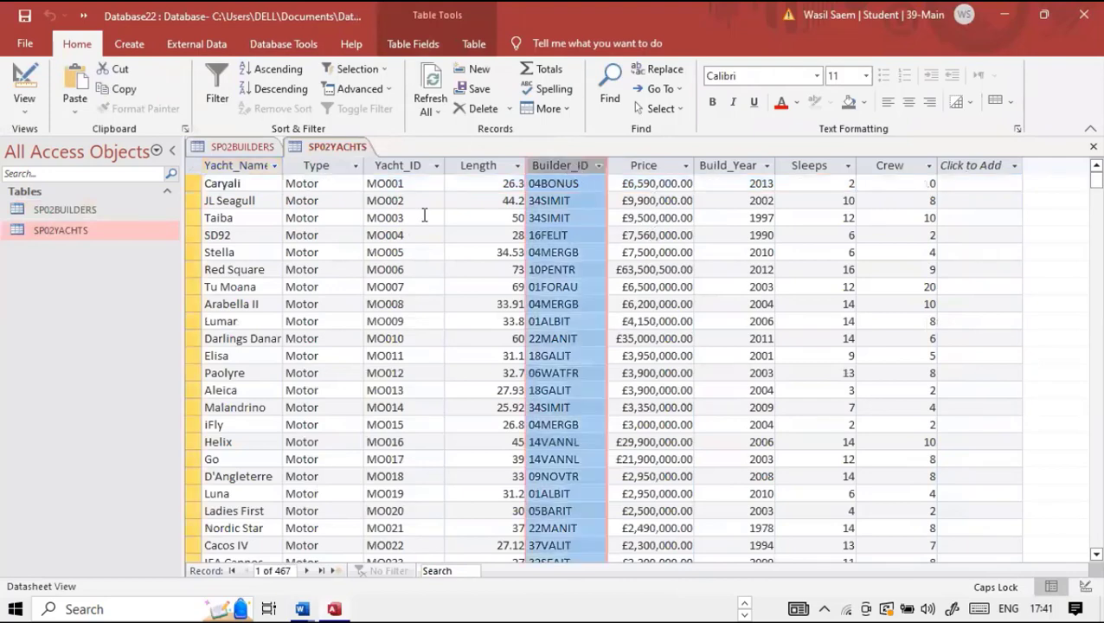
pyautogui.click(230, 145)
pyautogui.click(340, 163)
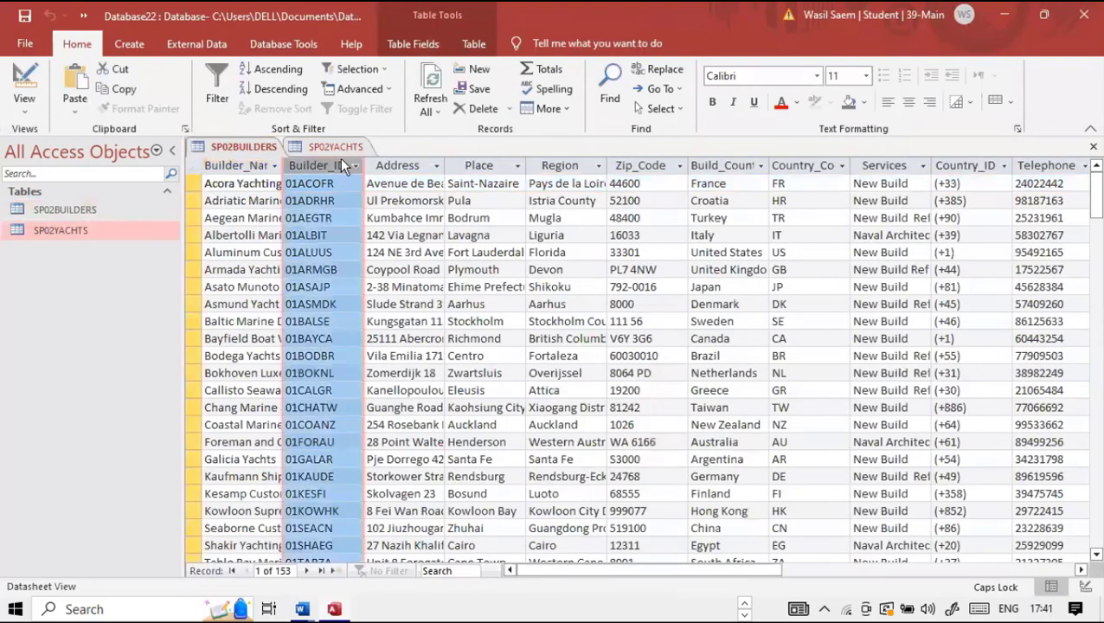
# Sort both SP02BUILDERS and SP02YACHTS in ascending order of Builder_ID.
pyautogui.click(271, 69)
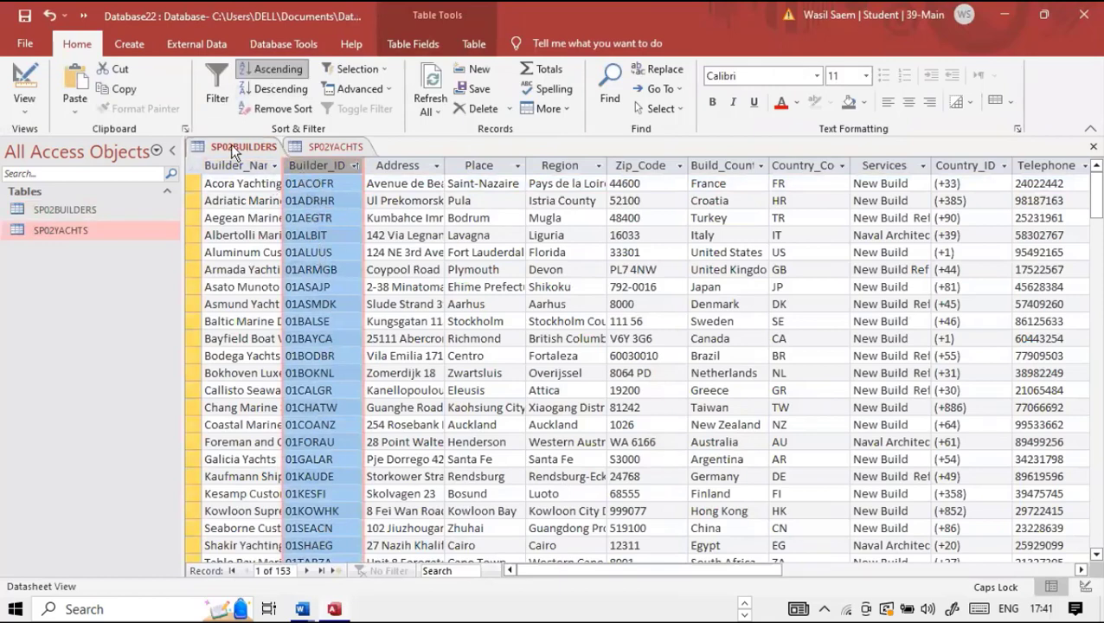
pyautogui.click(302, 149)
pyautogui.click(535, 165)
pyautogui.click(276, 71)
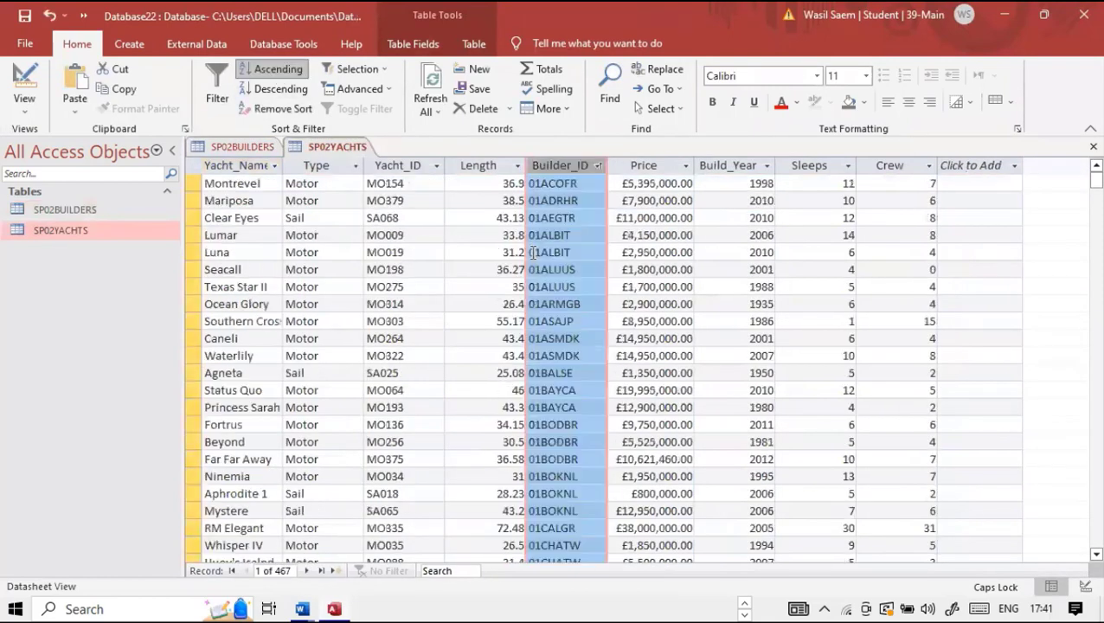
# Compare the Builder_ID values in SP02YACHTS and SP02BUILDERS, and close both tables without saving the layout changes.
pyautogui.click(575, 218)
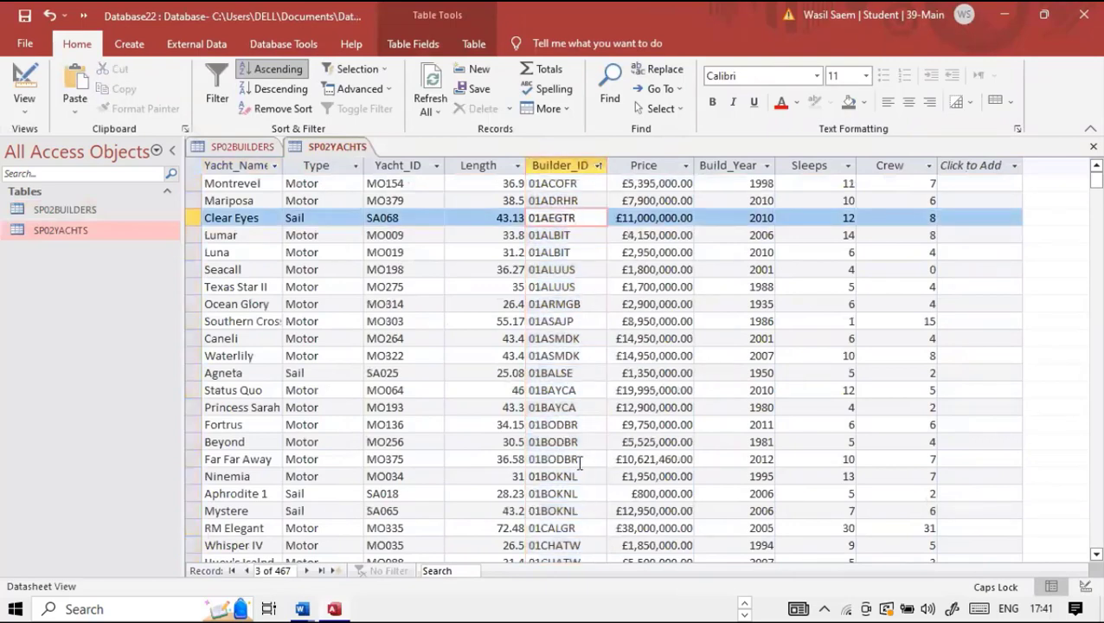
pyautogui.click(570, 168)
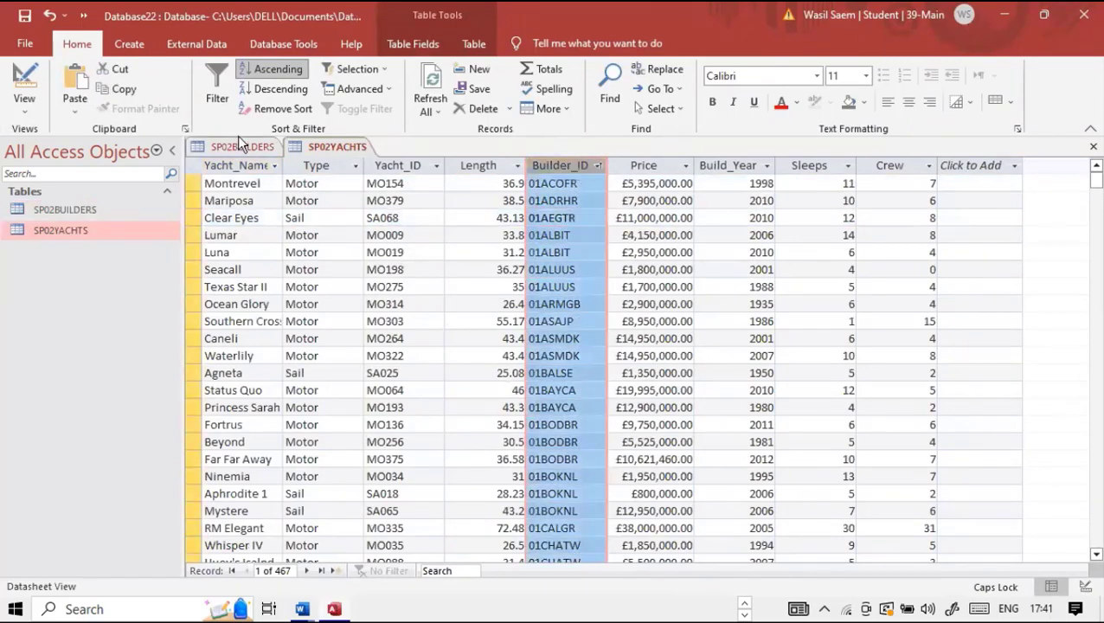
pyautogui.click(237, 140)
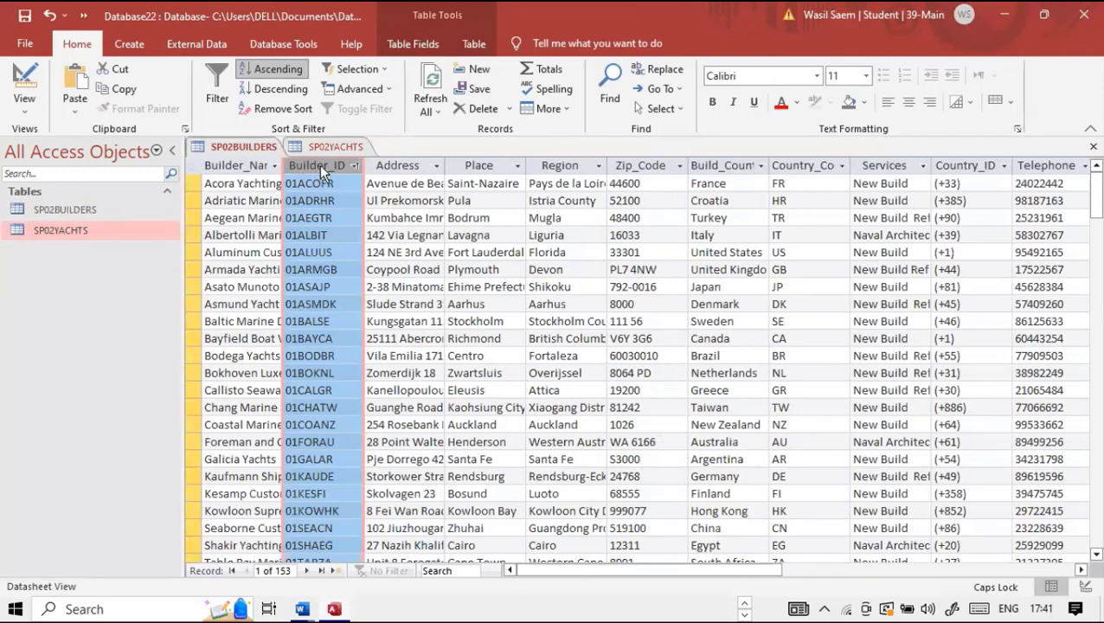
pyautogui.click(1094, 146)
pyautogui.click(559, 354)
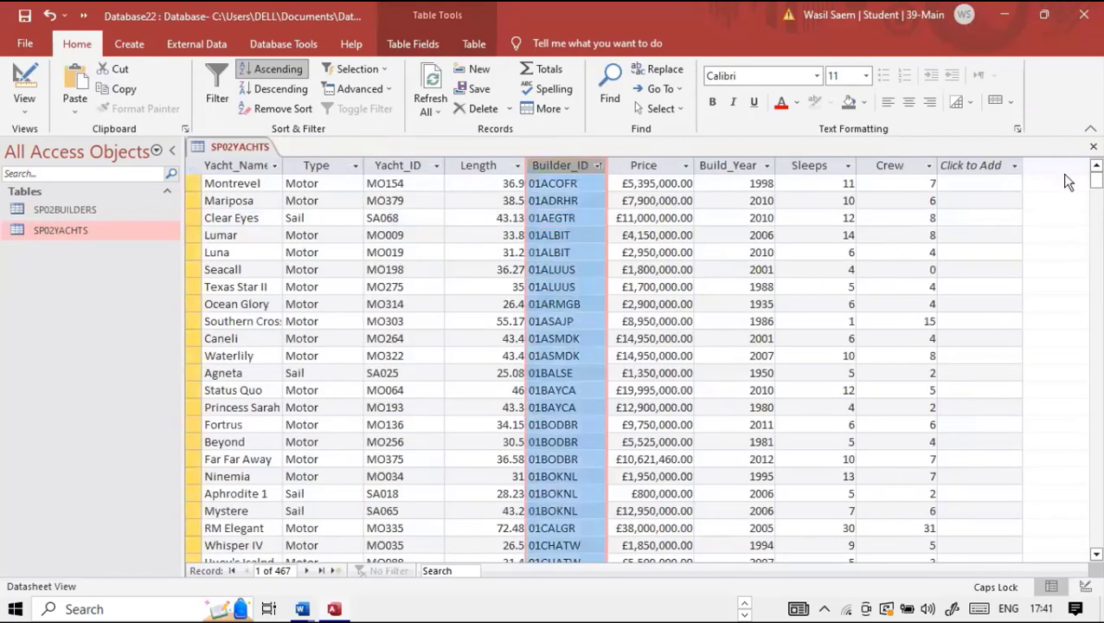
pyautogui.click(1093, 146)
pyautogui.click(558, 354)
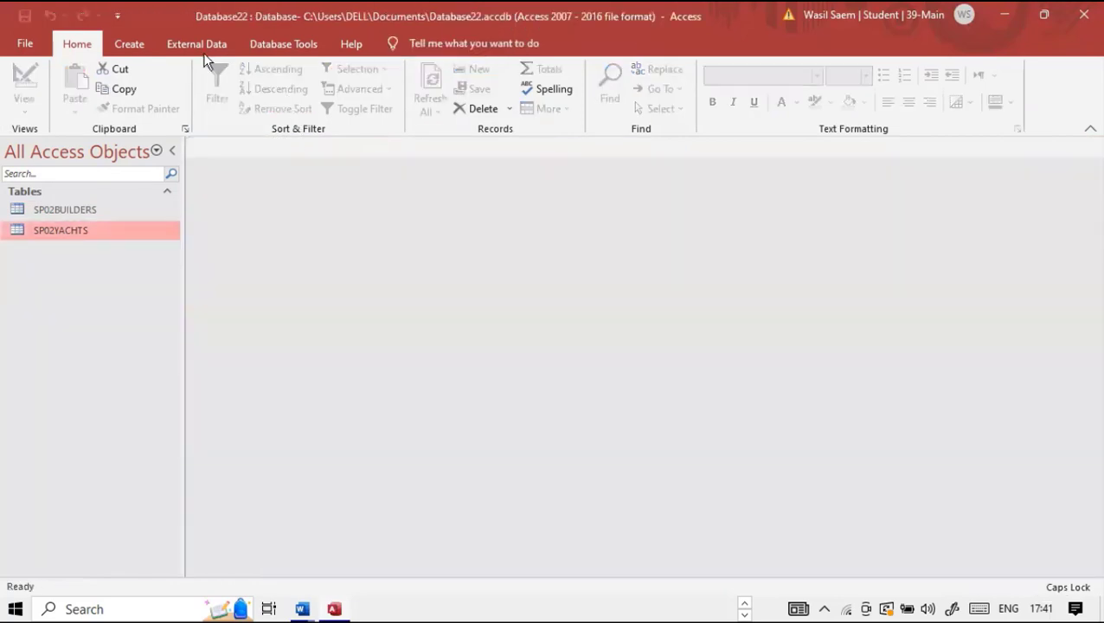
# Open the Relationships window and add the SP02BUILDERS and SP02YACHTS tables to it.
pyautogui.click(202, 46)
pyautogui.click(272, 46)
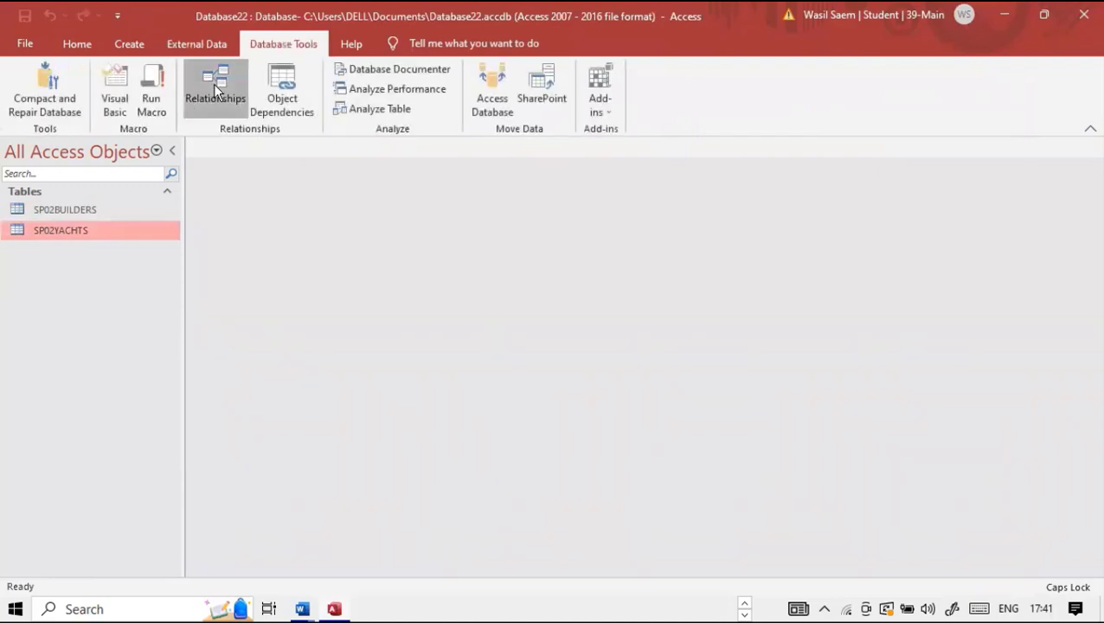
pyautogui.click(213, 86)
pyautogui.keyDown('shift'); pyautogui.click(456, 127); pyautogui.keyUp('shift')
pyautogui.click(587, 470)
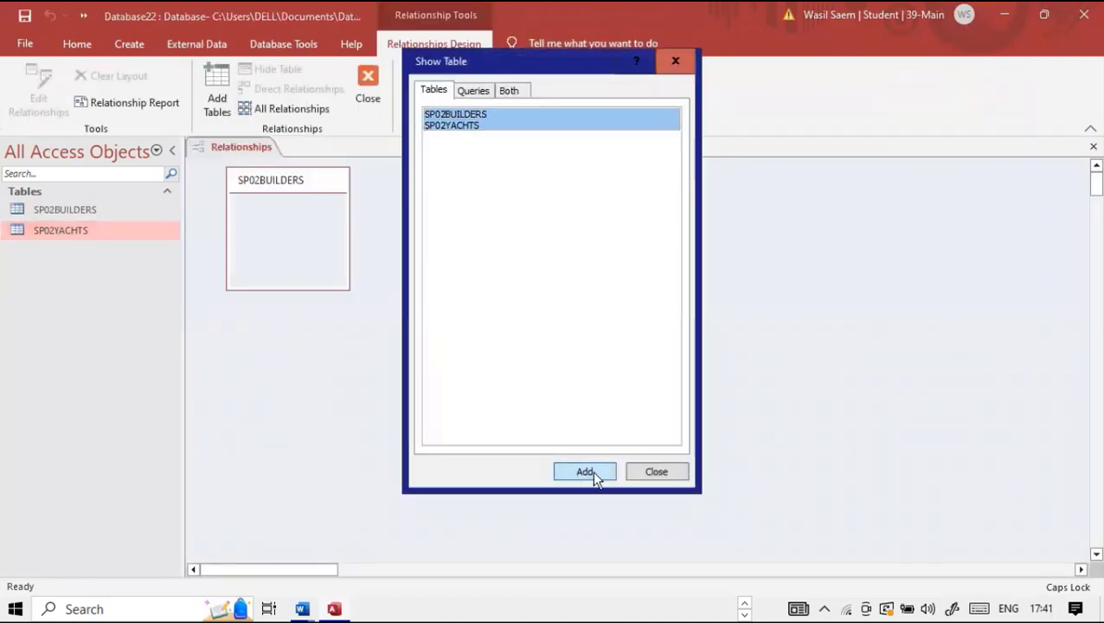
# Enlarge both table boxes to show all their fields and move SP02YACHTS further away from SP02BUILDERS.
pyautogui.moveTo(349, 289); pyautogui.dragTo(388, 396)
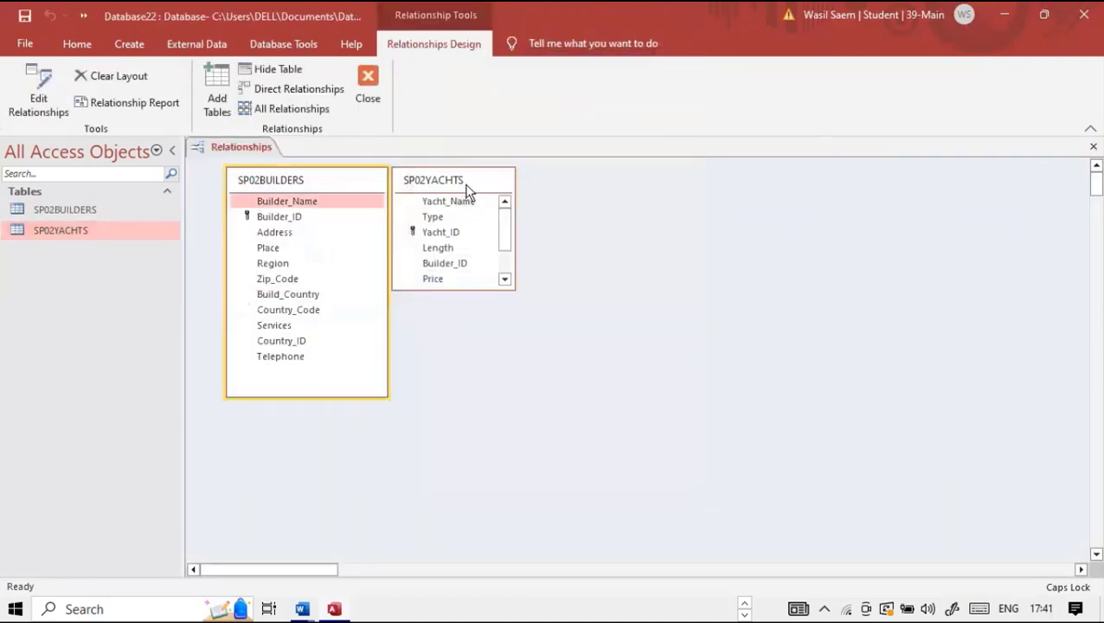
pyautogui.moveTo(467, 180); pyautogui.dragTo(585, 201)
pyautogui.click(288, 224)
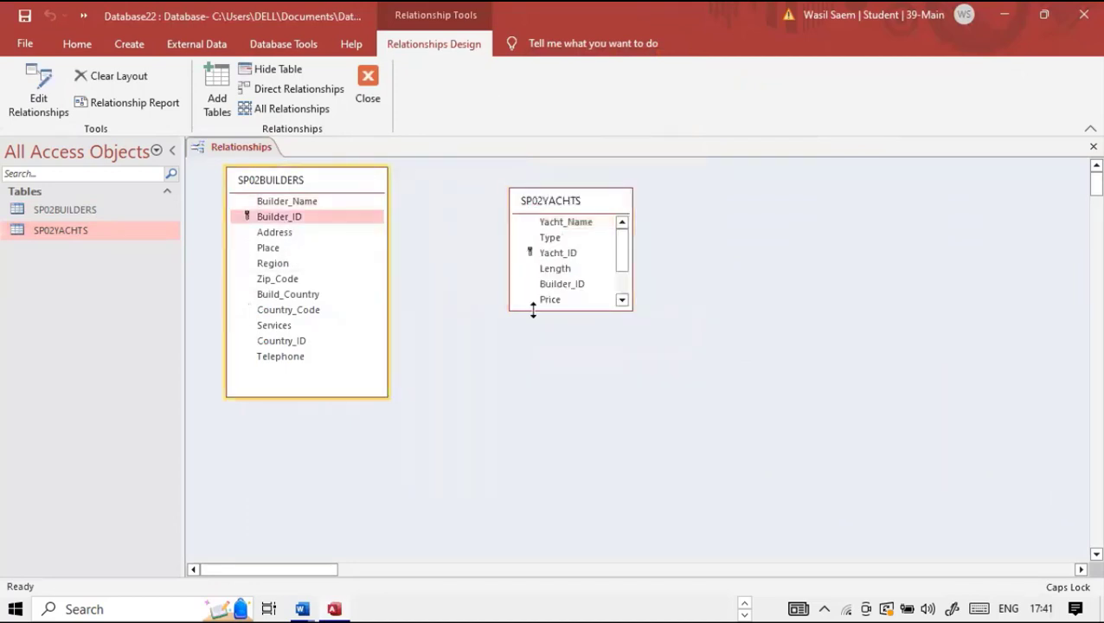
pyautogui.moveTo(533, 311); pyautogui.dragTo(532, 403)
# Create a relationship linking Builder_ID in SP02BUILDERS to Builder_ID in SP02YACHTS.
pyautogui.click(300, 217)
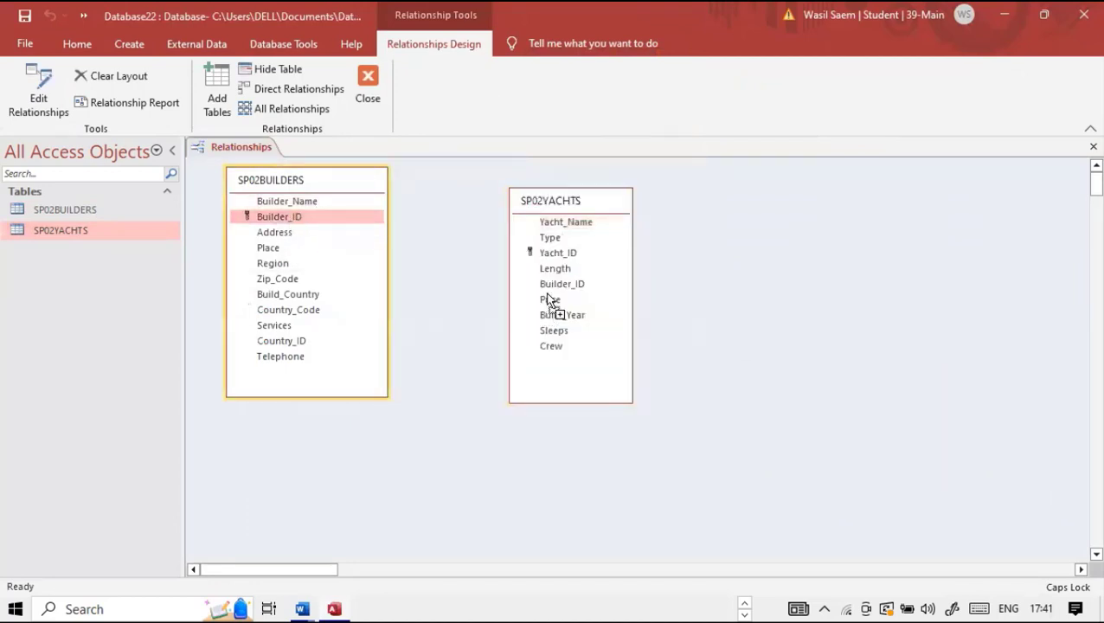
pyautogui.moveTo(549, 288); pyautogui.dragTo(549, 285)
pyautogui.click(662, 168)
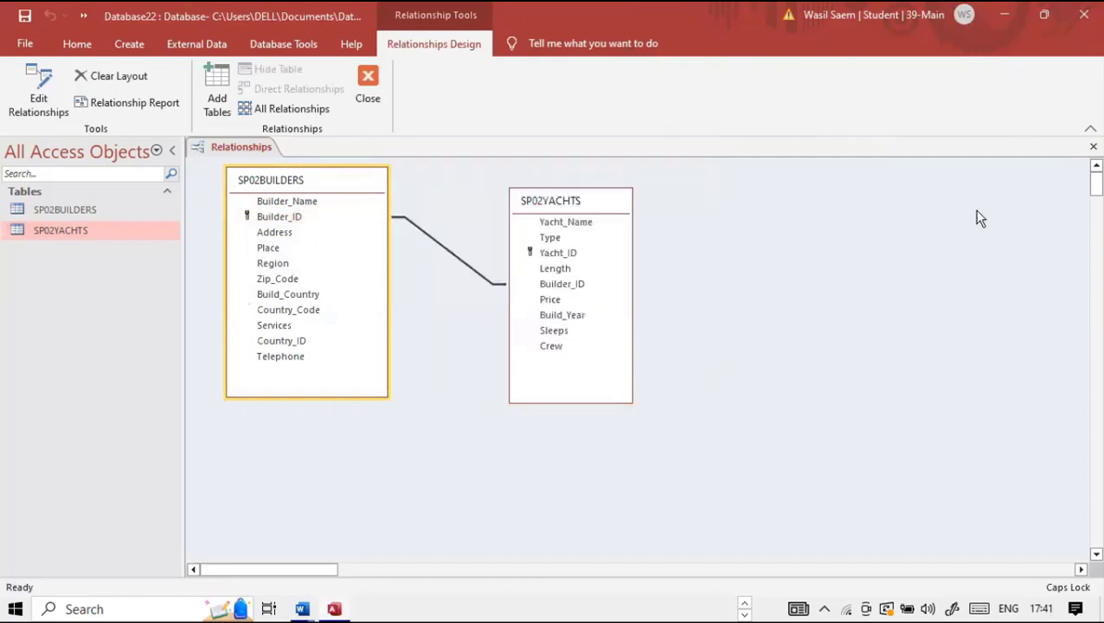
# Close the Relationships window and save the changes to its layout.
pyautogui.click(1093, 147)
pyautogui.click(490, 354)
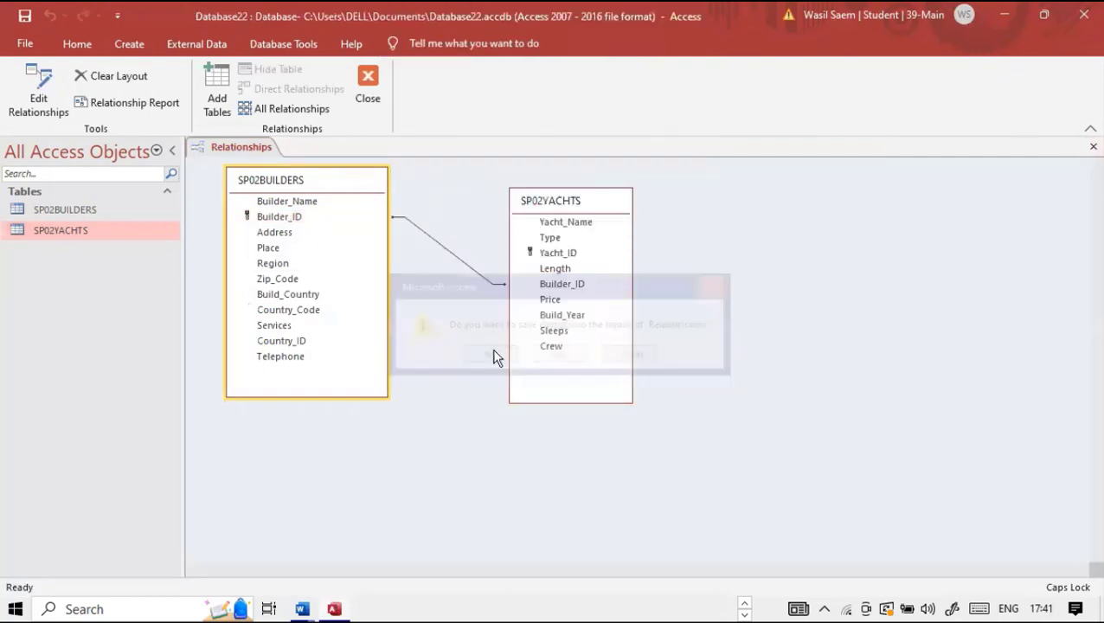
# Switch to the exam paper PDF in Edge and read question 21 on the new record for the yachts table.
pyautogui.click(744, 609)
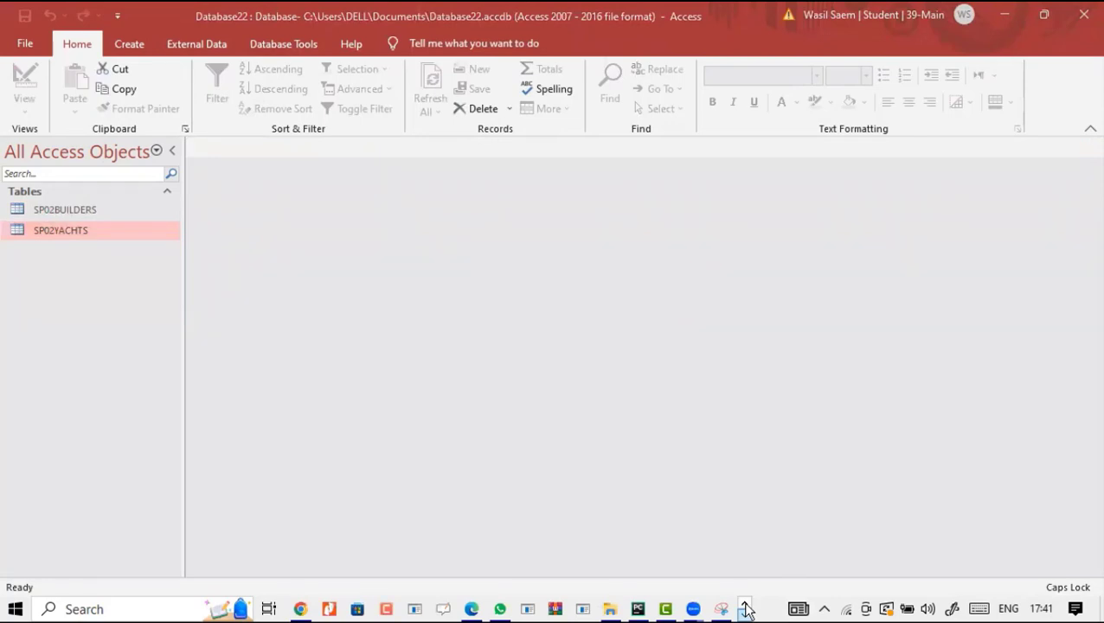
pyautogui.click(469, 609)
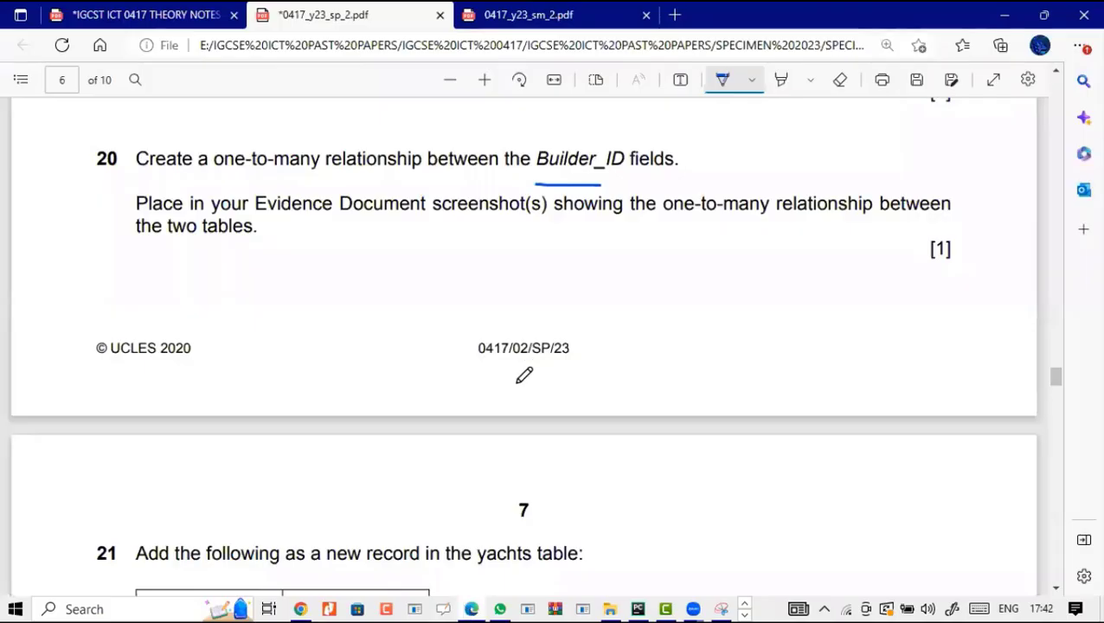
pyautogui.scroll(-2, 524, 378)
pyautogui.scroll(-3, 525, 378)
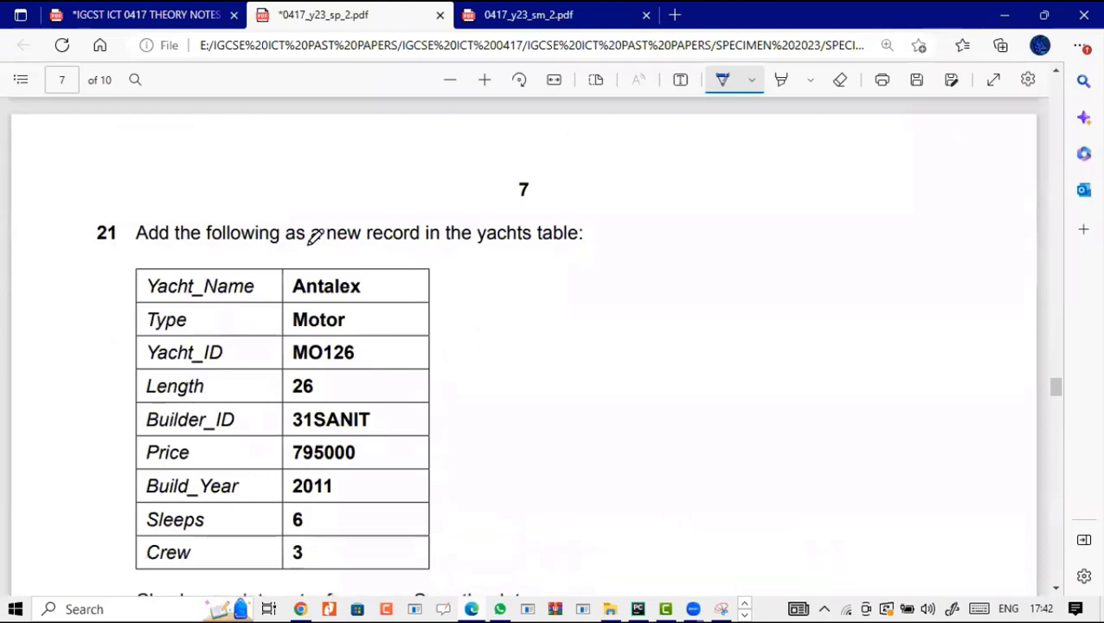
pyautogui.scroll(-4, 507, 270)
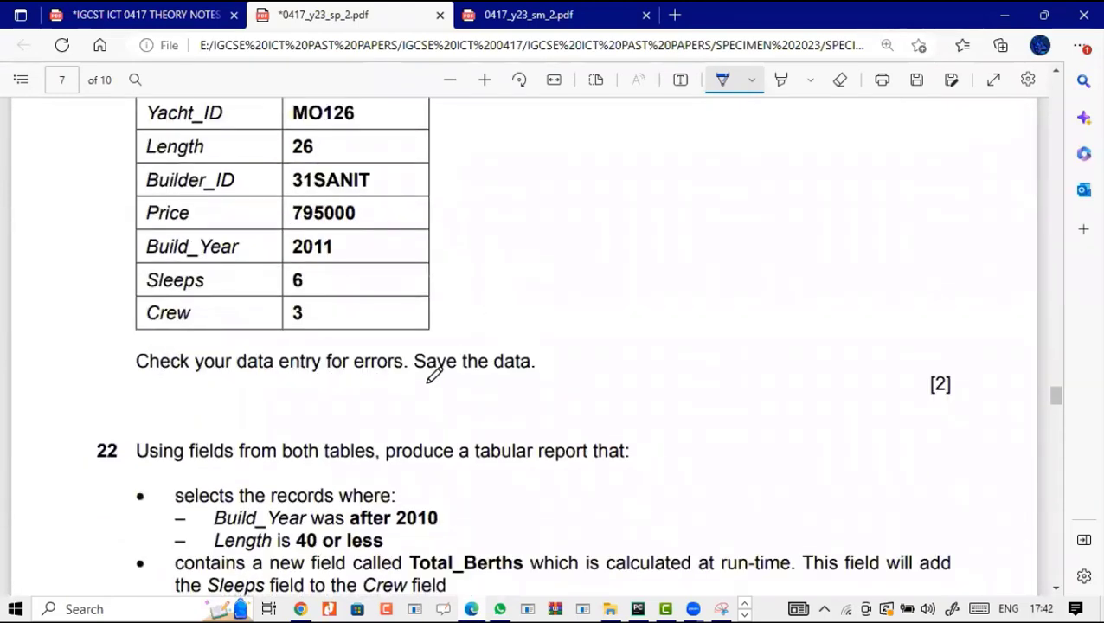
pyautogui.scroll(3, 500, 372)
pyautogui.scroll(-1, 500, 372)
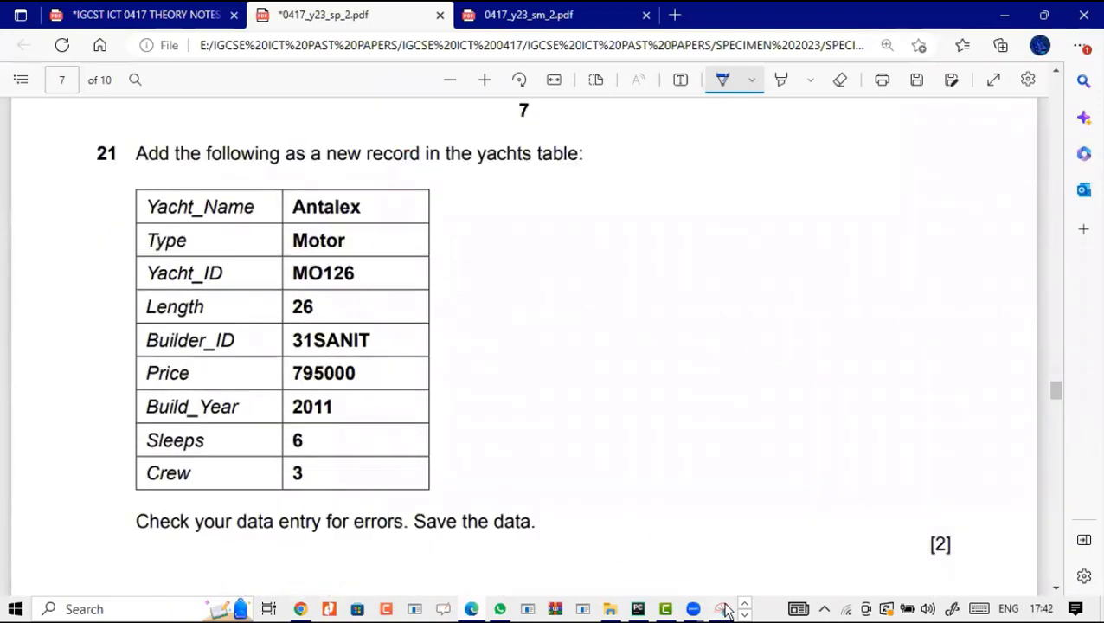
# Switch to Access, open SP02YACHTS to view the blank new-record row after its last record, and close the table.
pyautogui.click(659, 609)
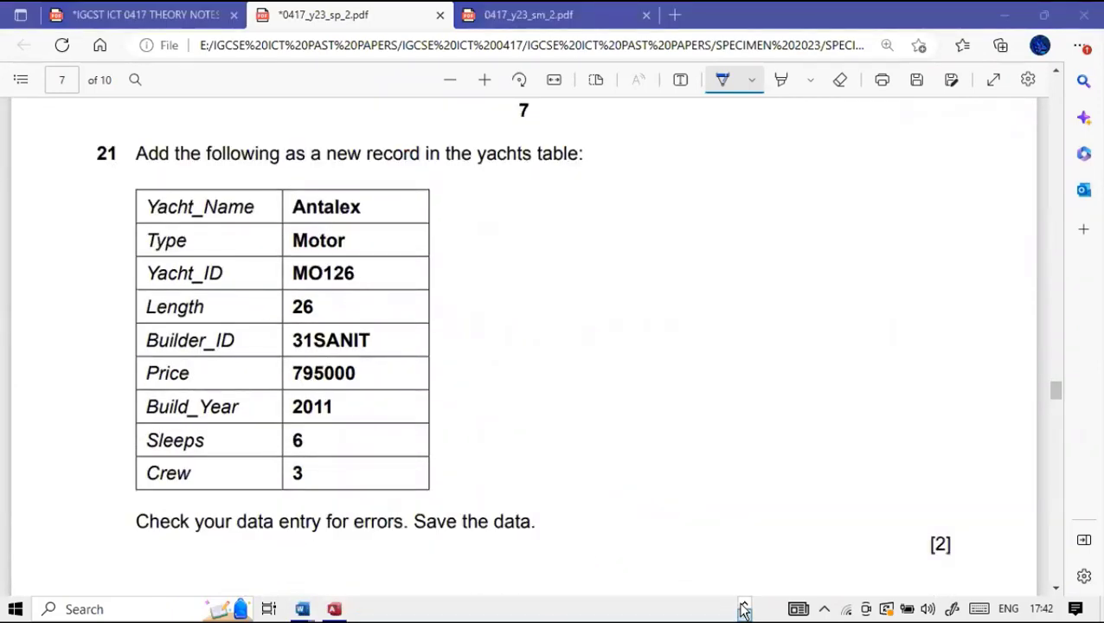
pyautogui.click(336, 607)
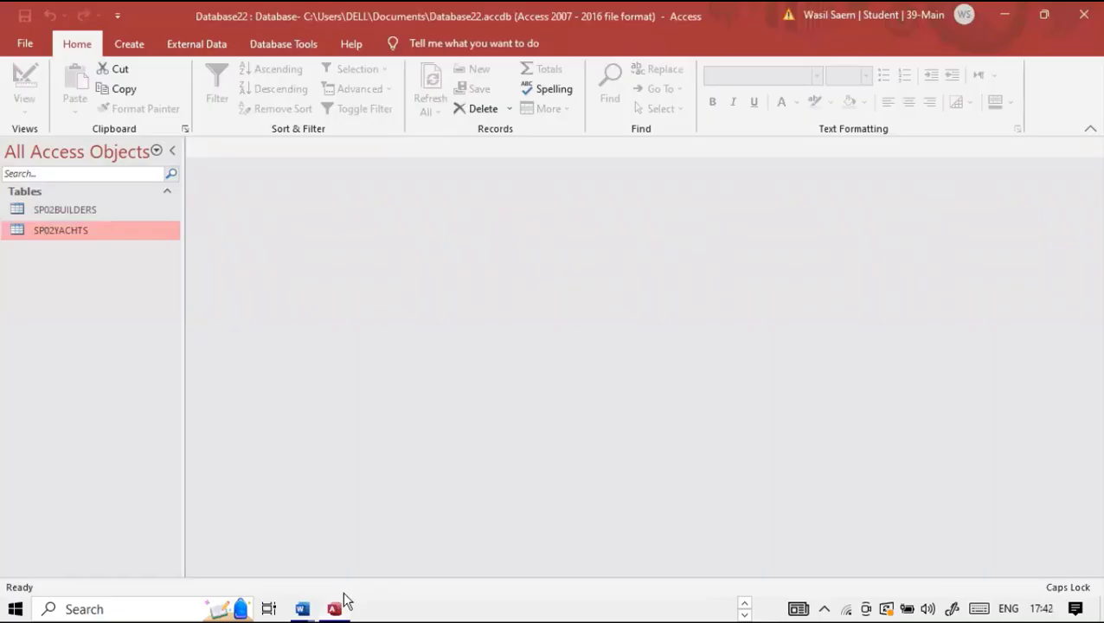
pyautogui.doubleClick(108, 227)
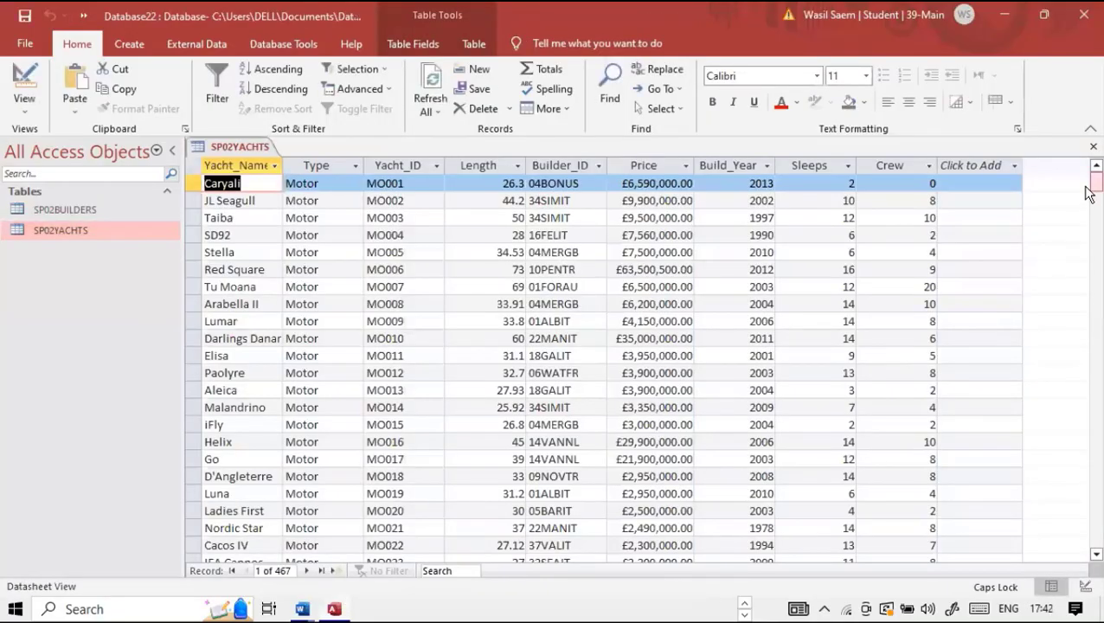
pyautogui.moveTo(1088, 194); pyautogui.dragTo(1092, 541)
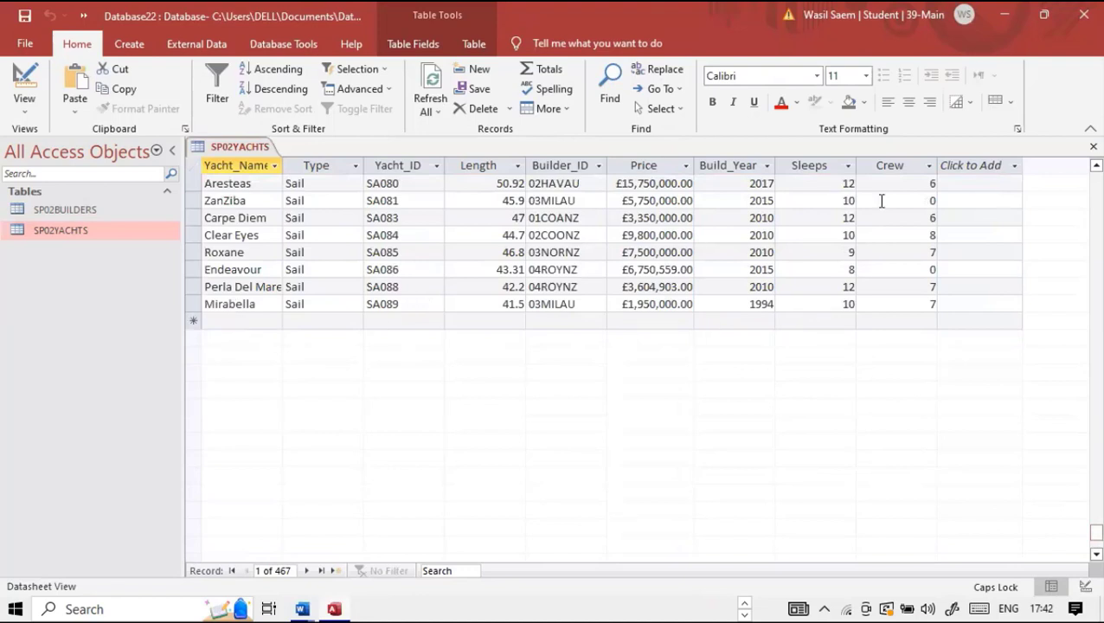
pyautogui.click(1093, 146)
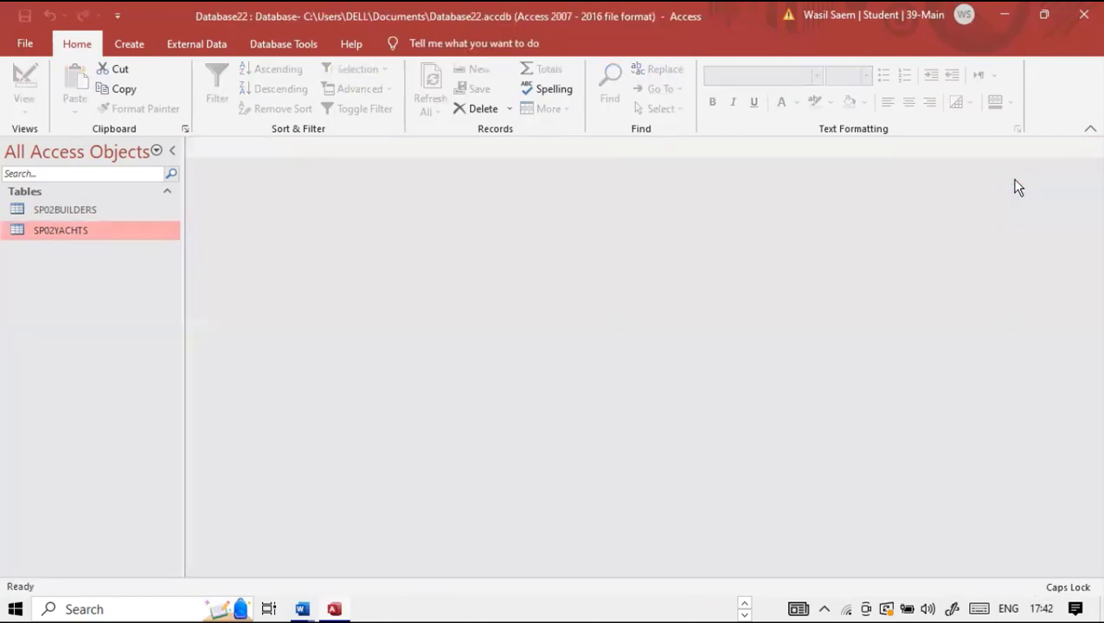
# Return to the exam paper in Edge, go to question 22 and underline the word "tabular" in ink.
pyautogui.click(744, 613)
pyautogui.click(471, 609)
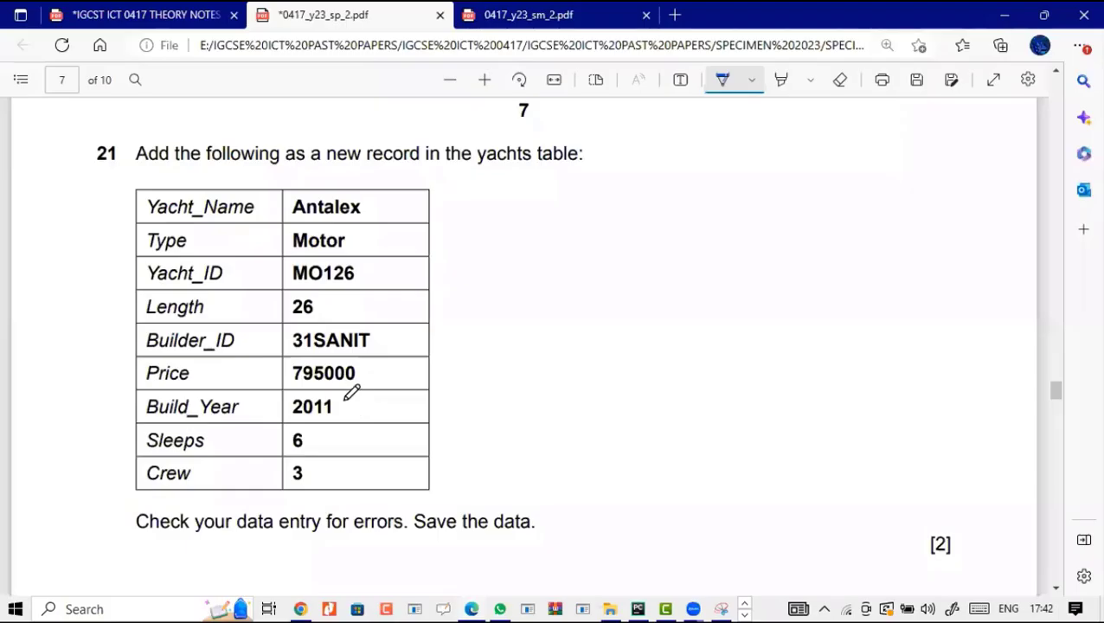
pyautogui.scroll(-5, 351, 392)
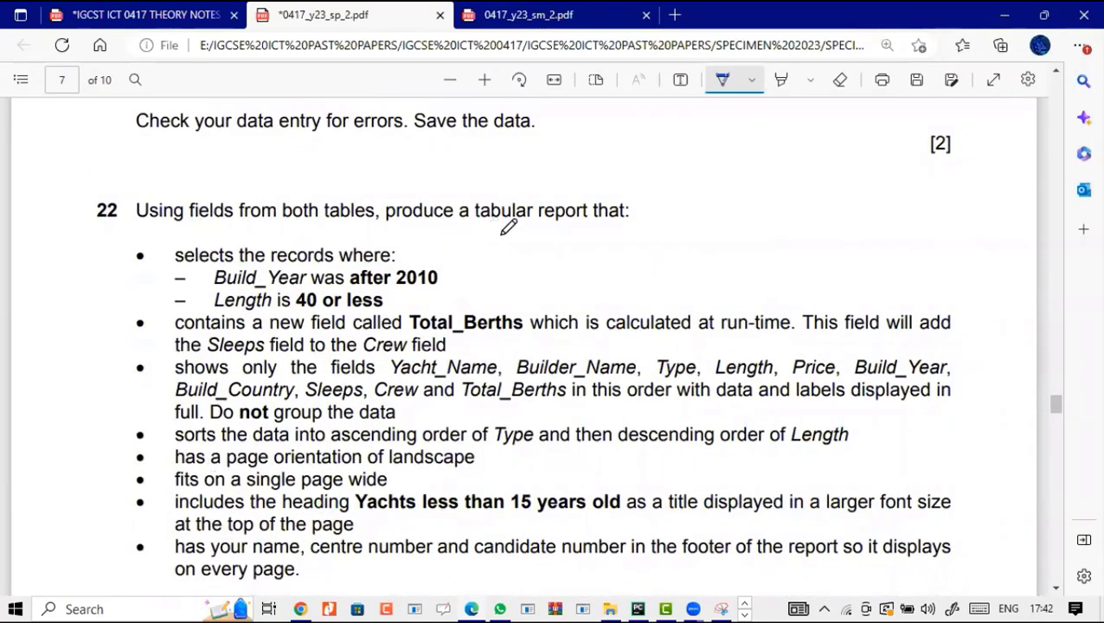
pyautogui.moveTo(474, 224); pyautogui.dragTo(529, 225)
pyautogui.scroll(-1, 479, 270)
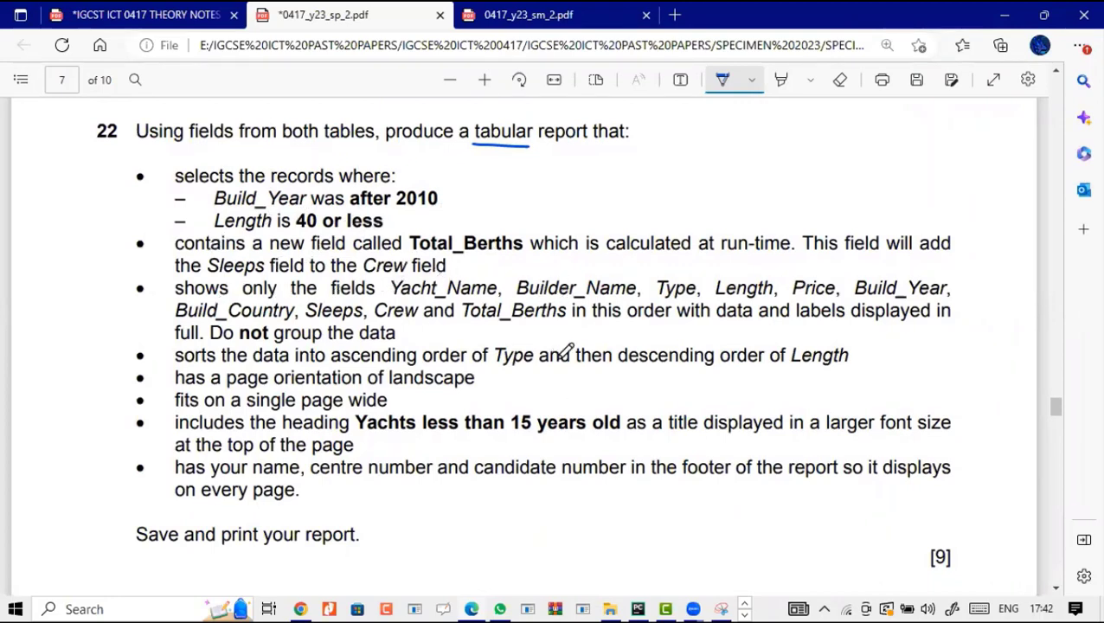
# In Access, start a query design with SP02BUILDERS and SP02YACHTS, and enlarge both table boxes to show more fields.
pyautogui.click(744, 612)
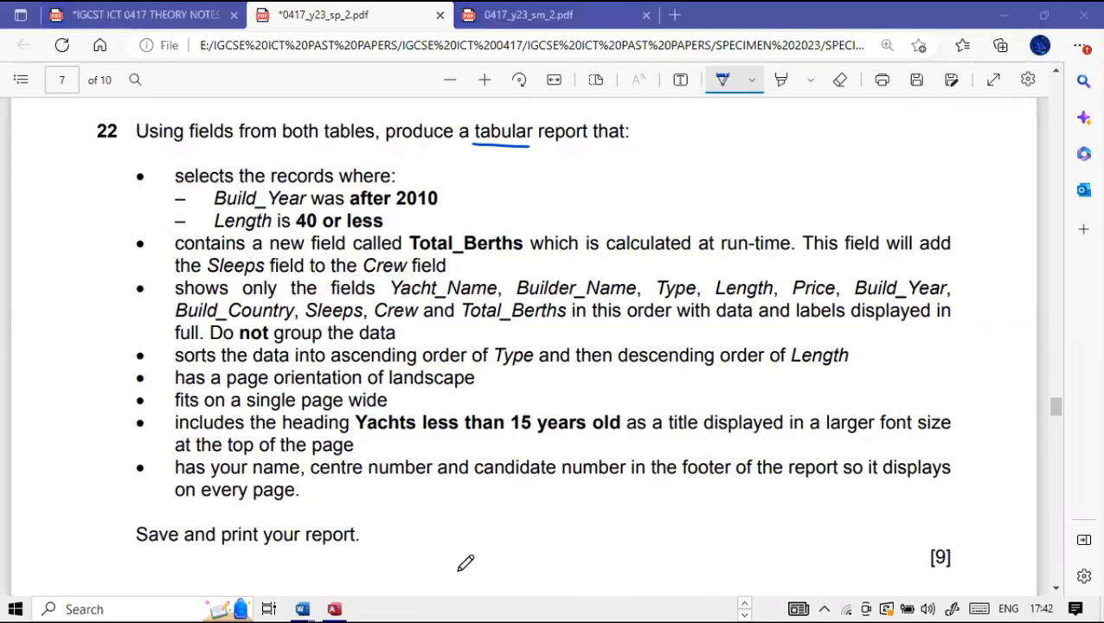
pyautogui.click(334, 609)
pyautogui.click(129, 43)
pyautogui.click(274, 104)
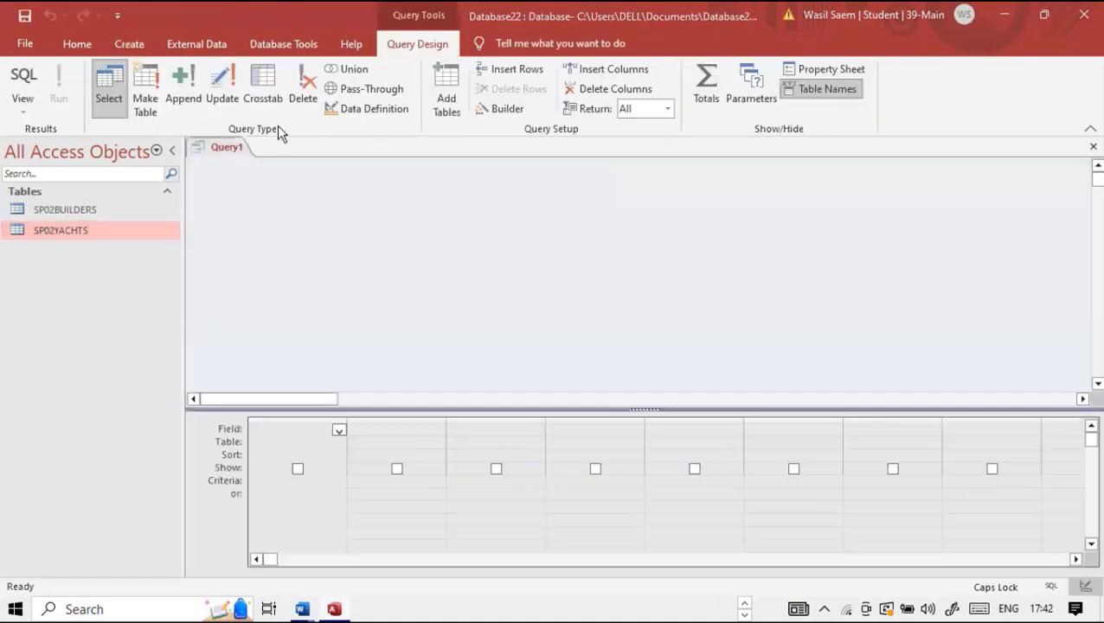
pyautogui.hotkey('shift', 'Down')
pyautogui.click(580, 573)
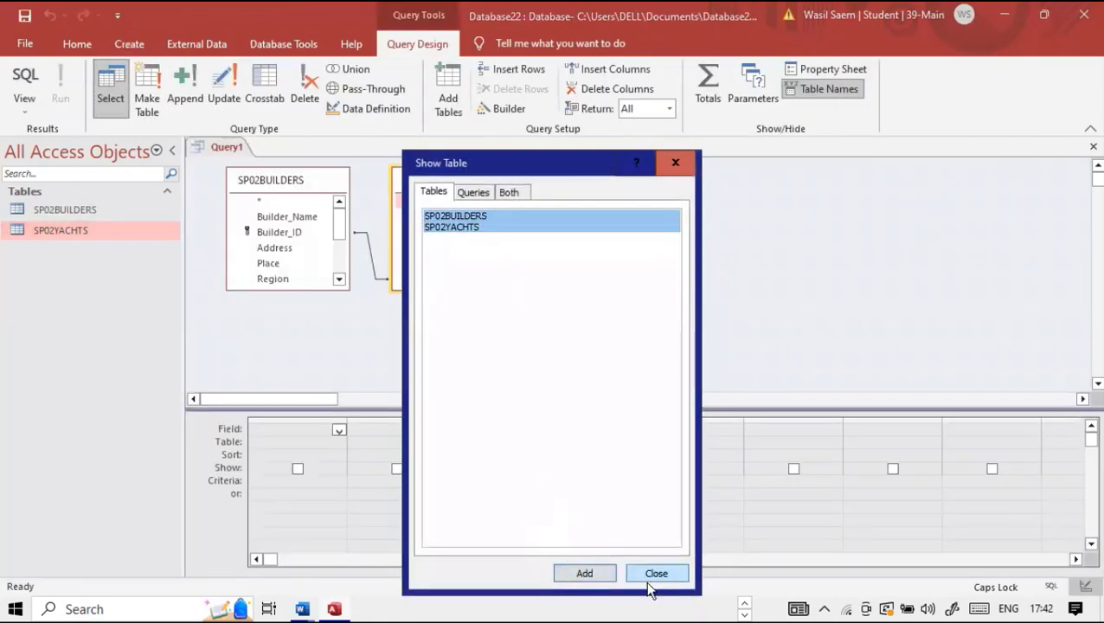
pyautogui.click(650, 575)
pyautogui.moveTo(299, 290); pyautogui.dragTo(299, 367)
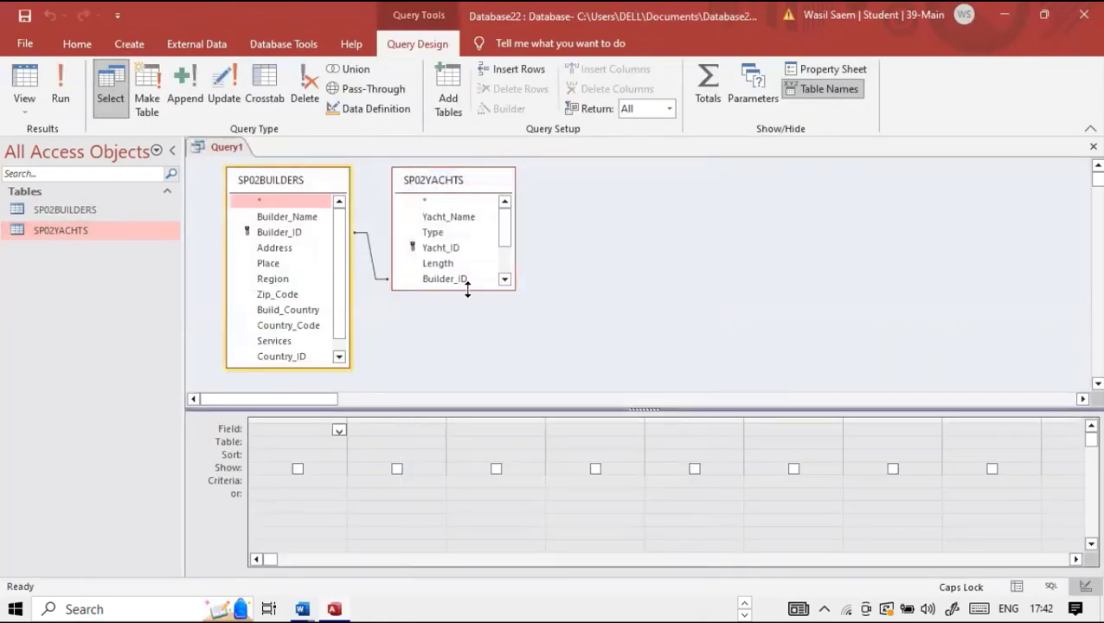
pyautogui.moveTo(468, 289); pyautogui.dragTo(467, 365)
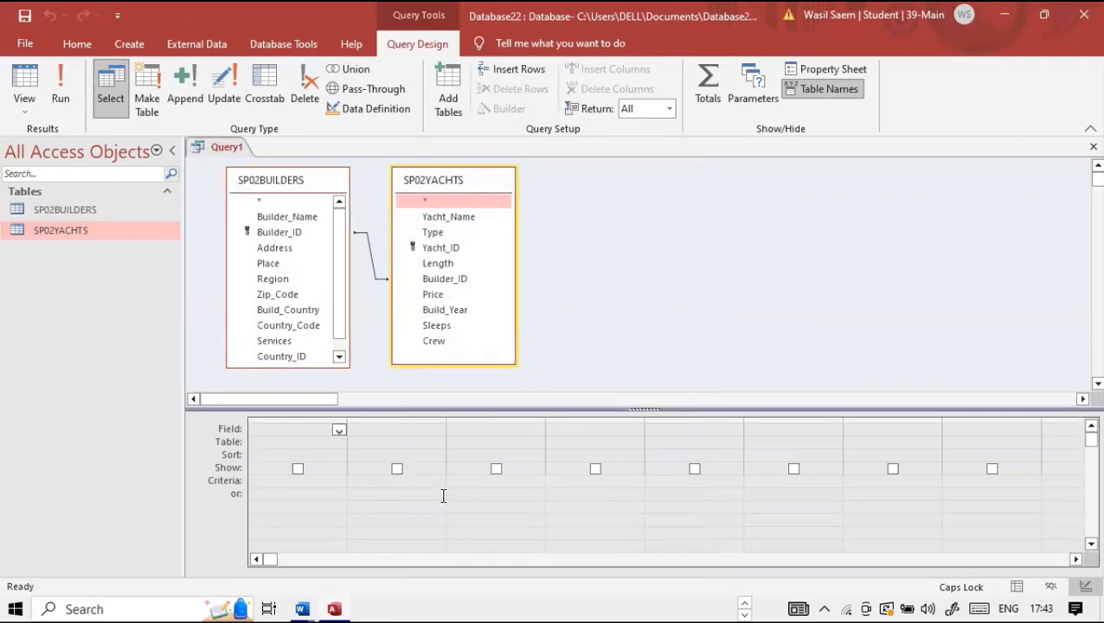
# Check question 22's field order in the exam paper, and add Yacht_Name, Builder_Name and Type to the query in Access.
pyautogui.press('super+Tab')
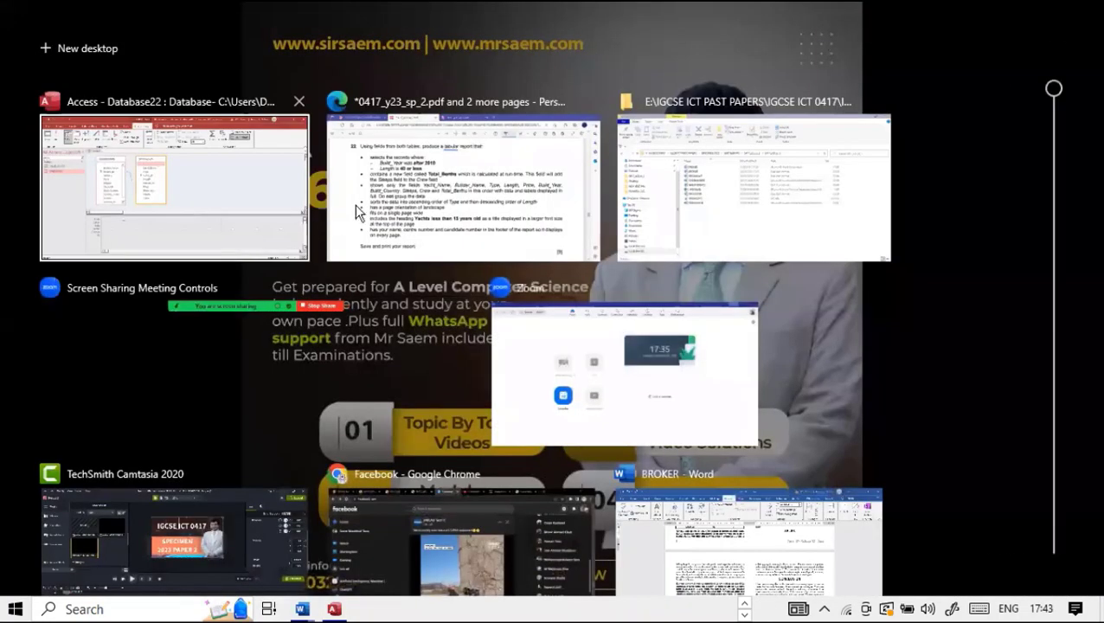
pyautogui.click(382, 211)
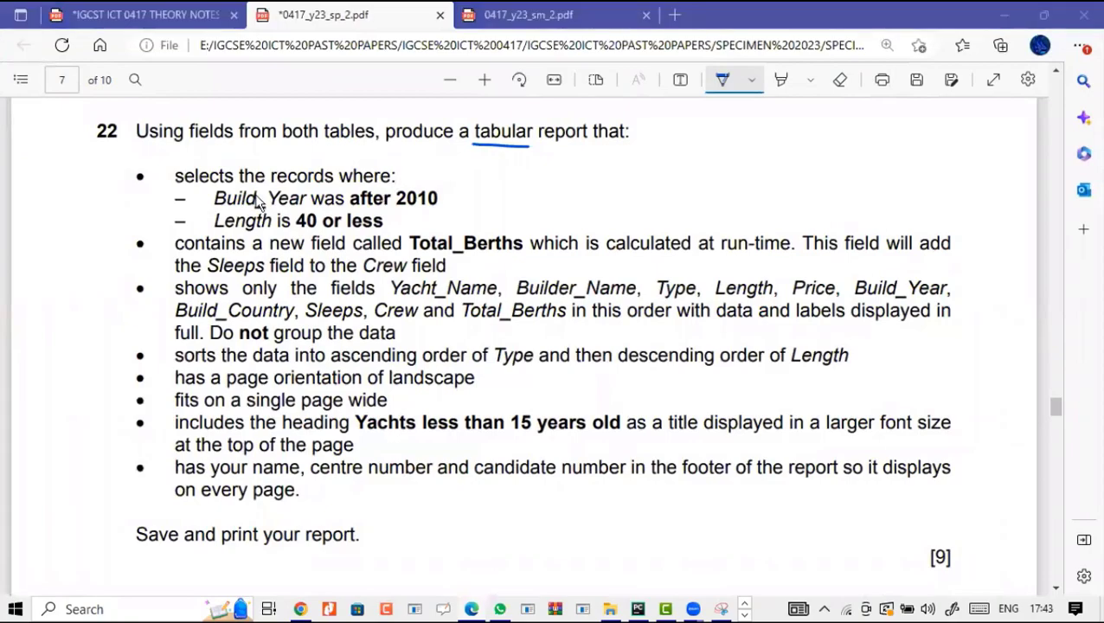
pyautogui.press('super+Tab')
pyautogui.click(435, 229)
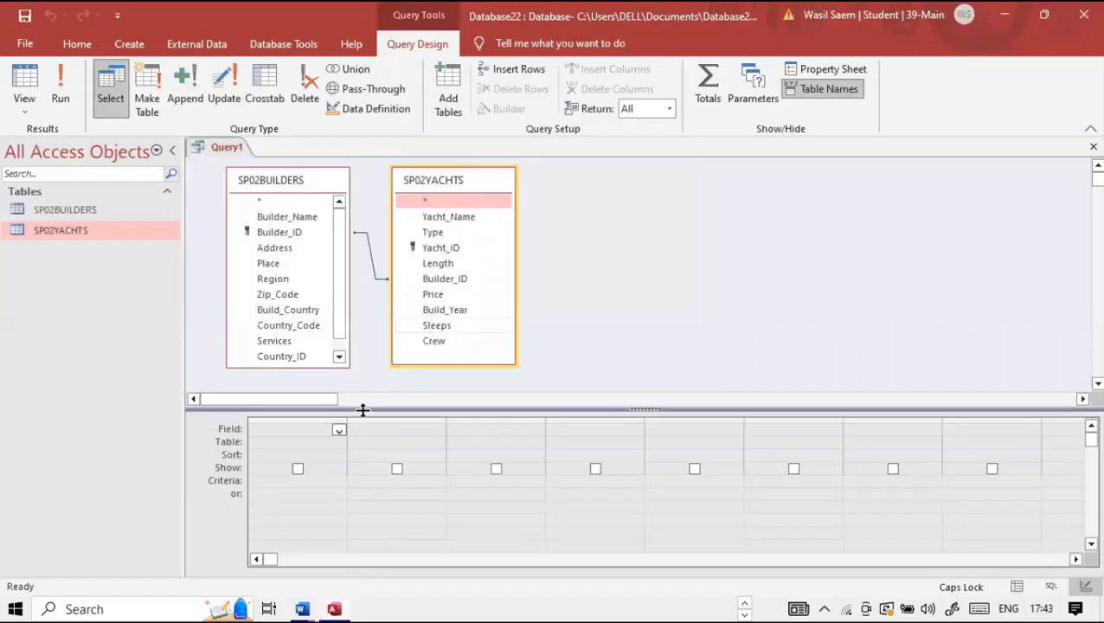
pyautogui.doubleClick(459, 223)
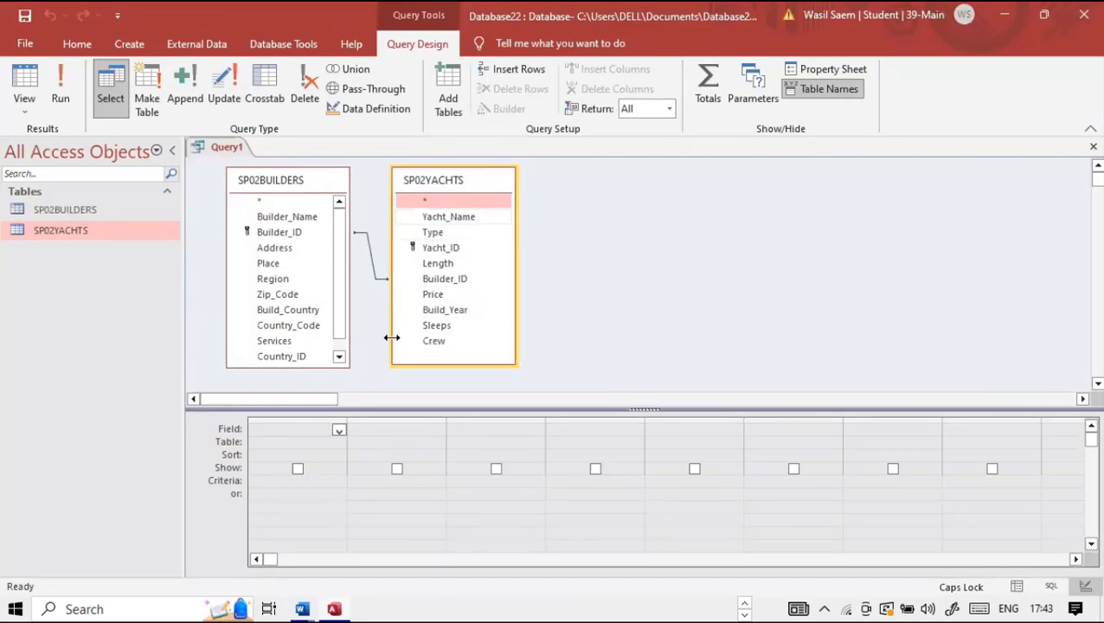
pyautogui.doubleClick(346, 364)
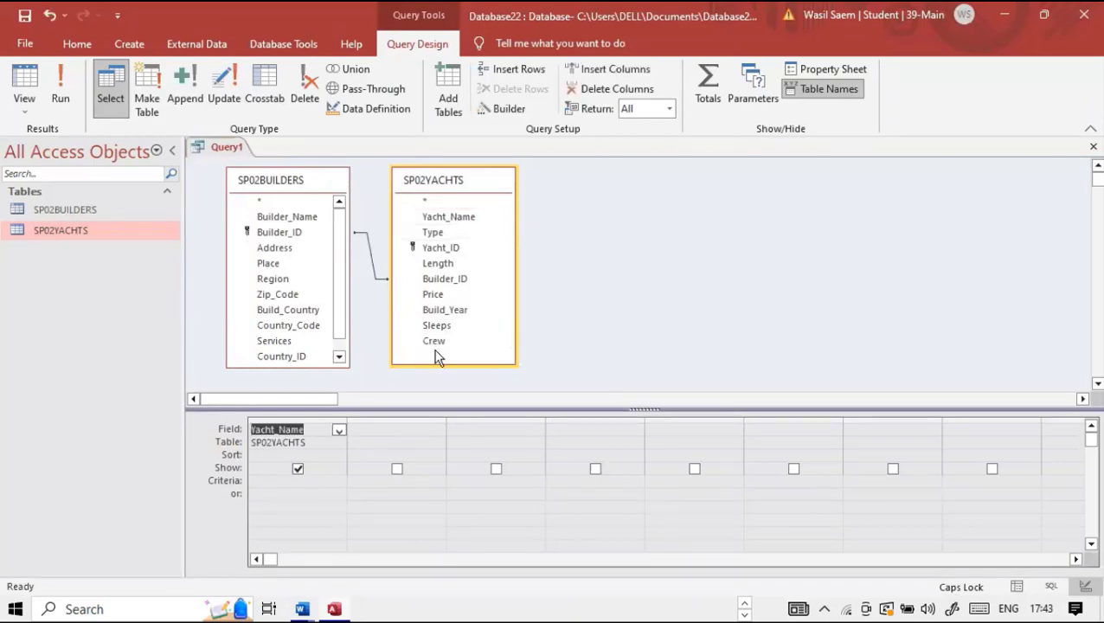
pyautogui.doubleClick(326, 220)
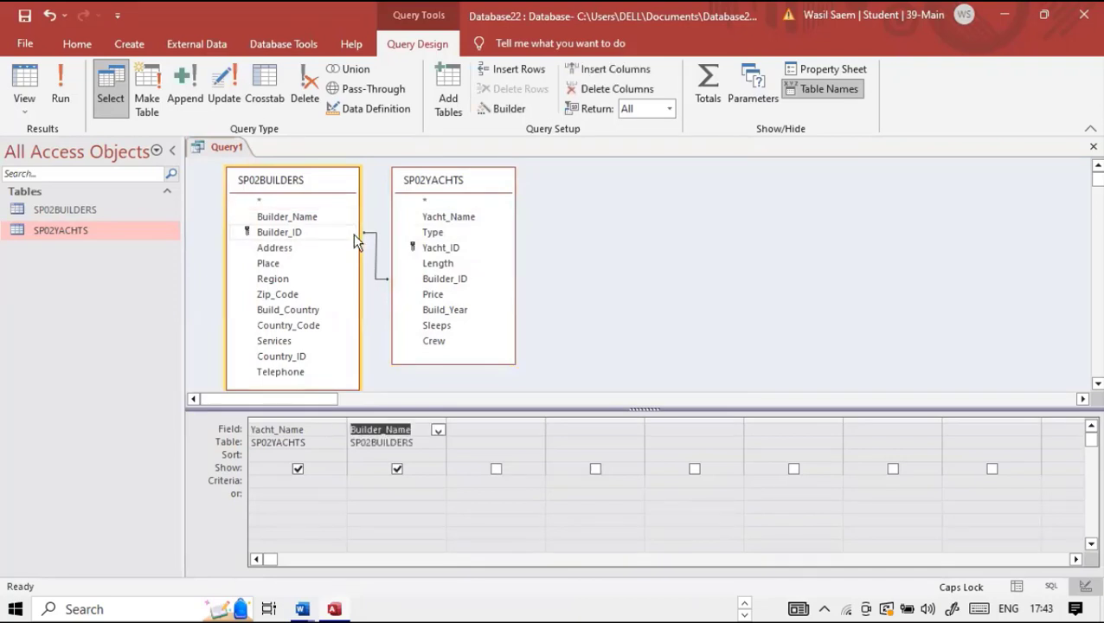
pyautogui.doubleClick(485, 233)
# Recheck the field list in the exam paper, and add Length, Price and Build_Year from SP02YACHTS to the query in Access.
pyautogui.press('super+Tab')
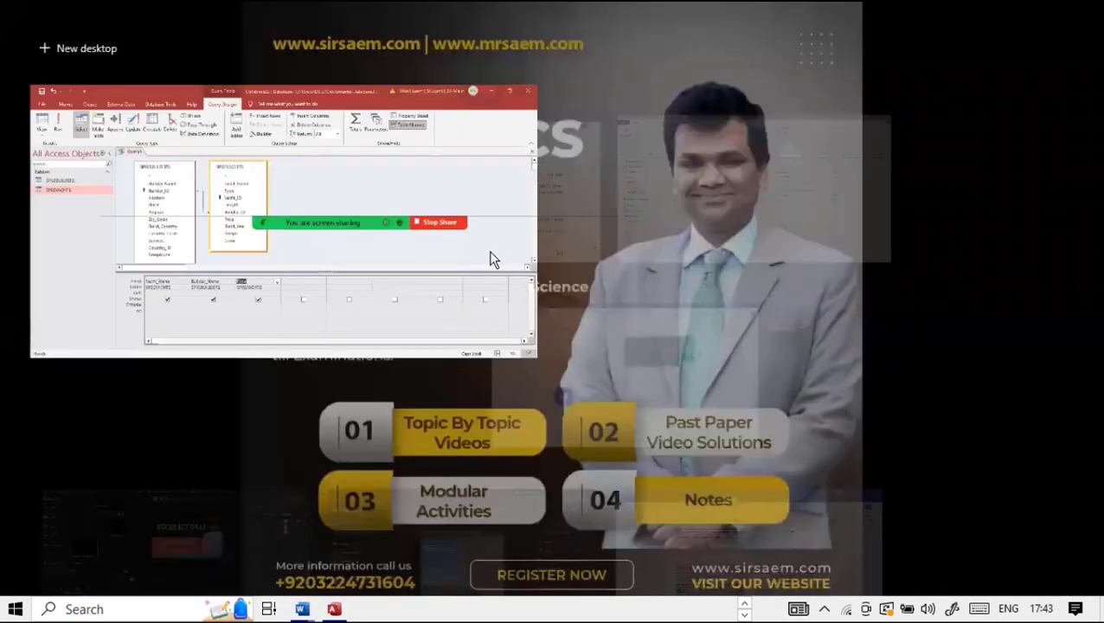
pyautogui.click(433, 223)
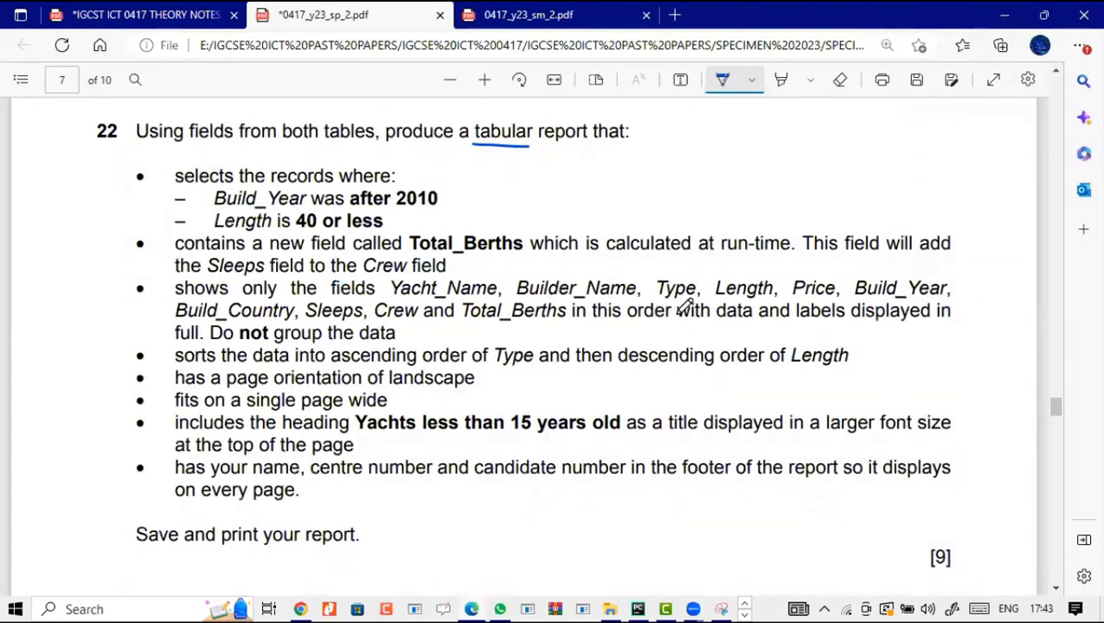
pyautogui.press('super+Tab')
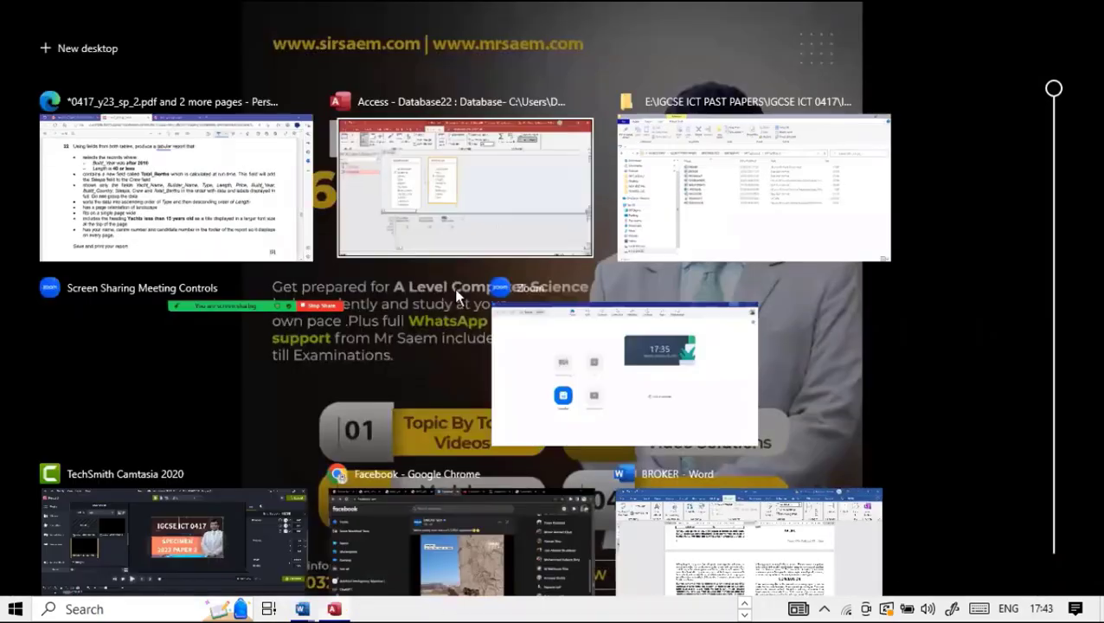
pyautogui.click(350, 246)
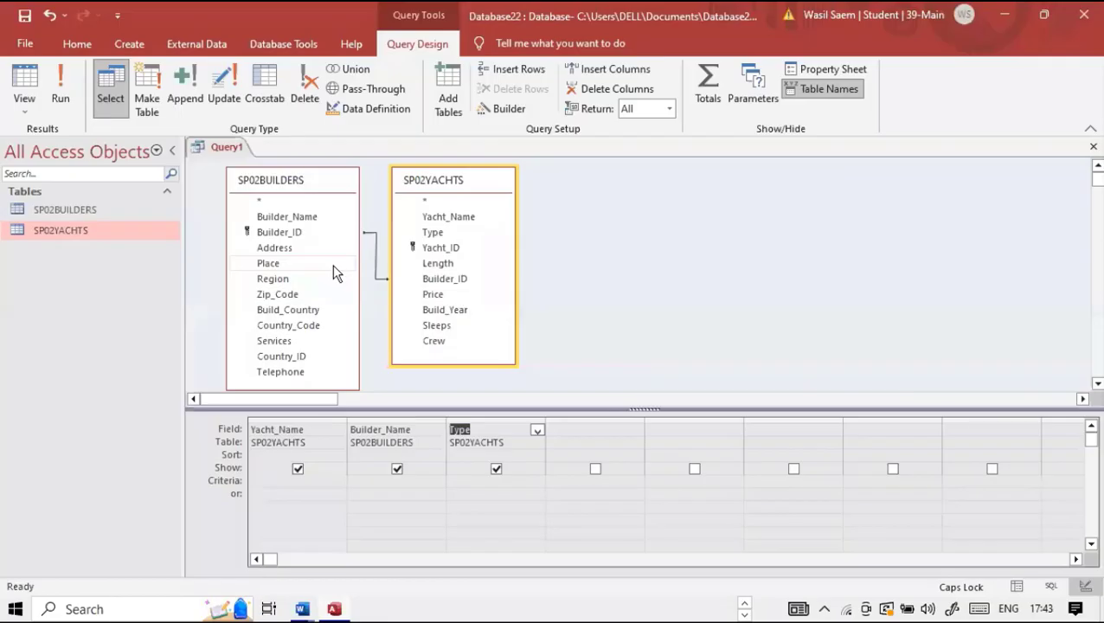
pyautogui.doubleClick(447, 264)
pyautogui.doubleClick(450, 295)
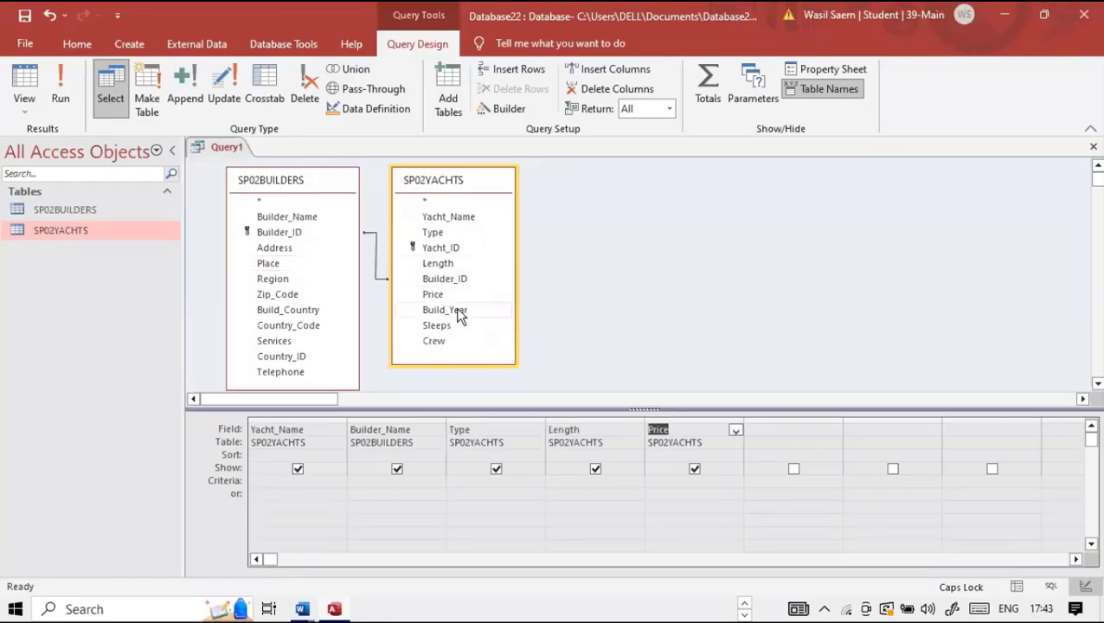
pyautogui.doubleClick(484, 317)
# Check the next required field in the exam paper, and add Build_Country from SP02BUILDERS to the query in Access.
pyautogui.press('super+Tab')
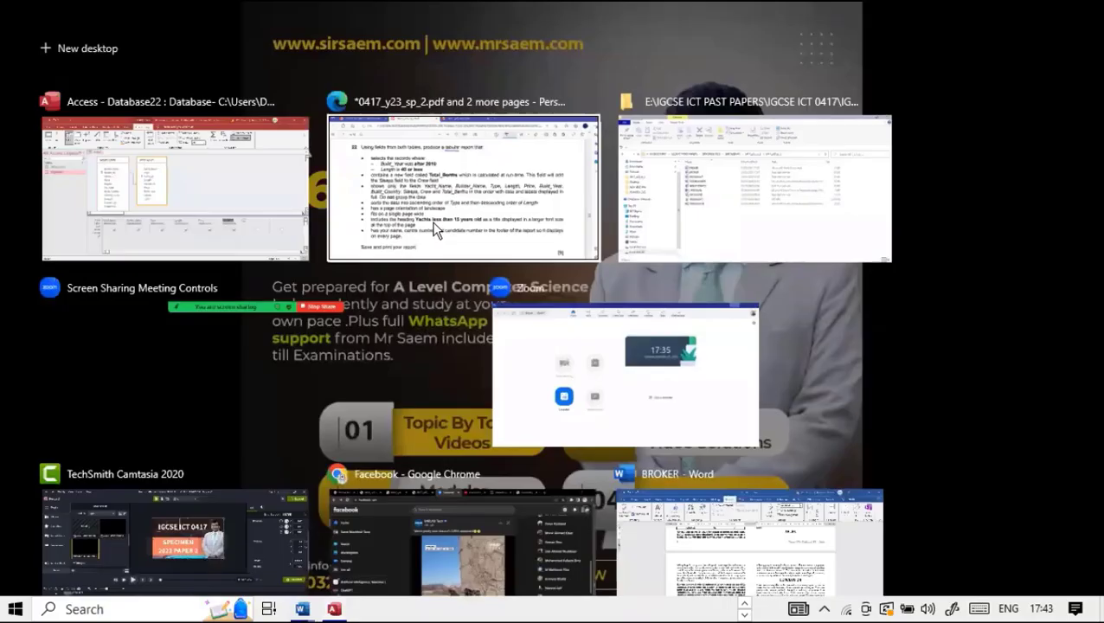
pyautogui.click(441, 209)
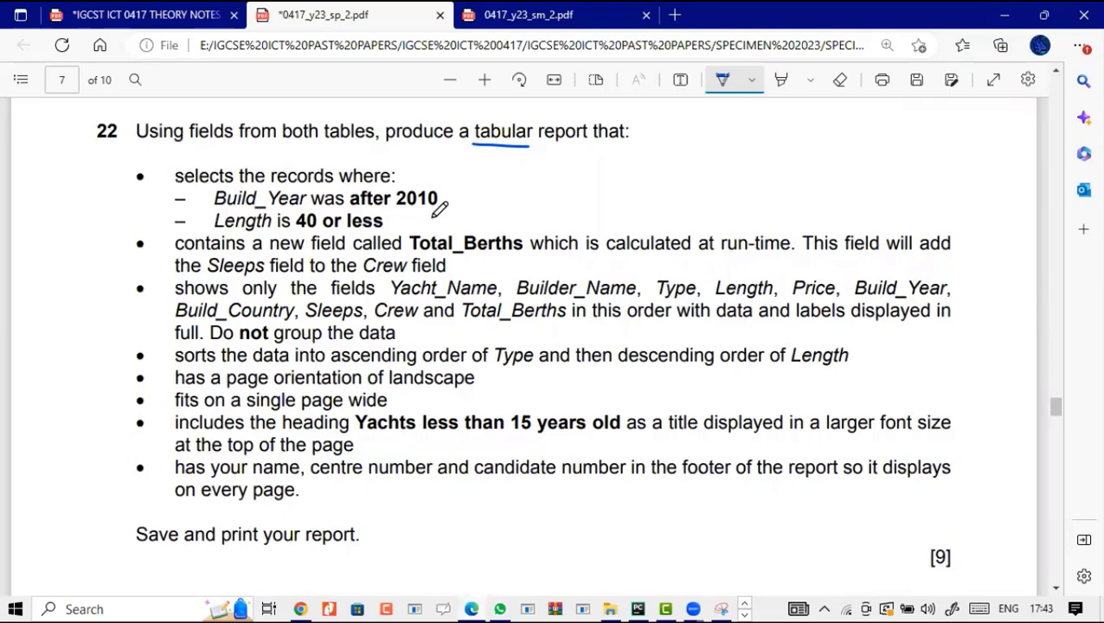
pyautogui.press('super+Tab')
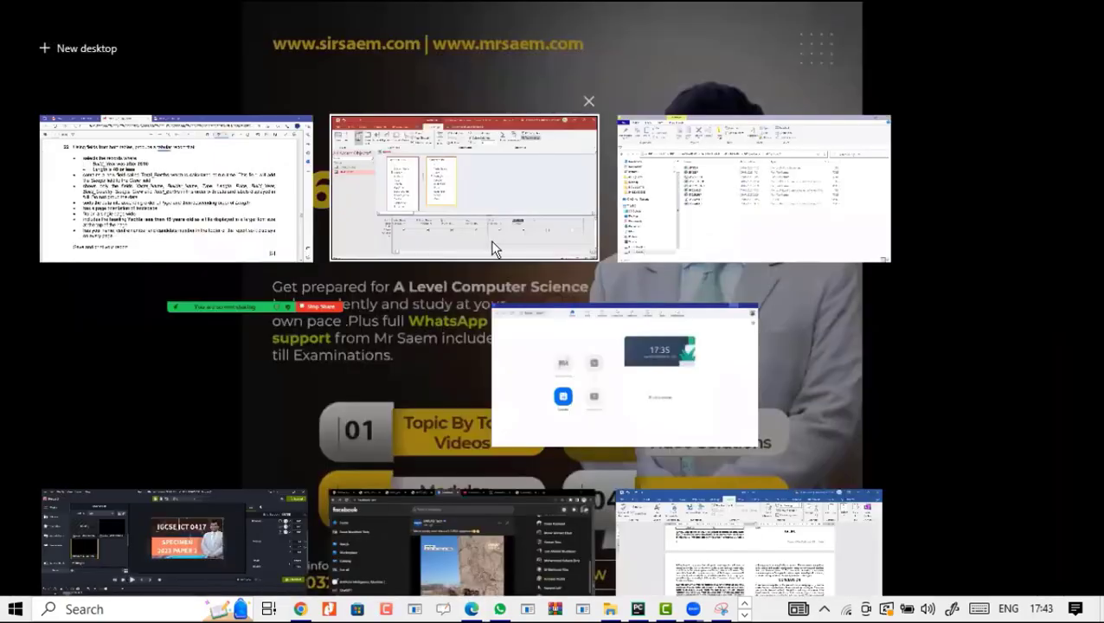
pyautogui.click(492, 245)
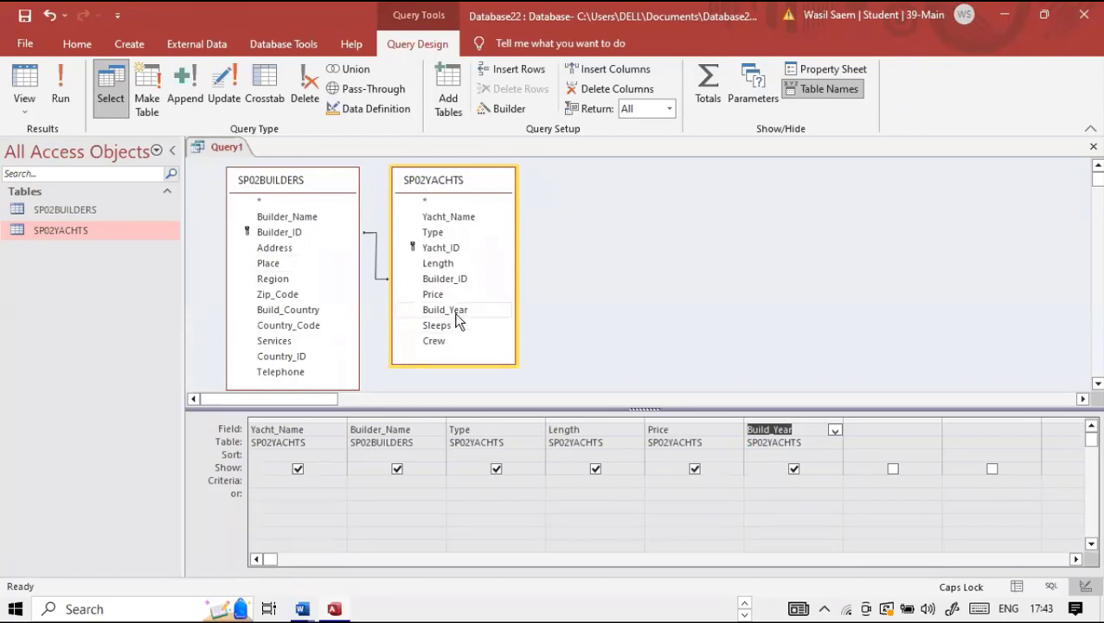
pyautogui.doubleClick(321, 311)
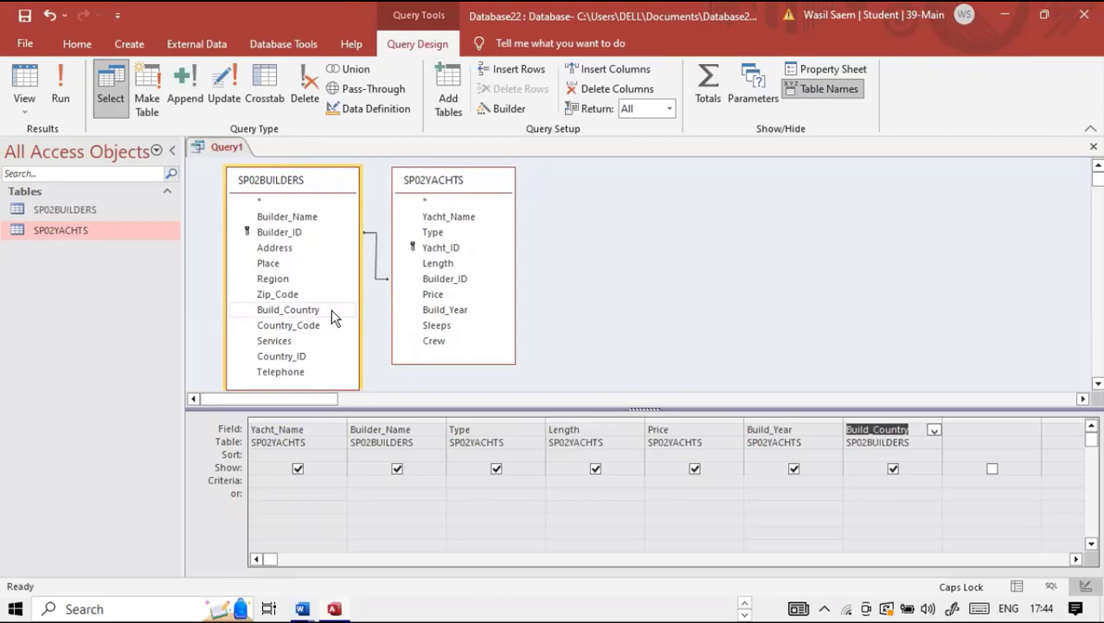
# Check the next required fields in the exam paper, and add Sleeps and Crew from SP02YACHTS to the query in Access.
pyautogui.press('super+Tab')
pyautogui.click(416, 203)
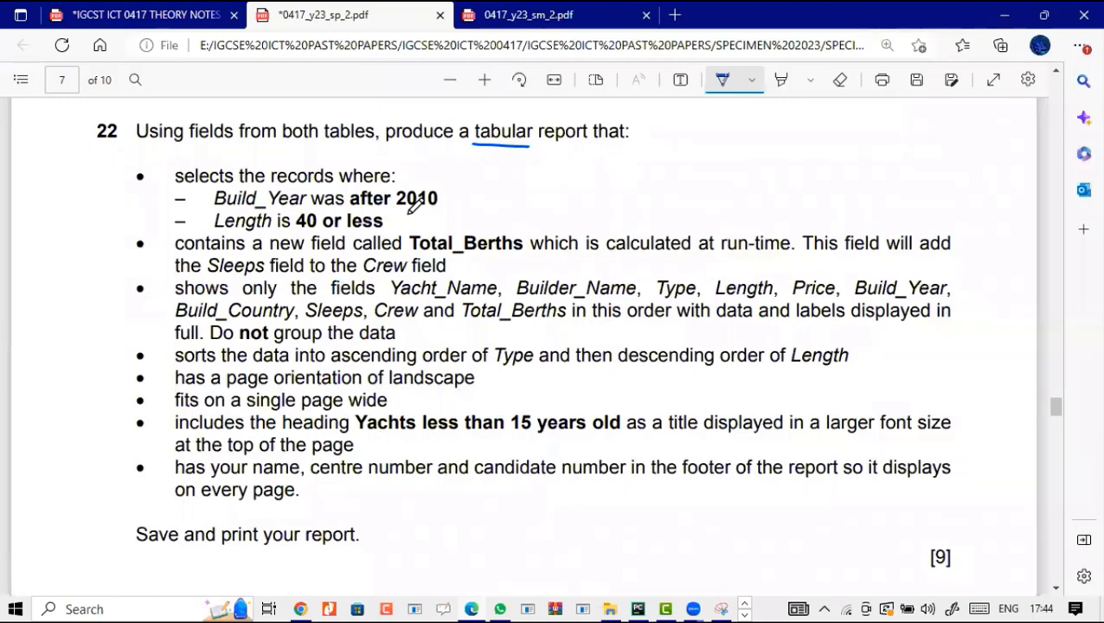
pyautogui.press('super+Tab')
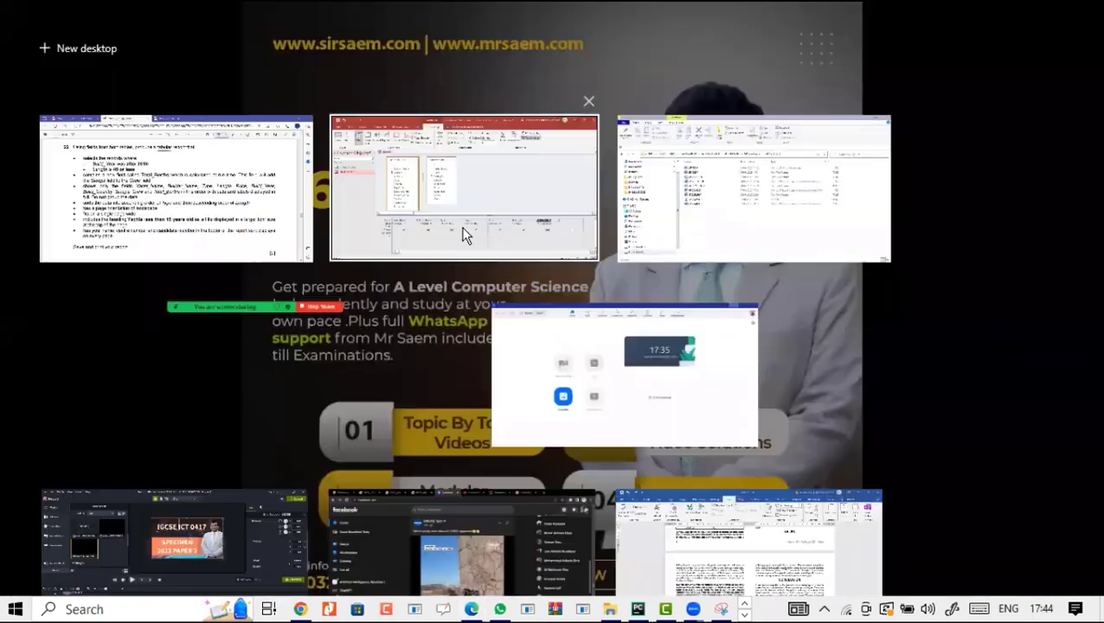
pyautogui.click(468, 250)
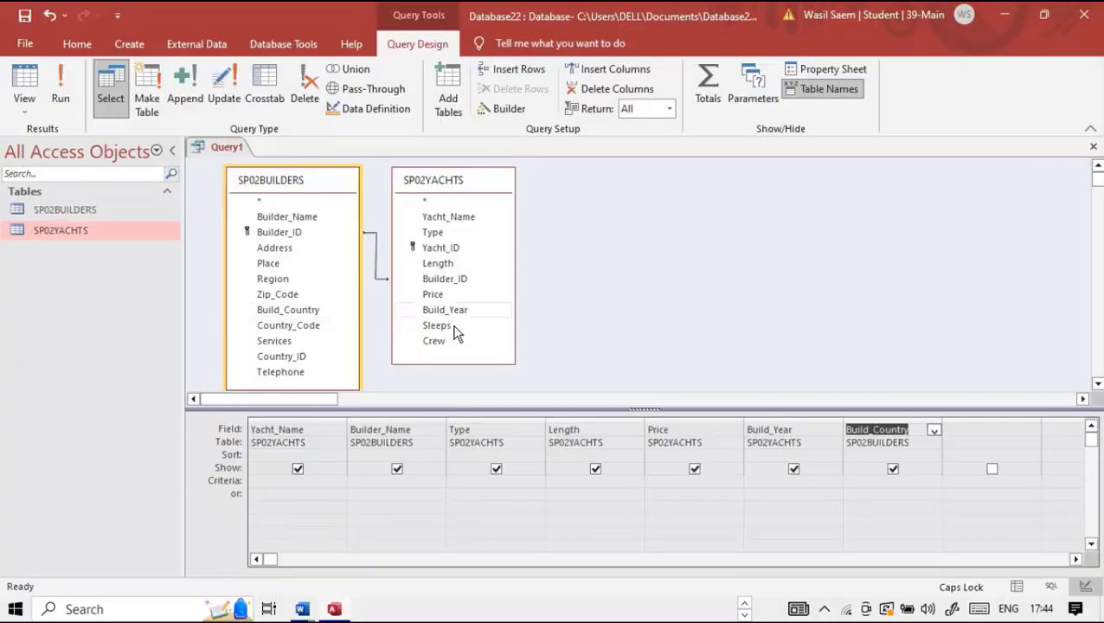
pyautogui.doubleClick(447, 328)
# In the exam paper, underline the calculated field name Total_Berths in question 22 and copy it.
pyautogui.press('super+Tab')
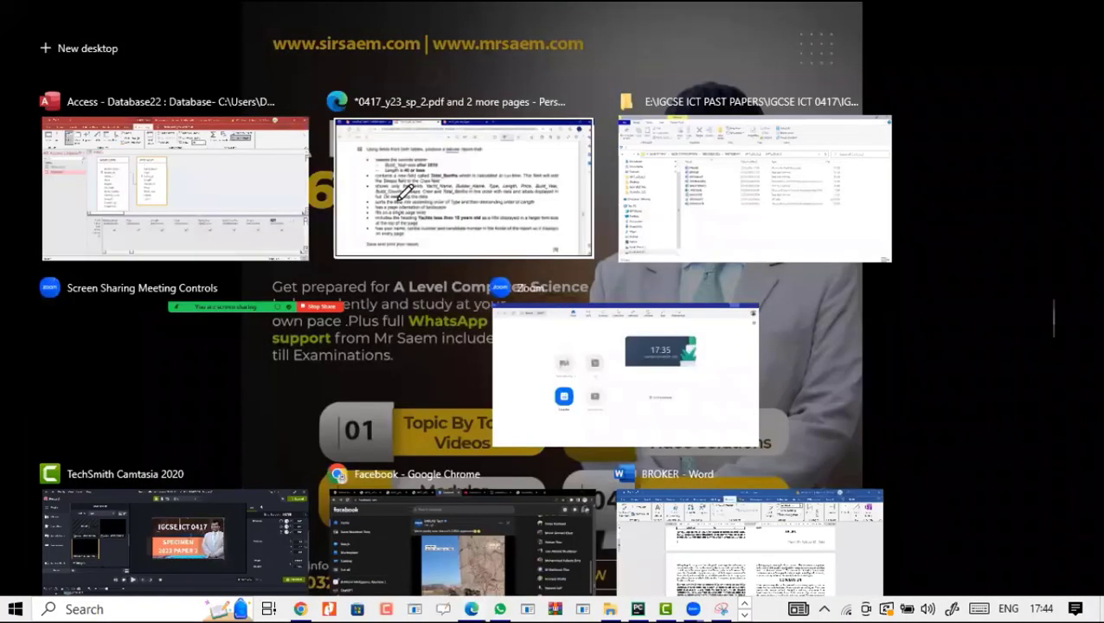
pyautogui.click(403, 194)
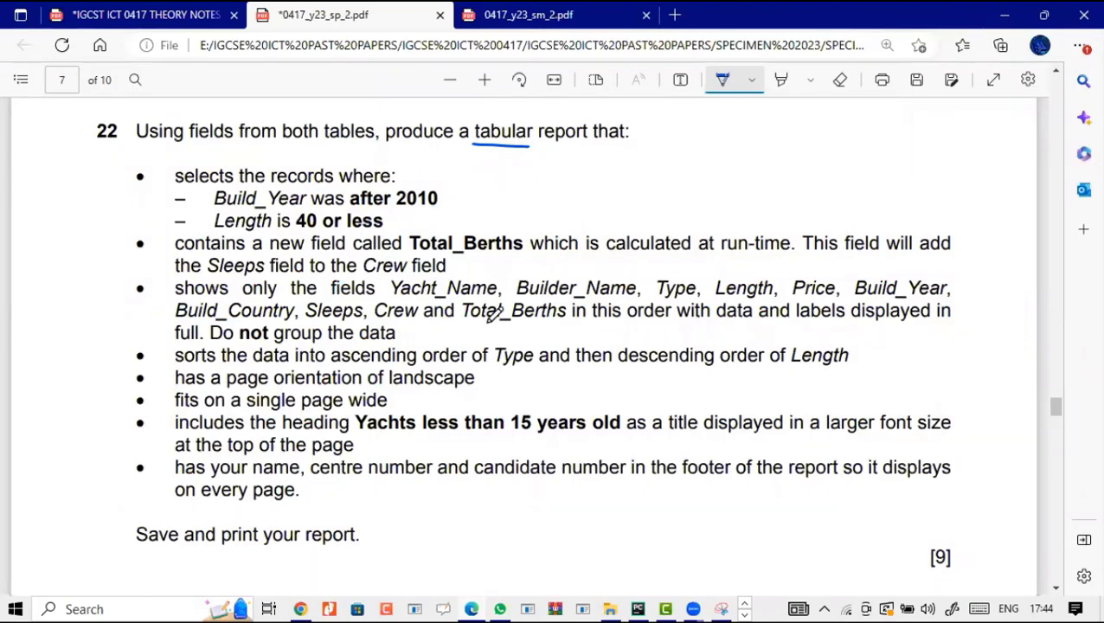
pyautogui.moveTo(414, 257); pyautogui.dragTo(510, 257)
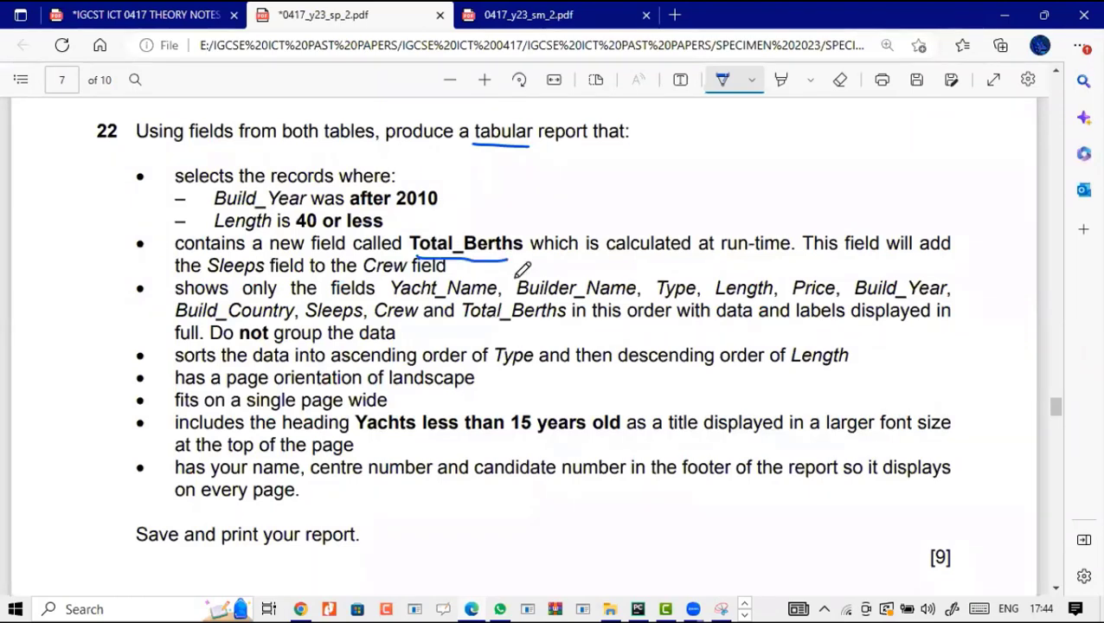
pyautogui.press('super+Tab')
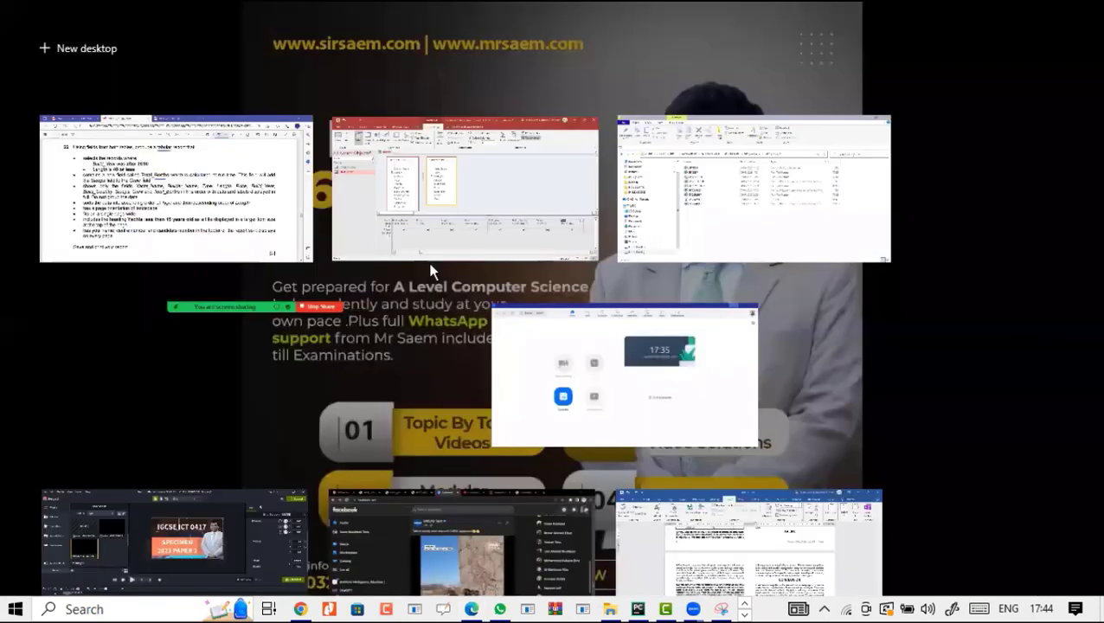
pyautogui.press('super+Tab')
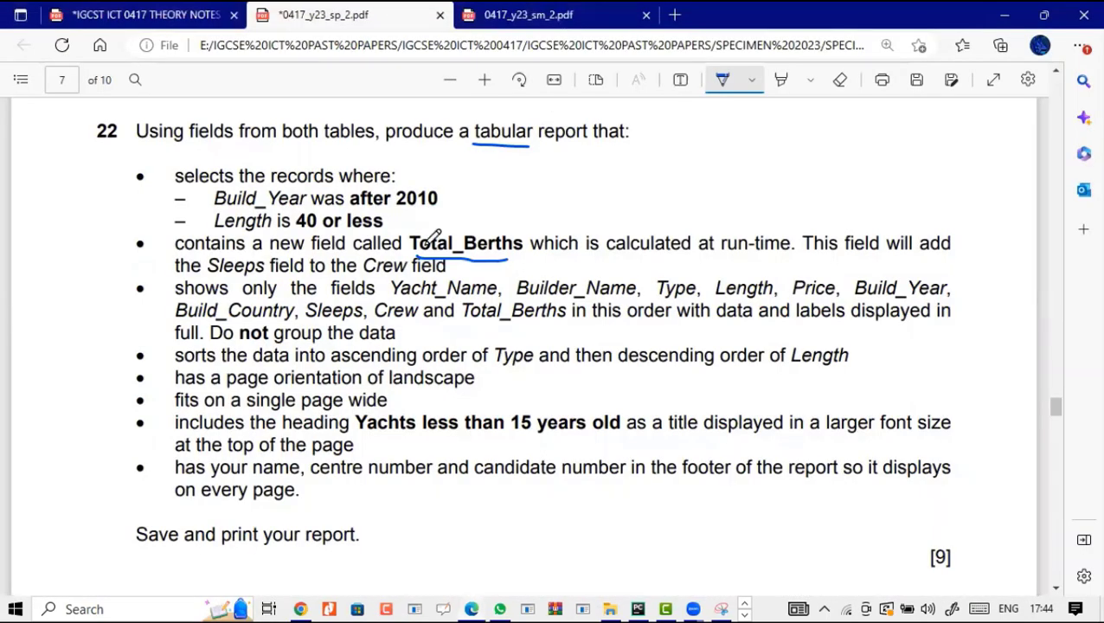
pyautogui.press('Escape')
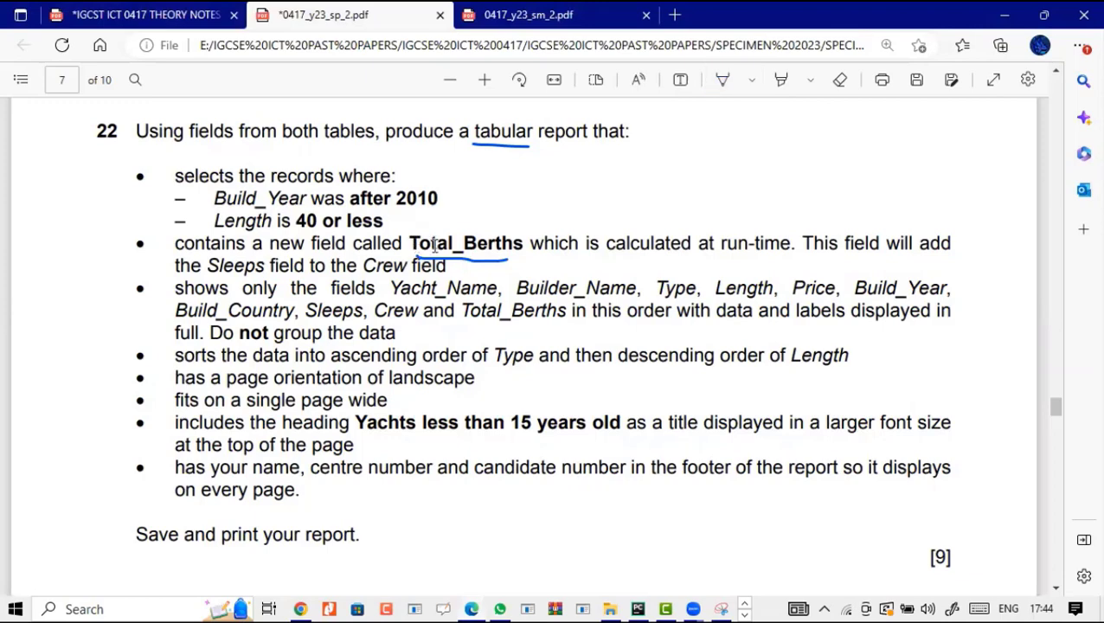
pyautogui.doubleClick(515, 244)
pyautogui.hotkey('ctrl', 'c')
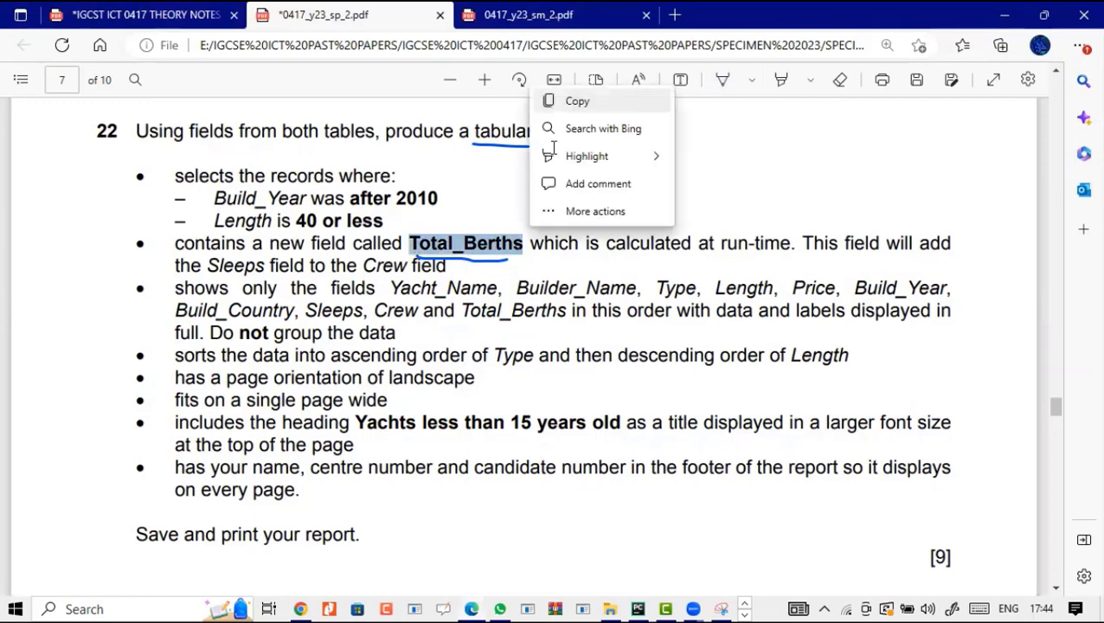
# In Access, paste Total_Berths as the field name in the empty query column after Crew.
pyautogui.press('super+Tab')
pyautogui.click(519, 241)
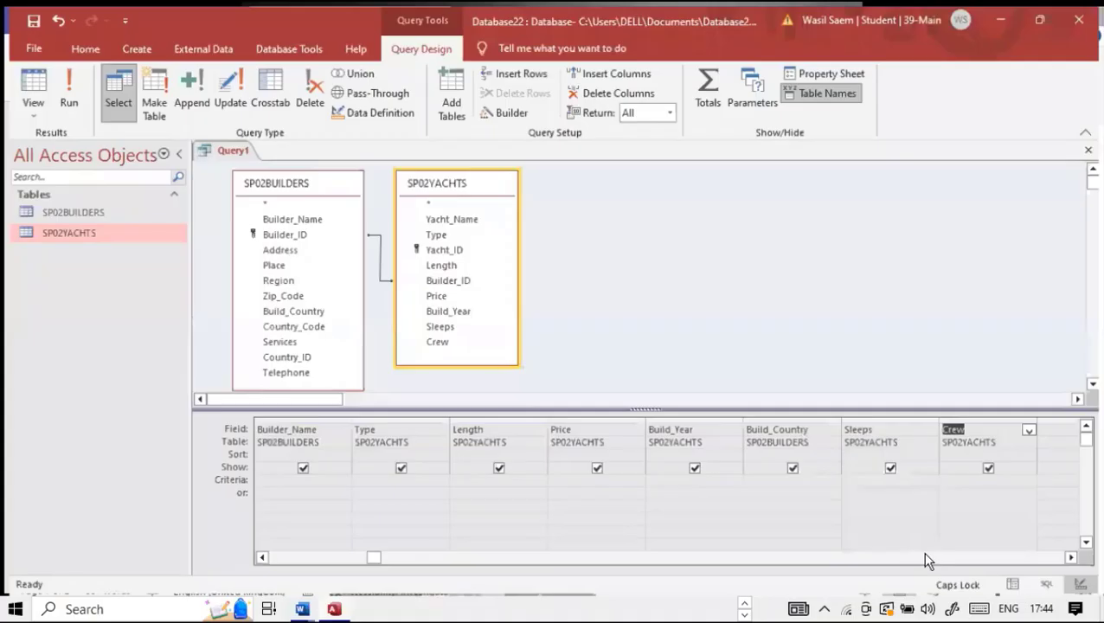
pyautogui.click(1076, 560)
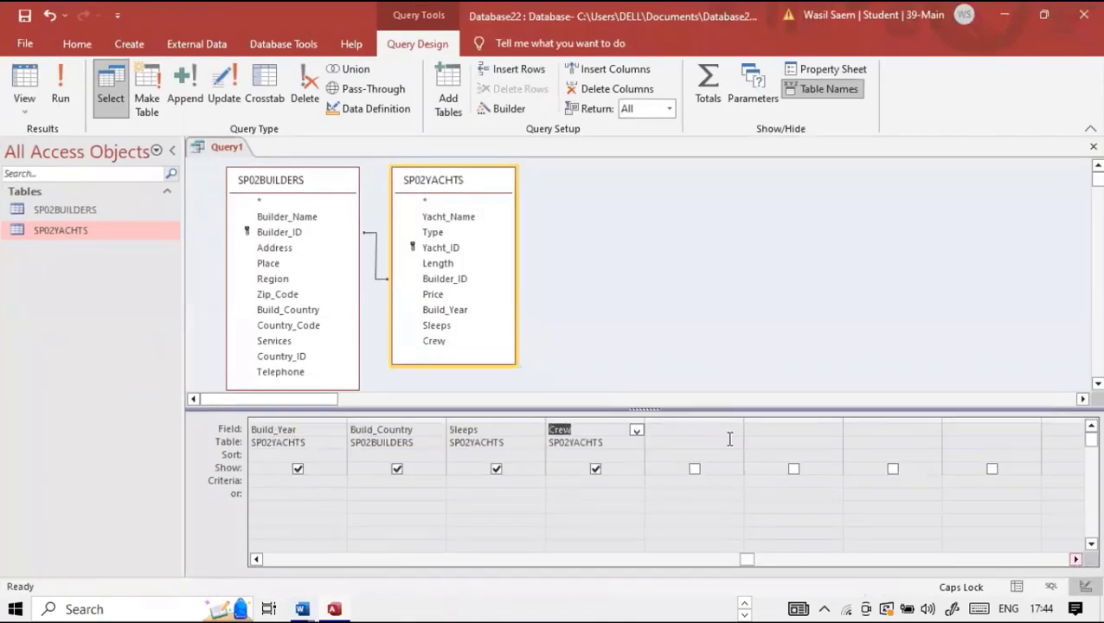
pyautogui.click(693, 429)
pyautogui.hotkey('ctrl', 'v')
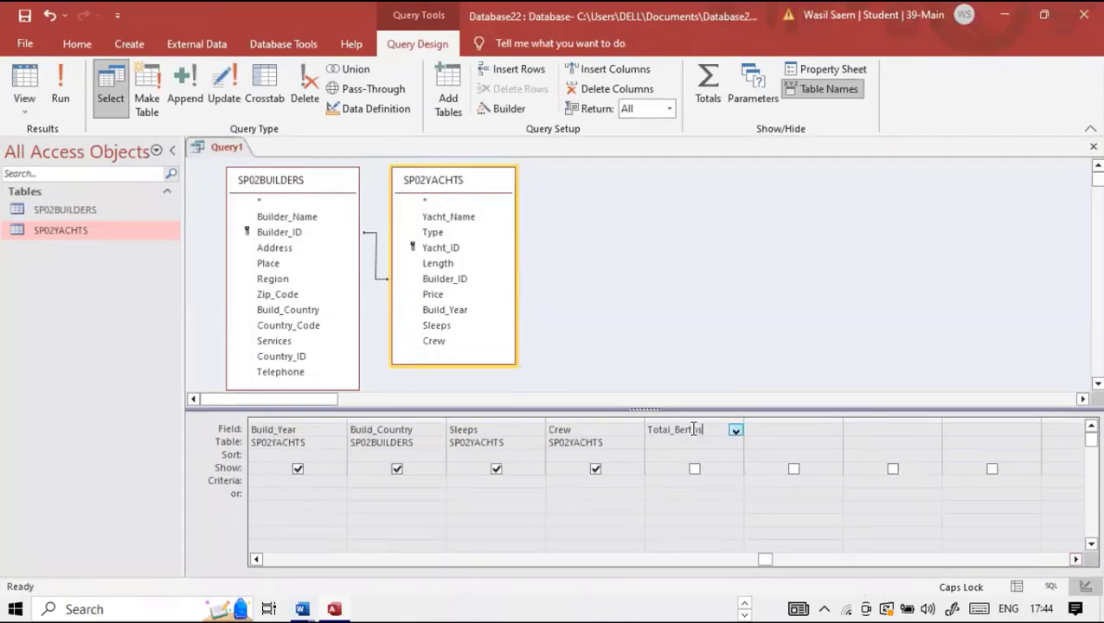
pyautogui.write(':')
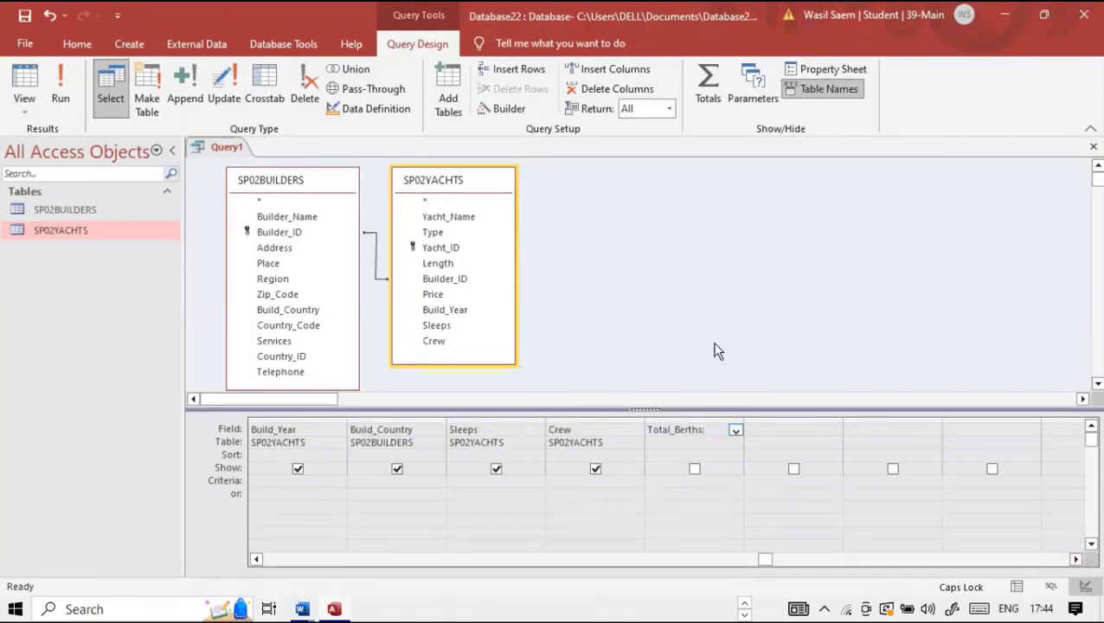
pyautogui.click(554, 314)
pyautogui.click(542, 356)
pyautogui.press('BackSpace')
# Check in the exam paper how Total_Berths is calculated, and widen its column in the Access query grid.
pyautogui.press('super+Tab')
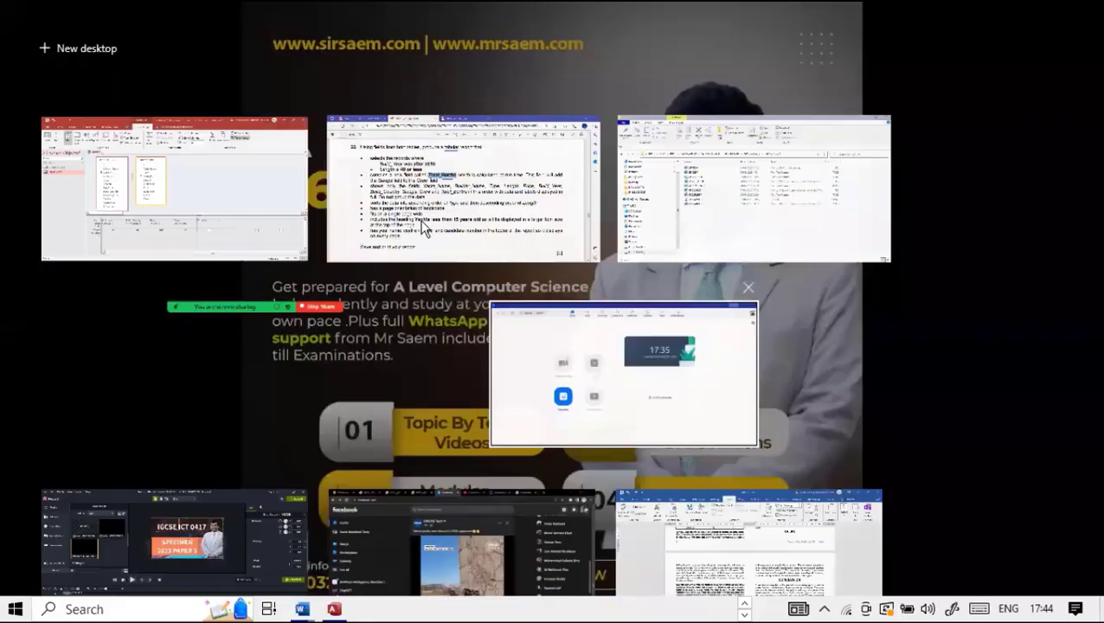
pyautogui.click(424, 229)
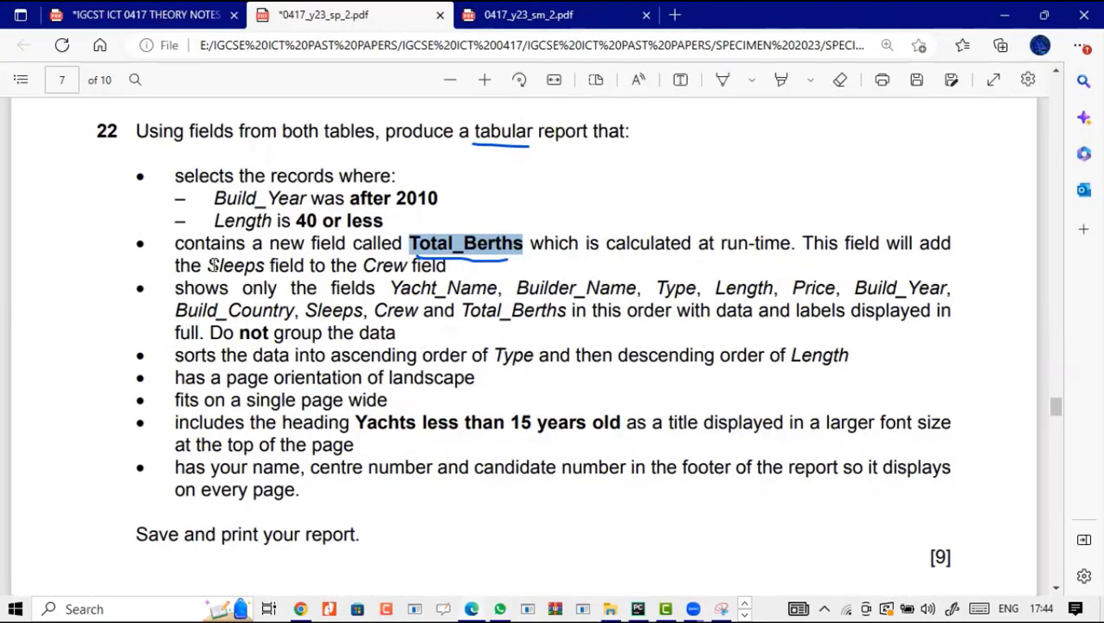
pyautogui.press('super+Tab')
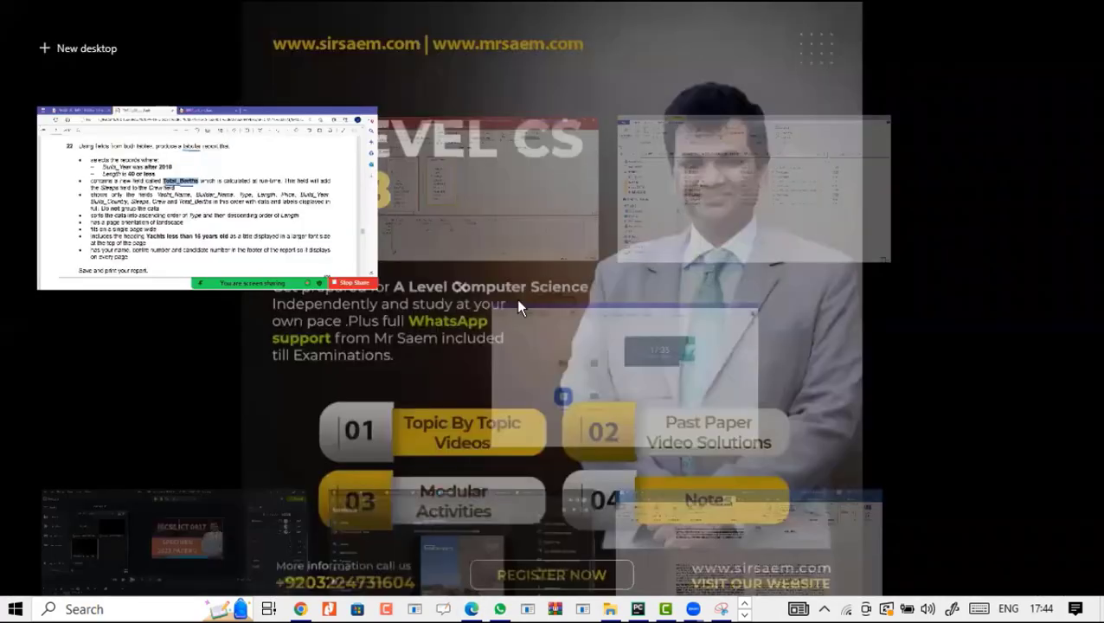
pyautogui.click(671, 343)
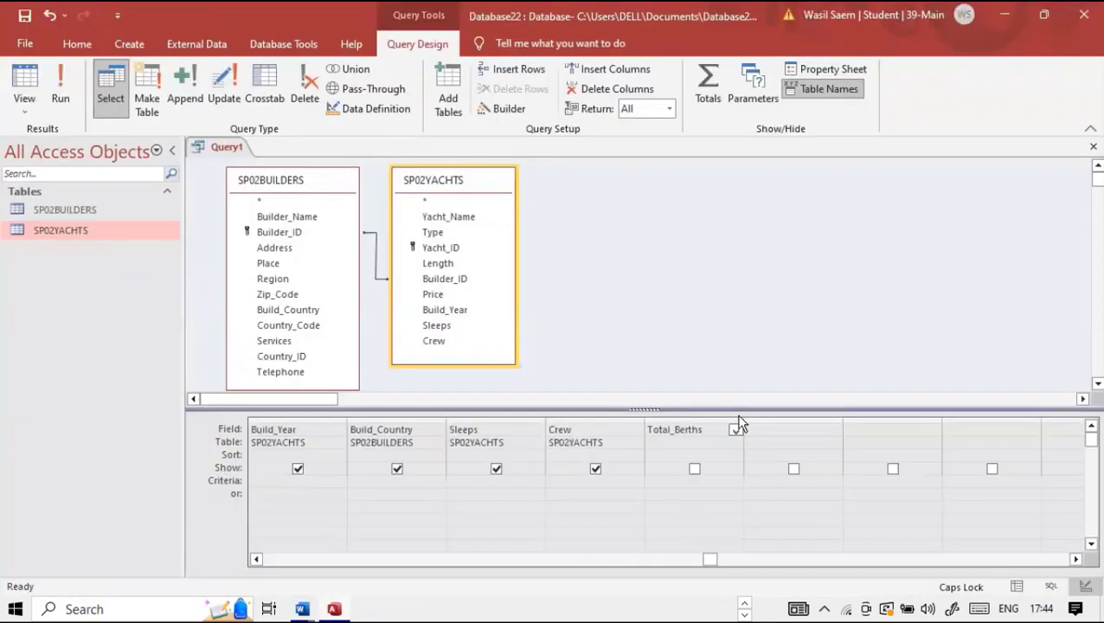
pyautogui.moveTo(742, 418); pyautogui.dragTo(845, 419)
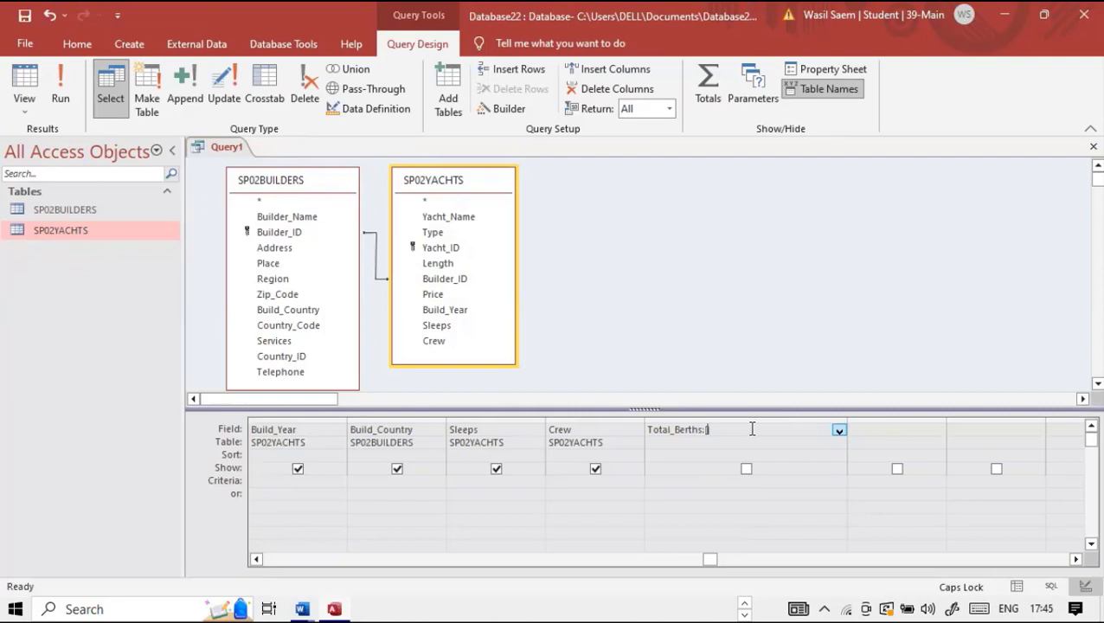
# Recheck the calculation in the exam paper, and define the query field in Access as Total_Berths:[Sleeps]+[Crew].
pyautogui.write(']')
pyautogui.press('super+Tab')
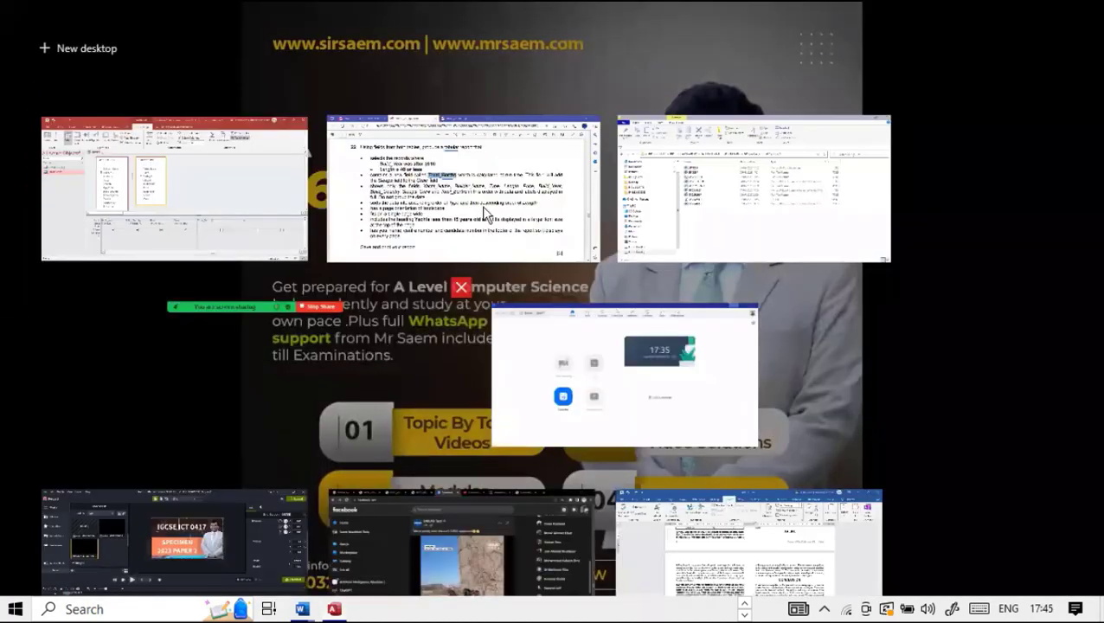
pyautogui.click(484, 214)
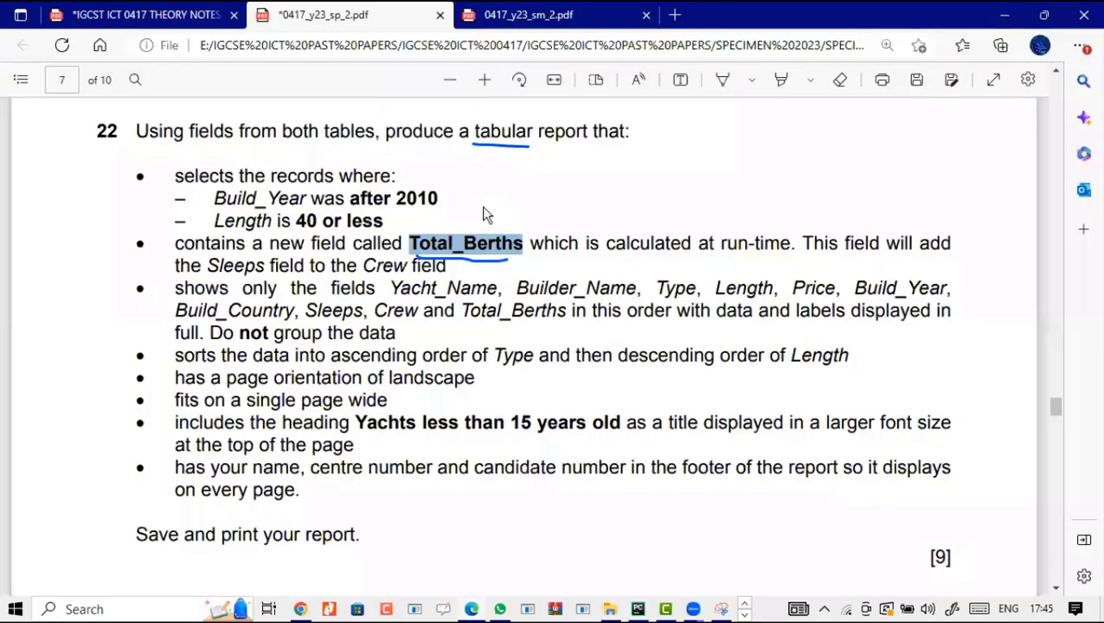
pyautogui.press('super+Tab')
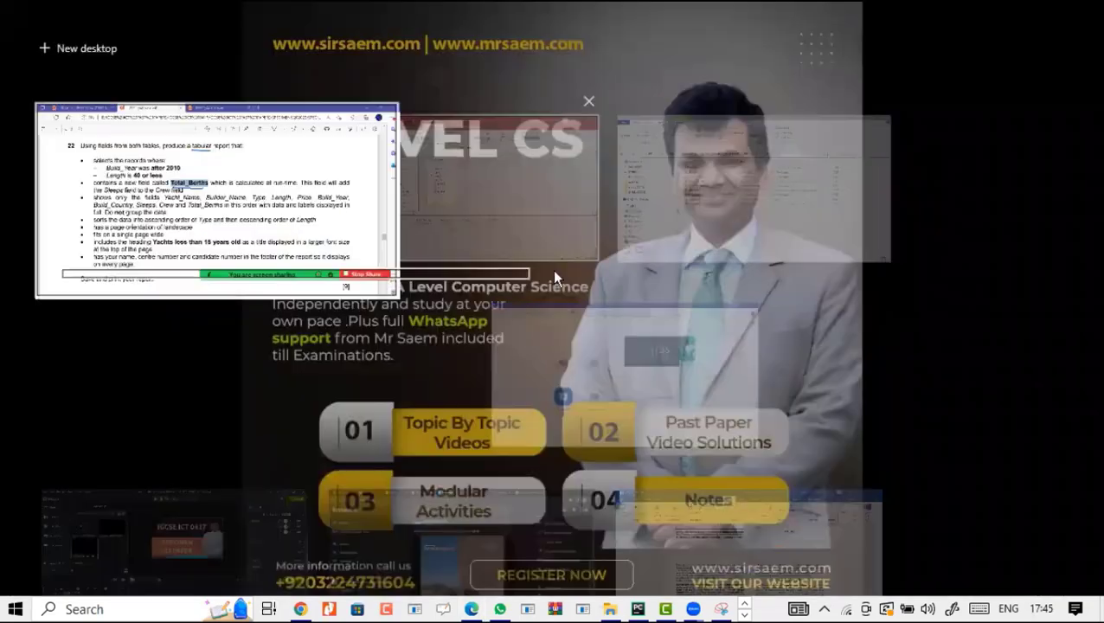
pyautogui.click(512, 257)
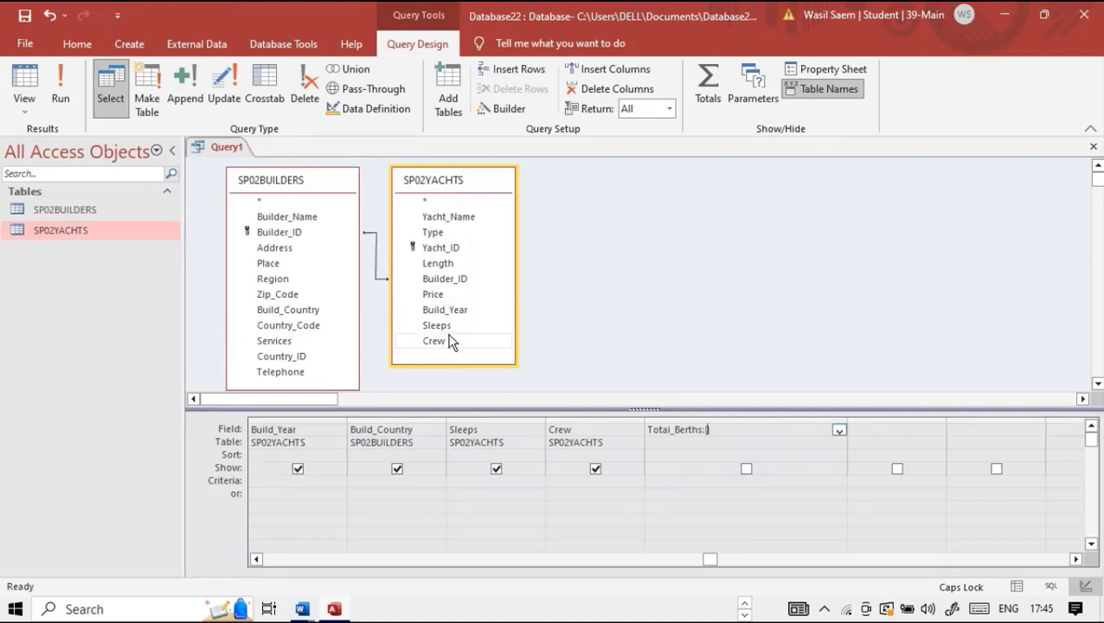
pyautogui.write('[Sleeps]+[')
pyautogui.press('capslock')
pyautogui.write('C')
pyautogui.press('capslock')
pyautogui.write('rew')
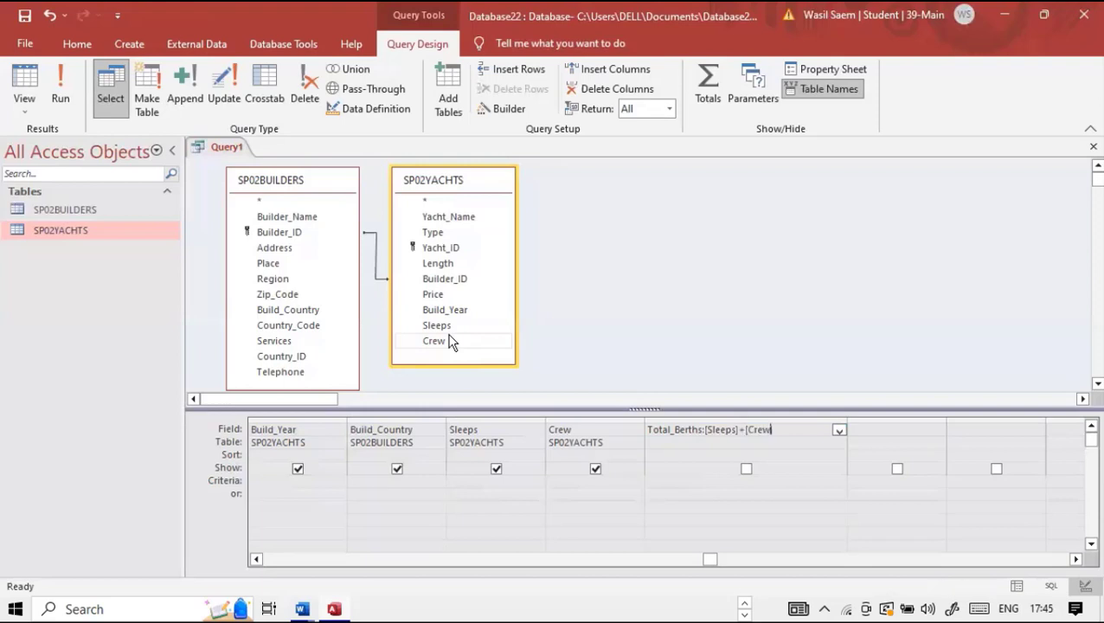
pyautogui.write(']')
# Run the query to inspect the calculated Total_Berths values, and return to its design.
pyautogui.click(61, 98)
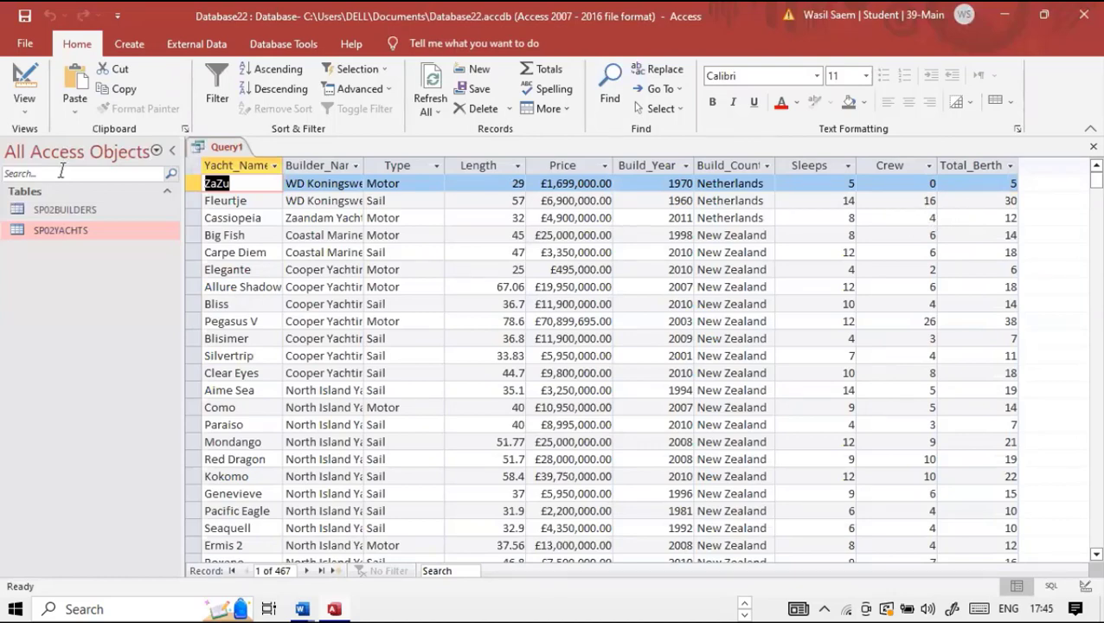
pyautogui.click(33, 103)
pyautogui.click(76, 218)
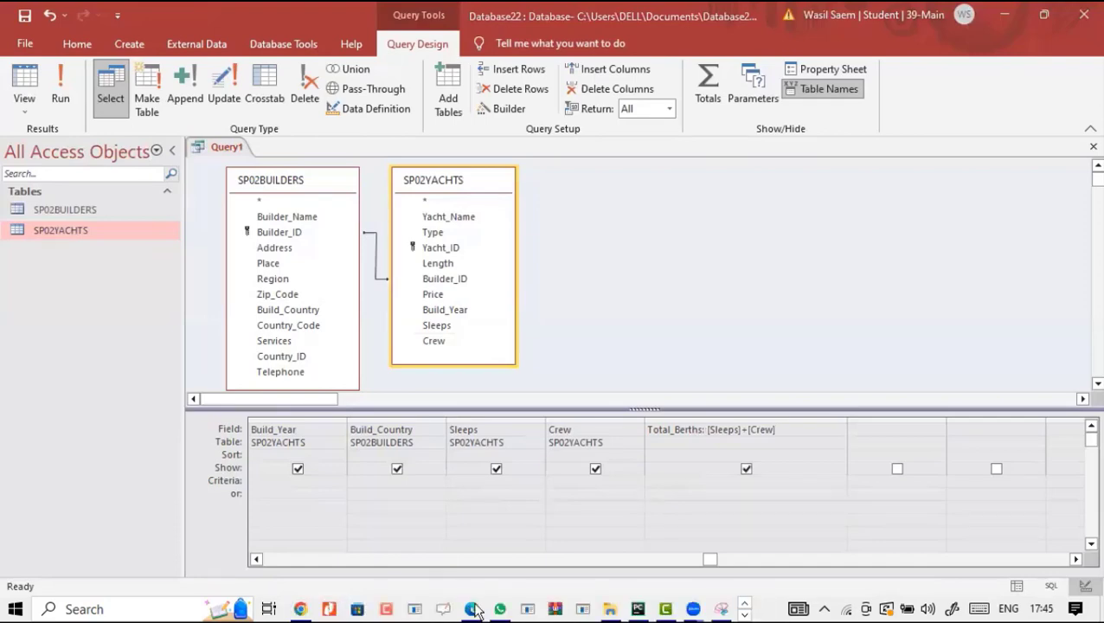
# Check the Build_Year condition in the exam paper, set the Build_Year criterion to > 2010 in Access, and run the query.
pyautogui.click(472, 609)
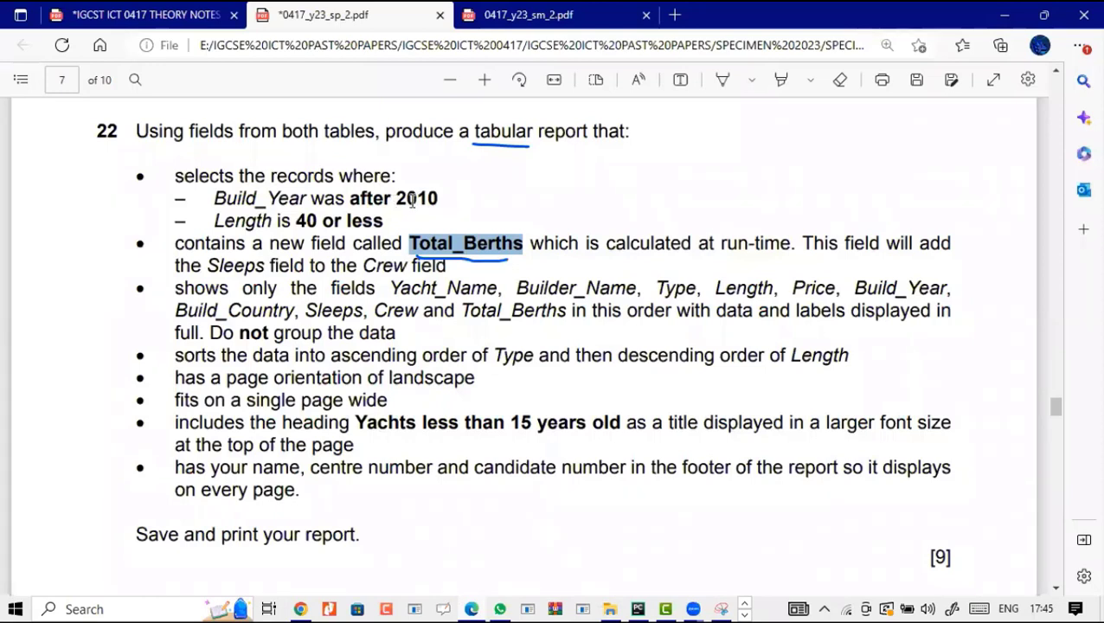
pyautogui.moveTo(394, 200); pyautogui.dragTo(436, 198)
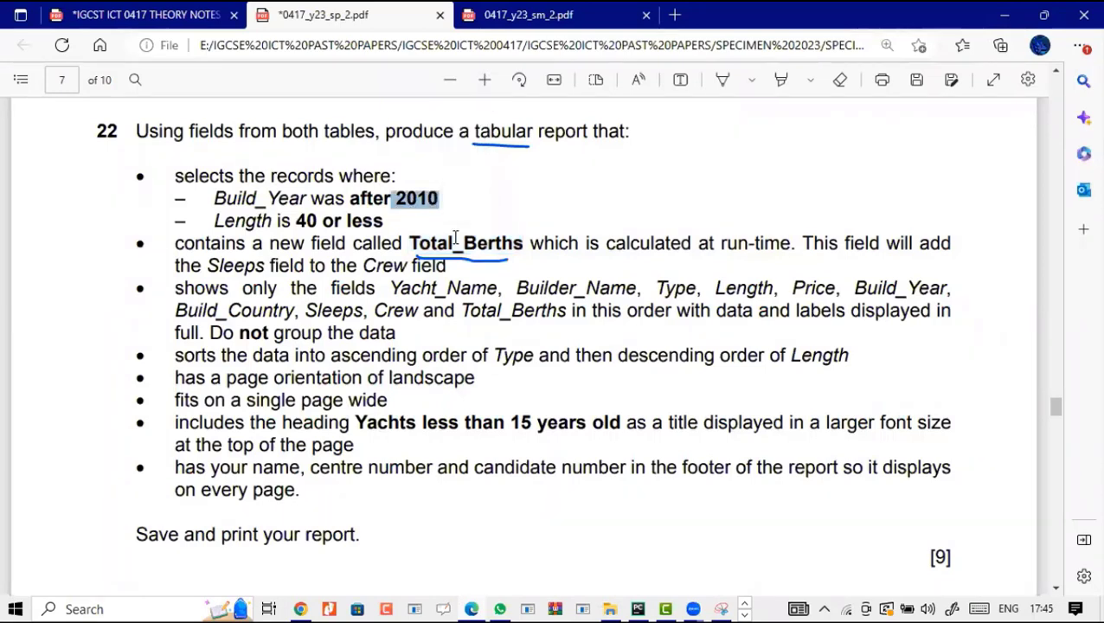
pyautogui.click(745, 610)
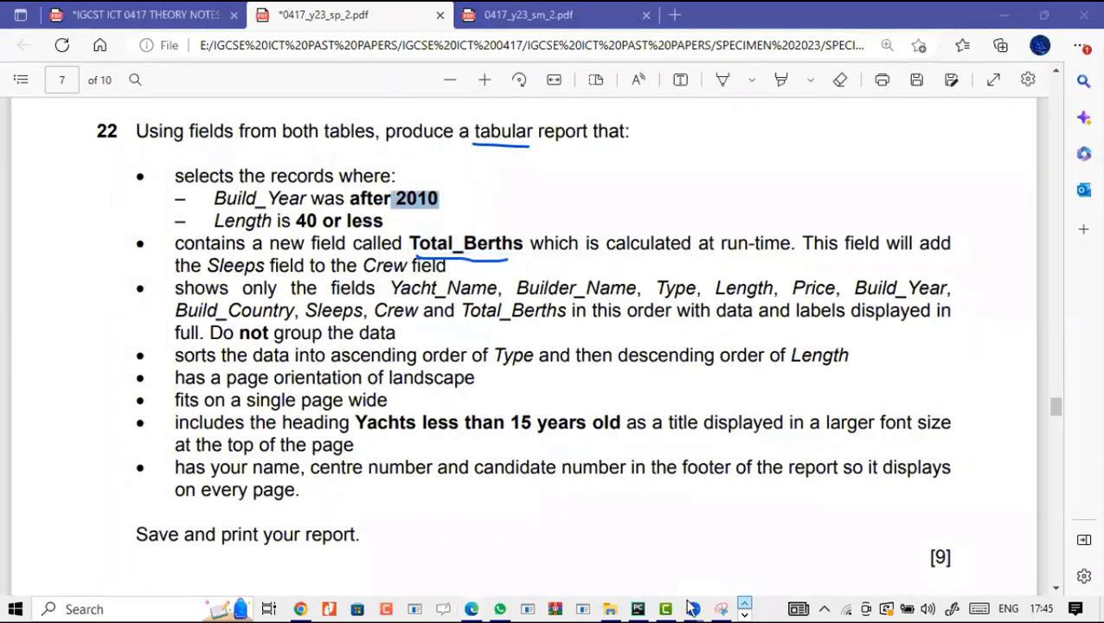
pyautogui.click(339, 606)
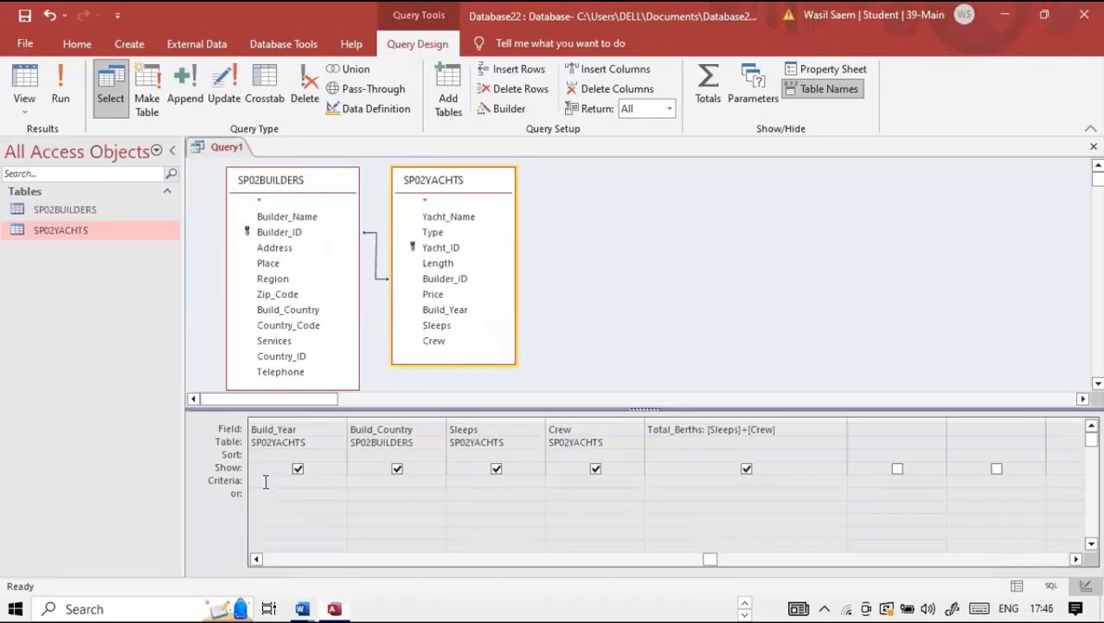
pyautogui.write('> 2010')
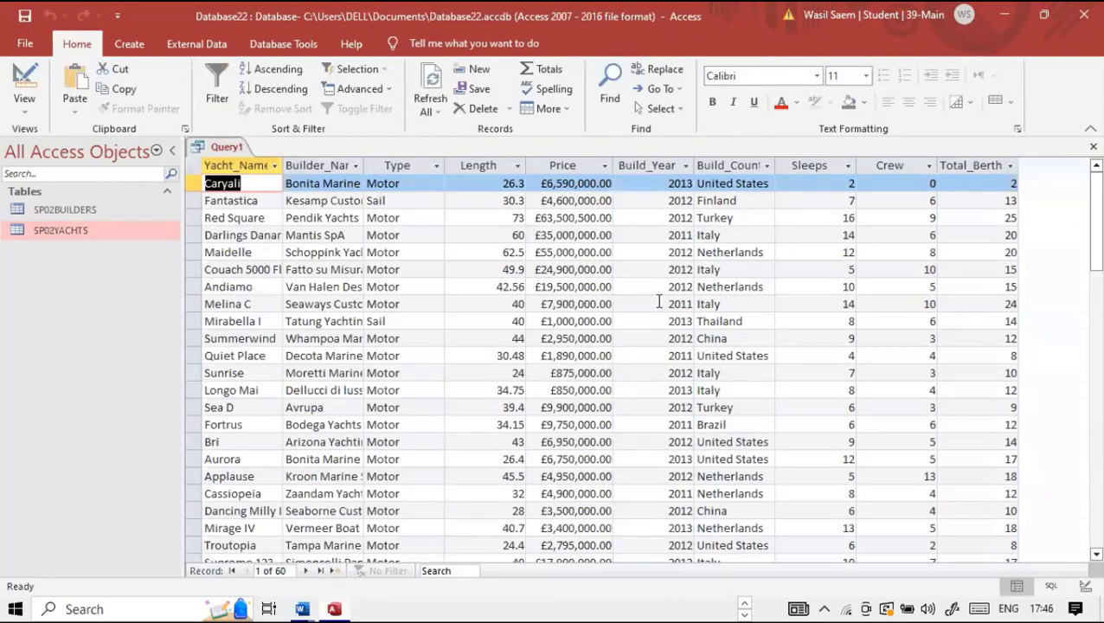
# Check the Length condition in the exam paper, set the query's Length criterion to <=40 in Access, and run the query.
pyautogui.click(746, 610)
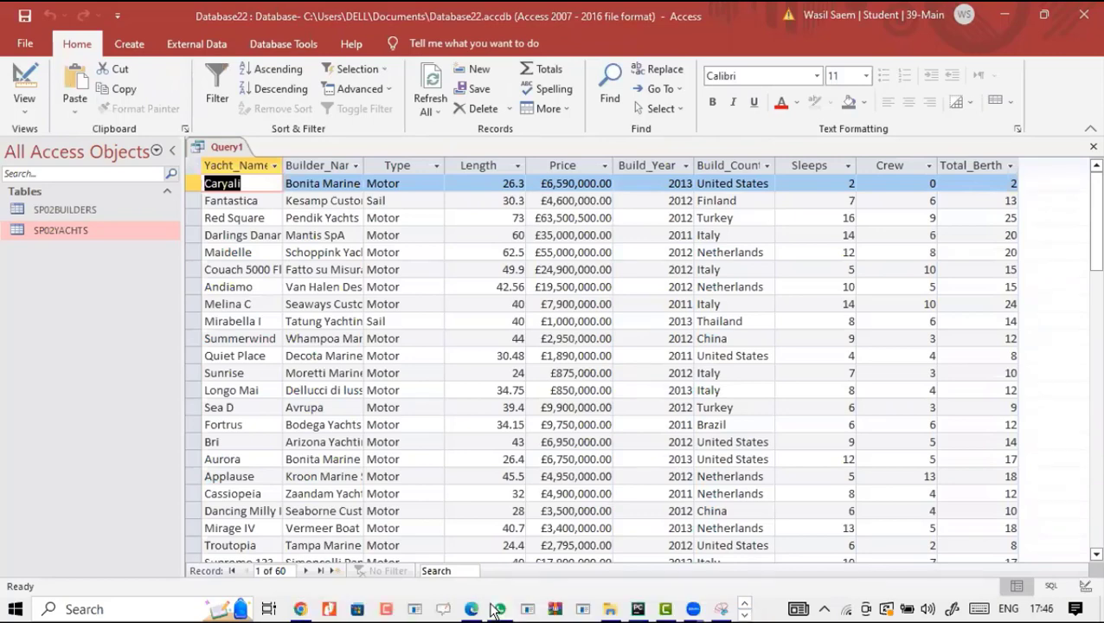
pyautogui.click(472, 610)
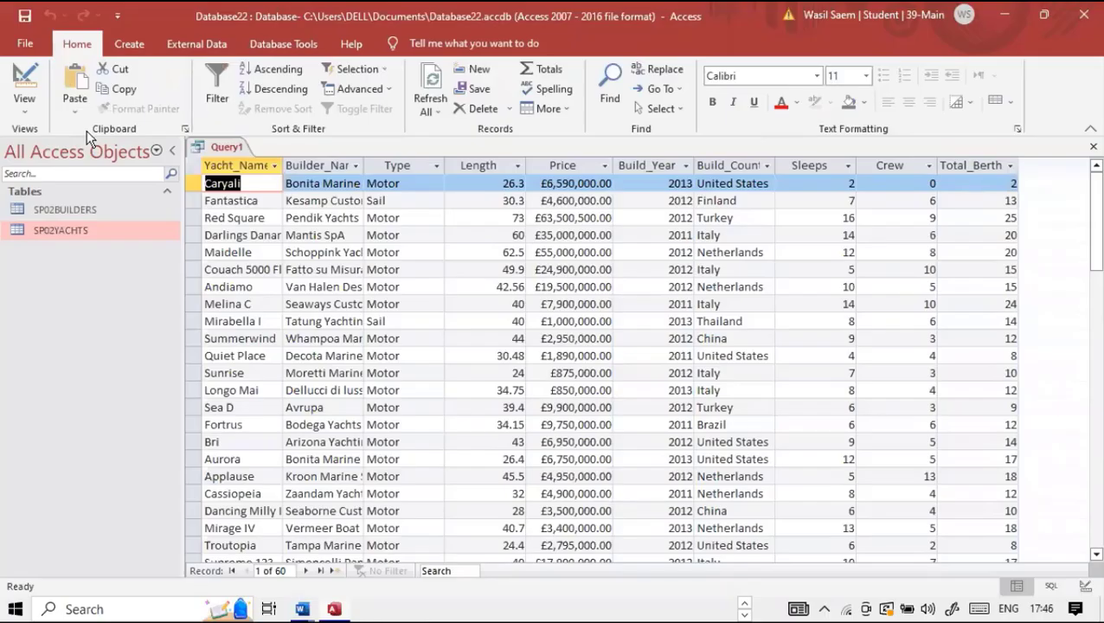
pyautogui.click(29, 98)
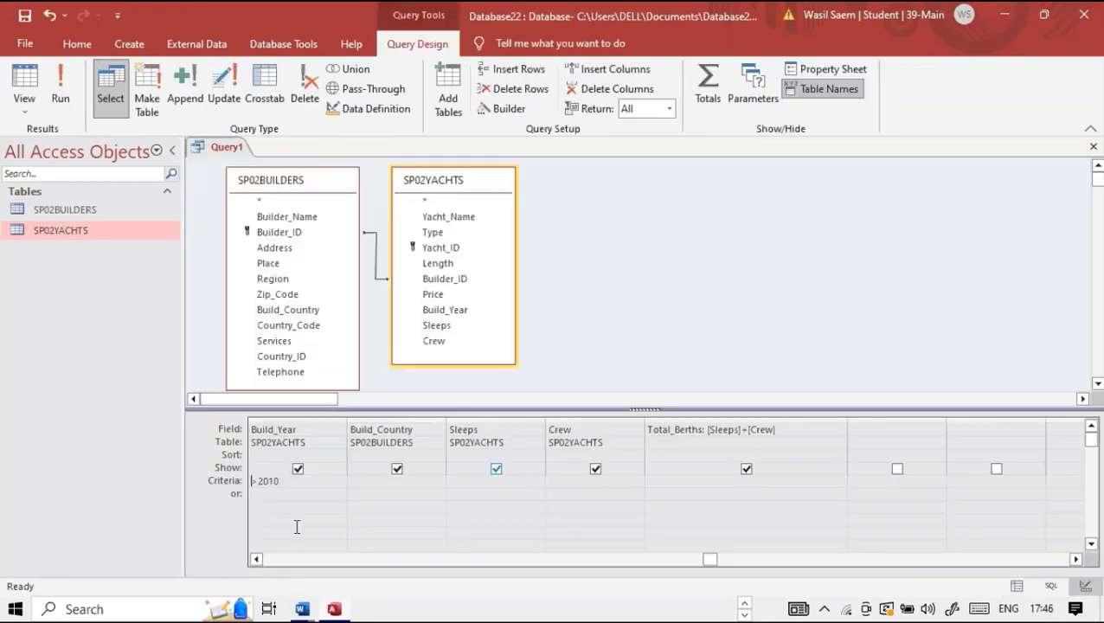
pyautogui.click(258, 558)
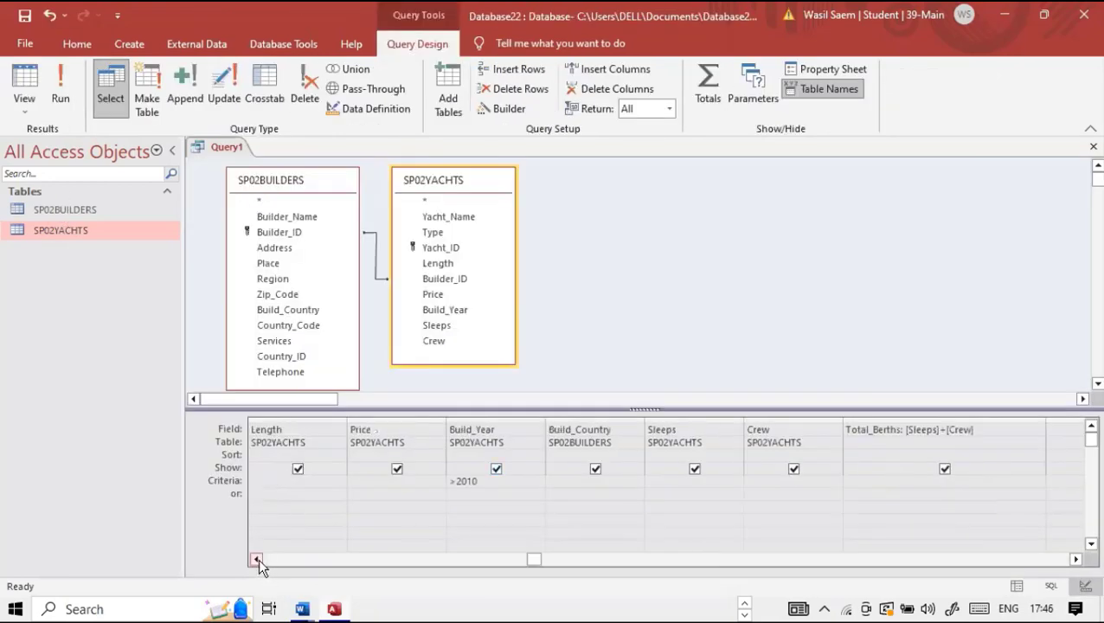
pyautogui.scroll(1, 361, 482)
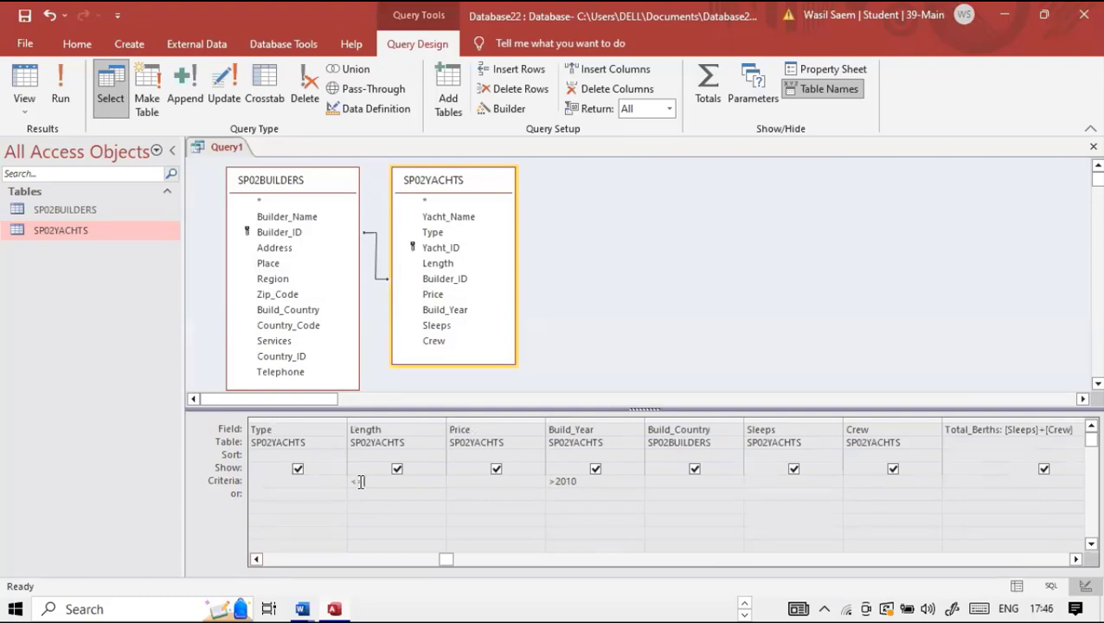
pyautogui.click(360, 482)
pyautogui.write('<=40')
pyautogui.click(61, 98)
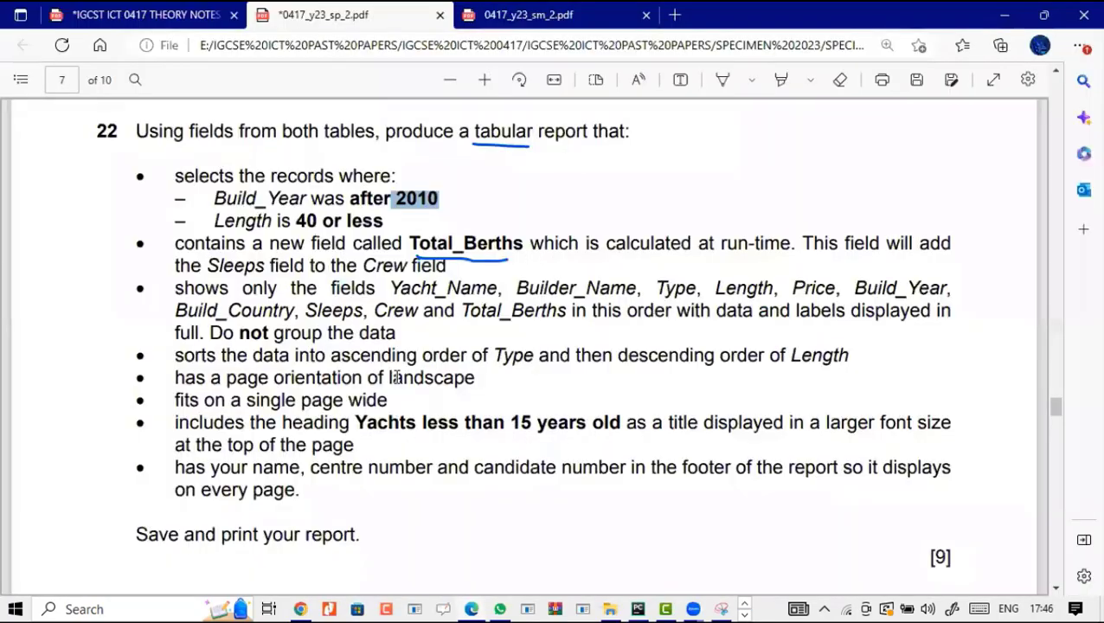
# In the exam paper PDF, bracket question 22's selection conditions and tick the record selection, Total_Berths and field list requirements with the Draw tool.
pyautogui.click(722, 79)
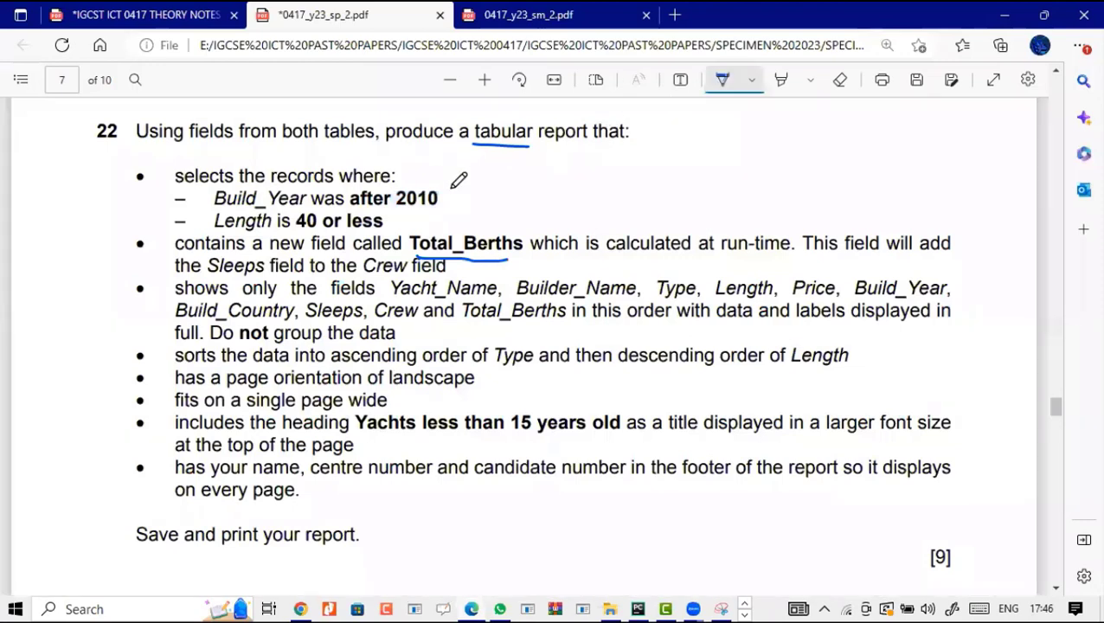
pyautogui.moveTo(435, 163); pyautogui.dragTo(455, 222)
pyautogui.moveTo(478, 192); pyautogui.dragTo(524, 181)
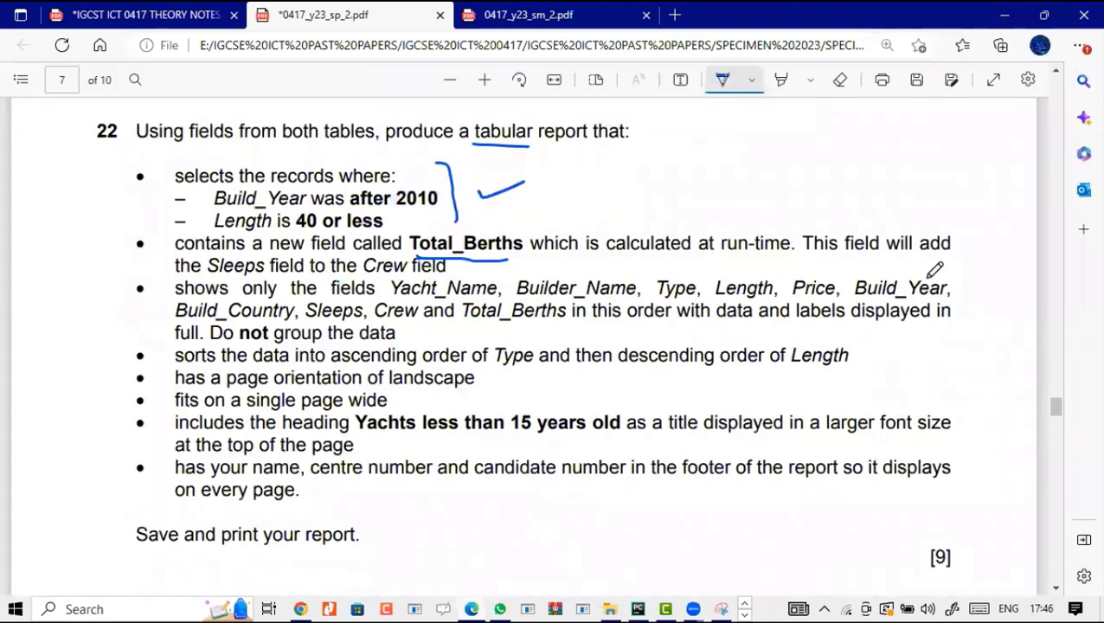
pyautogui.click(147, 244)
pyautogui.moveTo(954, 239); pyautogui.dragTo(955, 257)
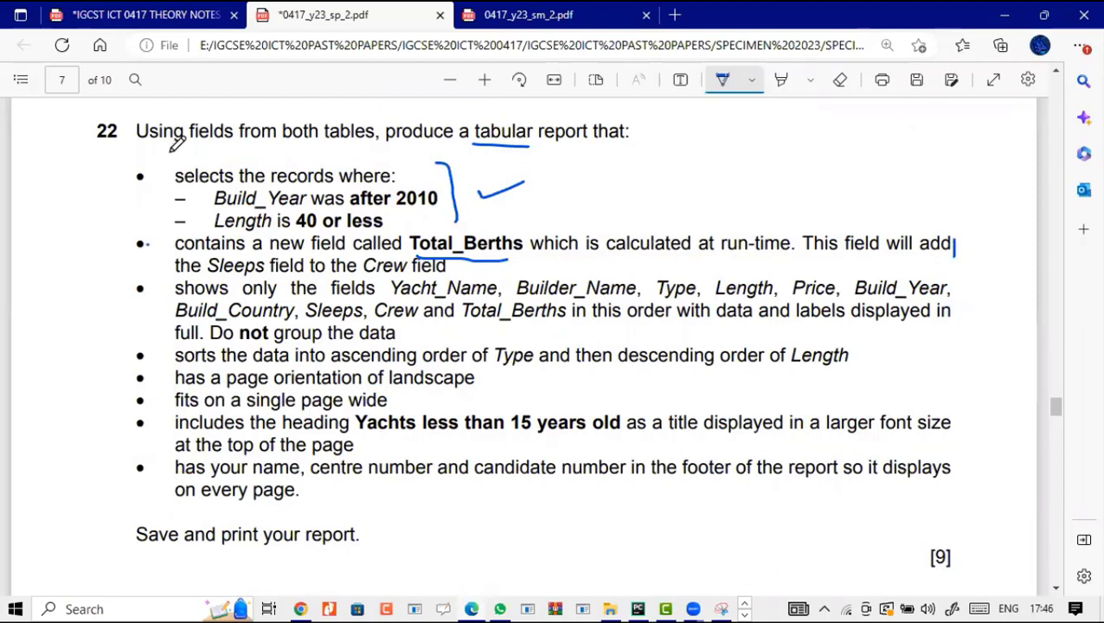
pyautogui.moveTo(154, 170); pyautogui.dragTo(179, 160)
pyautogui.moveTo(149, 240); pyautogui.dragTo(178, 232)
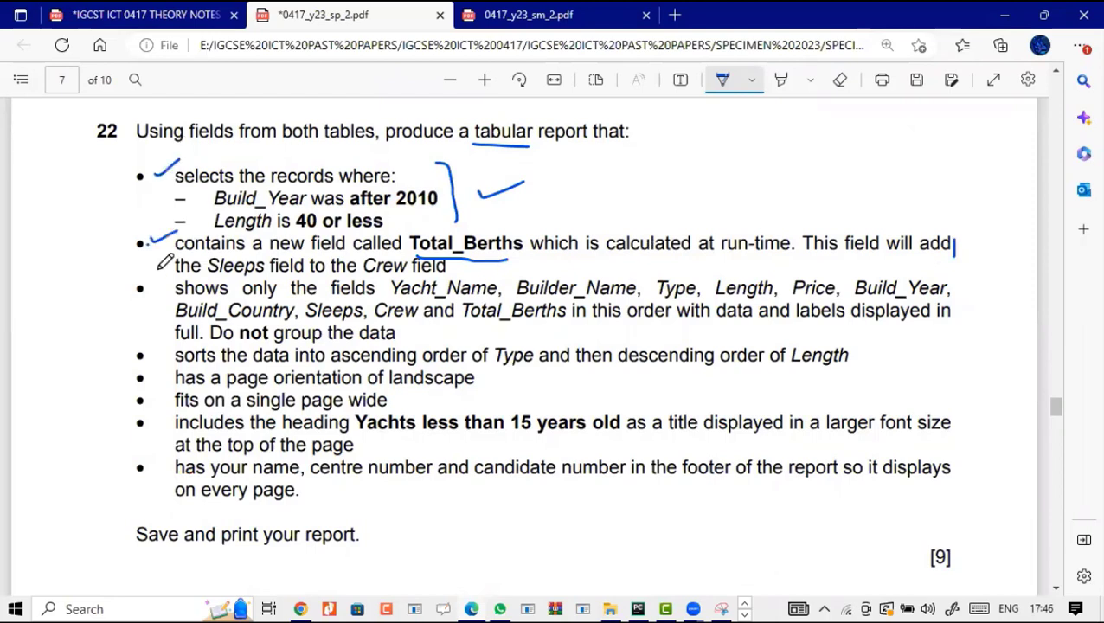
pyautogui.moveTo(148, 288); pyautogui.dragTo(183, 270)
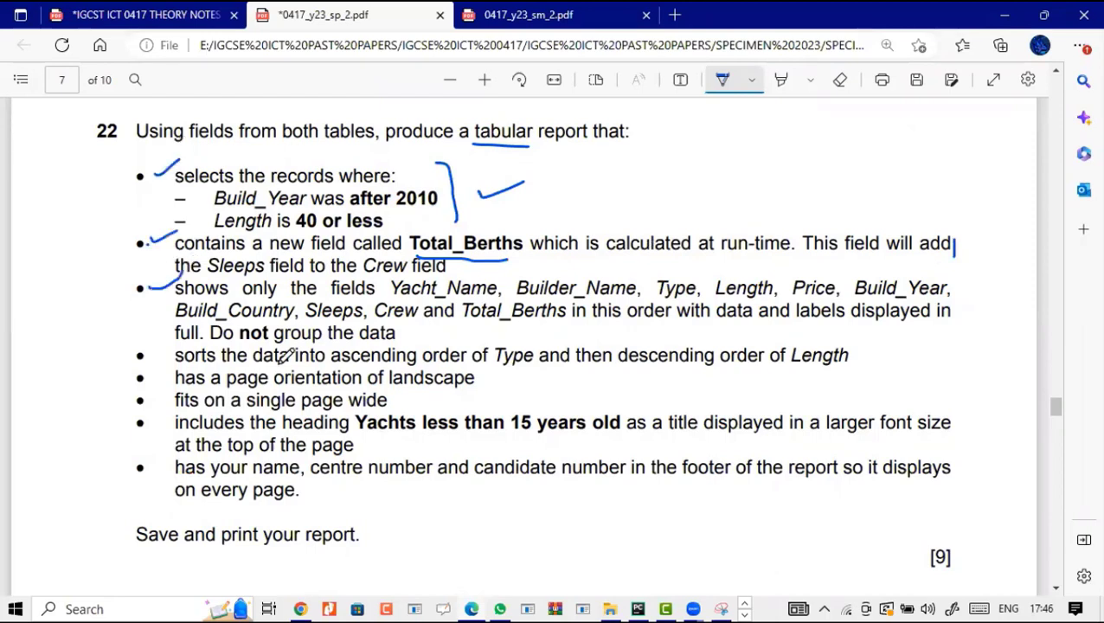
# Read the sorting requirement in the exam paper, and return to the query's design in Access.
pyautogui.scroll(-1, 393, 329)
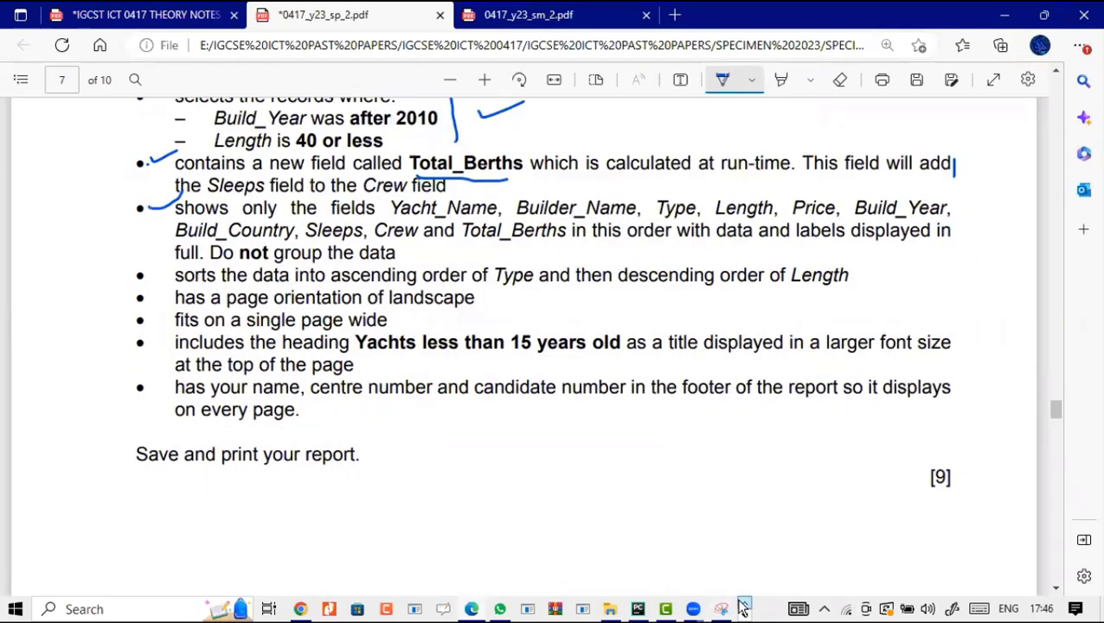
pyautogui.click(742, 606)
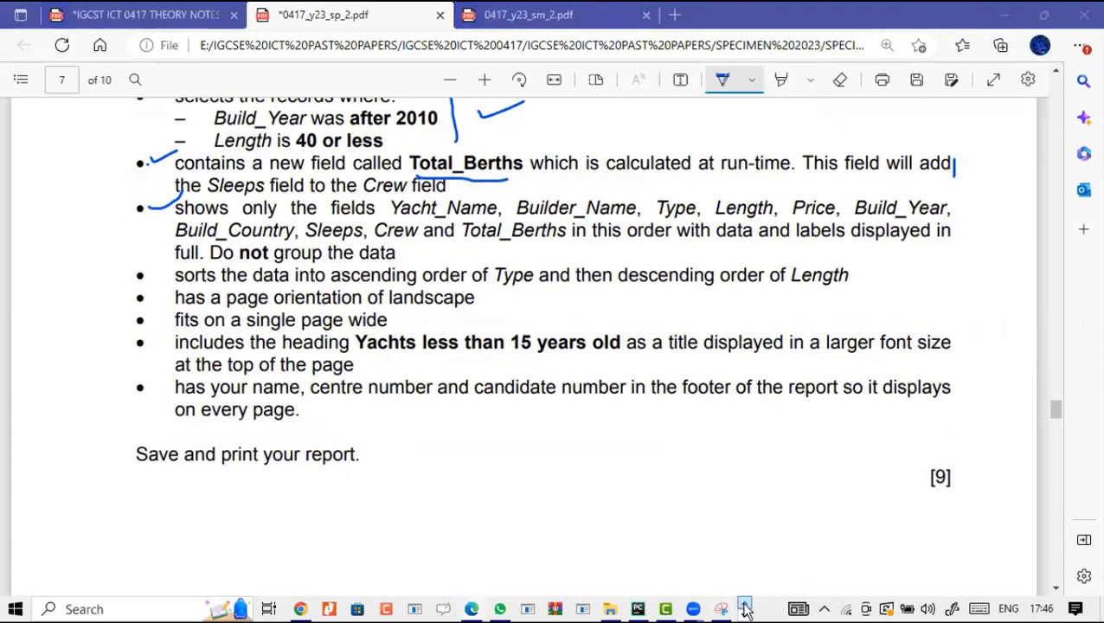
pyautogui.click(745, 613)
pyautogui.click(742, 606)
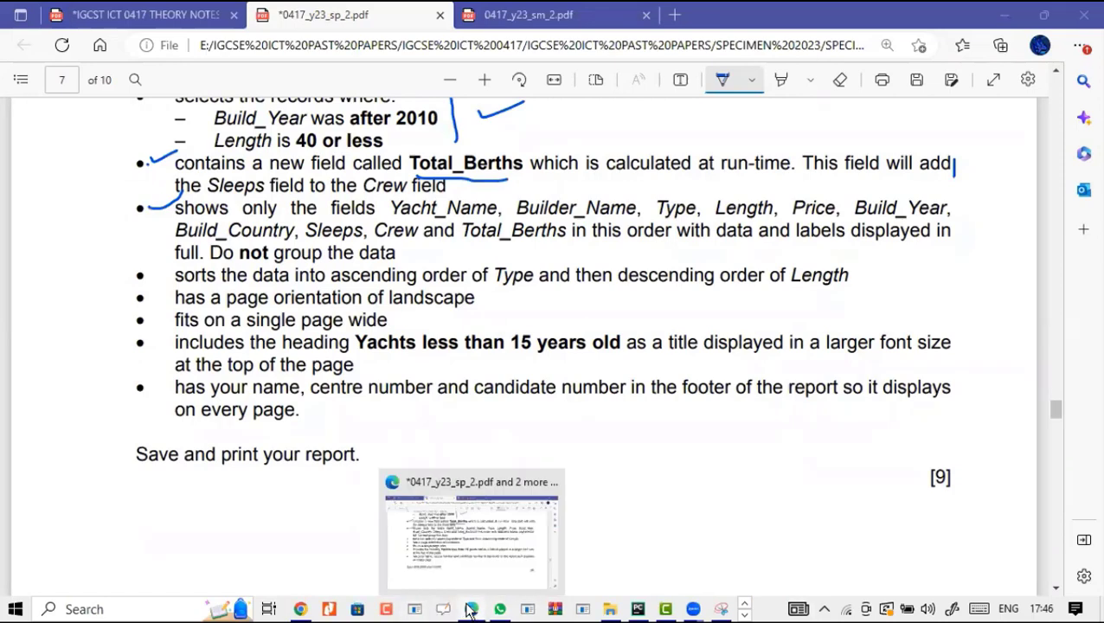
pyautogui.click(744, 605)
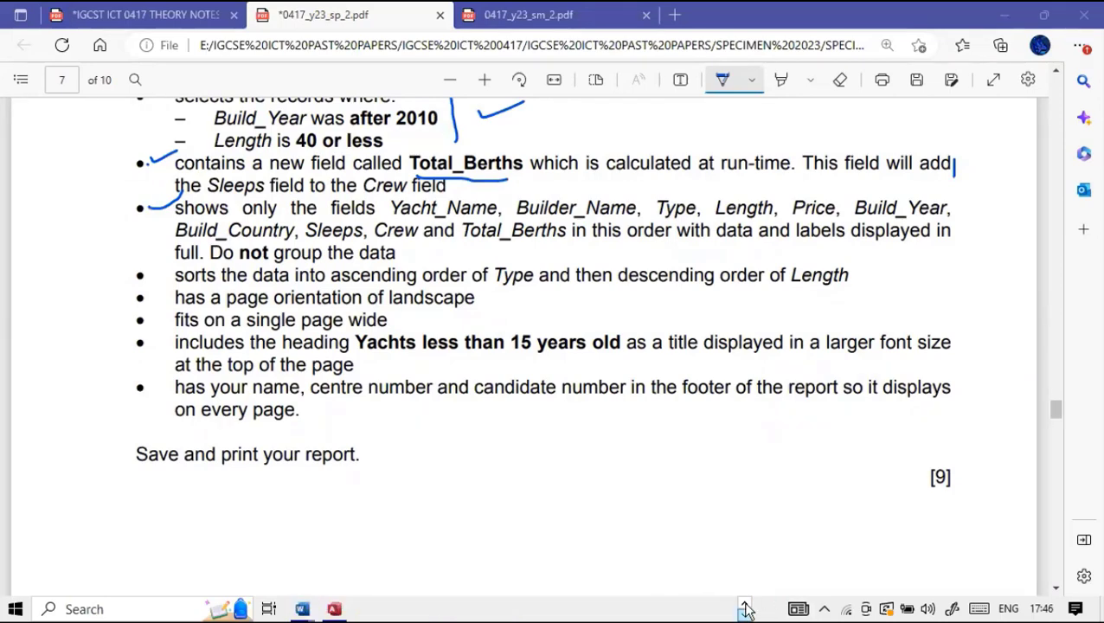
pyautogui.click(347, 610)
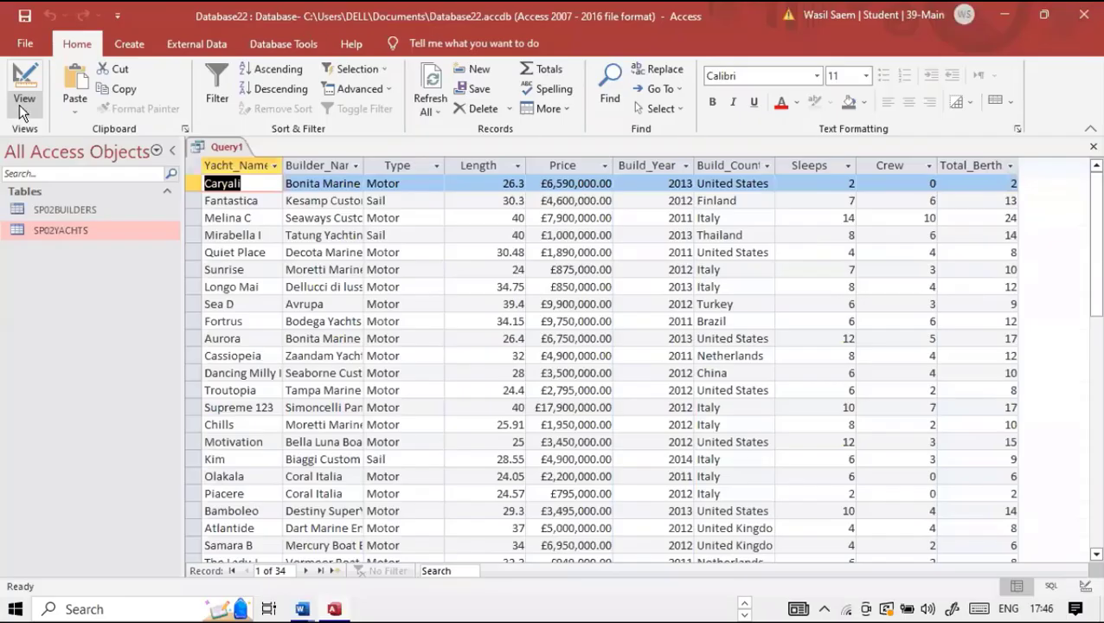
pyautogui.click(23, 109)
pyautogui.click(52, 209)
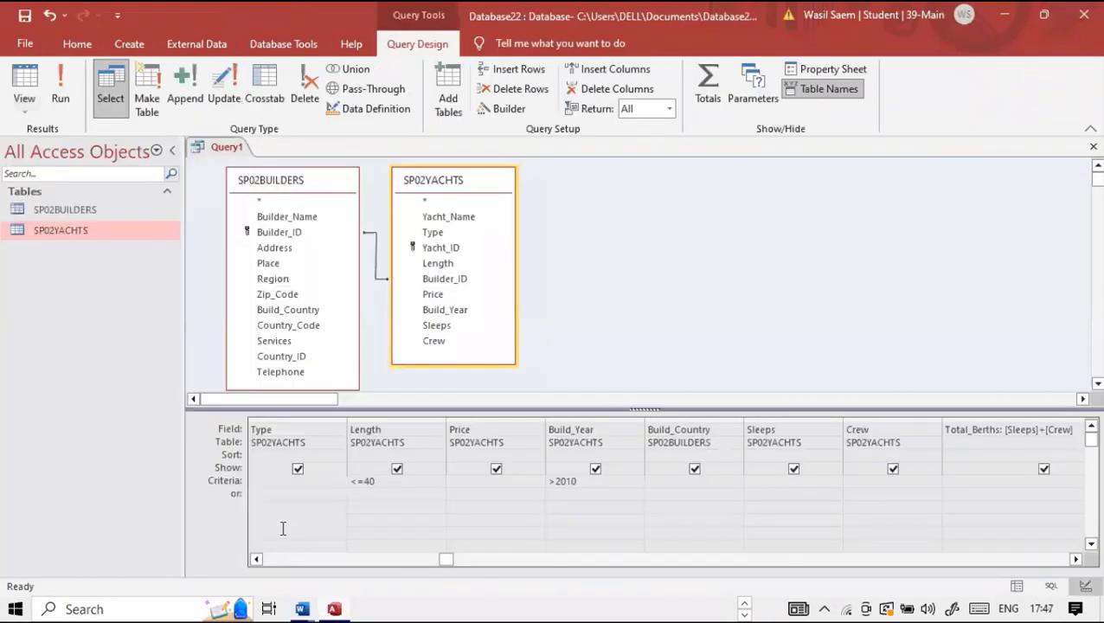
# Sort the query by Type ascending and then Length descending, and run it.
pyautogui.click(329, 456)
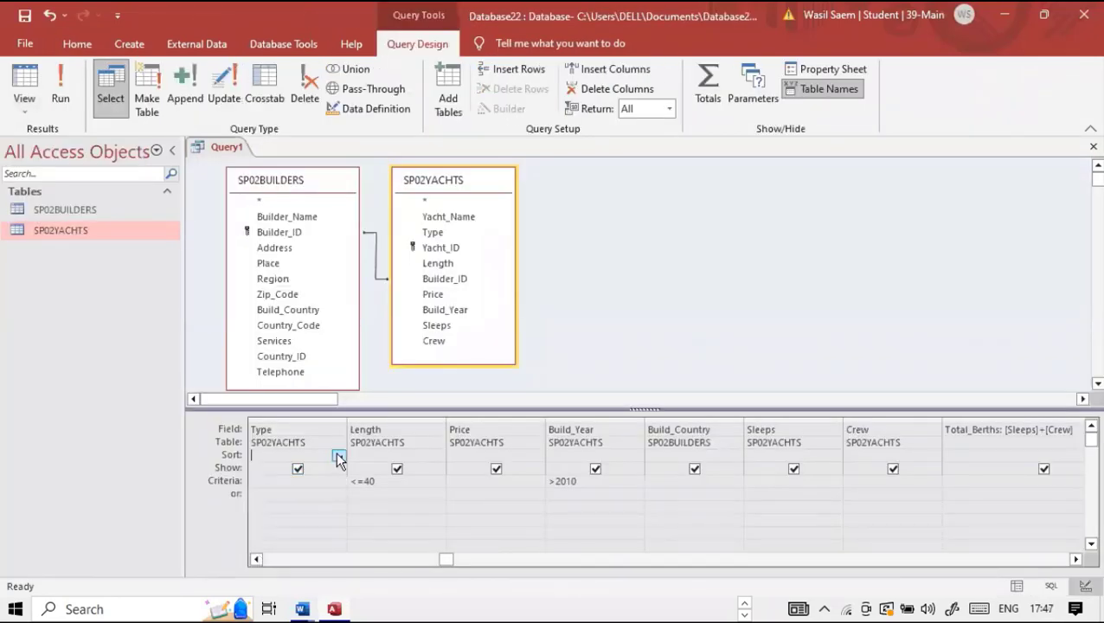
pyautogui.doubleClick(330, 460)
pyautogui.click(437, 455)
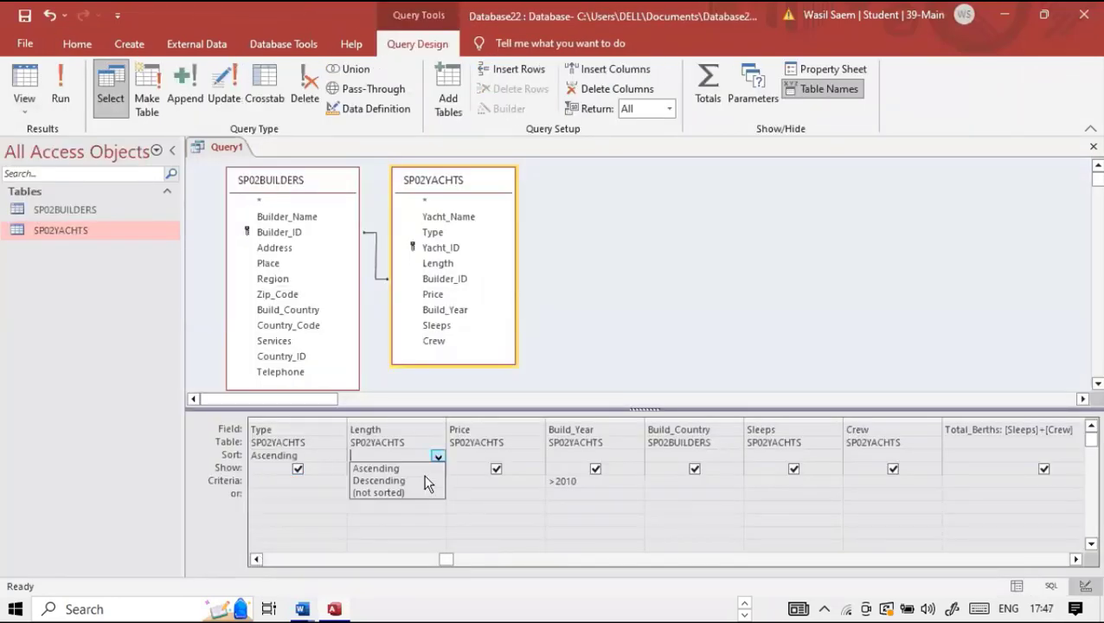
pyautogui.click(424, 480)
pyautogui.click(60, 91)
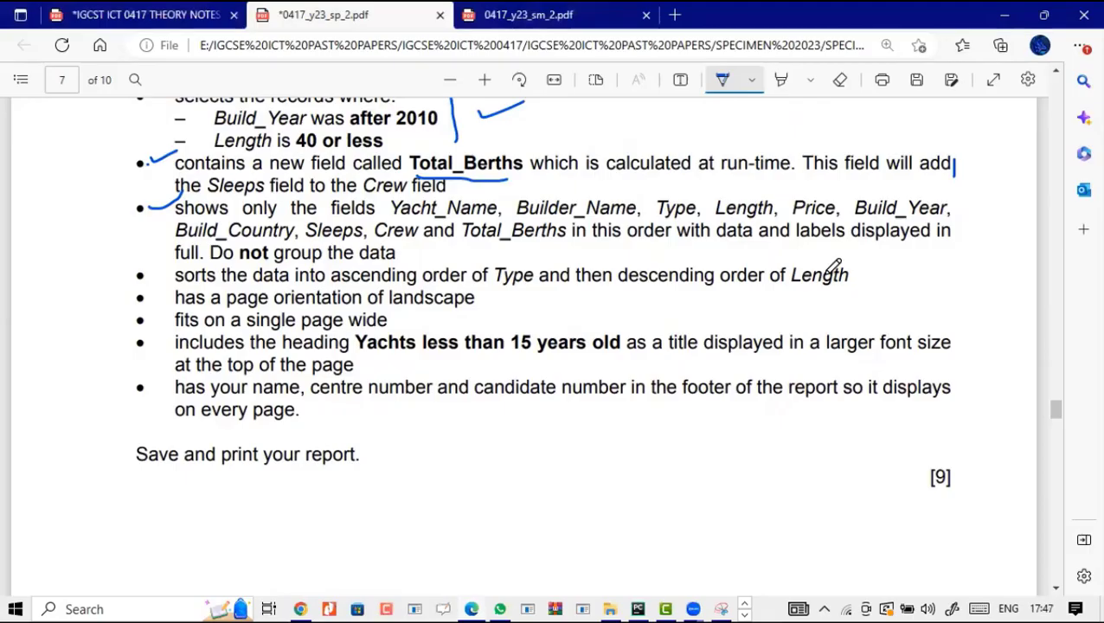
# Tick the sorting requirement in the exam paper, and copy the heading "Yachts less than 15 years old".
pyautogui.moveTo(859, 278); pyautogui.dragTo(900, 264)
pyautogui.click(718, 82)
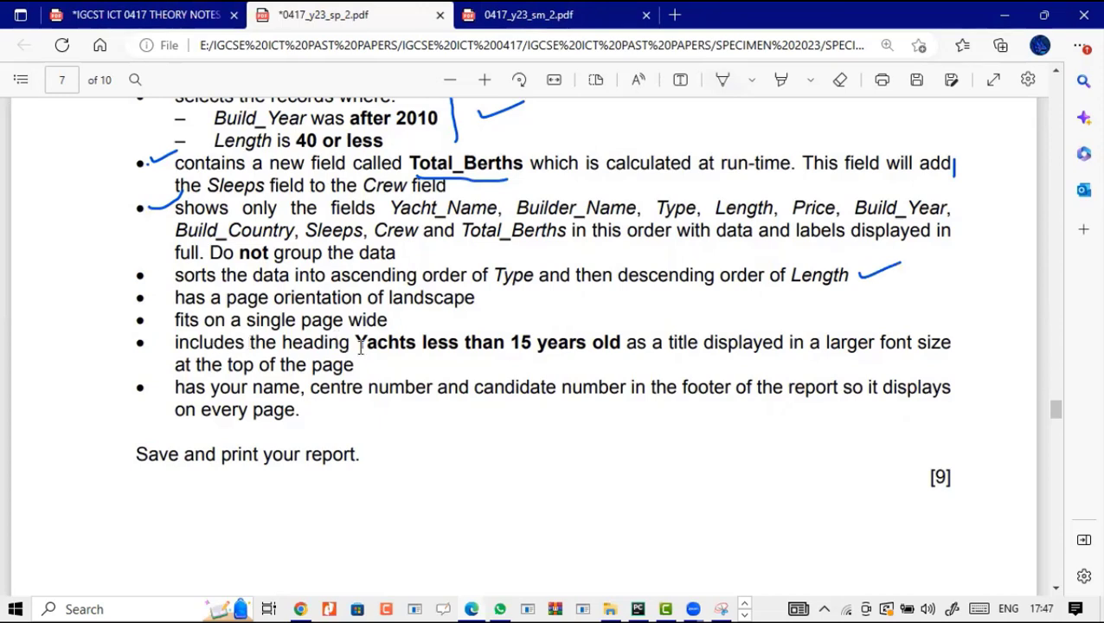
pyautogui.moveTo(356, 346); pyautogui.dragTo(620, 345)
pyautogui.click(651, 206)
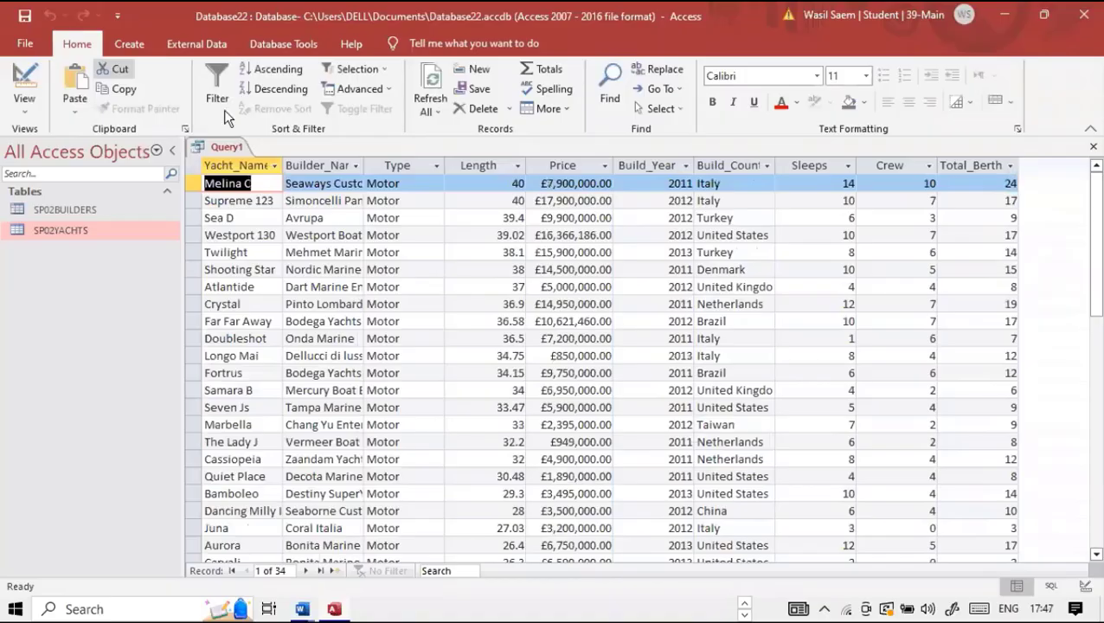
# Create a report from the query in Access, saving the query as "Yachts less than 15 years old".
pyautogui.click(129, 44)
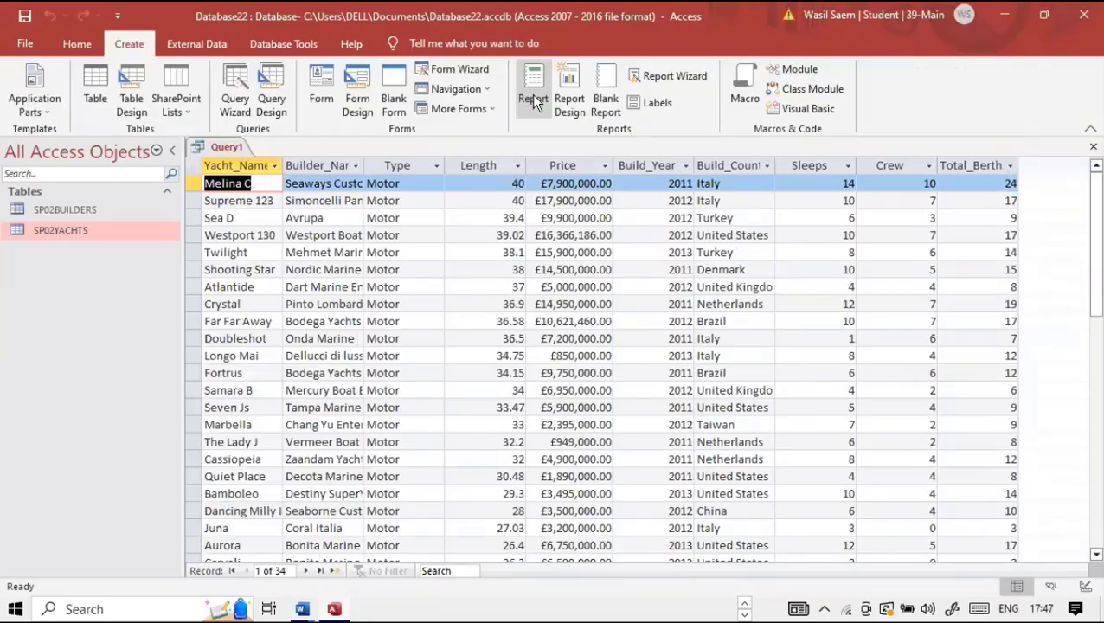
pyautogui.press('Return')
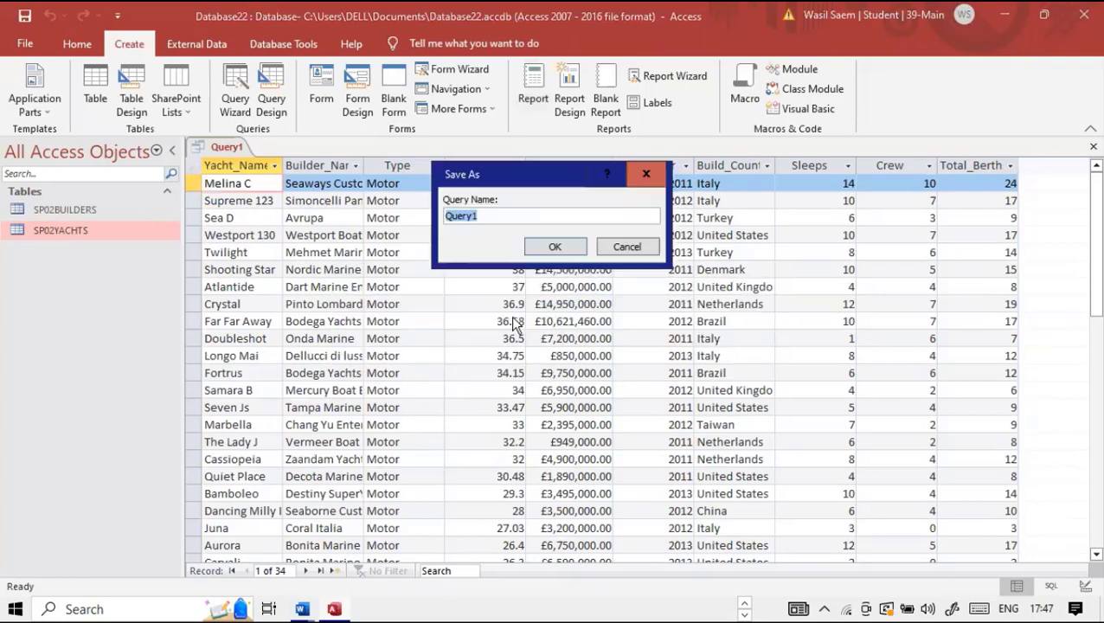
pyautogui.write('Yachts less than 15 years old')
pyautogui.click(539, 251)
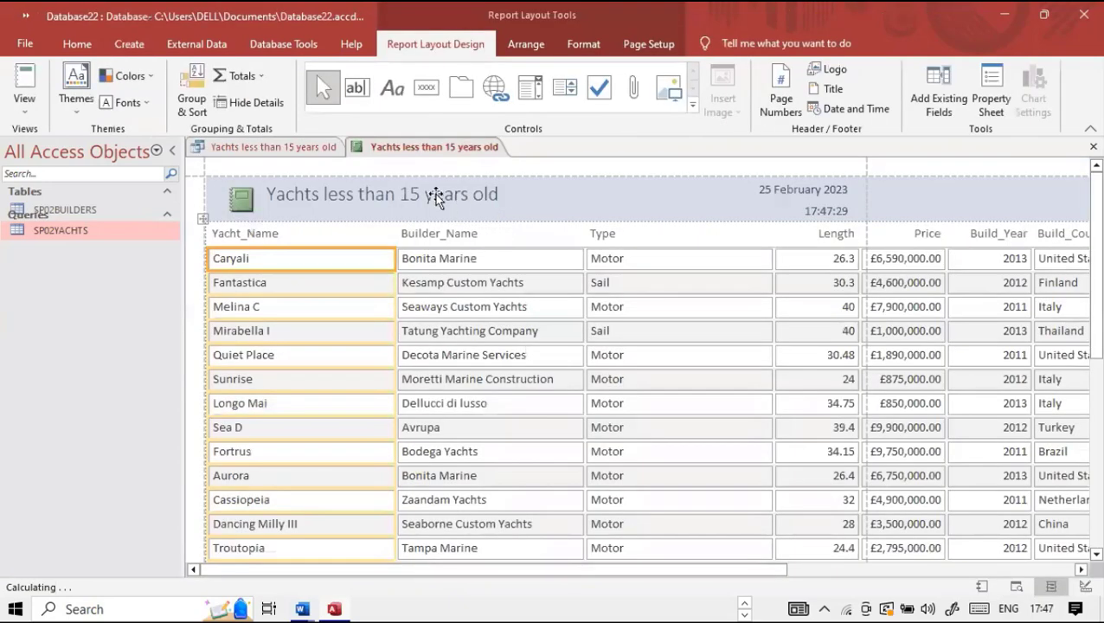
# Make the report title bold and set its font size to 20.
pyautogui.click(435, 193)
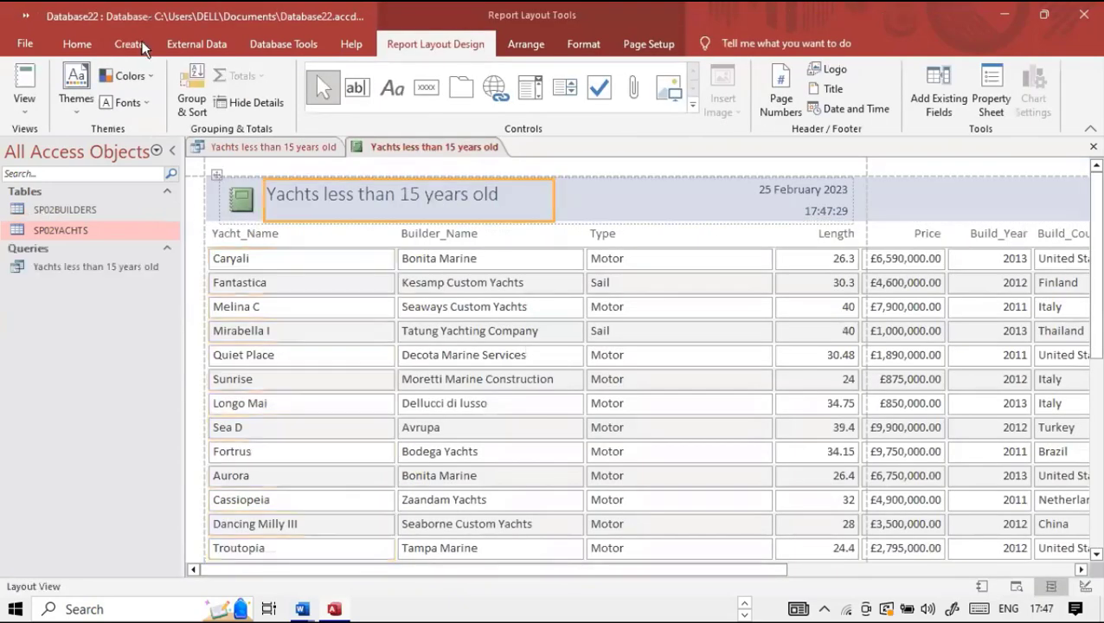
pyautogui.click(77, 44)
pyautogui.hotkey('ctrl', 'b')
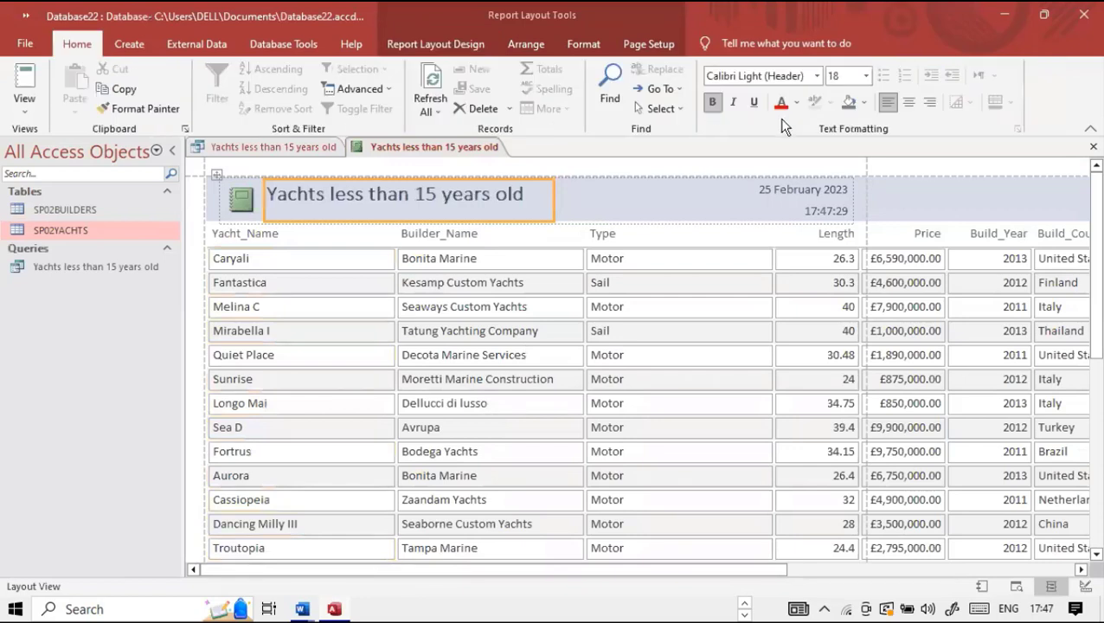
pyautogui.click(865, 76)
pyautogui.write('20')
pyautogui.press('Return')
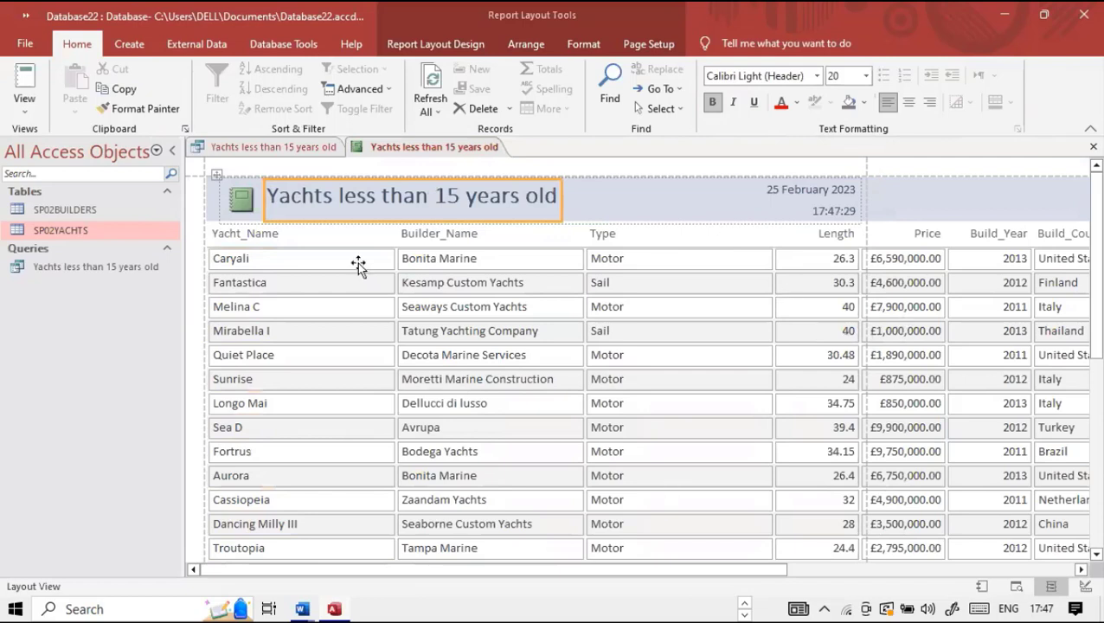
# Set the report's page orientation to landscape and change its paper size.
pyautogui.click(645, 44)
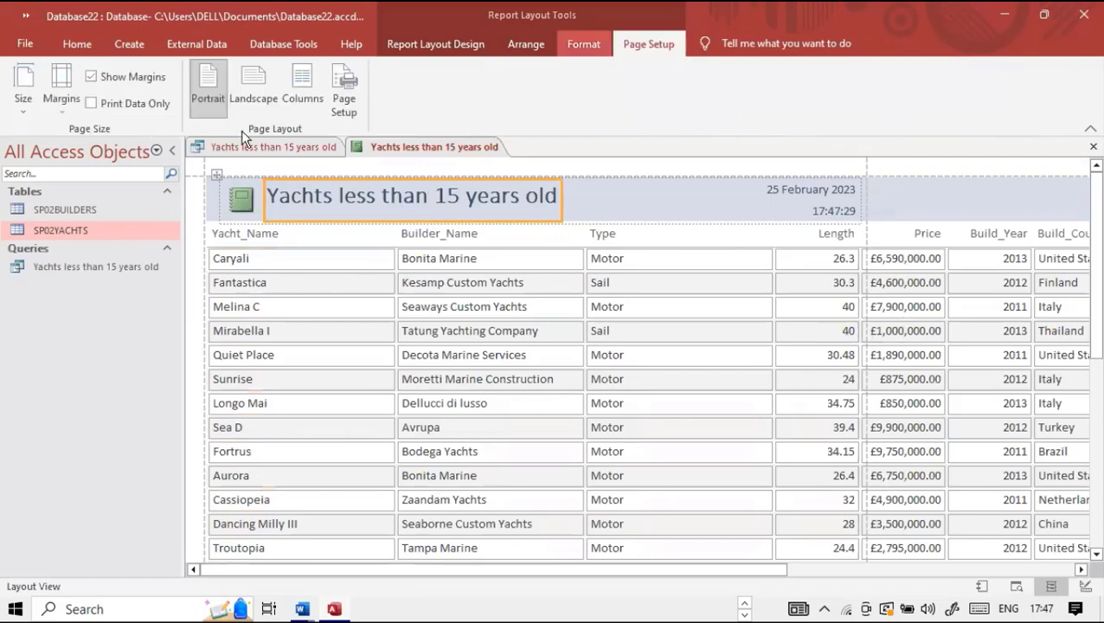
pyautogui.click(255, 93)
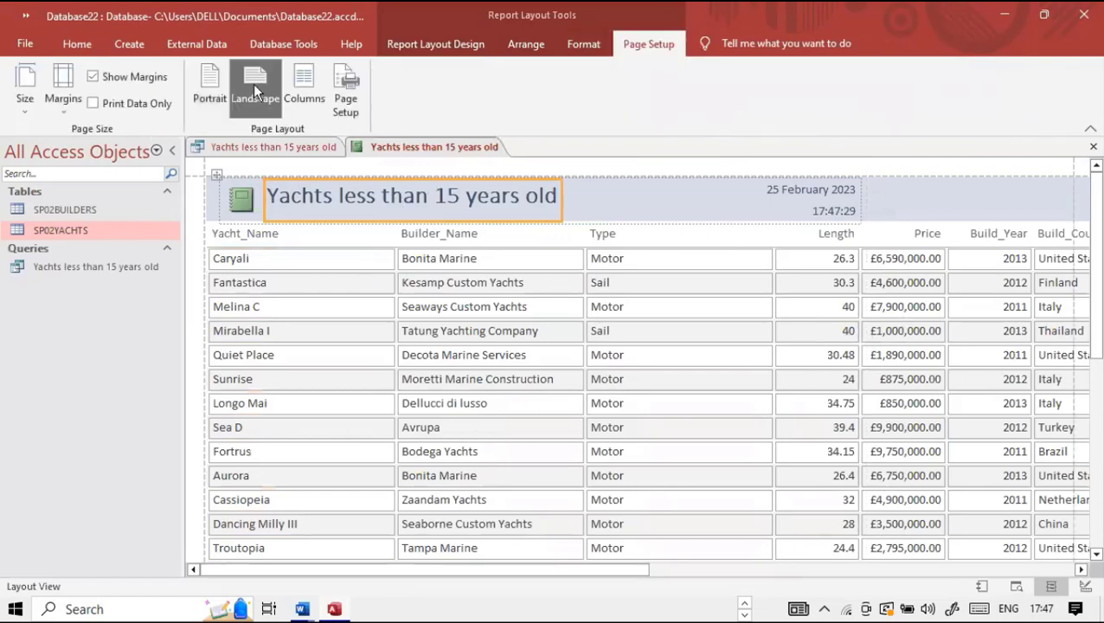
pyautogui.click(26, 93)
pyautogui.click(79, 362)
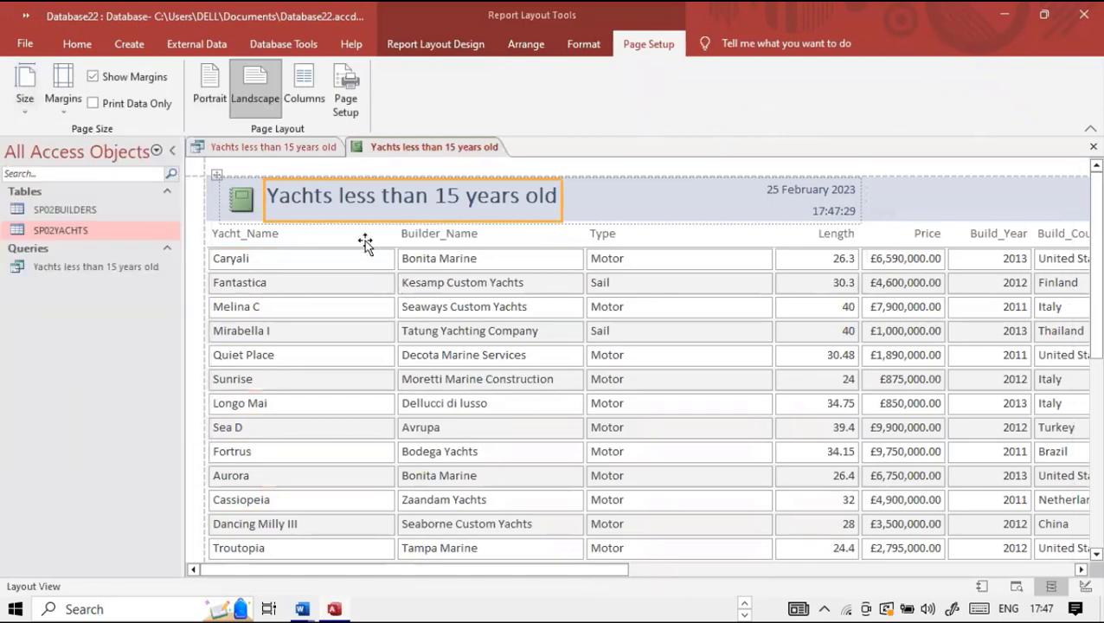
# Narrow the report's Yacht_Name, Builder_Name and Type columns to fit their data.
pyautogui.click(392, 259)
pyautogui.moveTo(392, 259); pyautogui.dragTo(329, 257)
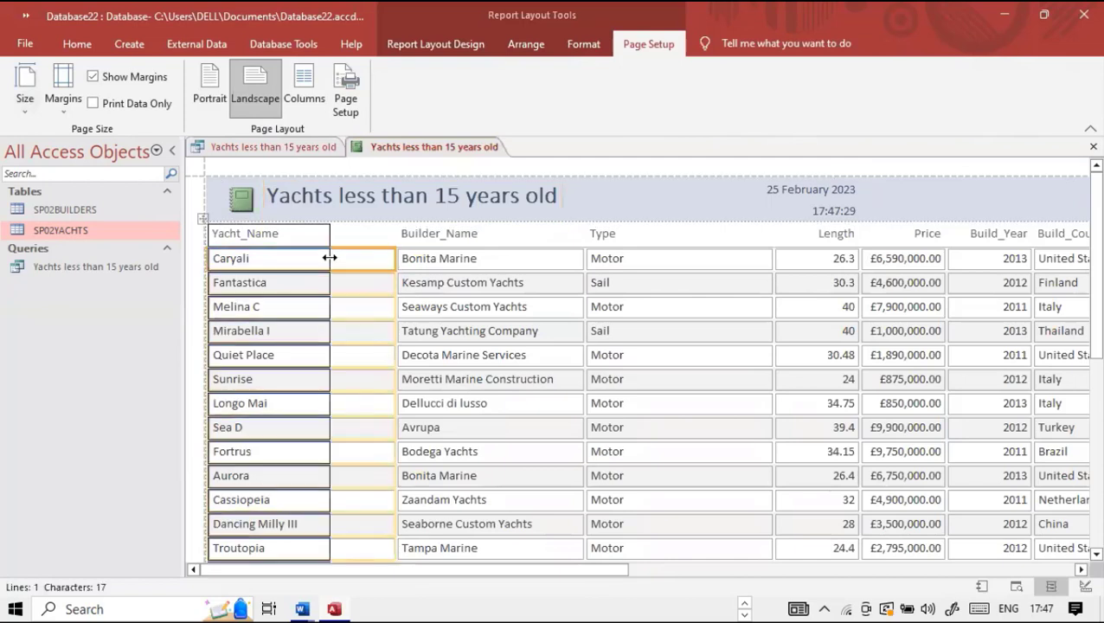
pyautogui.moveTo(517, 259); pyautogui.dragTo(505, 258)
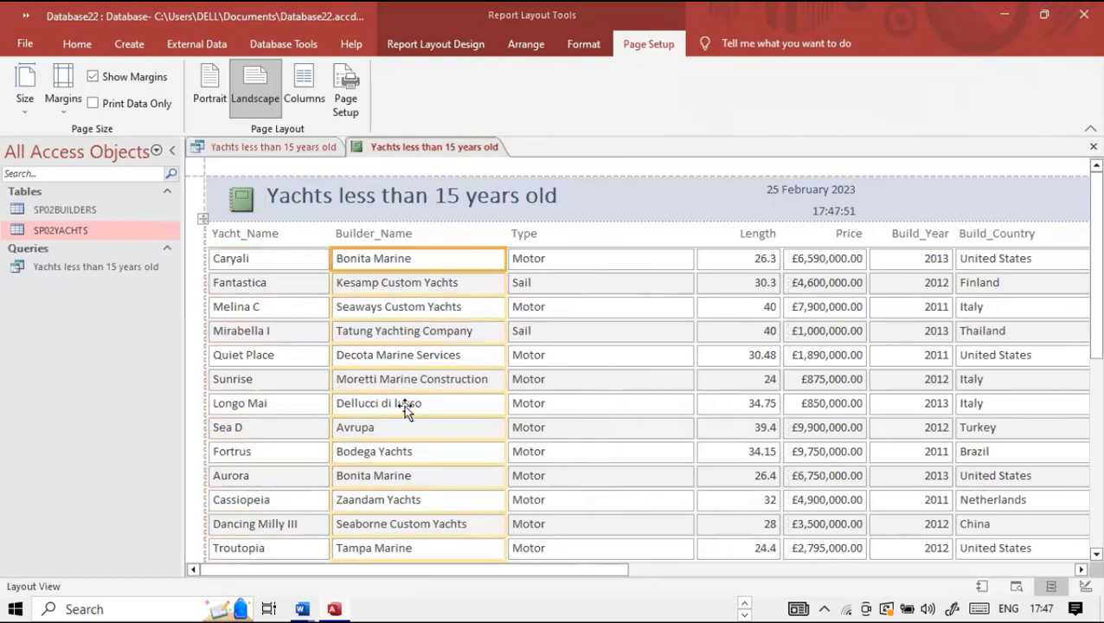
pyautogui.click(639, 263)
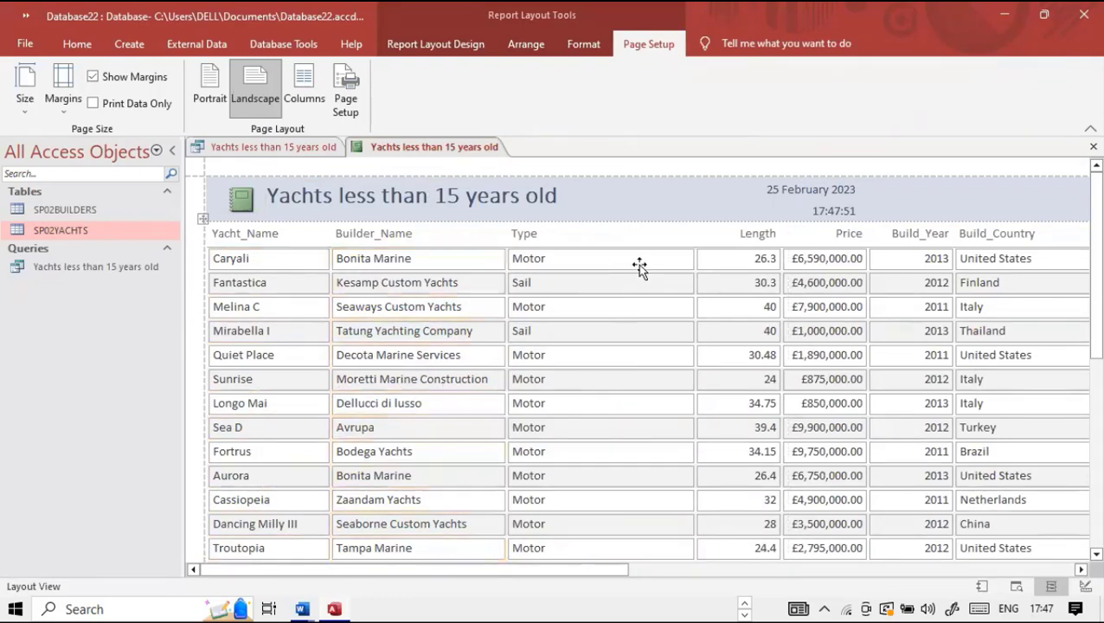
pyautogui.click(617, 251)
pyautogui.moveTo(576, 249); pyautogui.dragTo(581, 250)
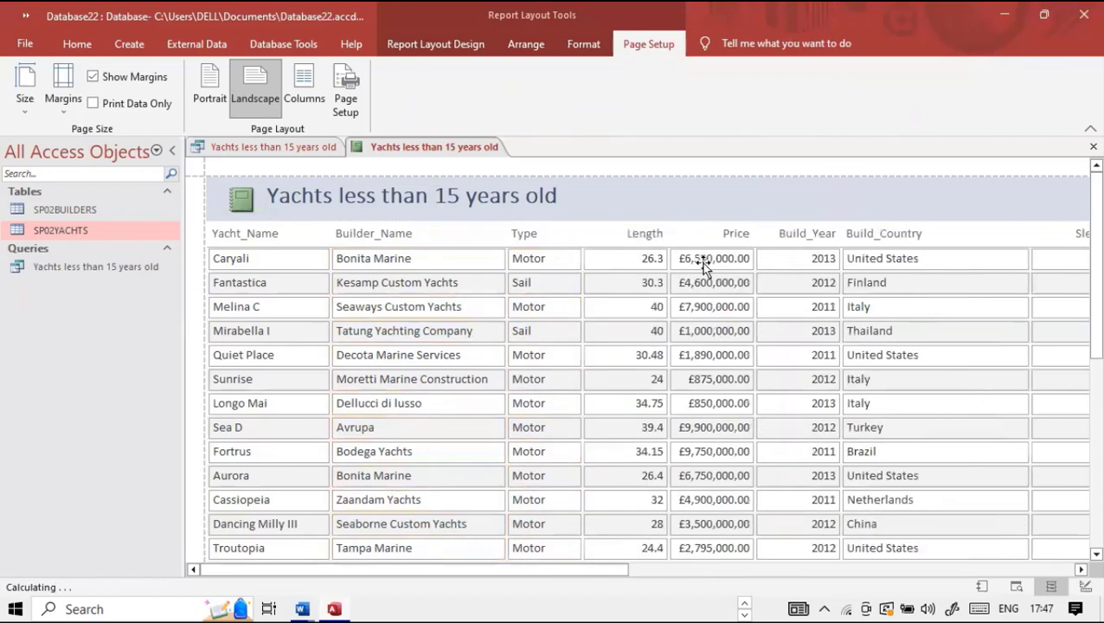
# Narrow the report's Length and Build_Country columns to fit their data.
pyautogui.click(663, 261)
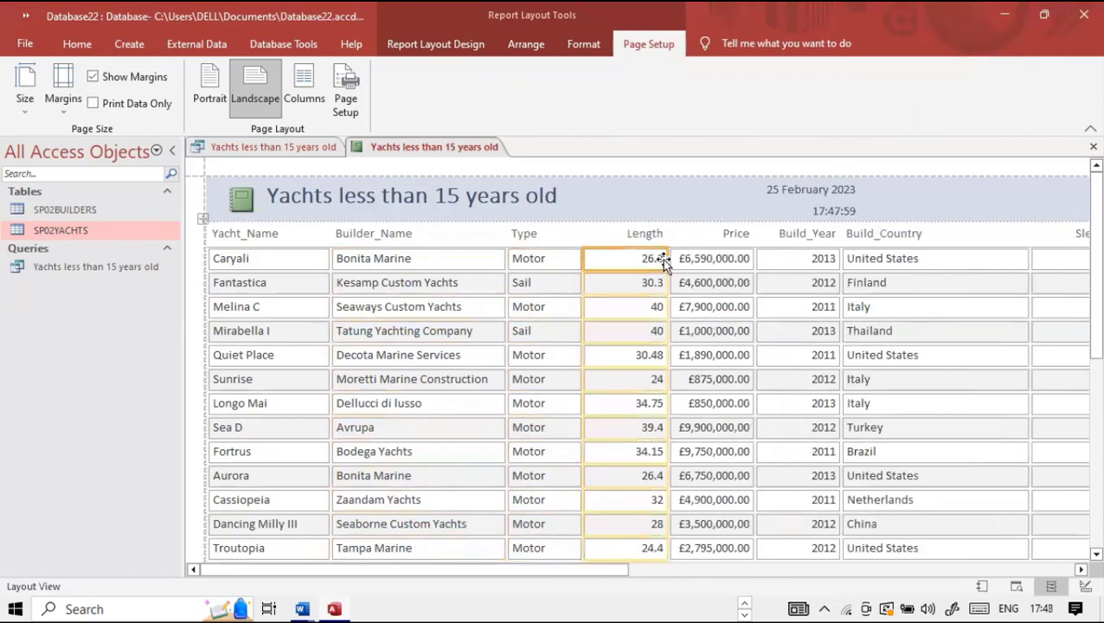
pyautogui.moveTo(664, 262); pyautogui.dragTo(648, 259)
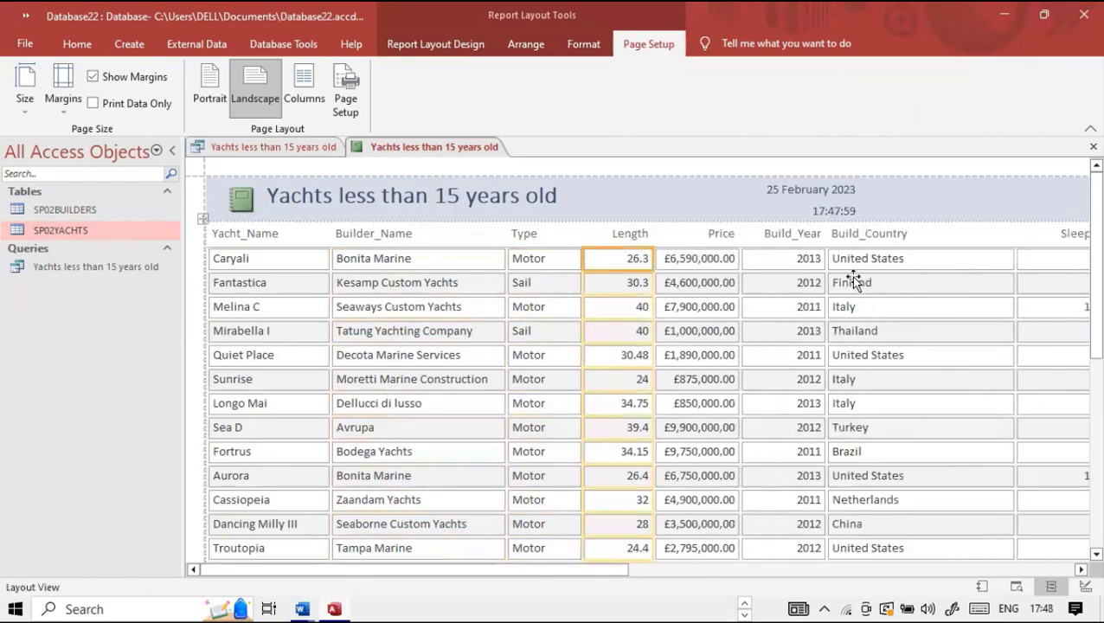
pyautogui.click(981, 268)
pyautogui.moveTo(1010, 258); pyautogui.dragTo(941, 253)
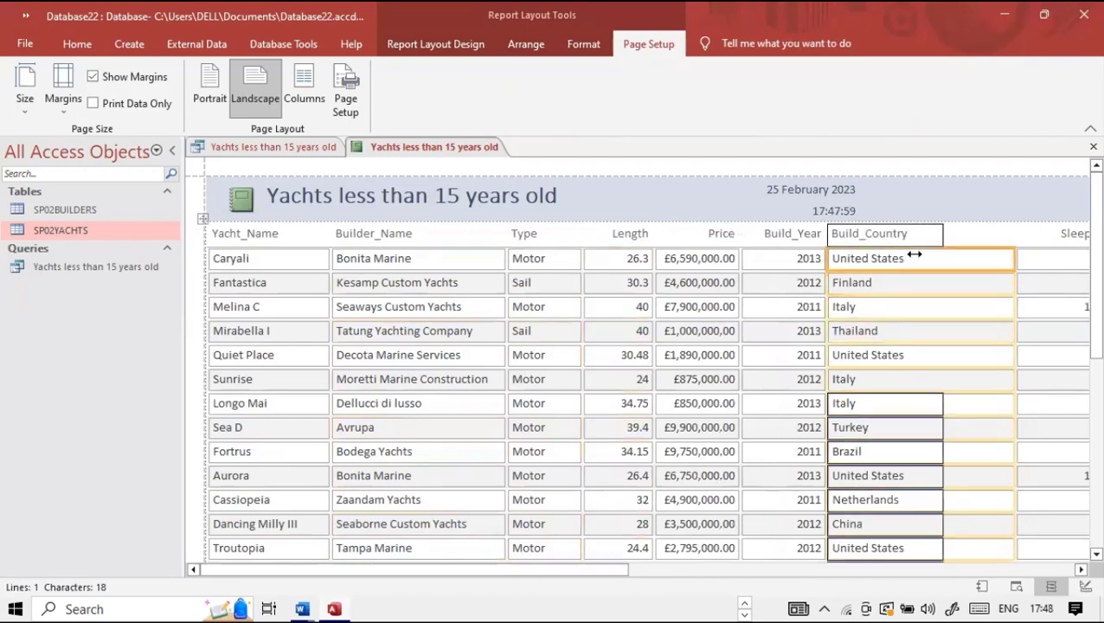
pyautogui.click(1081, 570)
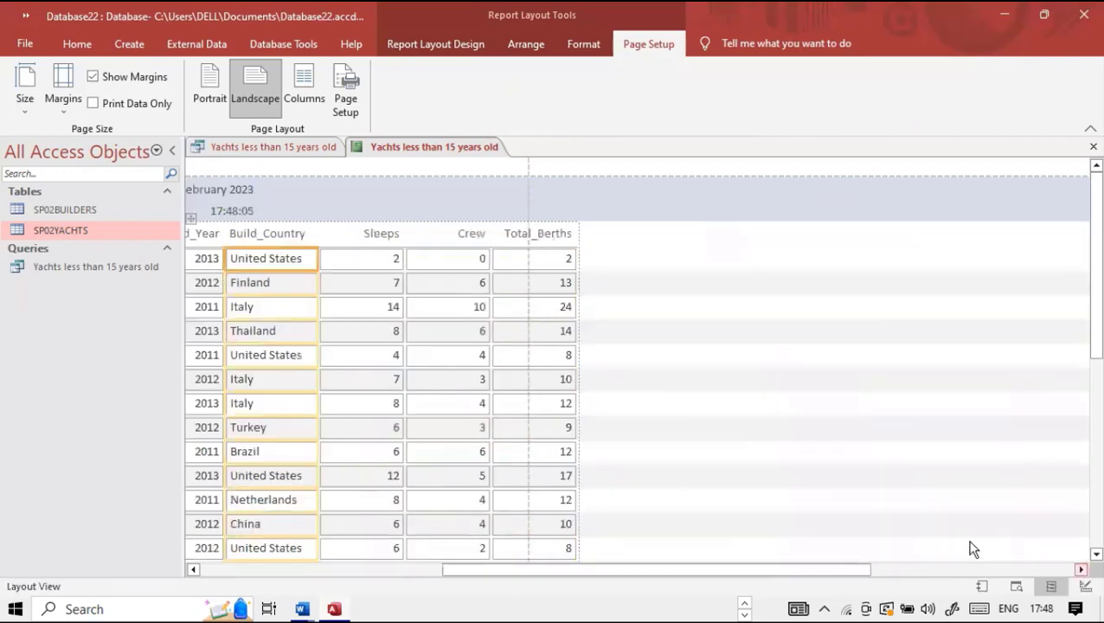
pyautogui.click(193, 570)
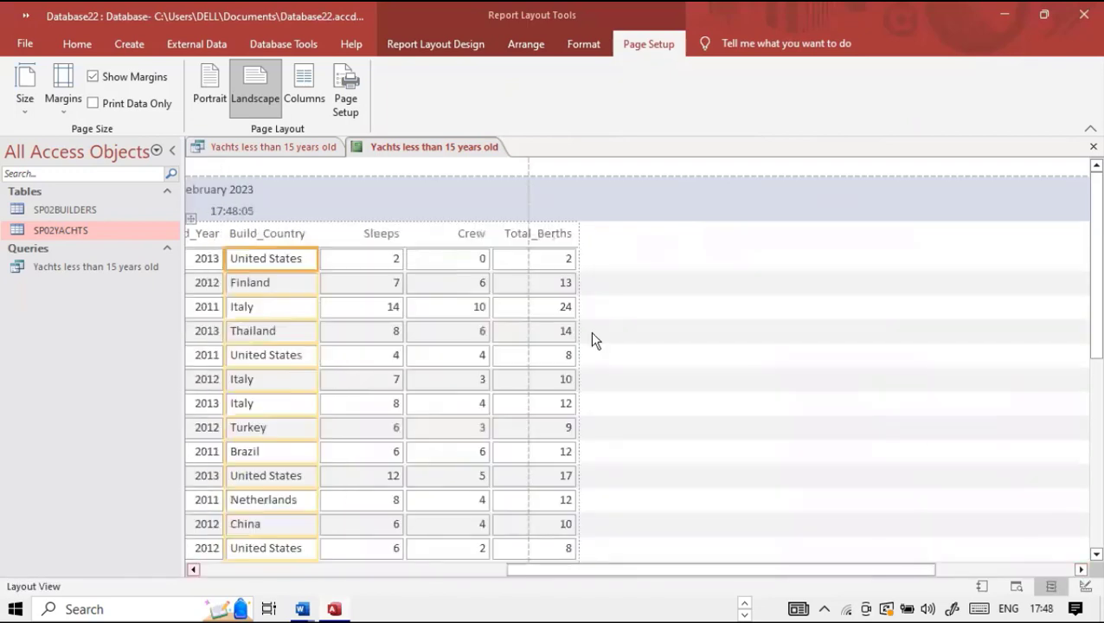
# Narrow the report's Sleeps and Crew columns so the table fits within the page width.
pyautogui.click(383, 257)
pyautogui.moveTo(401, 257); pyautogui.dragTo(373, 256)
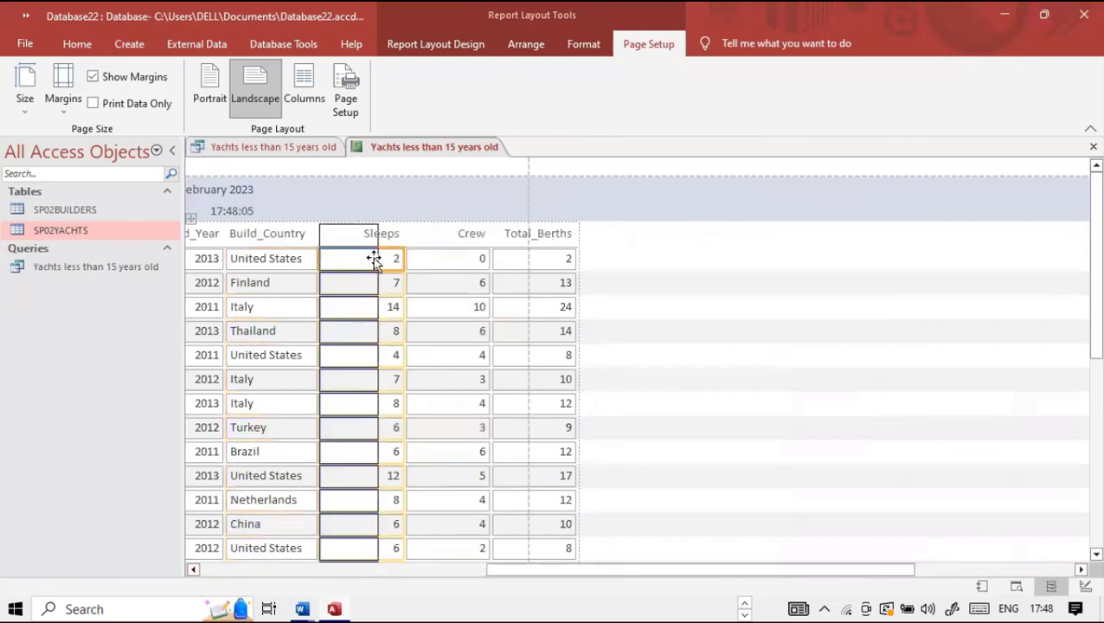
pyautogui.click(458, 260)
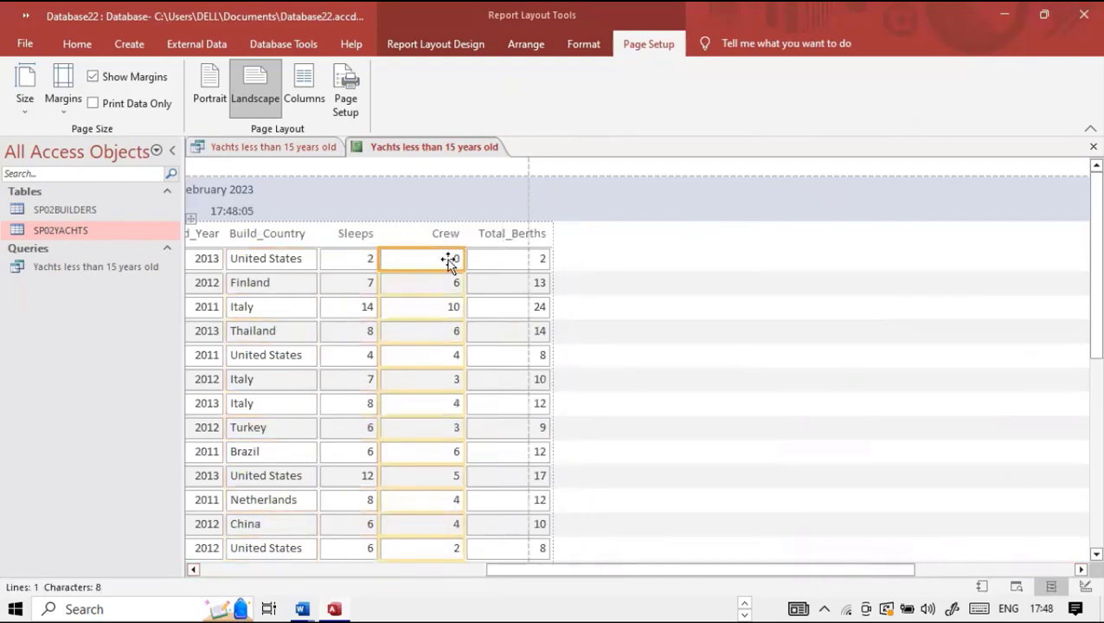
pyautogui.moveTo(565, 568); pyautogui.dragTo(359, 564)
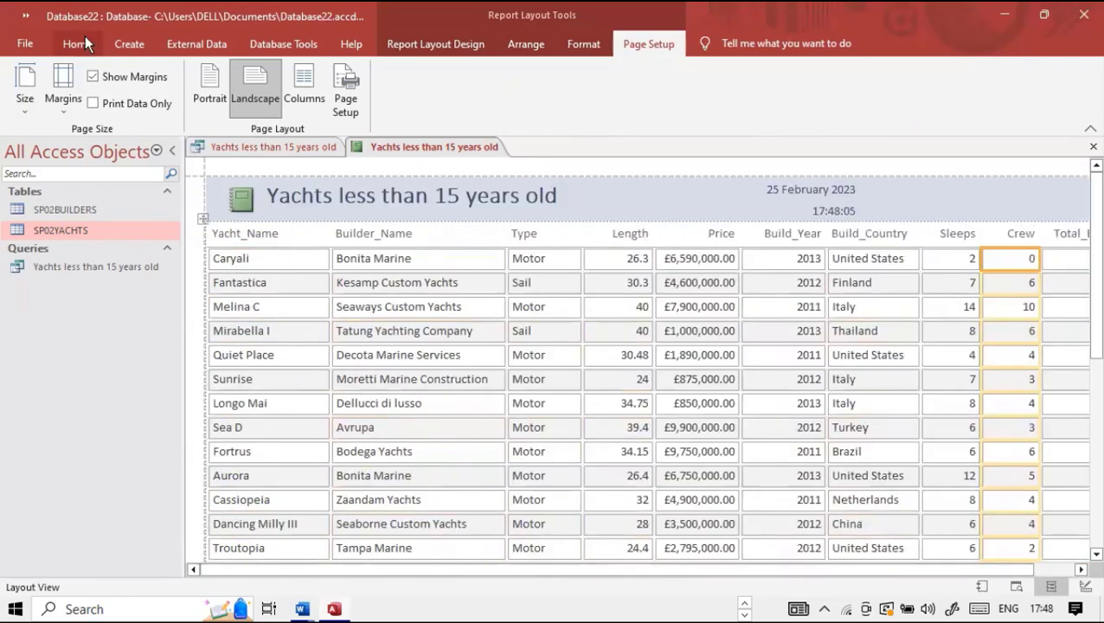
# Open the report in Design View and pull its right boundary in to the edge of the Total_Berths column.
pyautogui.click(77, 44)
pyautogui.click(25, 91)
pyautogui.click(59, 250)
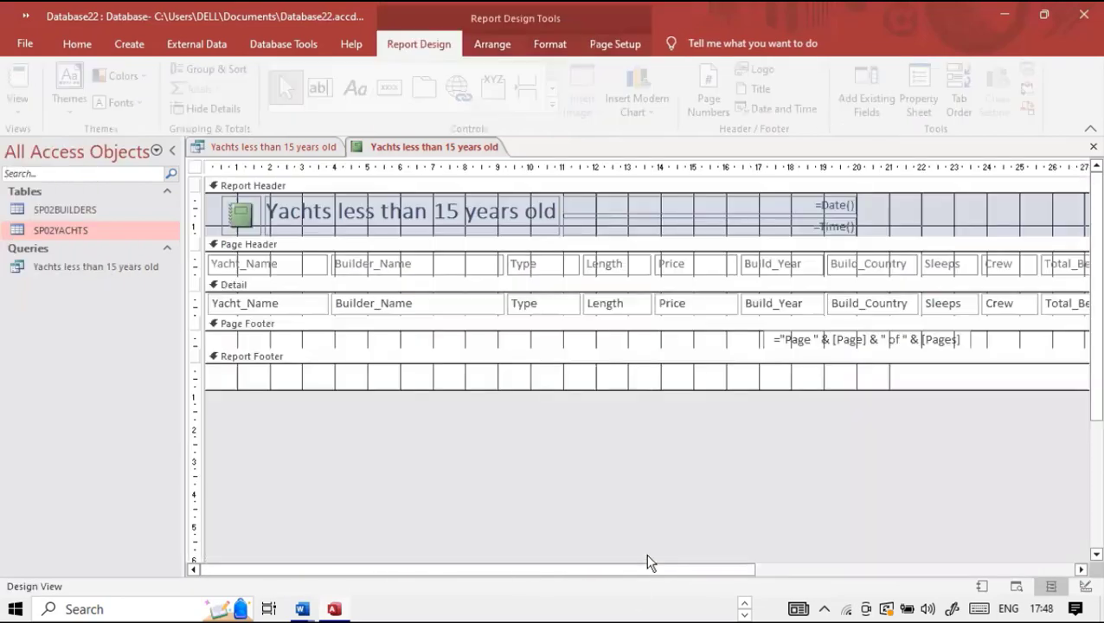
pyautogui.moveTo(635, 572); pyautogui.dragTo(897, 577)
pyautogui.hscroll(5, 851, 320)
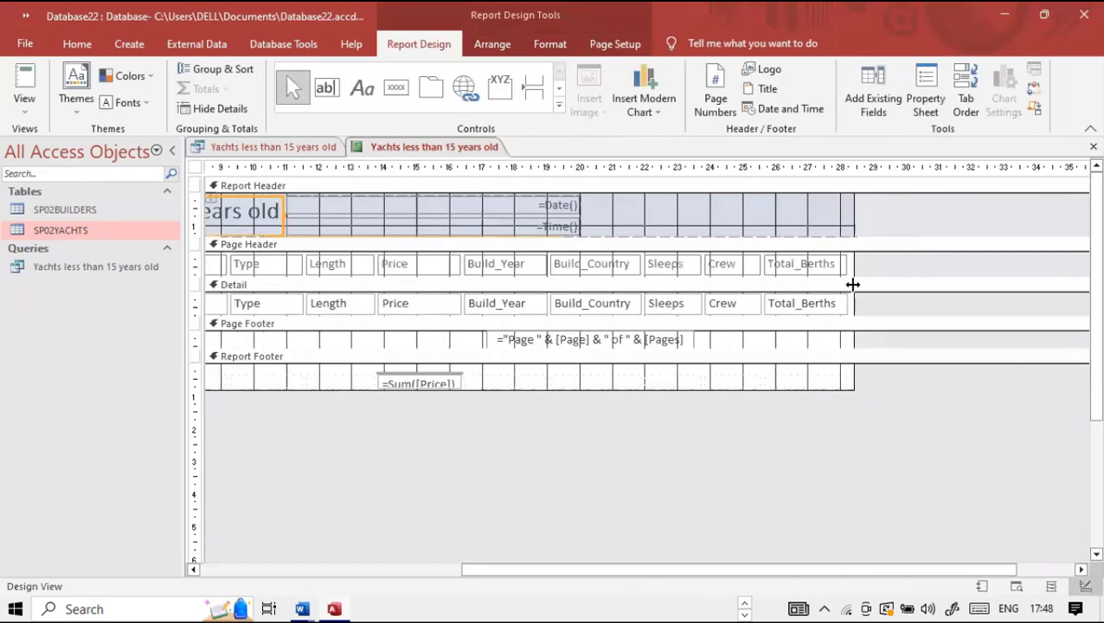
pyautogui.moveTo(853, 285); pyautogui.dragTo(843, 296)
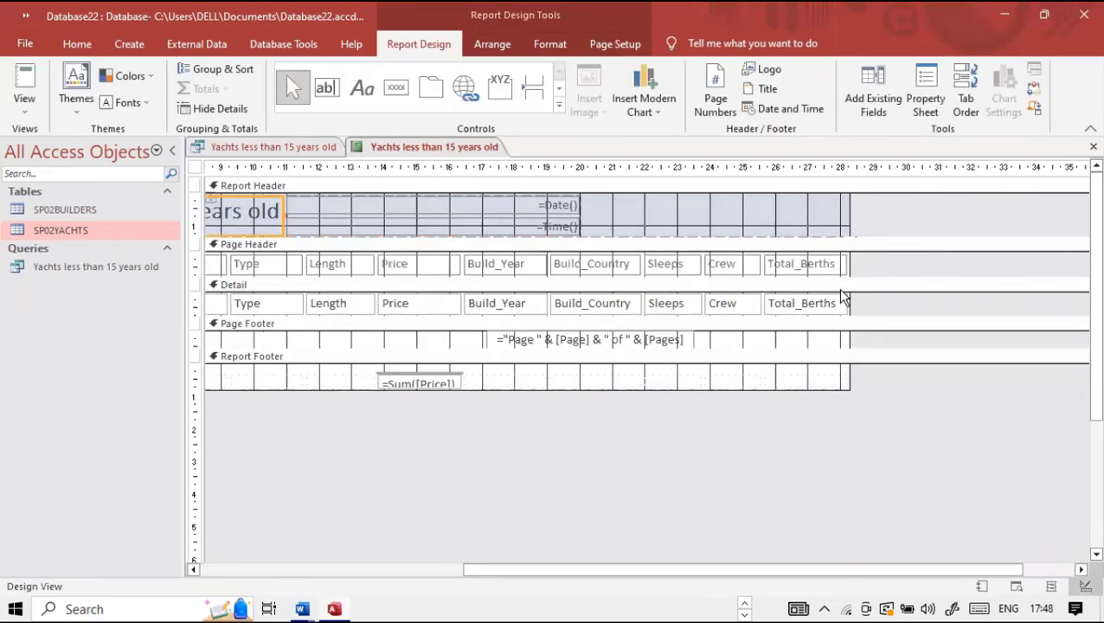
# Copy the text "name, centre number and candidate number" from question 22 in the specimen paper PDF and return to Access.
pyautogui.click(745, 605)
pyautogui.click(470, 607)
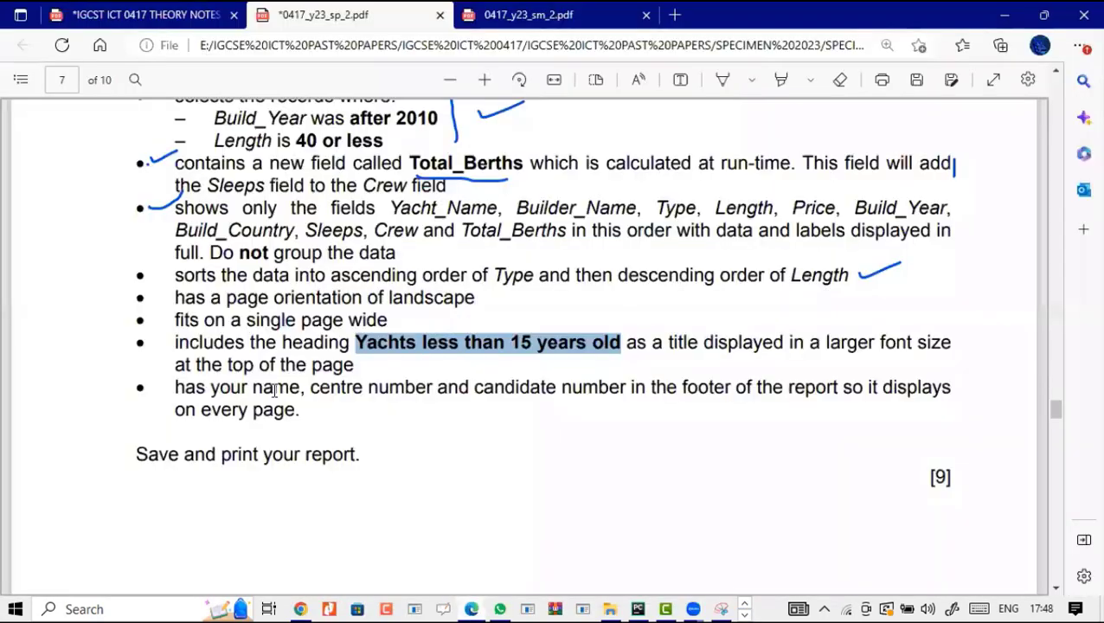
pyautogui.moveTo(252, 387); pyautogui.dragTo(624, 387)
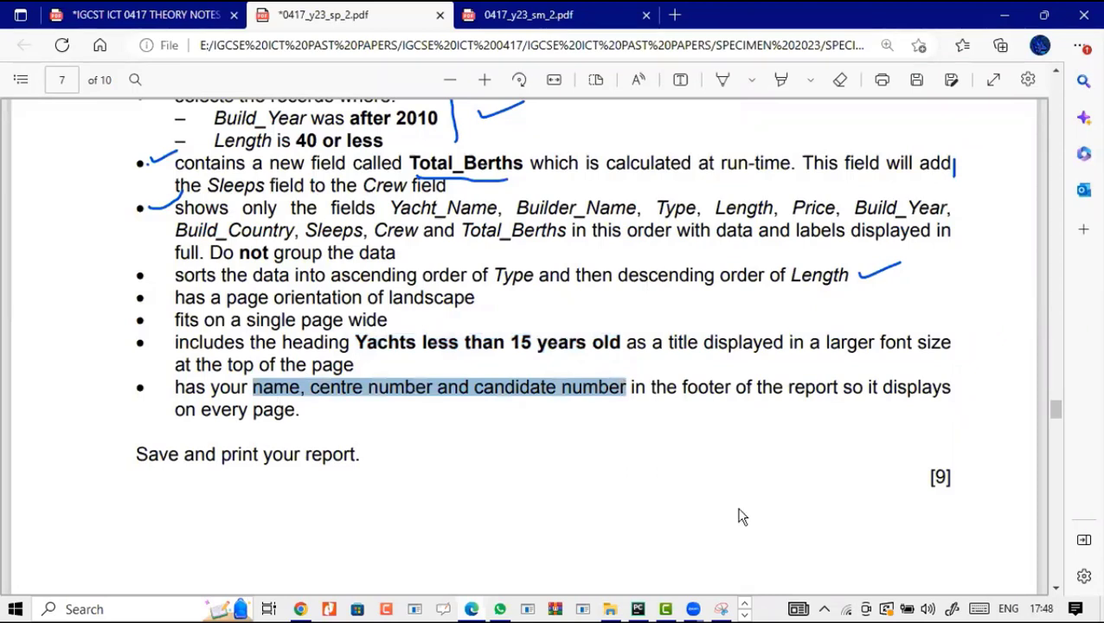
pyautogui.click(744, 614)
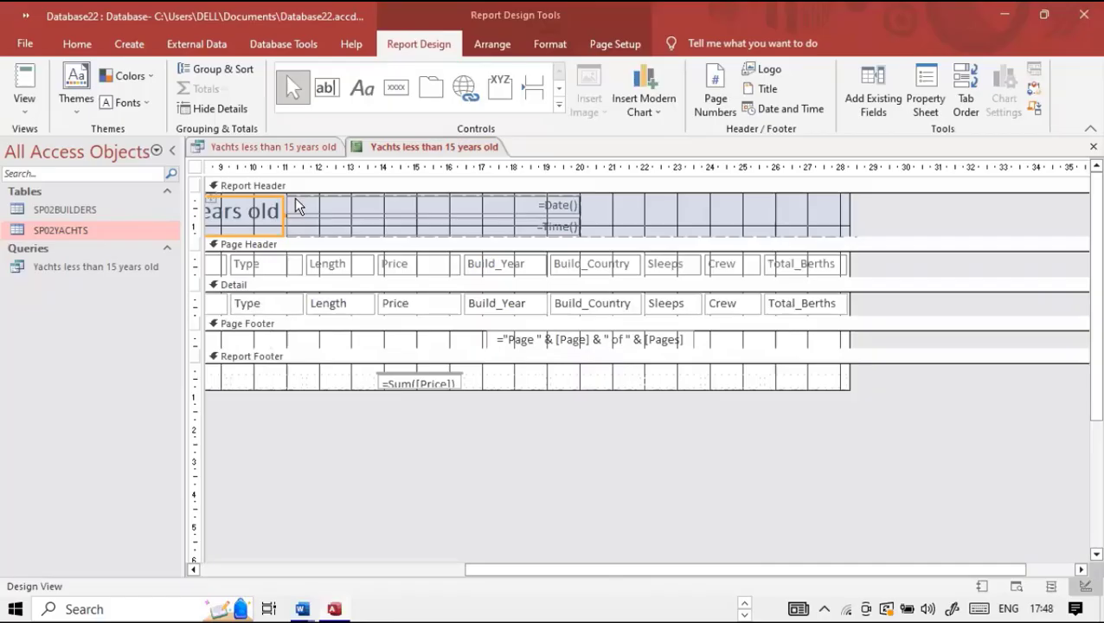
# Add a Page Footer label reading "name, centre number and candidate number", align it to the section's upper edge and reduce the footer height.
pyautogui.click(367, 85)
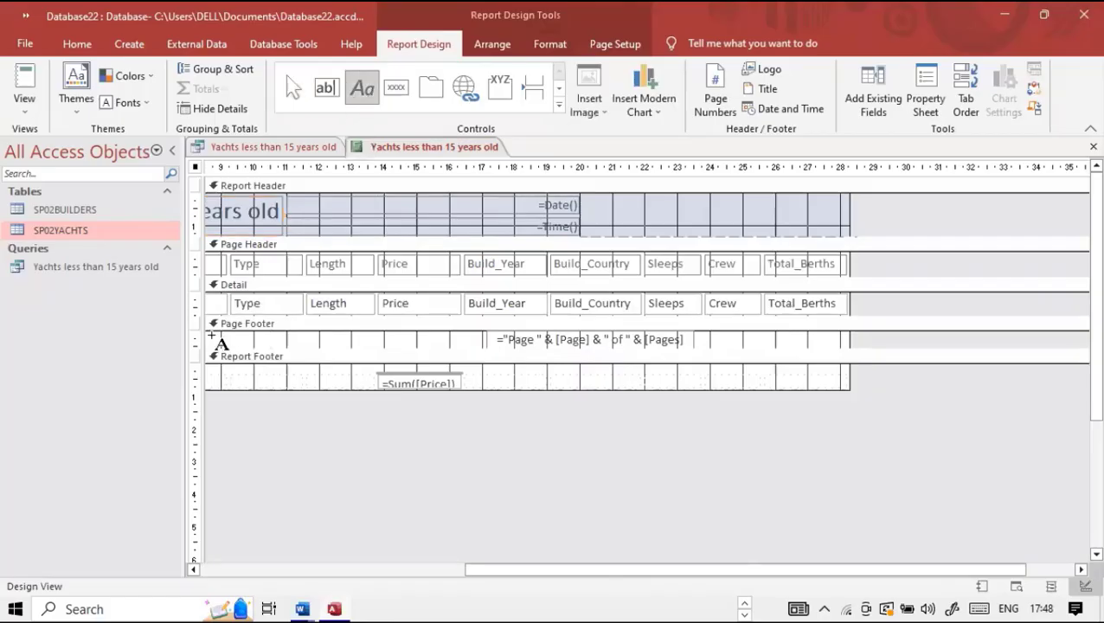
pyautogui.moveTo(211, 335)
pyautogui.mouseDown()
pyautogui.moveTo(374, 360)
pyautogui.moveTo(417, 349)
pyautogui.mouseUp()
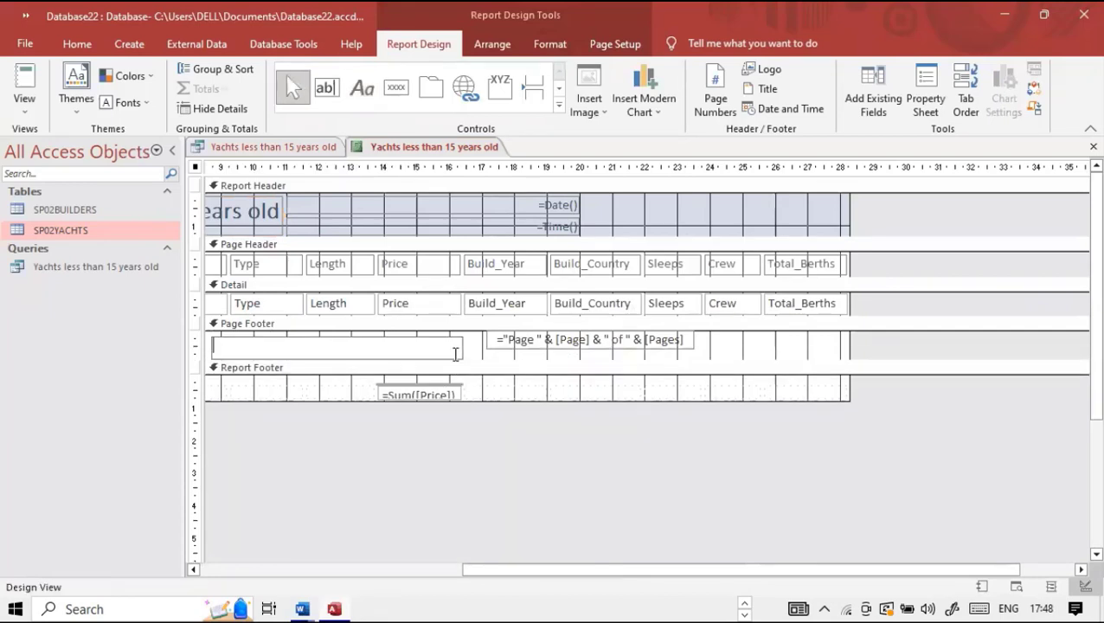
pyautogui.write('name, centre number and candidate number')
pyautogui.click(466, 348)
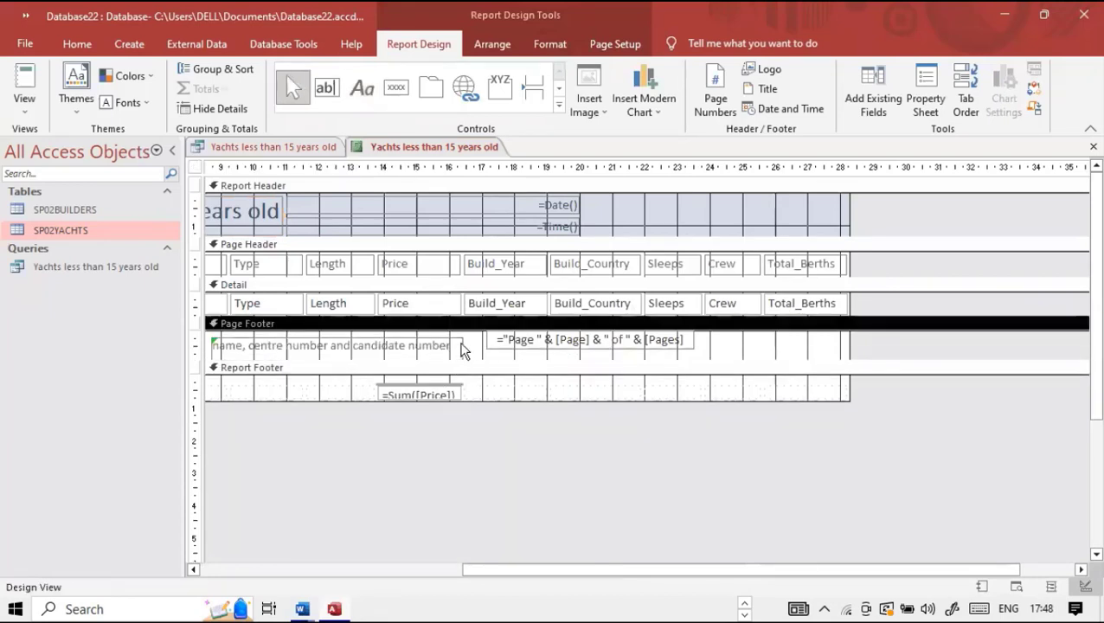
pyautogui.click(450, 338)
pyautogui.moveTo(449, 367); pyautogui.dragTo(451, 369)
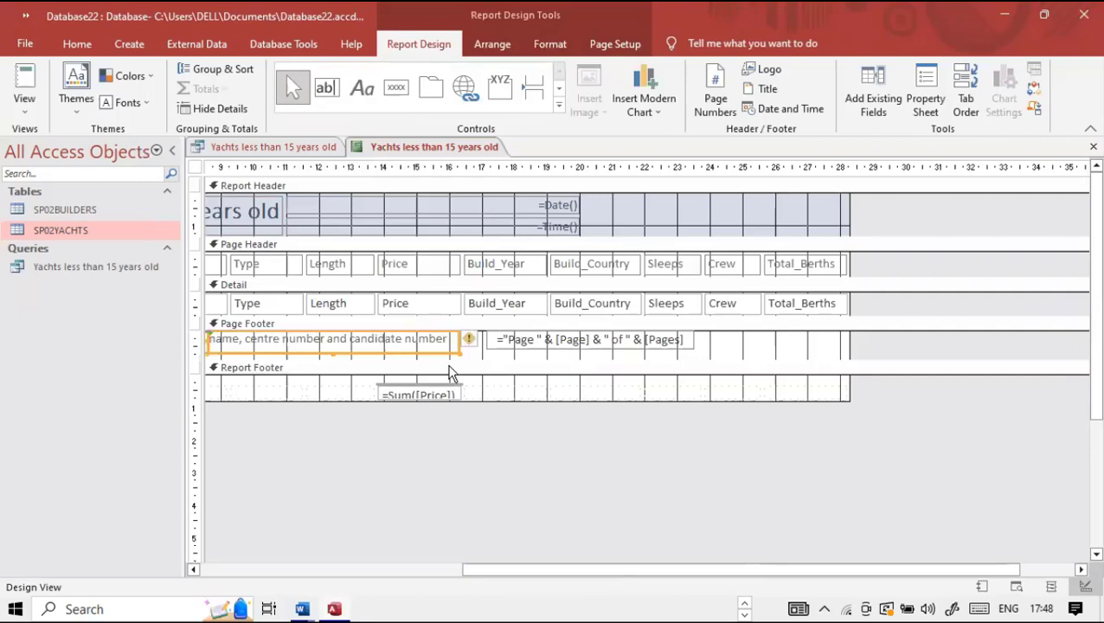
# Open the report's print preview, then switch to the specimen paper PDF and check the question 22 requirements and the start of question 23.
pyautogui.click(31, 106)
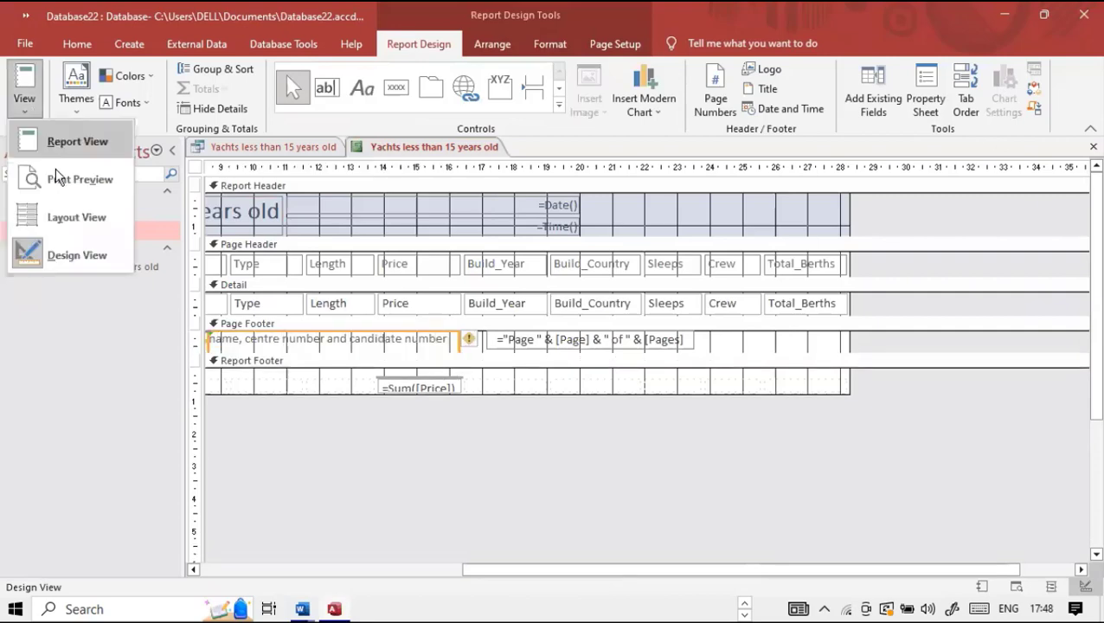
pyautogui.click(55, 176)
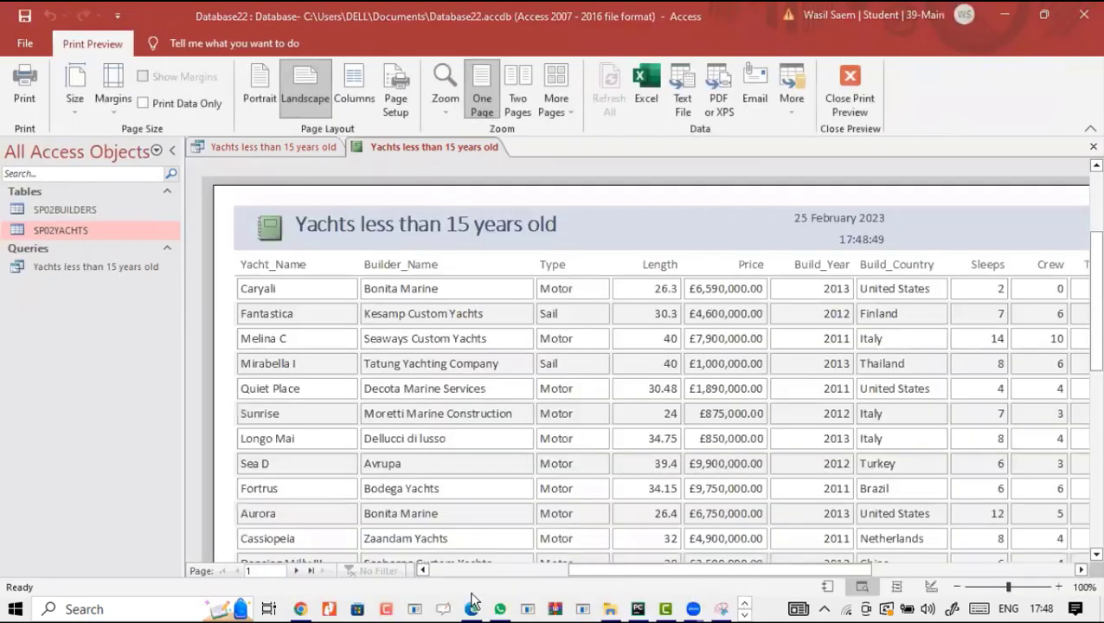
pyautogui.click(746, 609)
pyautogui.click(471, 609)
pyautogui.click(419, 426)
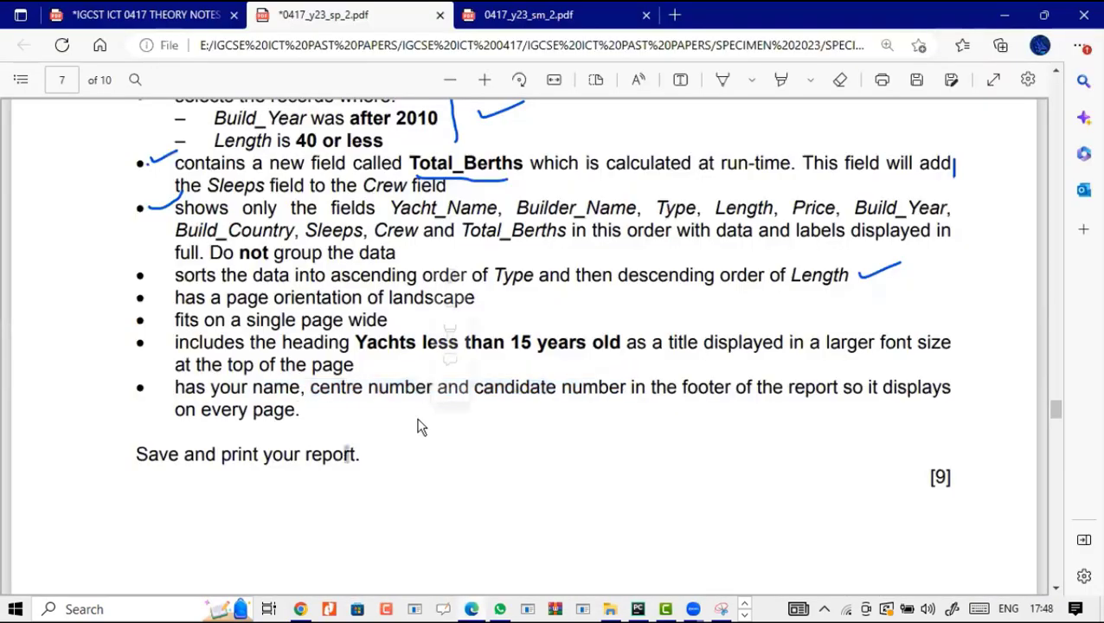
pyautogui.scroll(-5, 419, 425)
pyautogui.scroll(-5, 419, 425)
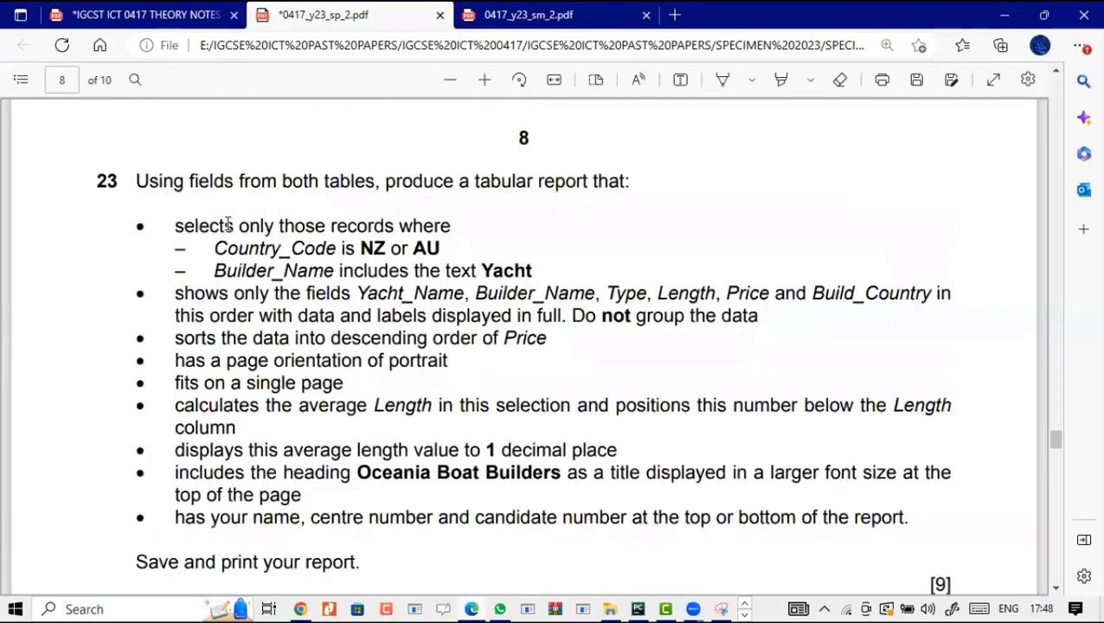
pyautogui.scroll(2, 490, 287)
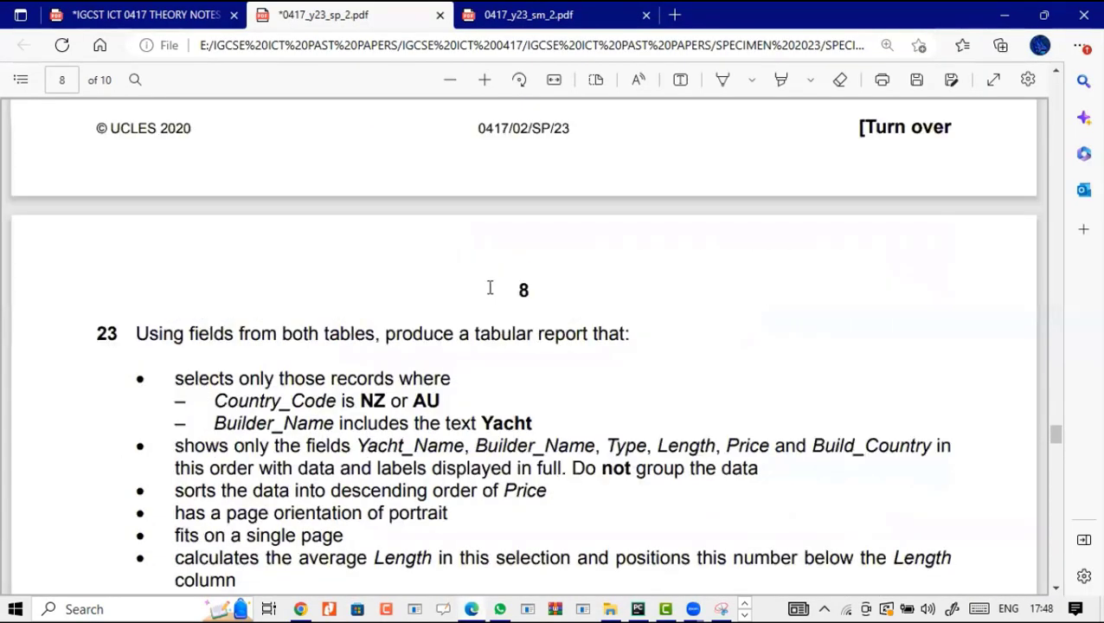
pyautogui.scroll(8, 494, 292)
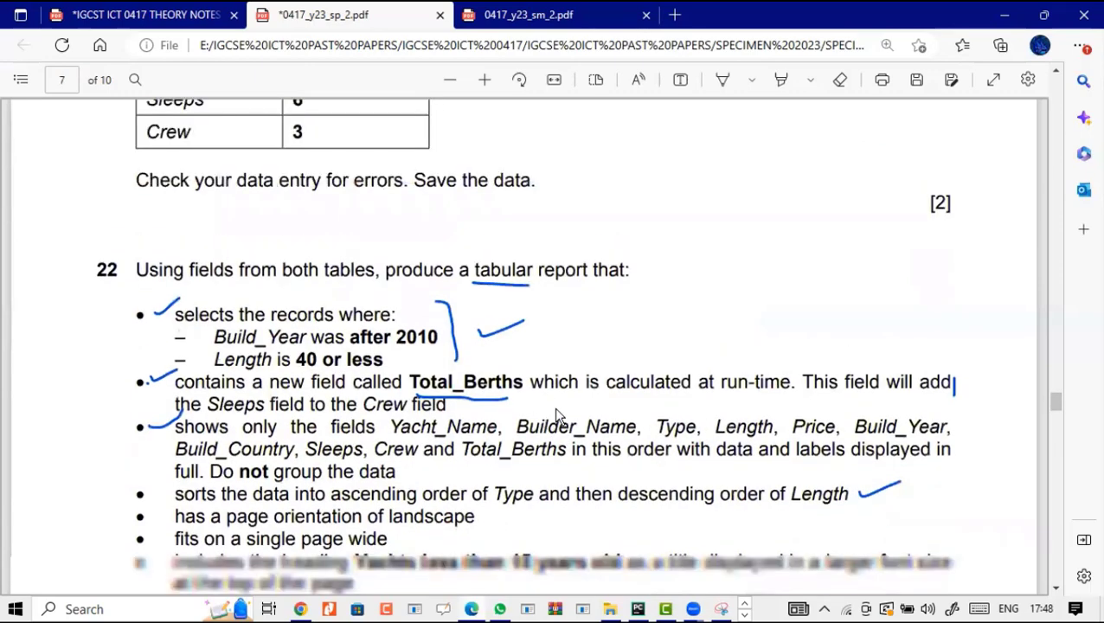
pyautogui.scroll(-8, 557, 416)
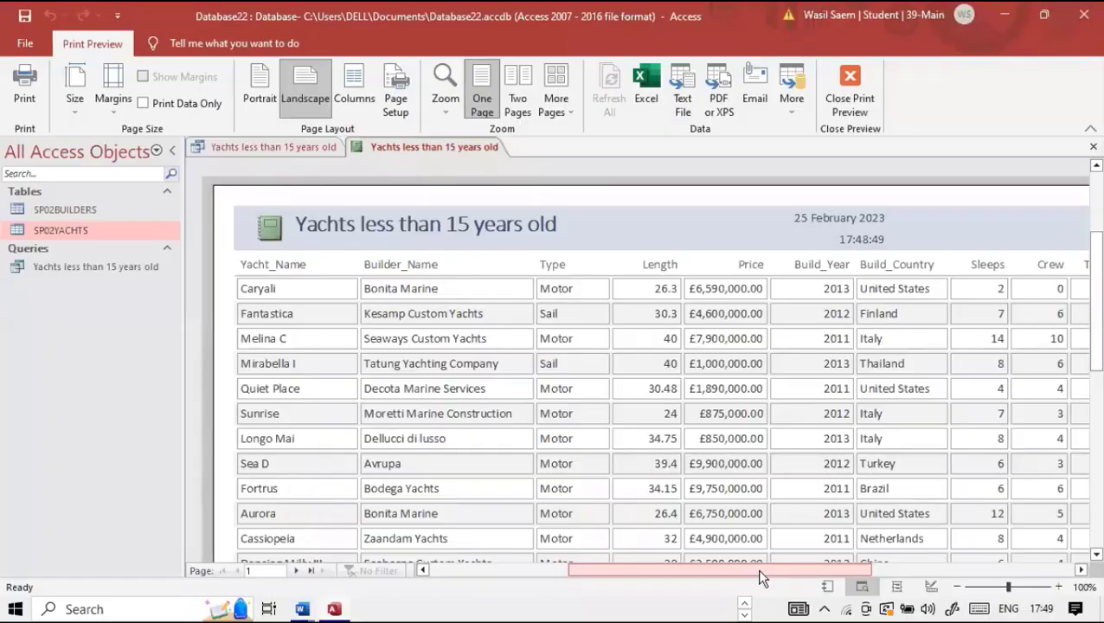
# Check the columns in the print preview, then widen Price in Layout View by narrowing Build_Year so every price displays in full.
pyautogui.moveTo(854, 573); pyautogui.dragTo(779, 571)
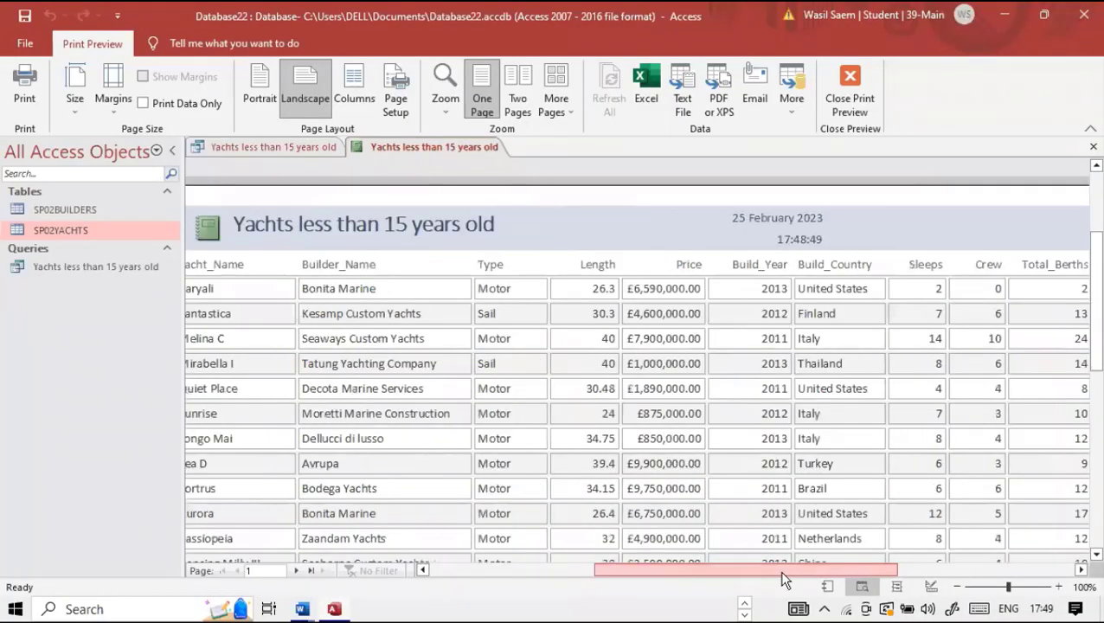
pyautogui.scroll(-3, 711, 444)
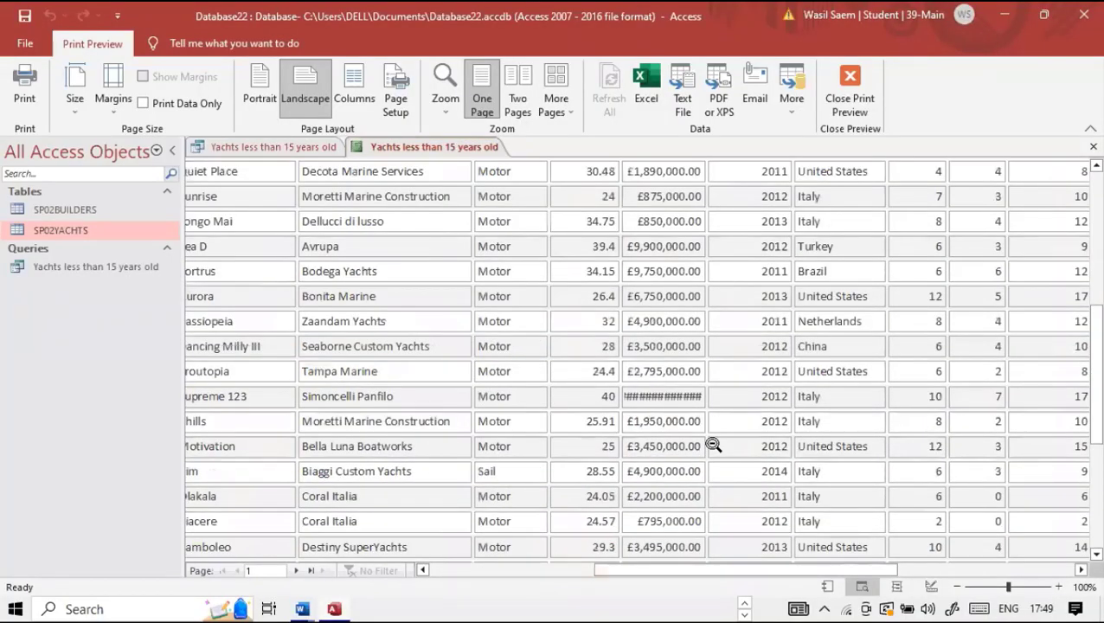
pyautogui.click(848, 97)
pyautogui.click(24, 103)
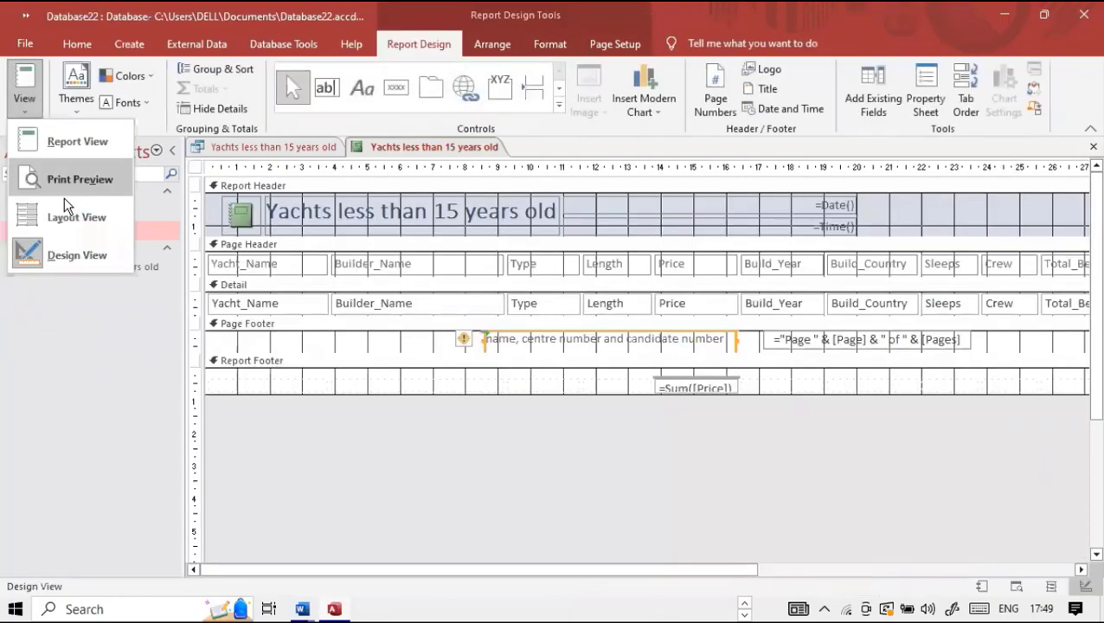
pyautogui.click(104, 214)
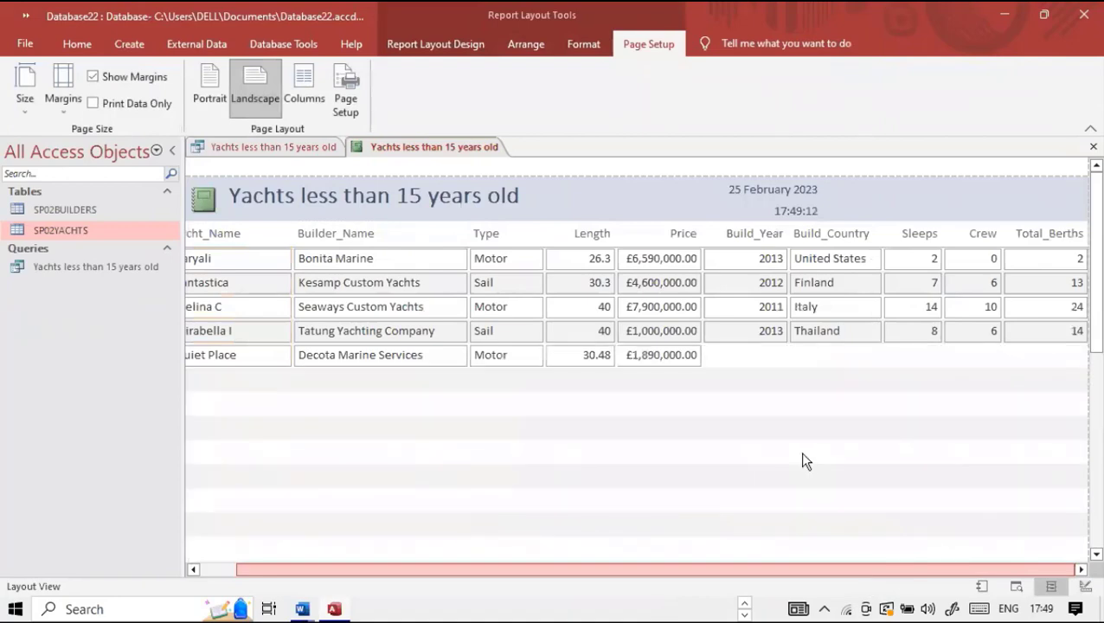
pyautogui.scroll(-3, 800, 451)
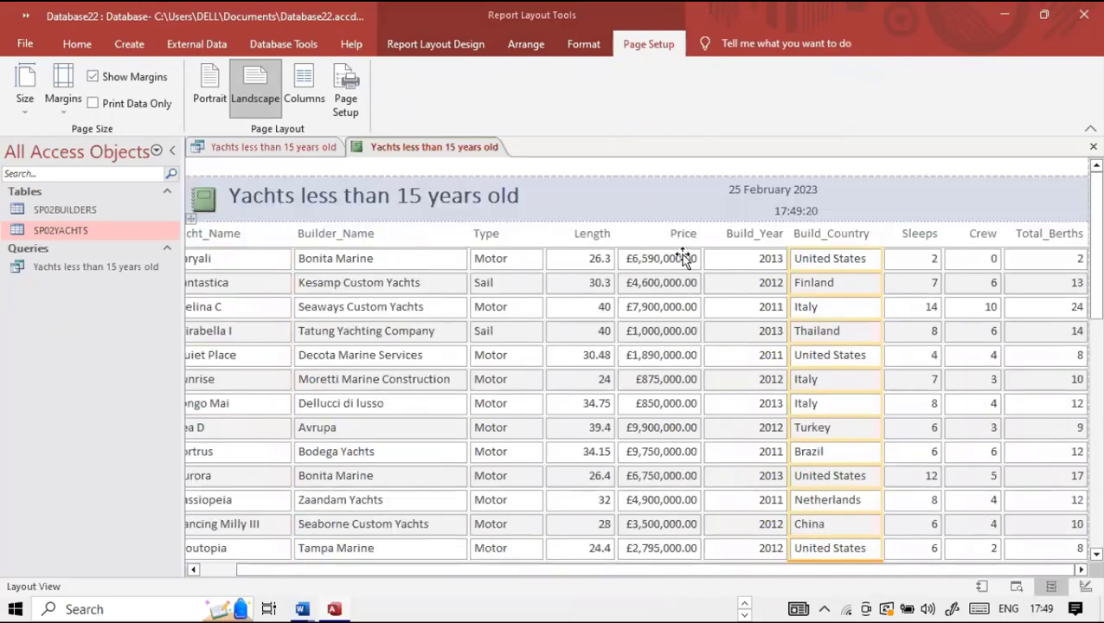
pyautogui.scroll(3, 681, 253)
pyautogui.click(726, 258)
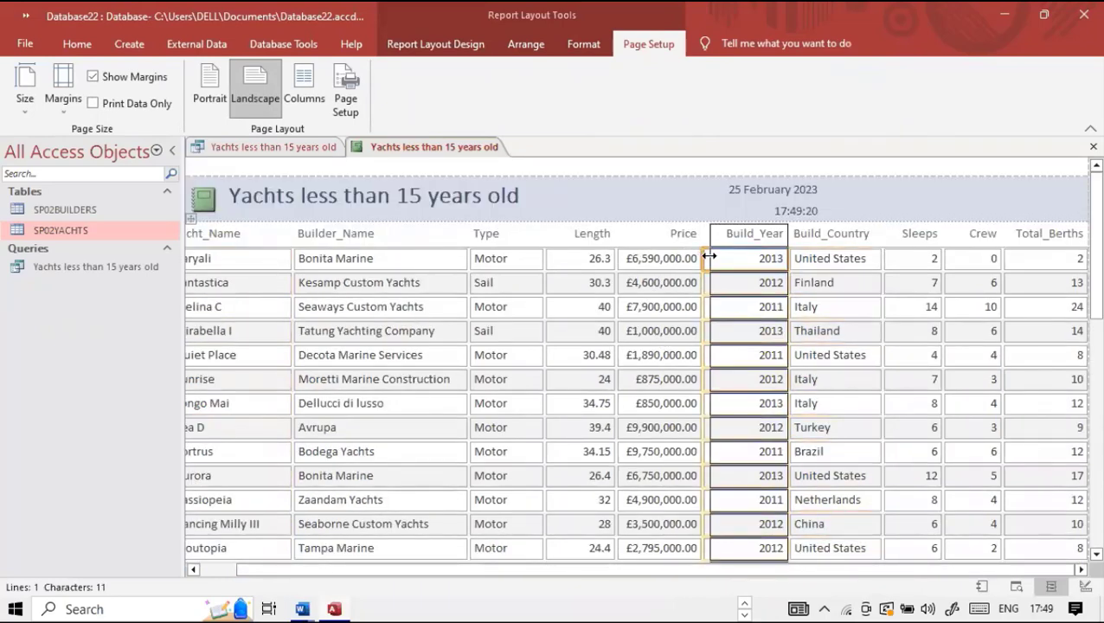
pyautogui.moveTo(712, 256); pyautogui.dragTo(710, 367)
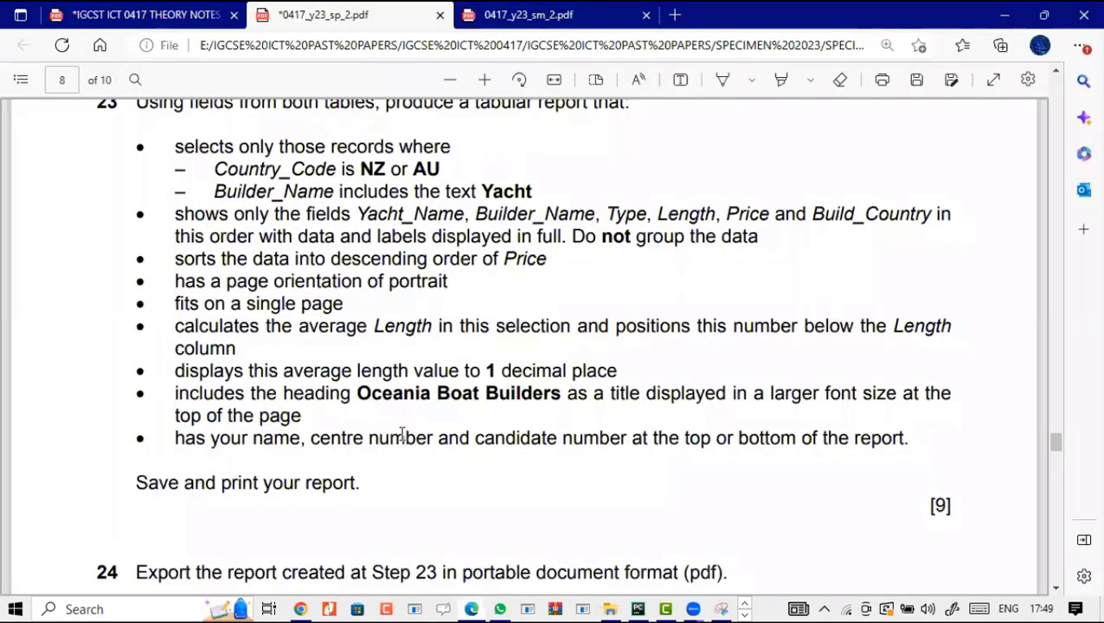
# Read question 23 in the specimen paper, then return to Access and close the yachts report, saving its design changes.
pyautogui.scroll(2, 448, 445)
pyautogui.scroll(-1, 582, 482)
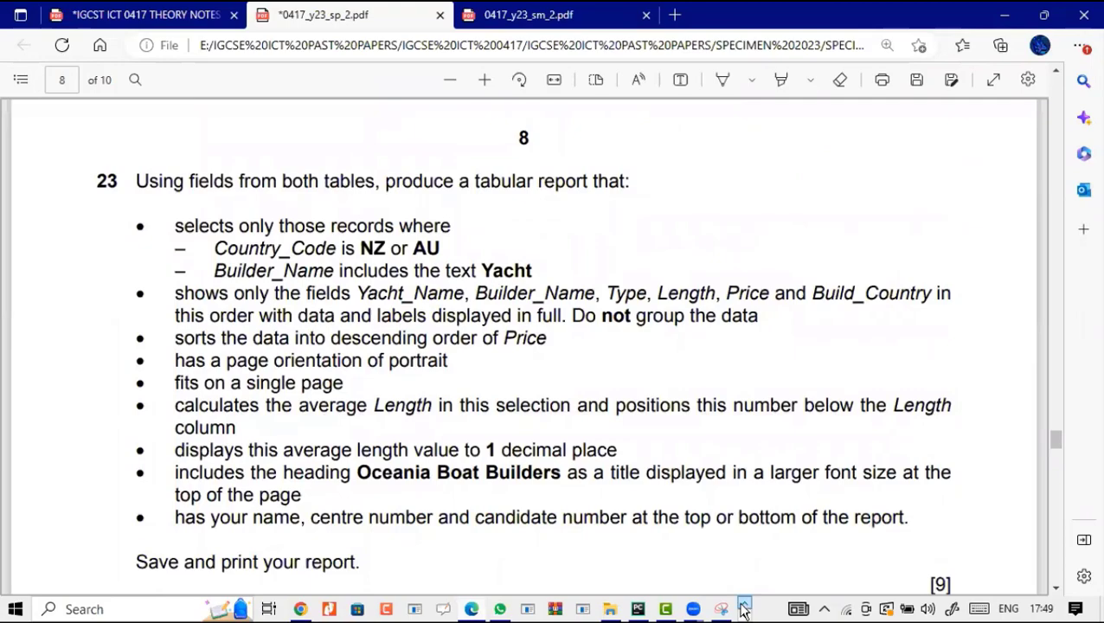
pyautogui.click(745, 615)
pyautogui.click(337, 609)
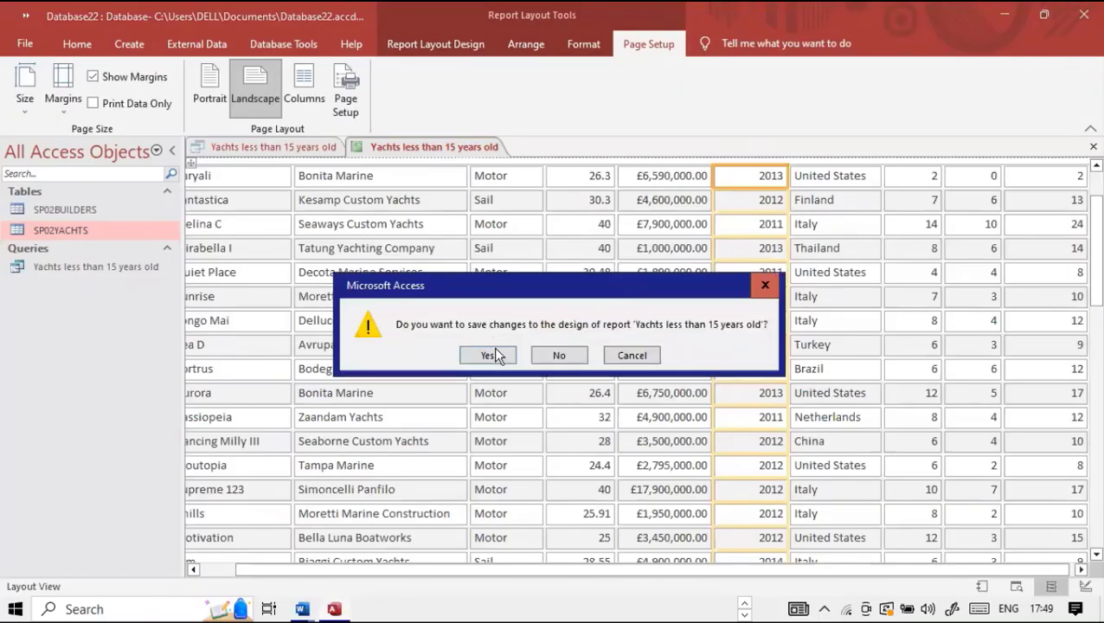
pyautogui.click(487, 355)
pyautogui.click(554, 242)
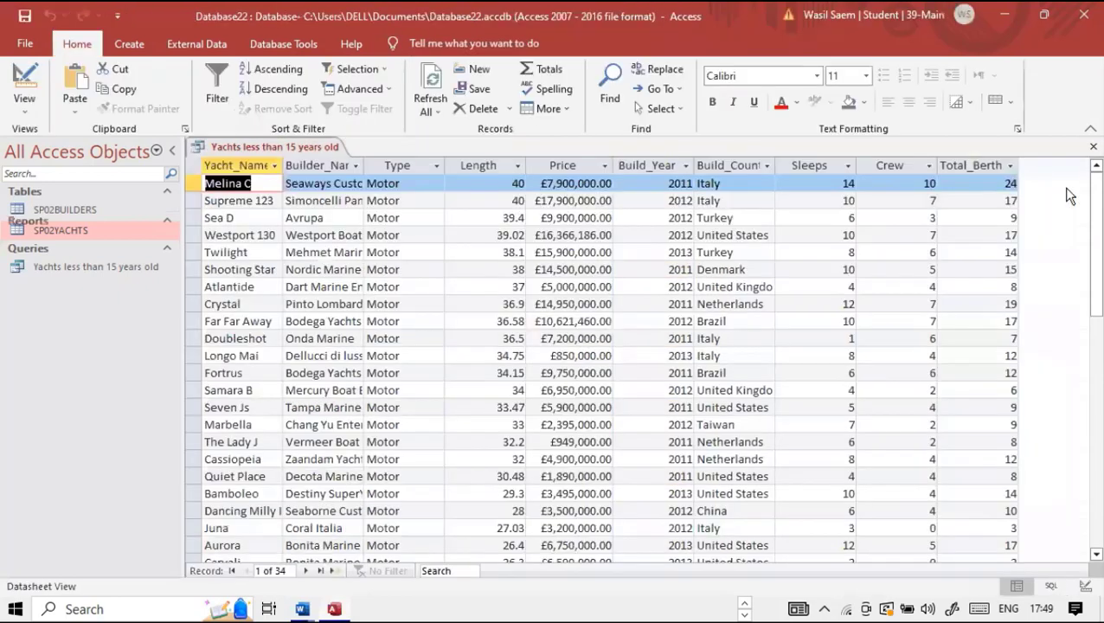
# Close the open query, create a new query design with the SP02BUILDERS and SP02YACHTS tables, and enlarge their field lists.
pyautogui.click(1089, 149)
pyautogui.click(130, 45)
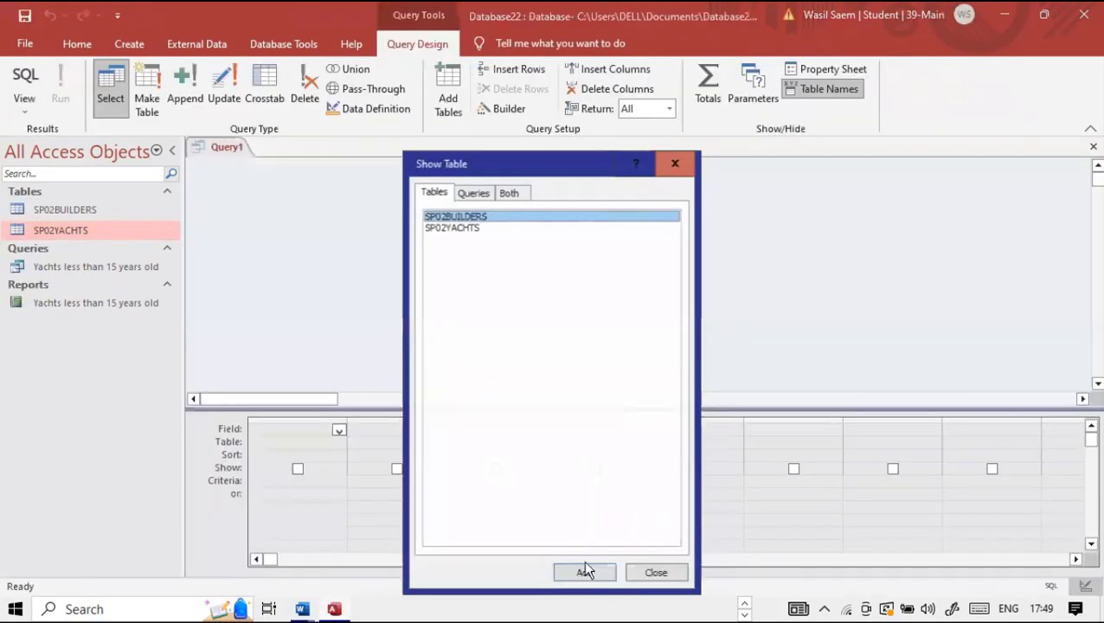
pyautogui.click(585, 571)
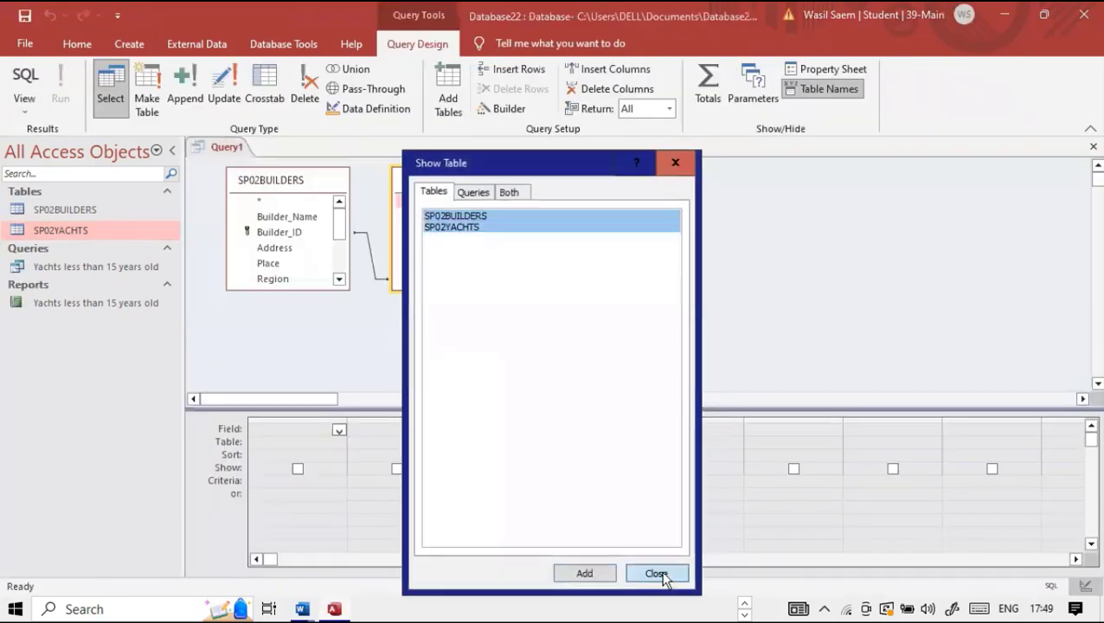
pyautogui.click(659, 572)
pyautogui.doubleClick(333, 288)
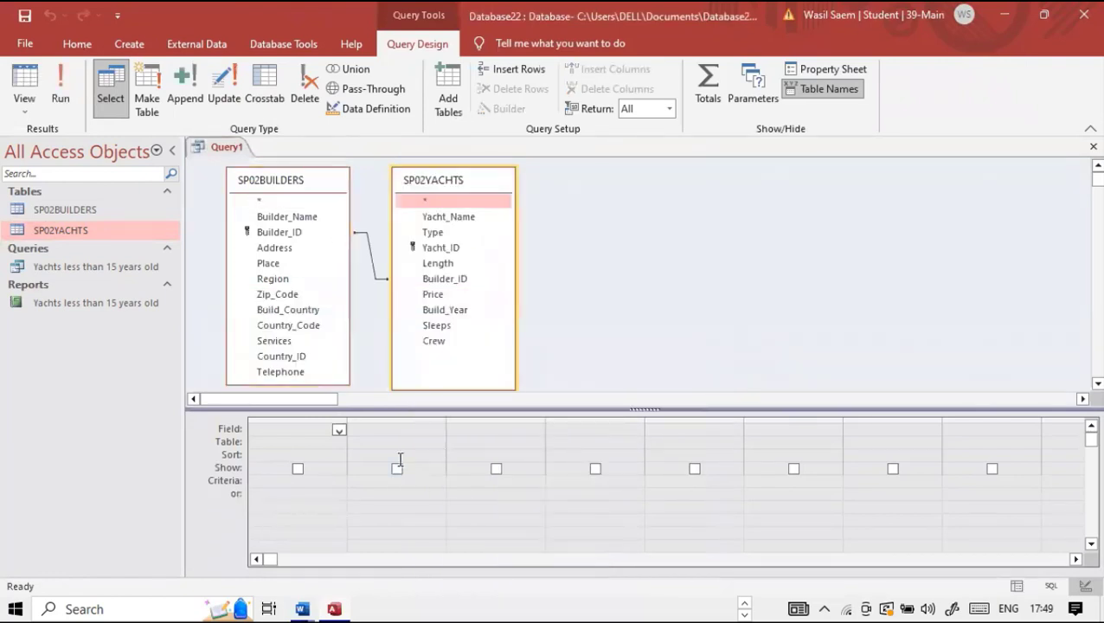
# Check question 23's field list in the specimen paper PDF and add Yacht_Name and Builder_Name to the Access query.
pyautogui.press('super+Tab')
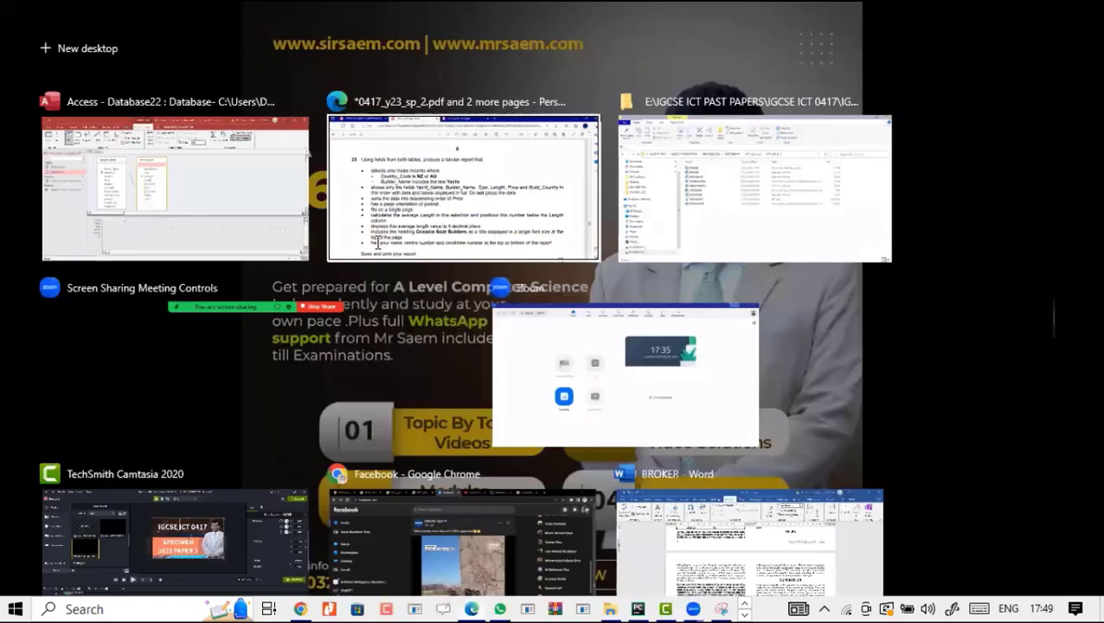
pyautogui.click(378, 238)
pyautogui.scroll(-2, 245, 233)
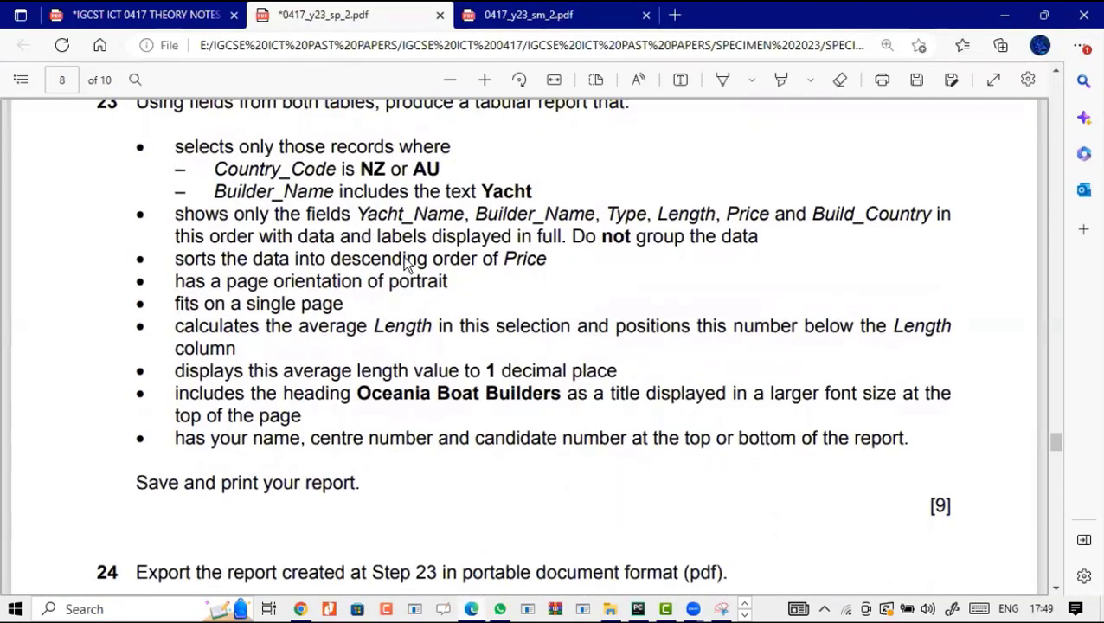
pyautogui.press('super+Tab')
pyautogui.click(374, 239)
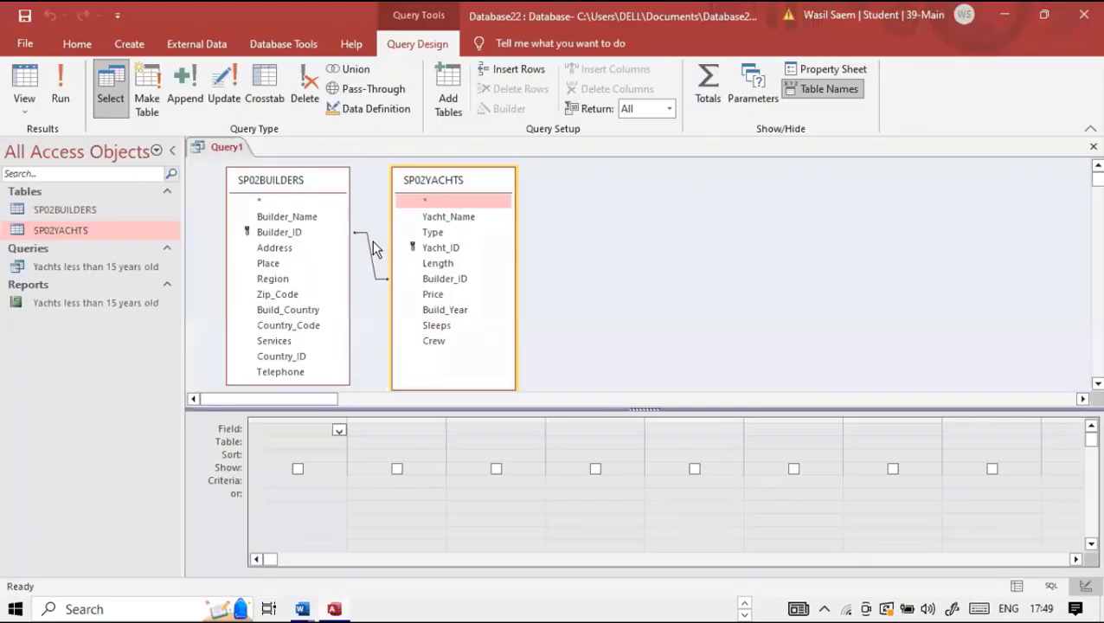
pyautogui.doubleClick(437, 217)
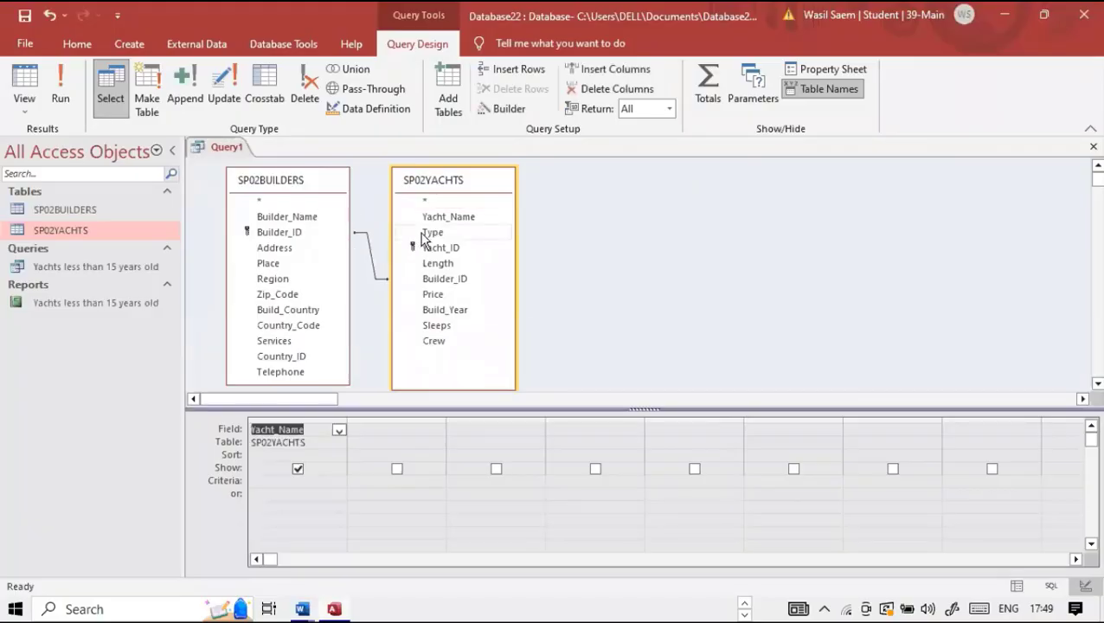
pyautogui.press('super+Tab')
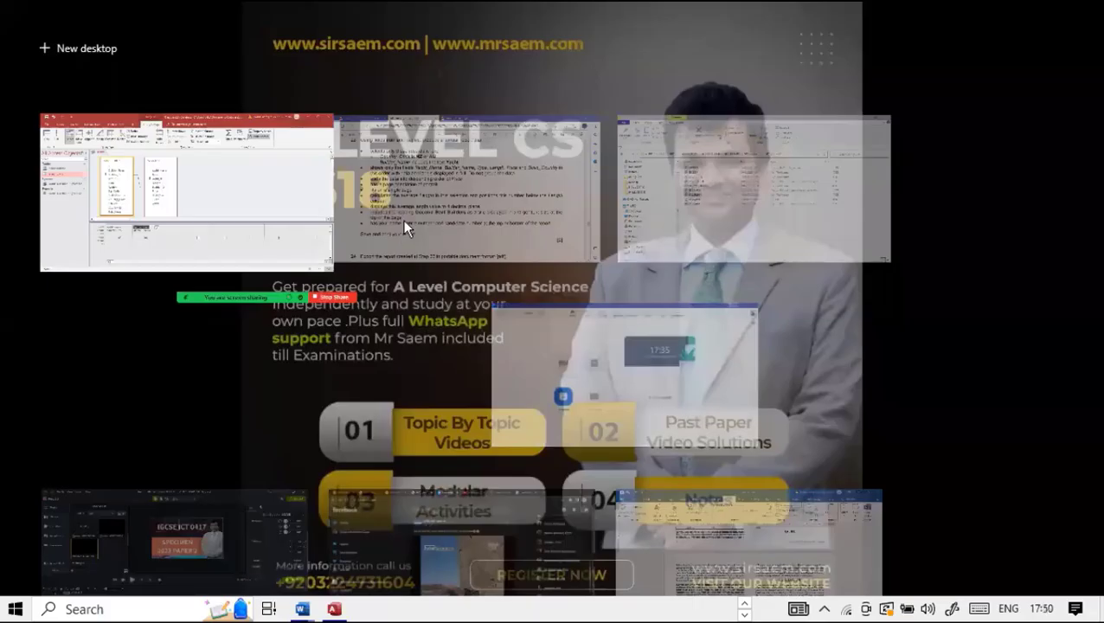
pyautogui.click(410, 213)
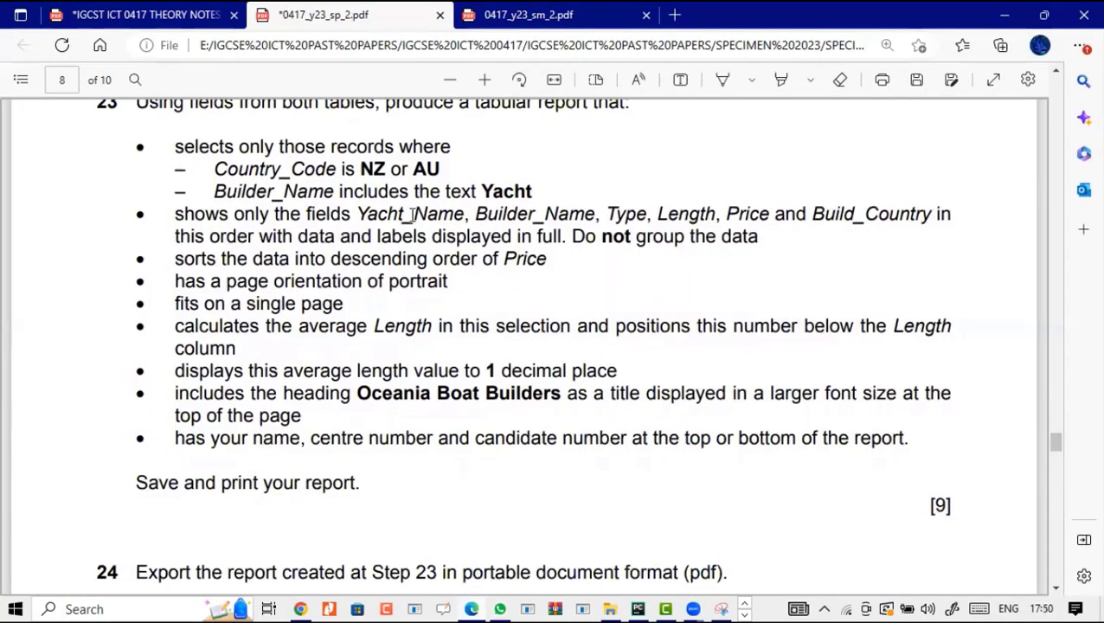
pyautogui.press('super+Tab')
pyautogui.click(416, 212)
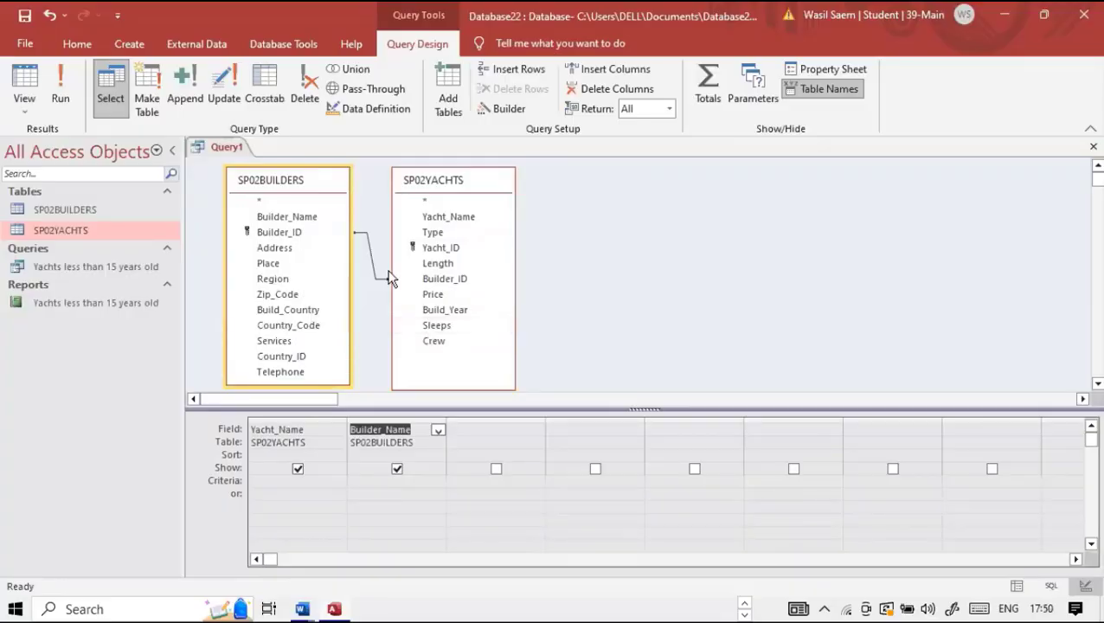
# Add Type, Length and Price from SP02YACHTS and Build_Country from SP02BUILDERS to the query, checking the order against the specimen paper.
pyautogui.doubleClick(432, 232)
pyautogui.doubleClick(444, 296)
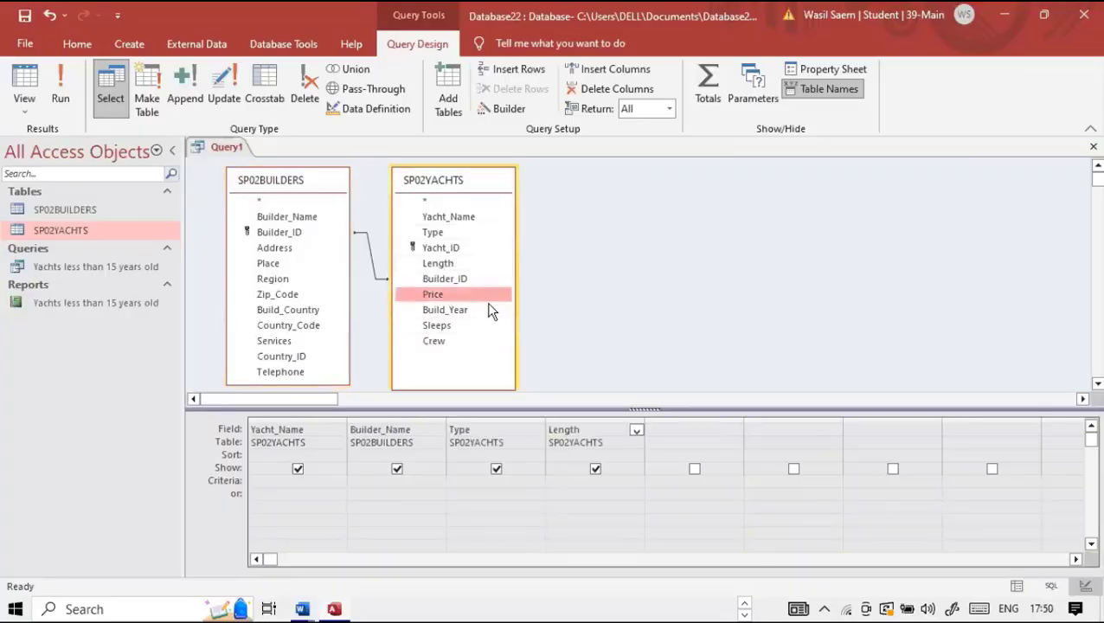
pyautogui.press('super+Tab')
pyautogui.click(418, 219)
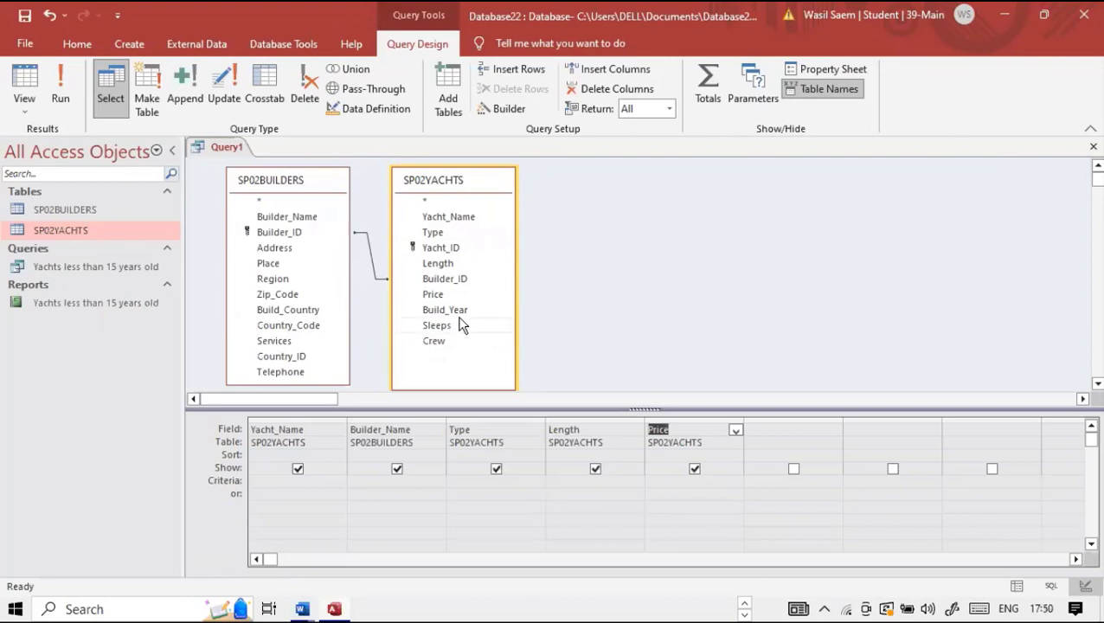
pyautogui.doubleClick(294, 311)
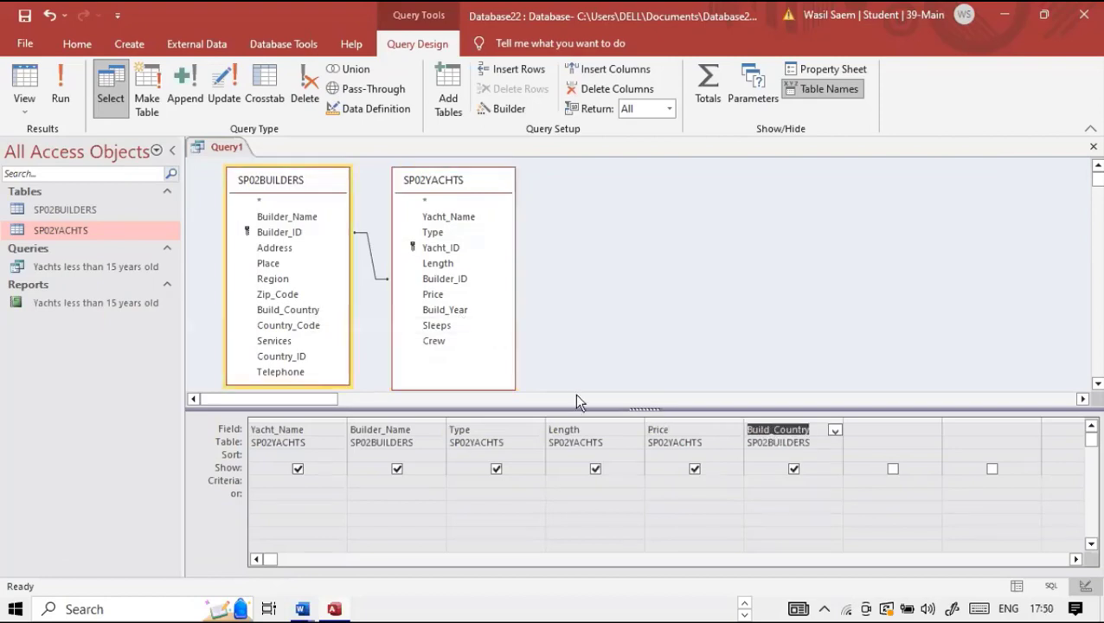
# Read the Country_Code condition in the specimen paper, then return to Access, view the query's results and reopen its design.
pyautogui.press('super+Tab')
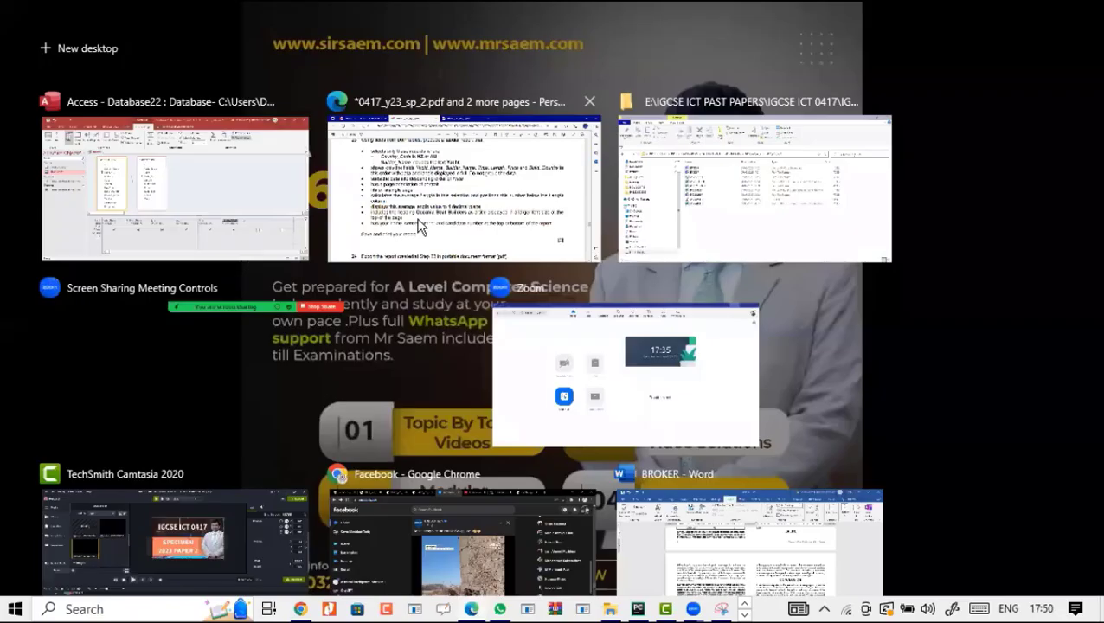
pyautogui.click(417, 221)
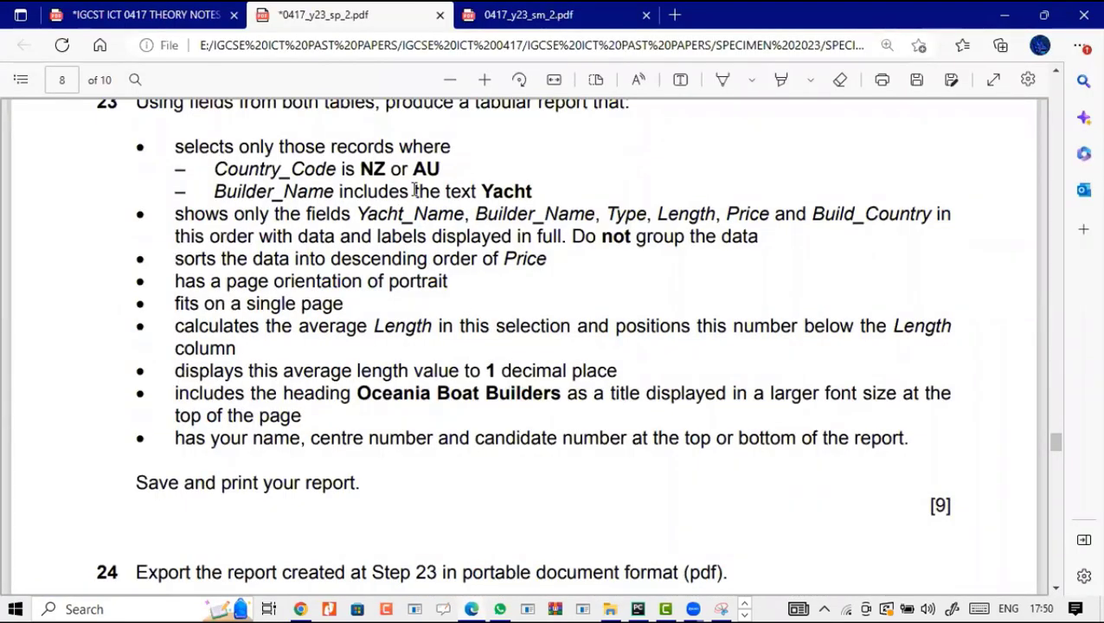
pyautogui.moveTo(360, 169); pyautogui.dragTo(448, 169)
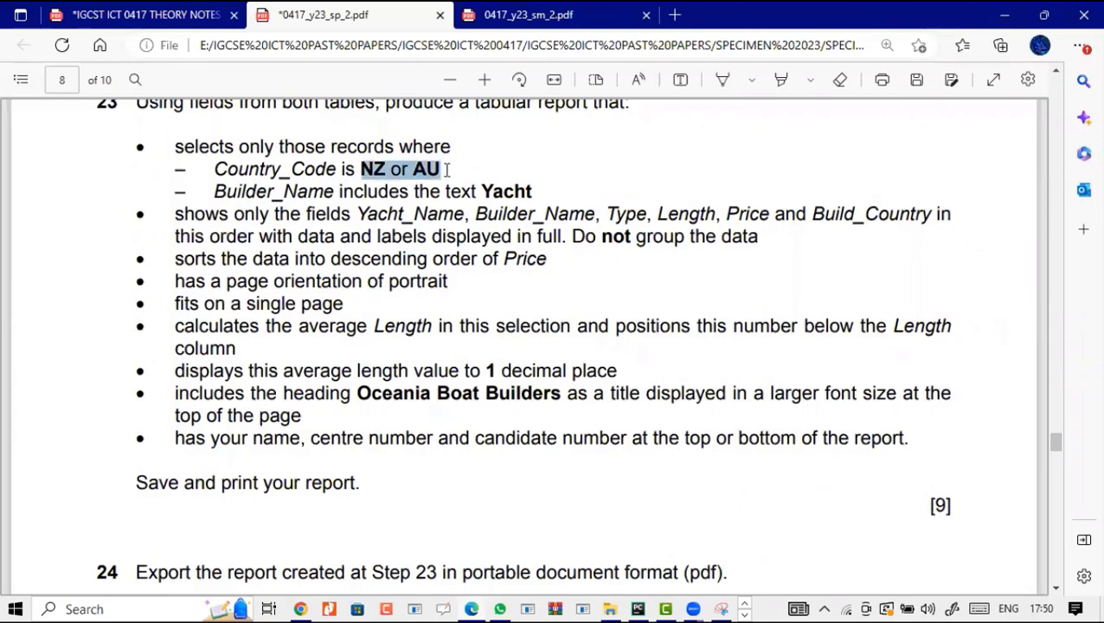
pyautogui.press('super+Tab')
pyautogui.click(489, 259)
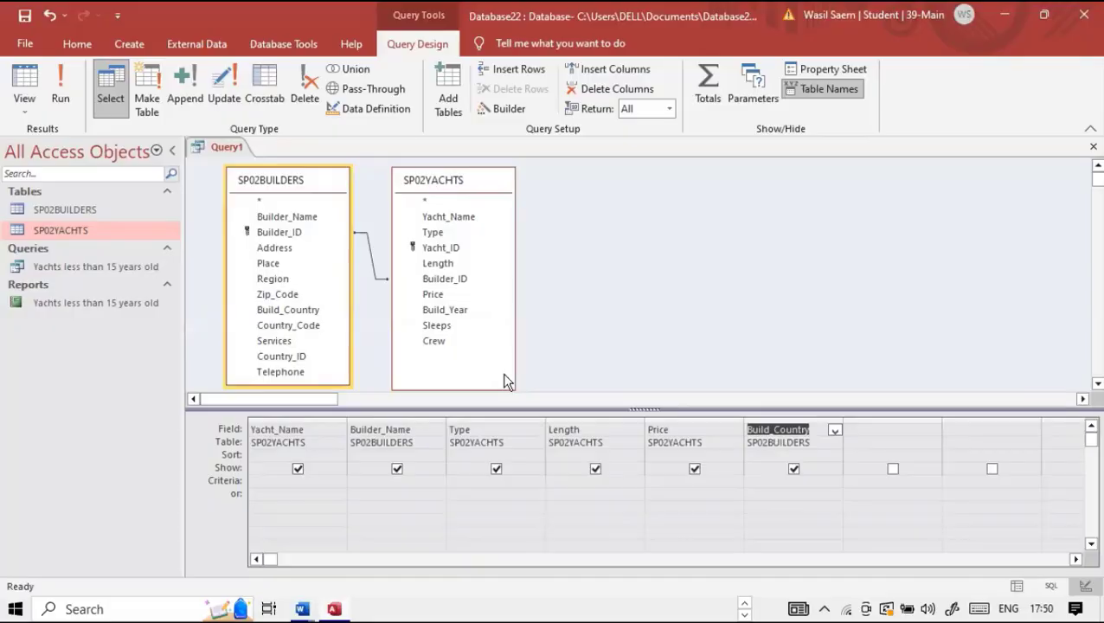
pyautogui.click(62, 102)
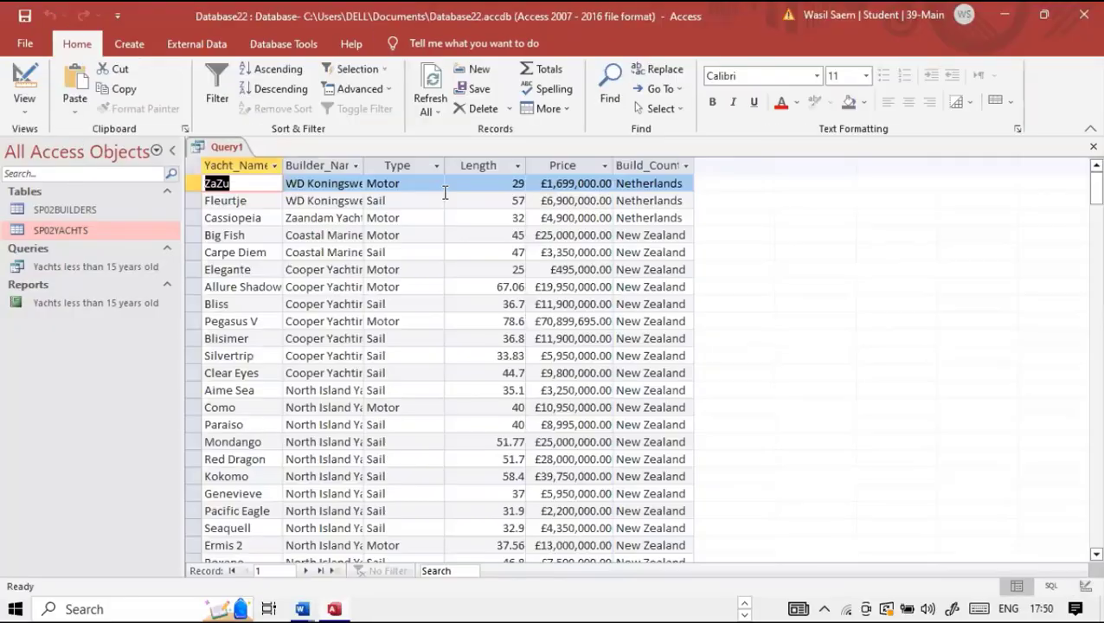
pyautogui.click(24, 107)
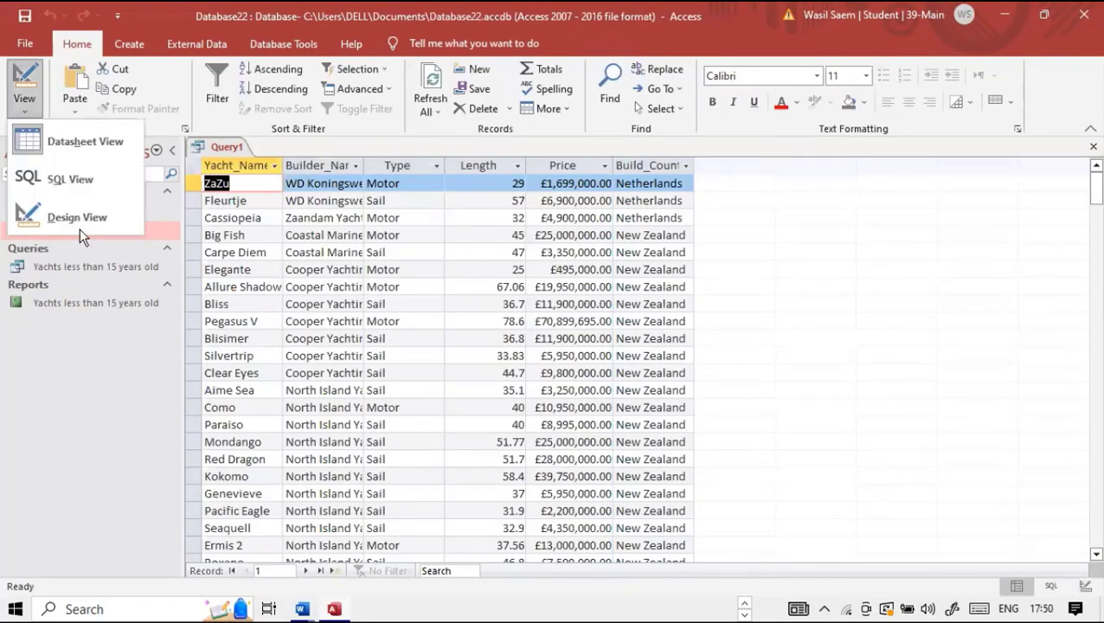
pyautogui.click(78, 222)
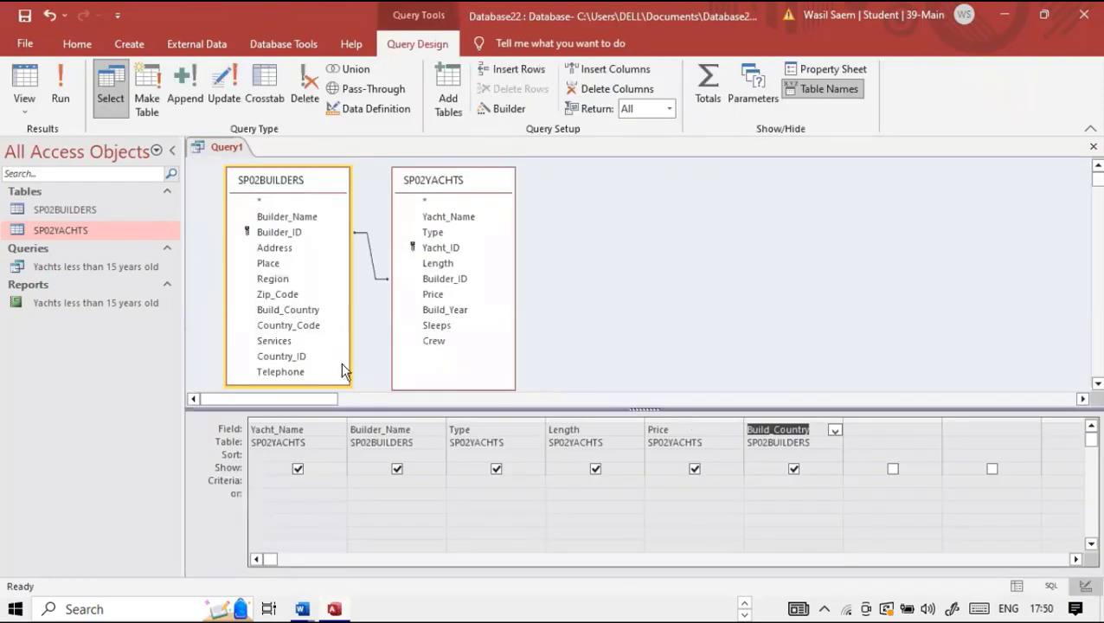
# Add Country_Code from SP02BUILDERS to the query and set its criterion to NZ or AU.
pyautogui.doubleClick(318, 325)
pyautogui.click(875, 491)
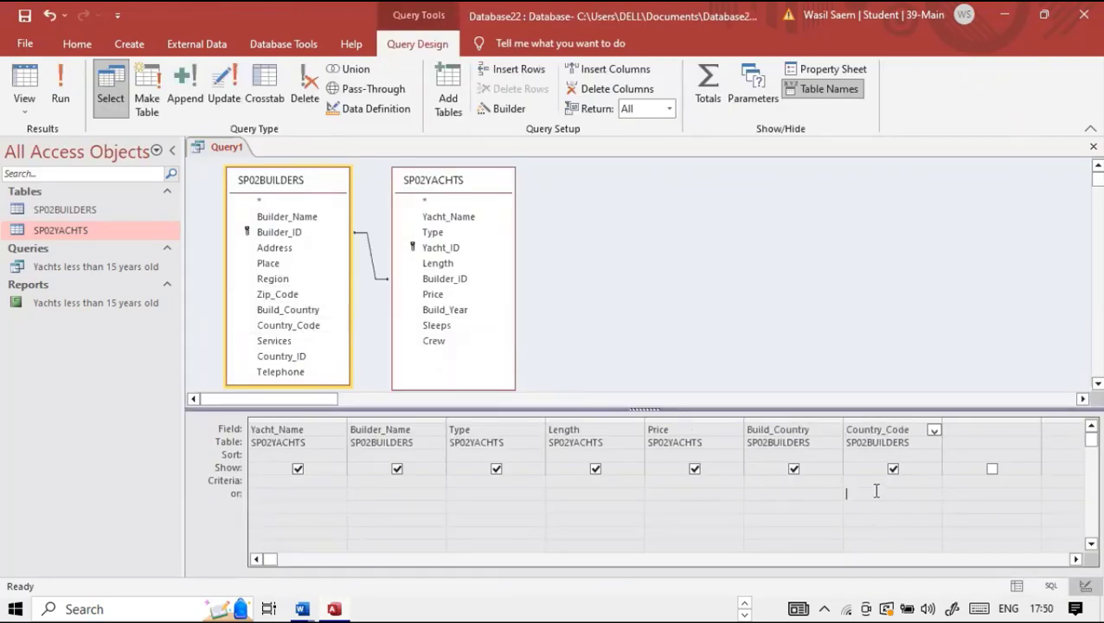
pyautogui.click(872, 484)
pyautogui.write('NZ or AU')
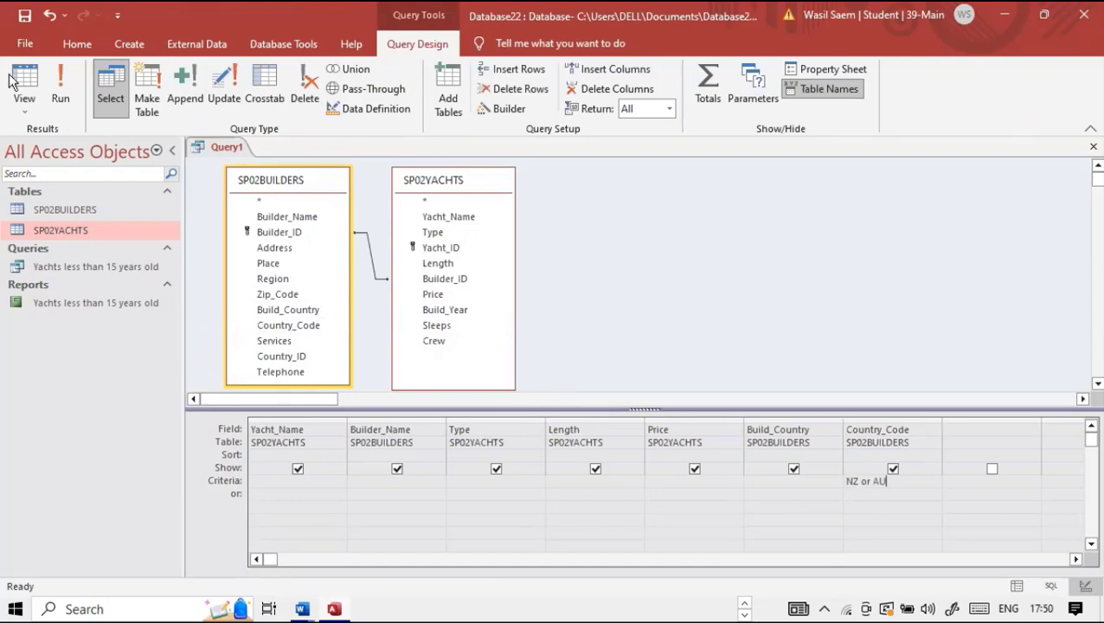
# Run the query to check the country filter, hide Country_Code from the output, and rerun it before returning to the design.
pyautogui.click(62, 82)
pyautogui.click(33, 104)
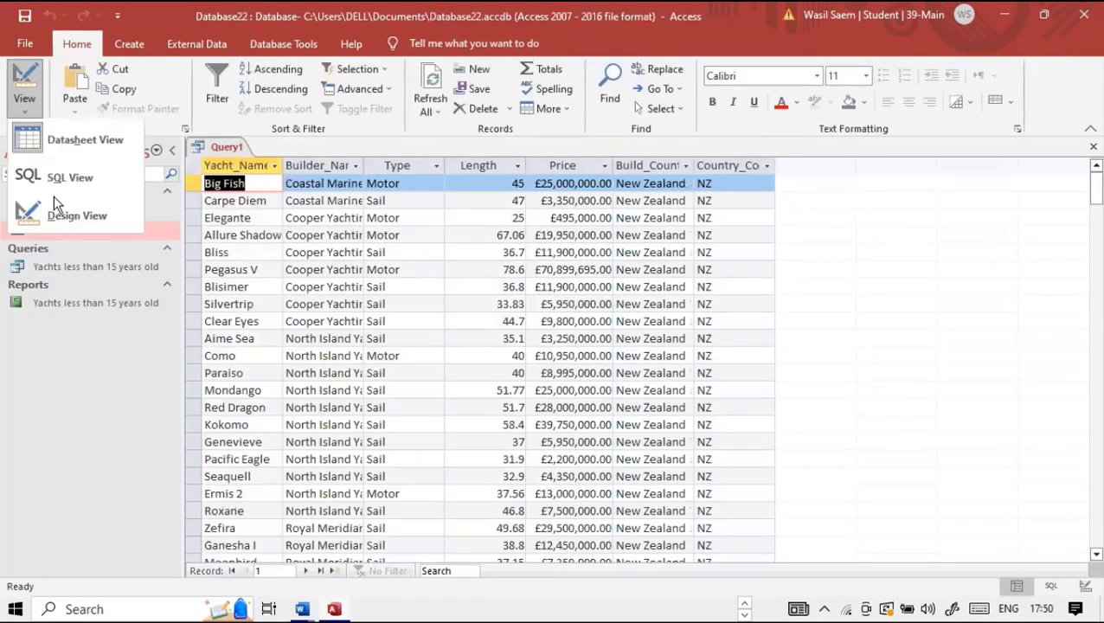
pyautogui.click(52, 216)
pyautogui.click(892, 470)
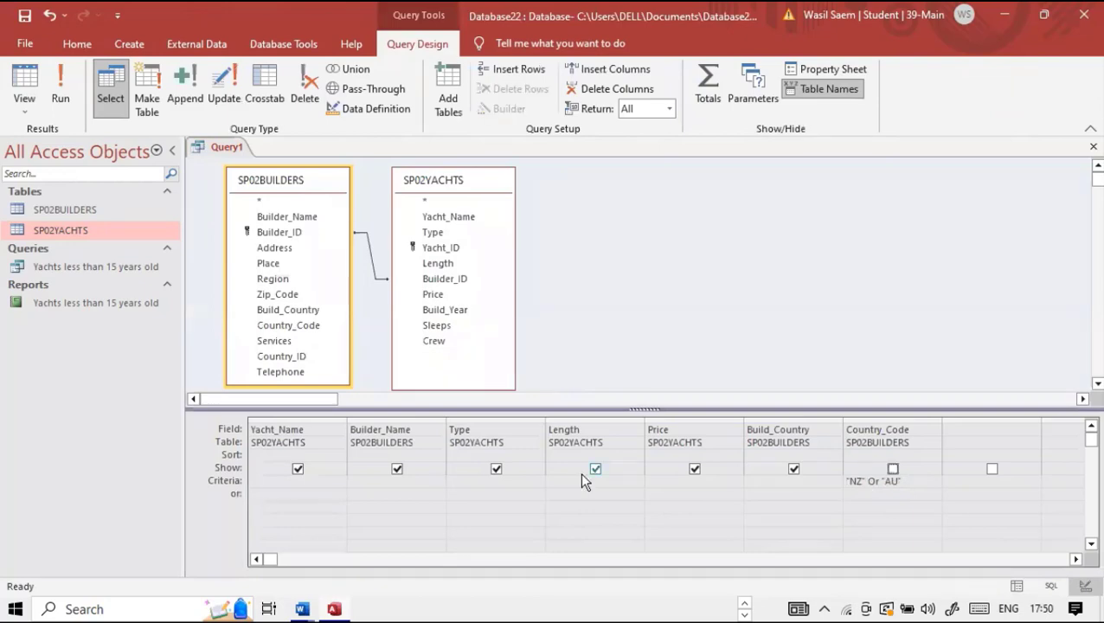
pyautogui.click(48, 111)
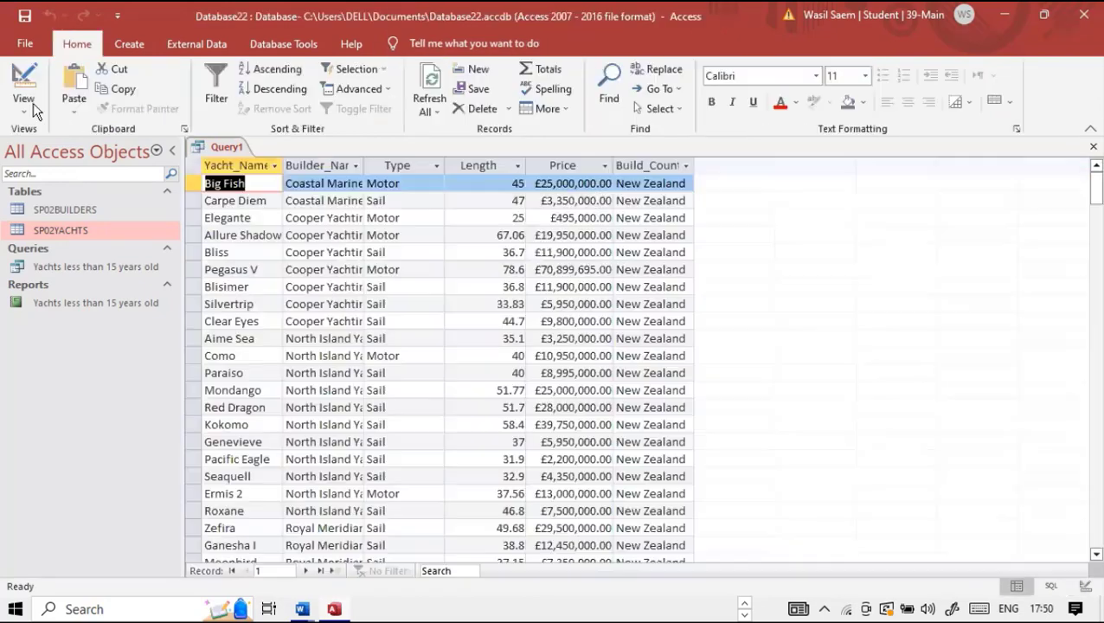
pyautogui.click(24, 106)
pyautogui.click(54, 216)
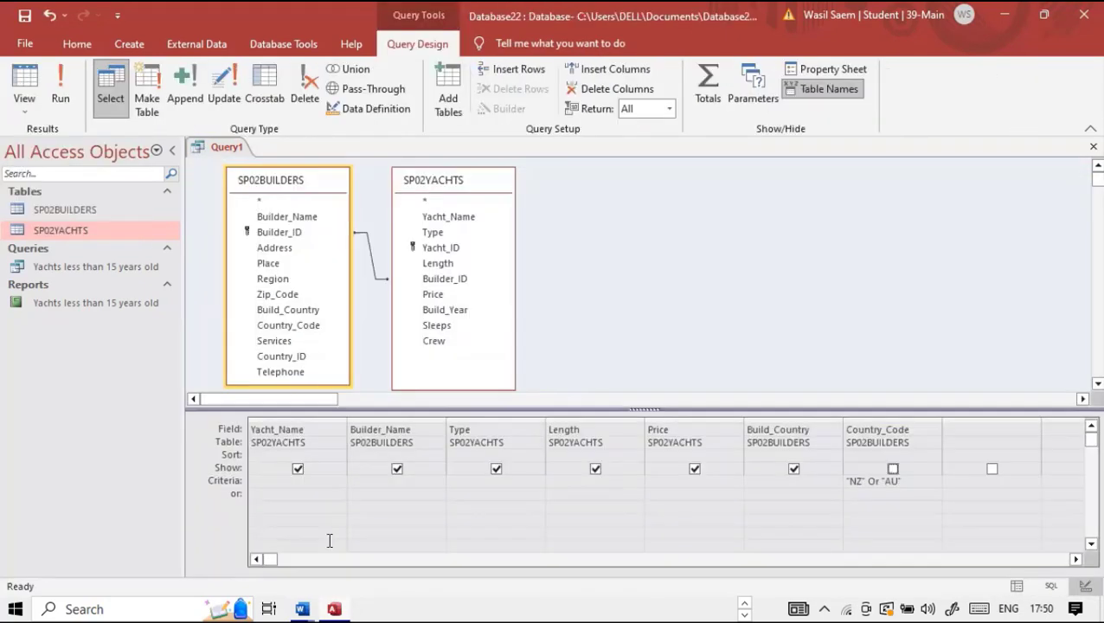
# Switch to the specimen paper PDF and read question 23's Builder_Name condition.
pyautogui.press('super')
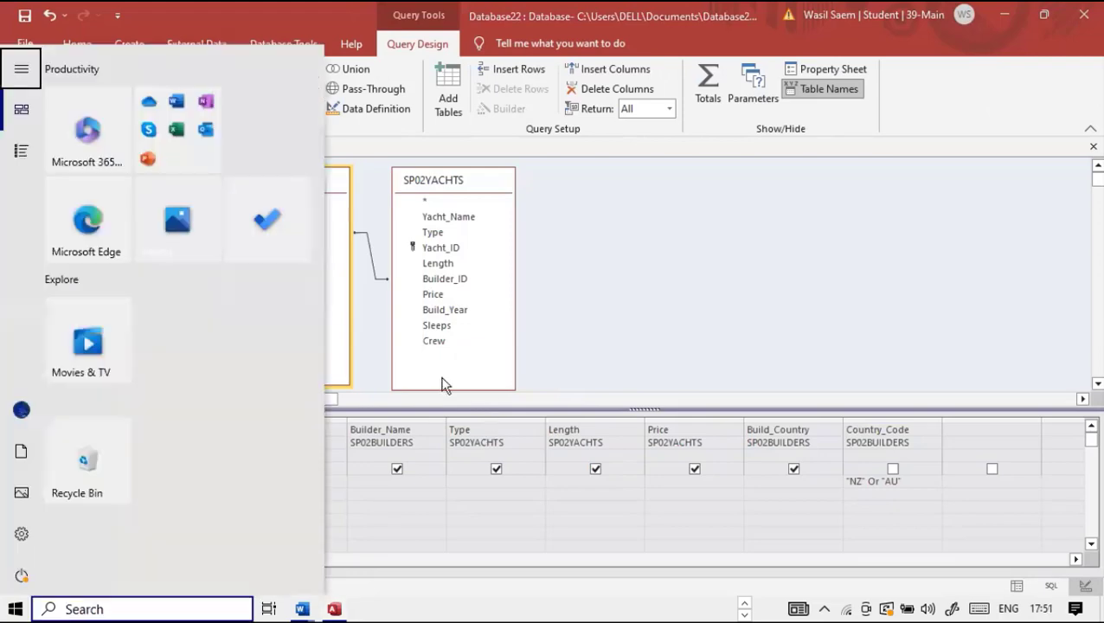
pyautogui.click(567, 326)
pyautogui.press('super+Tab')
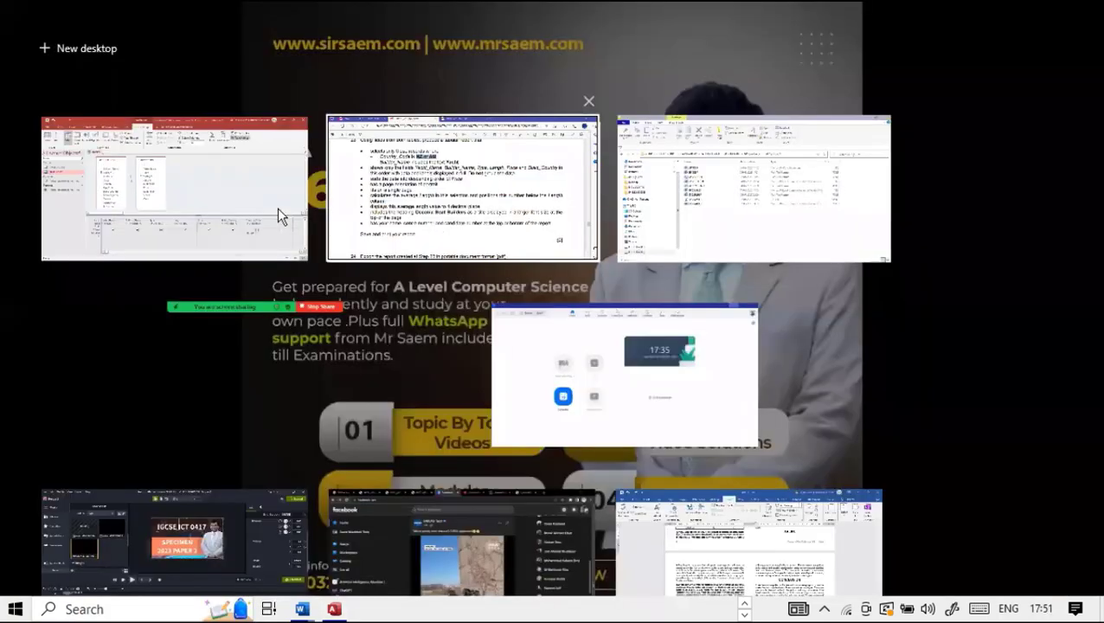
pyautogui.click(467, 235)
pyautogui.press('super+Up')
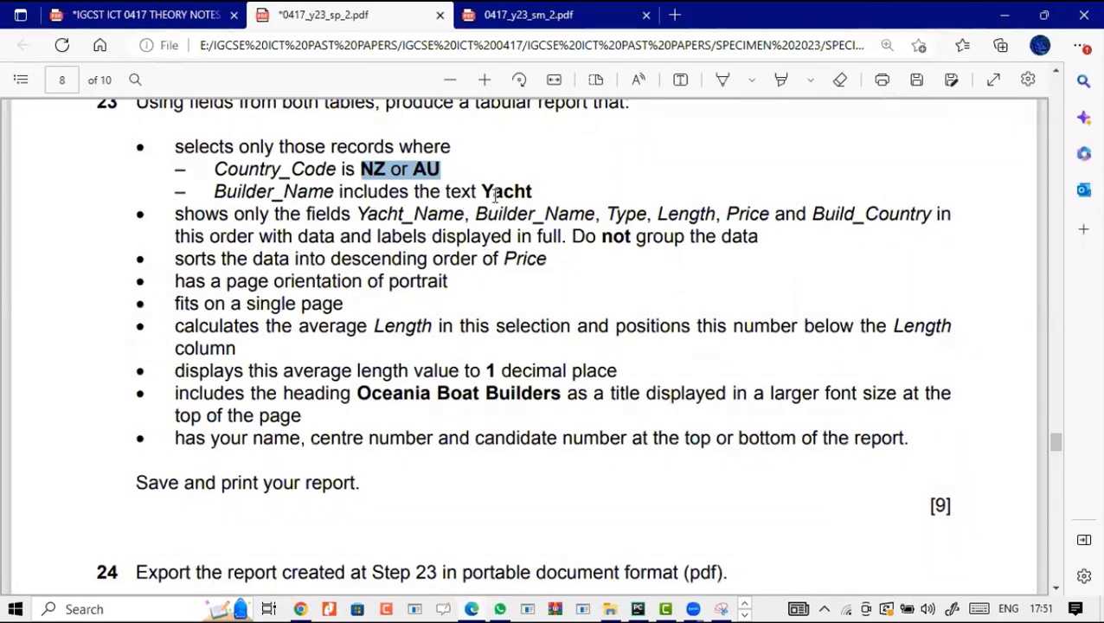
pyautogui.moveTo(487, 191); pyautogui.dragTo(527, 193)
pyautogui.moveTo(537, 198); pyautogui.dragTo(534, 196)
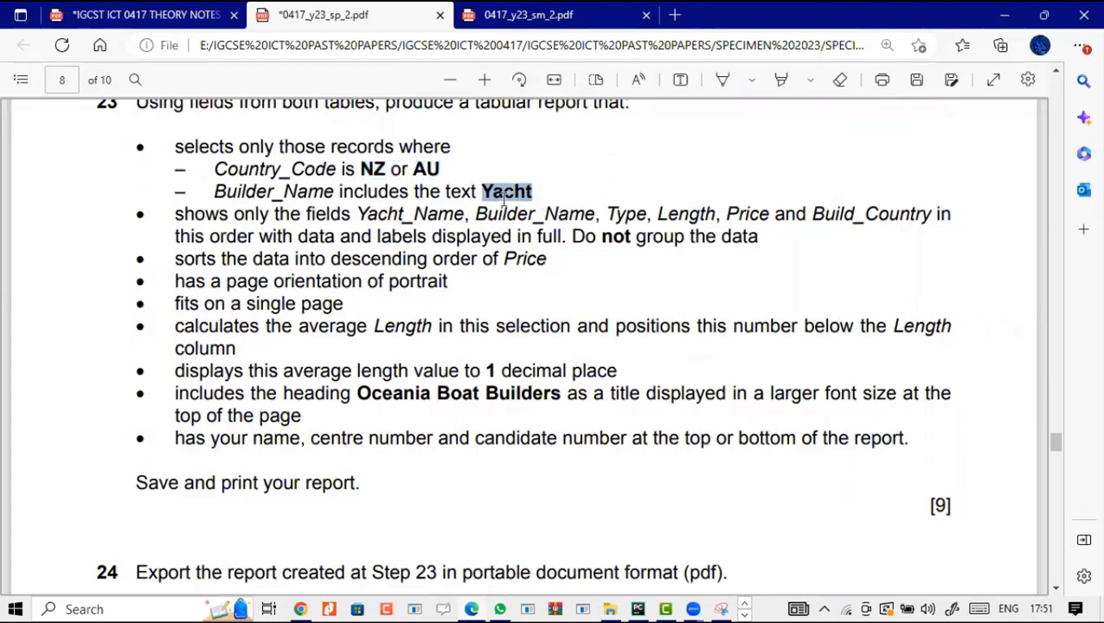
# Return to Access, widen the Builder_Name column in the query results, and set the Builder_Name criterion to *Yacht* in the design.
pyautogui.press('super+Tab')
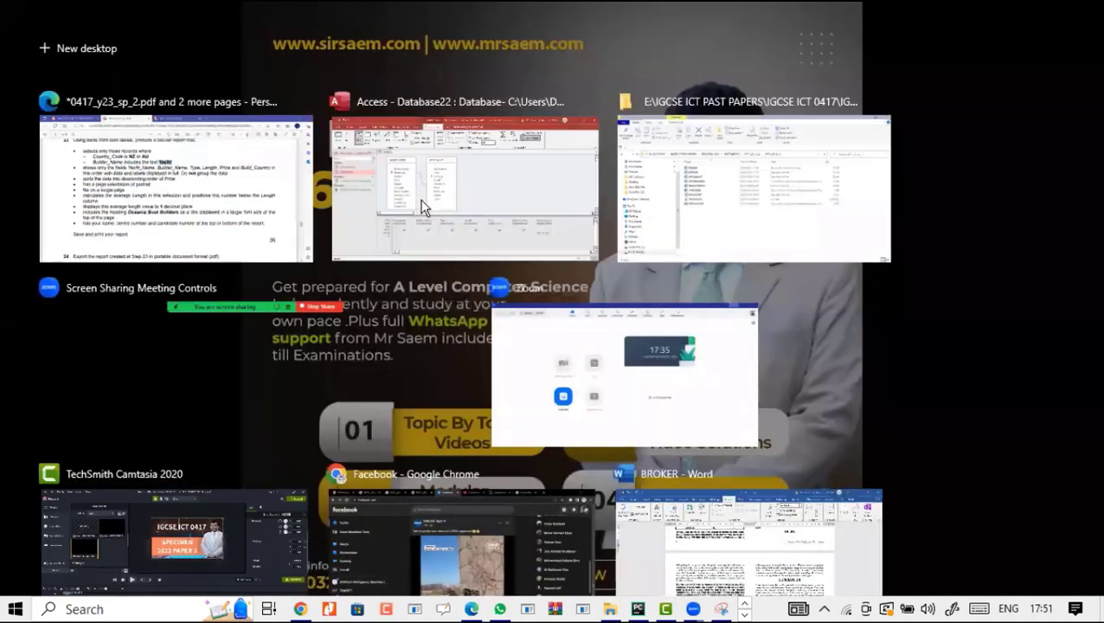
pyautogui.click(446, 234)
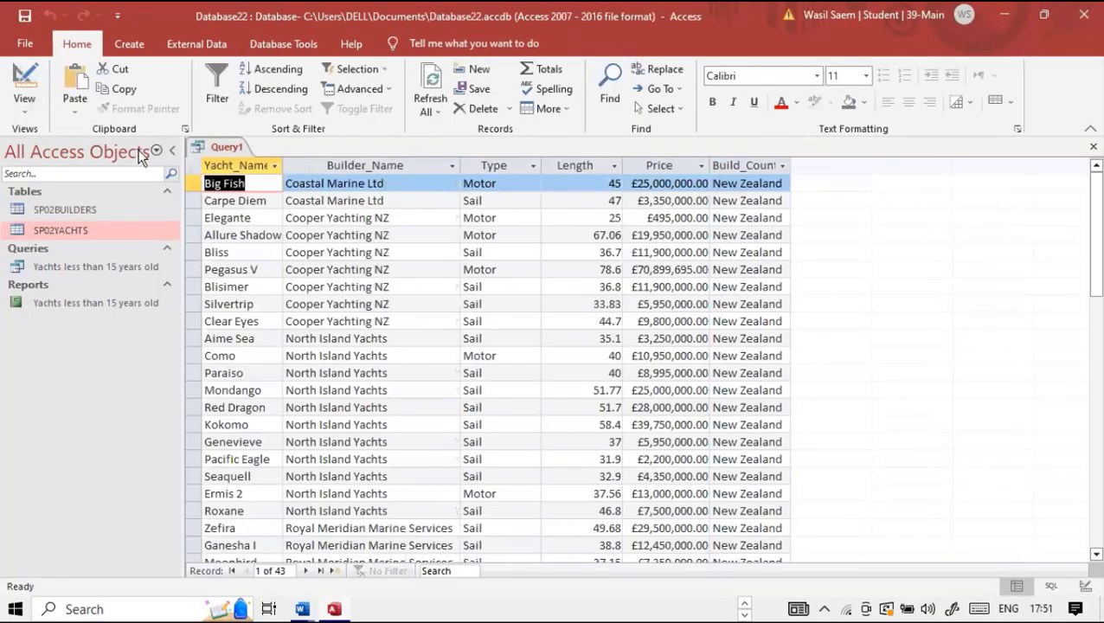
pyautogui.click(25, 86)
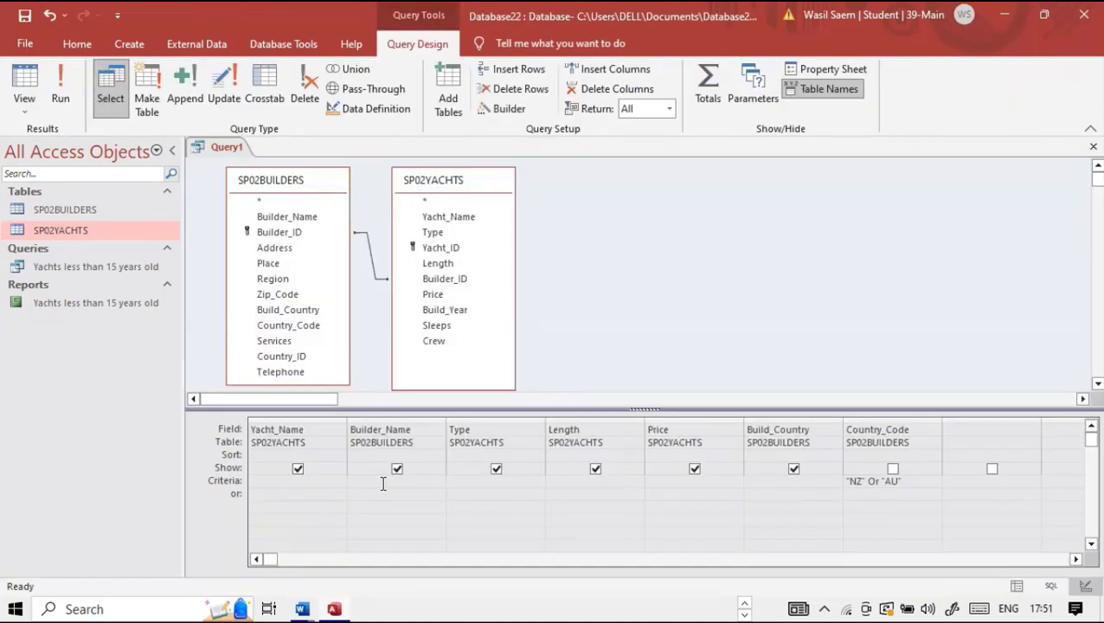
pyautogui.write('Yacht')
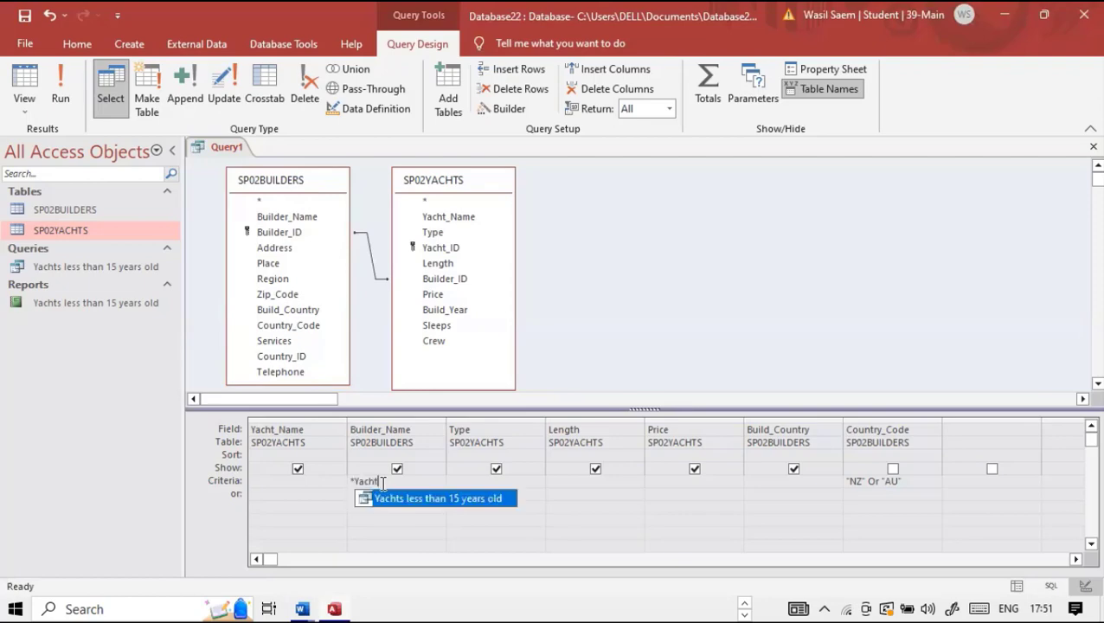
pyautogui.write('*')
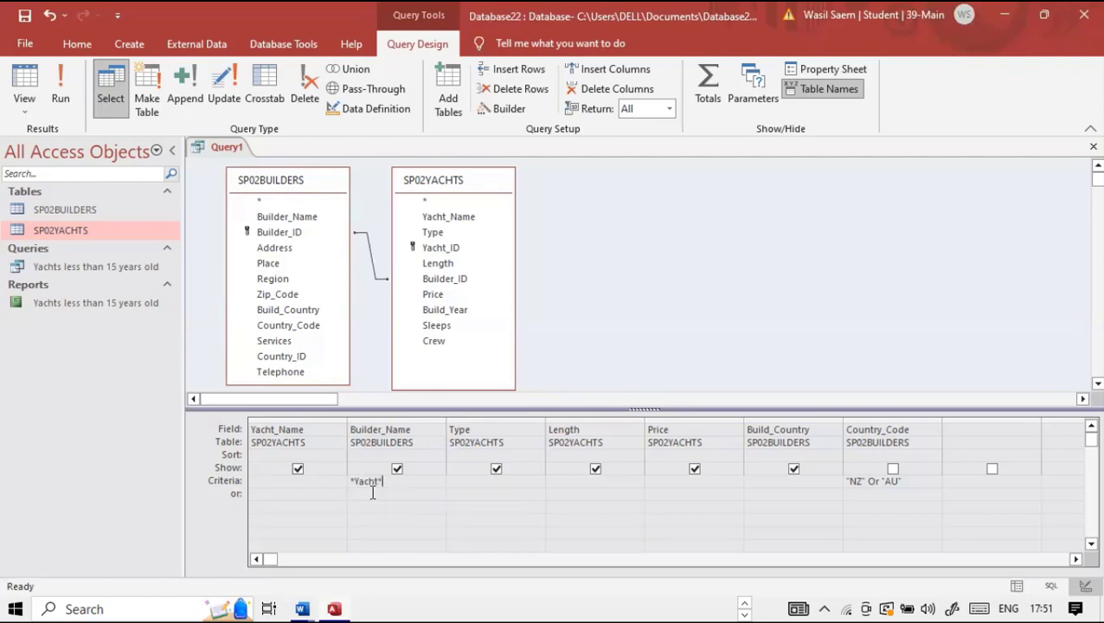
# Run the query to check the Yacht filter, and tick off question 23's record selection and field conditions in the specimen paper PDF.
pyautogui.click(60, 98)
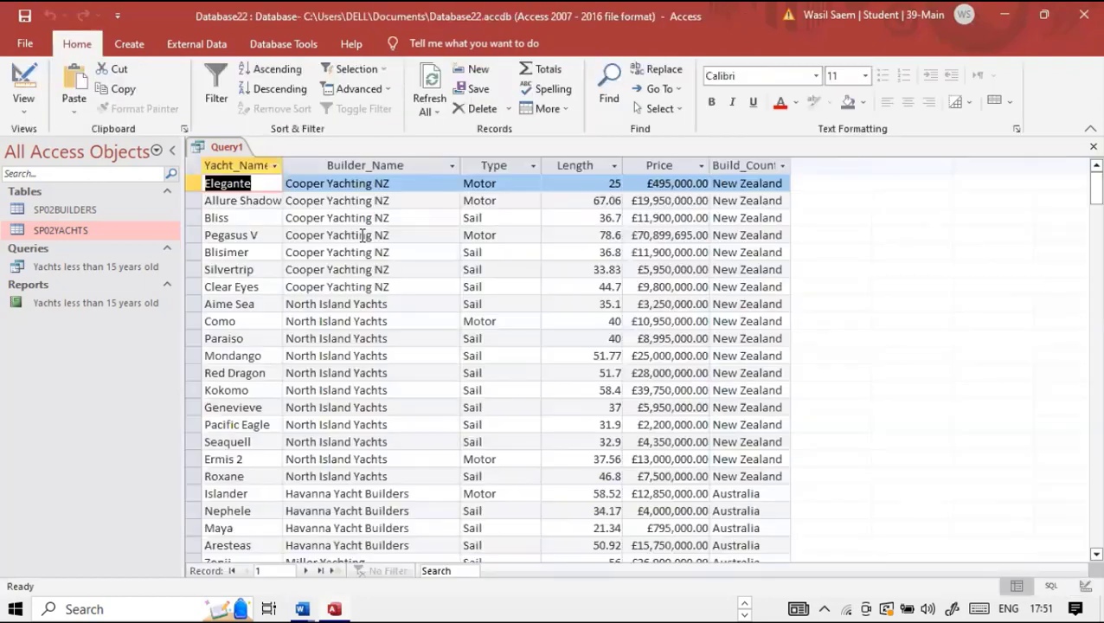
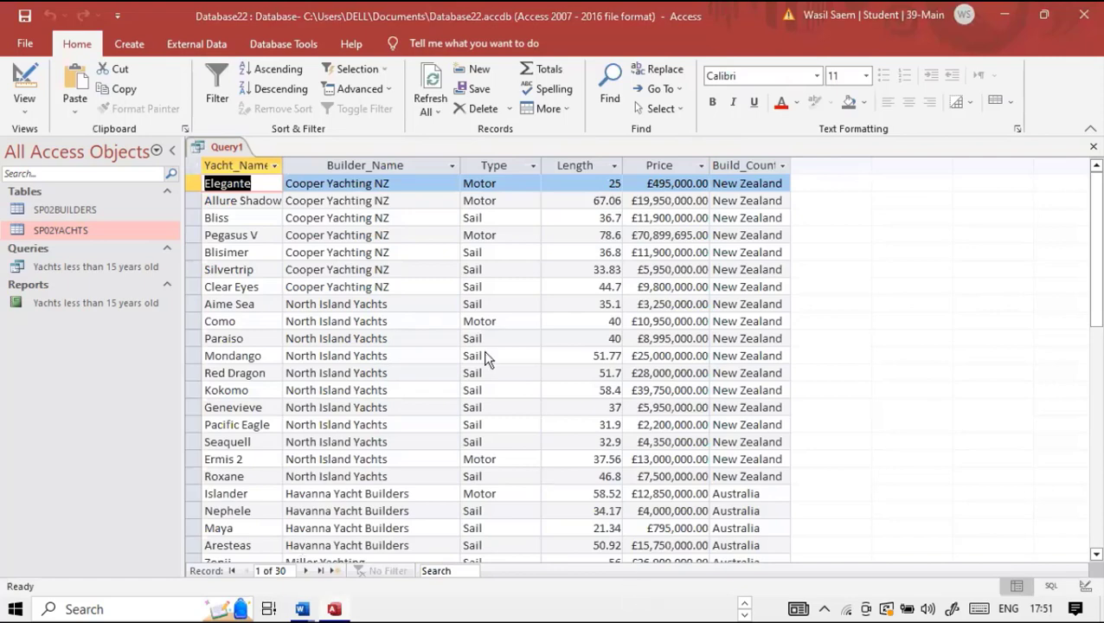
pyautogui.press('super+Tab')
pyautogui.hotkey('alt', 'Tab')
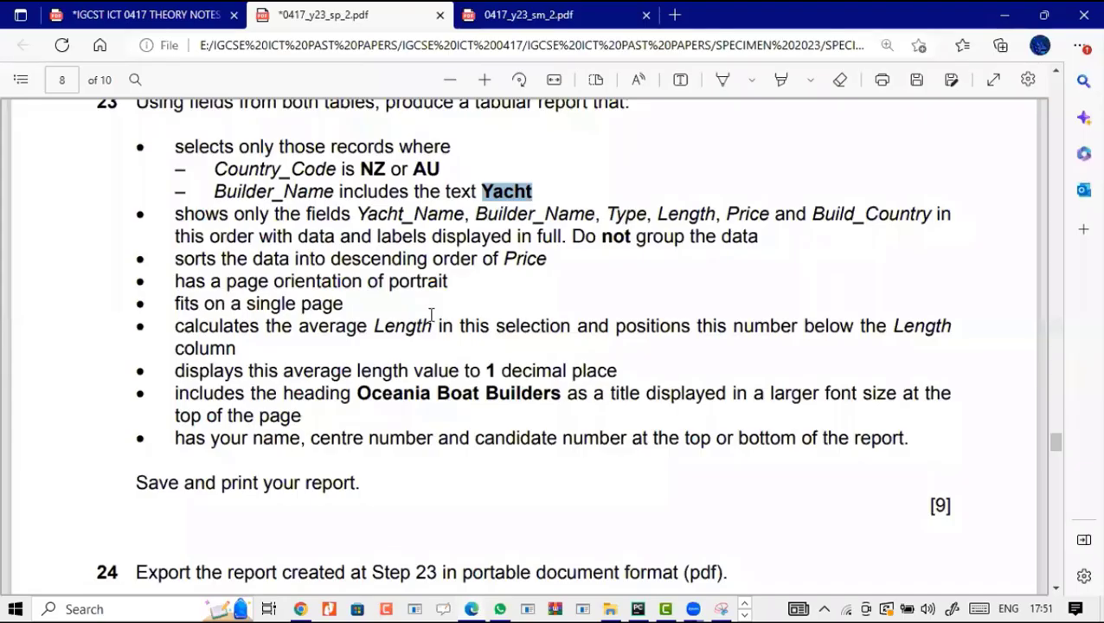
pyautogui.moveTo(259, 281); pyautogui.dragTo(389, 282)
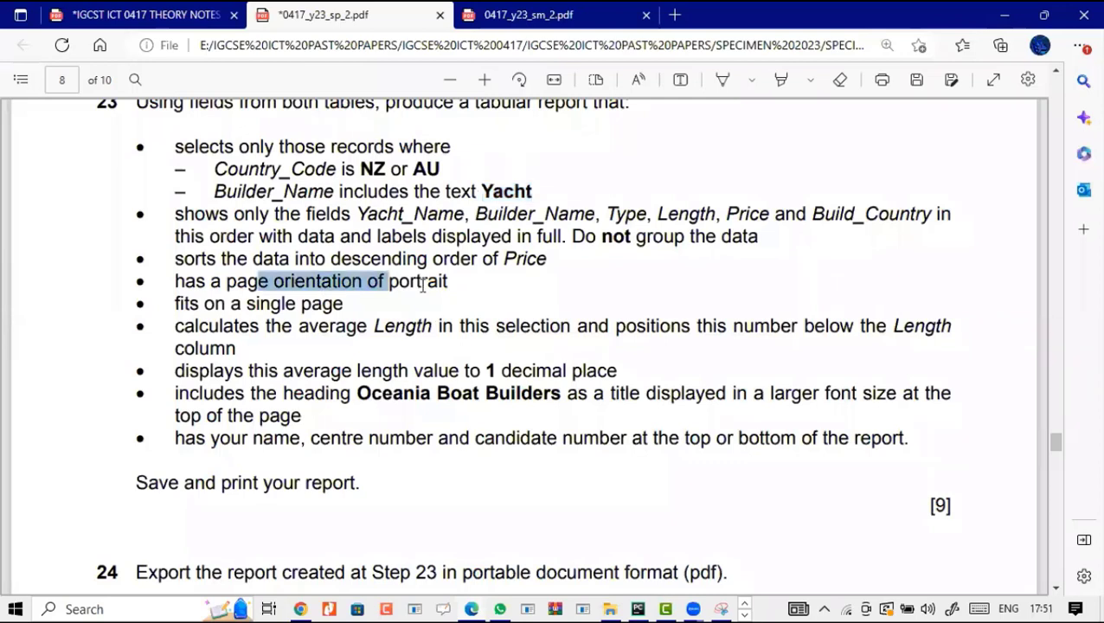
pyautogui.click(323, 304)
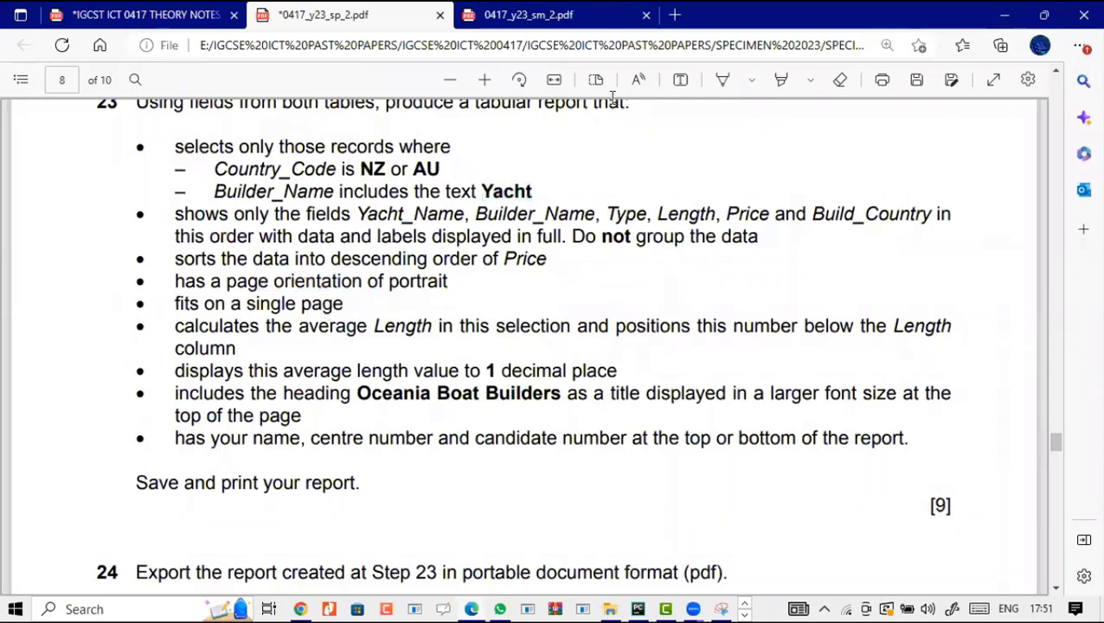
pyautogui.click(723, 80)
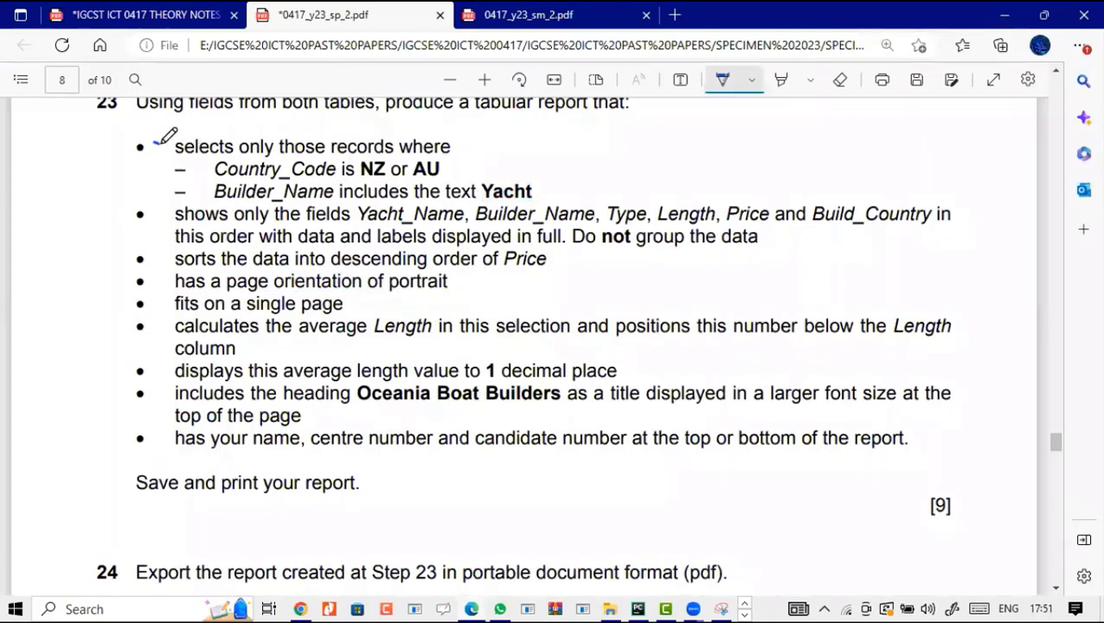
pyautogui.moveTo(149, 196); pyautogui.dragTo(170, 180)
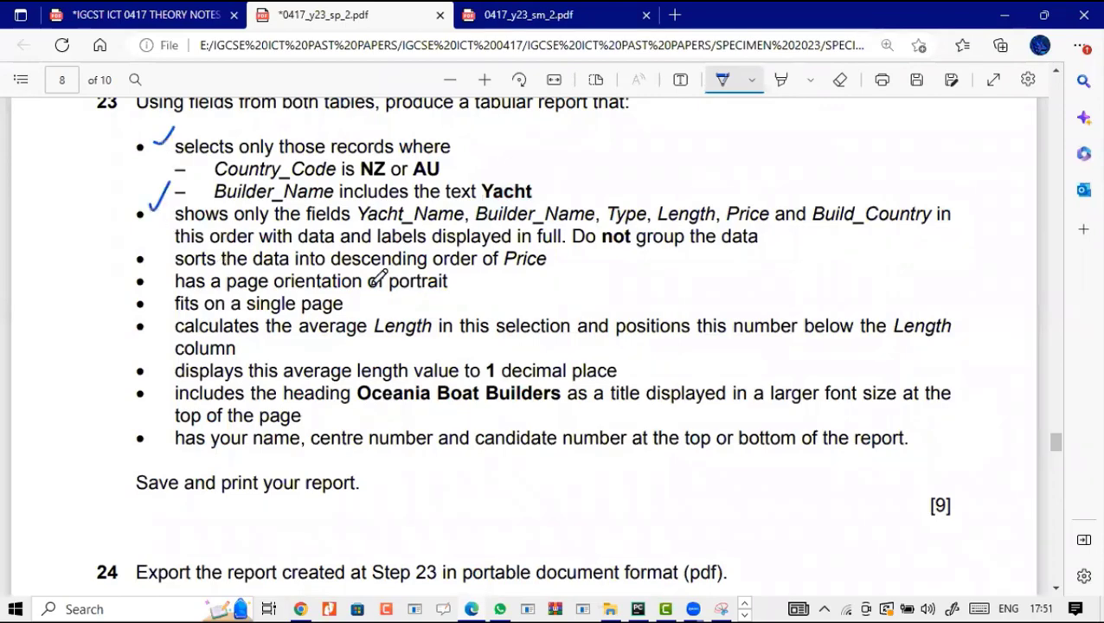
# Return to Access and set the Price sort order to Ascending in the query design.
pyautogui.press('super+Tab')
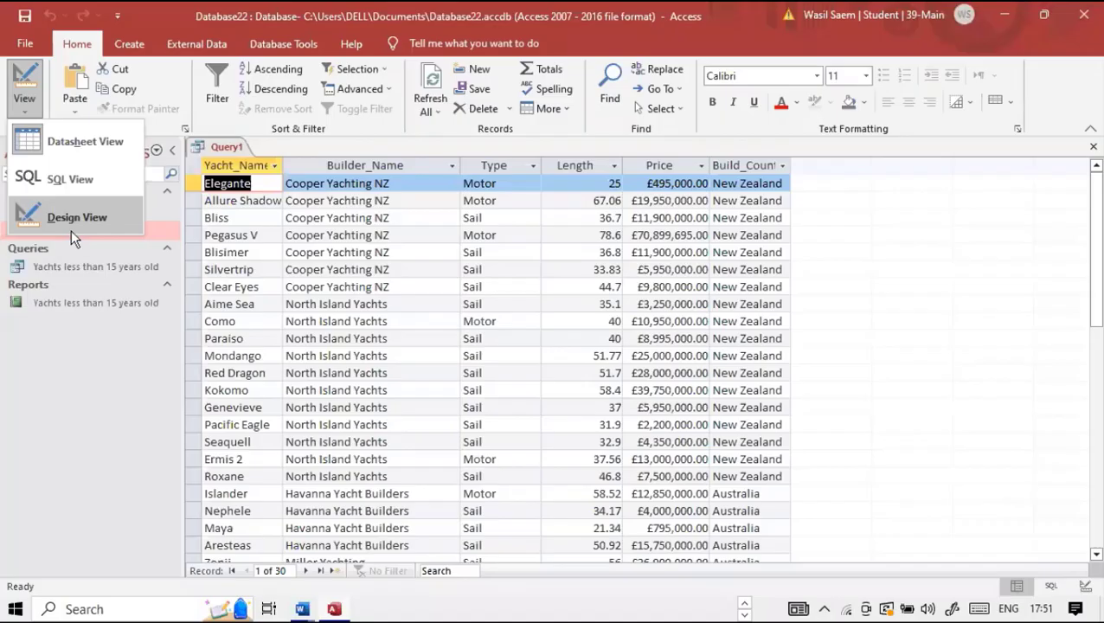
pyautogui.click(74, 217)
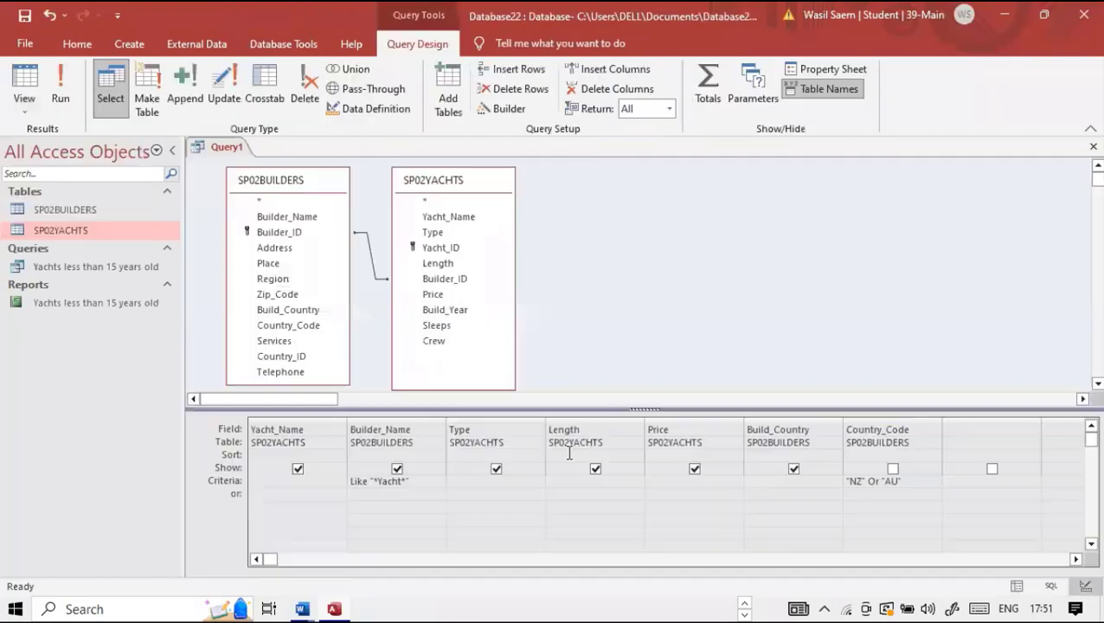
pyautogui.doubleClick(688, 456)
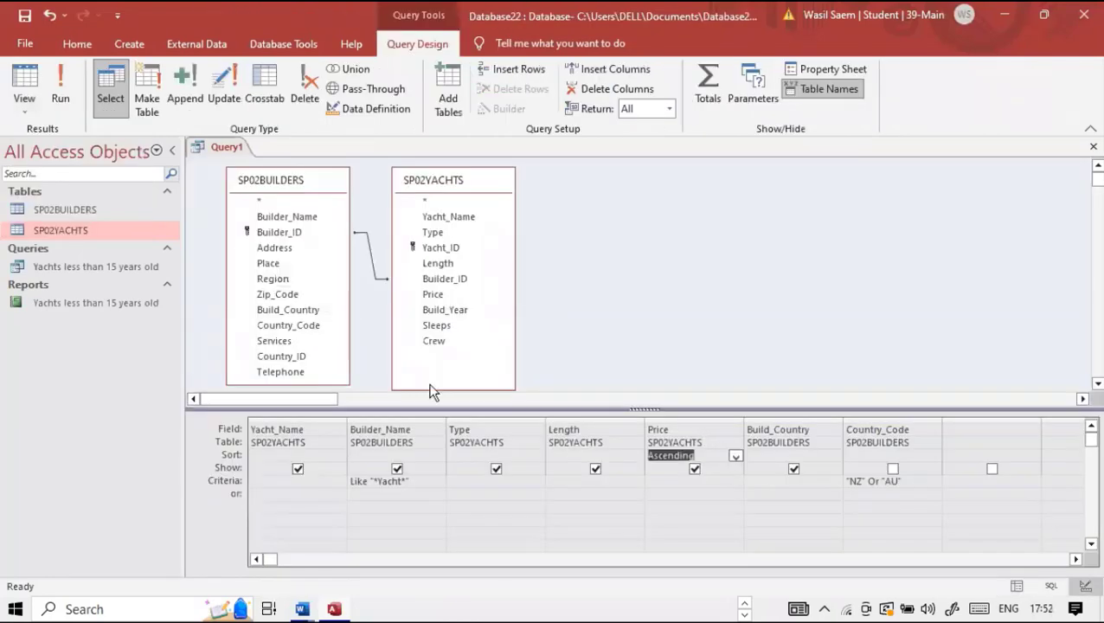
# Switch to the specimen paper PDF, tick off the Price sorting condition, and mark the portrait, single-page and average Length bullets.
pyautogui.press('super+Tab')
pyautogui.click(358, 254)
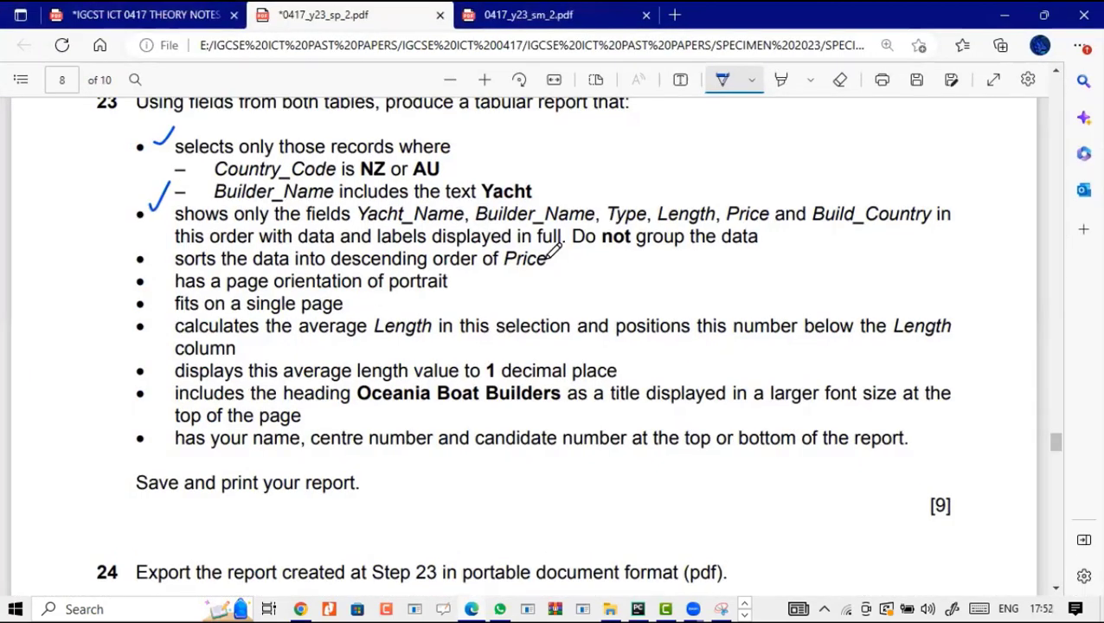
pyautogui.moveTo(548, 256); pyautogui.dragTo(570, 252)
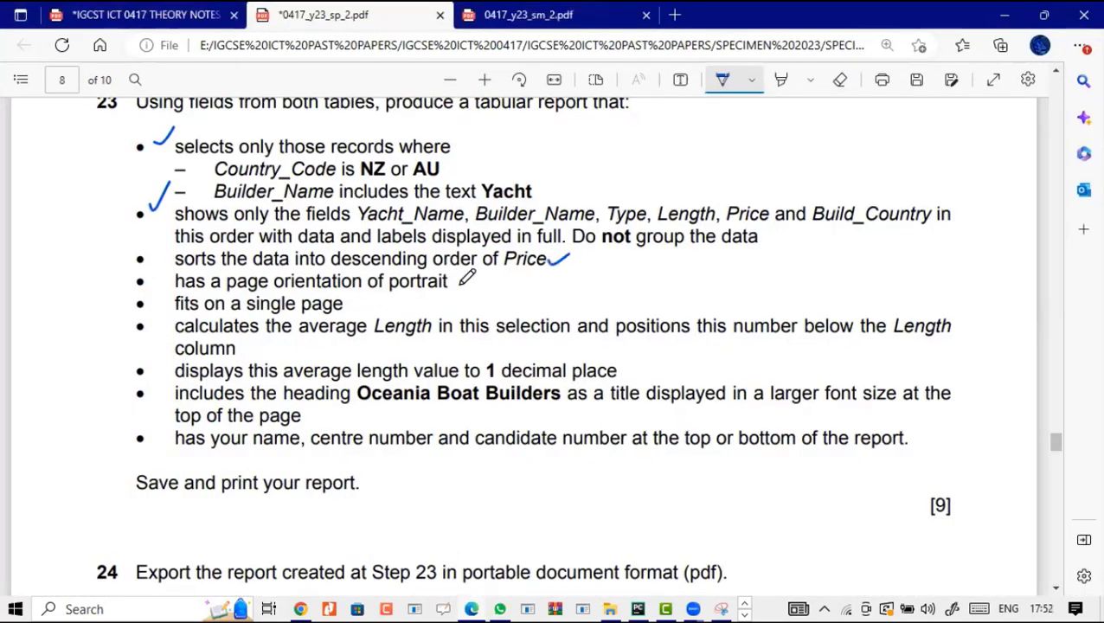
pyautogui.moveTo(160, 283); pyautogui.dragTo(162, 310)
pyautogui.click(160, 325)
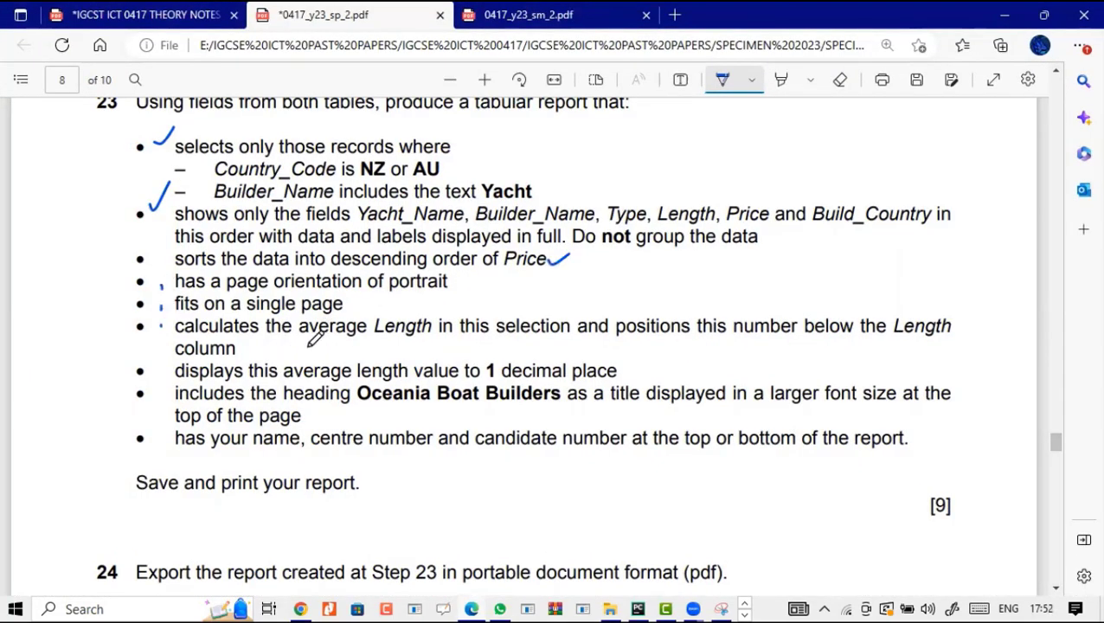
# Return to Access, run the sorted query, and start a report based on it, agreeing to save the query.
pyautogui.press('super+Tab')
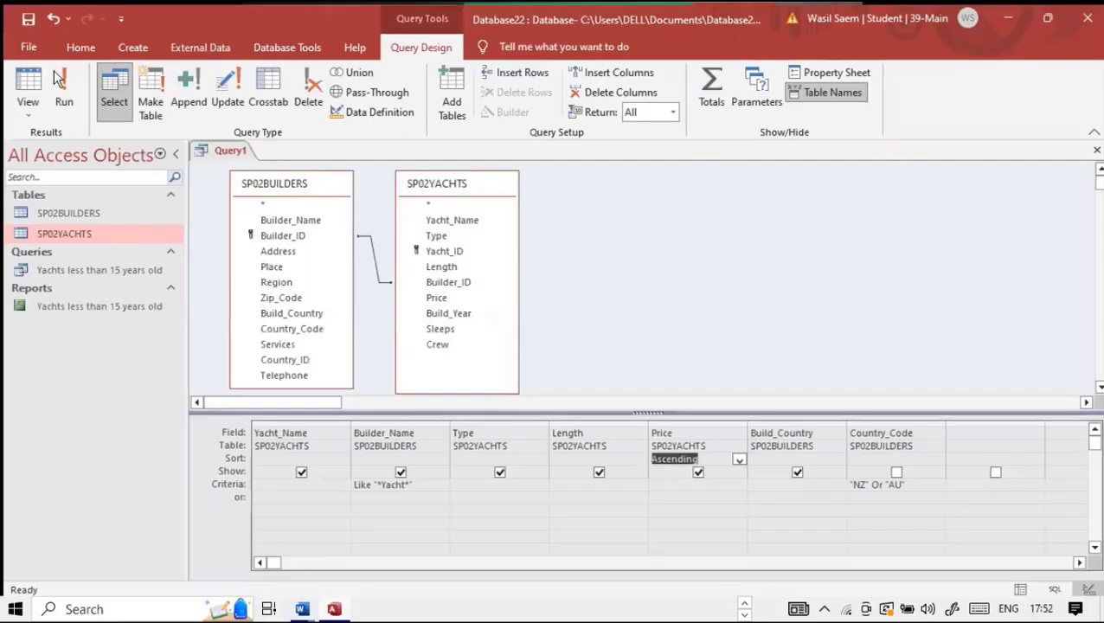
pyautogui.click(61, 82)
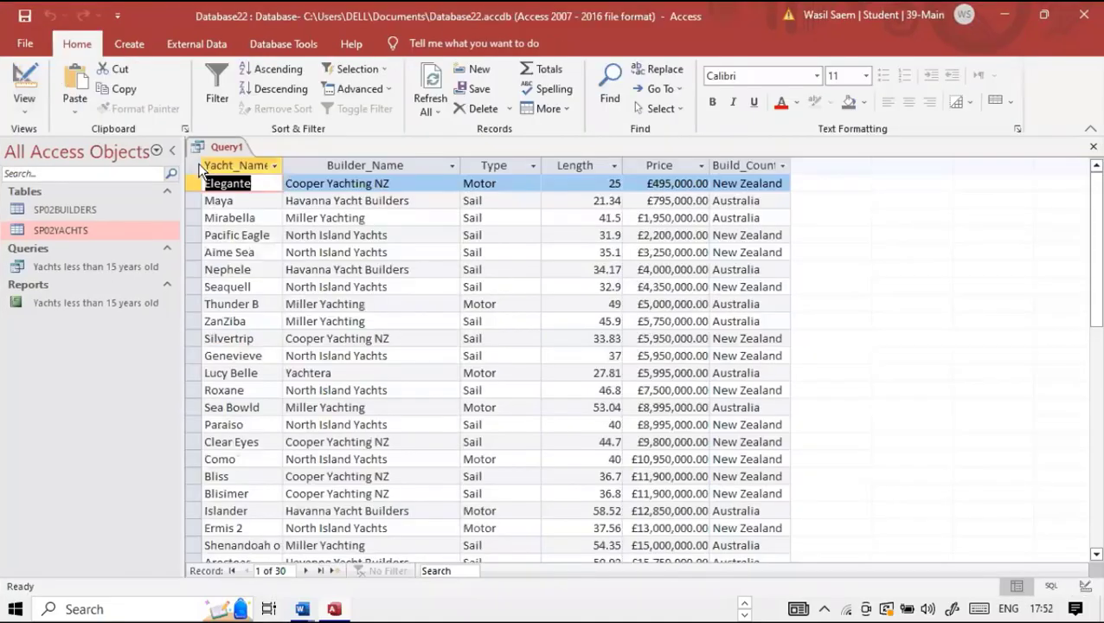
pyautogui.click(129, 49)
pyautogui.click(531, 110)
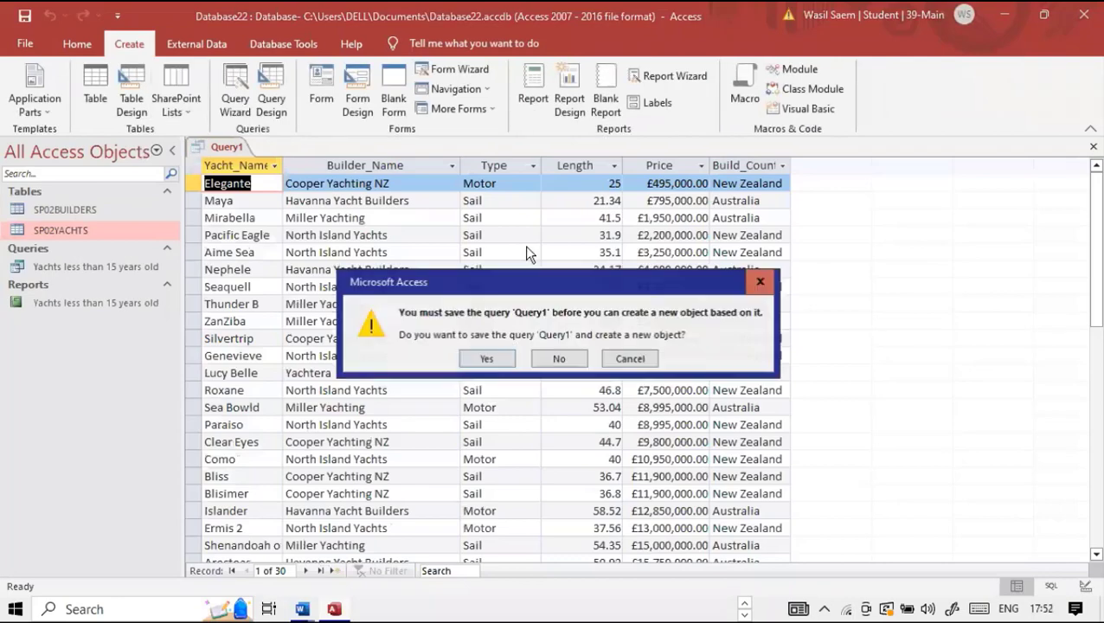
pyautogui.click(514, 362)
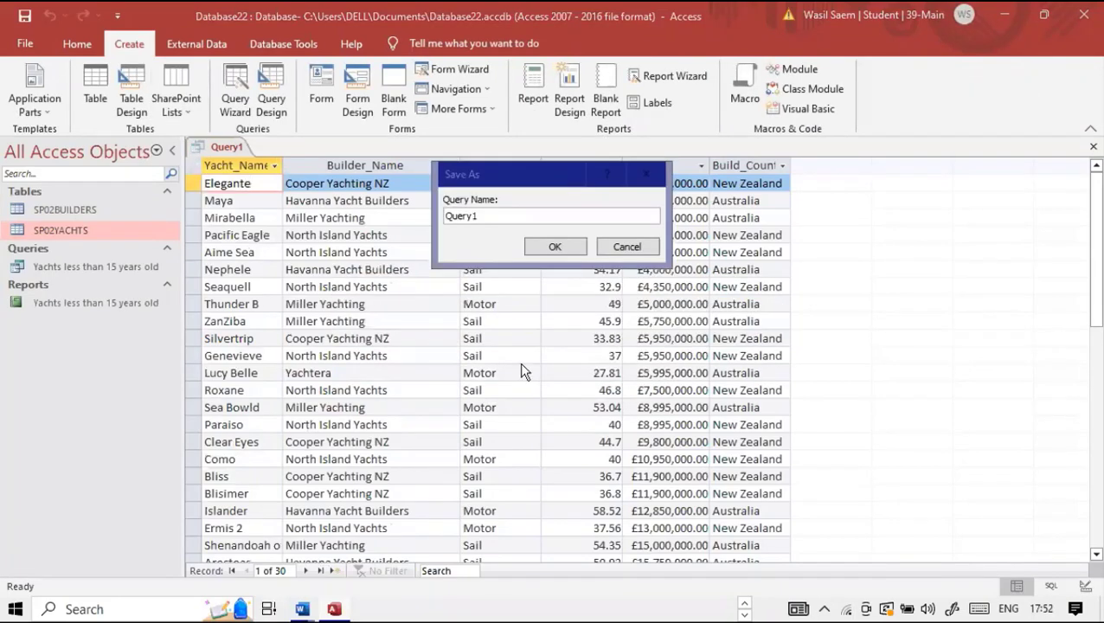
# Switch to the specimen paper PDF and copy the heading text Oceania Boat Builders from question 23.
pyautogui.press('super+Tab')
pyautogui.click(574, 102)
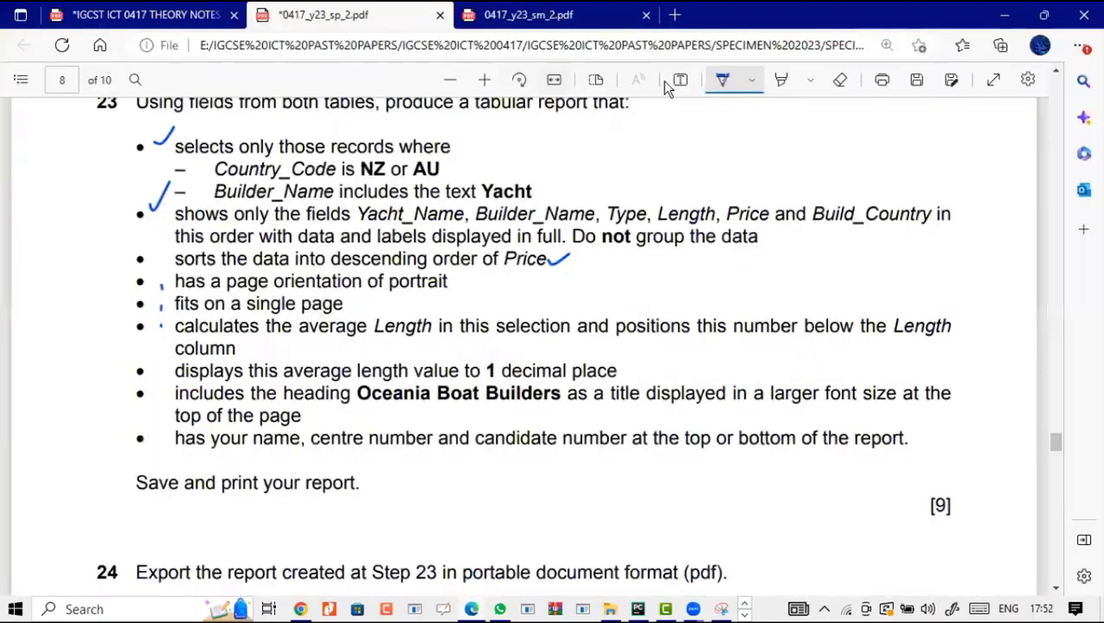
pyautogui.moveTo(358, 393); pyautogui.dragTo(560, 393)
pyautogui.hotkey('ctrl', 'c')
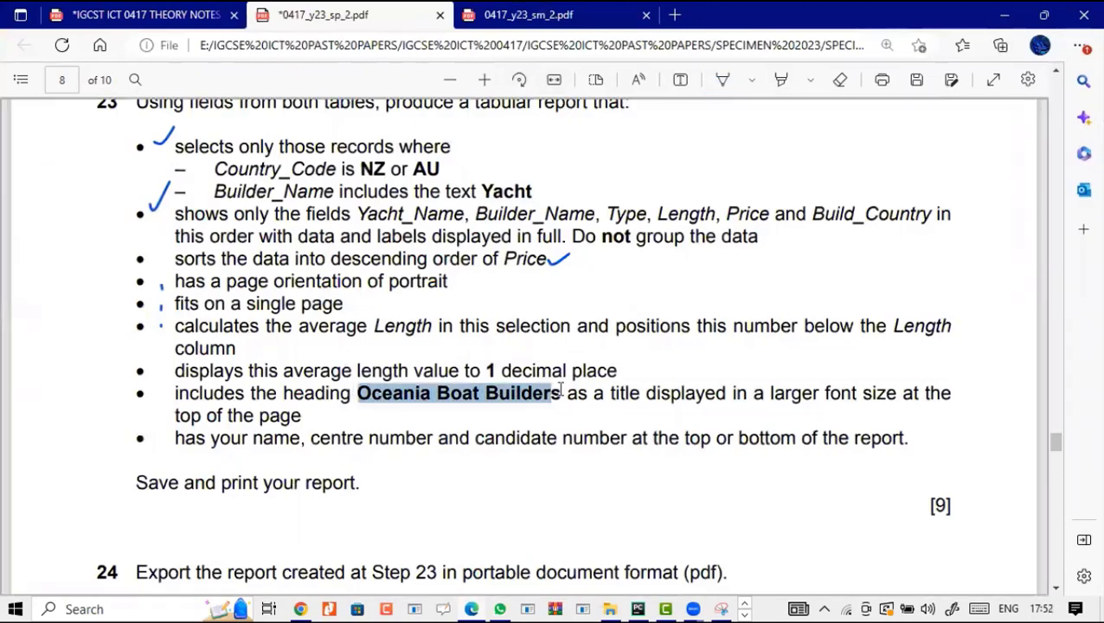
# Return to Access and save the query as Oceania Boat Builders to generate its report.
pyautogui.press('super+Tab')
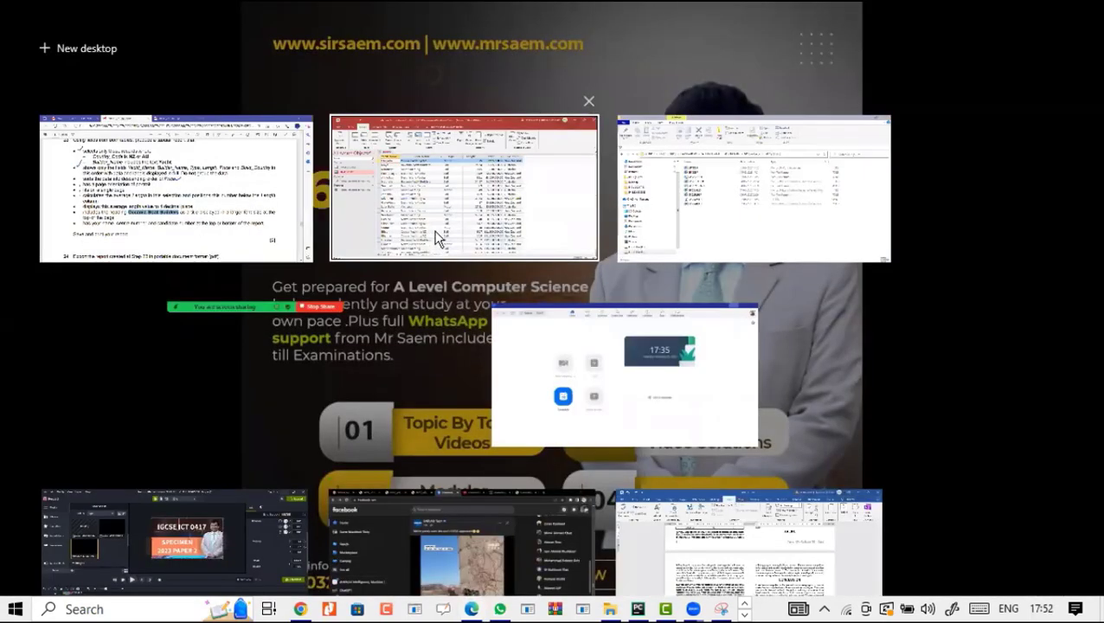
pyautogui.click(480, 239)
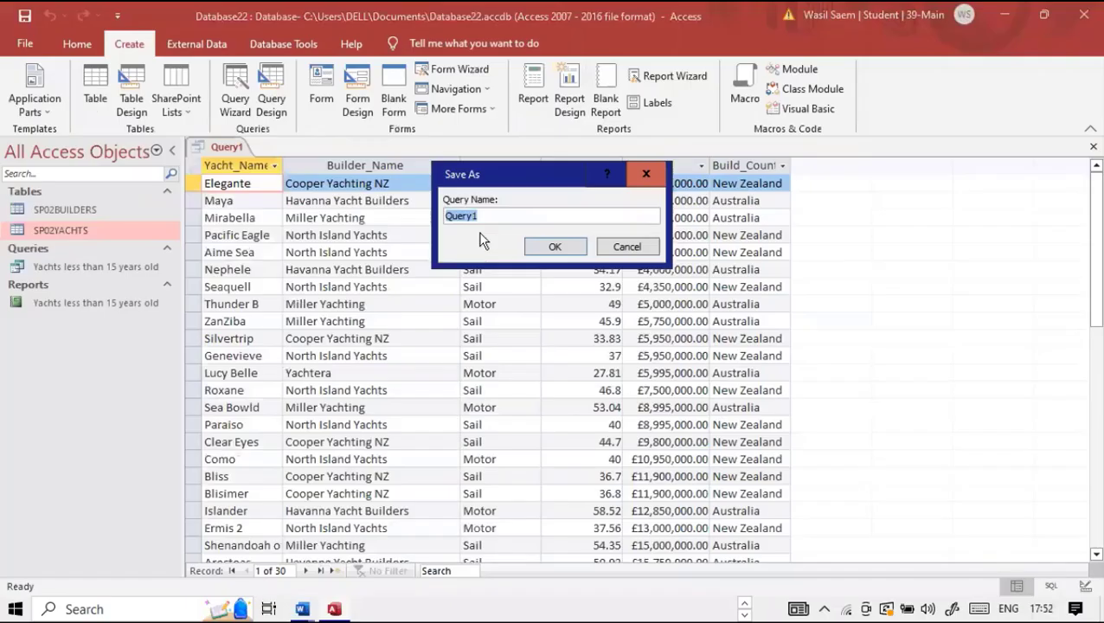
pyautogui.hotkey('ctrl', 'v')
pyautogui.press('Return')
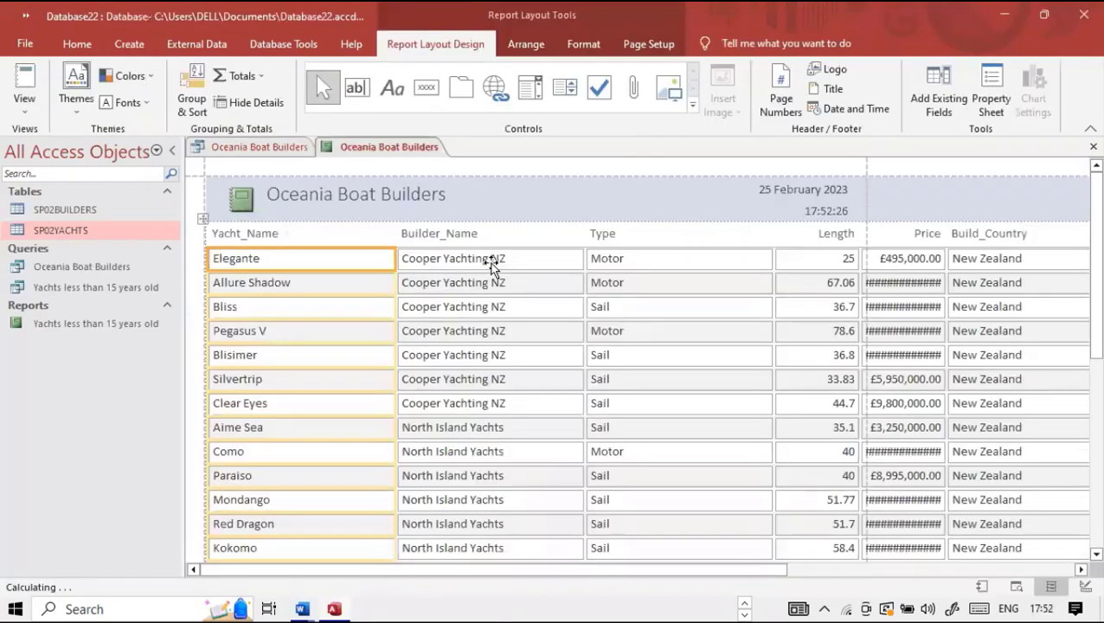
# Check question 23's page layout conditions in the specimen PDF, and return to Access to change the report's paper size.
pyautogui.press('super+Tab')
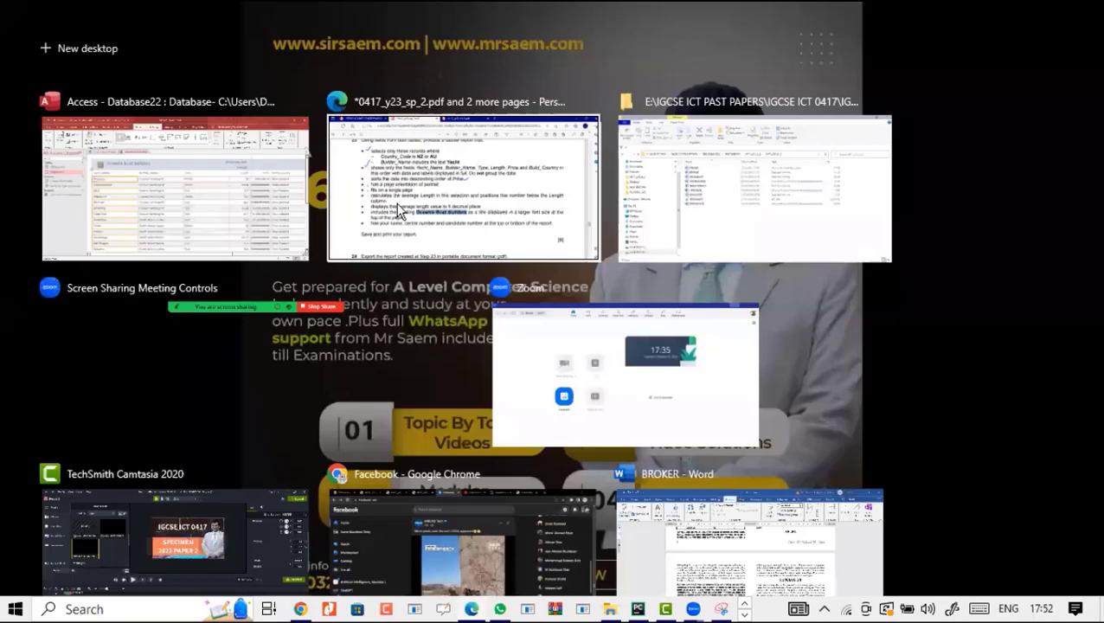
pyautogui.click(396, 202)
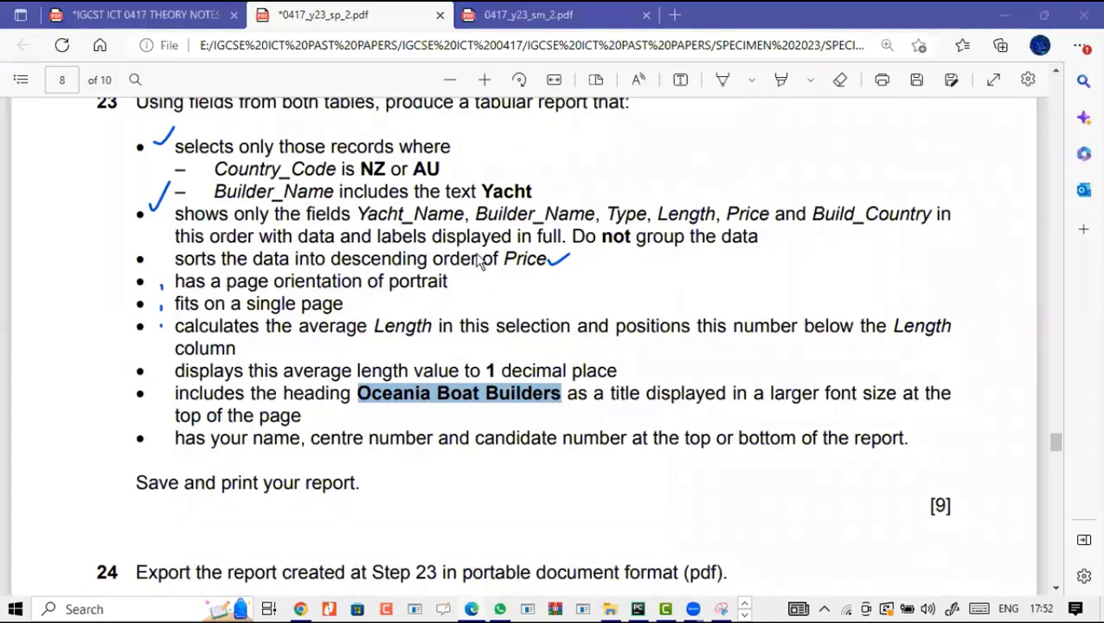
pyautogui.press('super+Tab')
pyautogui.click(360, 139)
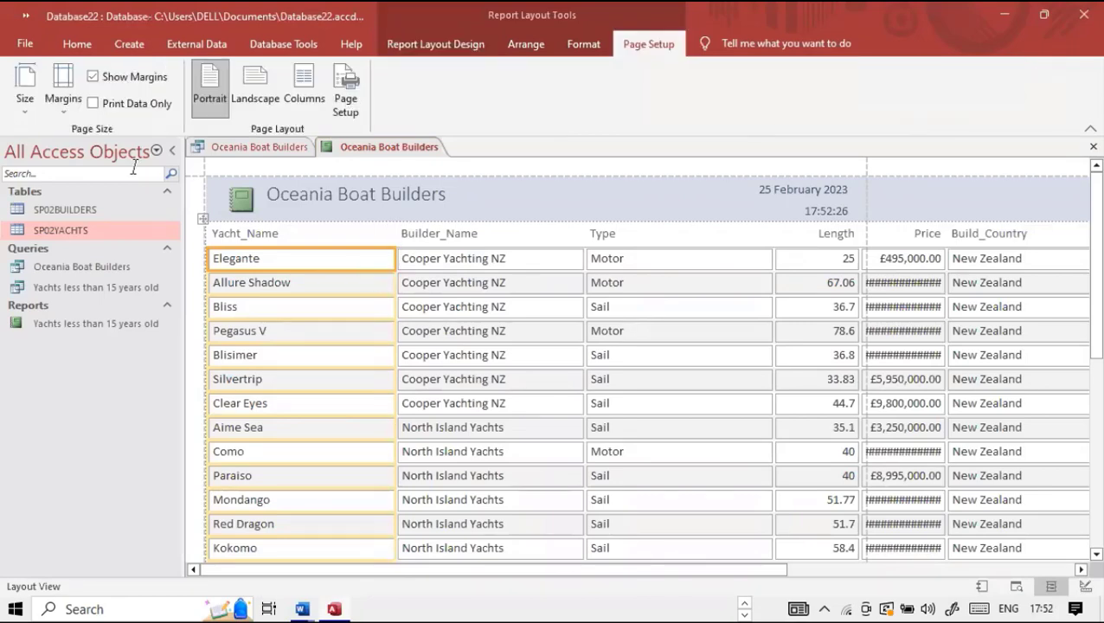
pyautogui.click(26, 99)
# Narrow the report's Yacht_Name, Builder_Name and Type columns to fit their contents.
pyautogui.click(395, 258)
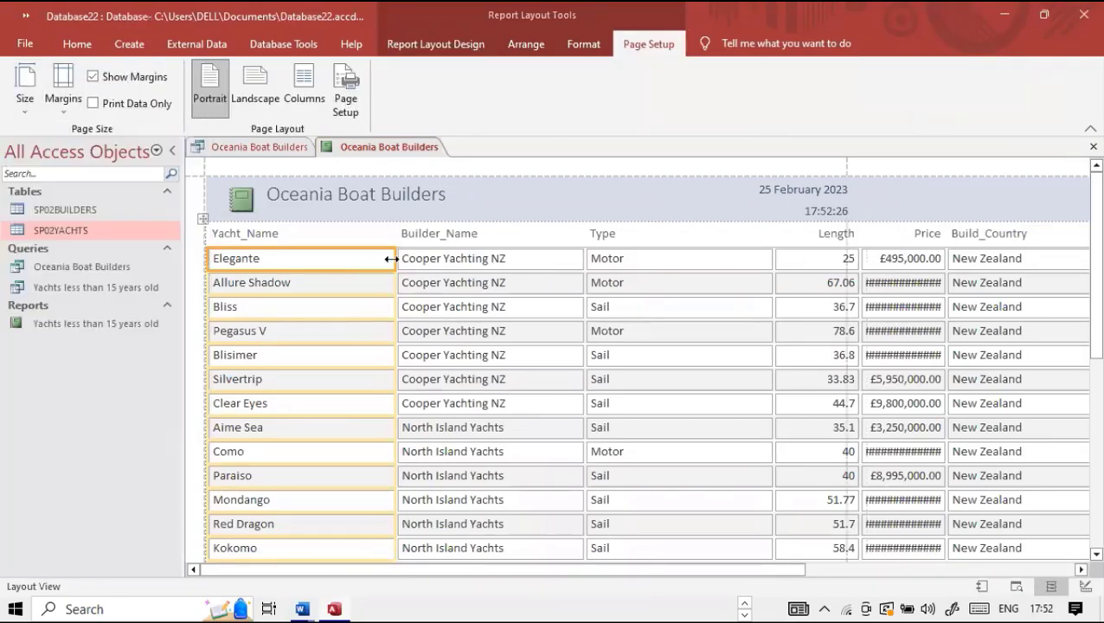
pyautogui.moveTo(395, 258); pyautogui.dragTo(297, 259)
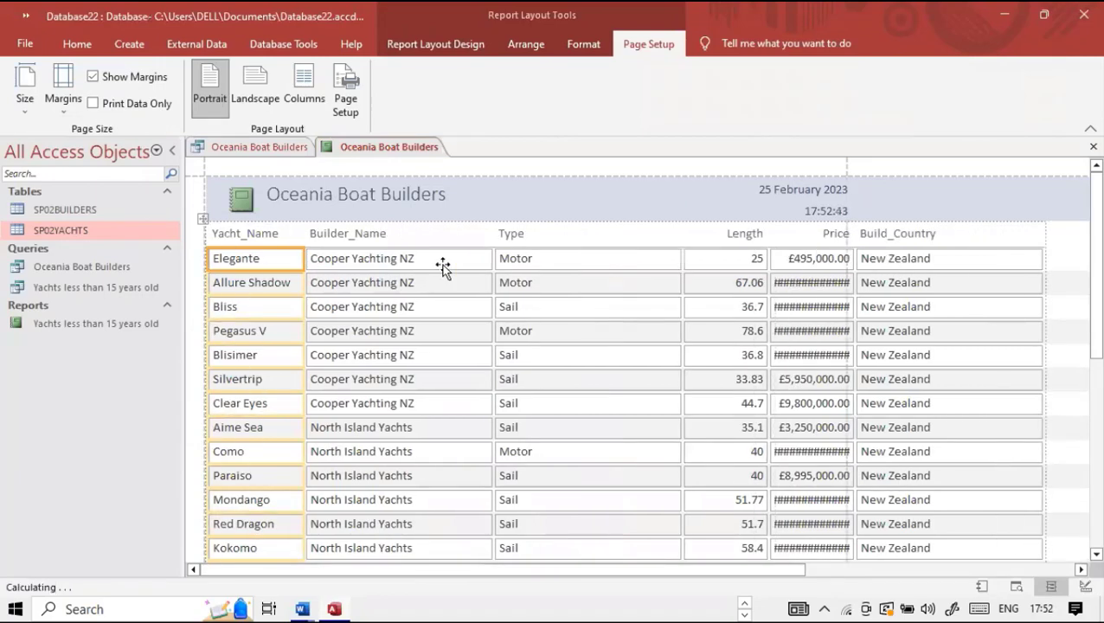
pyautogui.click(490, 260)
pyautogui.moveTo(438, 259); pyautogui.dragTo(423, 258)
pyautogui.click(519, 260)
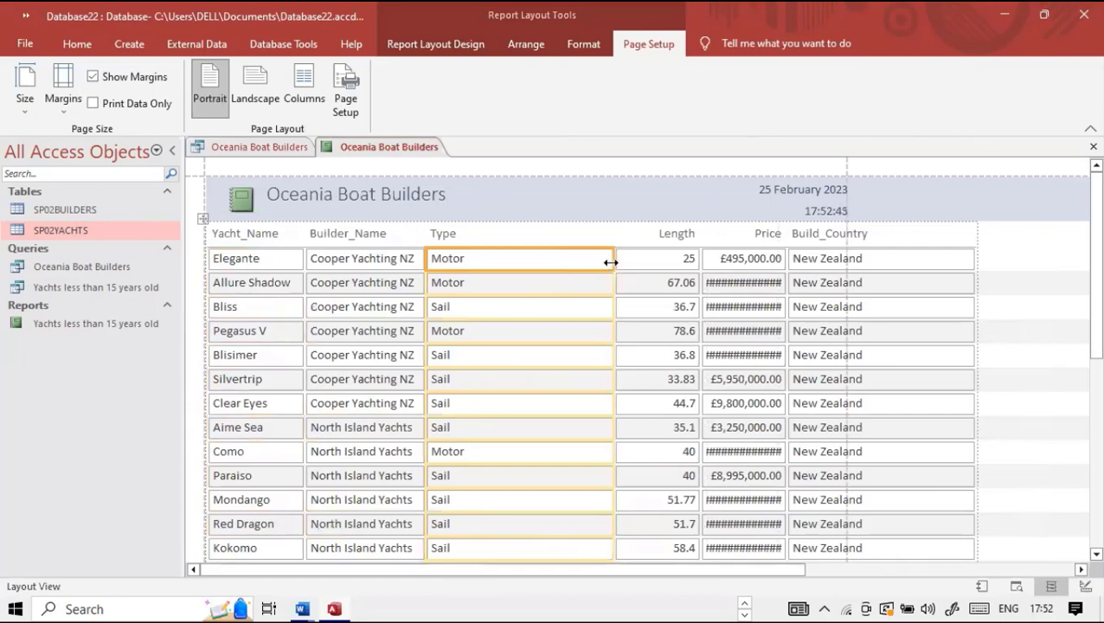
pyautogui.moveTo(608, 258); pyautogui.dragTo(482, 260)
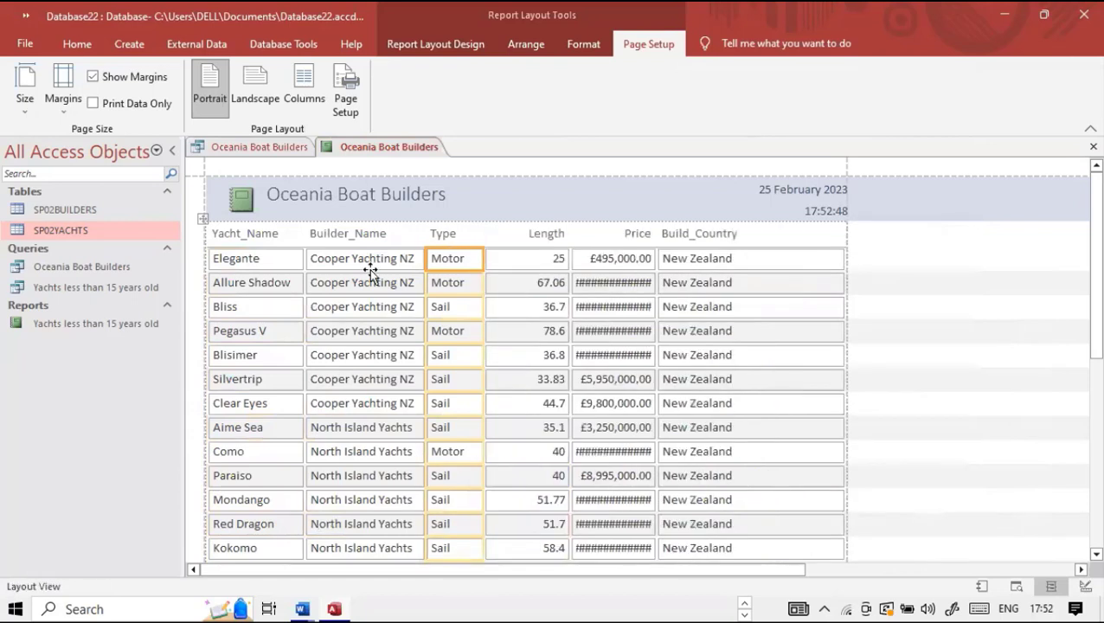
# Narrow the Length and Build_Country columns and widen the Price column so all prices show in full within the portrait page.
pyautogui.click(540, 263)
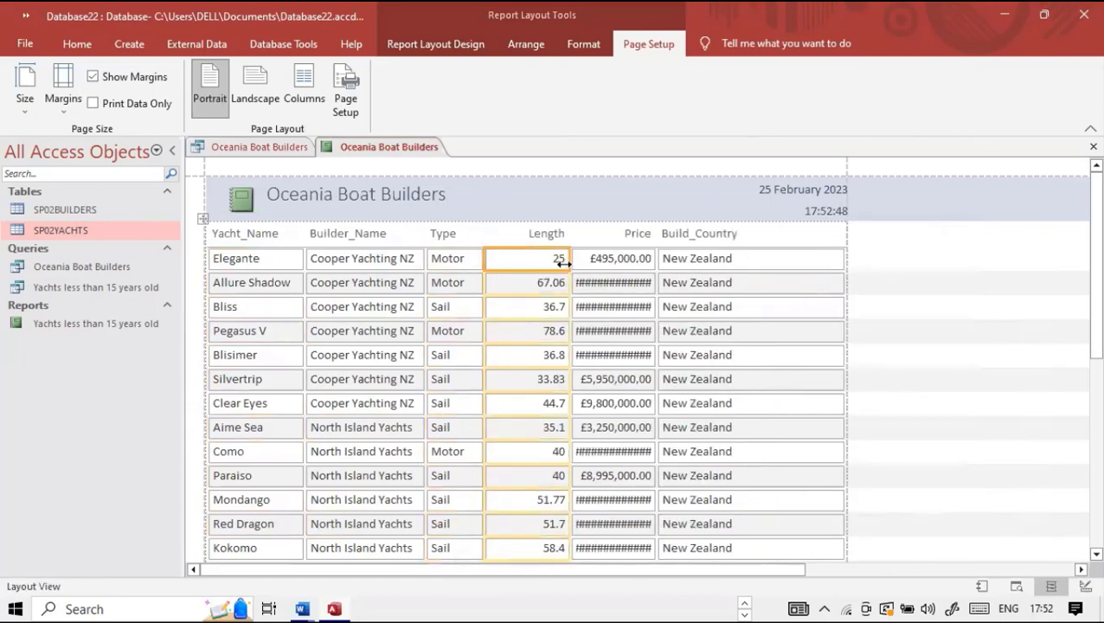
pyautogui.moveTo(562, 263); pyautogui.dragTo(541, 261)
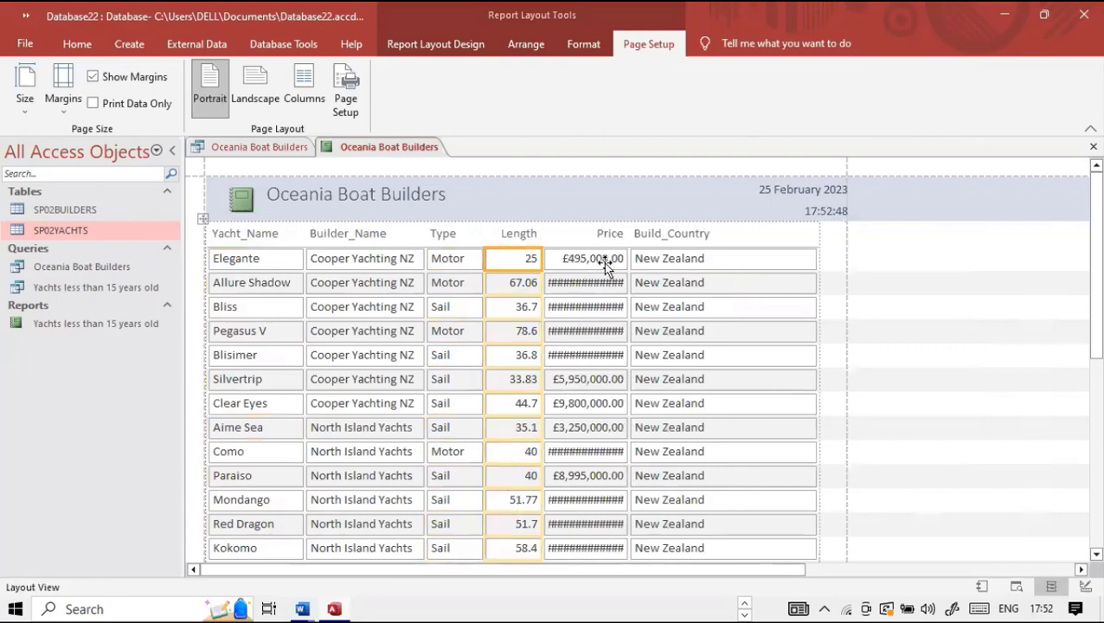
pyautogui.click(623, 260)
pyautogui.moveTo(625, 259); pyautogui.dragTo(649, 259)
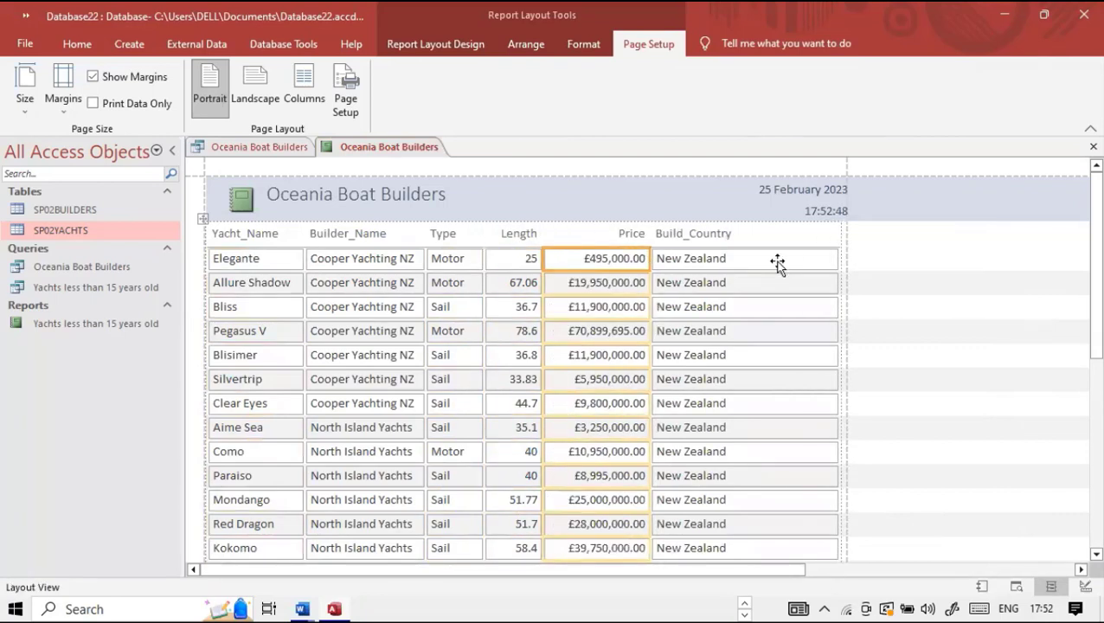
pyautogui.click(826, 263)
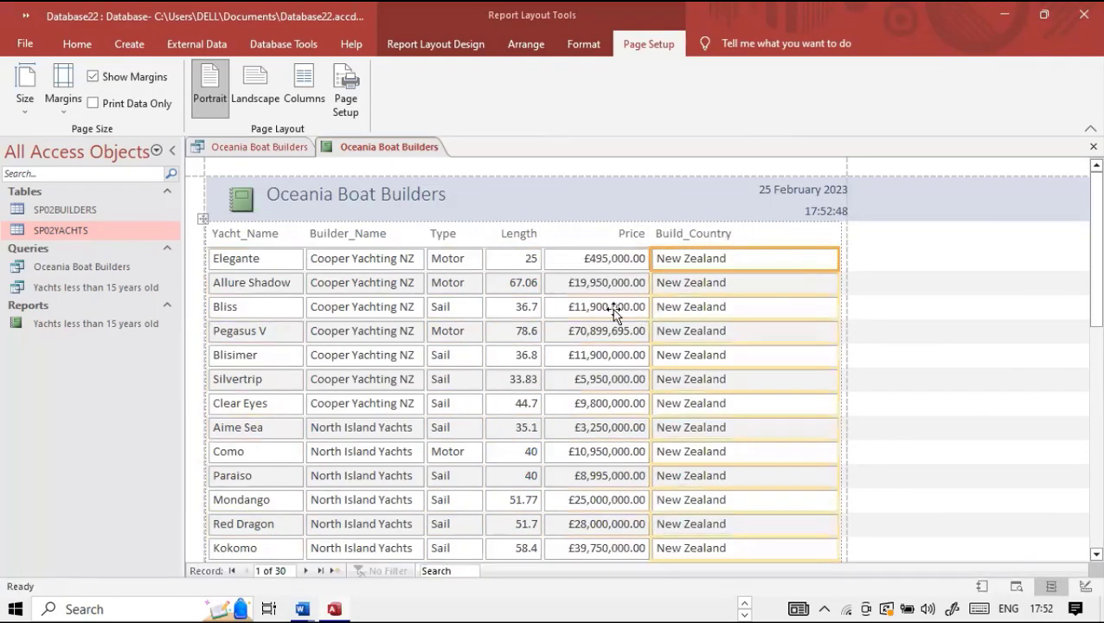
pyautogui.moveTo(837, 275); pyautogui.dragTo(800, 277)
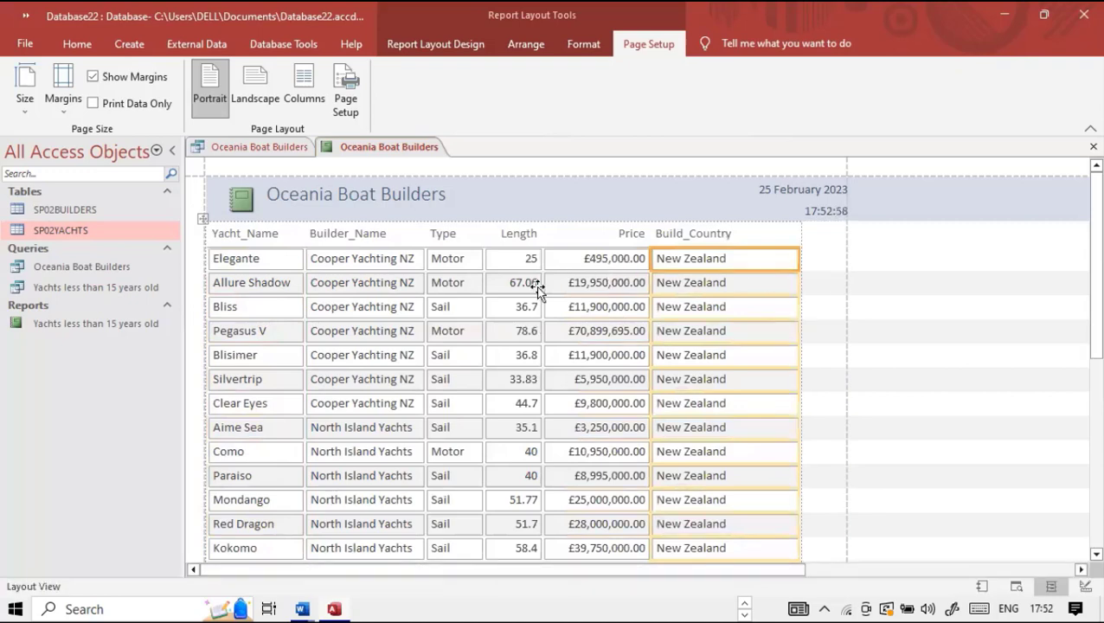
# In the specimen PDF, tick off question 23's portrait and single-page conditions and underline "average Length".
pyautogui.press('super+Tab')
pyautogui.click(493, 230)
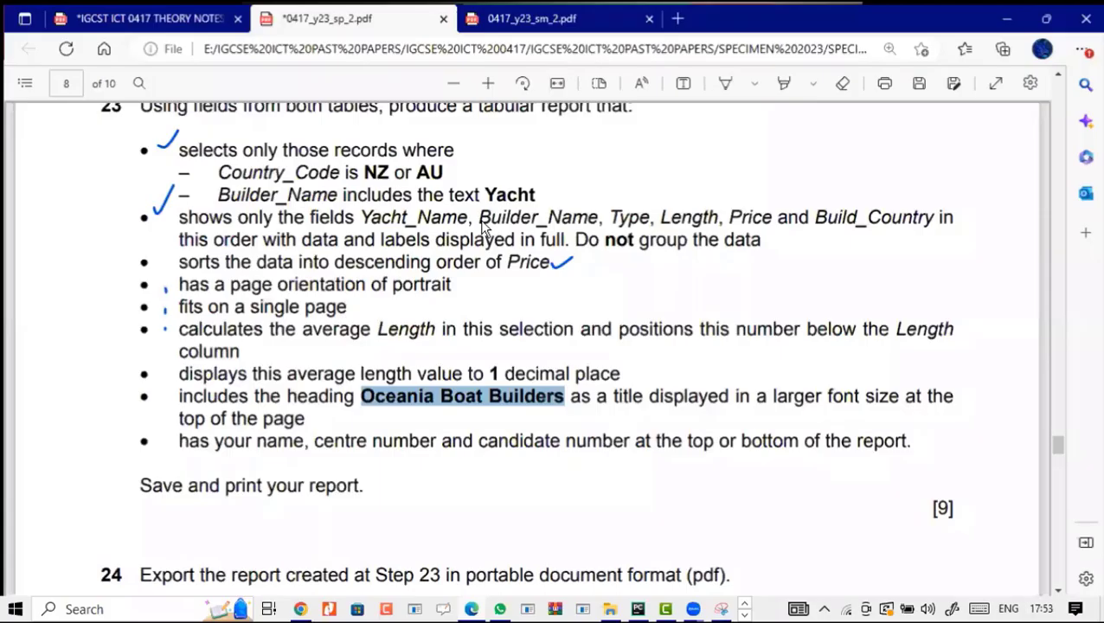
pyautogui.click(725, 83)
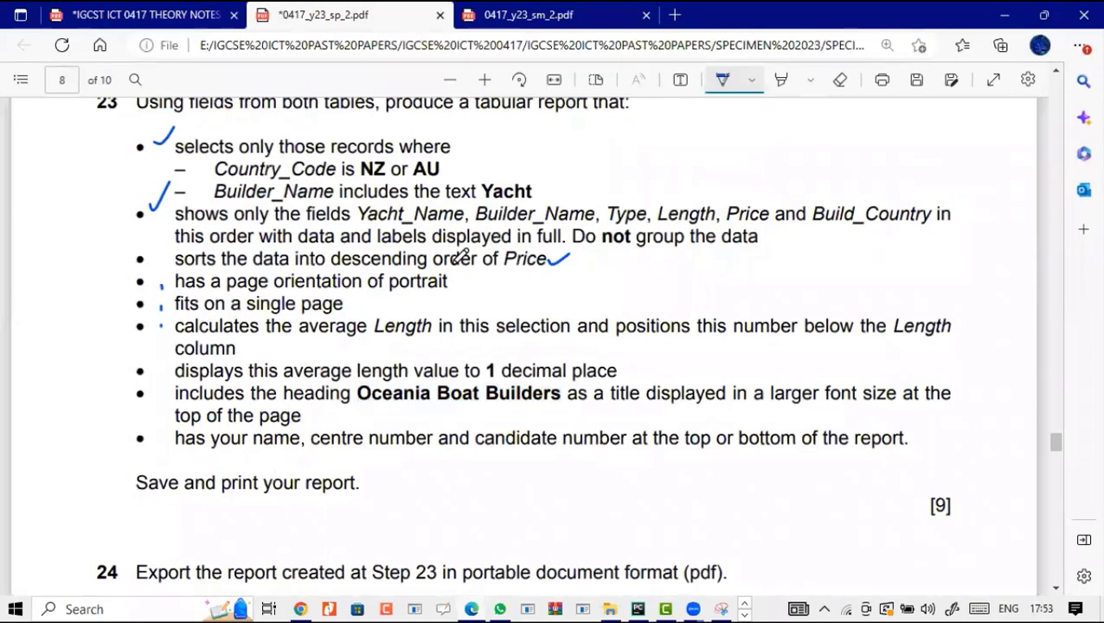
pyautogui.moveTo(480, 270); pyautogui.dragTo(452, 277)
pyautogui.moveTo(363, 303); pyautogui.dragTo(402, 293)
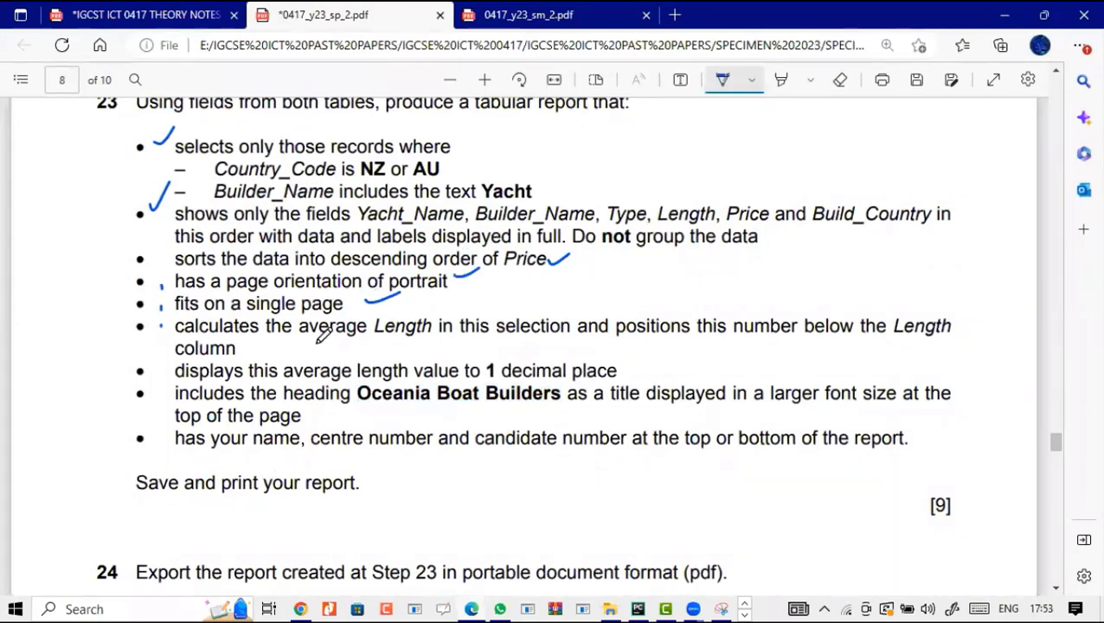
pyautogui.moveTo(301, 342); pyautogui.dragTo(419, 342)
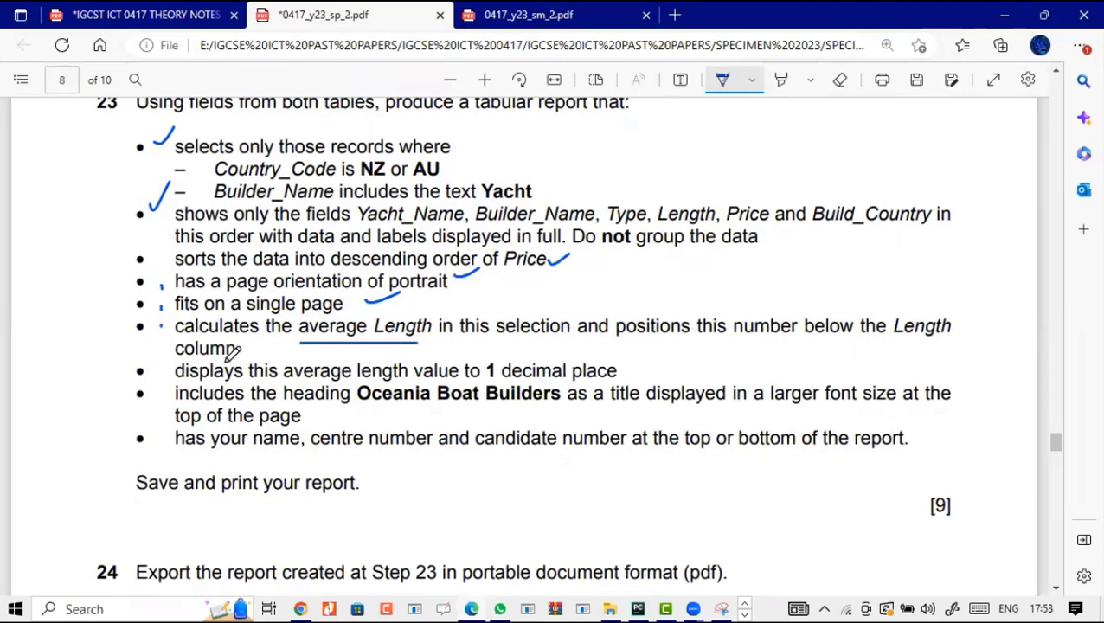
# Return to Access and add an Average total for the report's Length column.
pyautogui.press('super+Tab')
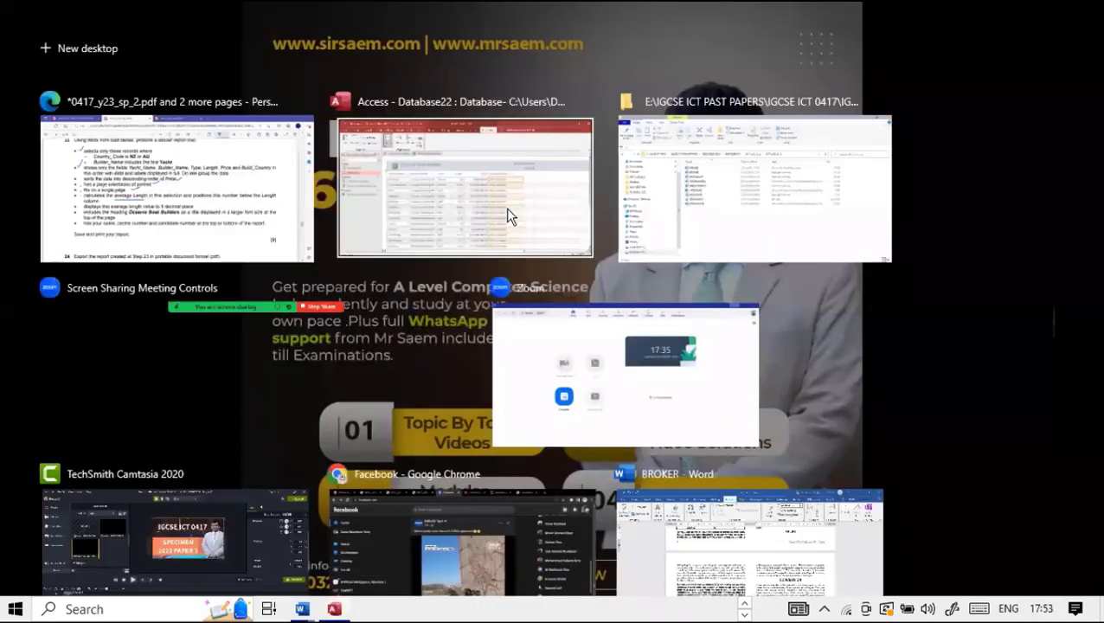
pyautogui.click(508, 215)
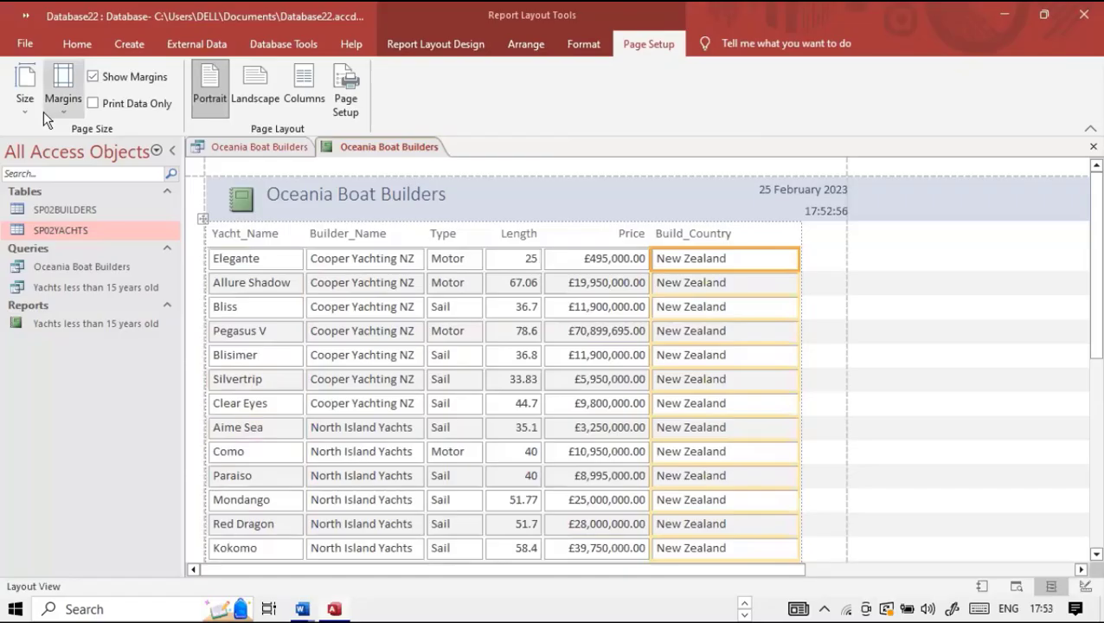
pyautogui.click(77, 44)
pyautogui.click(25, 102)
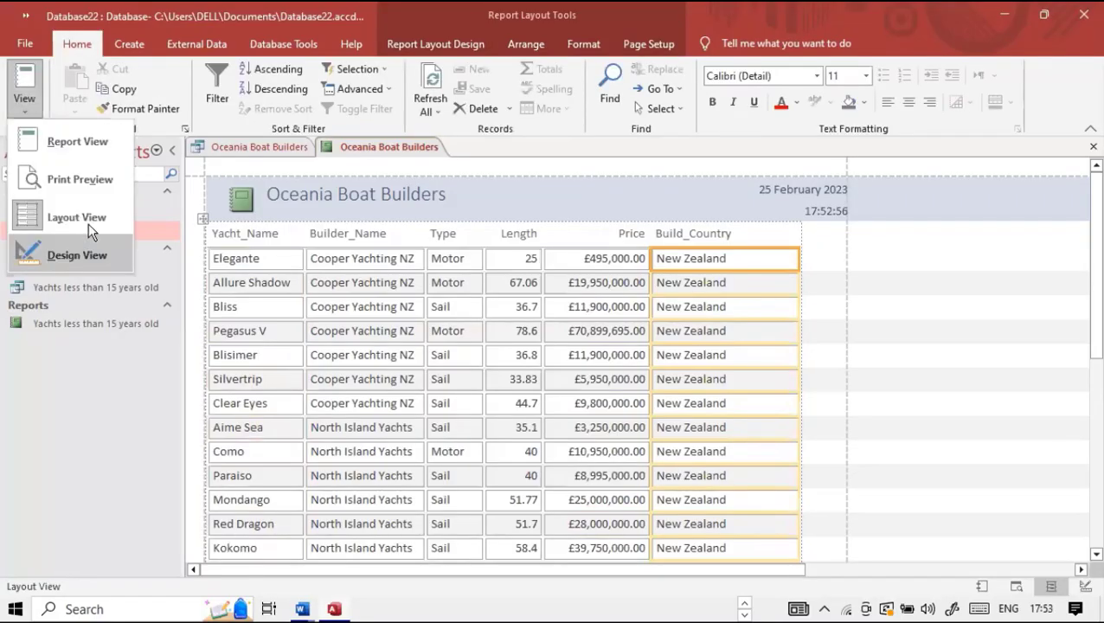
pyautogui.click(513, 267)
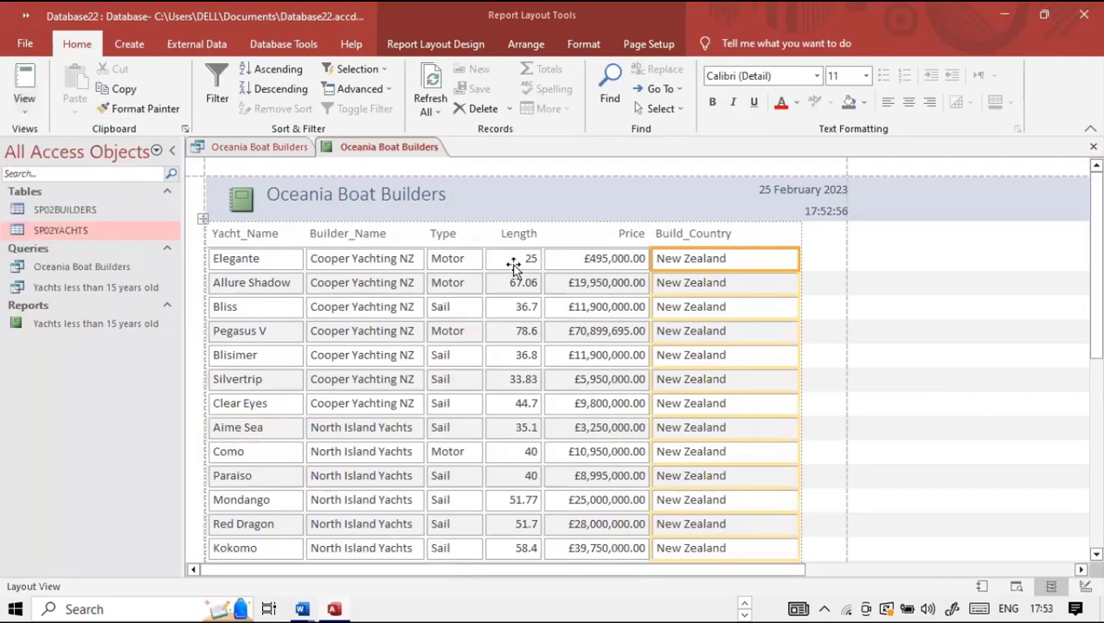
pyautogui.click(513, 265)
pyautogui.rightClick(516, 259)
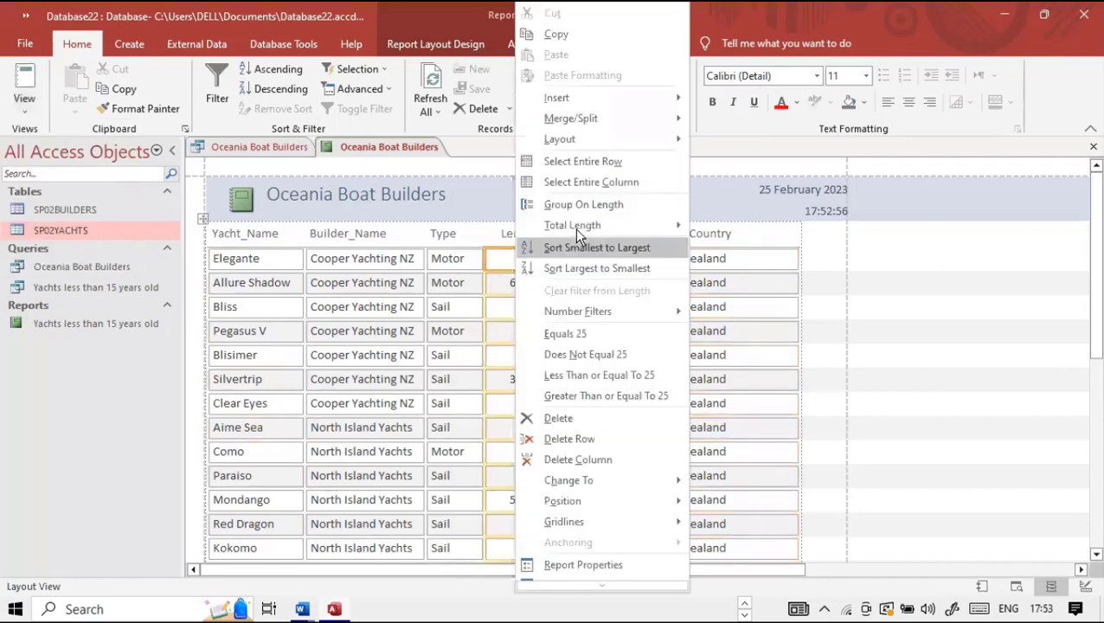
pyautogui.moveTo(684, 227)
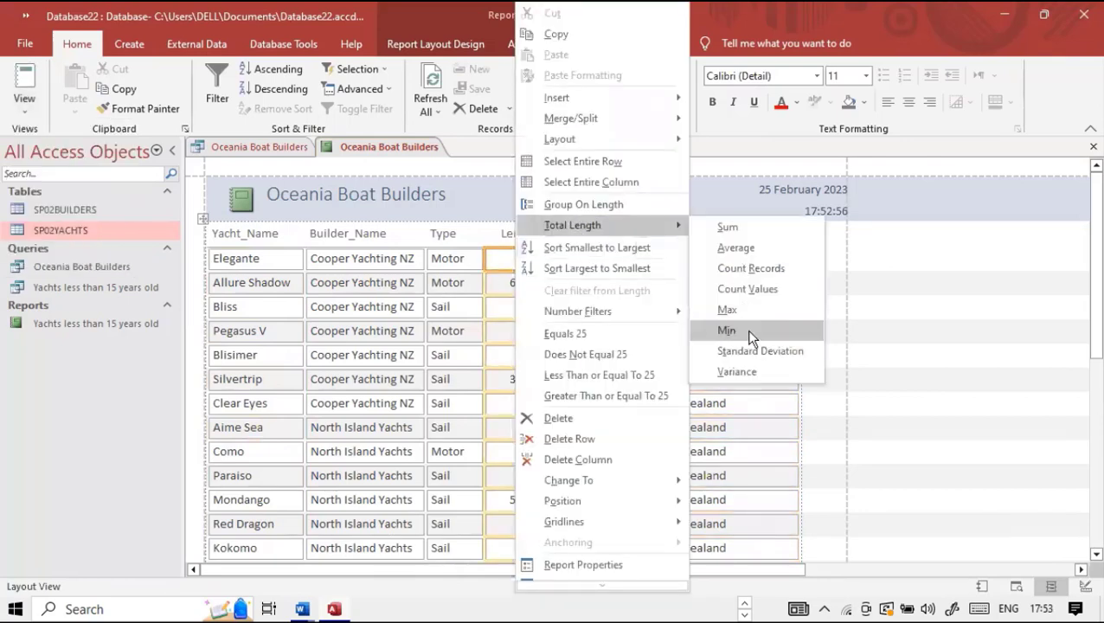
pyautogui.click(750, 250)
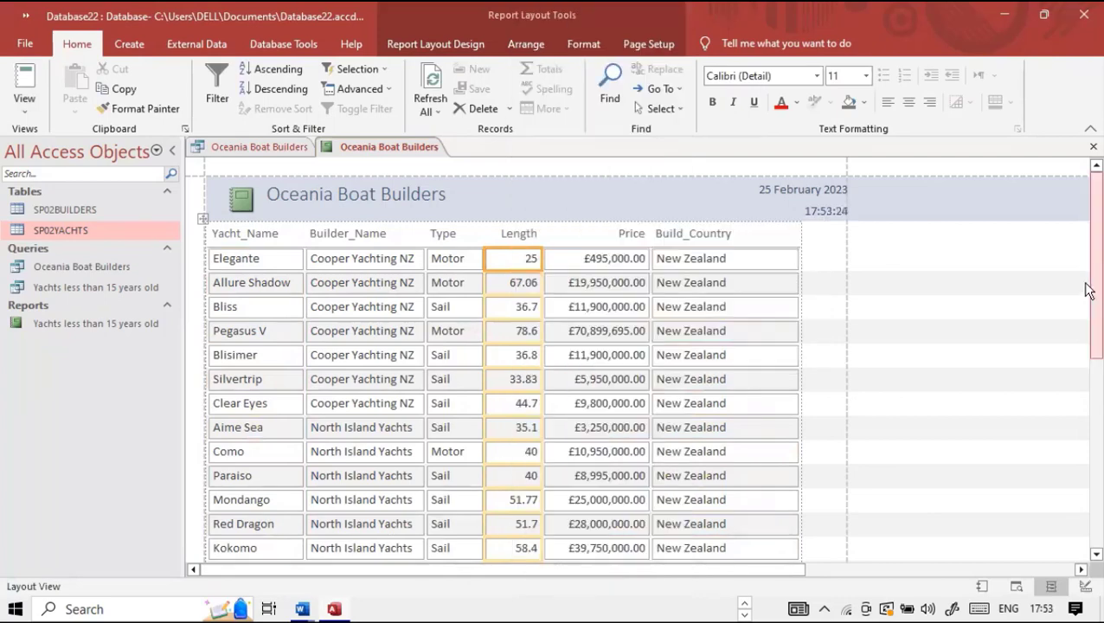
pyautogui.moveTo(1088, 314); pyautogui.dragTo(1091, 522)
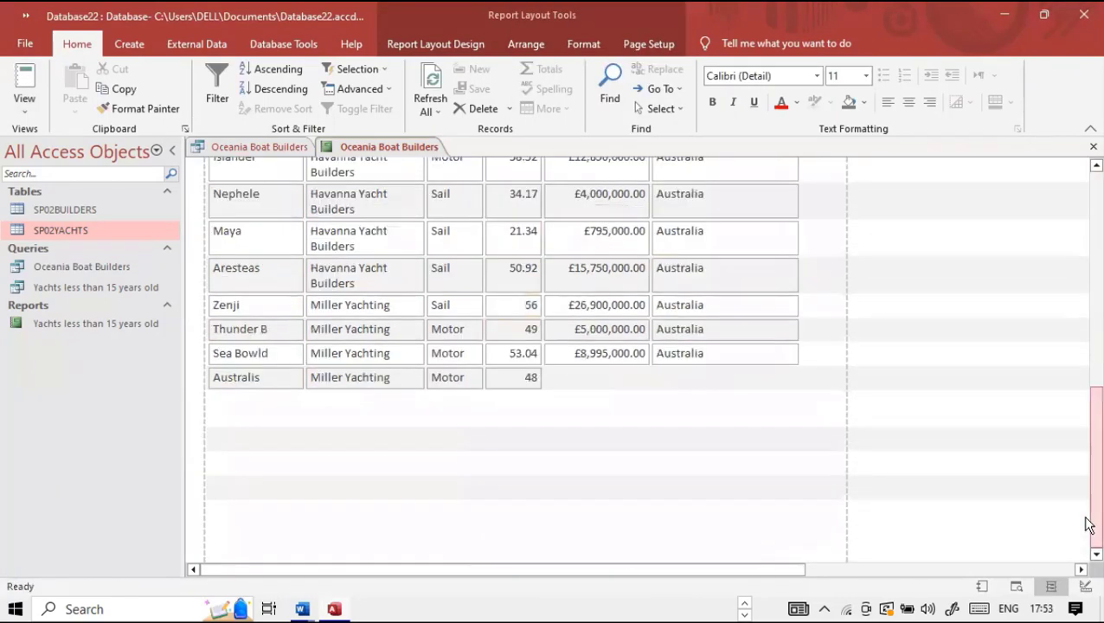
pyautogui.click(603, 519)
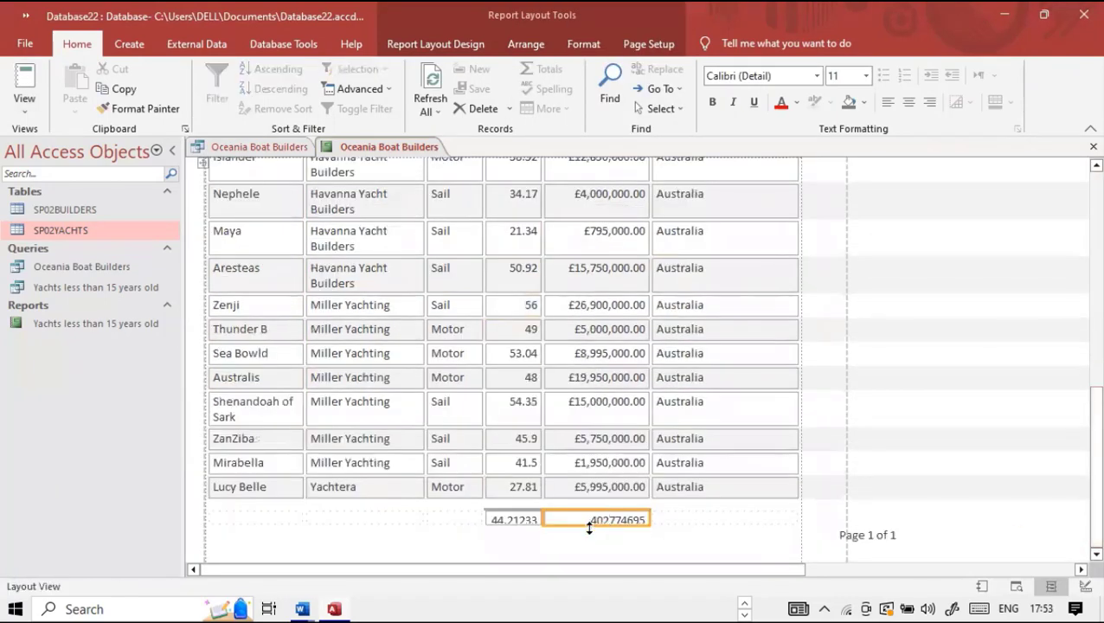
pyautogui.scroll(-3, 586, 527)
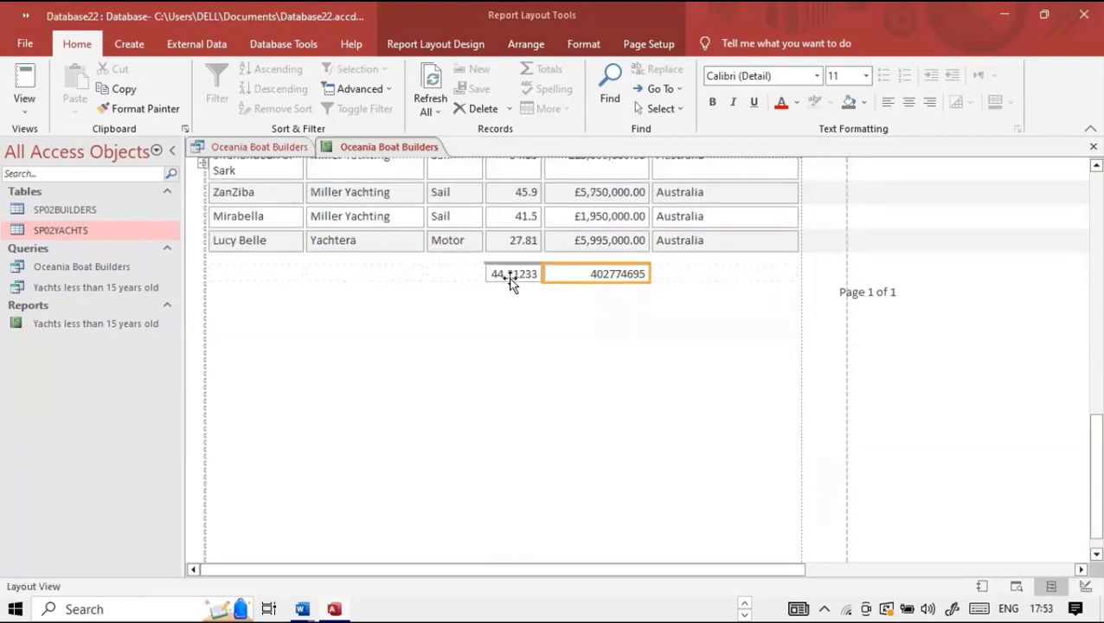
pyautogui.click(509, 275)
pyautogui.click(592, 395)
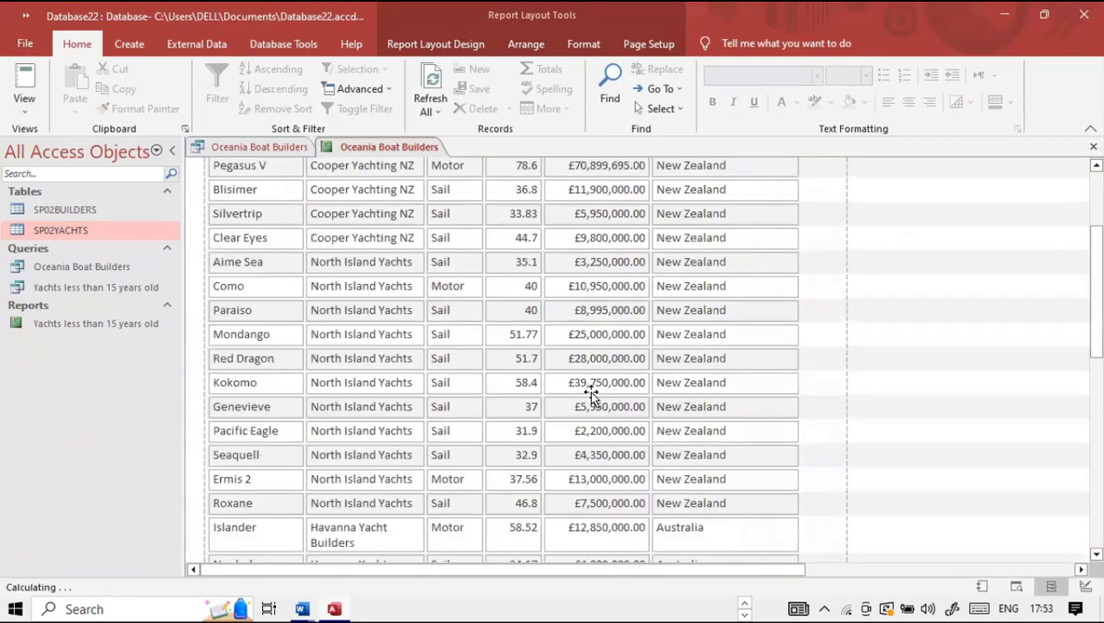
pyautogui.scroll(-1, 1086, 338)
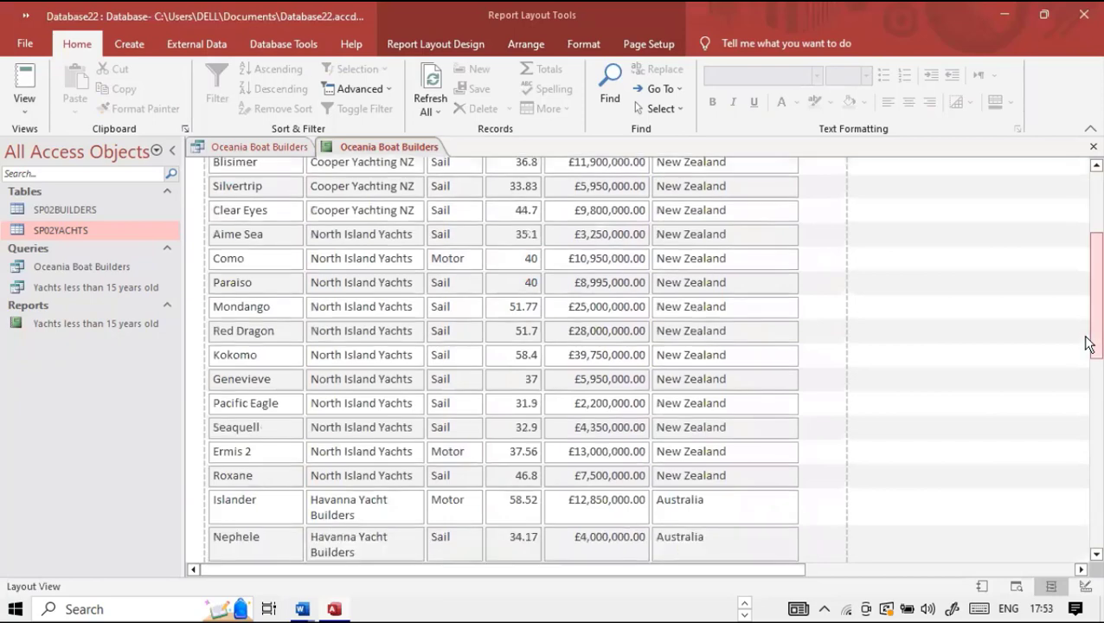
pyautogui.scroll(-2, 1089, 449)
pyautogui.scroll(-2, 1086, 495)
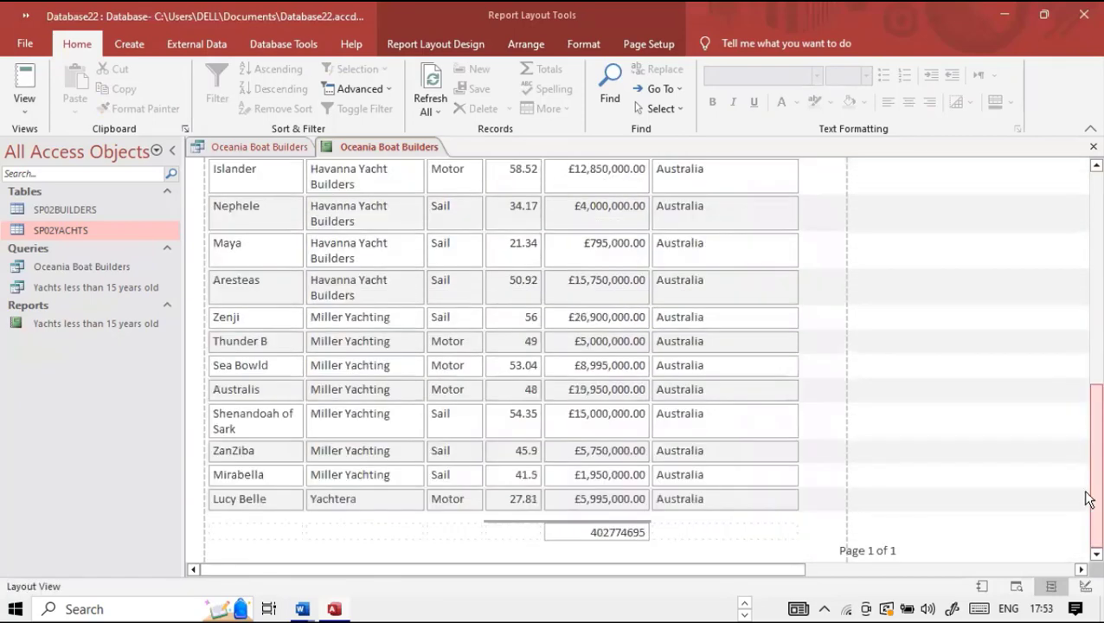
pyautogui.moveTo(1086, 326); pyautogui.dragTo(1086, 208)
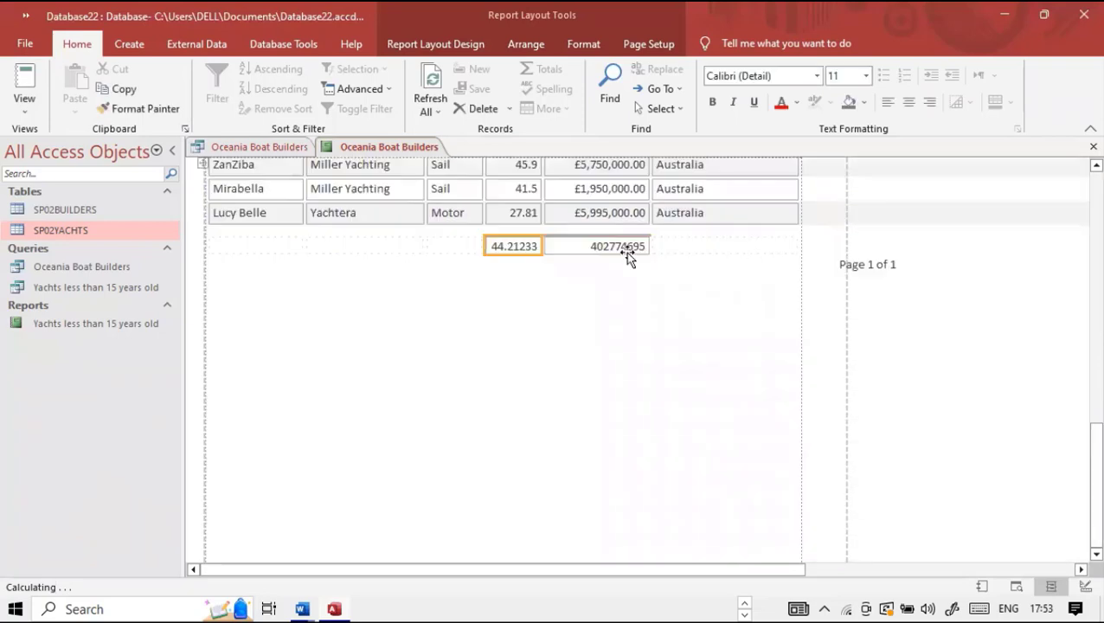
# Delete the total below the Price column in the report footer, keeping the average Length.
pyautogui.click(627, 253)
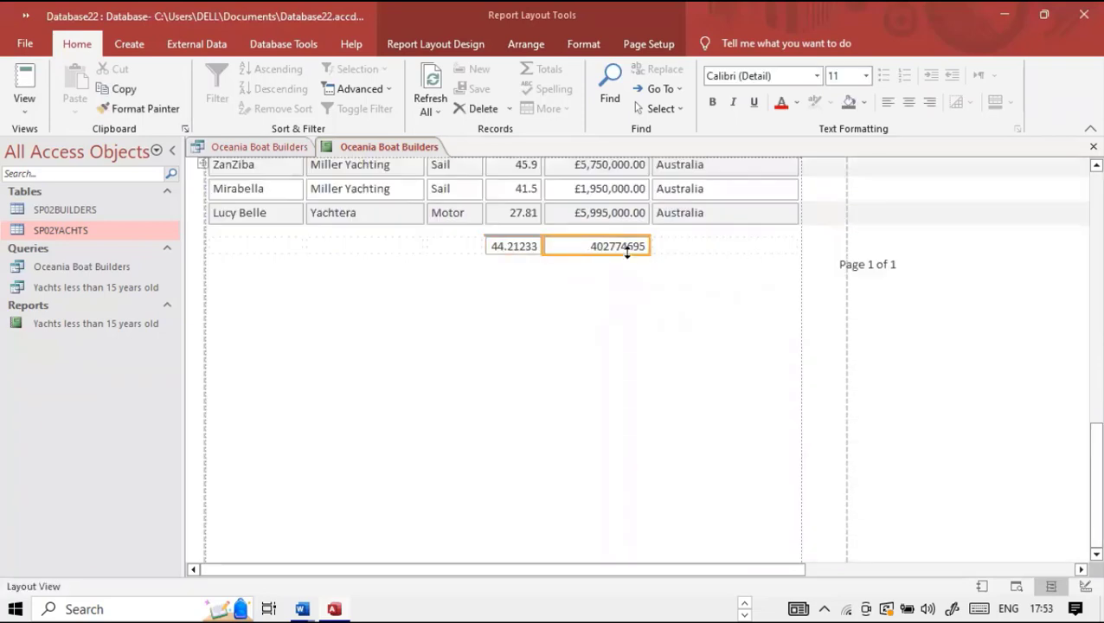
pyautogui.click(550, 447)
pyautogui.scroll(-5, 527, 452)
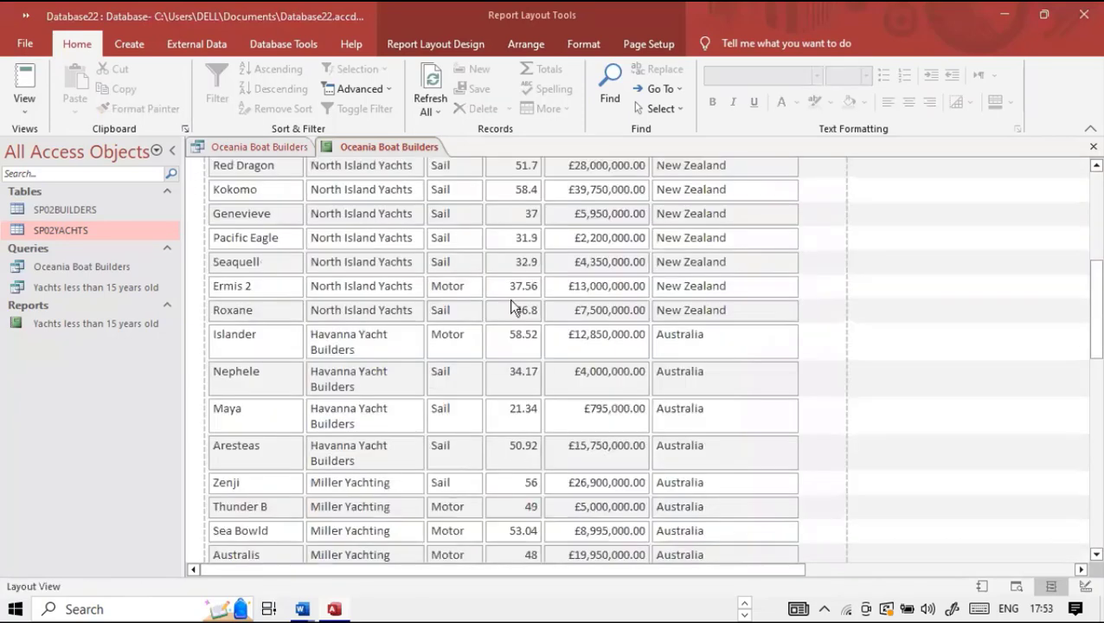
# Switch to the specimen PDF and copy the text "name, centre number and candidate number" from question 23.
pyautogui.press('super+Tab')
pyautogui.press('Return')
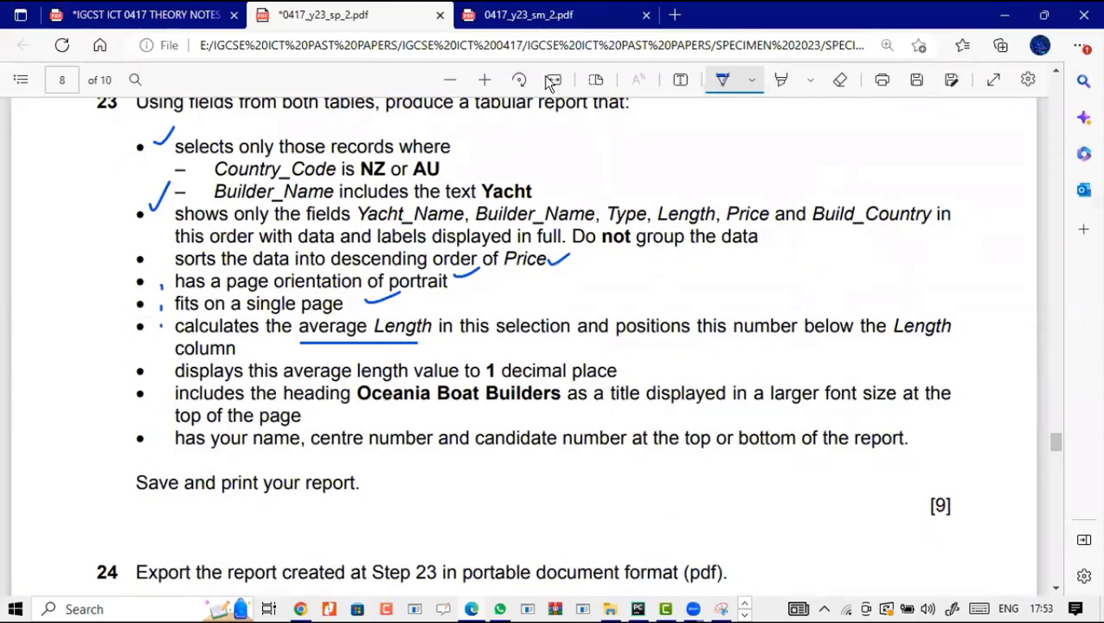
pyautogui.click(723, 79)
pyautogui.moveTo(253, 438); pyautogui.dragTo(498, 437)
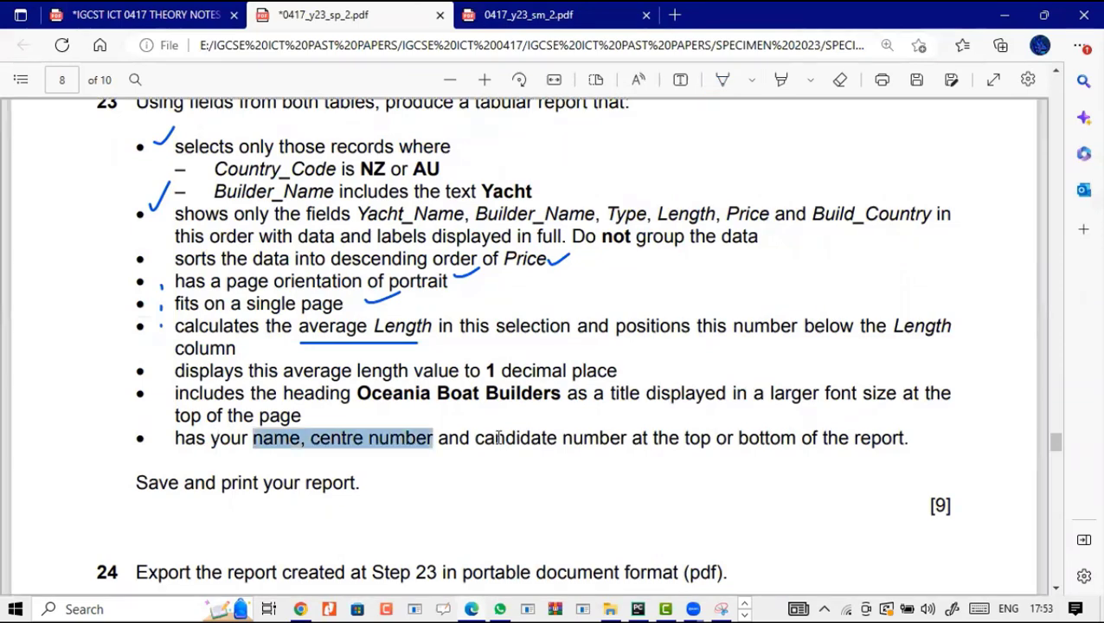
pyautogui.moveTo(623, 439); pyautogui.dragTo(626, 439)
pyautogui.hotkey('ctrl', 'c')
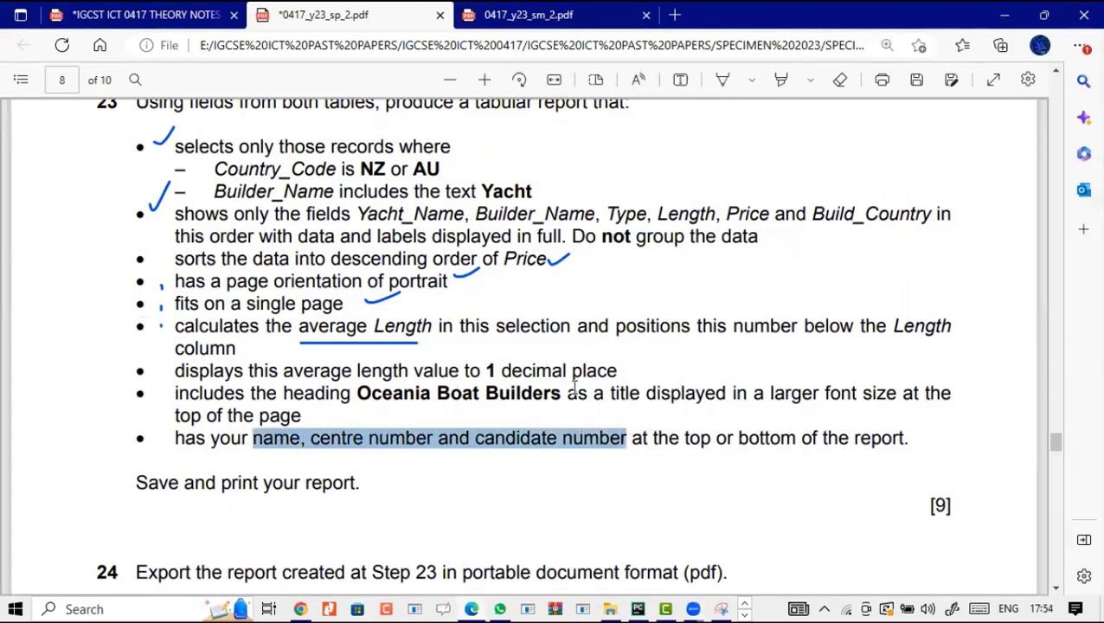
# Back in Access, format the average Length total as Standard with 1 decimal place.
pyautogui.press('super+Tab')
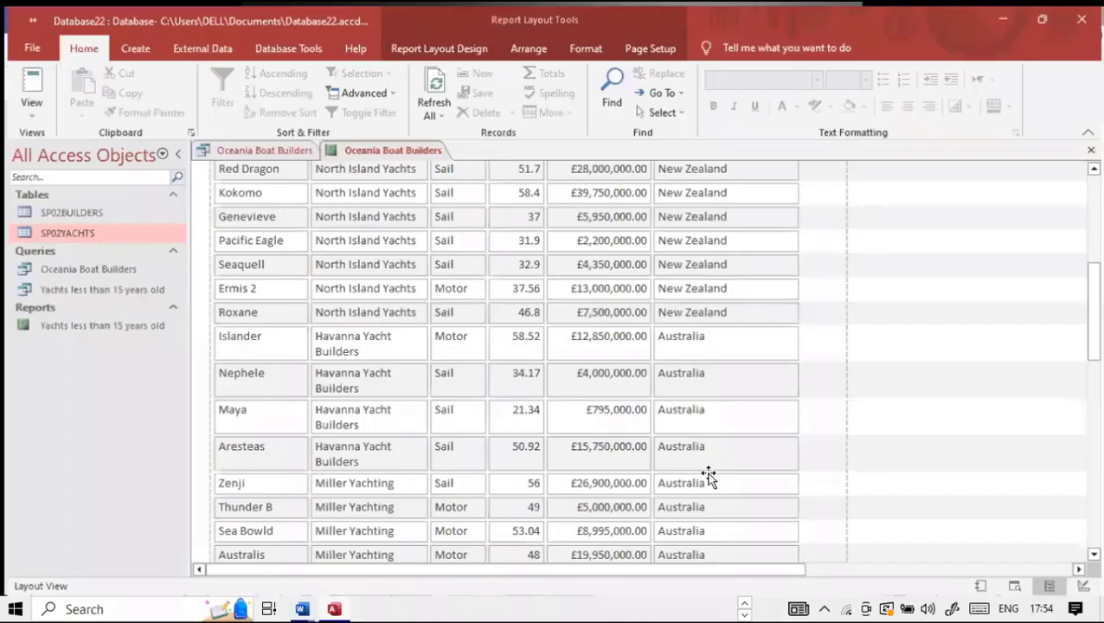
pyautogui.moveTo(1093, 299); pyautogui.dragTo(1083, 411)
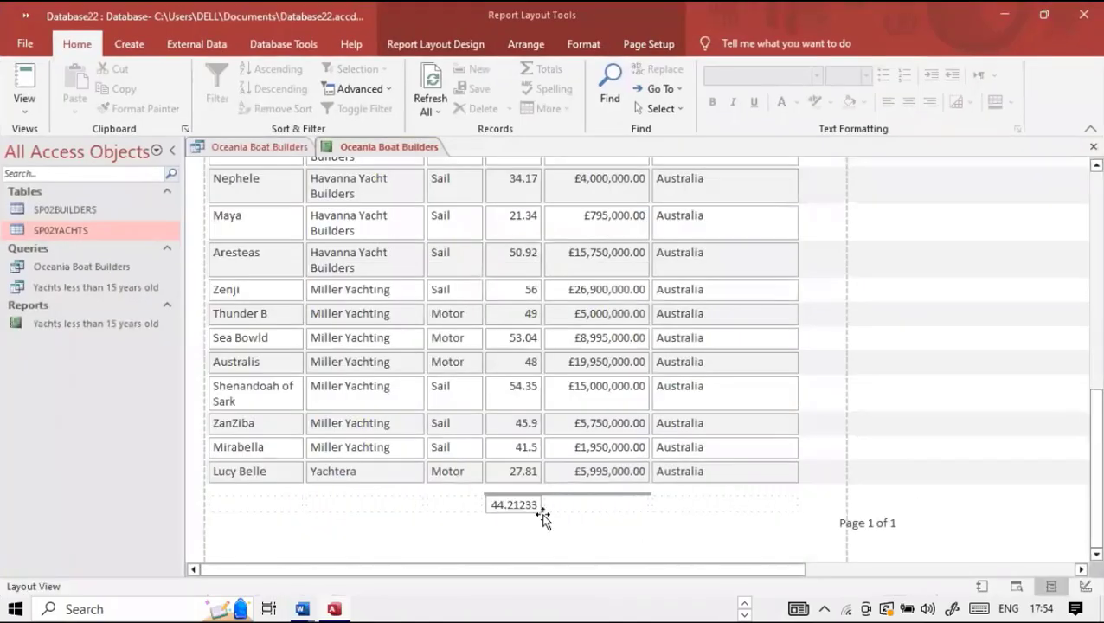
pyautogui.click(529, 507)
pyautogui.rightClick(529, 505)
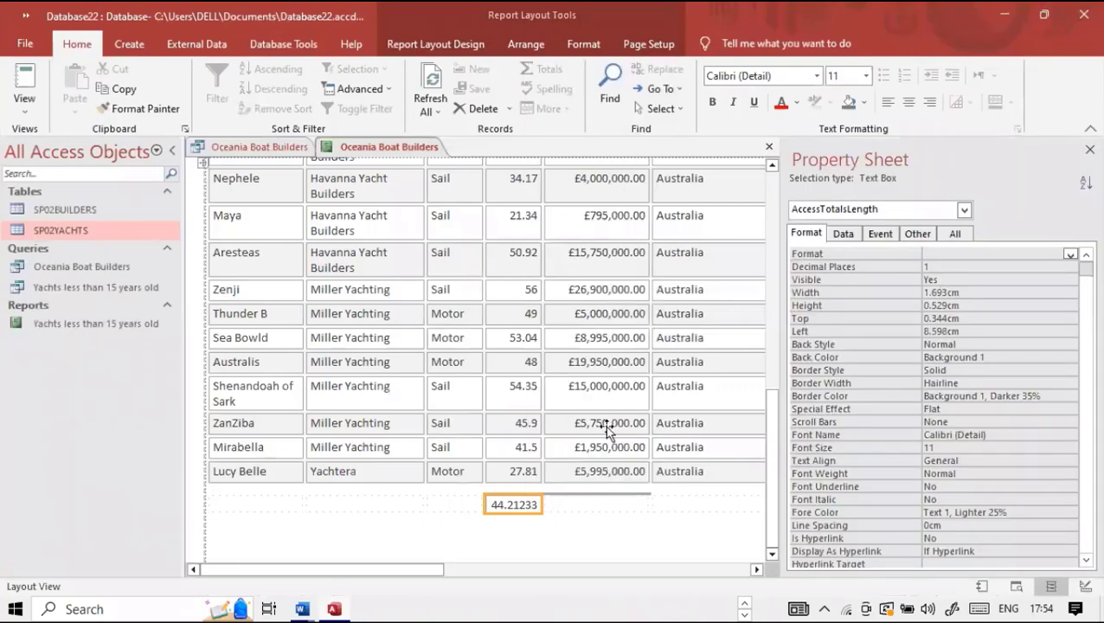
pyautogui.click(1069, 256)
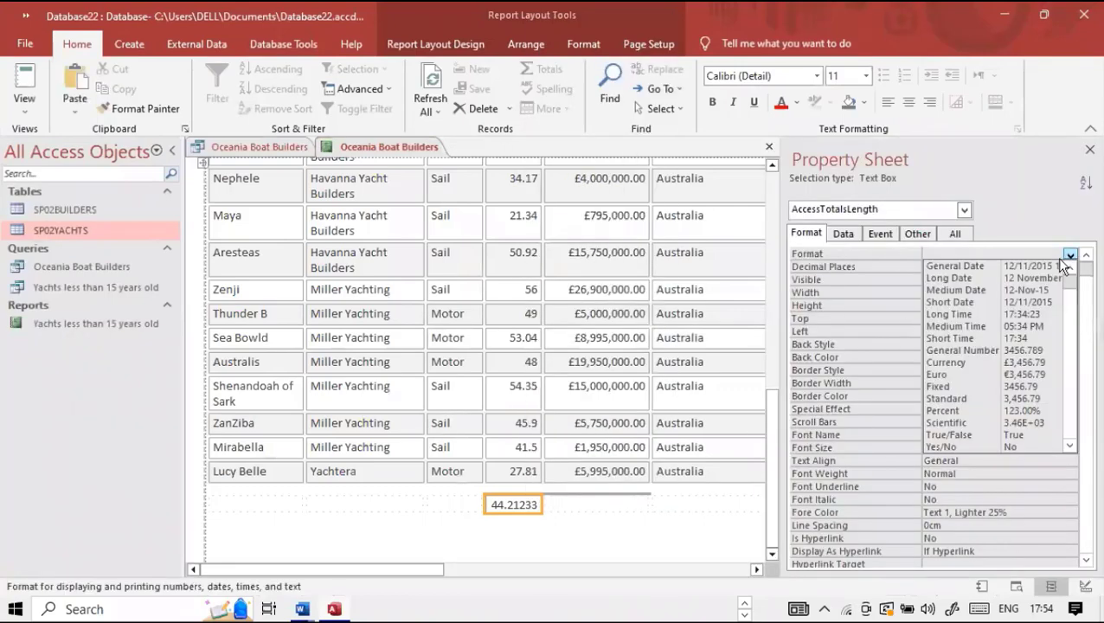
pyautogui.press('Return')
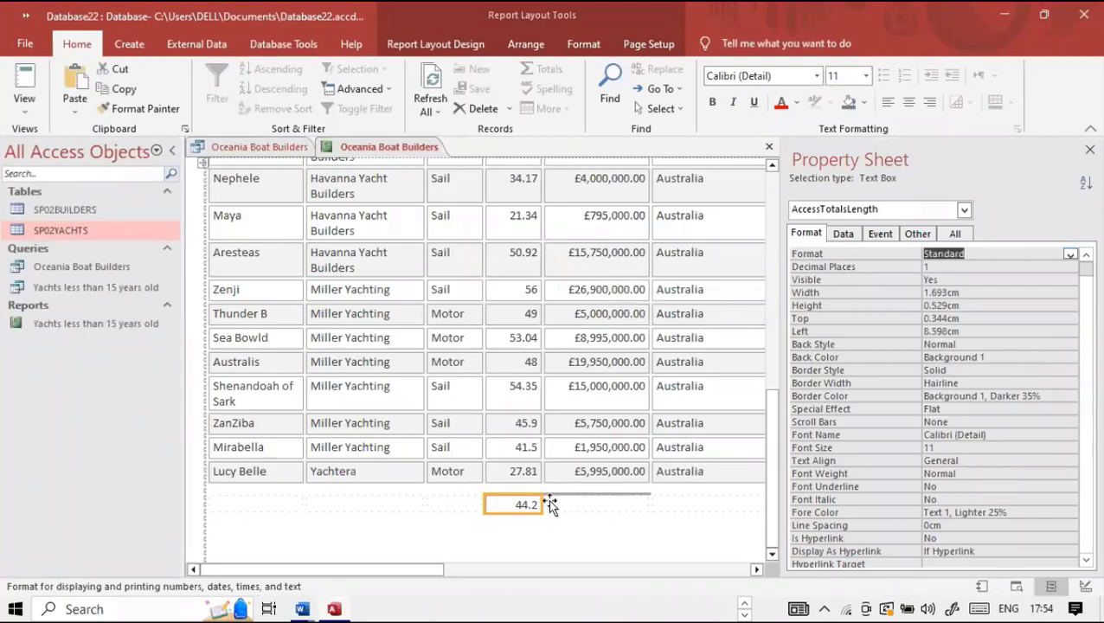
pyautogui.click(1088, 149)
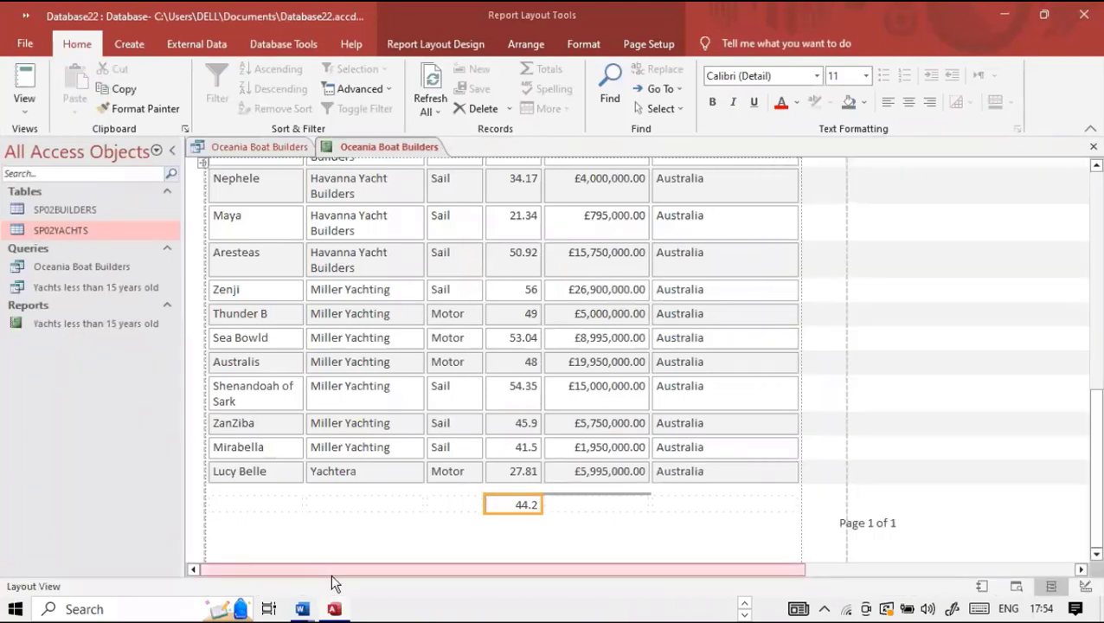
# In the report's Design View, add a page footer label containing the copied text "name, centre number and candidate number".
pyautogui.click(26, 108)
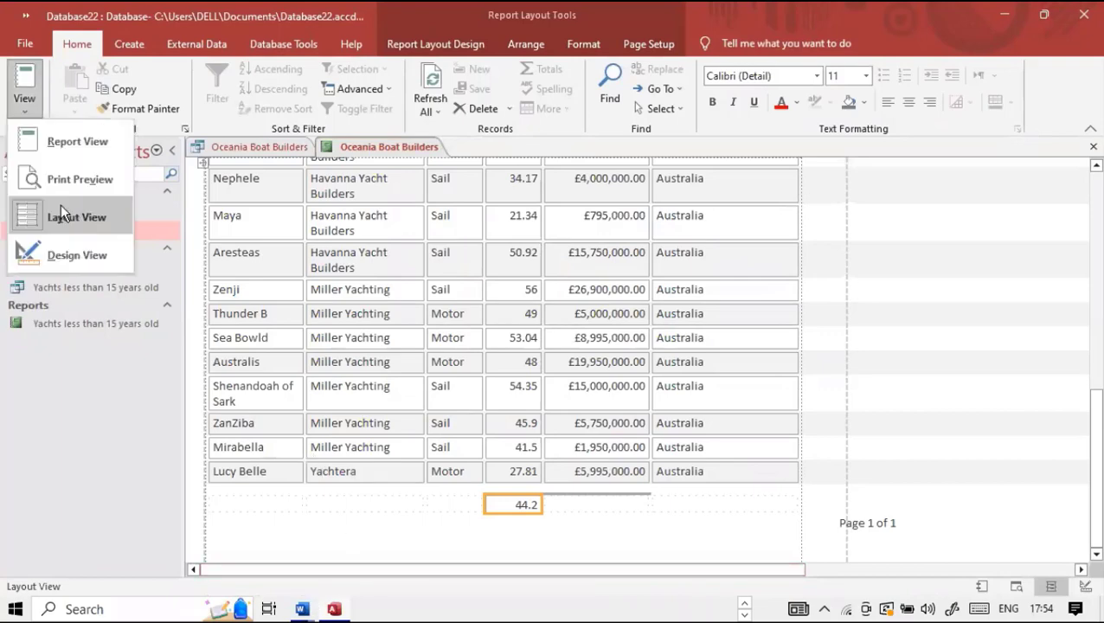
pyautogui.click(72, 258)
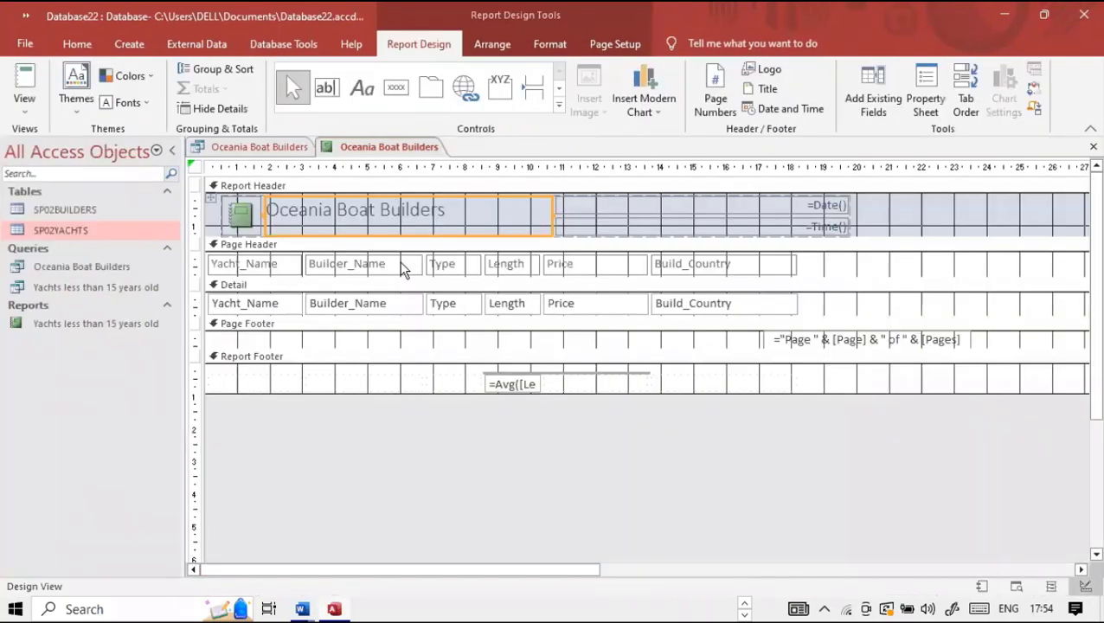
pyautogui.click(362, 87)
pyautogui.moveTo(209, 332); pyautogui.dragTo(418, 347)
pyautogui.hotkey('ctrl', 'v')
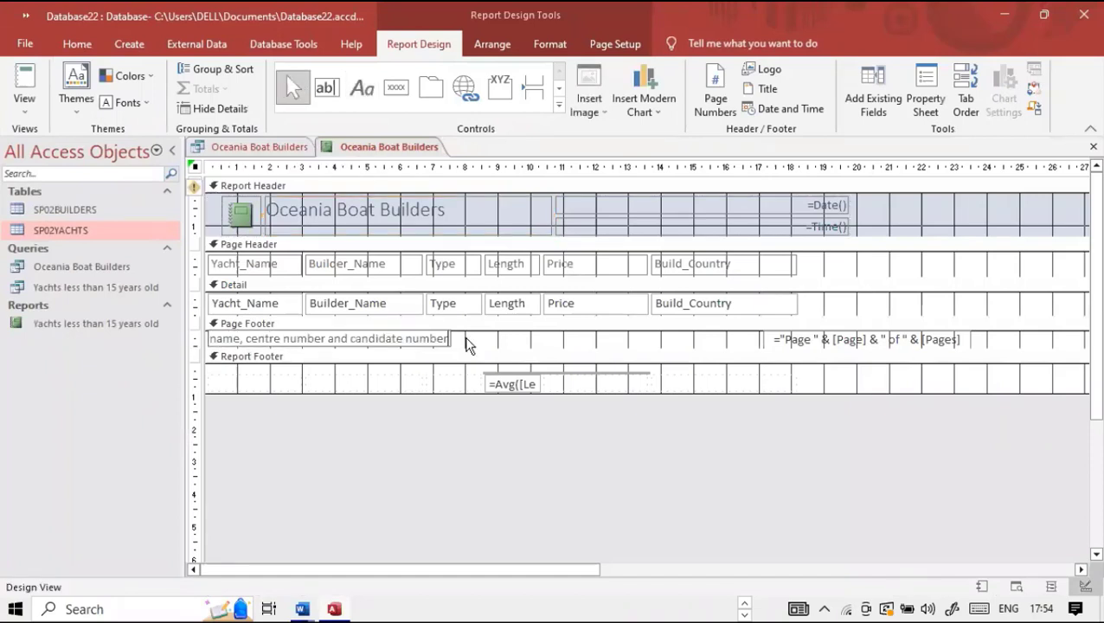
# Preview the report as printed and check the foot of the first page and the second page.
pyautogui.click(35, 109)
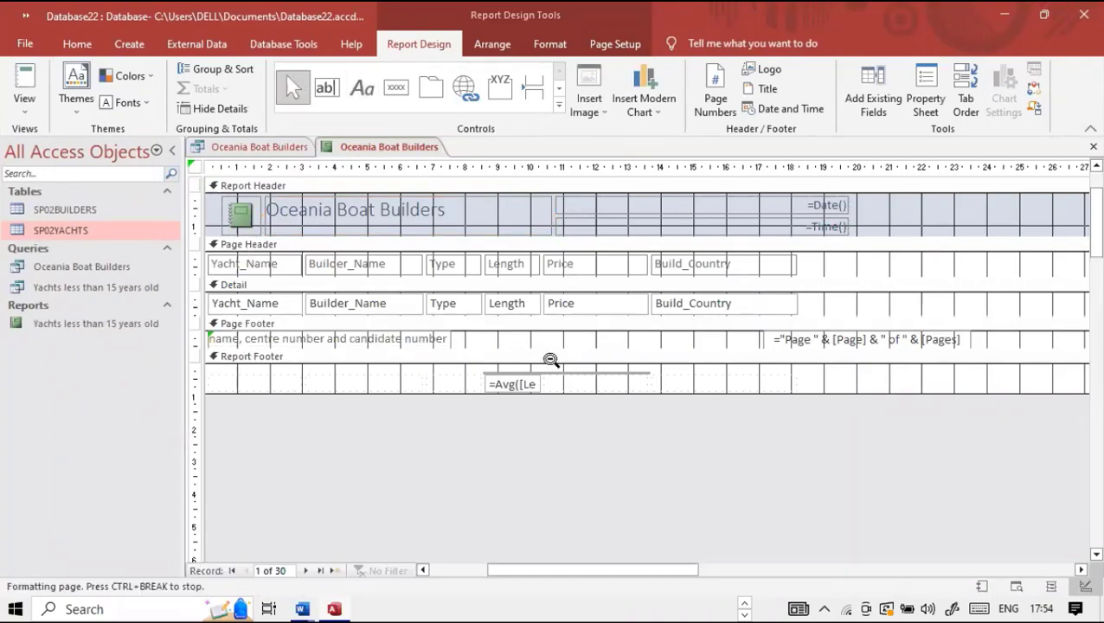
pyautogui.scroll(-10, 552, 402)
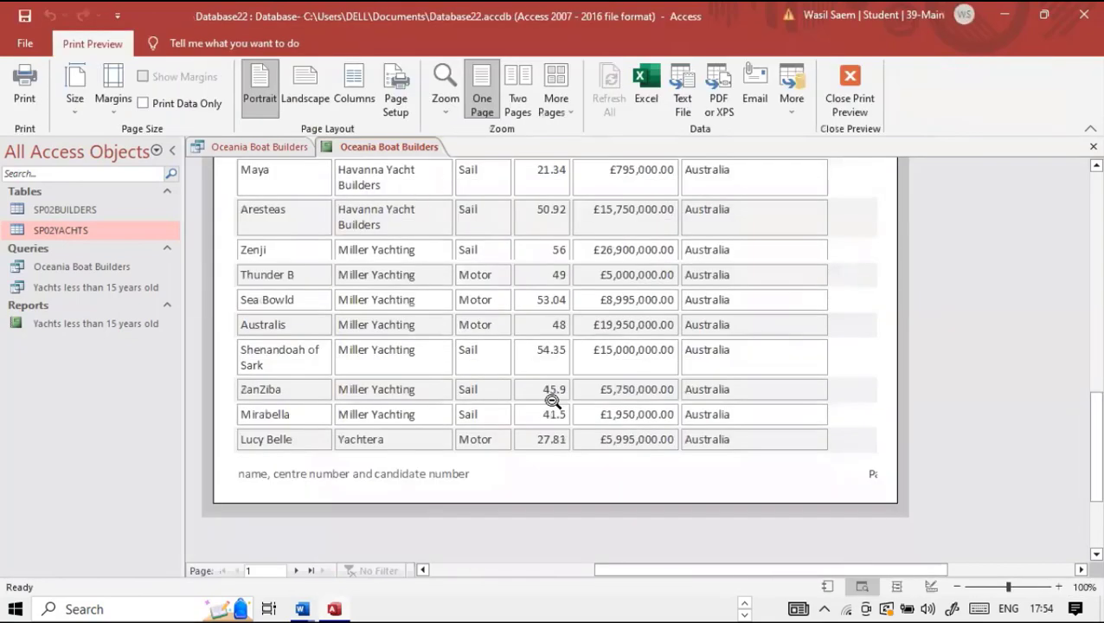
pyautogui.click(296, 570)
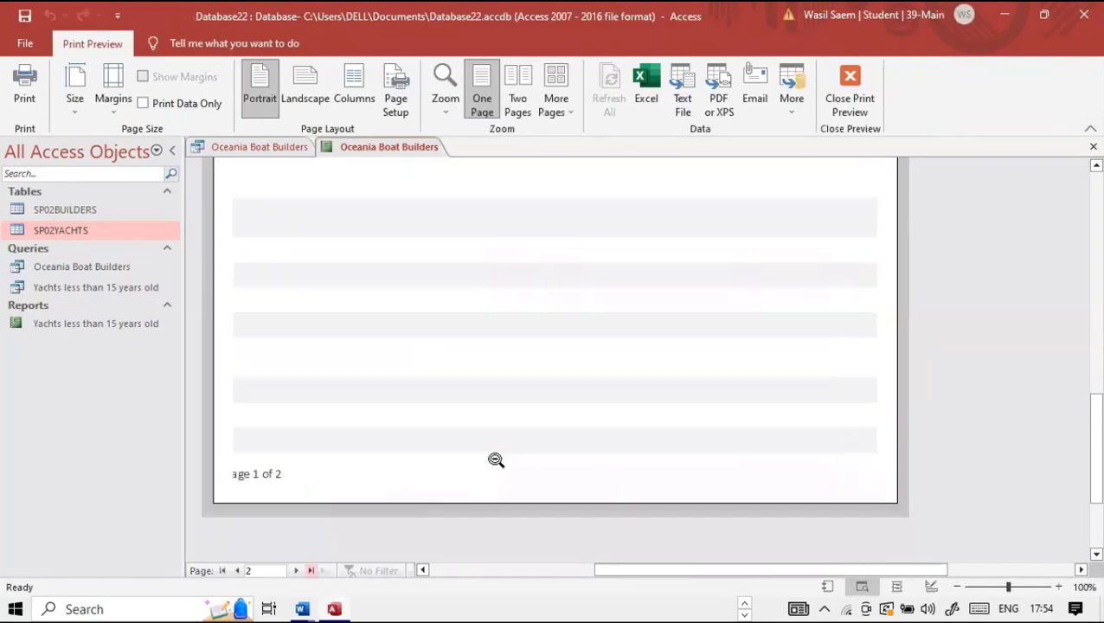
# Return the report to Design View and shift the page number box in the page footer left, ending at about 18 cm.
pyautogui.scroll(5, 497, 456)
pyautogui.click(850, 92)
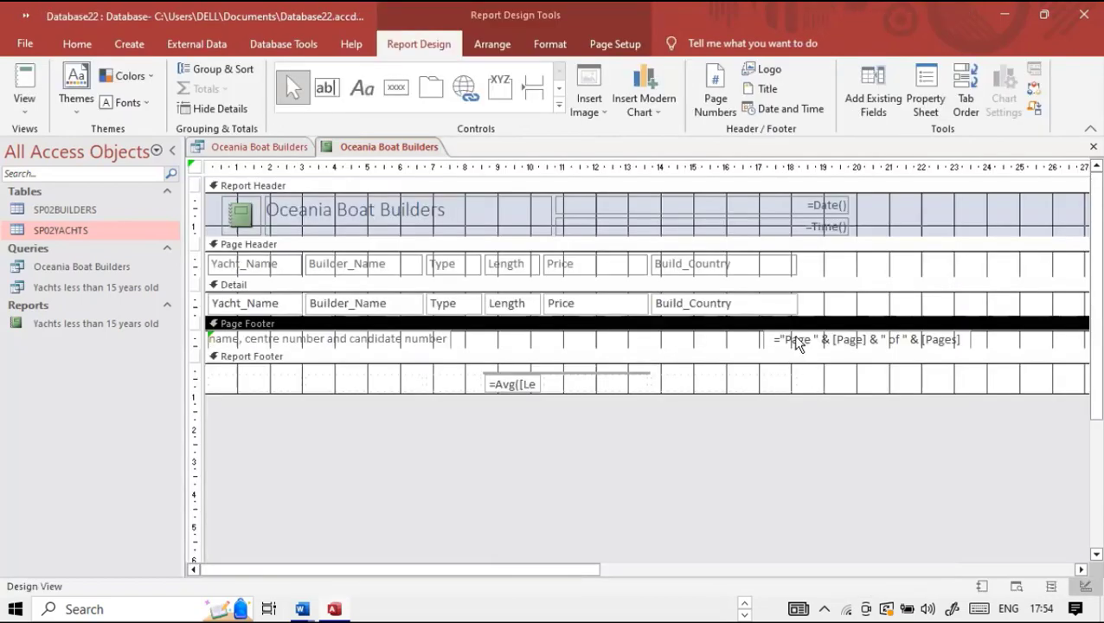
pyautogui.click(24, 109)
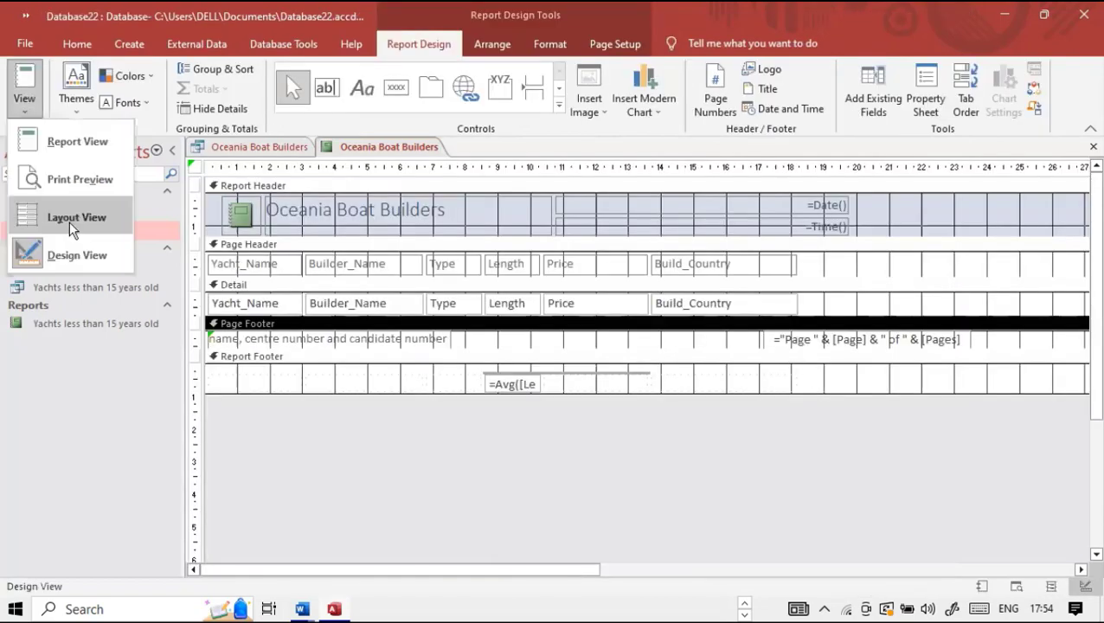
pyautogui.click(783, 340)
pyautogui.click(784, 337)
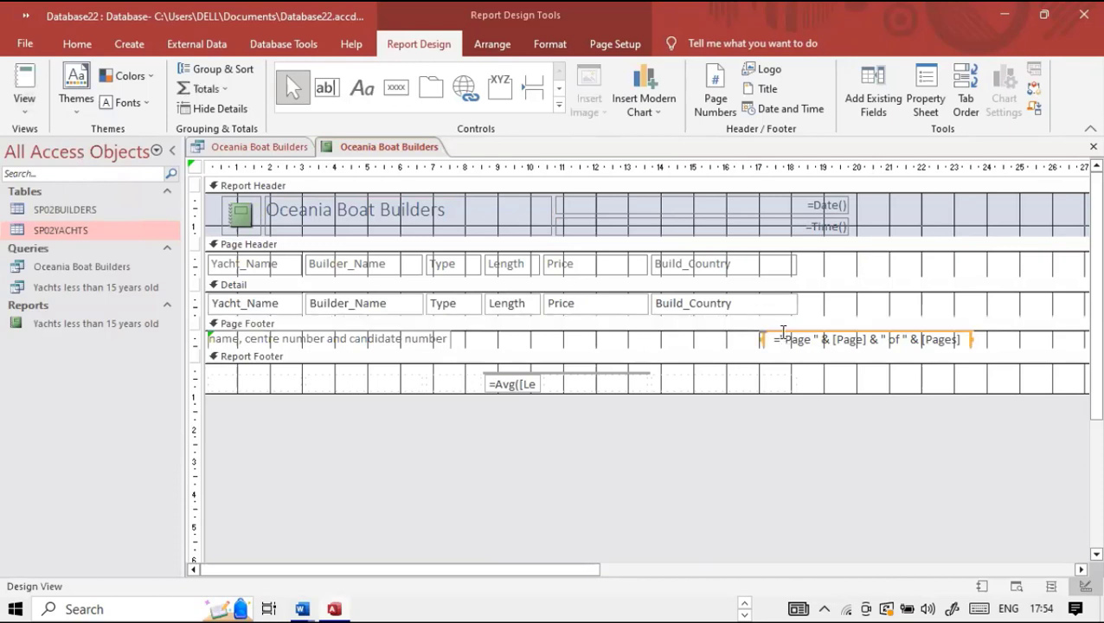
pyautogui.moveTo(763, 344); pyautogui.dragTo(585, 344)
# Narrow the report header's date and time boxes to end at about 18 cm, and reduce the report's width to just past them.
pyautogui.click(851, 215)
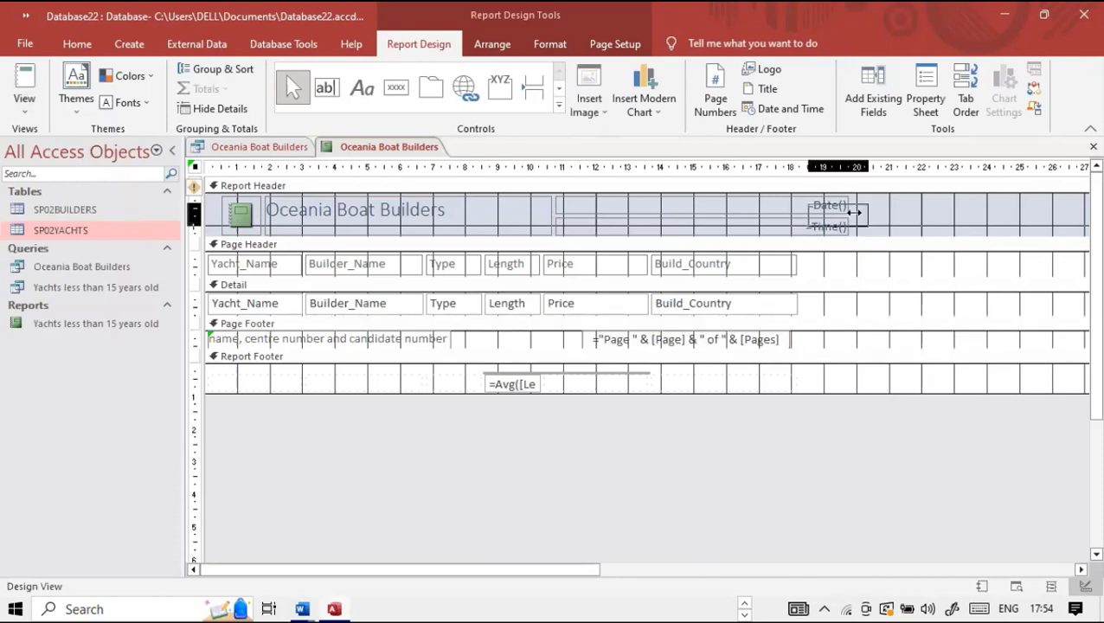
pyautogui.moveTo(853, 208); pyautogui.dragTo(791, 202)
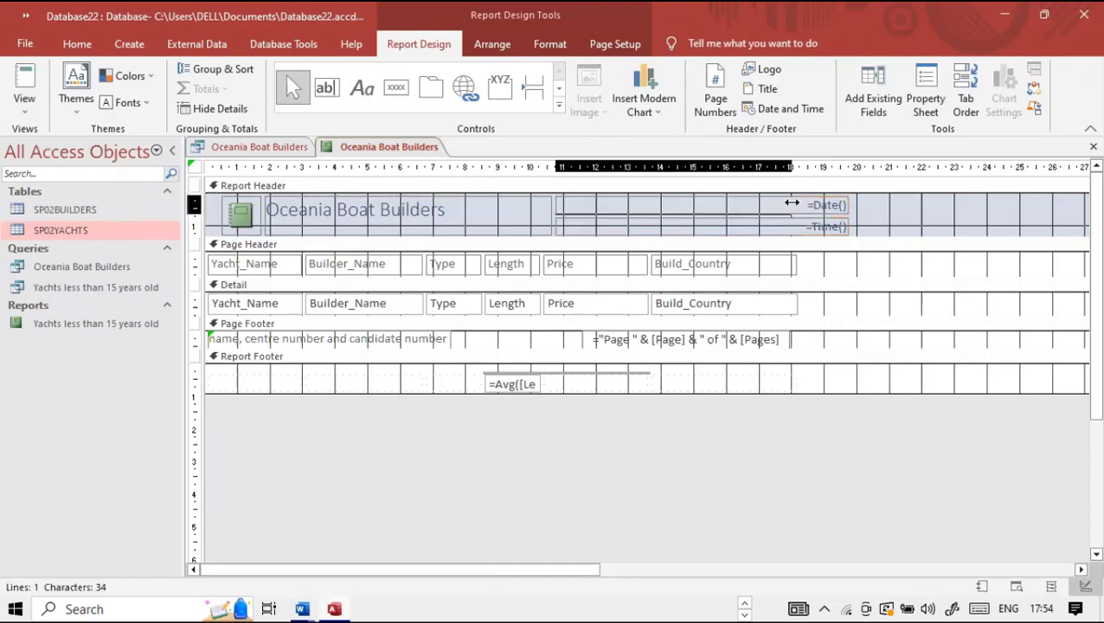
pyautogui.moveTo(597, 569); pyautogui.dragTo(632, 577)
pyautogui.click(1025, 571)
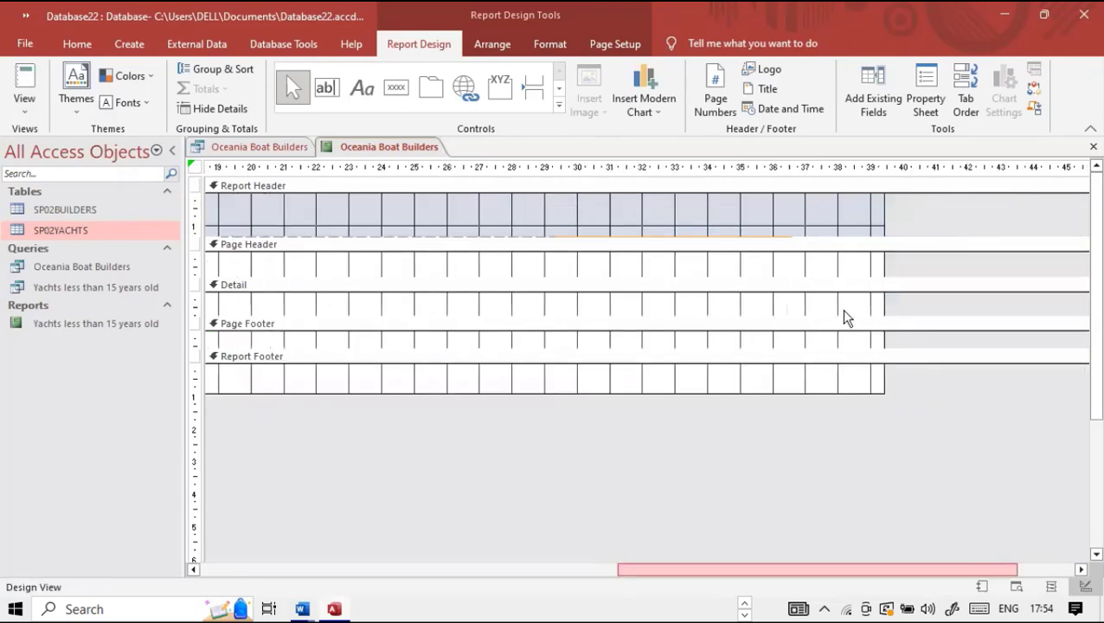
pyautogui.moveTo(835, 305); pyautogui.dragTo(76, 274)
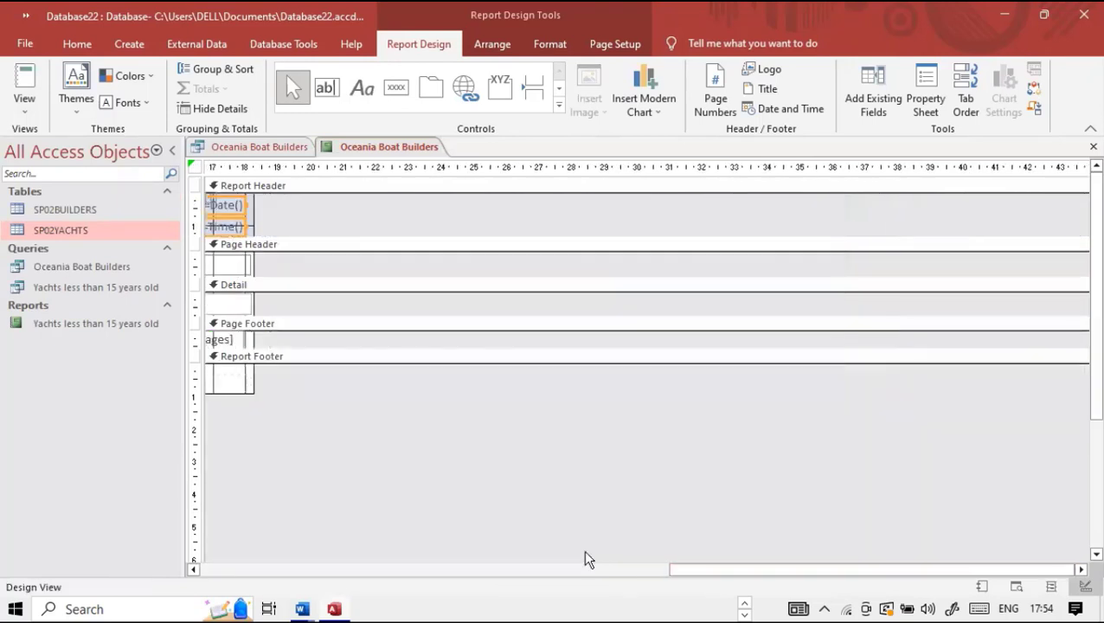
pyautogui.moveTo(671, 569); pyautogui.dragTo(583, 571)
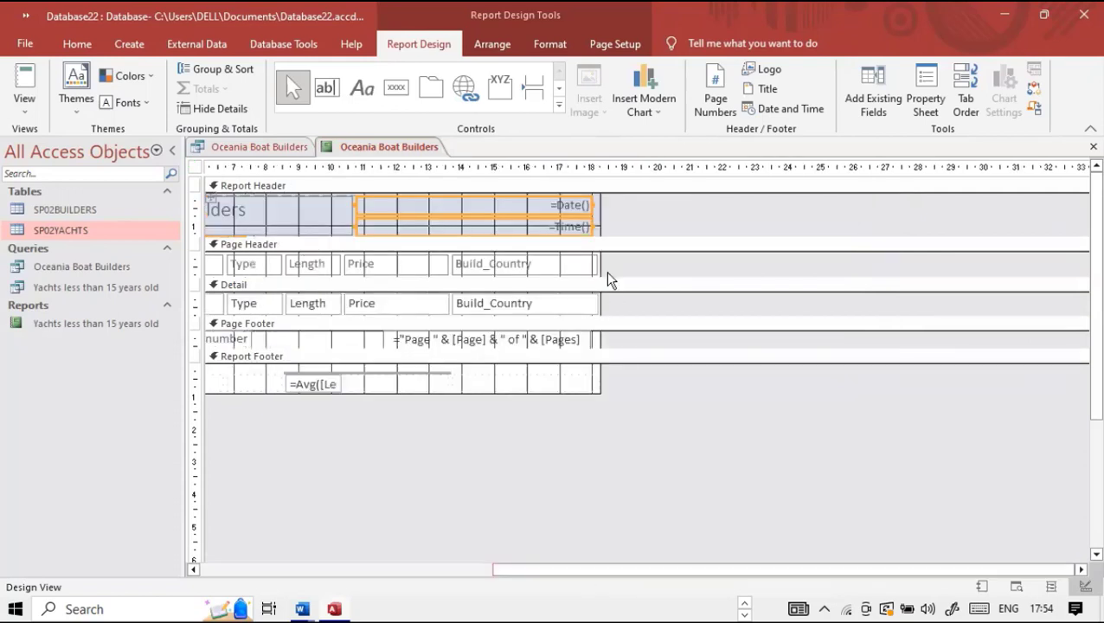
# Preview the report as printed and check the foot of page one and what falls on page two.
pyautogui.click(43, 115)
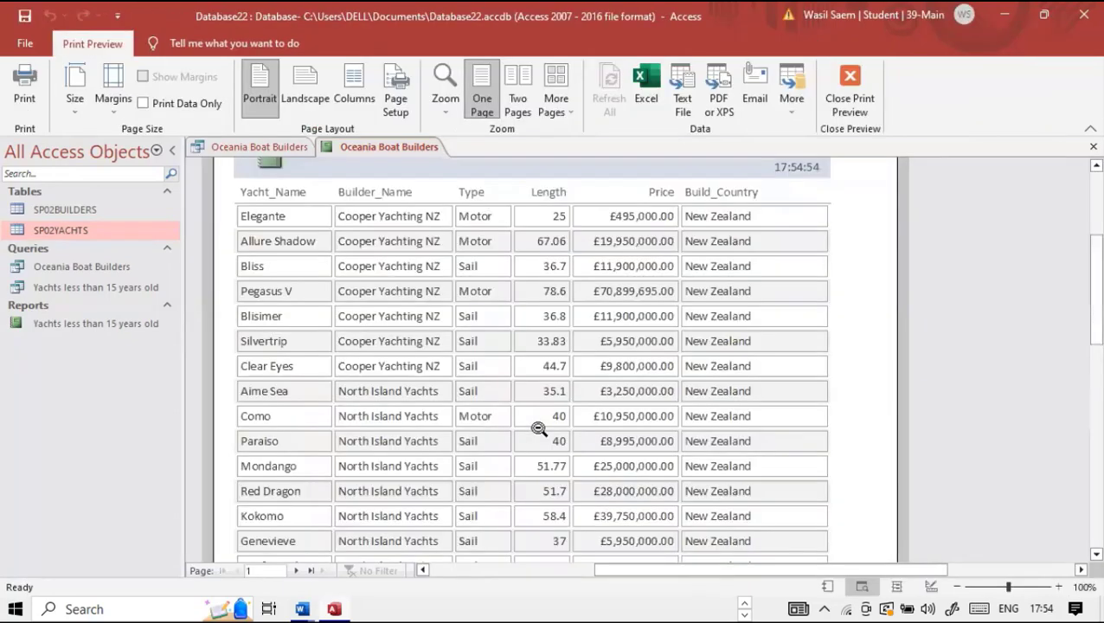
pyautogui.scroll(-3, 399, 489)
pyautogui.scroll(-10, 386, 491)
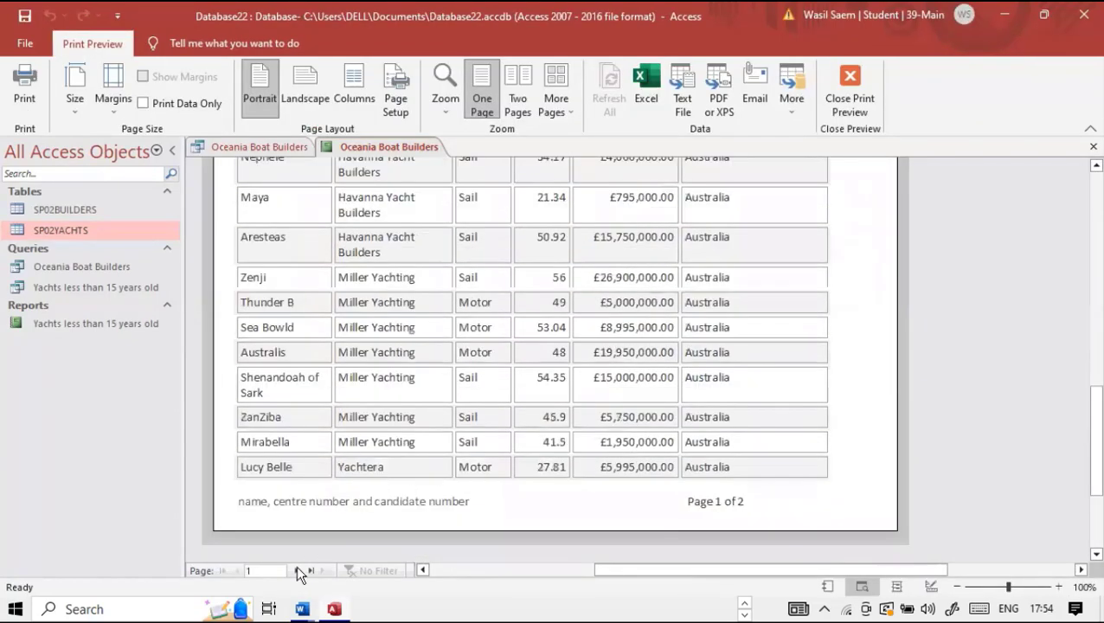
pyautogui.click(297, 569)
pyautogui.scroll(5, 366, 471)
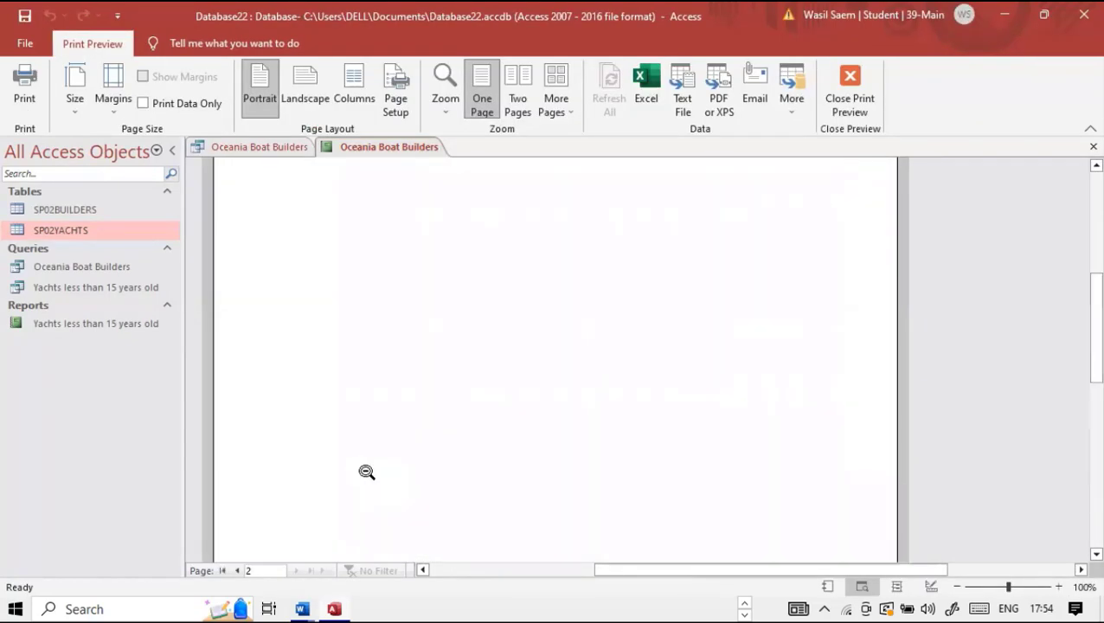
pyautogui.scroll(3, 366, 471)
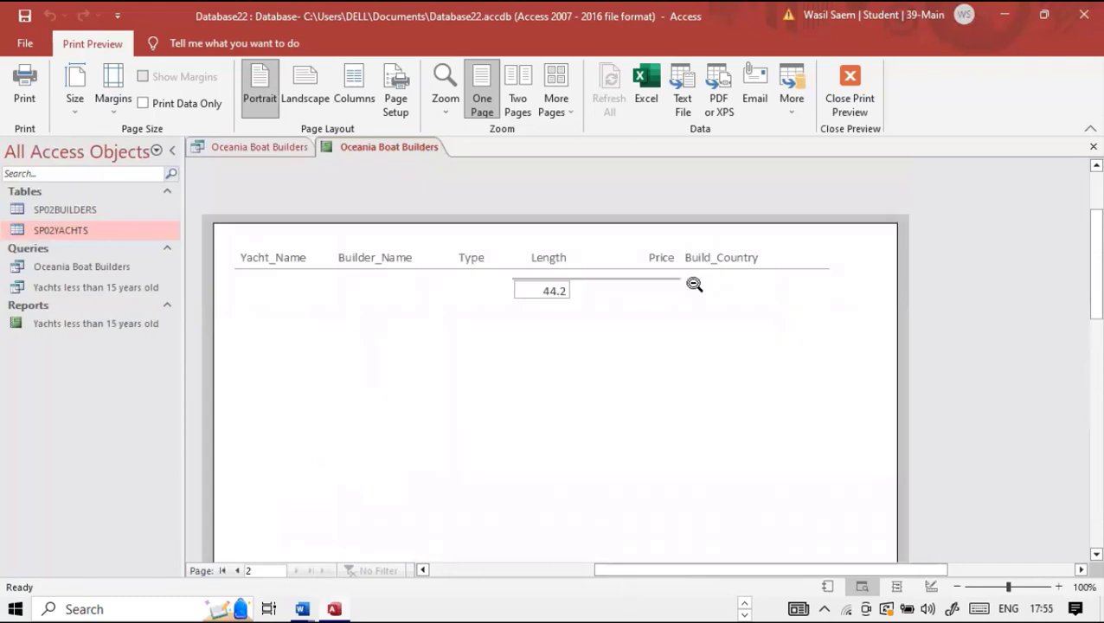
pyautogui.click(844, 112)
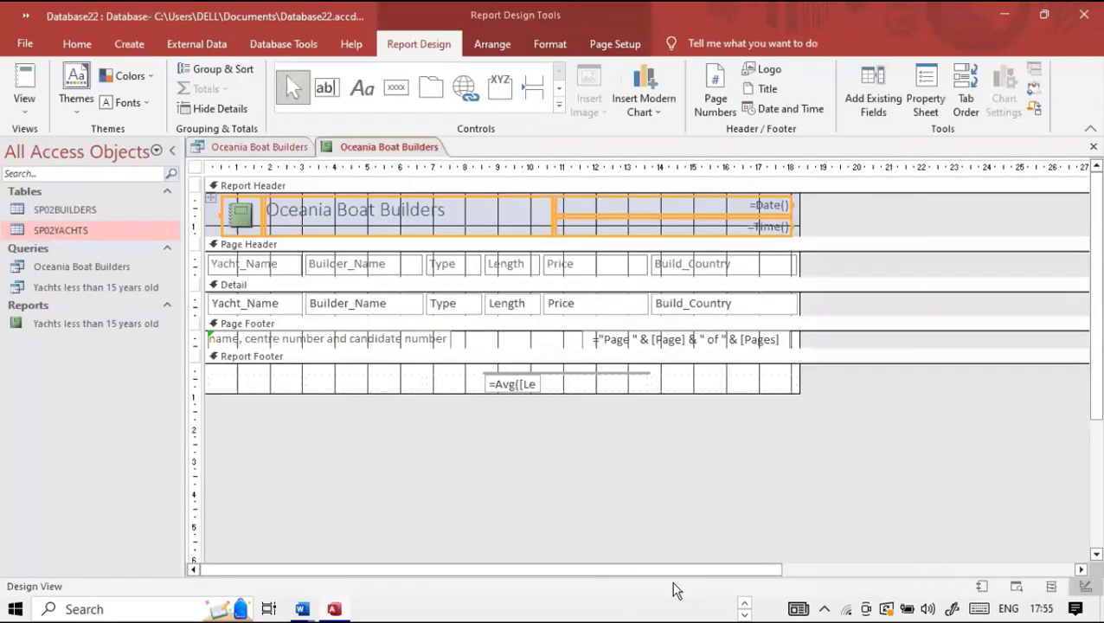
# Switch to the specimen PDF, check question 23's "fits on a single page" requirement, and return to Access.
pyautogui.click(469, 609)
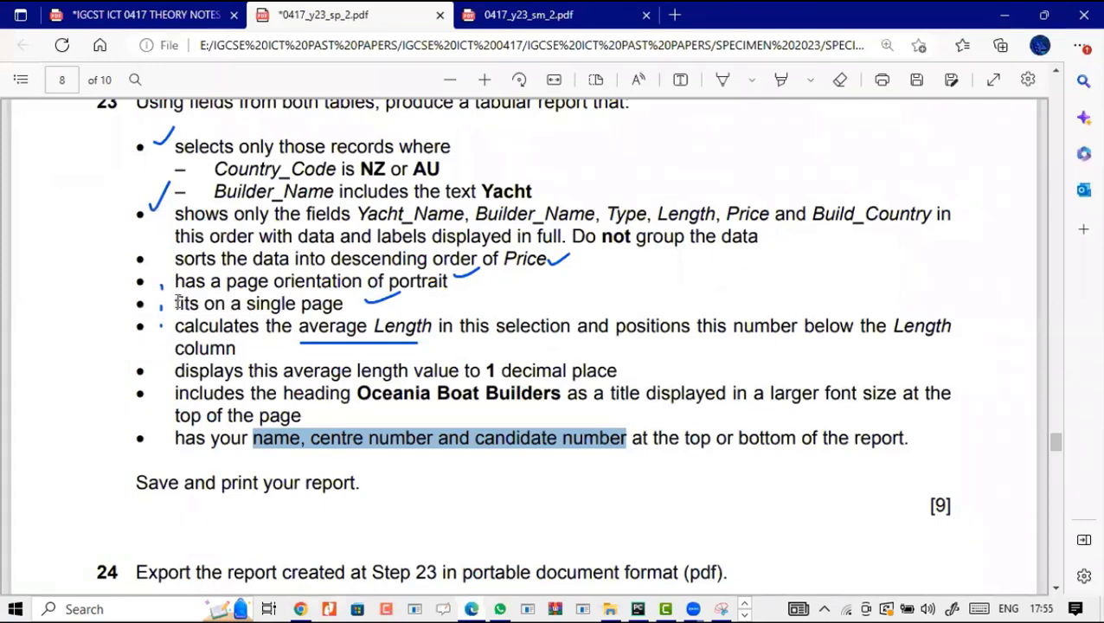
pyautogui.tripleClick(337, 306)
pyautogui.click(742, 609)
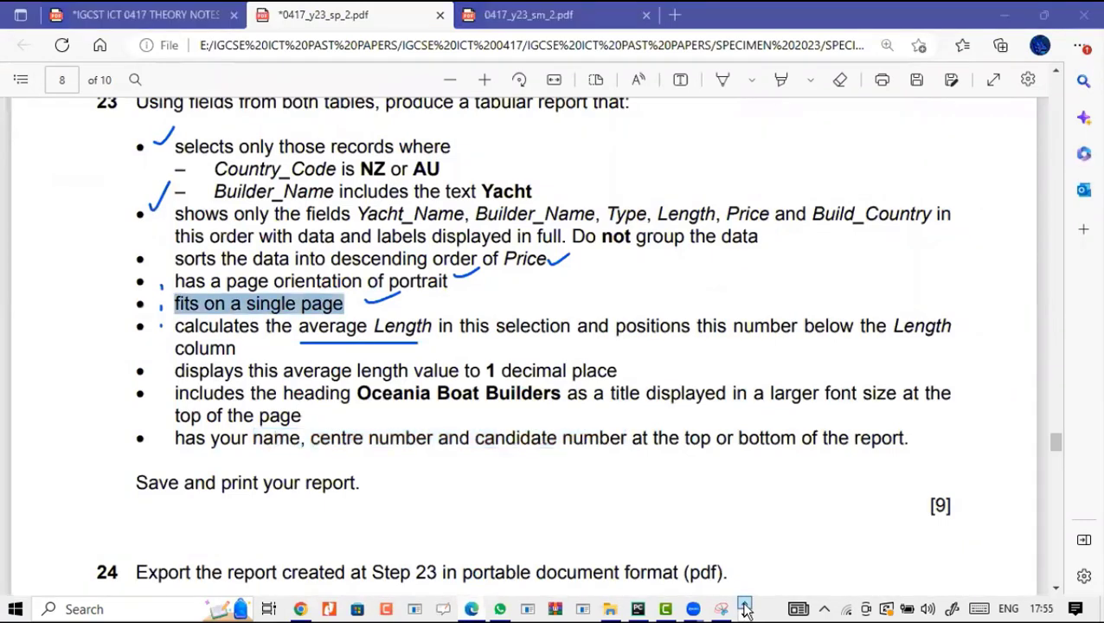
pyautogui.click(334, 609)
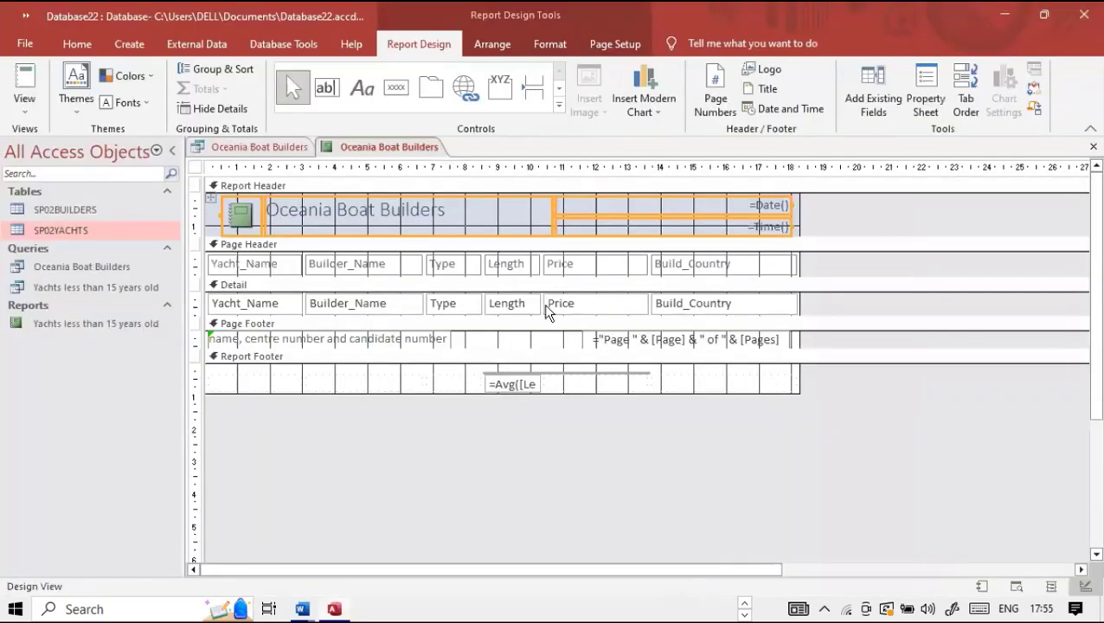
# Move the average Length total and the line above it up in the report footer, and shorten that section to fit.
pyautogui.click(506, 385)
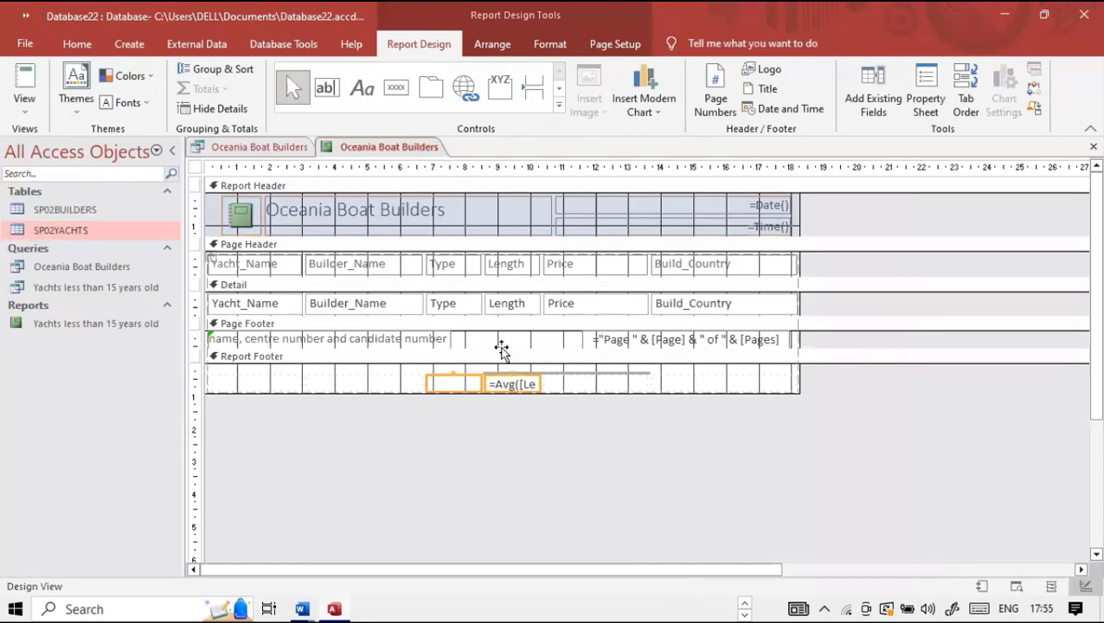
pyautogui.moveTo(505, 374)
pyautogui.mouseDown()
pyautogui.moveTo(507, 361)
pyautogui.moveTo(536, 363)
pyautogui.moveTo(520, 381)
pyautogui.mouseUp()
pyautogui.click(538, 395)
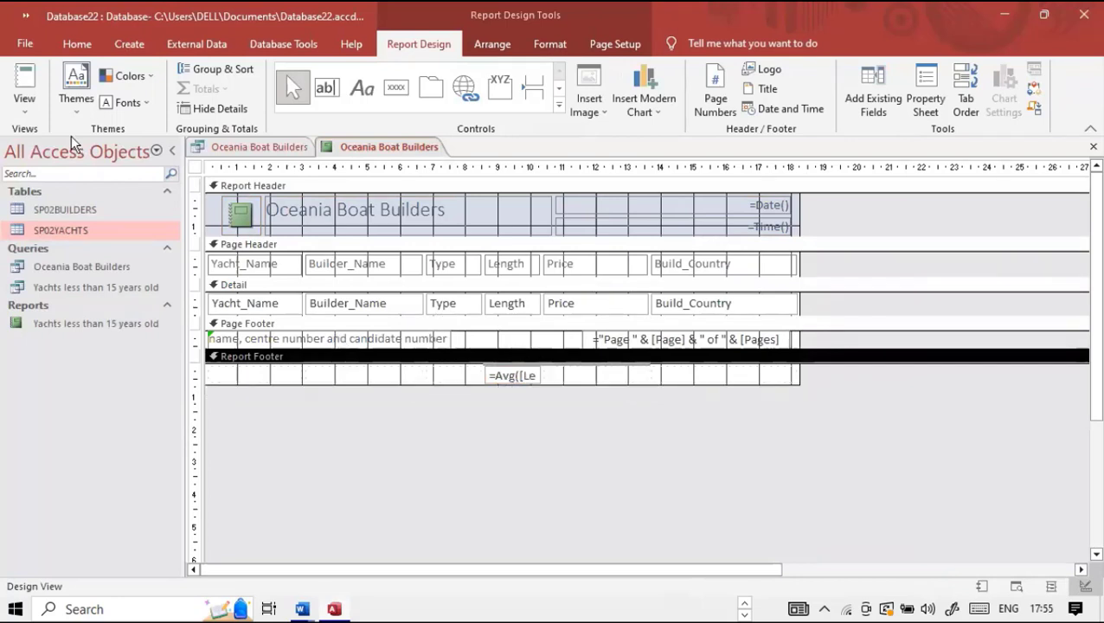
# Preview the report as printed and check which rows on the first page wrap onto two lines.
pyautogui.click(33, 102)
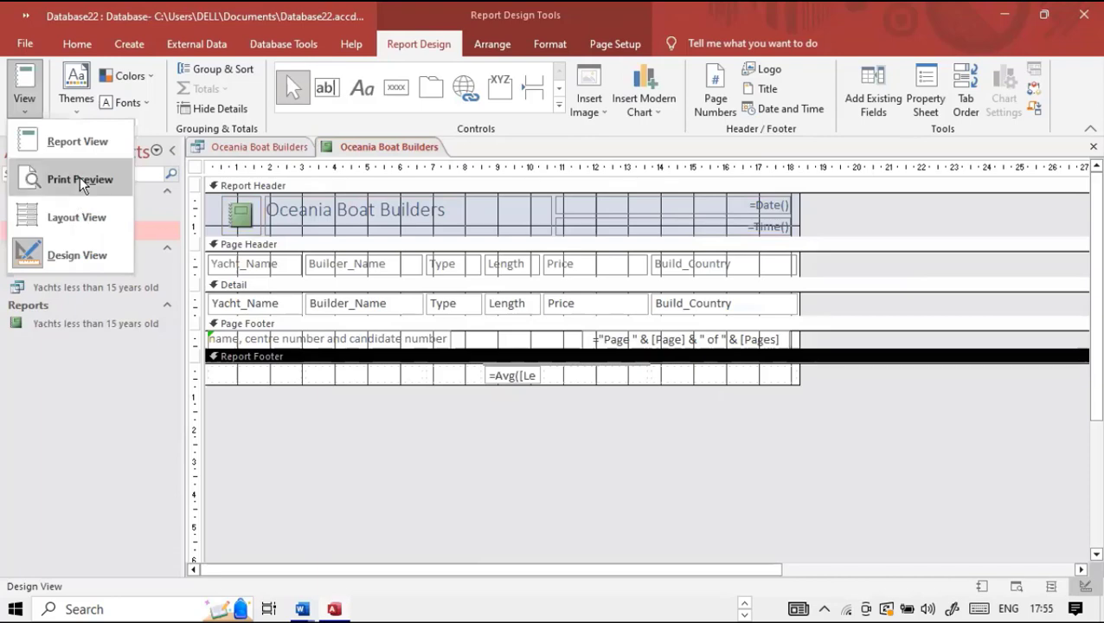
pyautogui.click(80, 178)
pyautogui.scroll(-5, 415, 446)
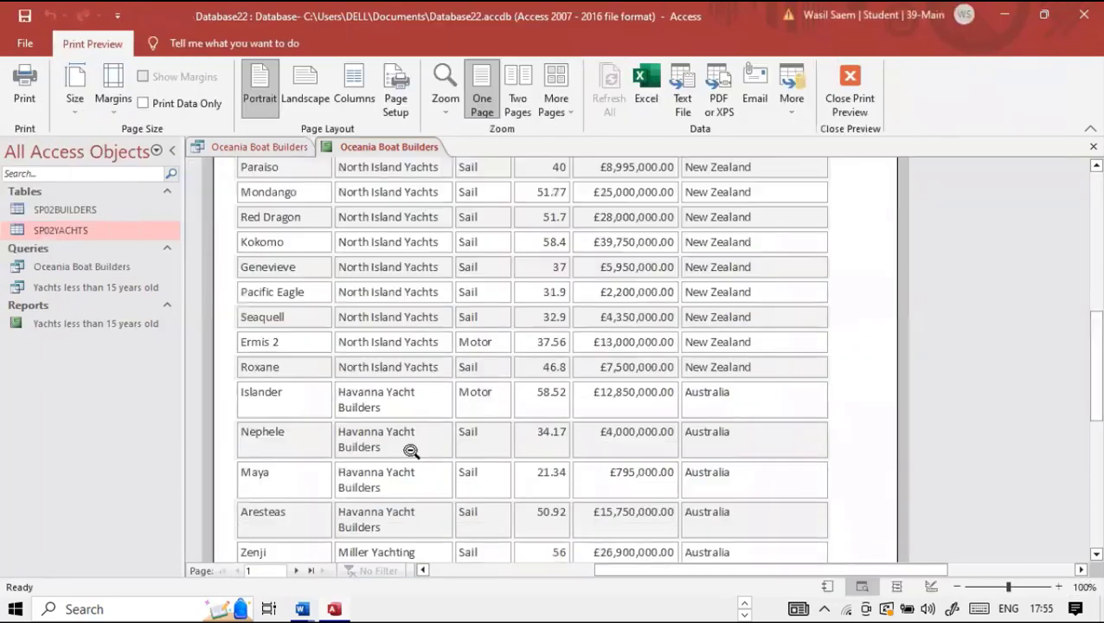
pyautogui.scroll(-1, 385, 416)
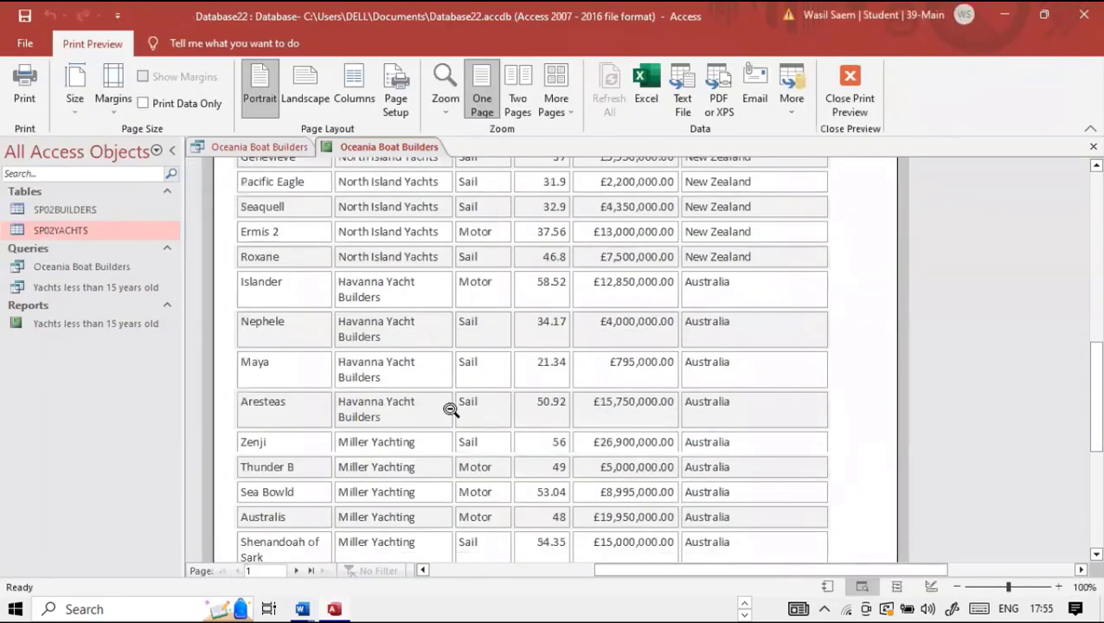
pyautogui.click(850, 97)
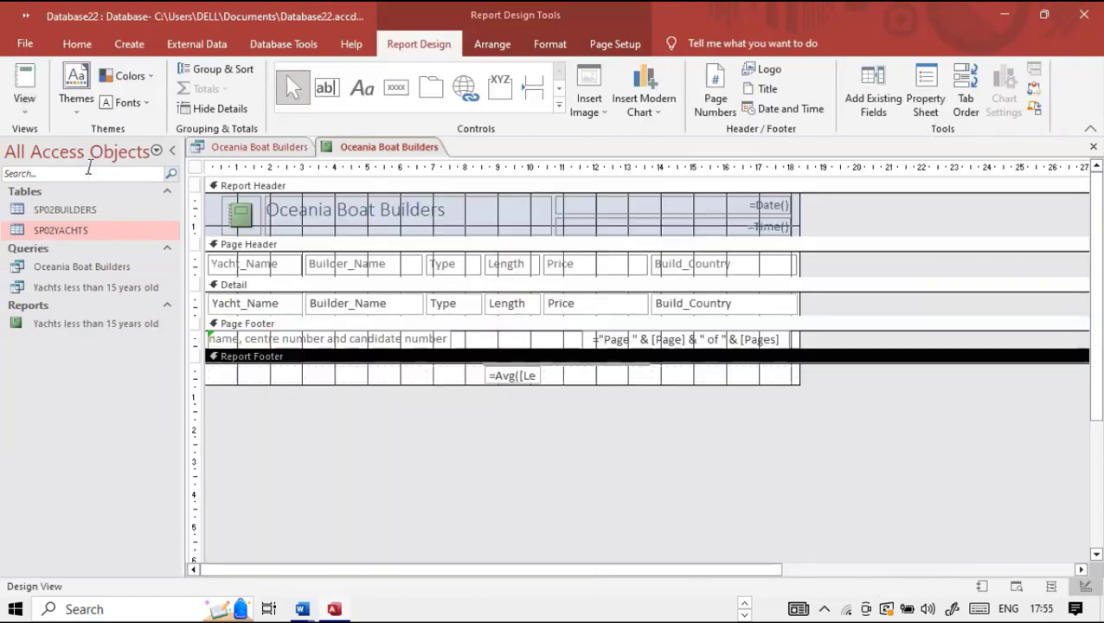
# In Layout View, widen the Price column to the right, and extend Build_Country's right edge towards the page margin.
pyautogui.click(33, 104)
pyautogui.click(76, 218)
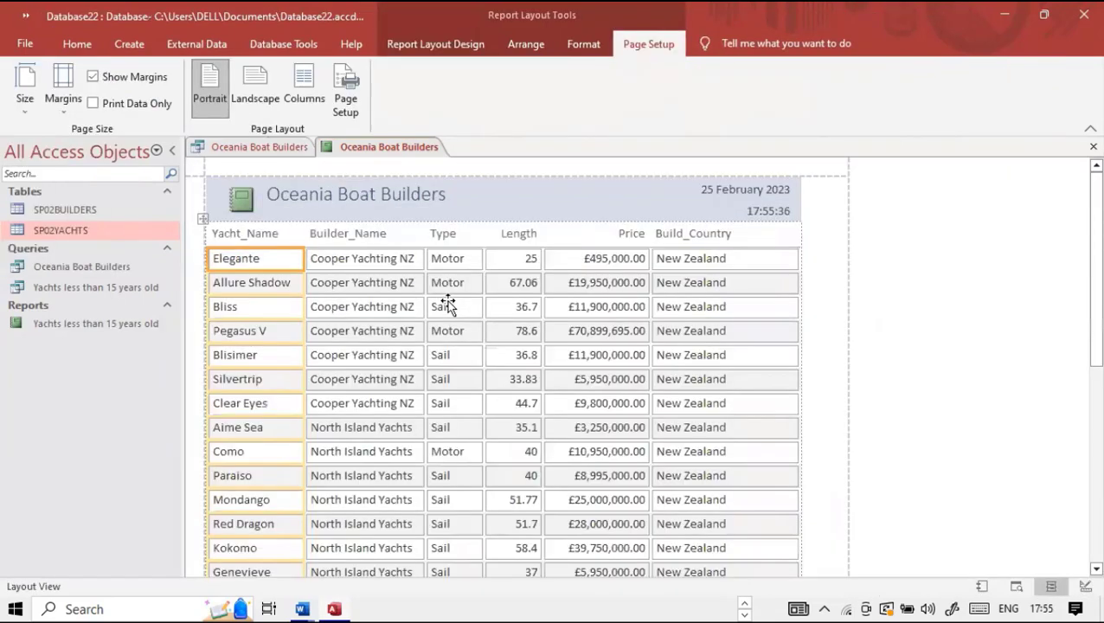
pyautogui.click(679, 259)
pyautogui.moveTo(652, 259); pyautogui.dragTo(684, 260)
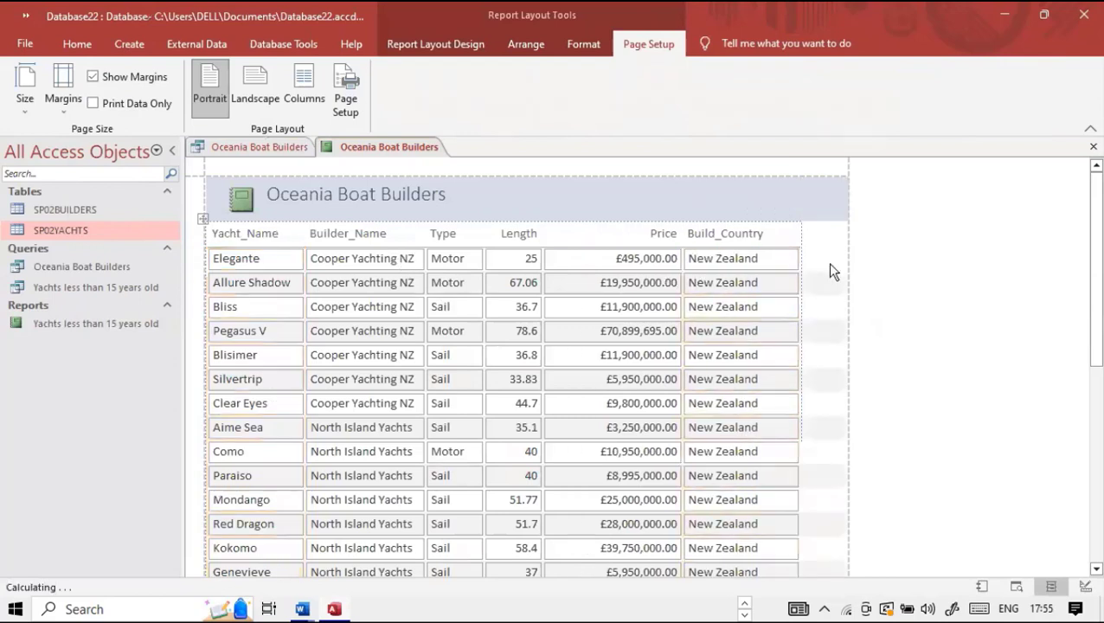
pyautogui.moveTo(797, 262); pyautogui.dragTo(831, 263)
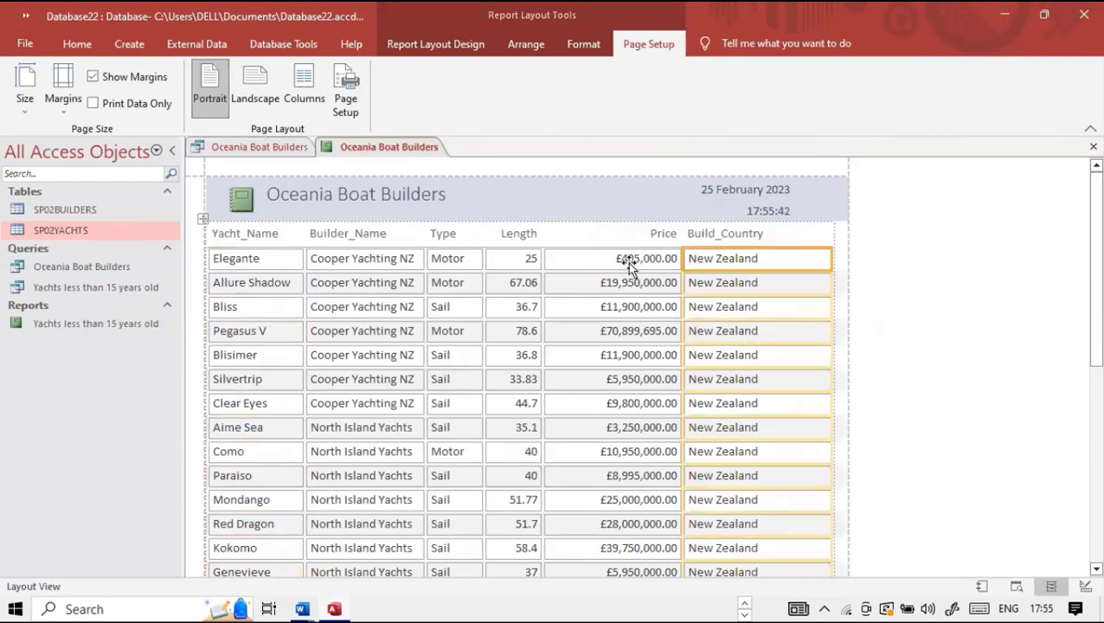
# Shift the left edges of the Price and Length columns to the right to free space for the earlier columns.
pyautogui.click(538, 259)
pyautogui.moveTo(560, 261); pyautogui.dragTo(562, 263)
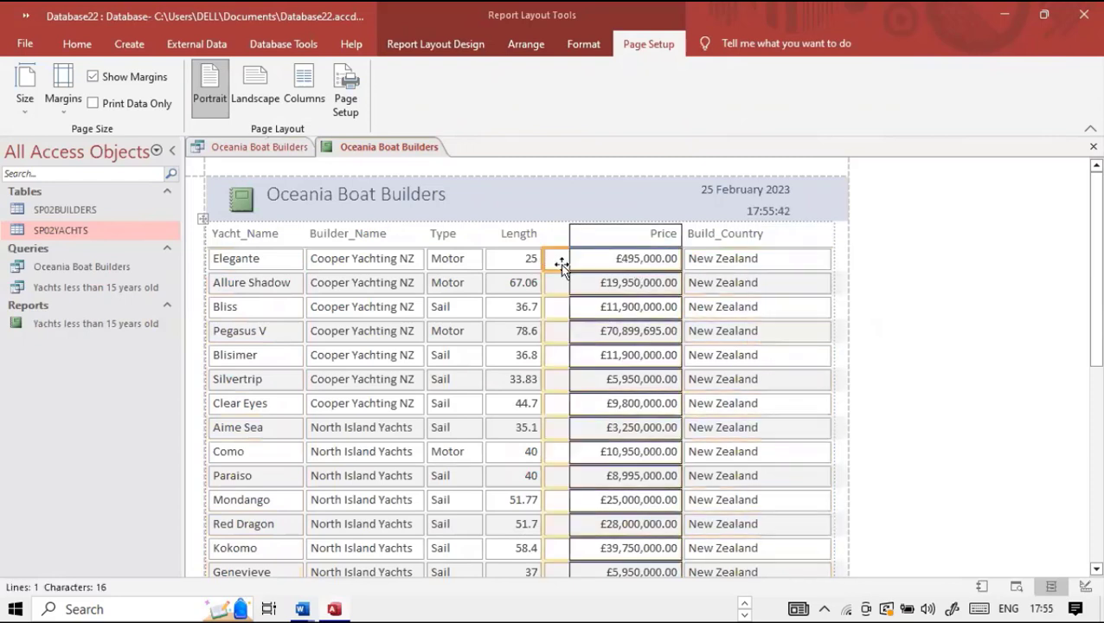
pyautogui.click(489, 261)
pyautogui.moveTo(487, 259); pyautogui.dragTo(509, 261)
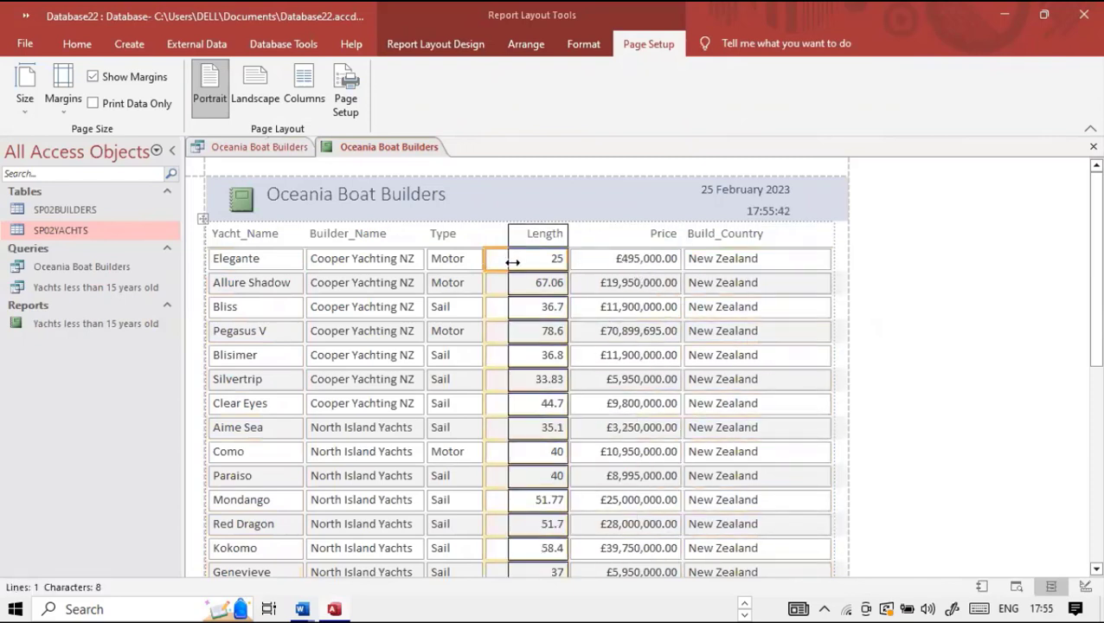
# Widen the Builder_Name column so "Havanna Yacht Builders" fits on one line, and check the rows below.
pyautogui.click(421, 259)
pyautogui.moveTo(428, 256); pyautogui.dragTo(448, 259)
pyautogui.click(441, 359)
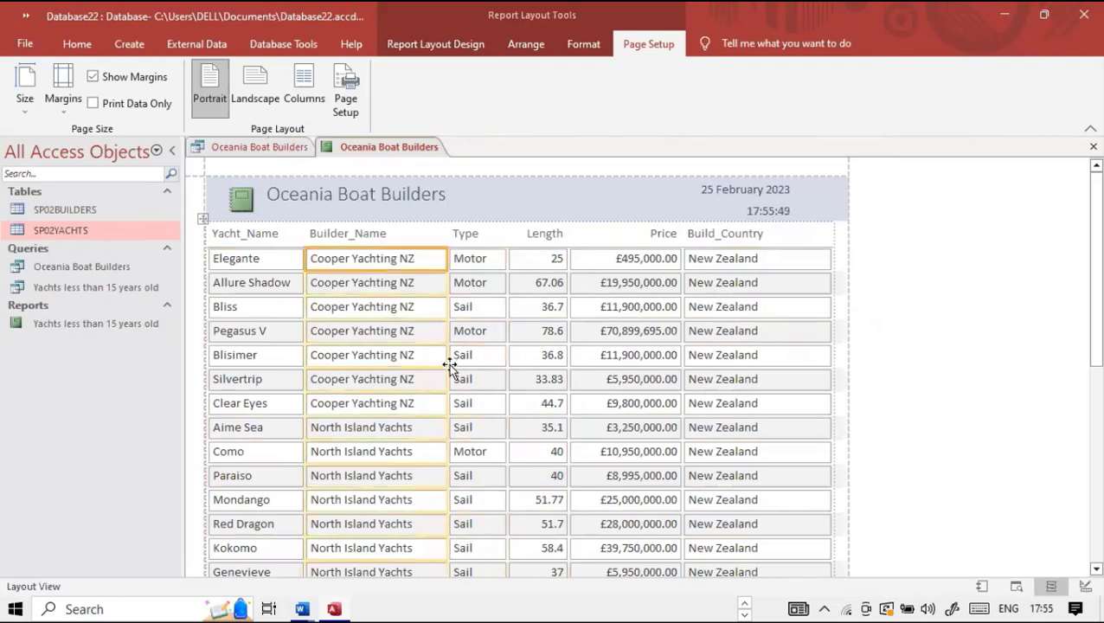
pyautogui.scroll(-3, 536, 382)
pyautogui.scroll(-2, 650, 374)
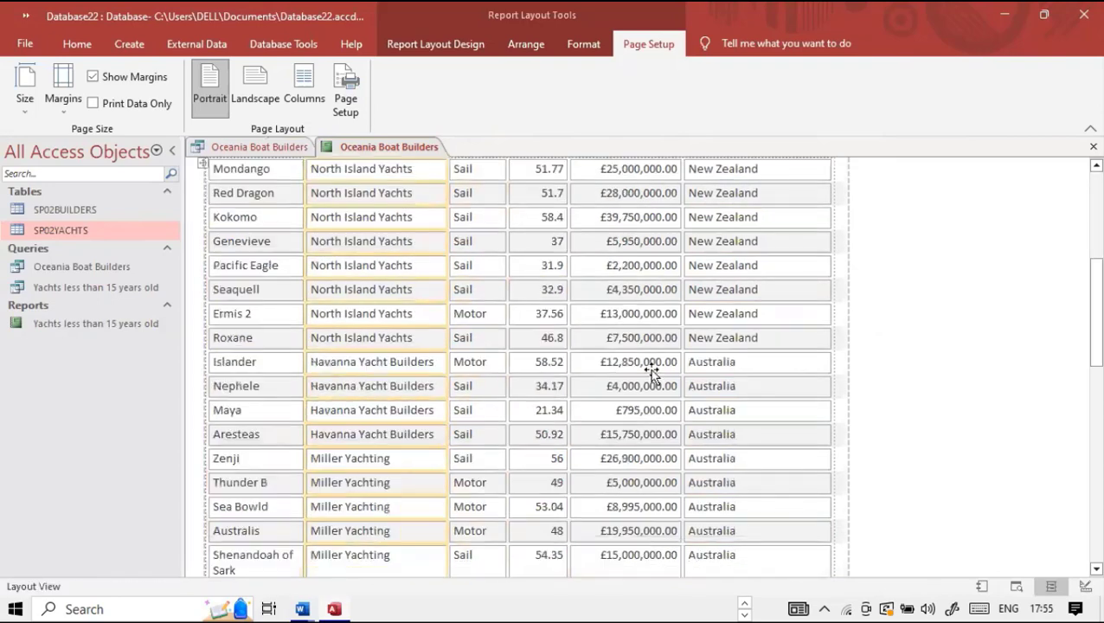
pyautogui.scroll(5, 651, 373)
# In Design View, reduce the report's width to about 19.5 cm, just past the Build_Country column.
pyautogui.click(76, 45)
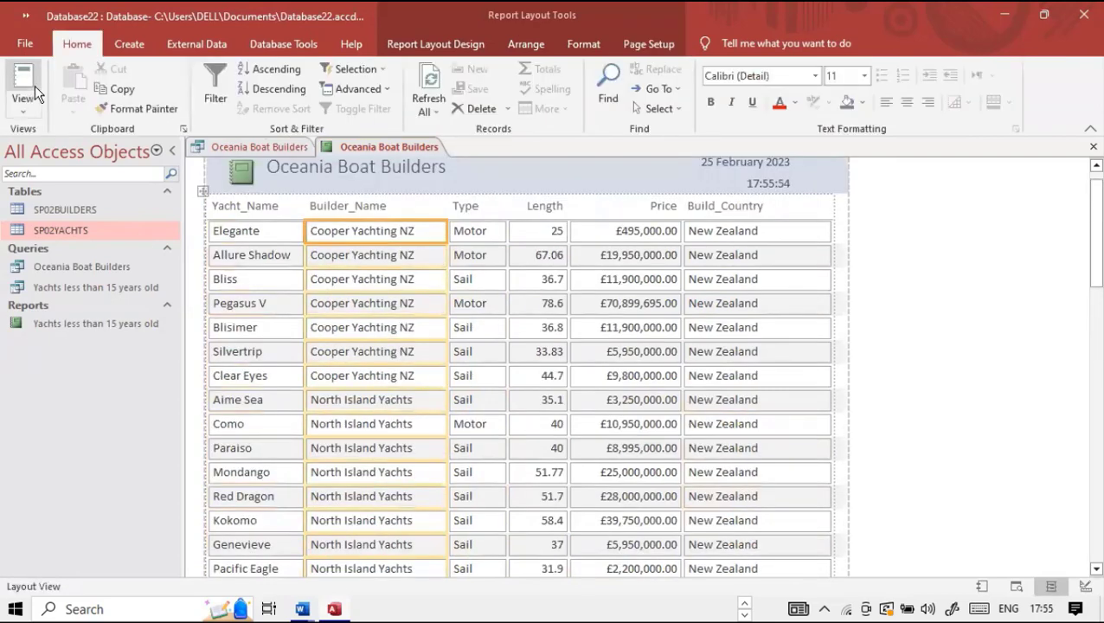
pyautogui.click(23, 100)
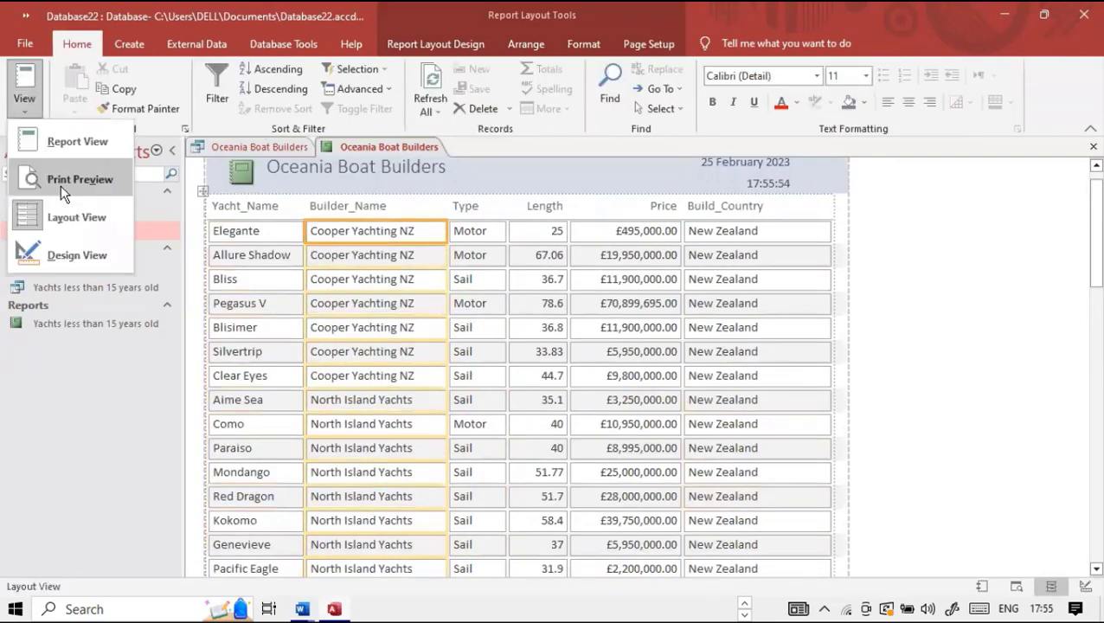
pyautogui.click(74, 254)
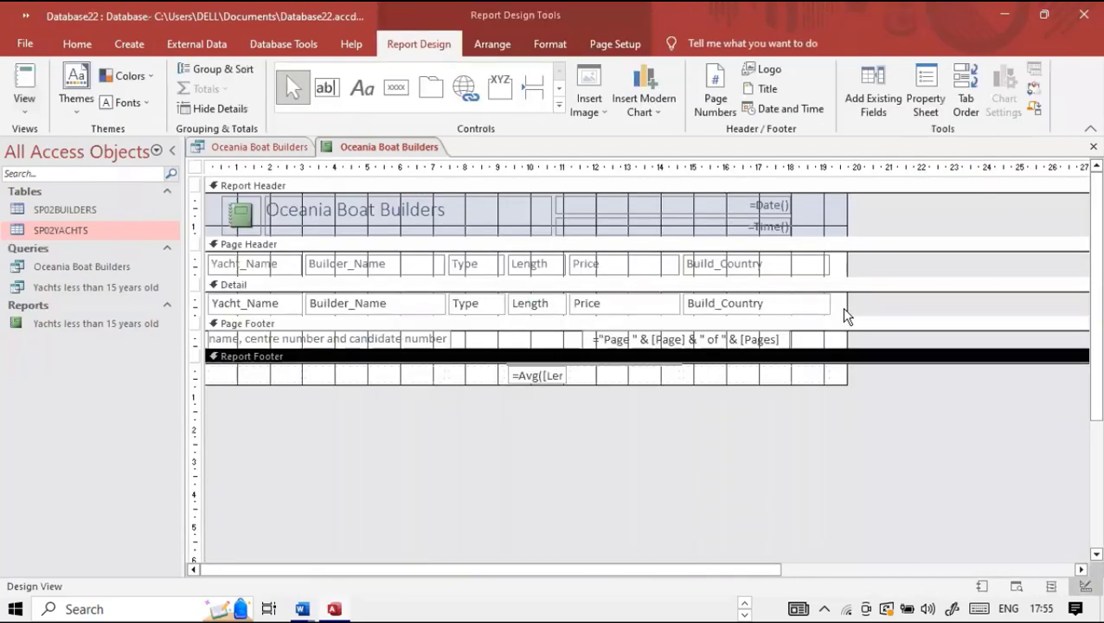
pyautogui.moveTo(846, 306); pyautogui.dragTo(840, 306)
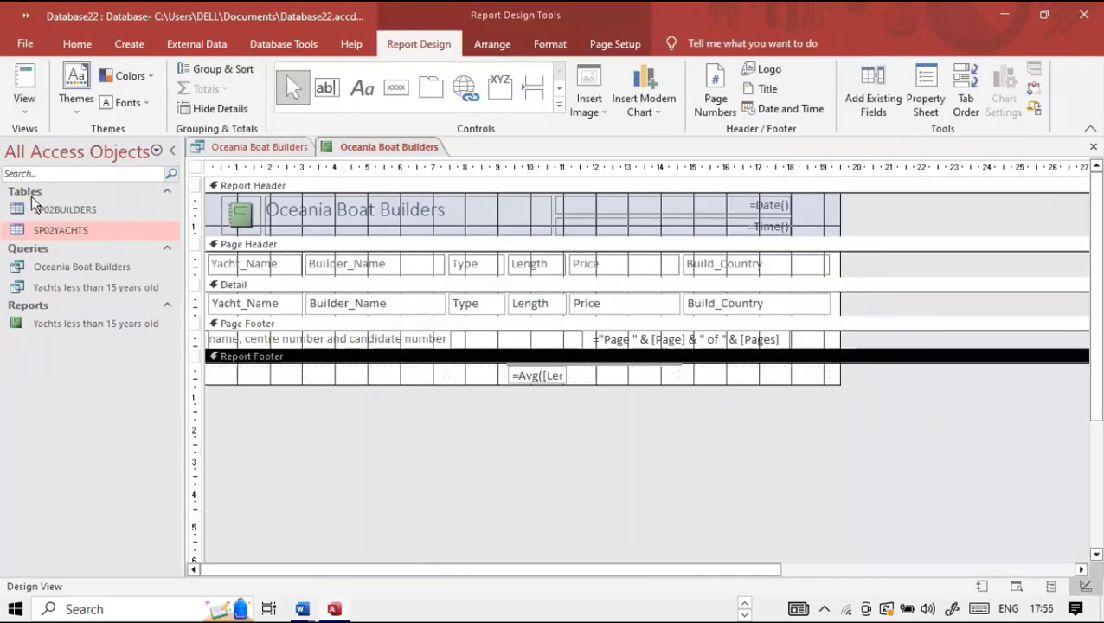
# Show the Oceania Boat Builders report in Print Preview and check its lower rows, average Length and page footer on the page.
pyautogui.click(12, 103)
pyautogui.click(47, 178)
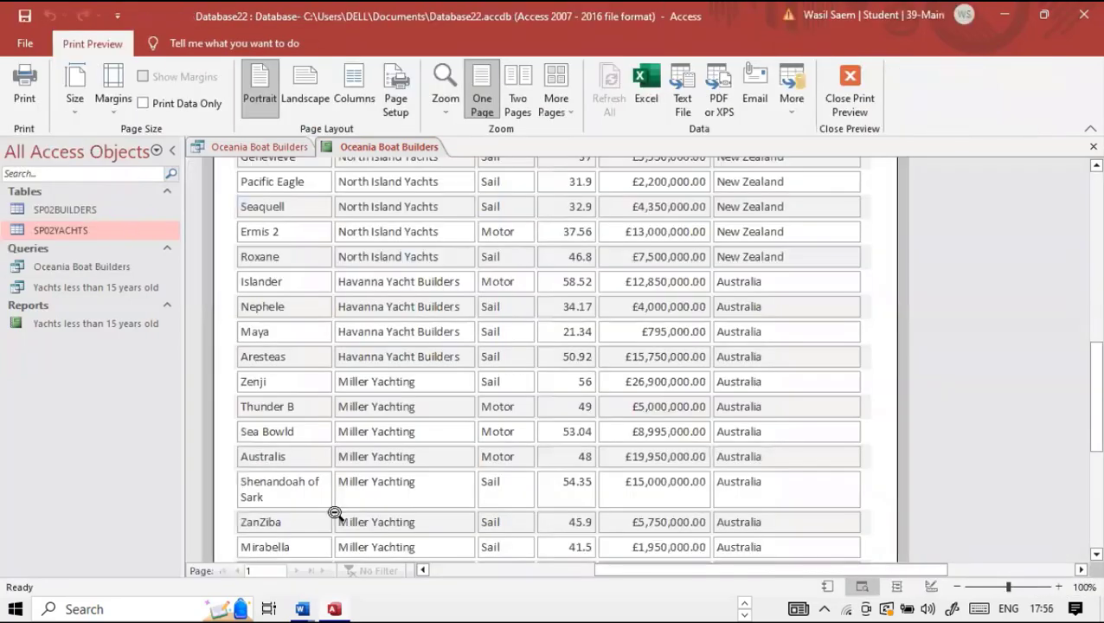
pyautogui.scroll(-1, 290, 568)
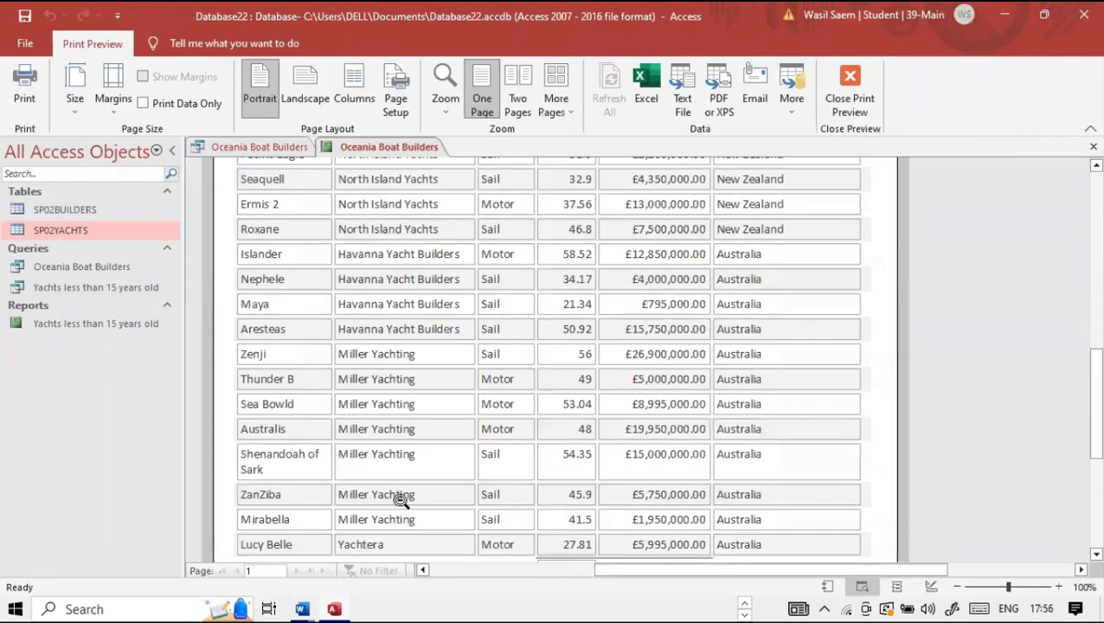
pyautogui.scroll(-3, 249, 571)
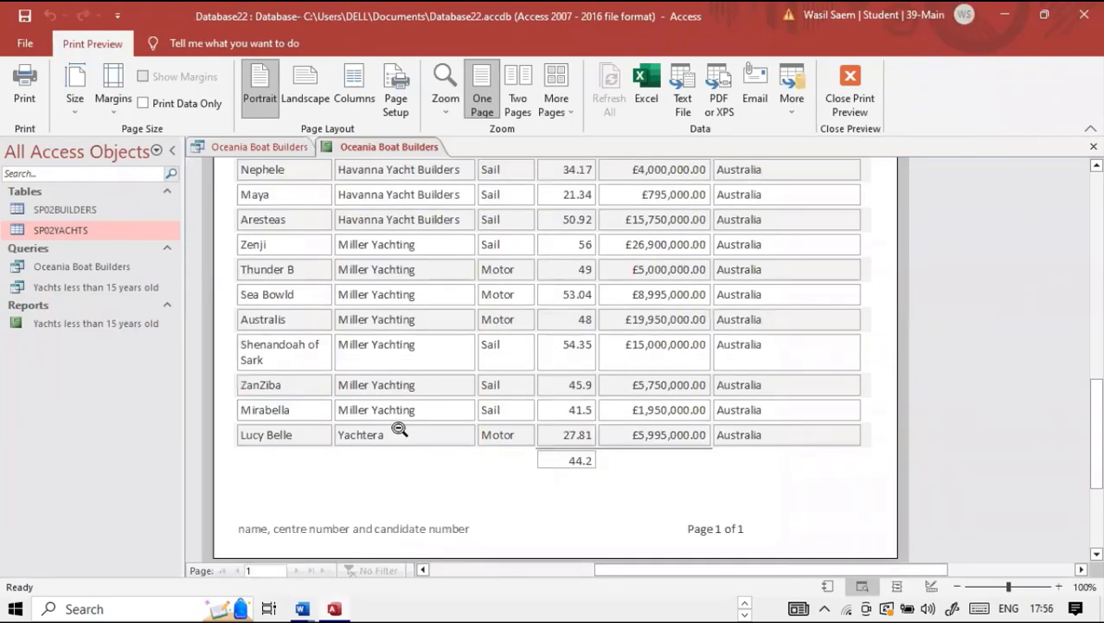
pyautogui.scroll(3, 380, 310)
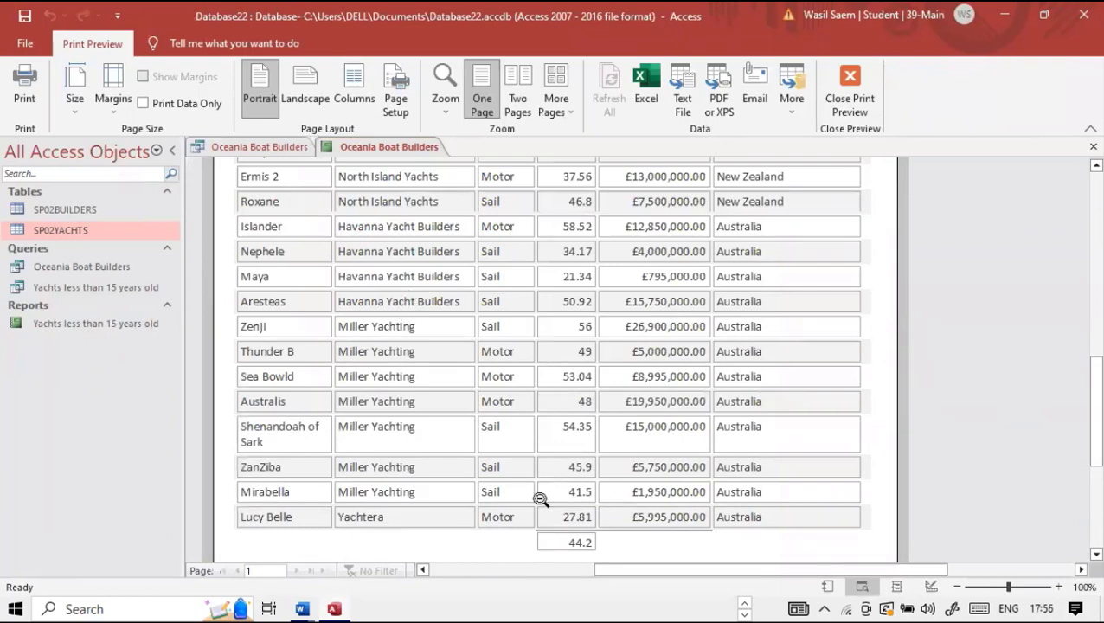
# Switch to the 0417_y23_sp_2.pdf question paper in the browser and read the instructions for question 24.
pyautogui.press('super+Tab')
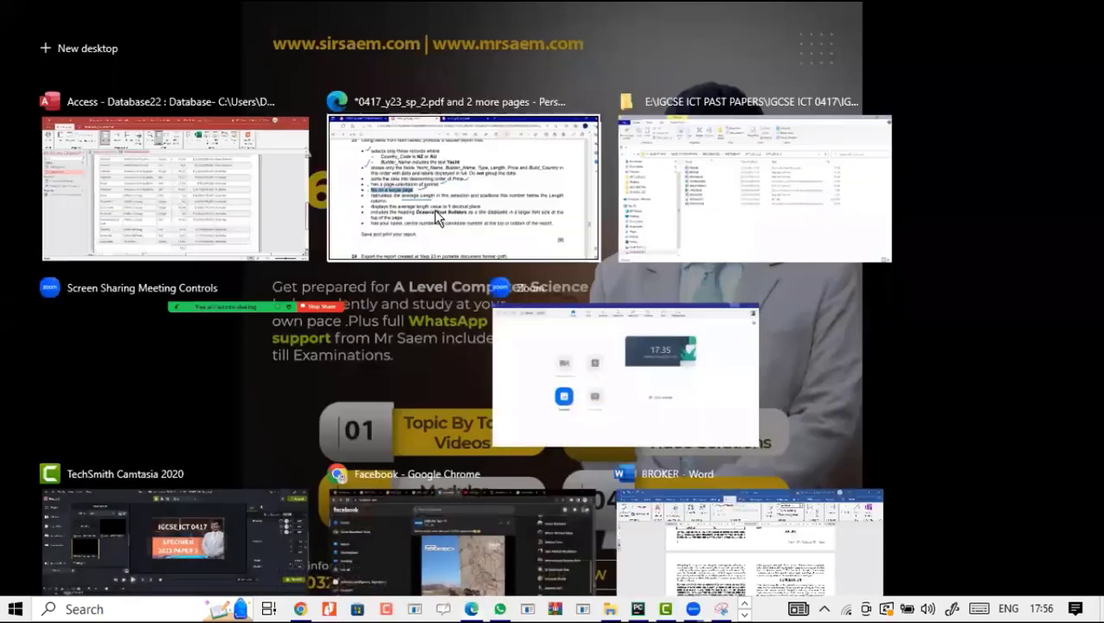
pyautogui.press('Return')
pyautogui.scroll(-3, 344, 362)
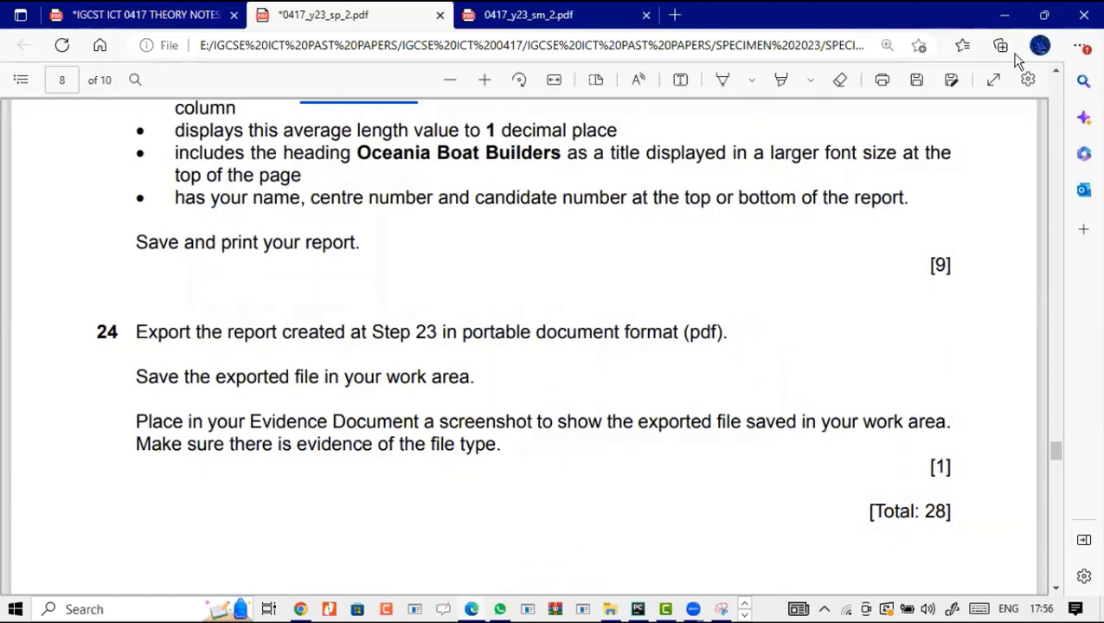
# Return to Access and export the report as Oceania Boat Builders.pdf, and close the opened PDF to get back to question 24.
pyautogui.hotkey('alt', 'Tab')
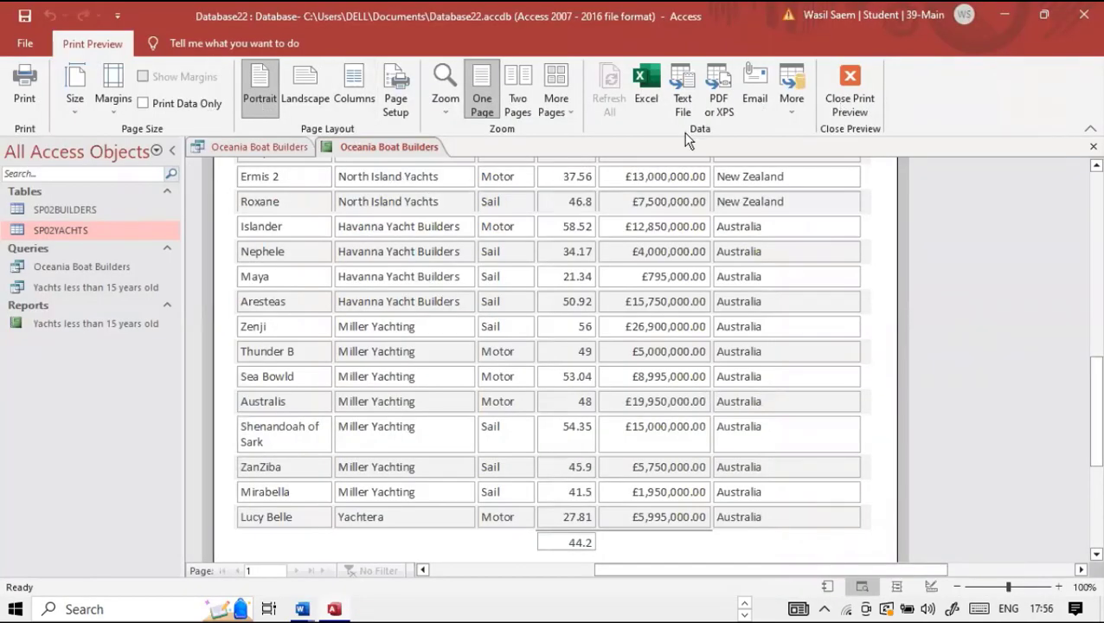
pyautogui.click(716, 106)
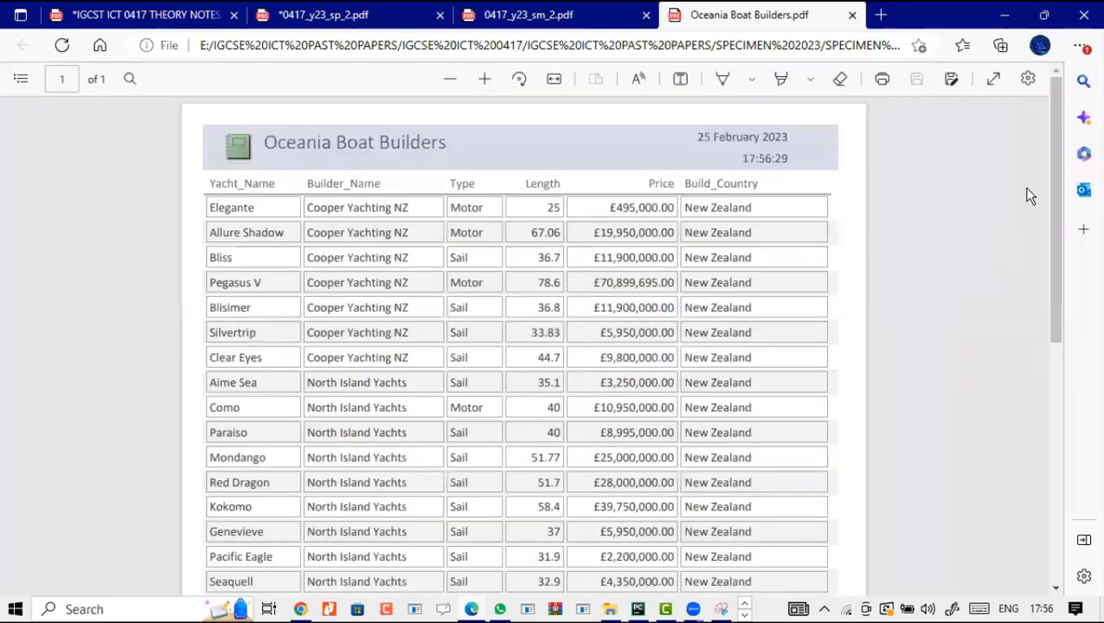
pyautogui.moveTo(1053, 183); pyautogui.dragTo(1076, 37)
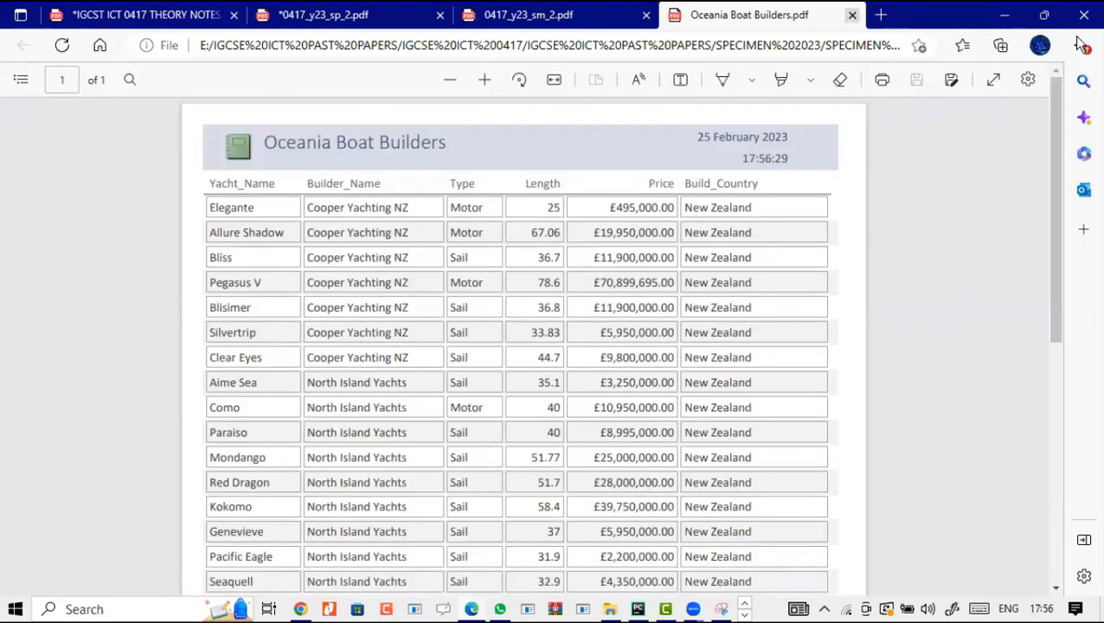
pyautogui.hotkey('ctrl', 'w')
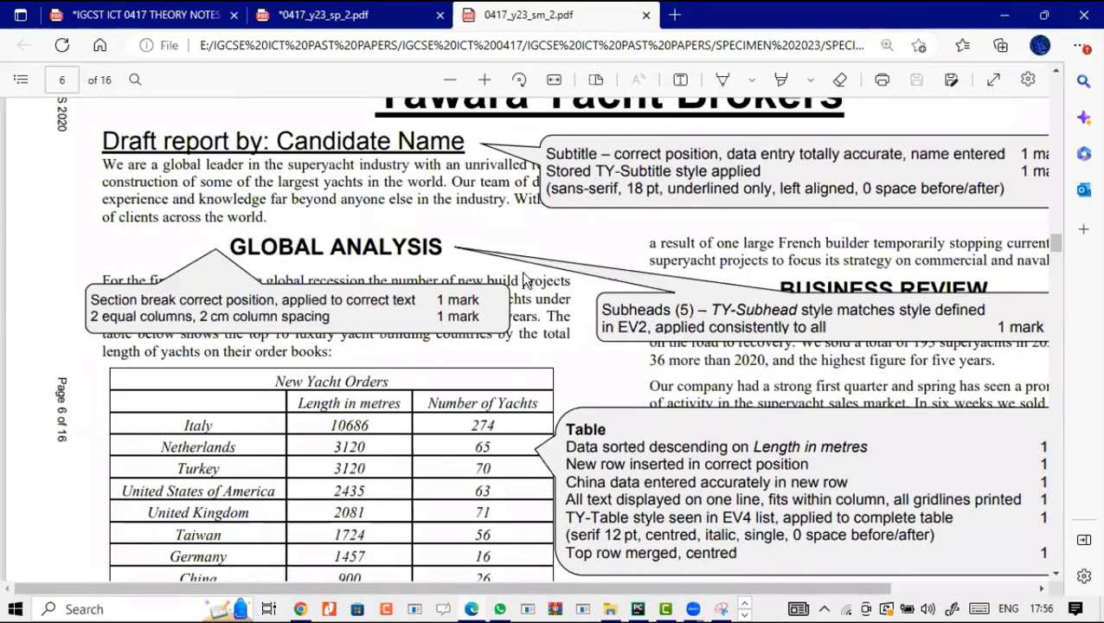
pyautogui.hotkey('ctrl', 'shift', 'Tab')
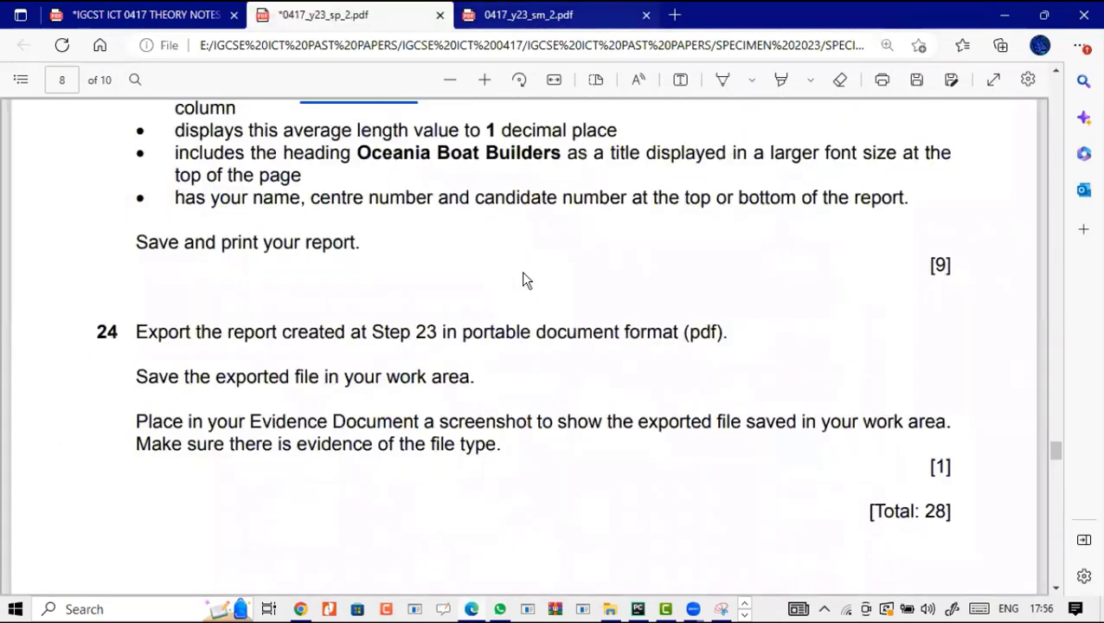